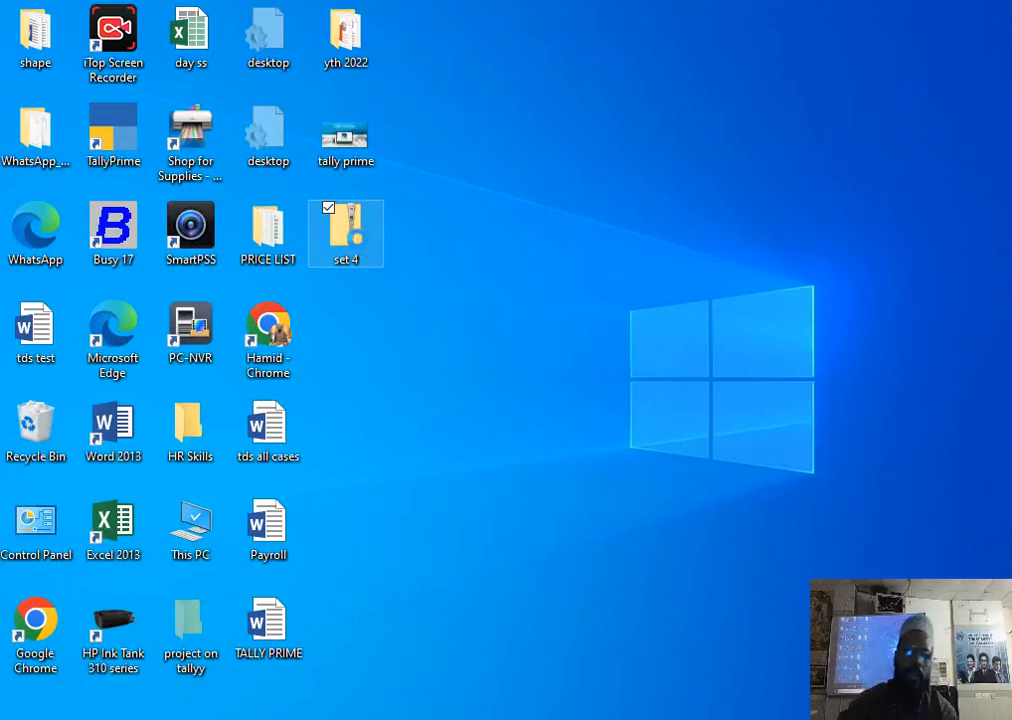
Extract the set 4 zip archive to the desktop and delete the original archive.
right_click(355, 240)
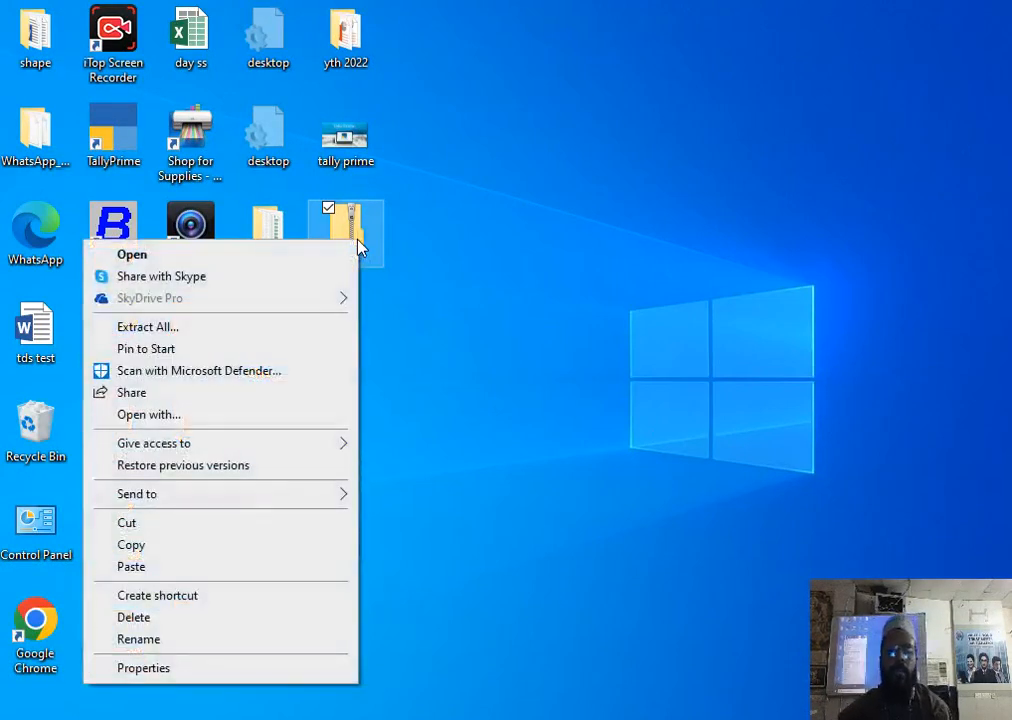
click(205, 330)
click(664, 560)
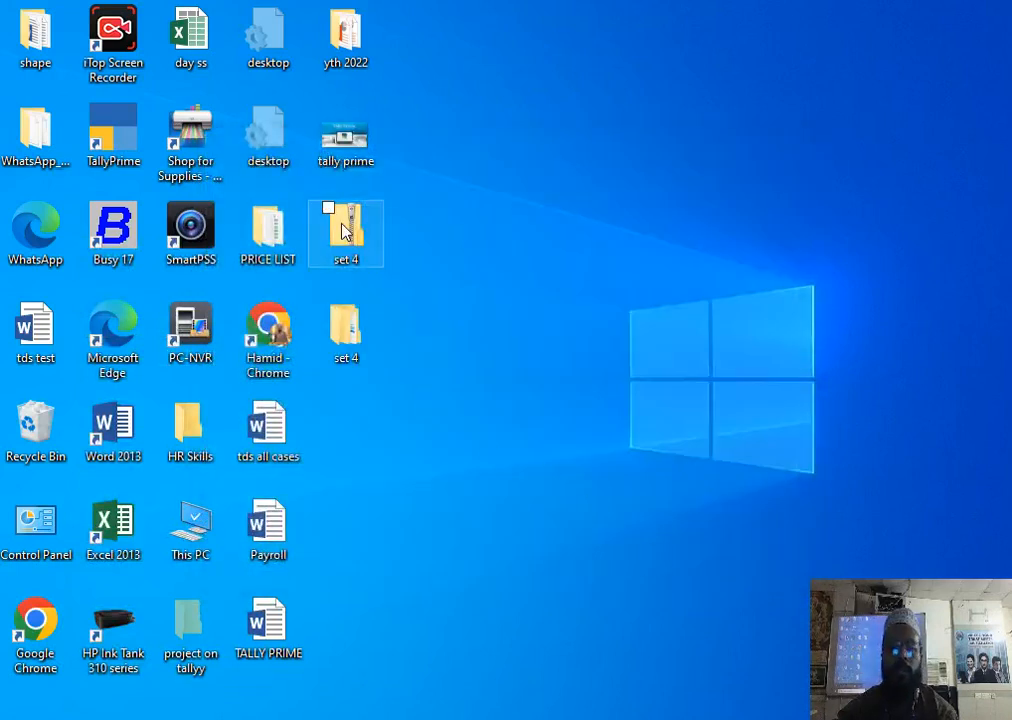
key(Delete)
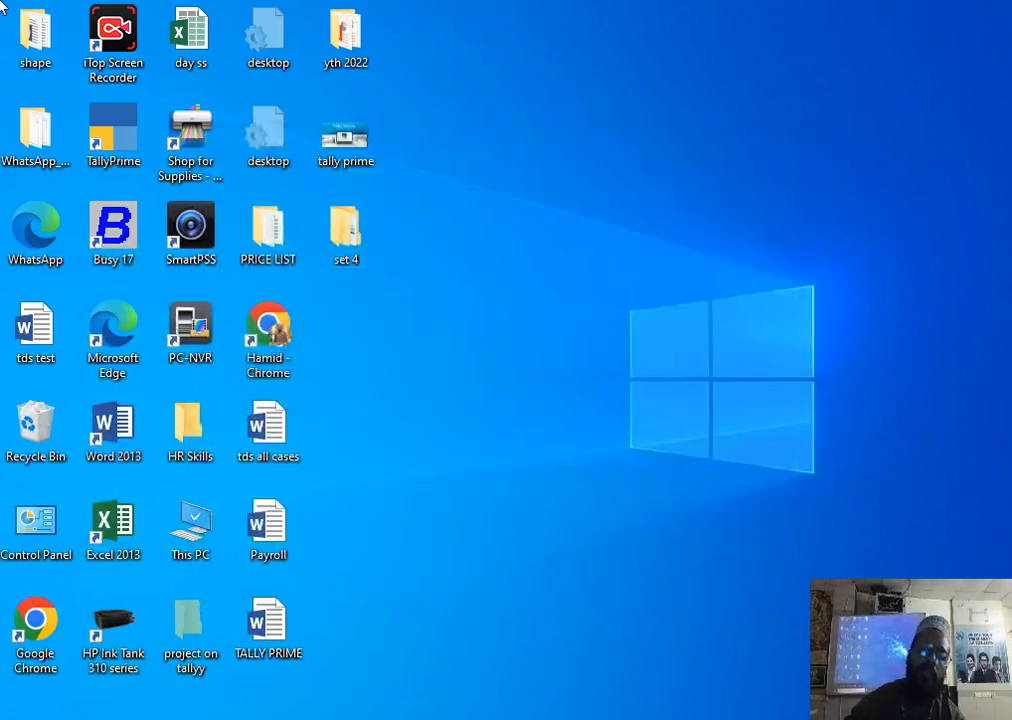
Open the inner set 4 folder within the extracted folder and delete the BSheet image.
click(325, 243)
double_click(330, 245)
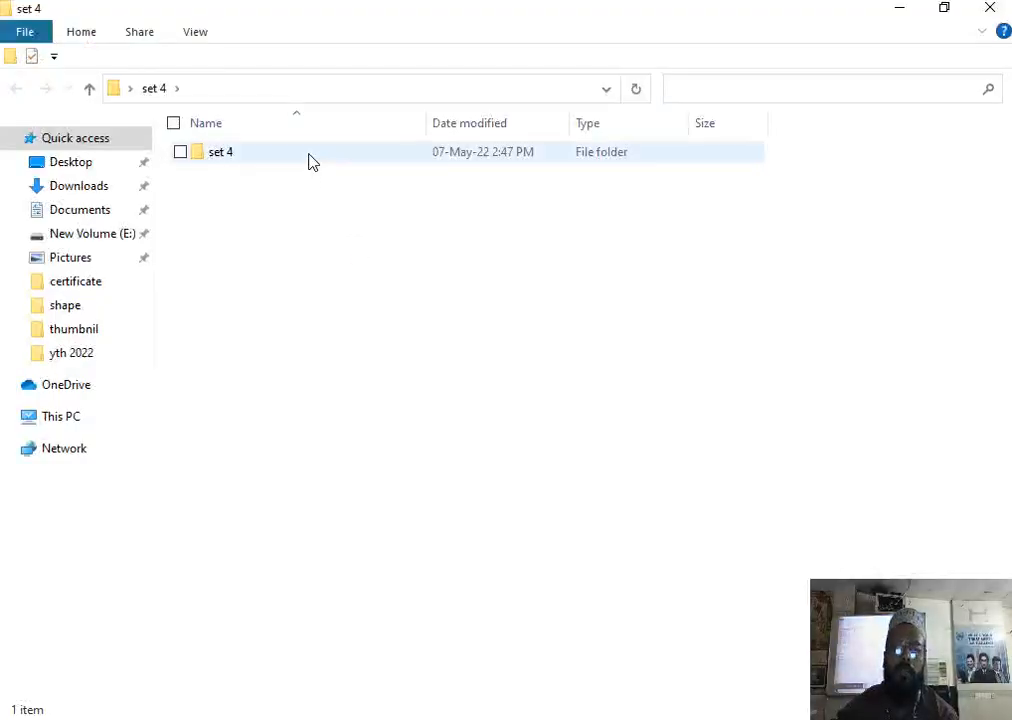
click(302, 162)
click(302, 160)
click(355, 158)
double_click(352, 160)
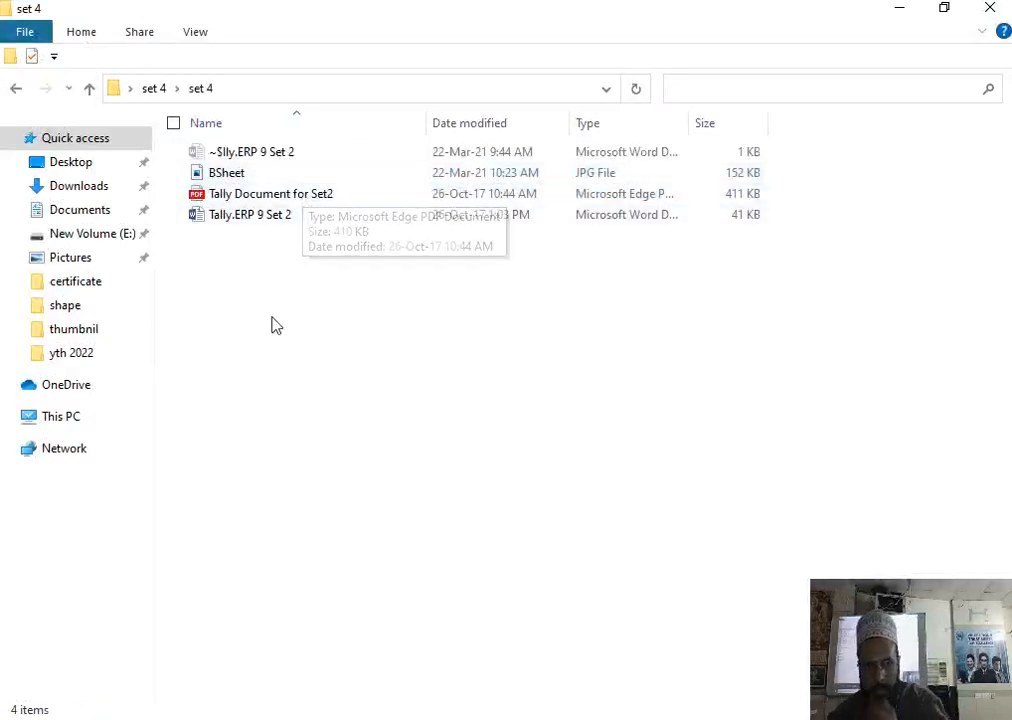
click(238, 177)
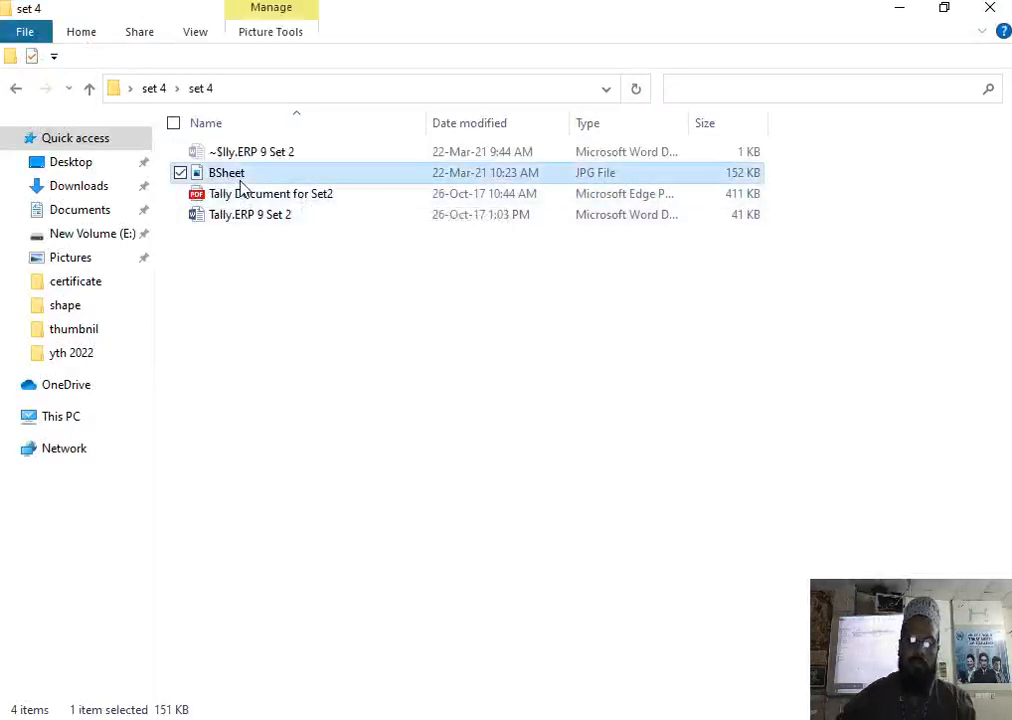
key(Delete)
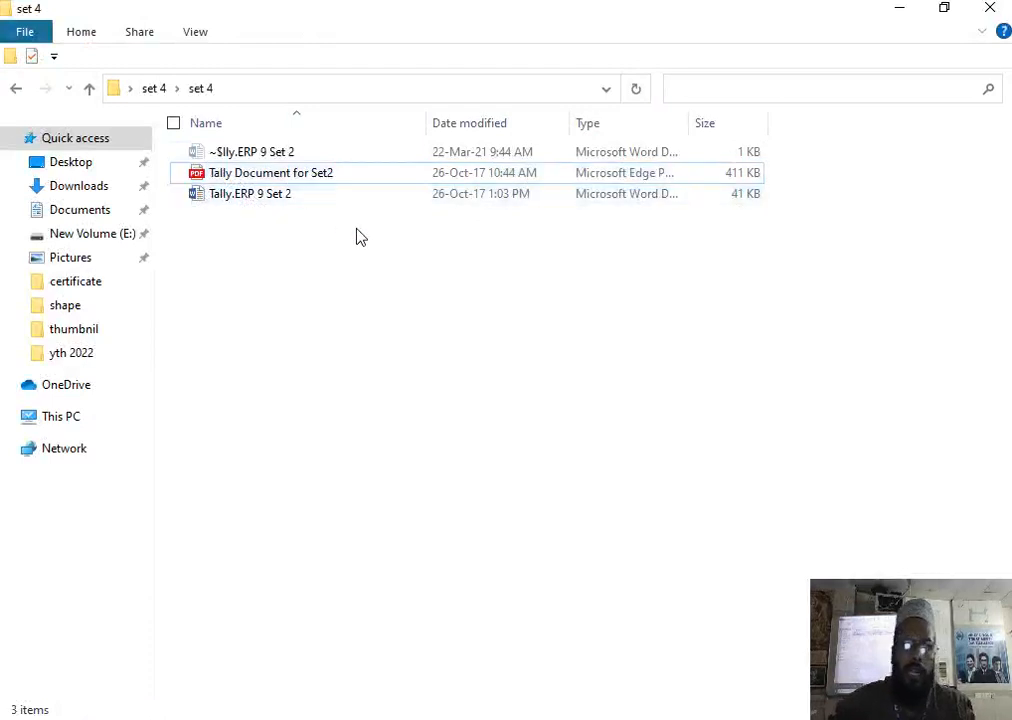
Open the Tally.ERP 9 Set 2 Word document and the Tally Document for Set2 PDF.
click(316, 196)
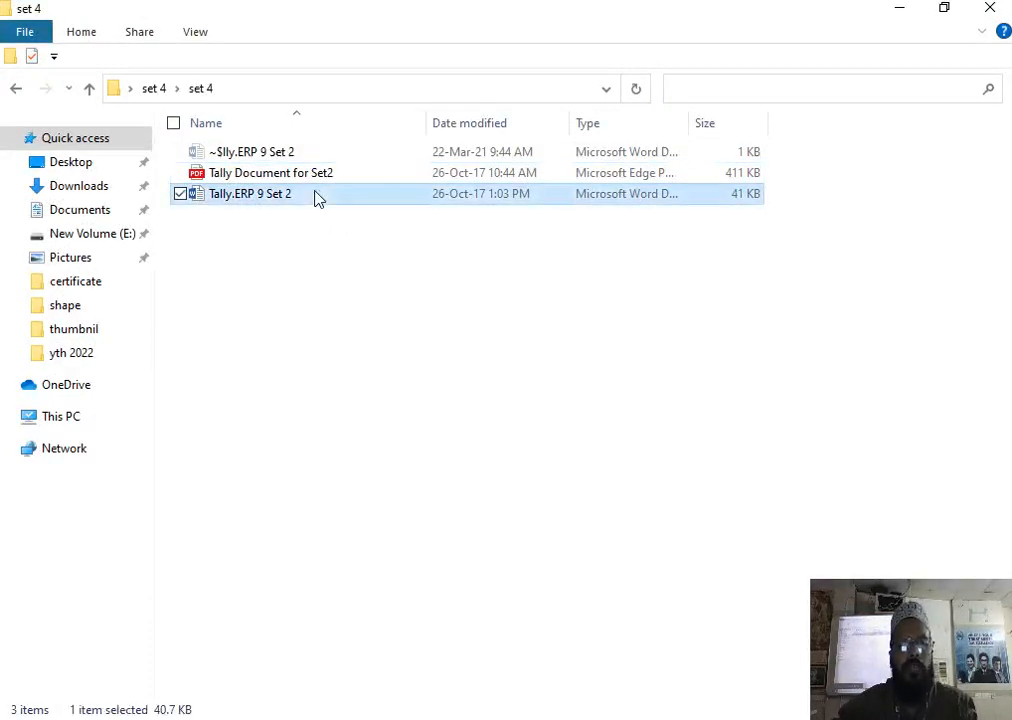
click(318, 193)
click(391, 204)
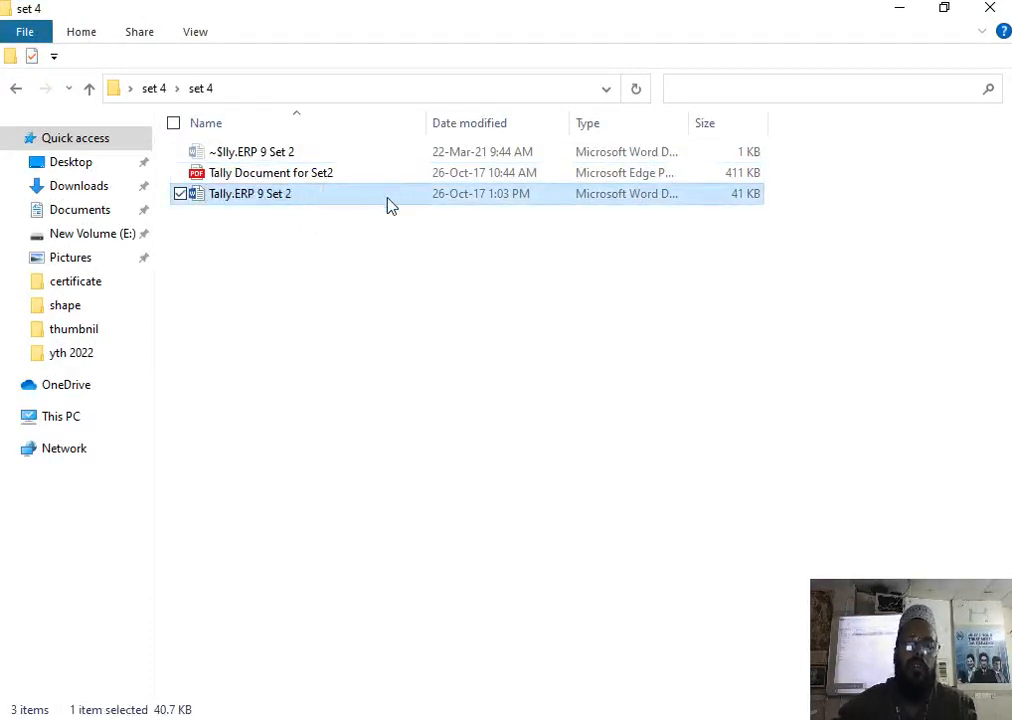
click(339, 174)
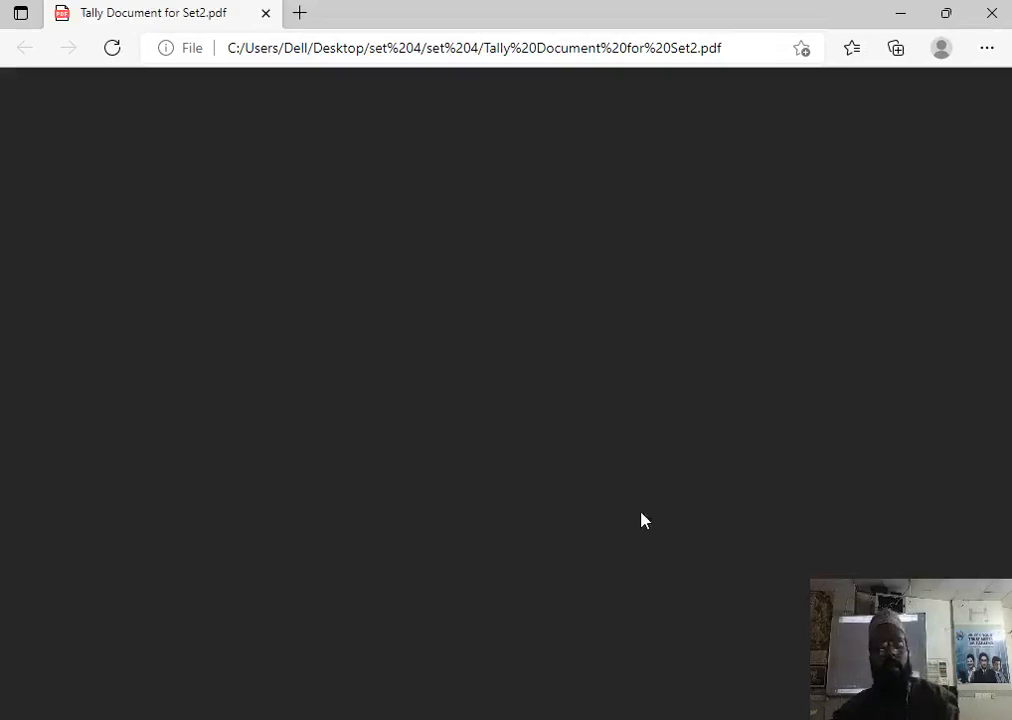
Return to the inner set 4 folder and copy its full path.
key(alt+Tab)
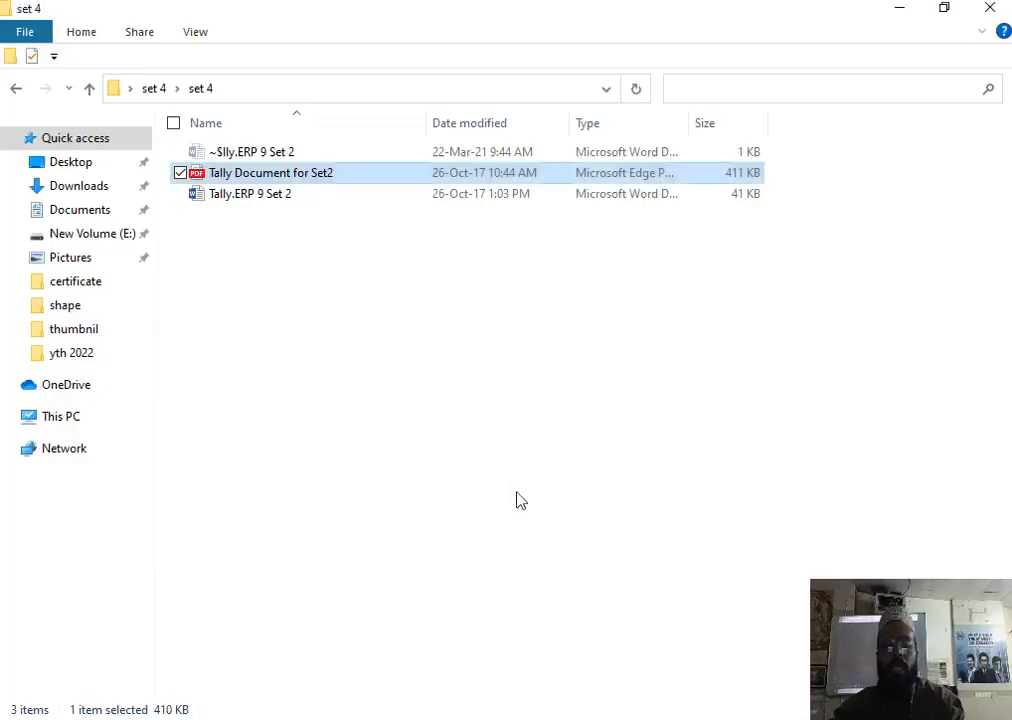
click(328, 89)
key(ctrl+c)
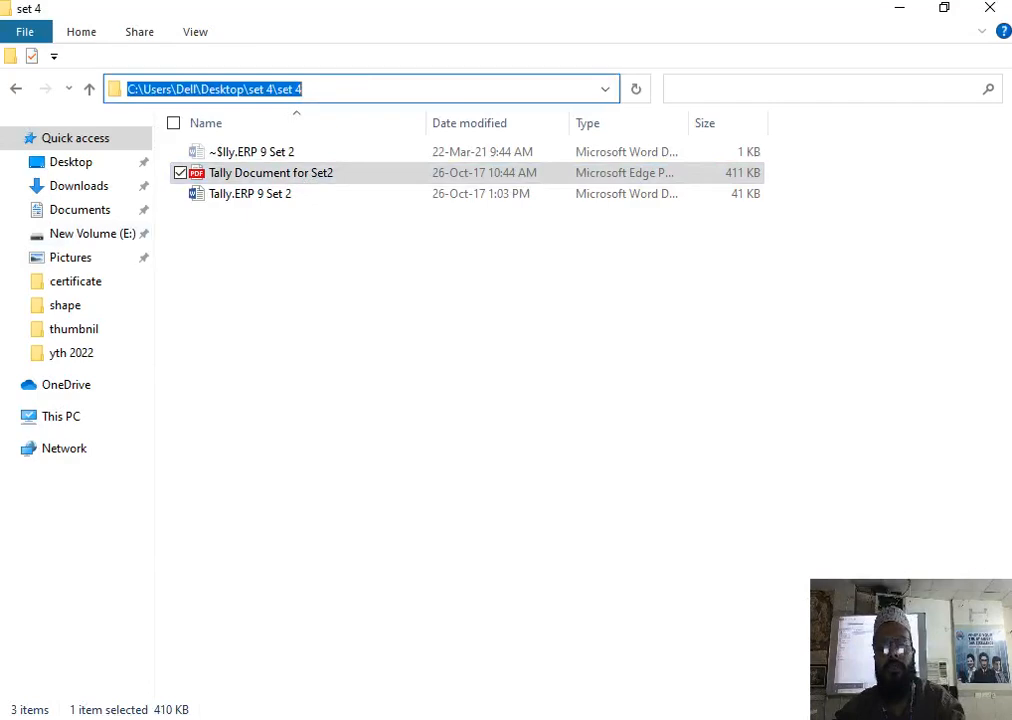
Switch to the Tally.ERP 9 Set 2 document in Word, dismiss the activation wizard and read the first exam questions.
key(alt+Tab)
key(alt+Tab)
key(alt+Tab)
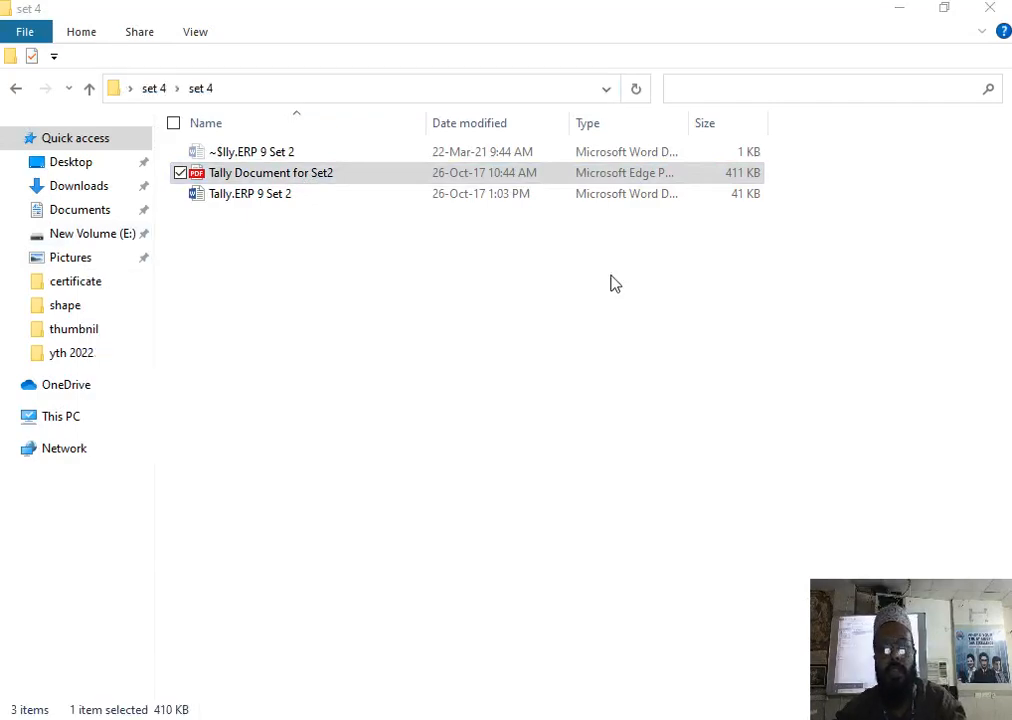
key(alt+Tab)
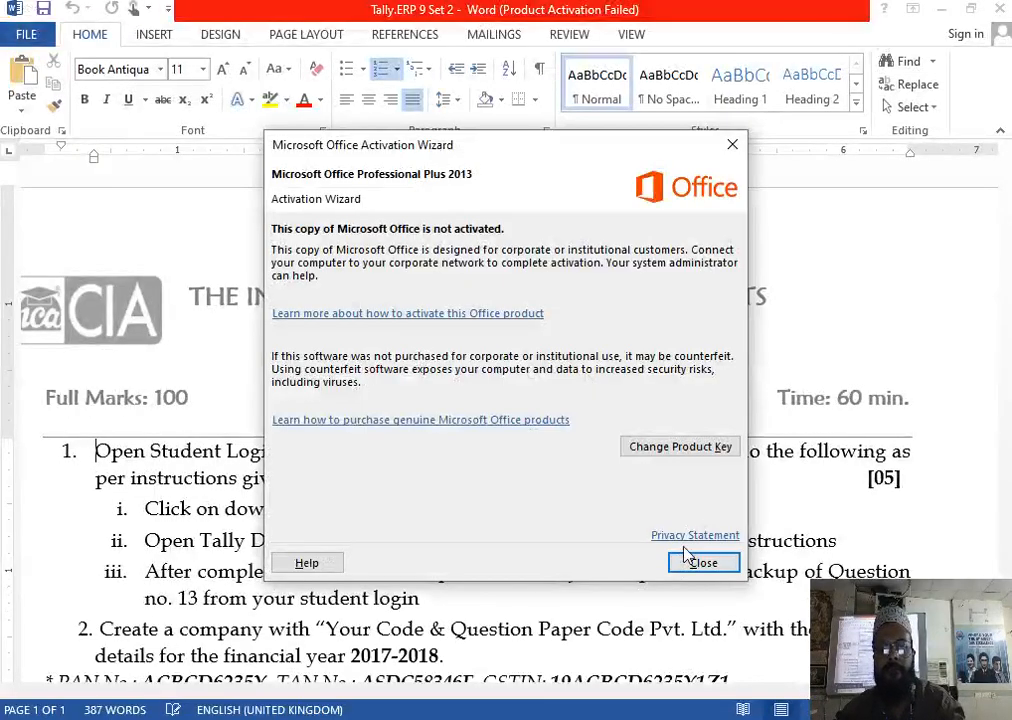
click(686, 553)
scroll(576, 544, down, 3)
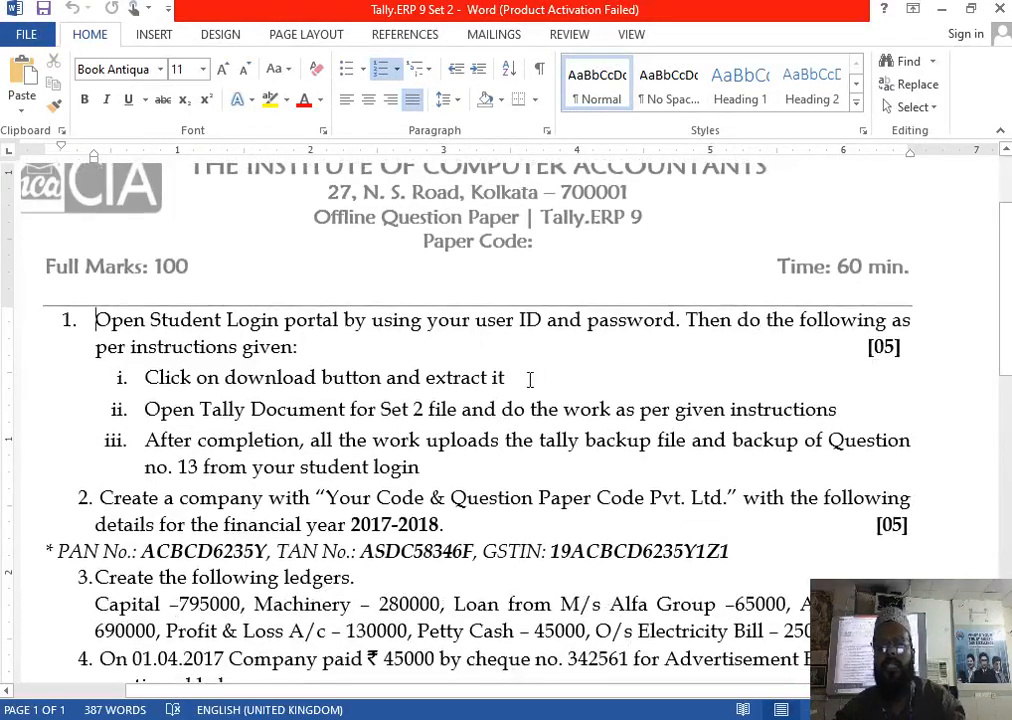
scroll(478, 346, down, 3)
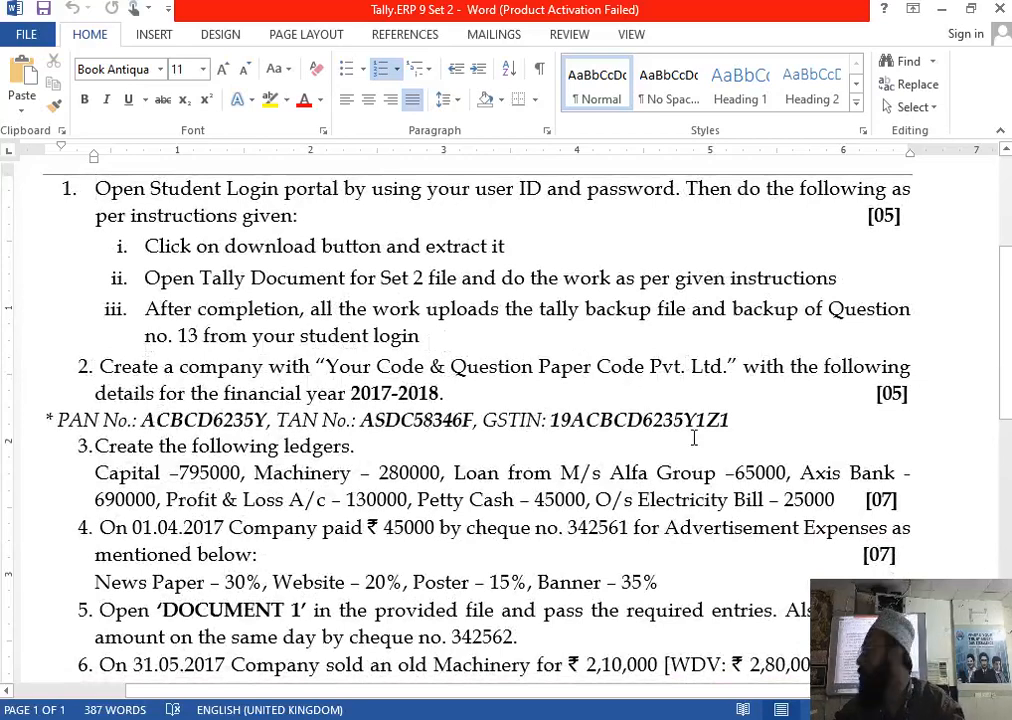
Switch to TallyPrime and shut the Chapter 1.2 company.
key(alt+Tab)
key(alt+Tab)
key(alt+Tab)
key(alt+Tab)
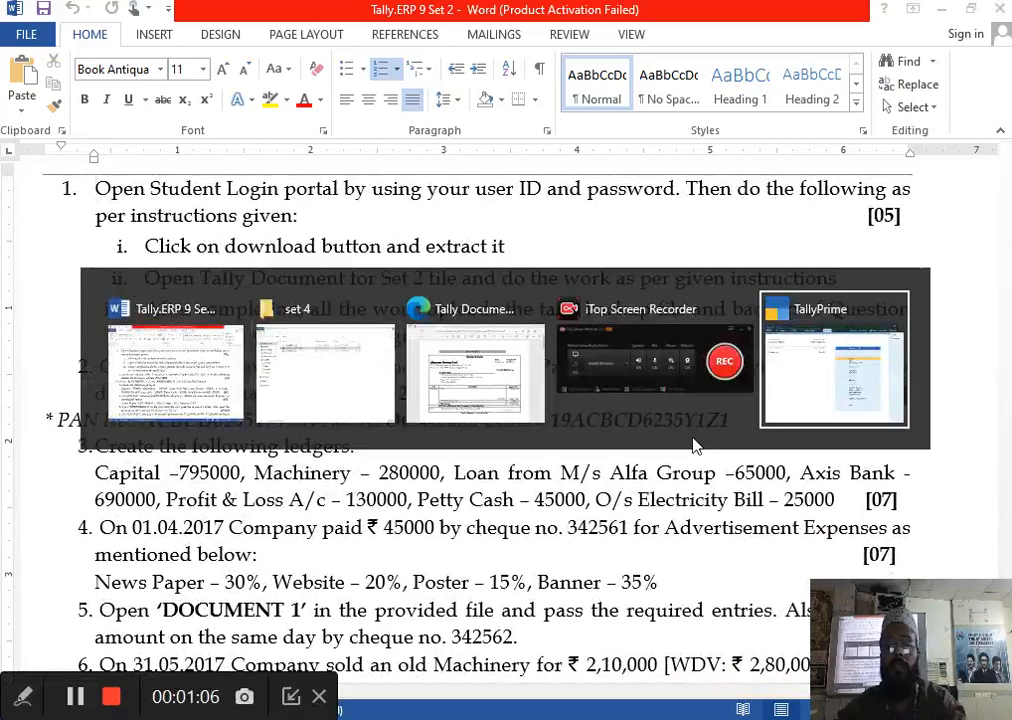
key(ctrl)
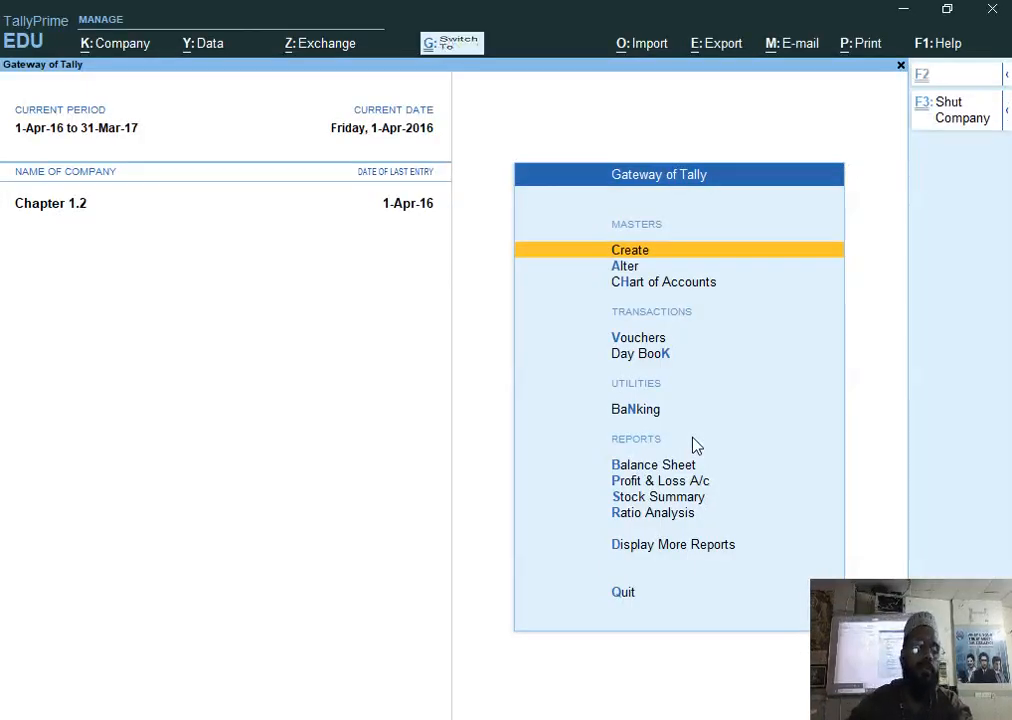
key(ctrl+F3)
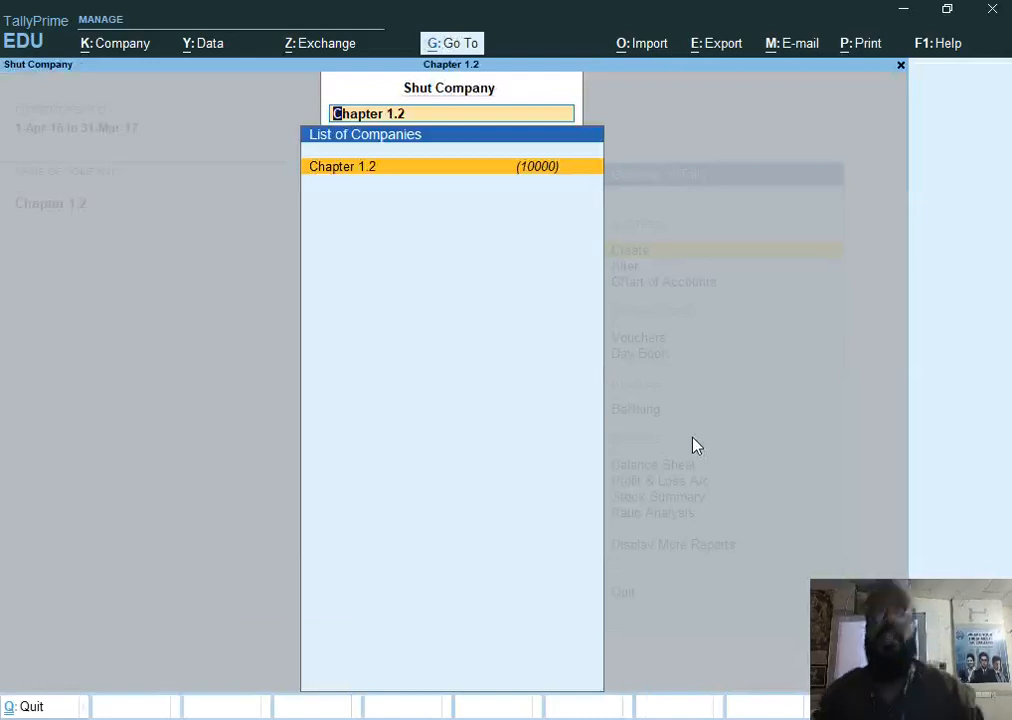
key(Return)
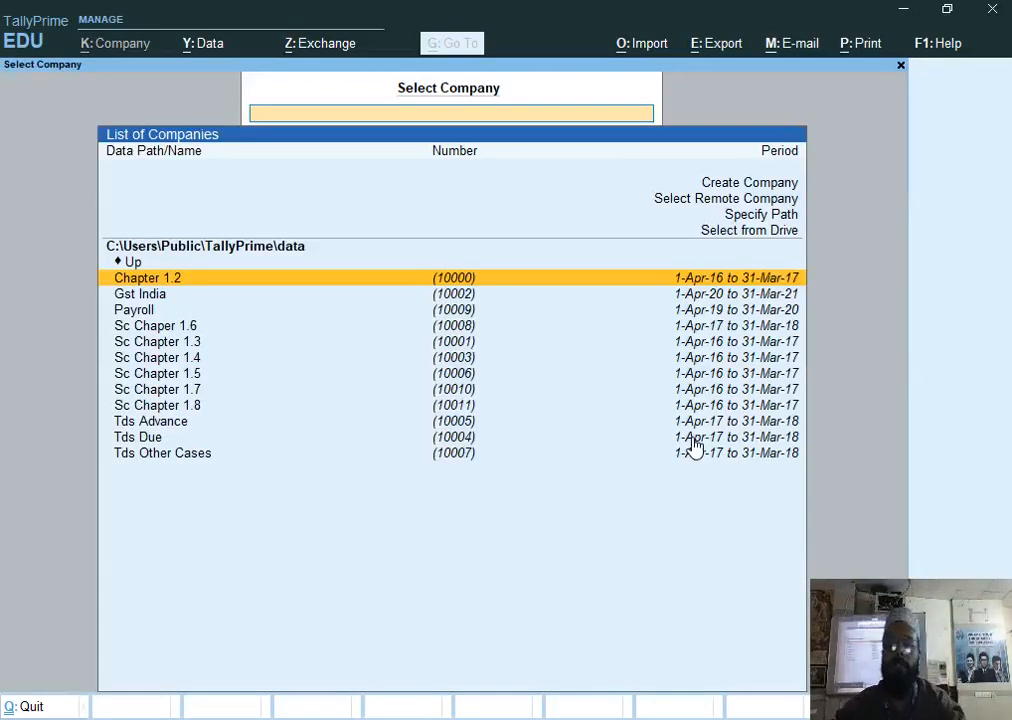
Start creating a new company with the data path set to C:\Users\Dell\Desktop\set 4\set 4.
key(Up)
key(Up)
key(Up)
key(Up)
key(Up)
key(Up)
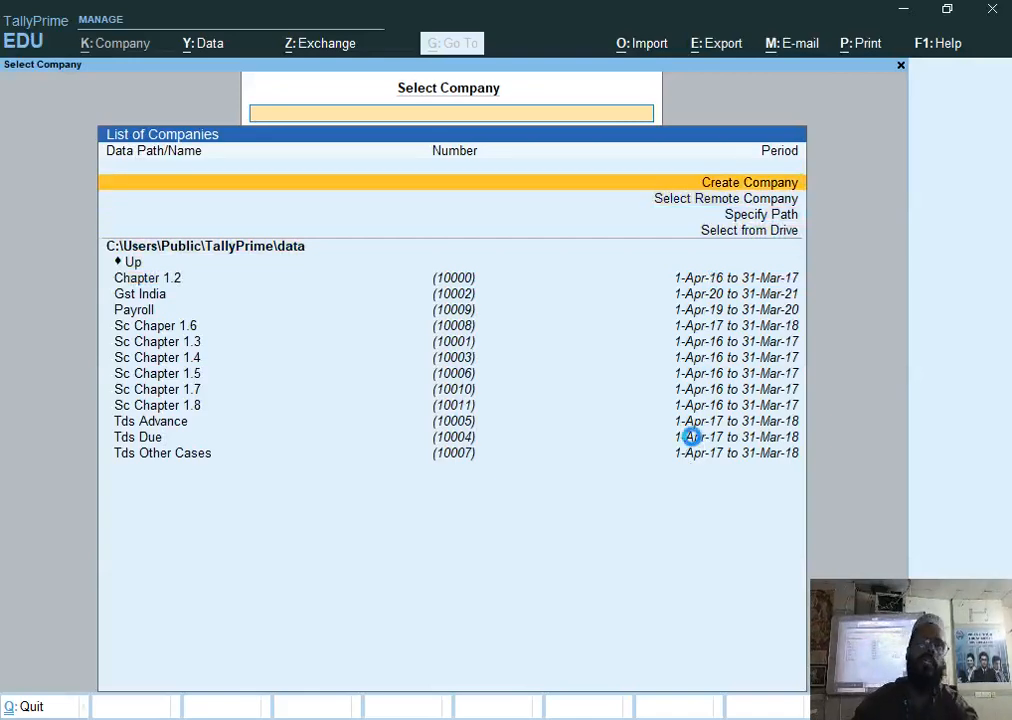
key(Return)
key(BackSpace)
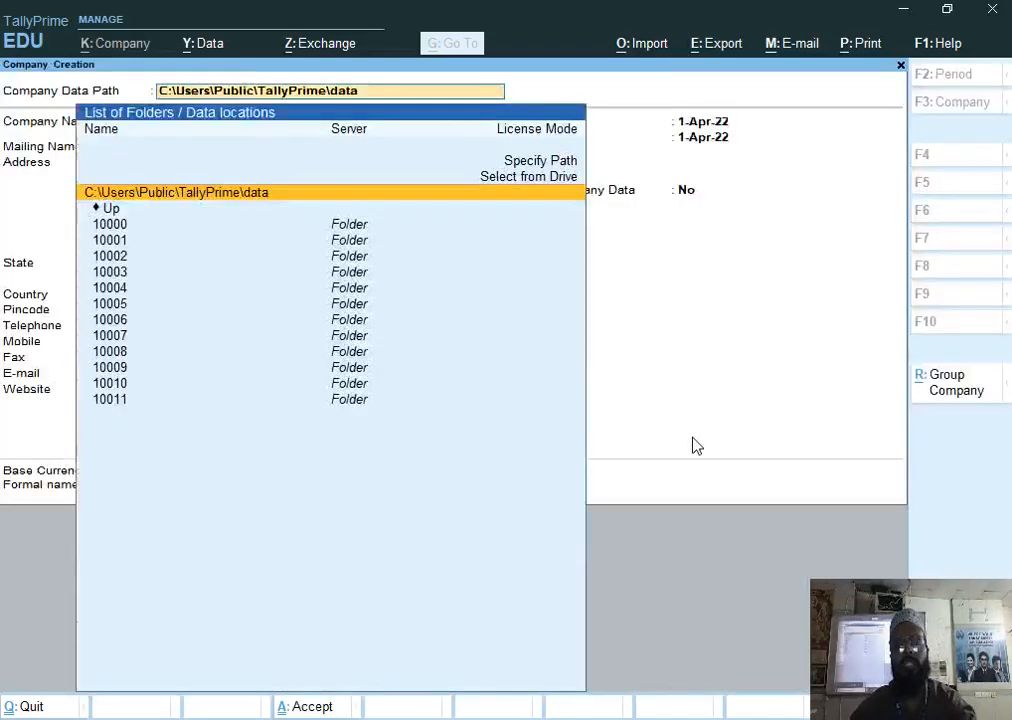
key(ctrl+v)
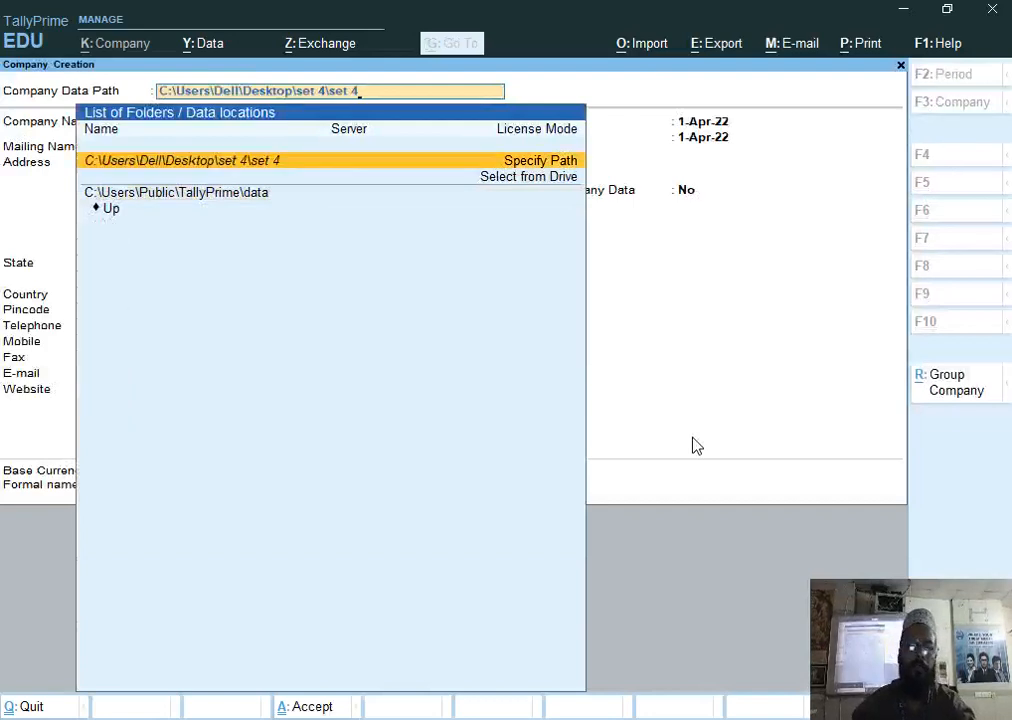
key(Return)
key(Return)
Name the company "Your Code & Question Paper Code Pvt Ltd".
text(Your code)
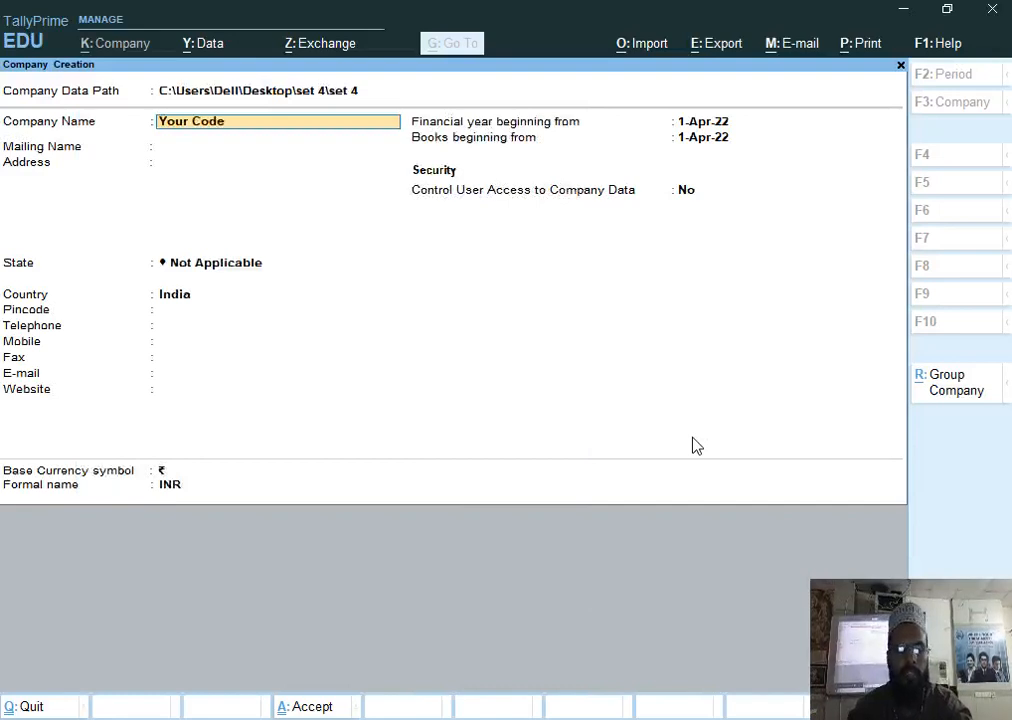
text( & Quest)
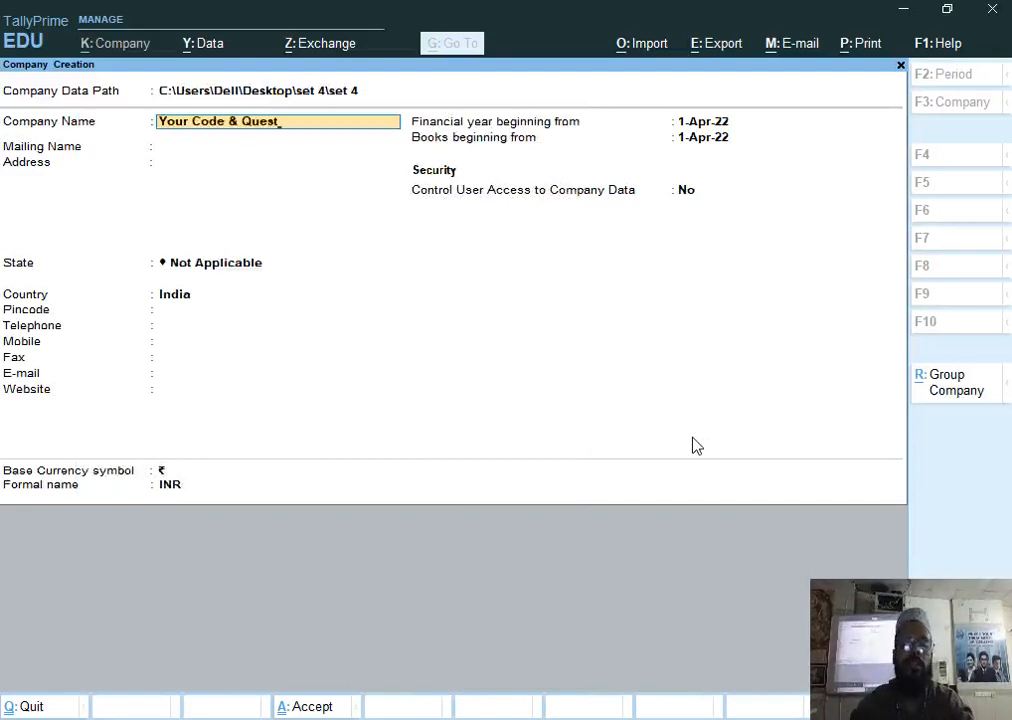
text(ion Paper Code Pvt Ltd)
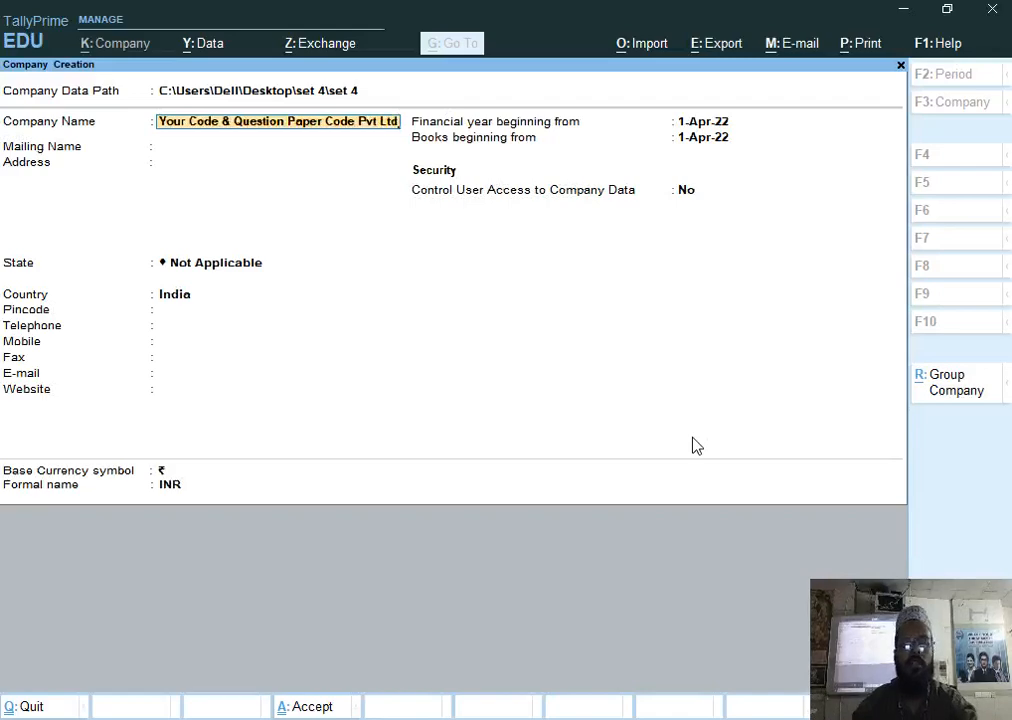
key(Return)
Copy the company's street address from the Document 1 receipt in the PDF into the company's address and add the city.
key(alt+Tab)
click(655, 400)
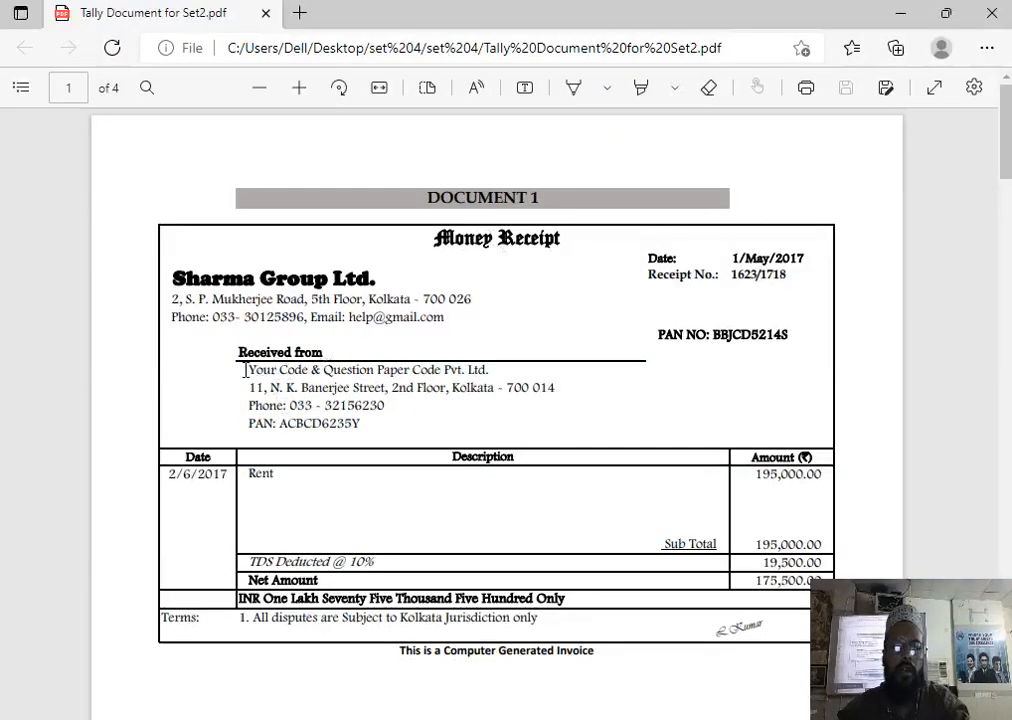
drag(251, 387, 447, 387)
key(ctrl+c)
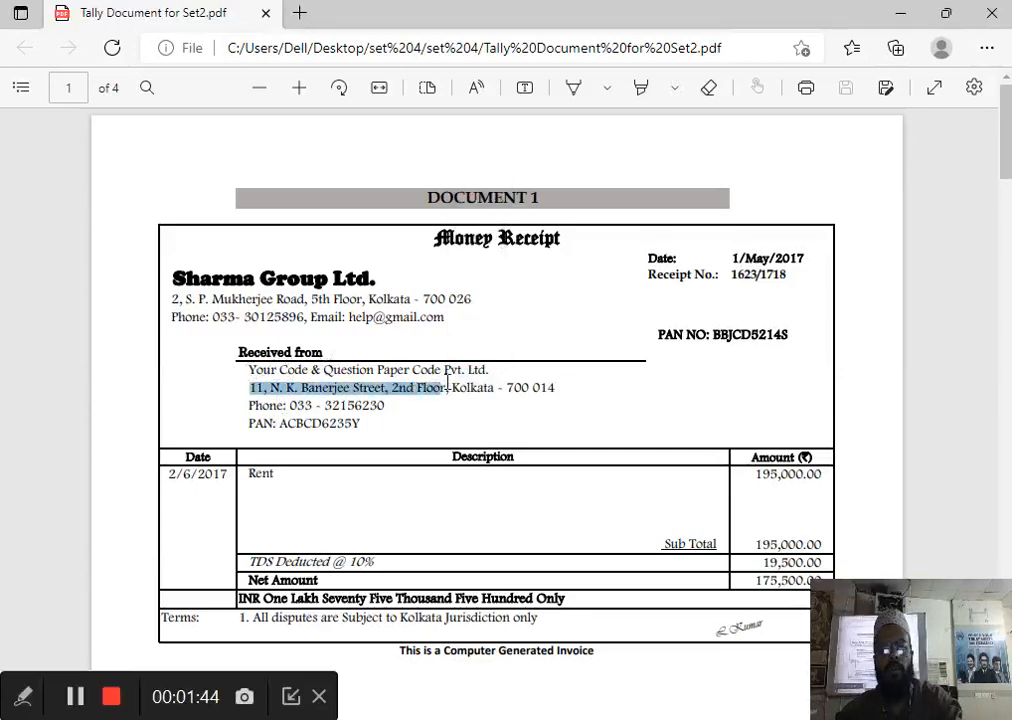
key(alt+Tab)
key(ctrl+alt+v)
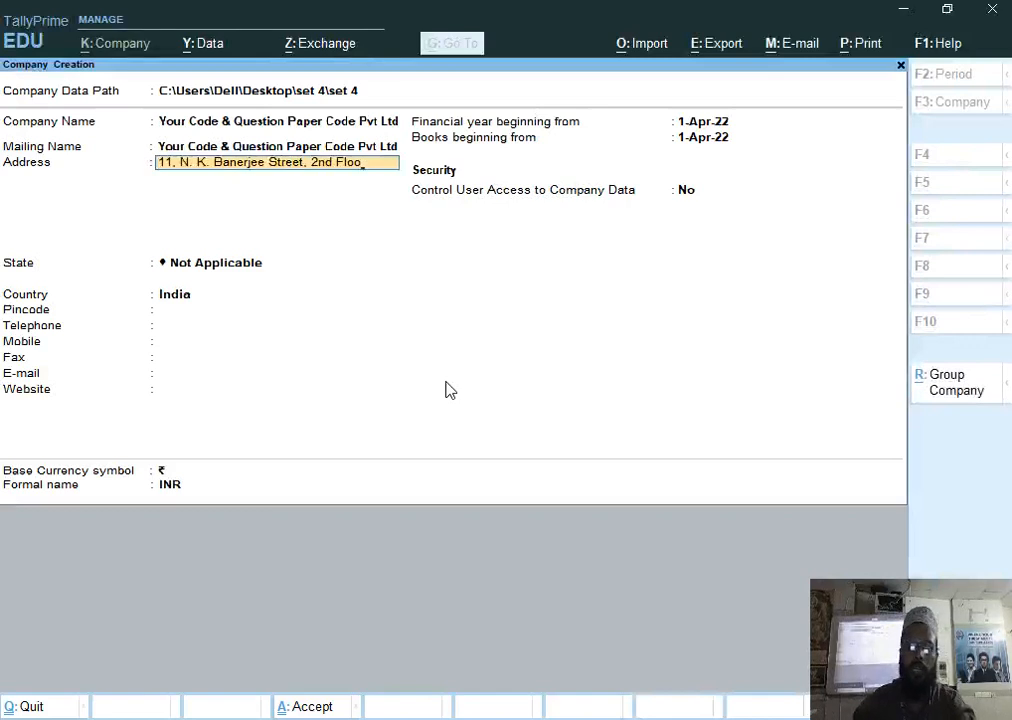
key(Return)
text(Kolkata)
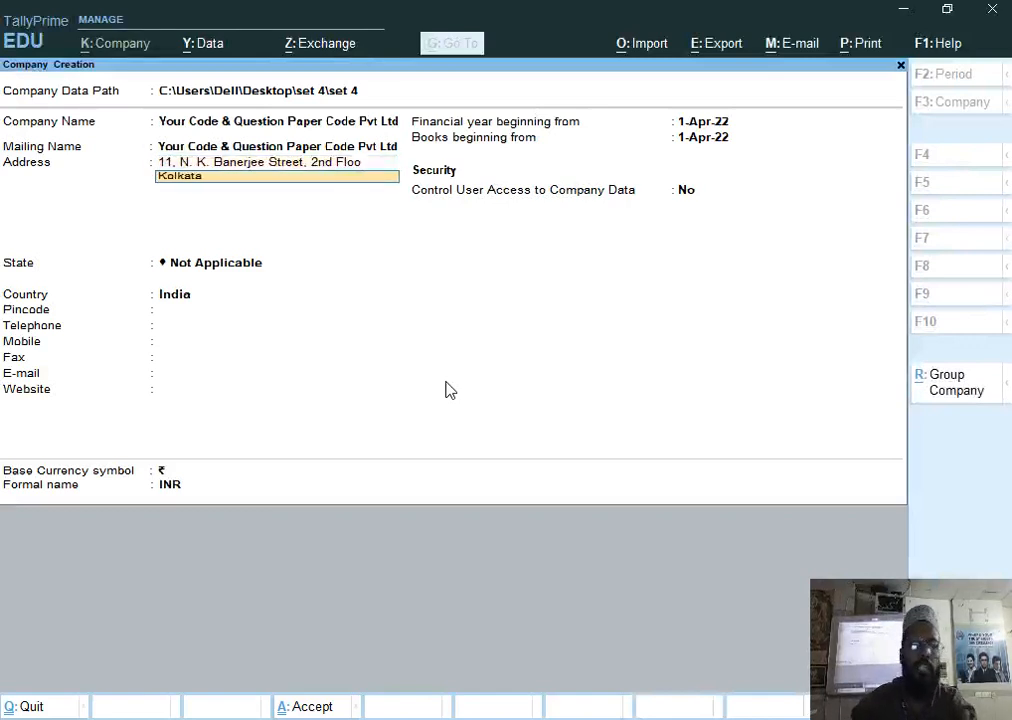
Finish the address lines and set the company's state to West Bengal.
key(Return)
key(Return)
text(We)
key(Return)
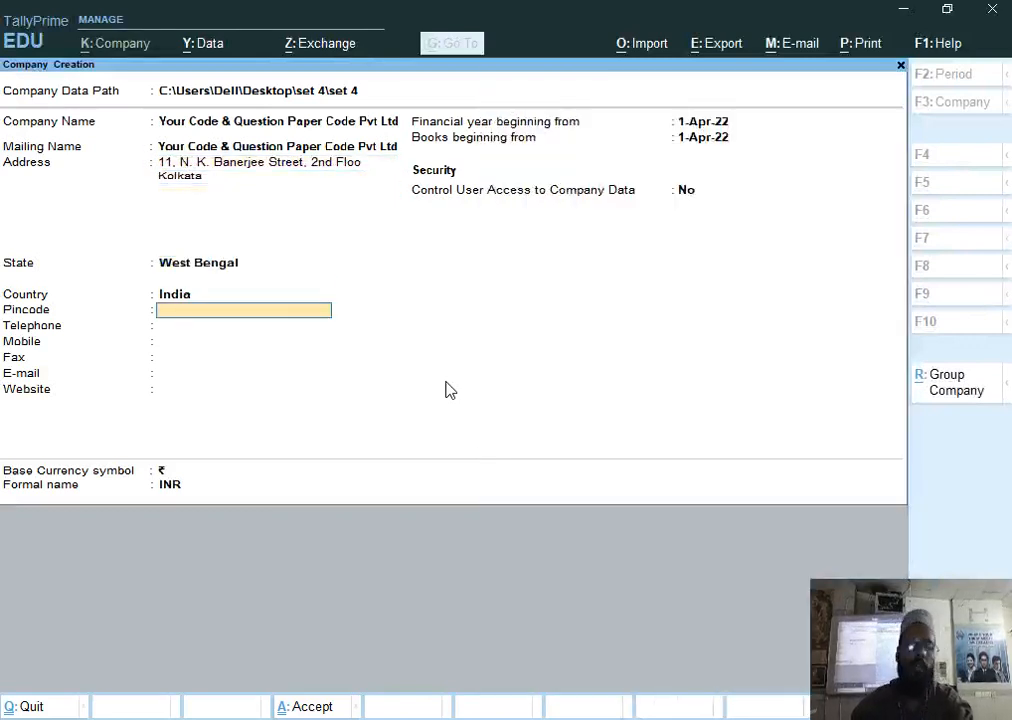
Check the receipt PDF, enter the company's postal code and leave the telephone, mobile, fax, e-mail and website fields blank.
key(alt+Tab)
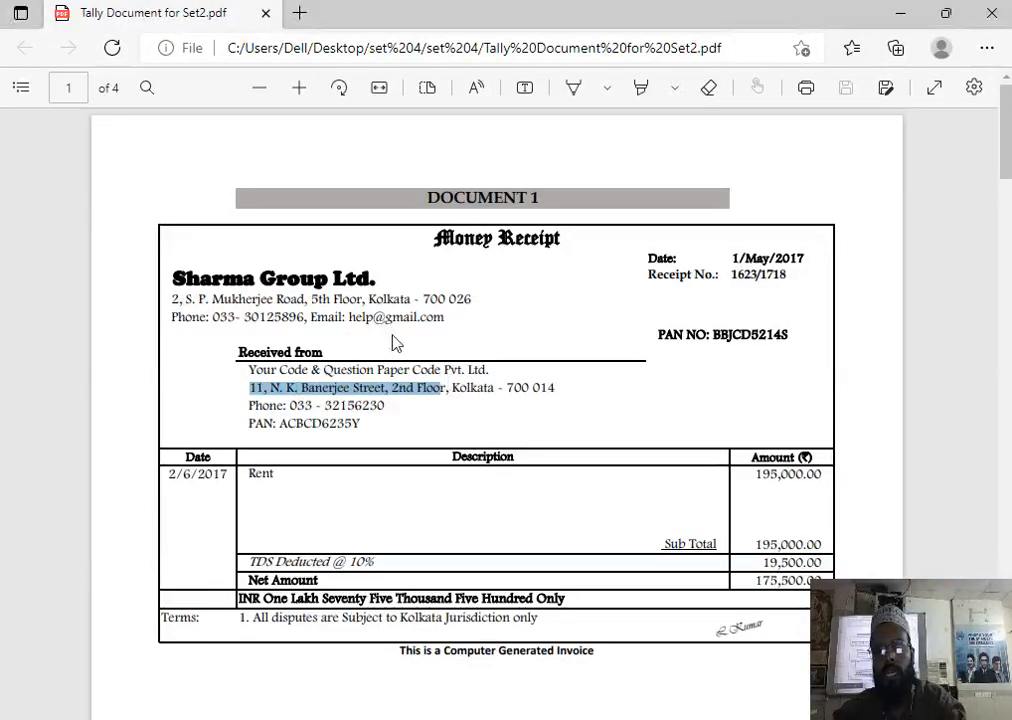
key(alt+Tab)
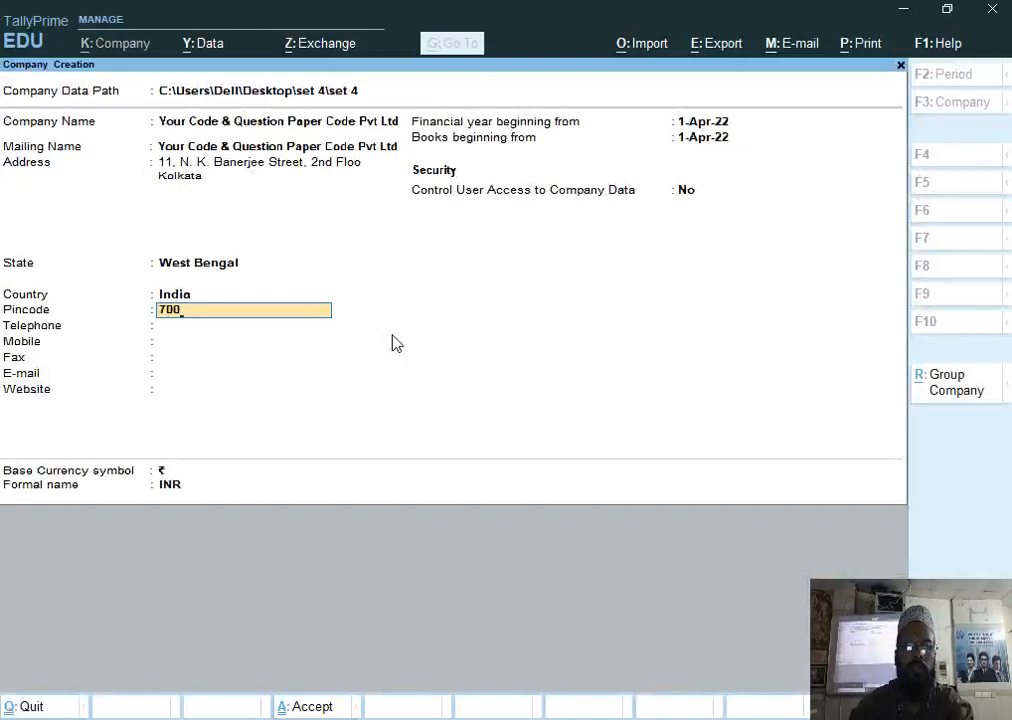
key(Return)
key(Return)
key(Return)
key(Return)
key(Return)
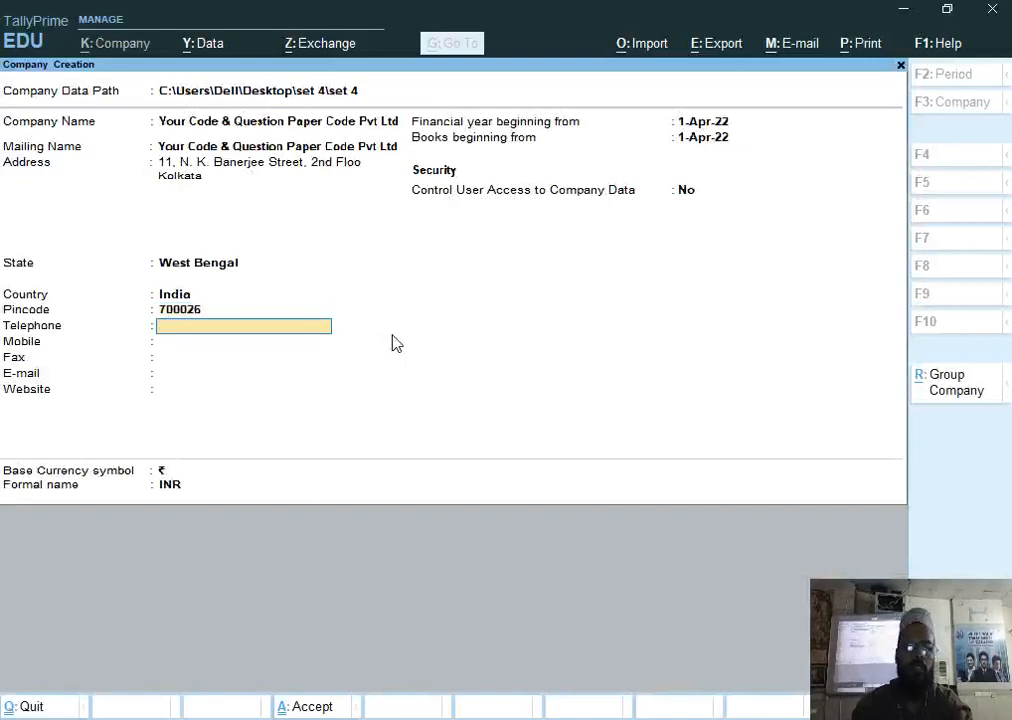
key(Return)
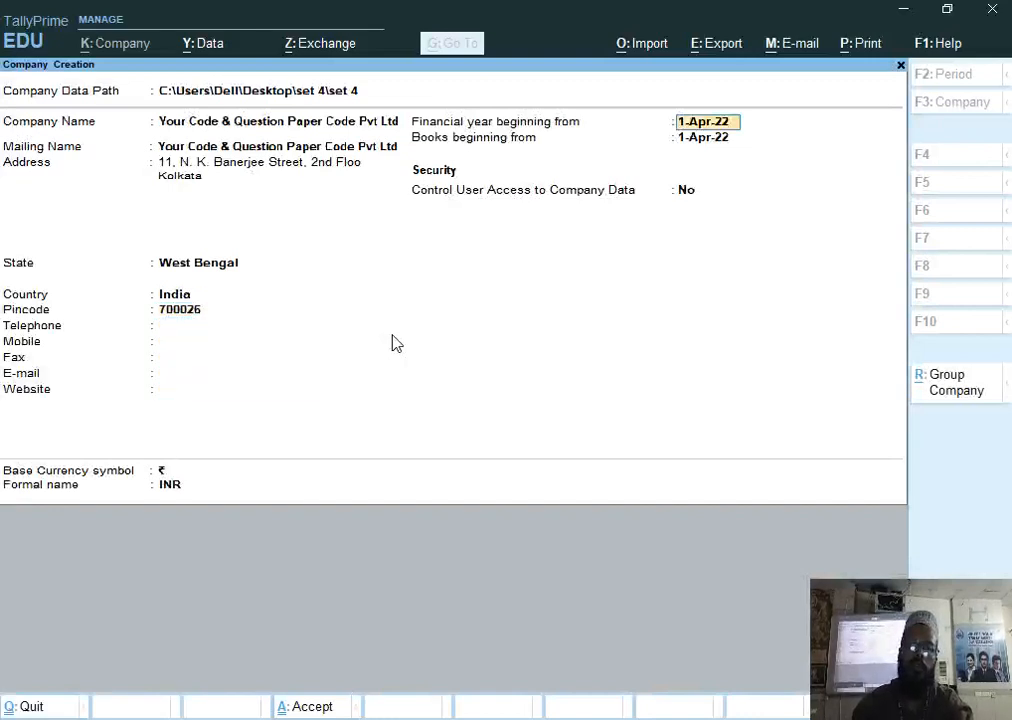
Check the receipt PDF, set the company's financial year to begin on 1-4-17 and create the company.
key(alt+Tab)
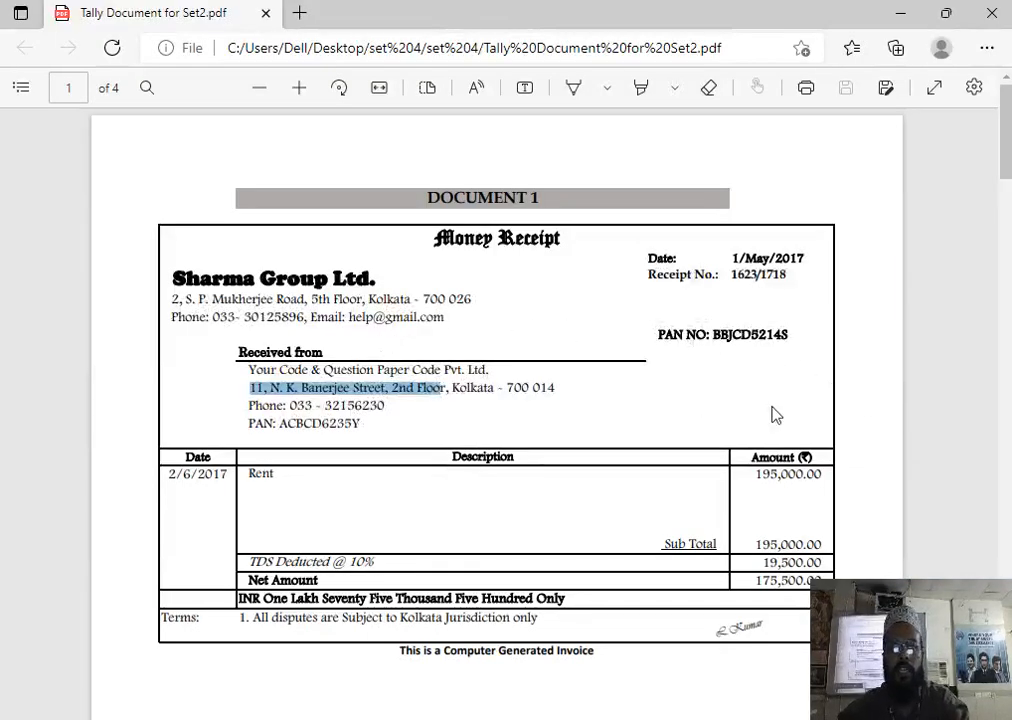
key(alt+Tab)
text(1)
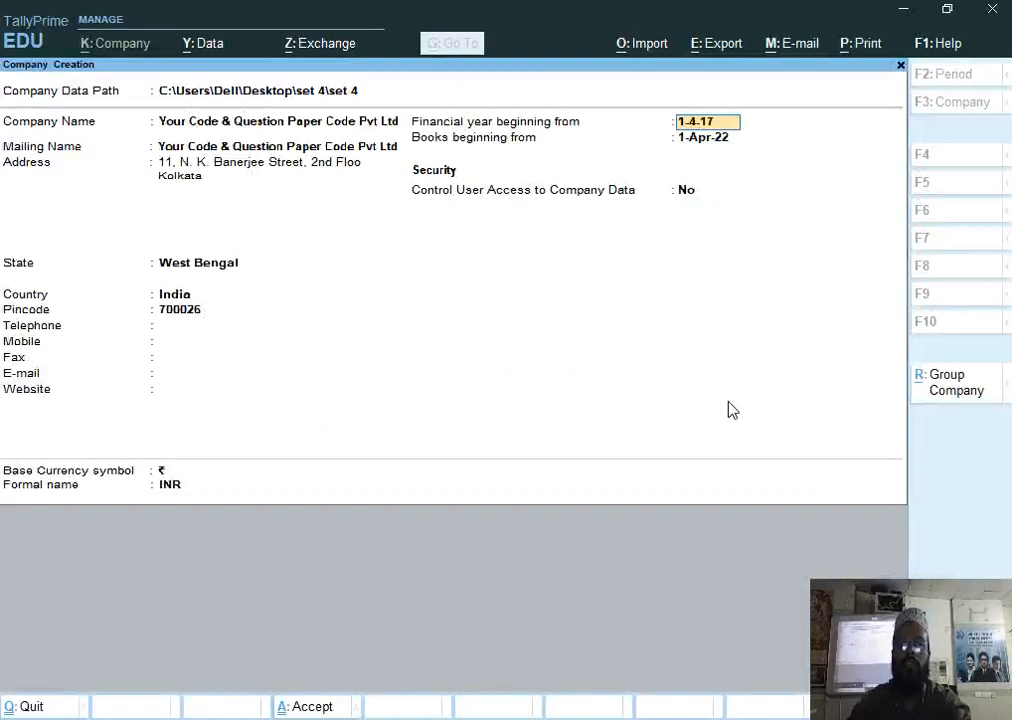
text(-4-17)
key(Return)
key(Return)
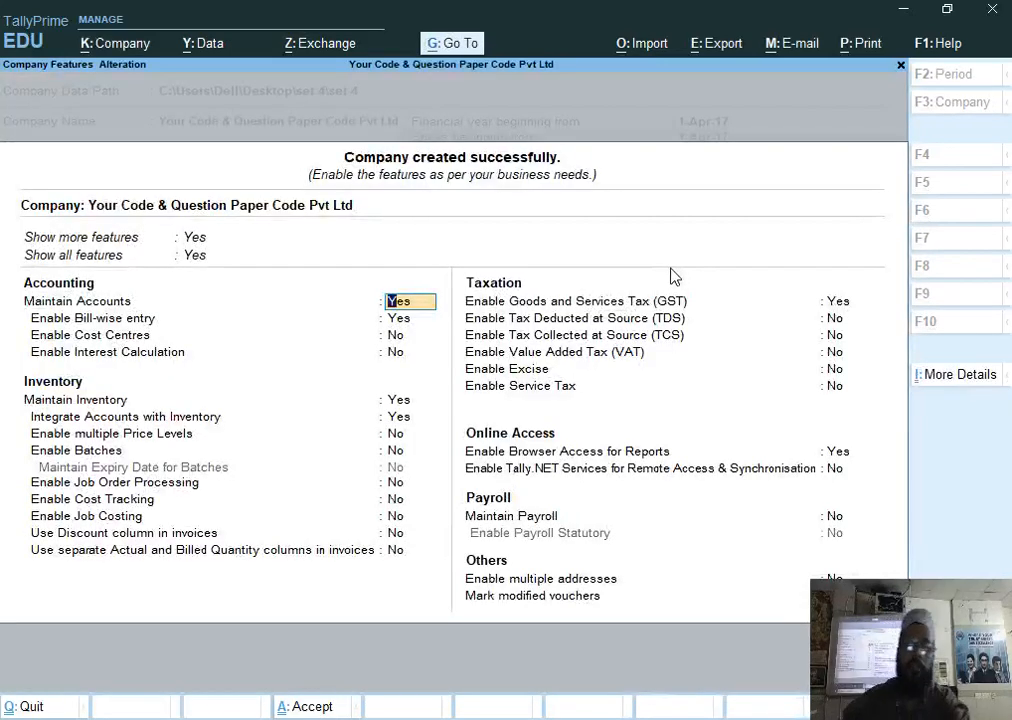
Keep the default accounting and inventory features, leave GST enabled and proceed to the GSTIN/UIN entry in the company's GST details.
key(Return)
key(Return)
key(Return)
key(Return)
key(Return)
key(Return)
key(Return)
key(Return)
key(Return)
key(Return)
key(Return)
key(Return)
key(Return)
key(Return)
key(Return)
key(Return)
key(Return)
Copy the company's GSTIN from the Word exam paper into the GST details in TallyPrime and accept the details.
key(alt+Tab)
key(alt+Tab)
key(alt+Tab)
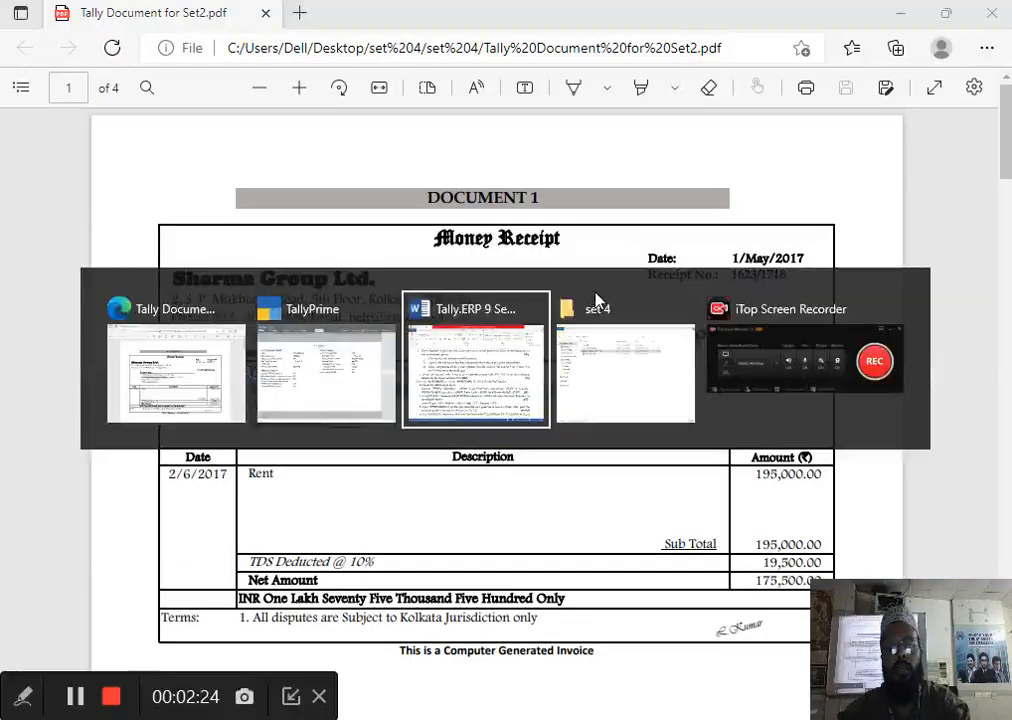
click(650, 405)
double_click(650, 420)
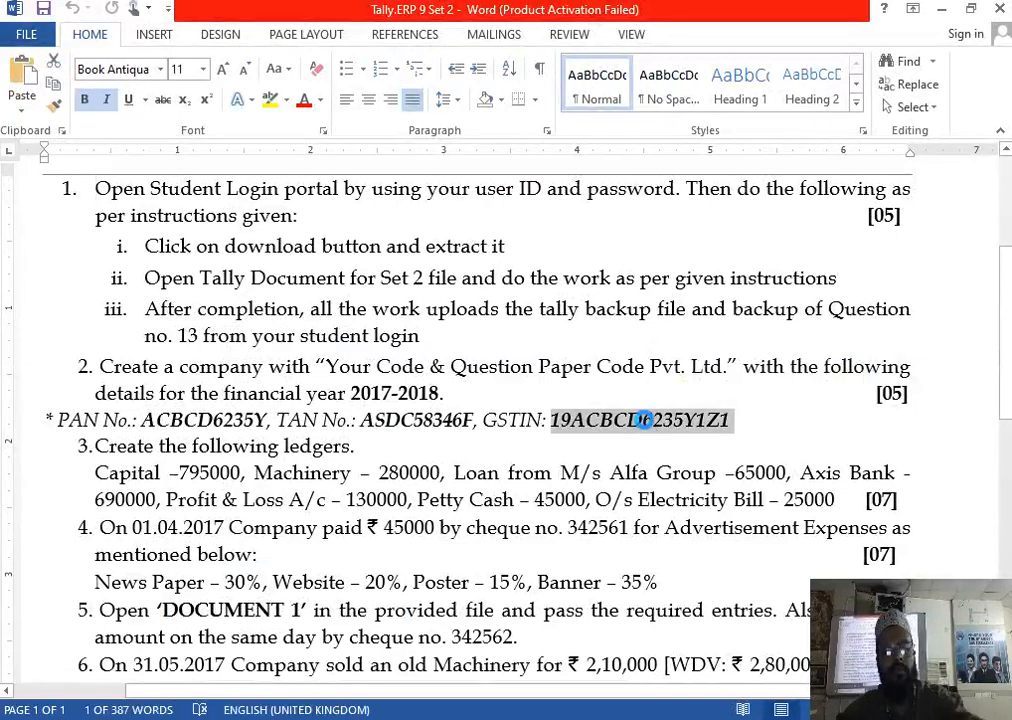
key(alt+Tab)
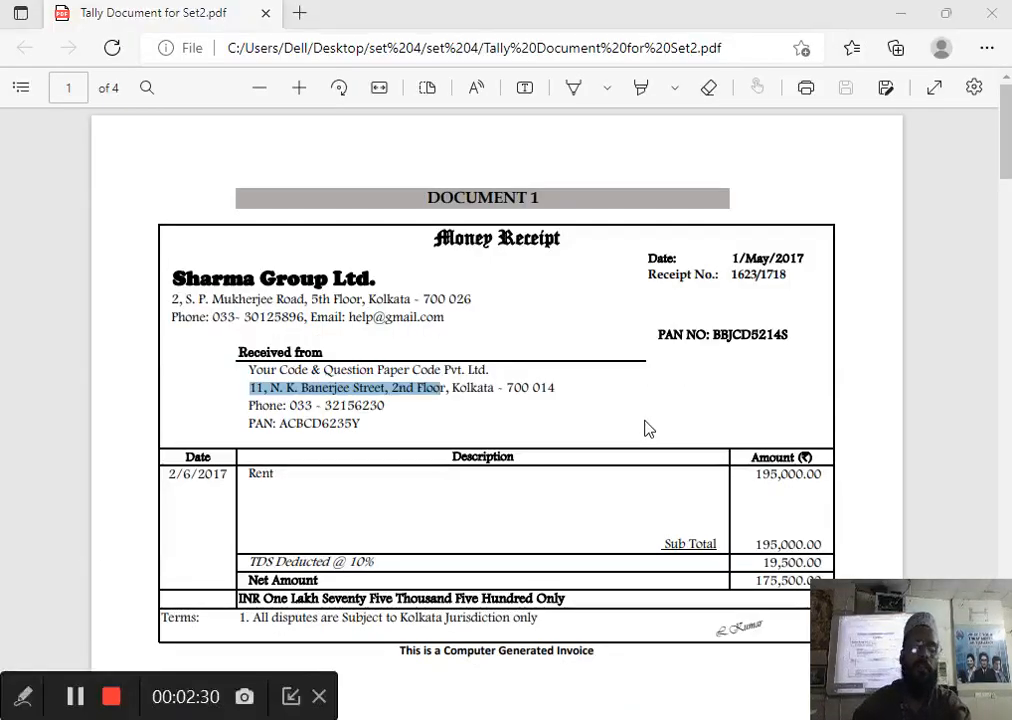
key(alt+Tab)
key(ctrl+v)
key(Return)
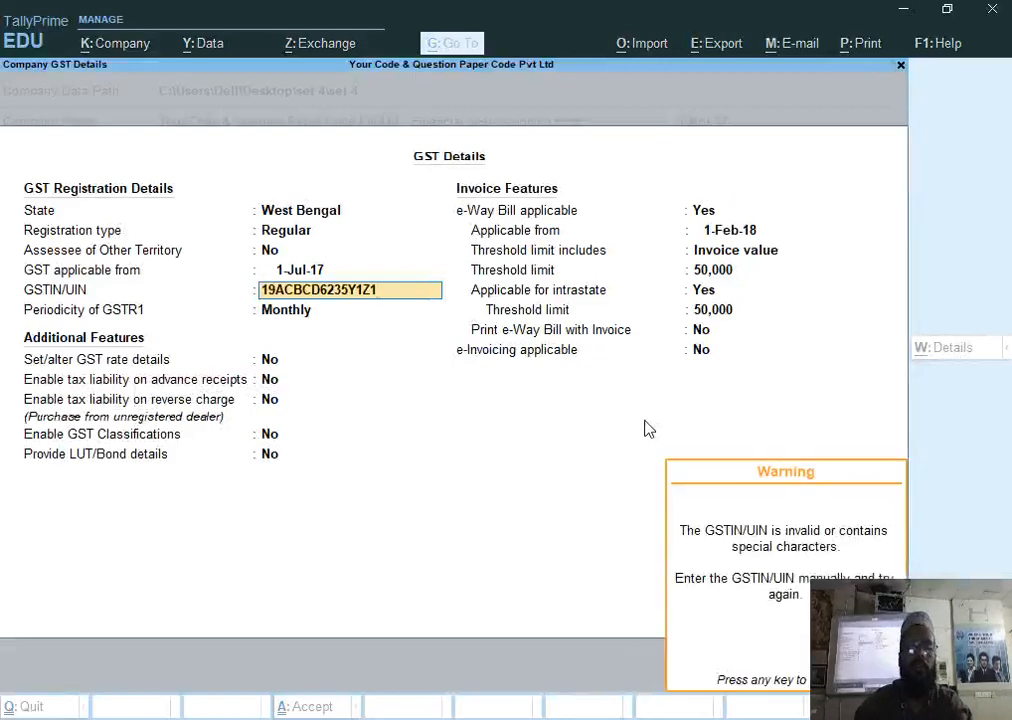
key(Return)
key(ctrl+a)
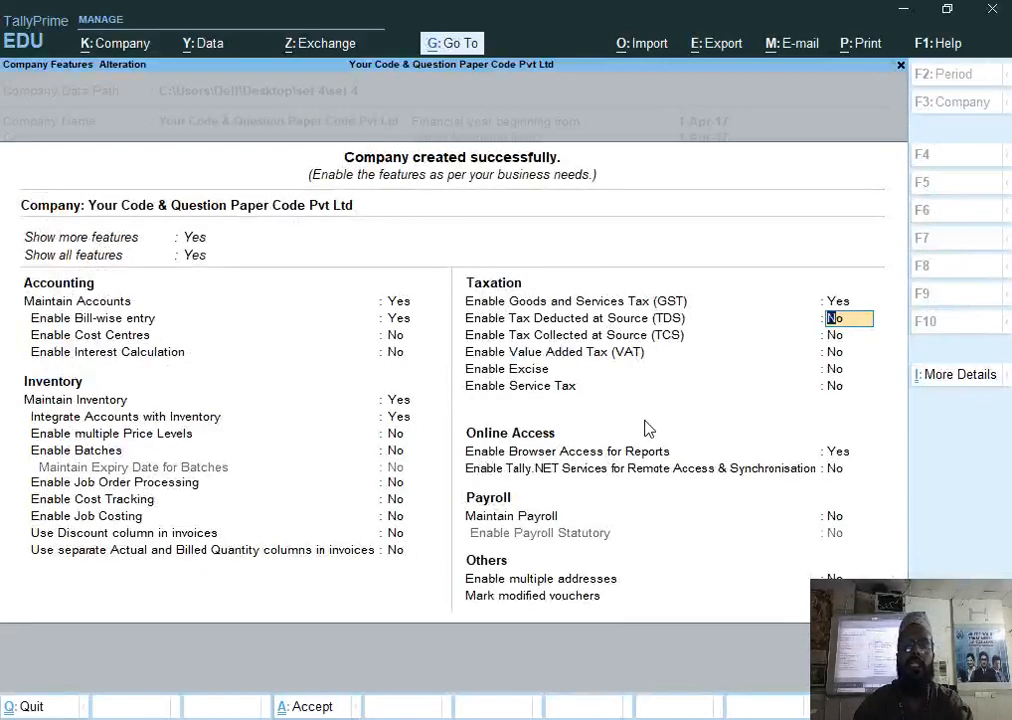
Enable TDS, copy the TAN from the exam paper into both TAN fields and accept the deductor details with deductor type Company.
key(Return)
key(Return)
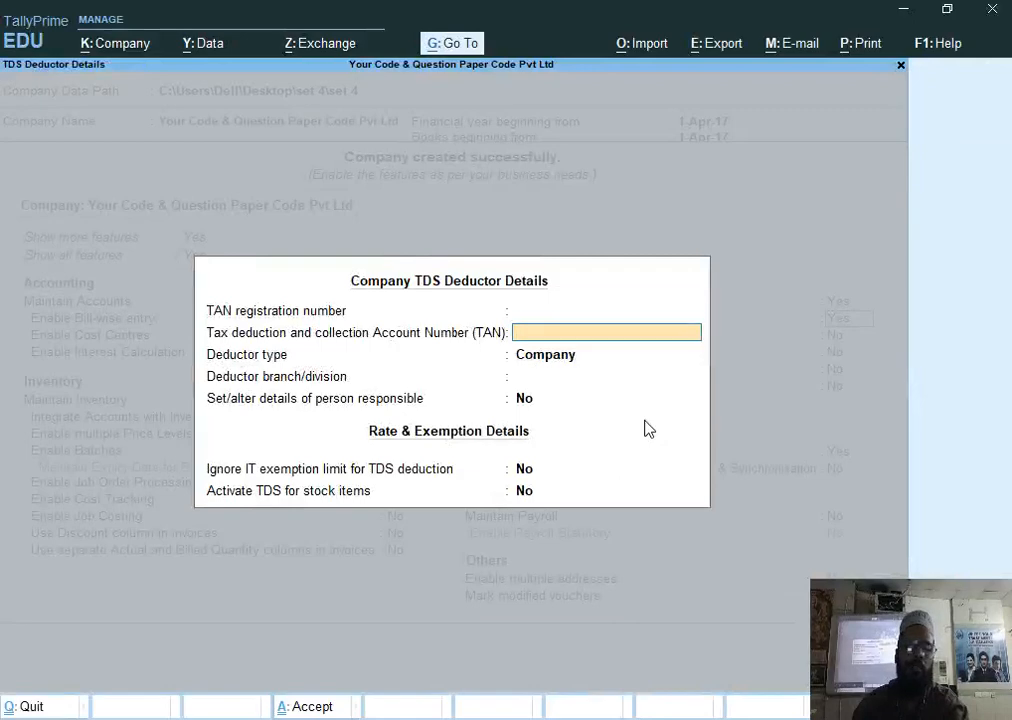
key(BackSpace)
key(alt+Tab)
key(alt+Tab)
double_click(441, 420)
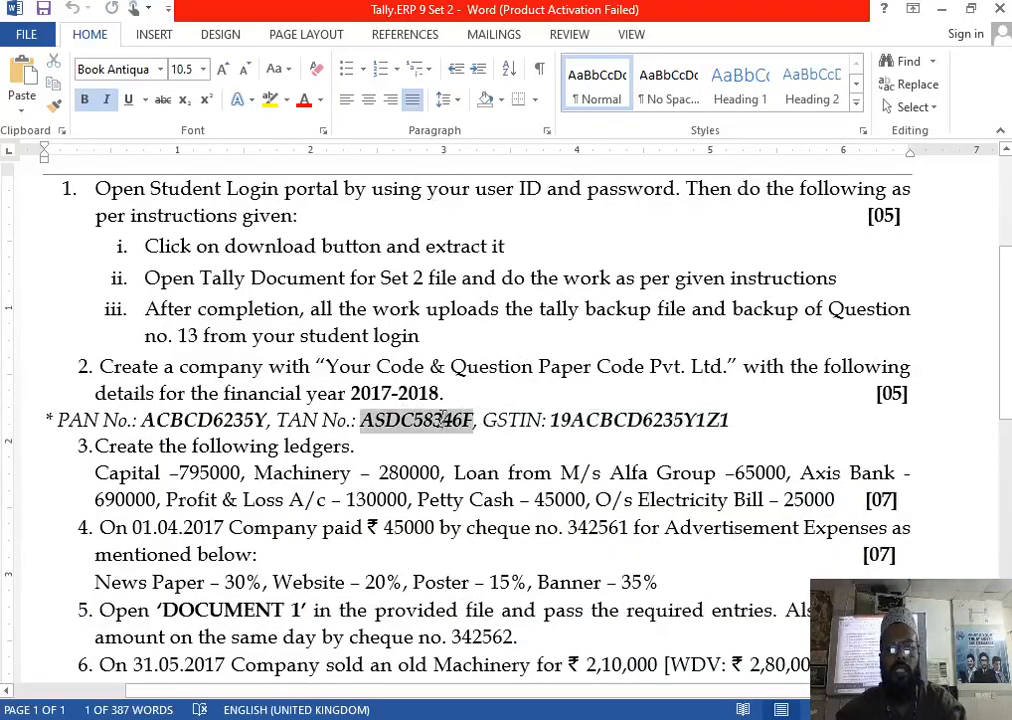
key(ctrl+c)
key(alt+Tab)
key(ctrl+alt+v)
key(Return)
key(ctrl+alt+v)
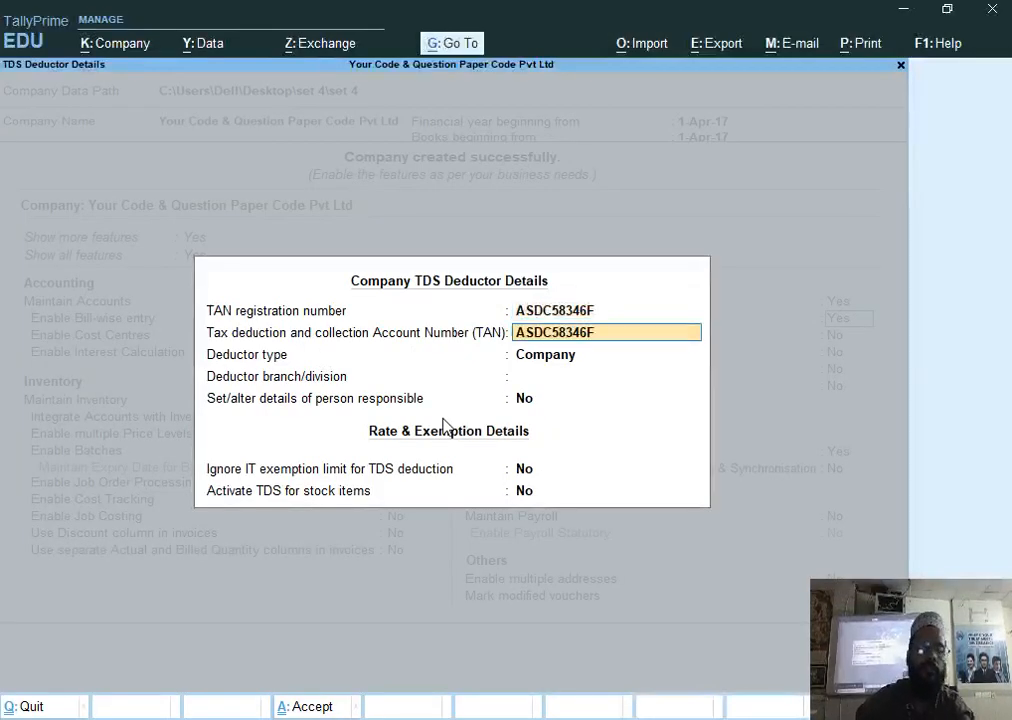
key(Return)
key(Return)
key(Return)
key(Return)
key(Return)
key(Return)
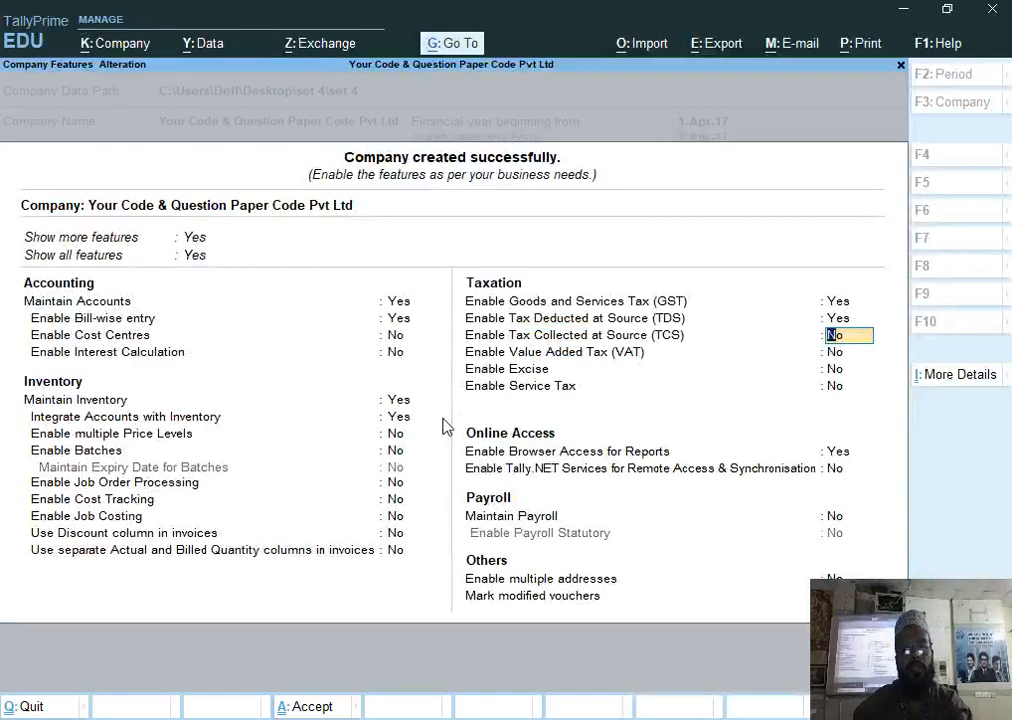
Copy the PAN from the exam paper into the company's PAN/CIN details, leave the CIN blank and save the company features.
key(ctrl+i)
key(Down)
key(Down)
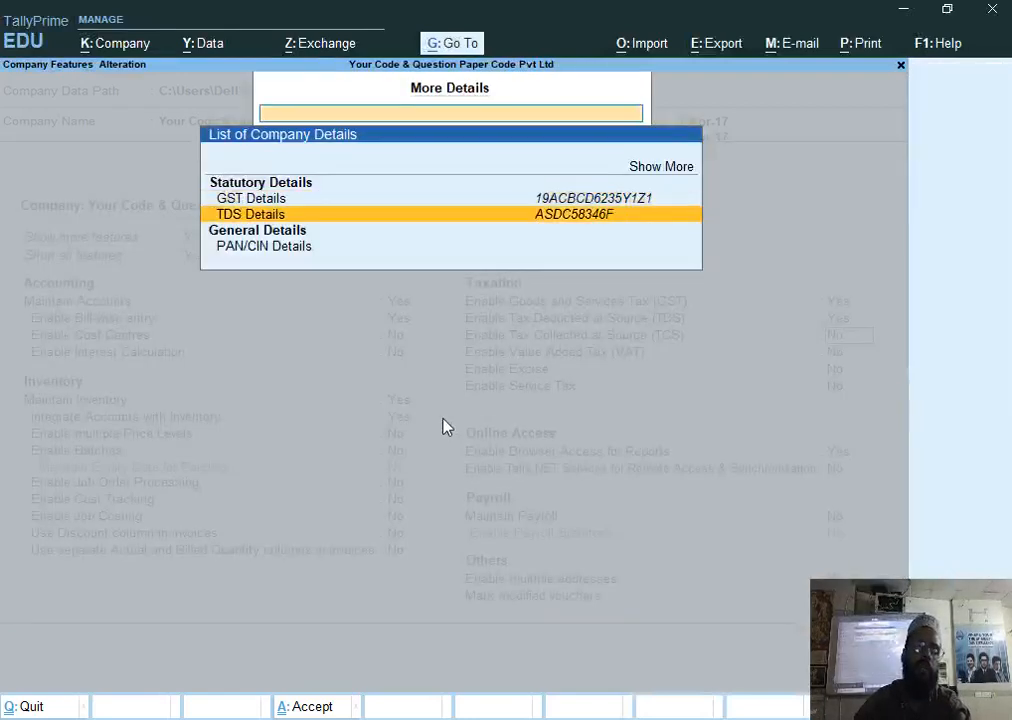
key(Down)
key(Return)
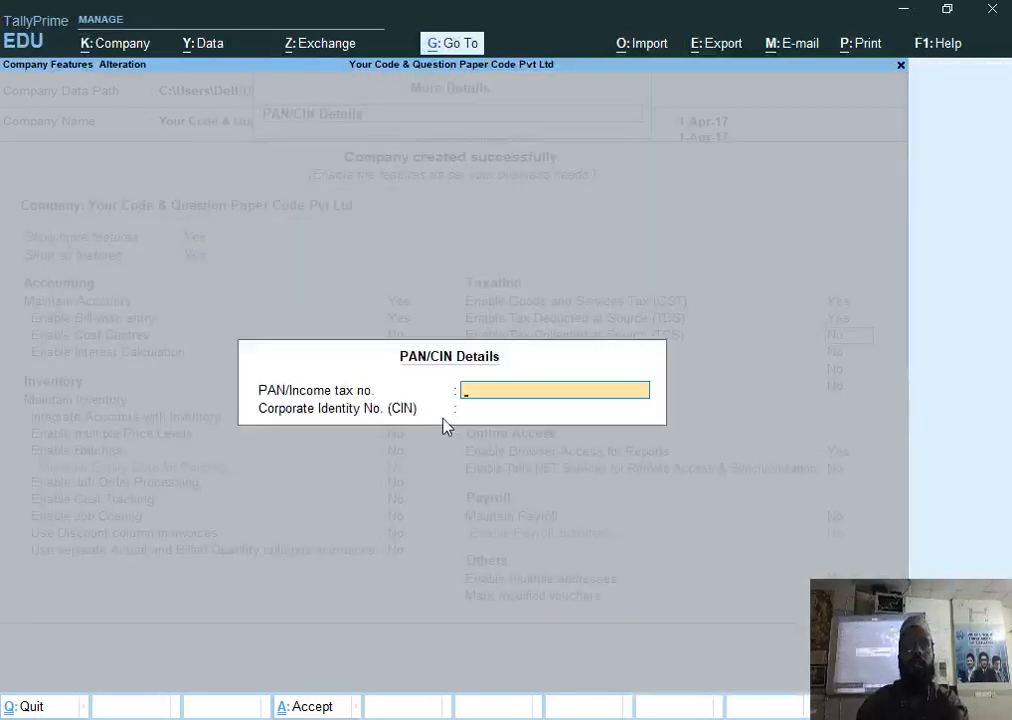
key(alt+Tab)
click(228, 422)
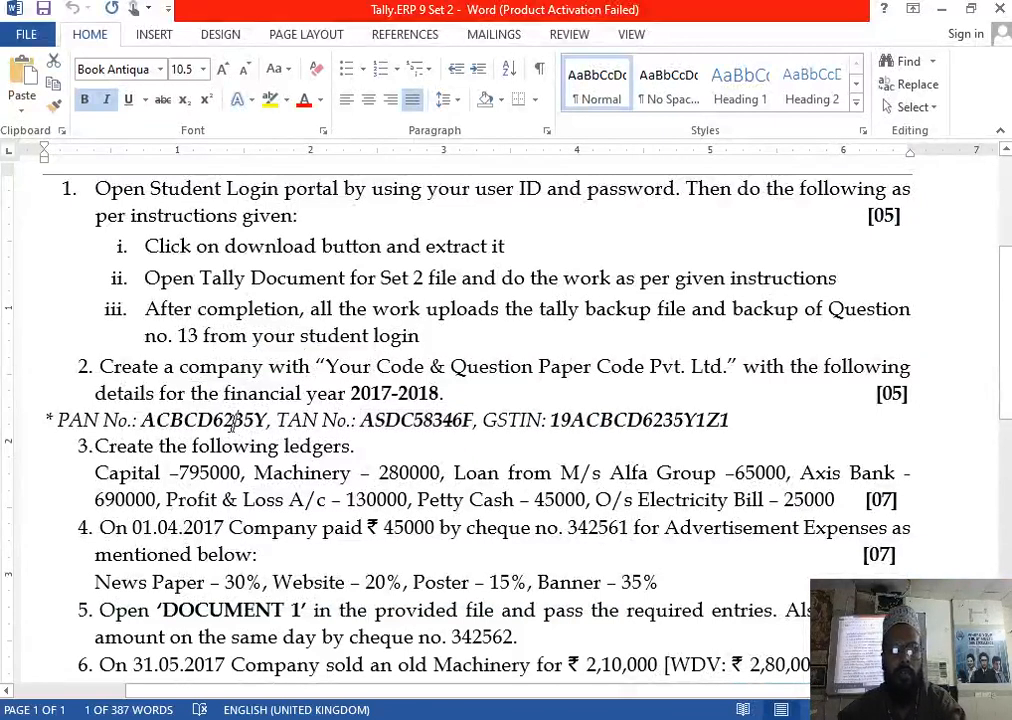
double_click(228, 422)
key(ctrl+c)
key(alt+Tab)
key(ctrl+v)
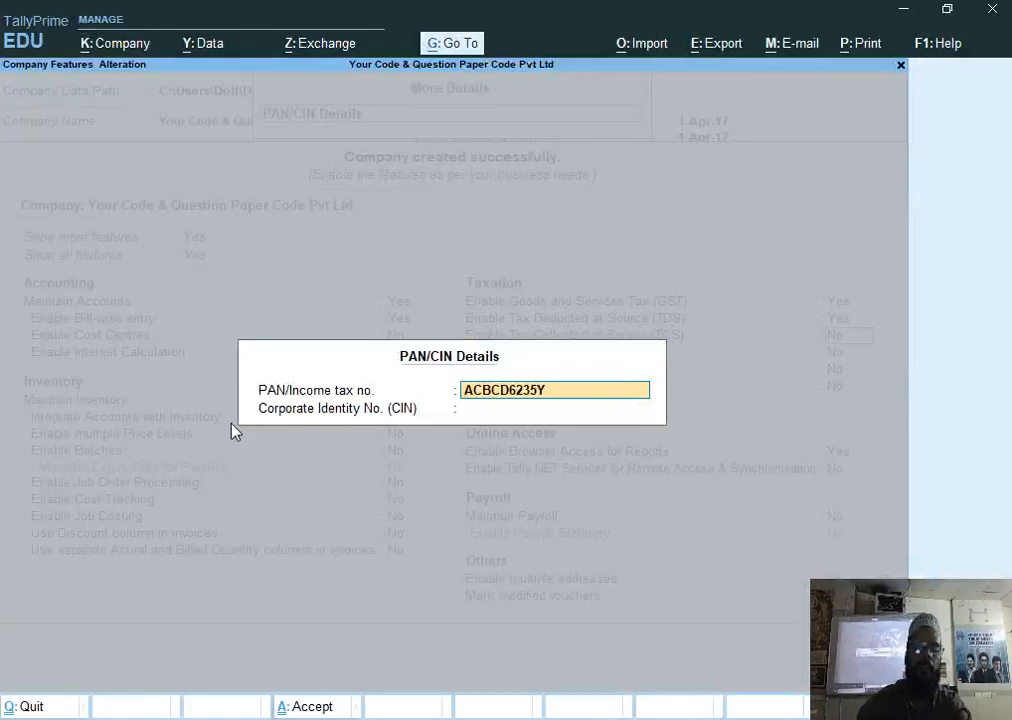
key(Return)
key(Return)
key(ctrl+a)
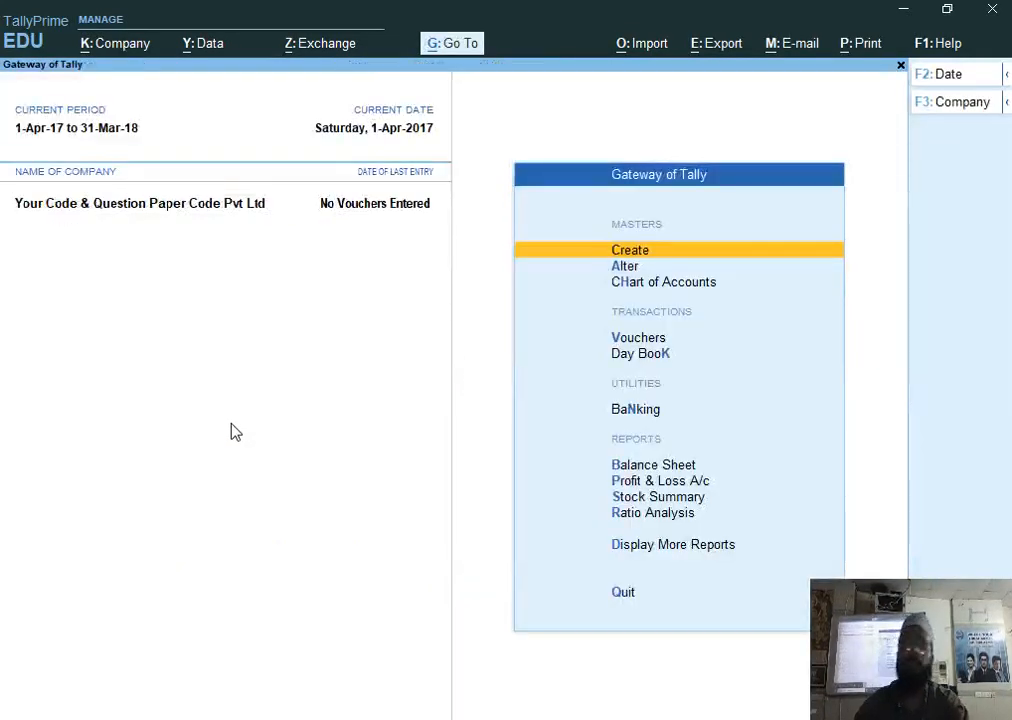
Examine the list of ledgers and opening balances required by question 3 of the Word exam paper, returning to TallyPrime.
key(Down)
key(Down)
key(Down)
key(Up)
key(alt+Tab)
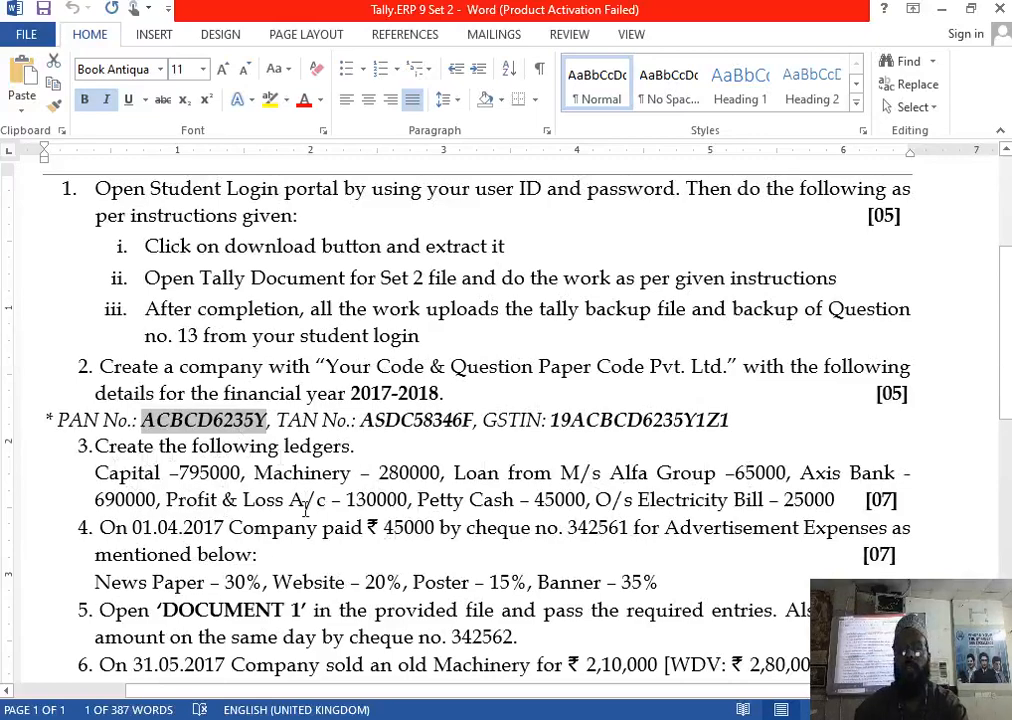
scroll(280, 510, down, 2)
key(alt+Tab)
key(Tab)
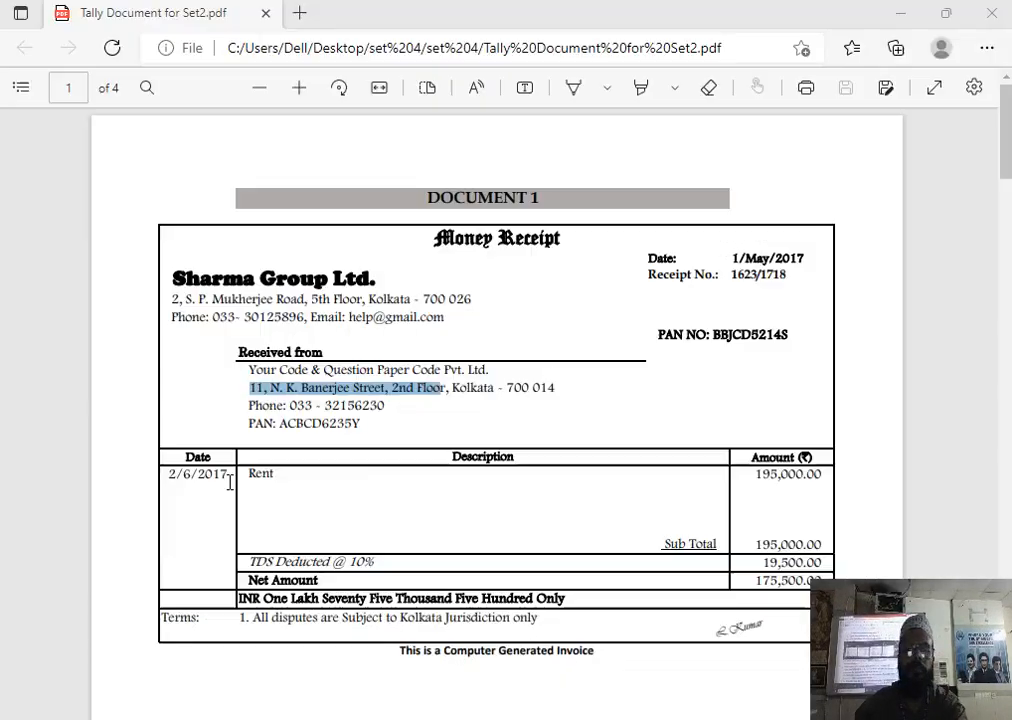
key(alt+Tab)
key(Tab)
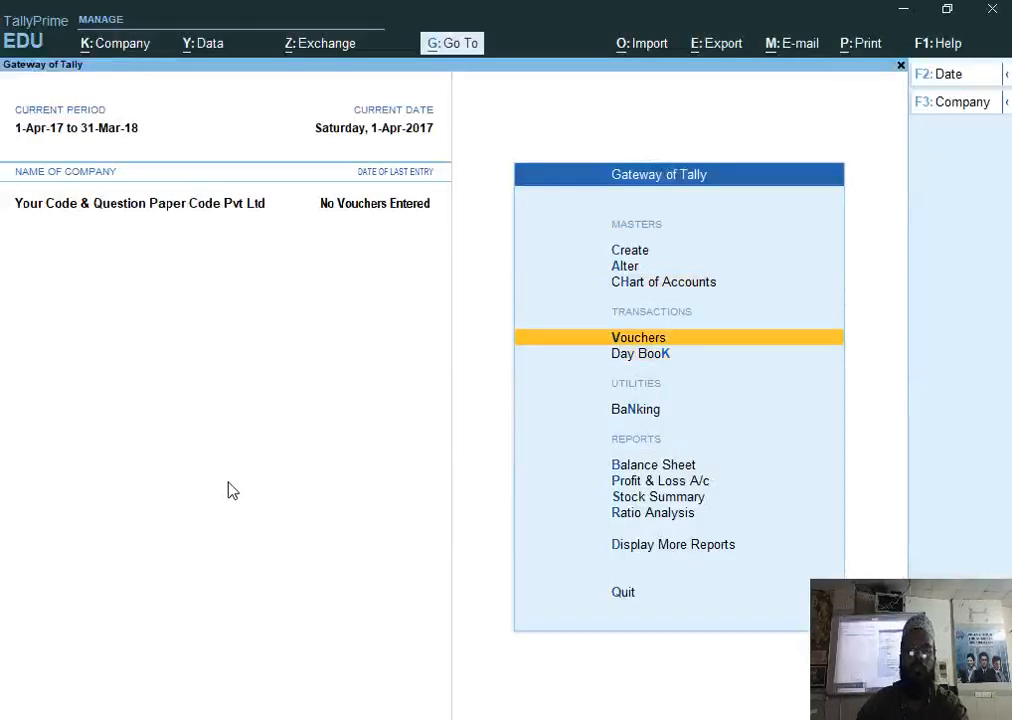
Open the ledgers in the Chart of Accounts for multi-ledger alteration under the group All Items.
key(Up)
key(Up)
key(Down)
key(Return)
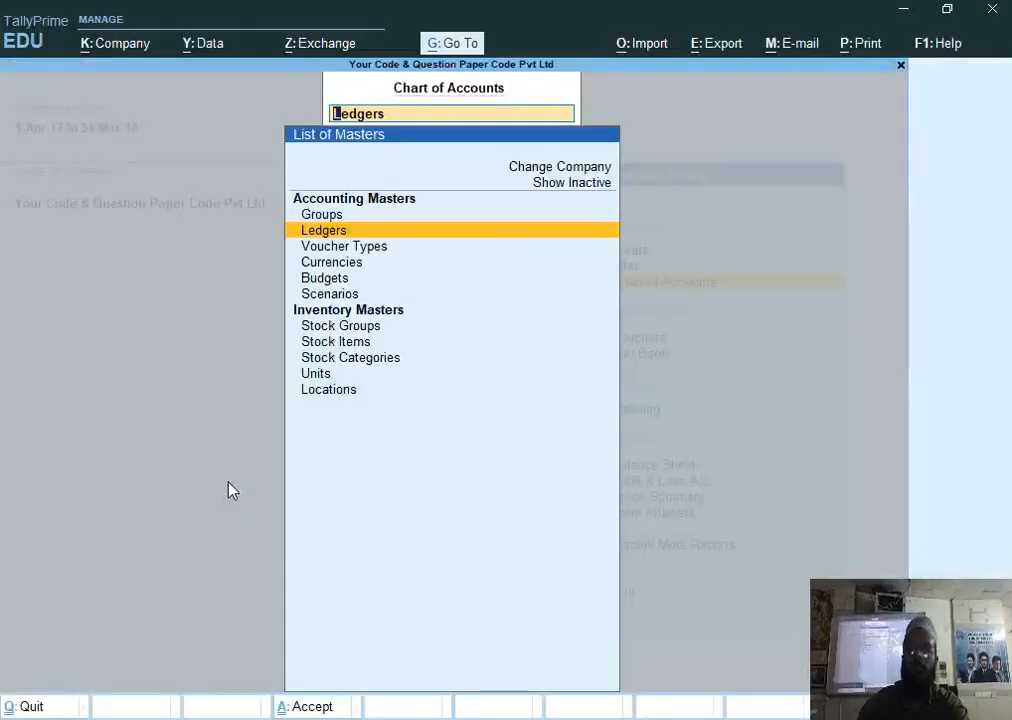
key(Return)
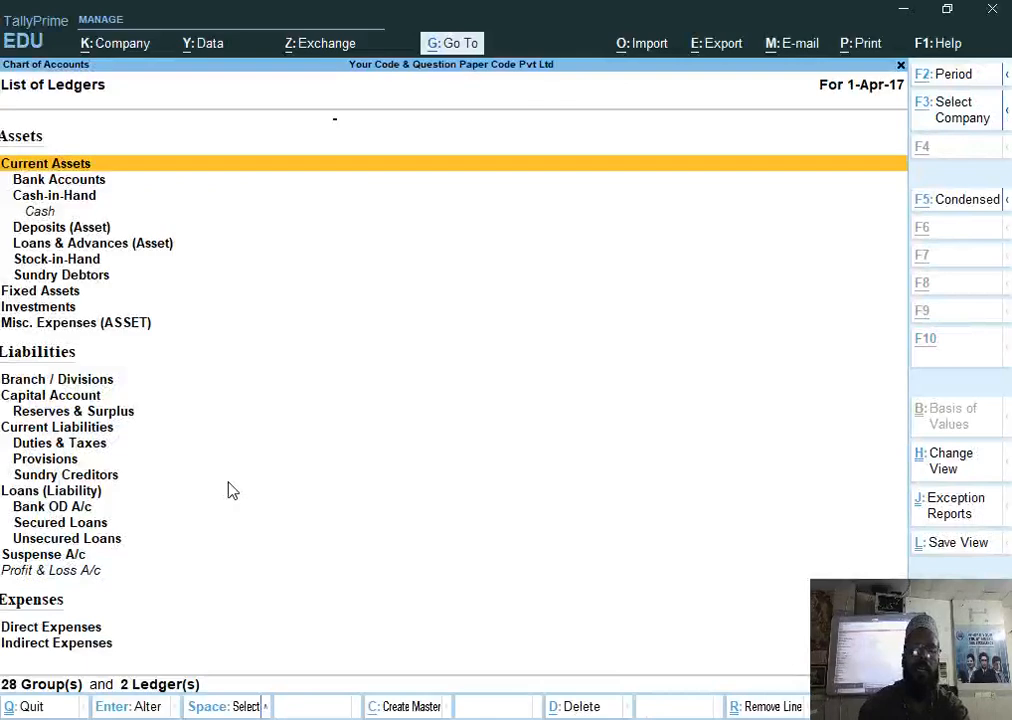
key(alt+h)
key(Down)
key(Return)
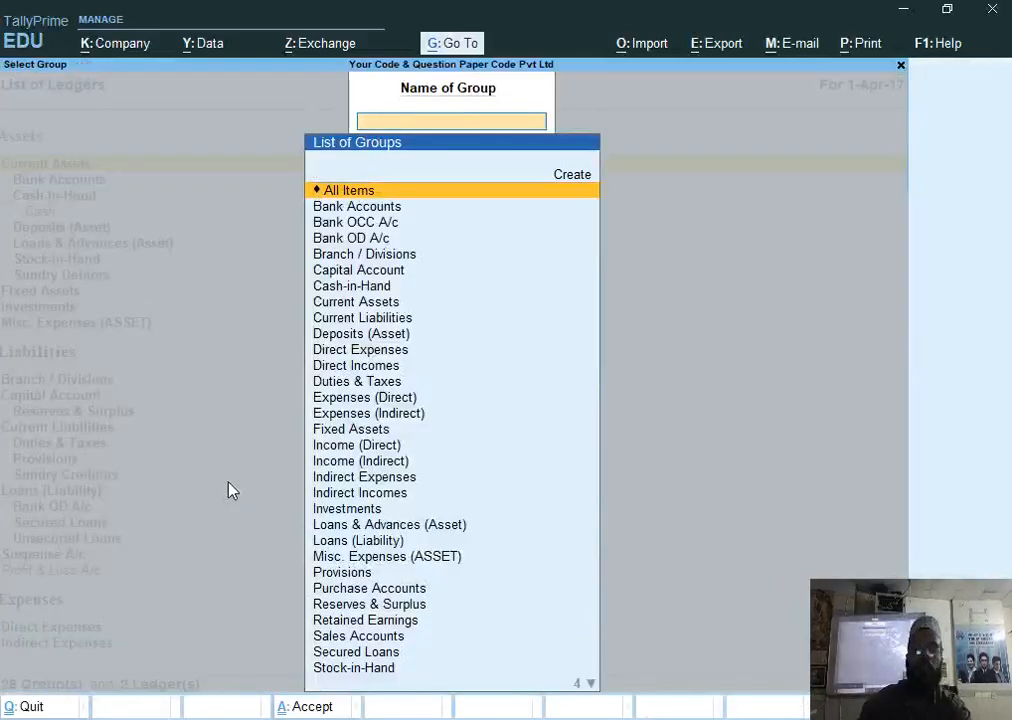
key(Return)
key(Return)
key(Return)
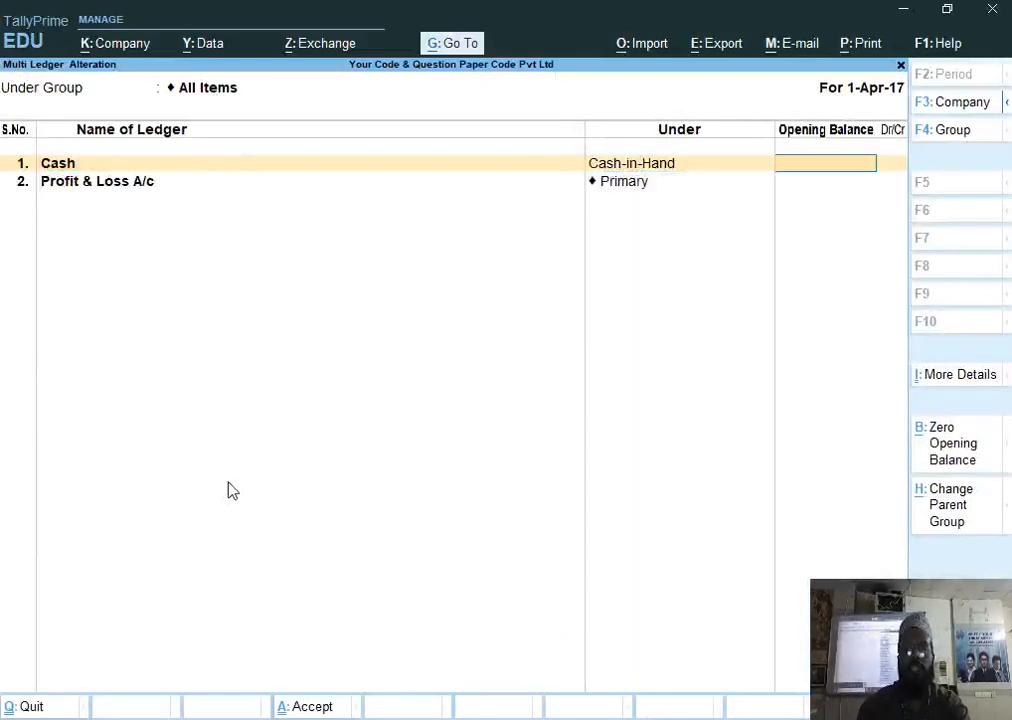
Check the ledger balances in the exam paper and set the Cash ledger's opening balance to 45,000 Dr.
key(alt+Tab)
key(alt+Tab)
key(alt+Tab)
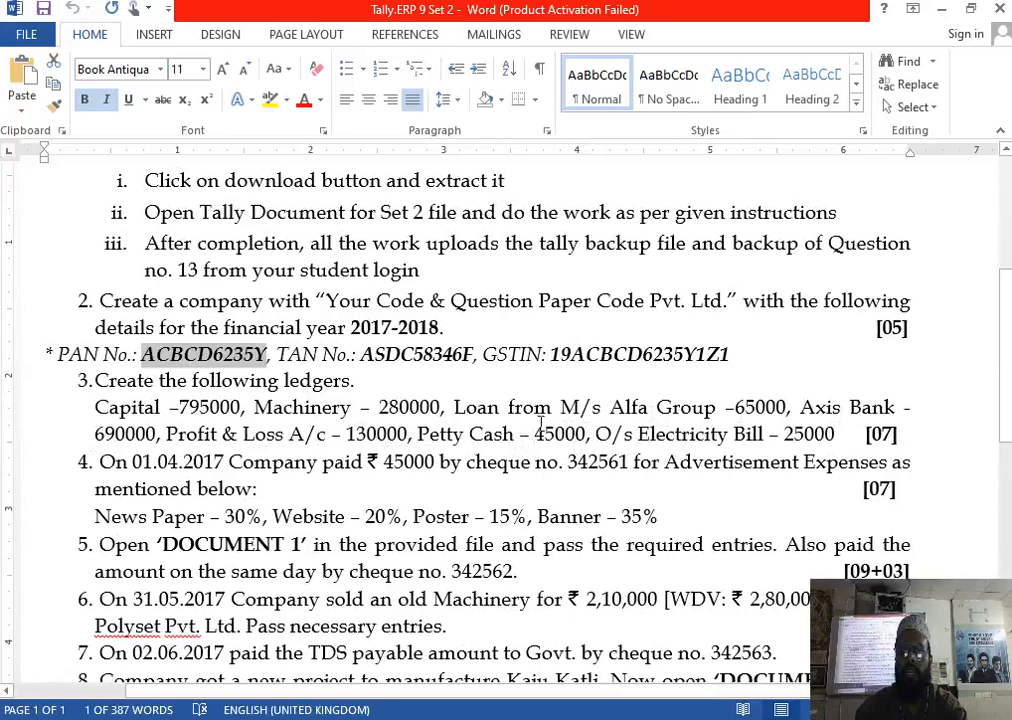
key(alt+Tab)
key(alt+Tab)
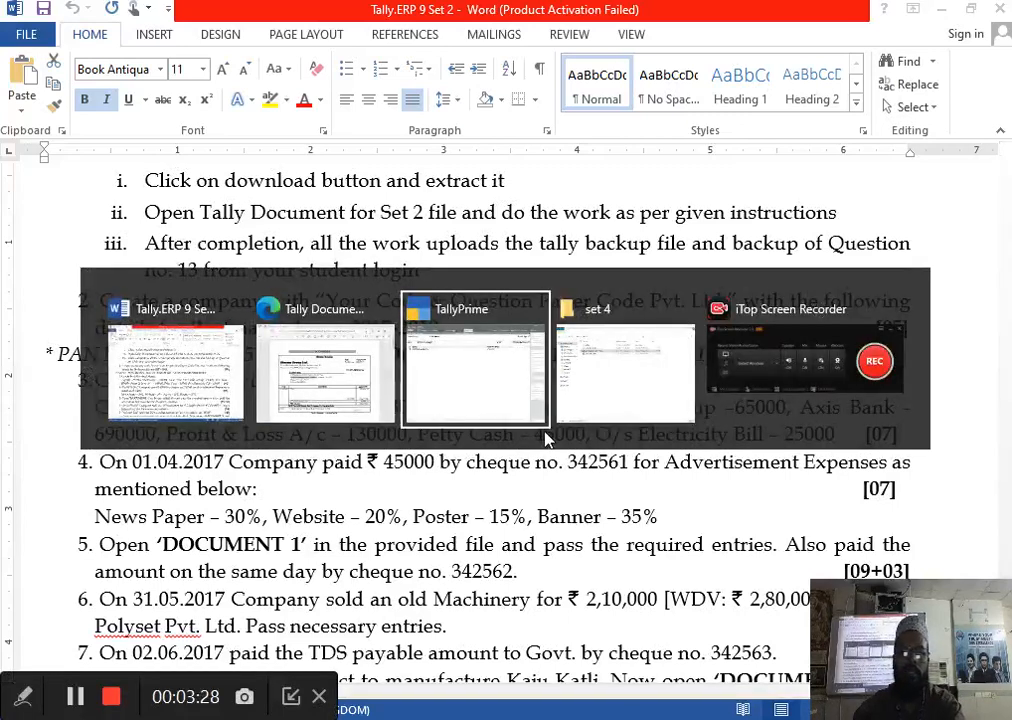
text(450000)
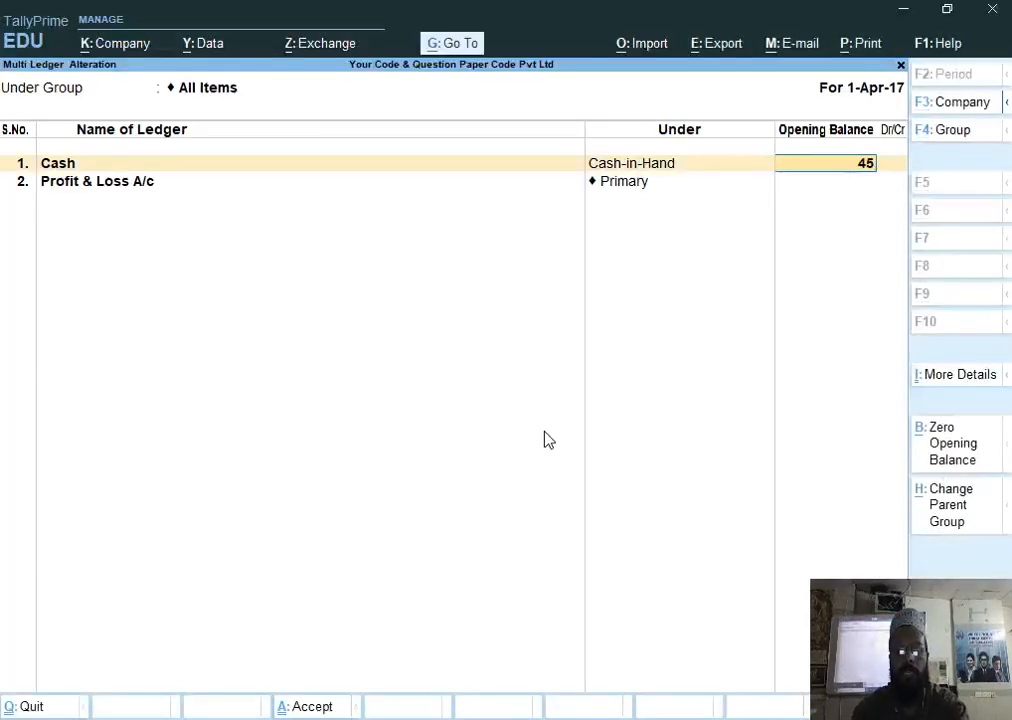
key(Return)
key(Return)
key(Return)
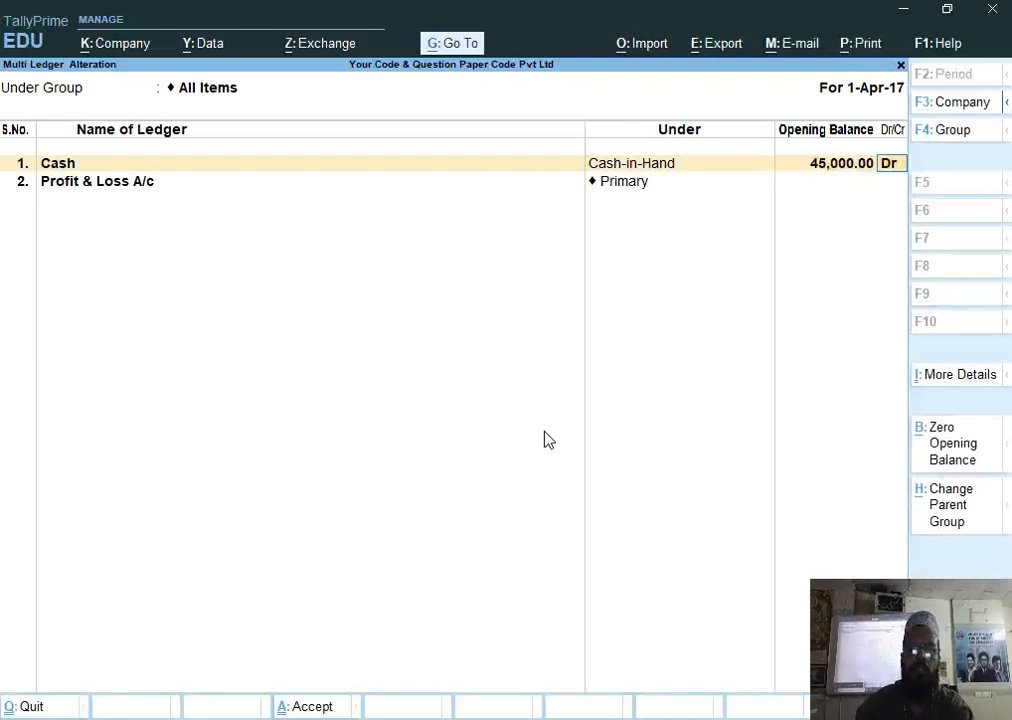
Set the Profit & Loss A/c ledger's opening balance to 1,30,000 Cr.
text(1,30,00)
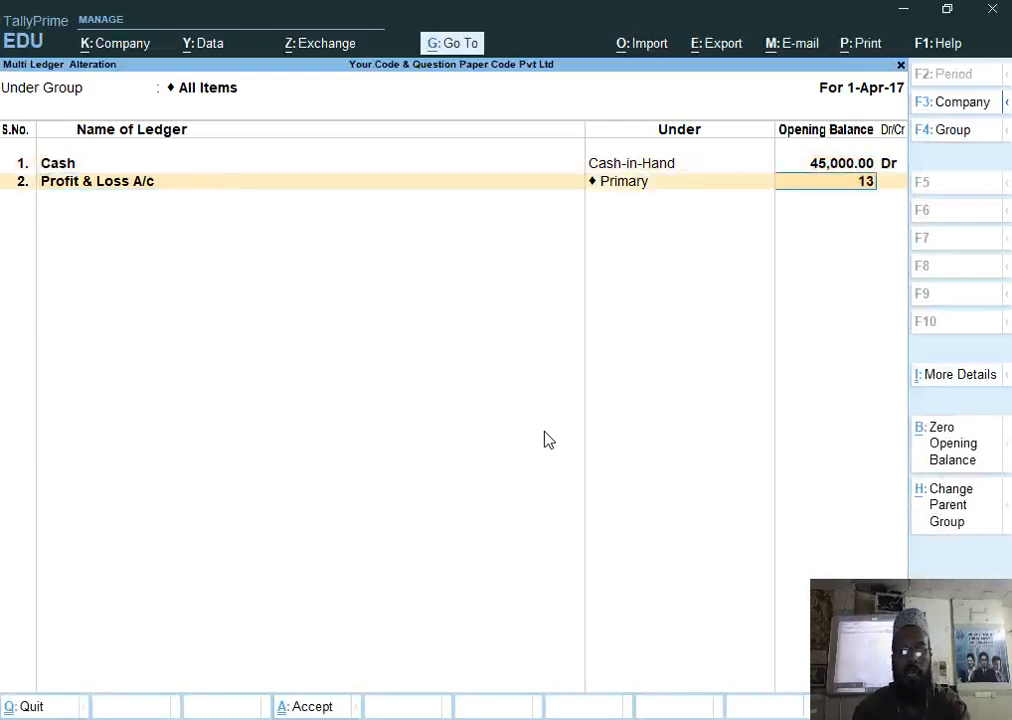
text(0000)
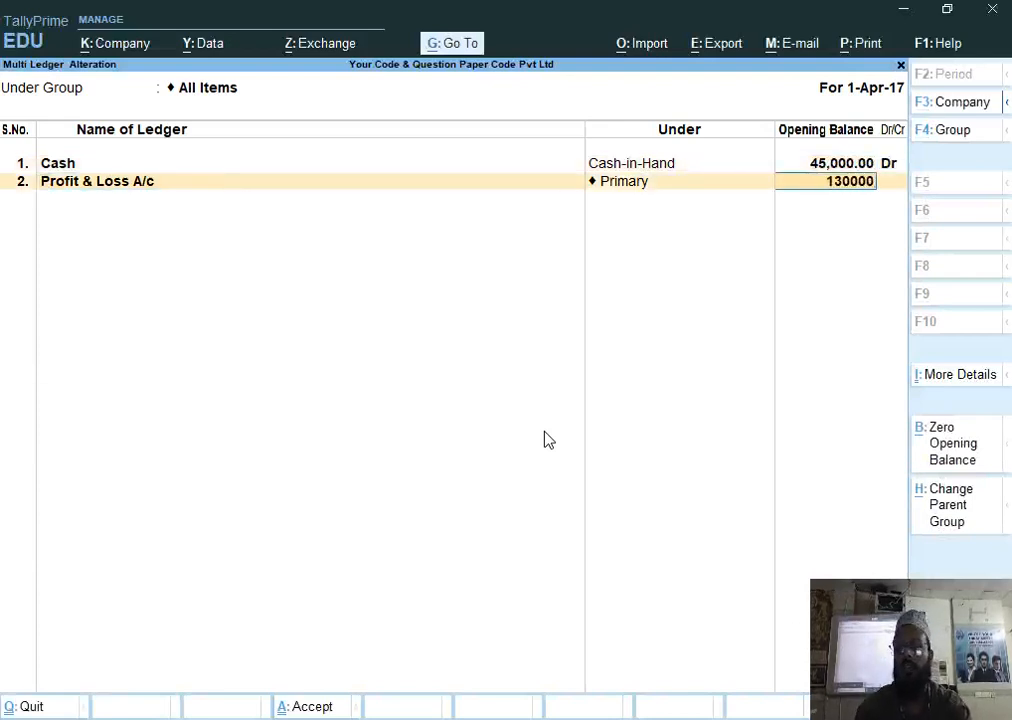
key(Return)
key(Return)
Recheck the petty cash item in the exam paper and clear the Cash ledger's opening balance.
key(alt+Tab)
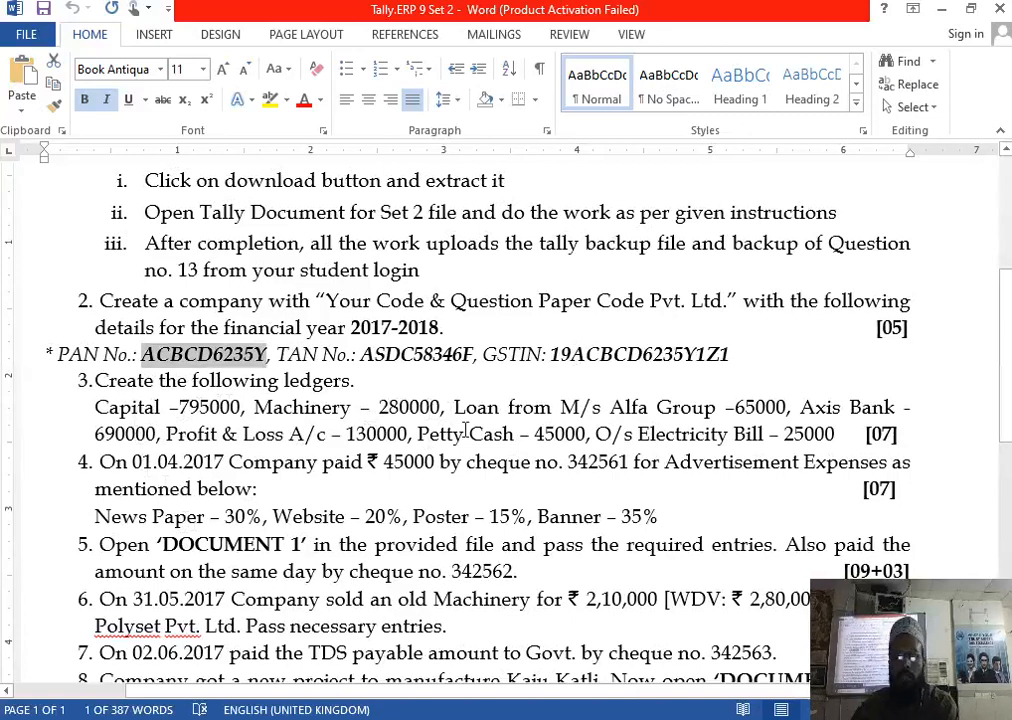
key(alt+Tab)
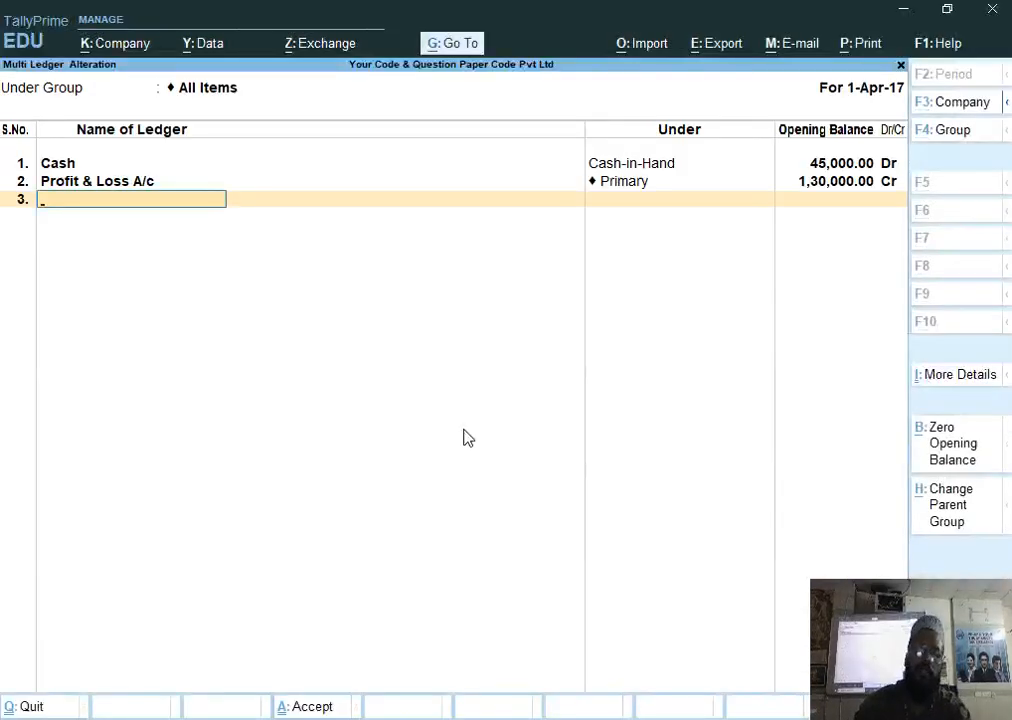
key(BackSpace)
key(BackSpace)
key(BackSpace)
key(BackSpace)
key(BackSpace)
key(space)
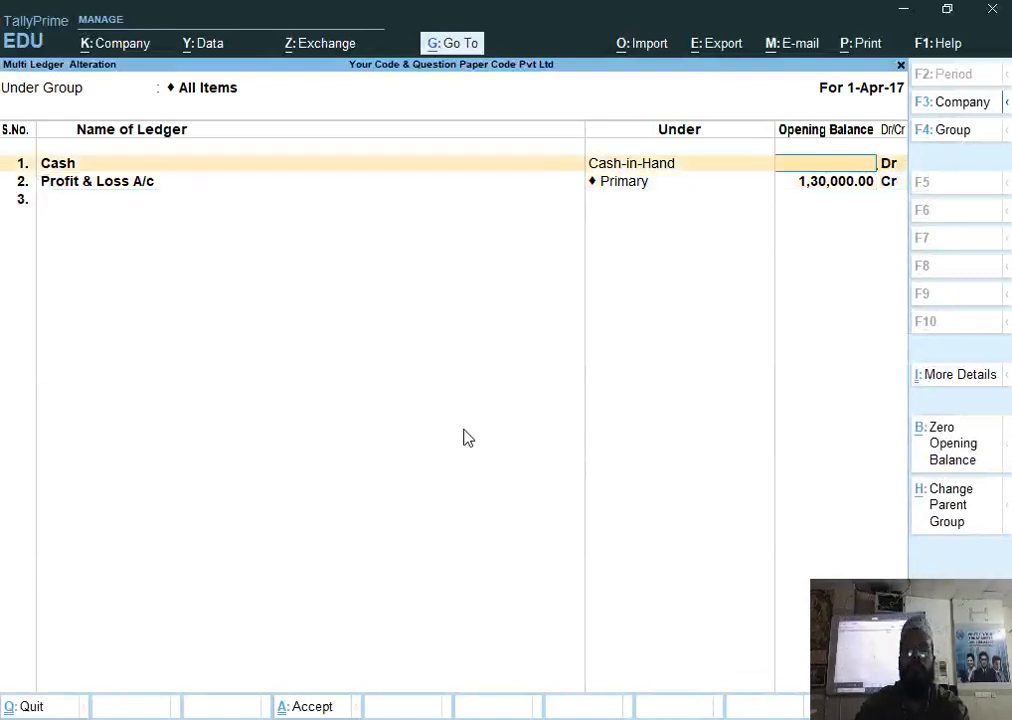
key(Return)
key(Return)
key(Return)
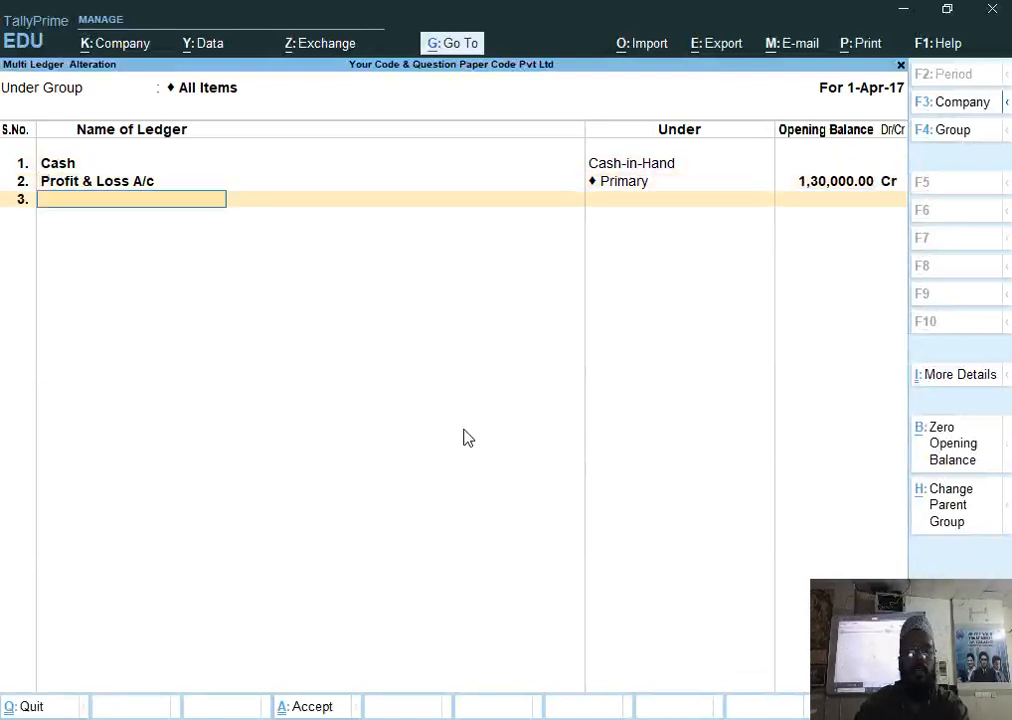
Add a Capital ledger under the Capital Account group with an opening balance of 7,95,000 Cr.
text(Capi)
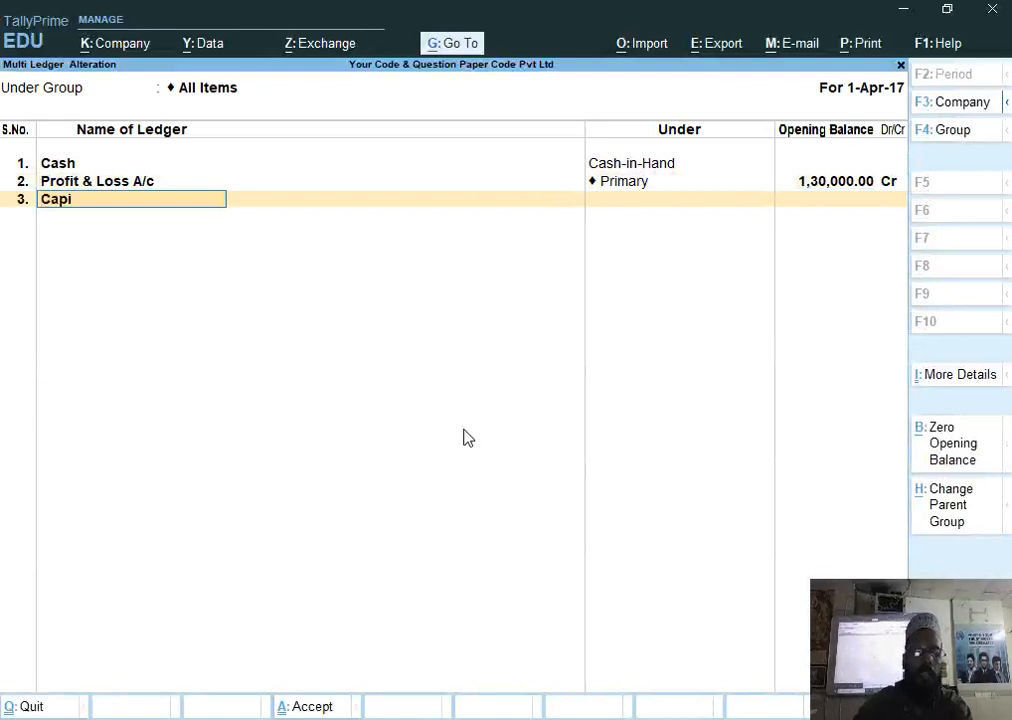
text(tal)
key(Return)
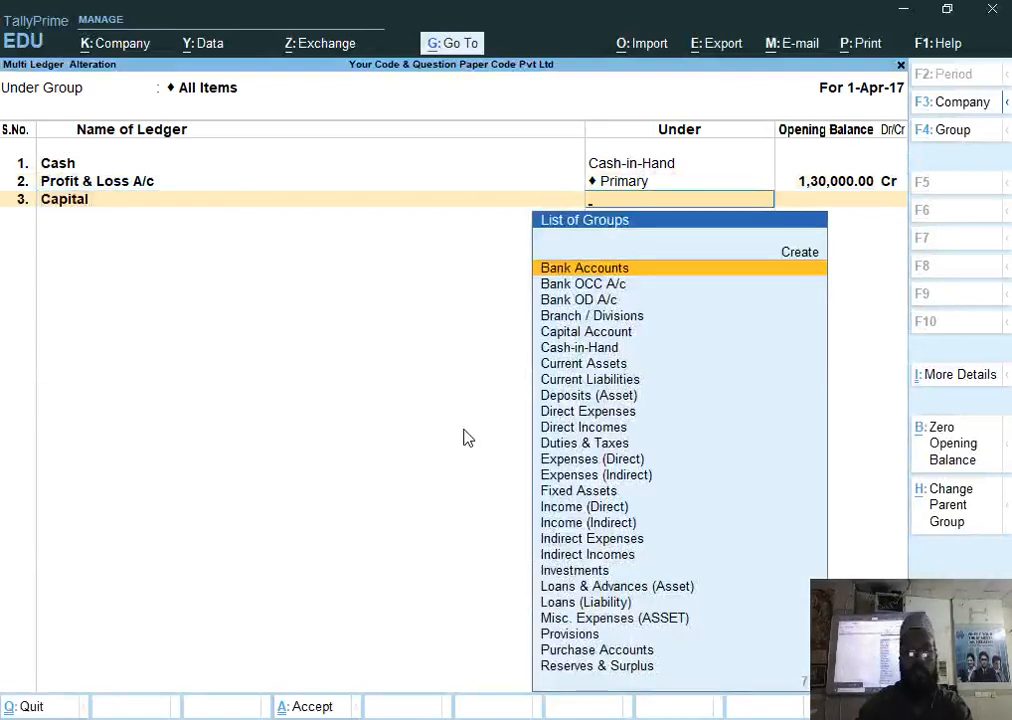
text(C)
key(Return)
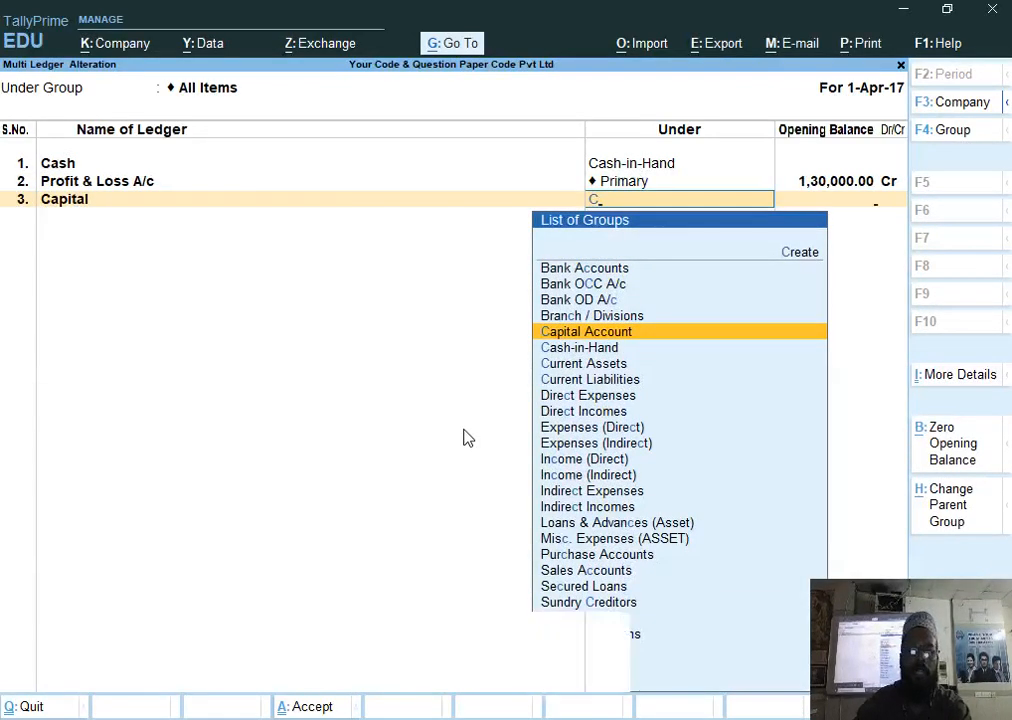
text(795000)
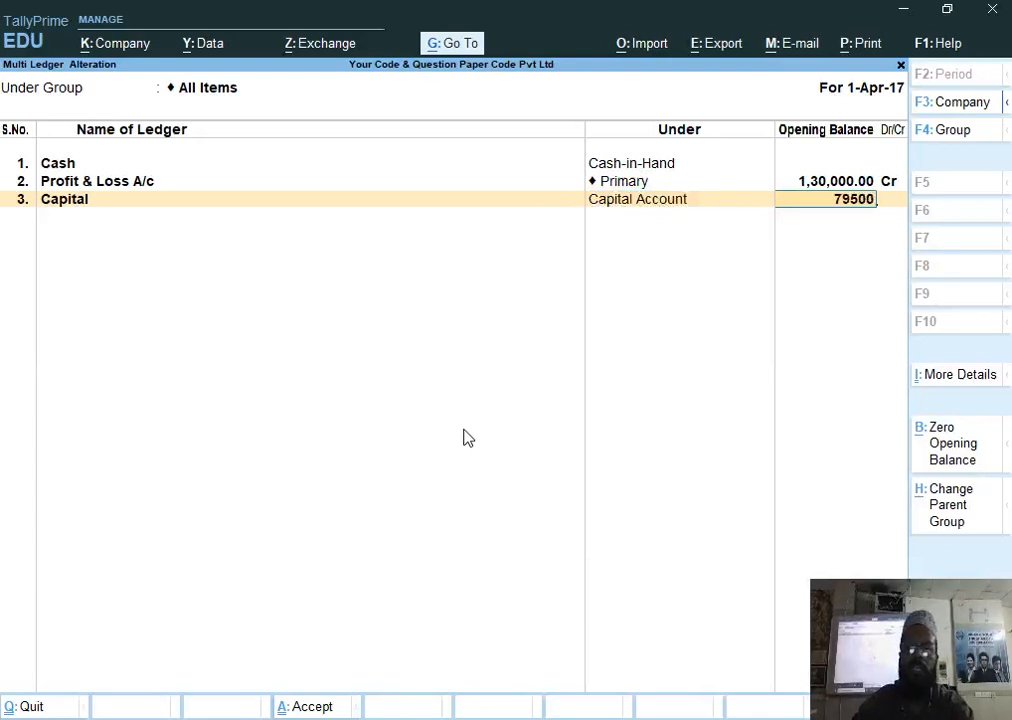
key(Return)
key(Return)
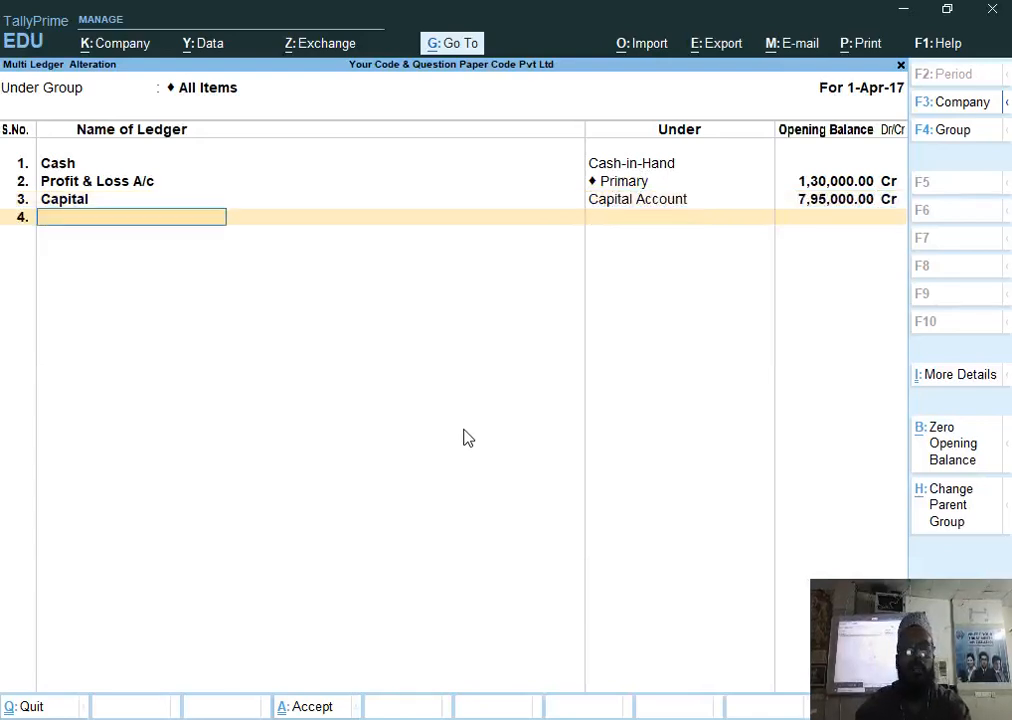
Check the ledger list in the exam paper and add a Machinary ledger under Fixed Assets with an opening balance of 2,80,000 Dr.
key(alt+Tab)
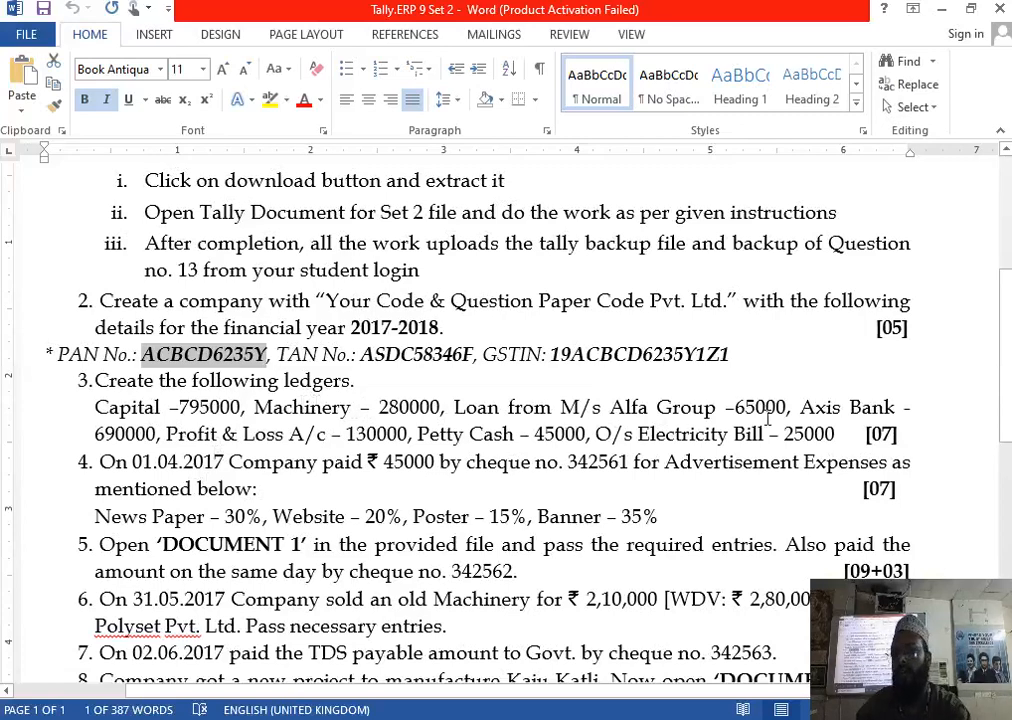
key(alt+Tab)
text(Ma)
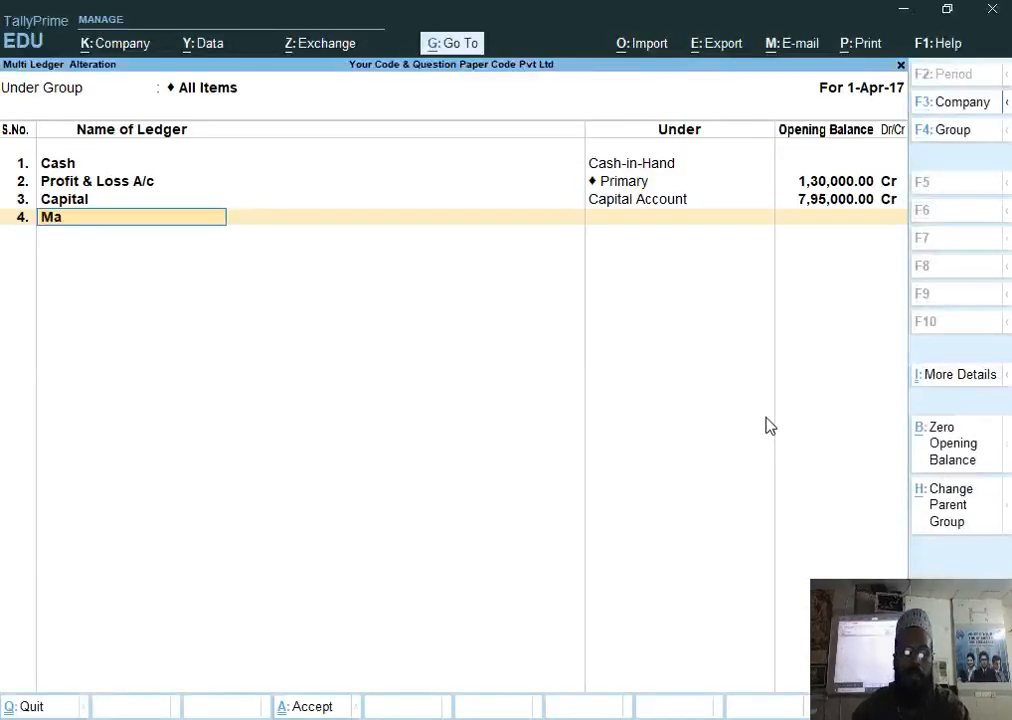
text(chinary)
key(Return)
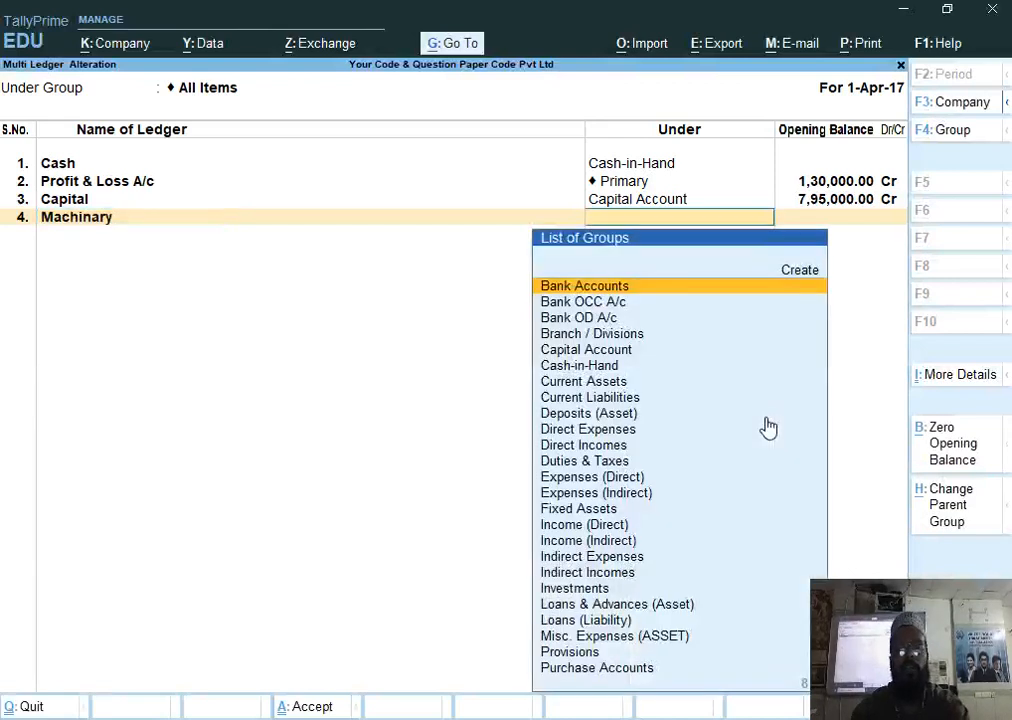
text(F)
key(Return)
text(280000)
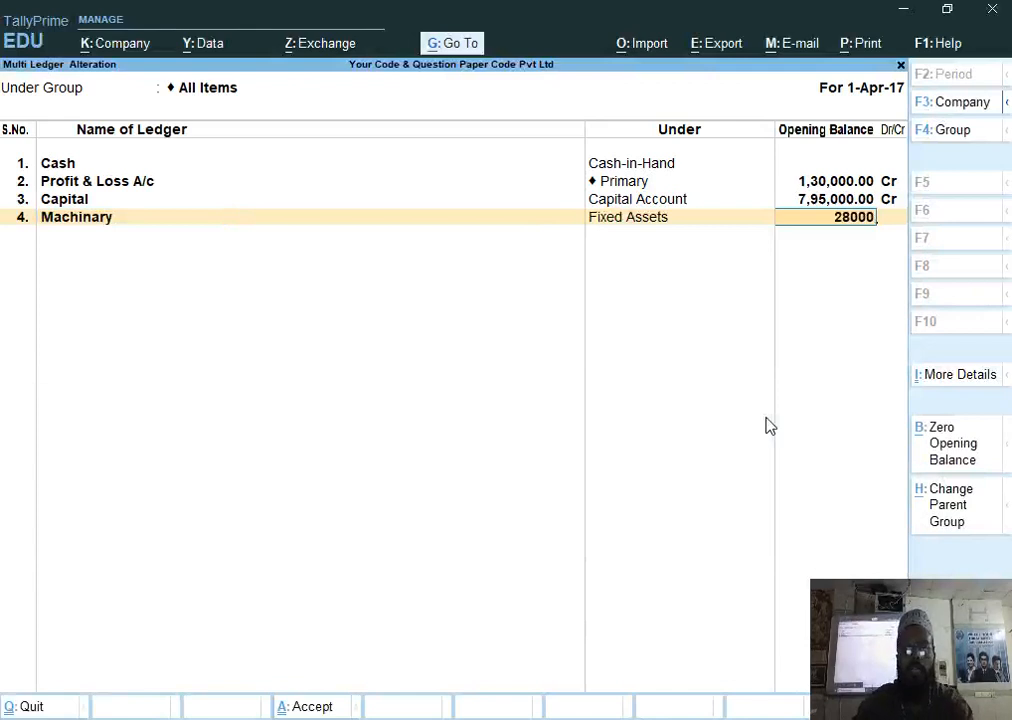
key(Return)
key(Return)
Add a Loan From M/s Alfa Group ledger under Unsecured Loans with the exam paper's opening balance of 65,000 Cr.
text(Loan From)
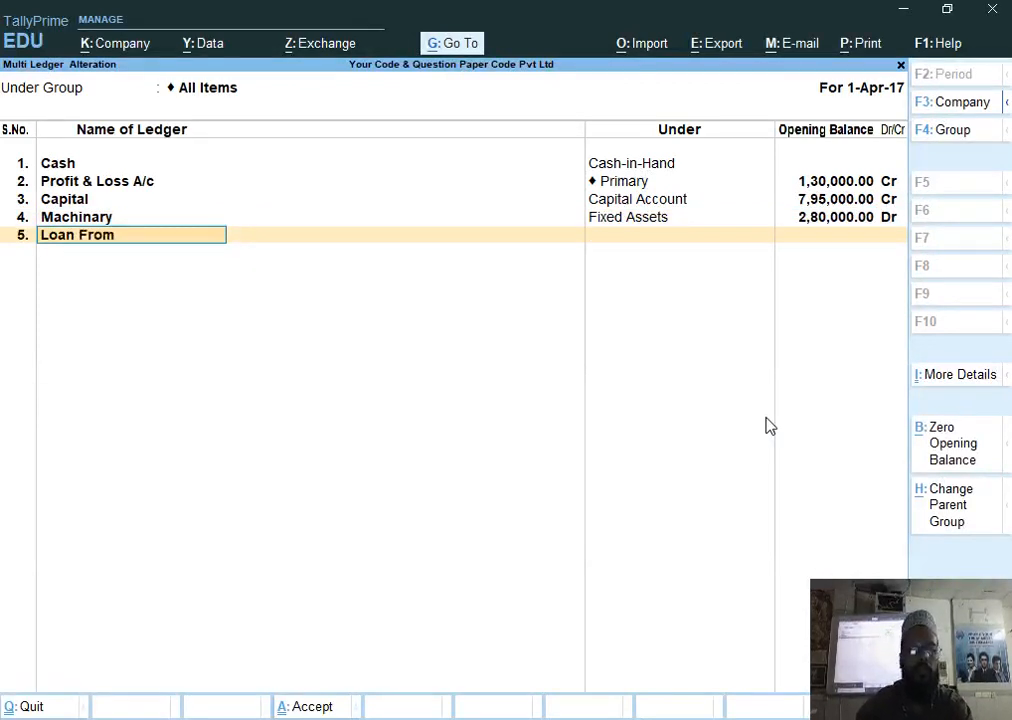
text( m/s Al)
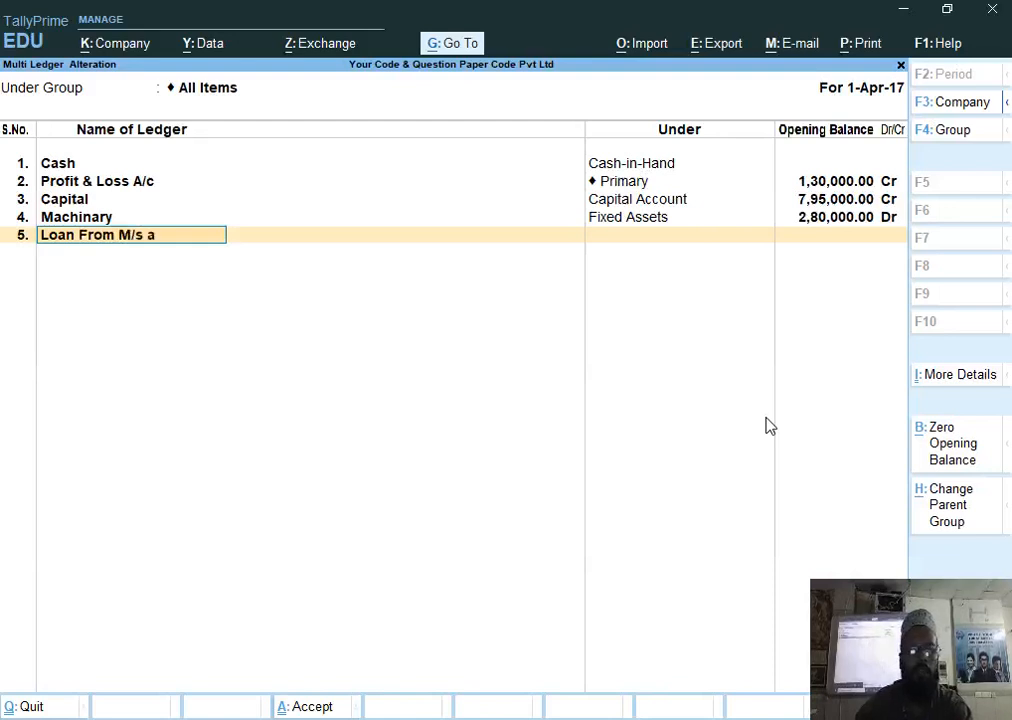
text(fa Group)
key(Return)
text(U)
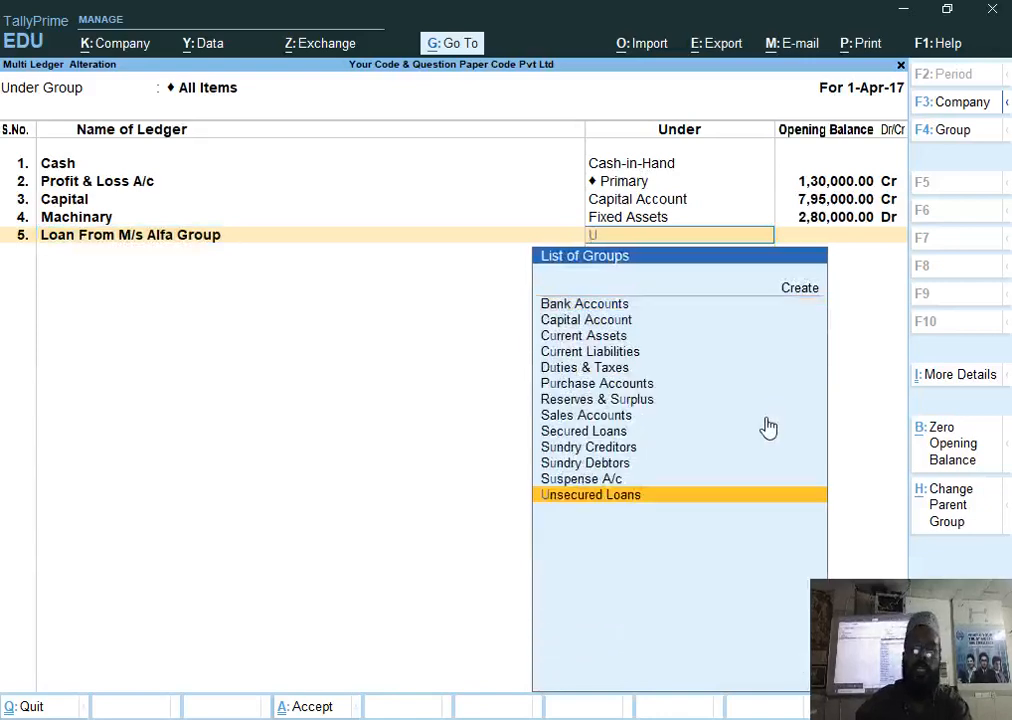
key(Return)
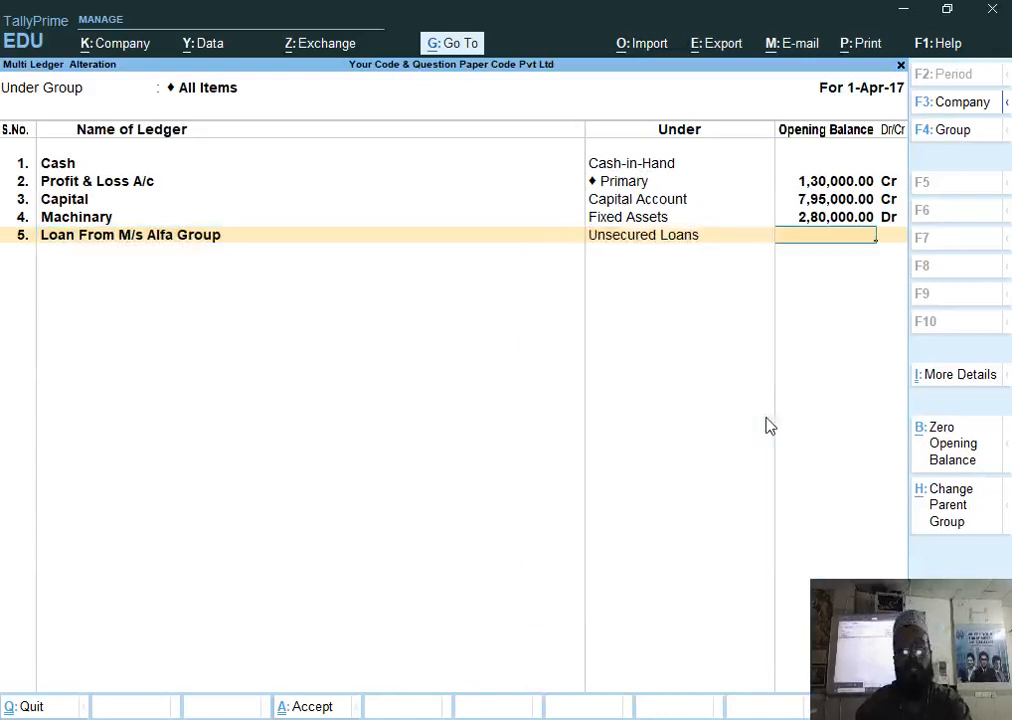
key(alt+Tab)
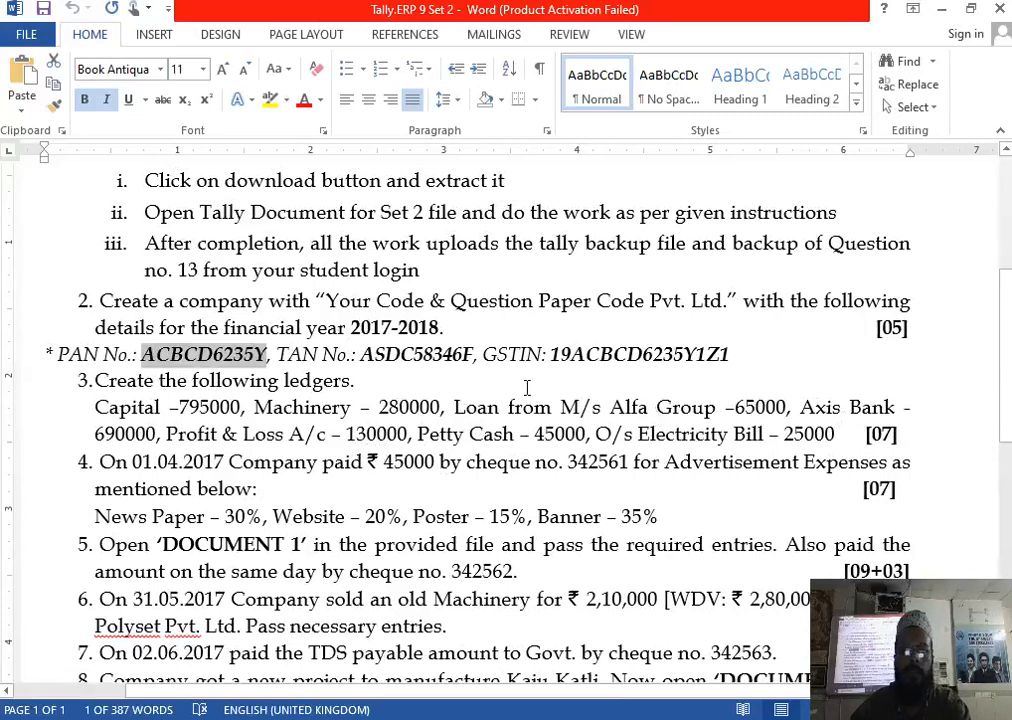
key(alt+Tab)
text(65000)
key(Return)
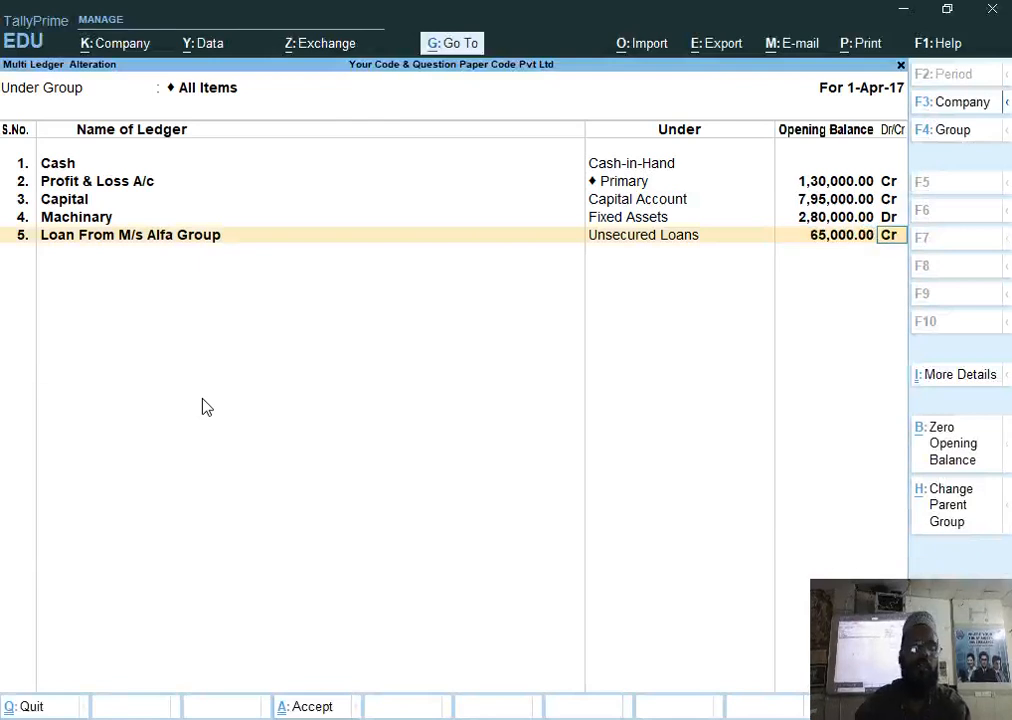
key(Return)
Add an Axis Bank ledger under Bank Accounts with an opening balance of 6,90,000 Dr.
text(Axis Ban)
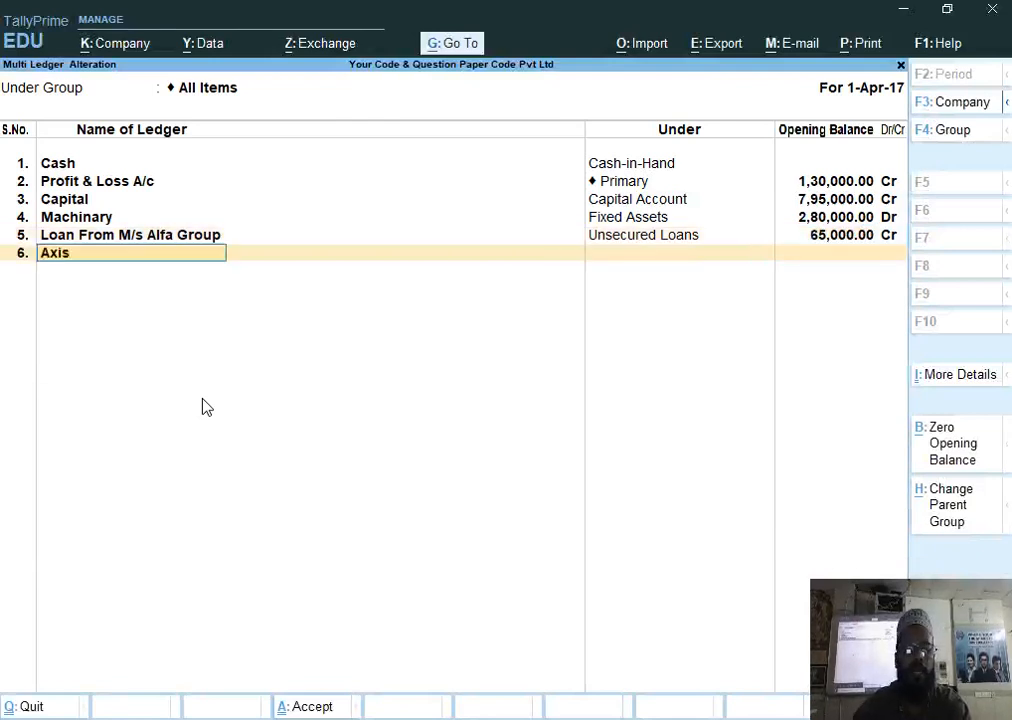
key(Return)
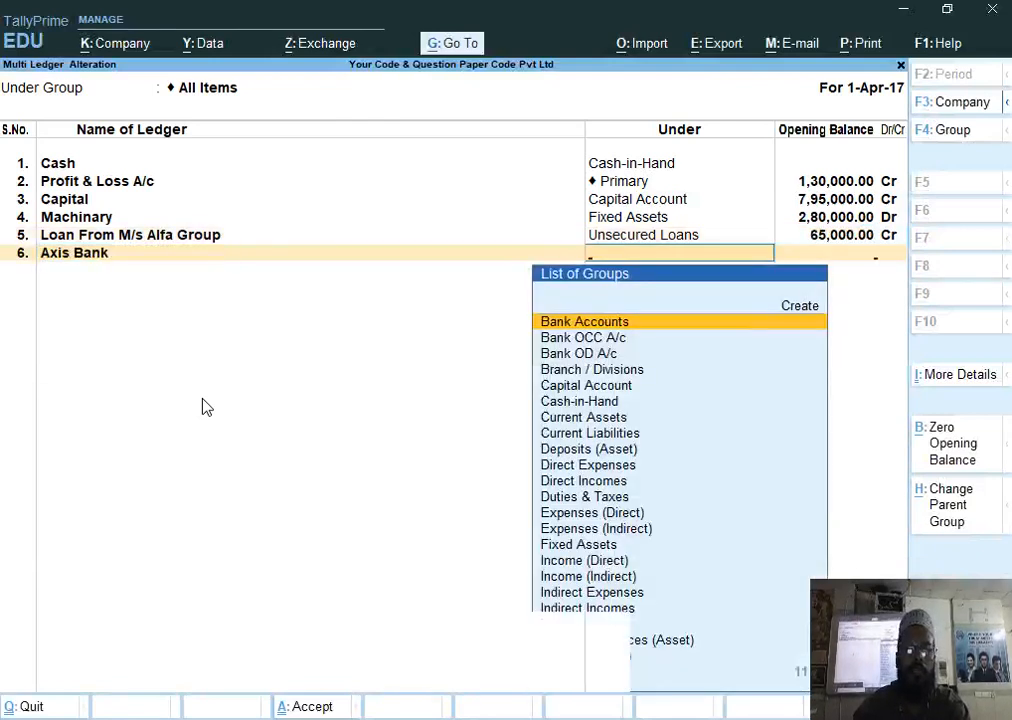
key(Return)
text(690000)
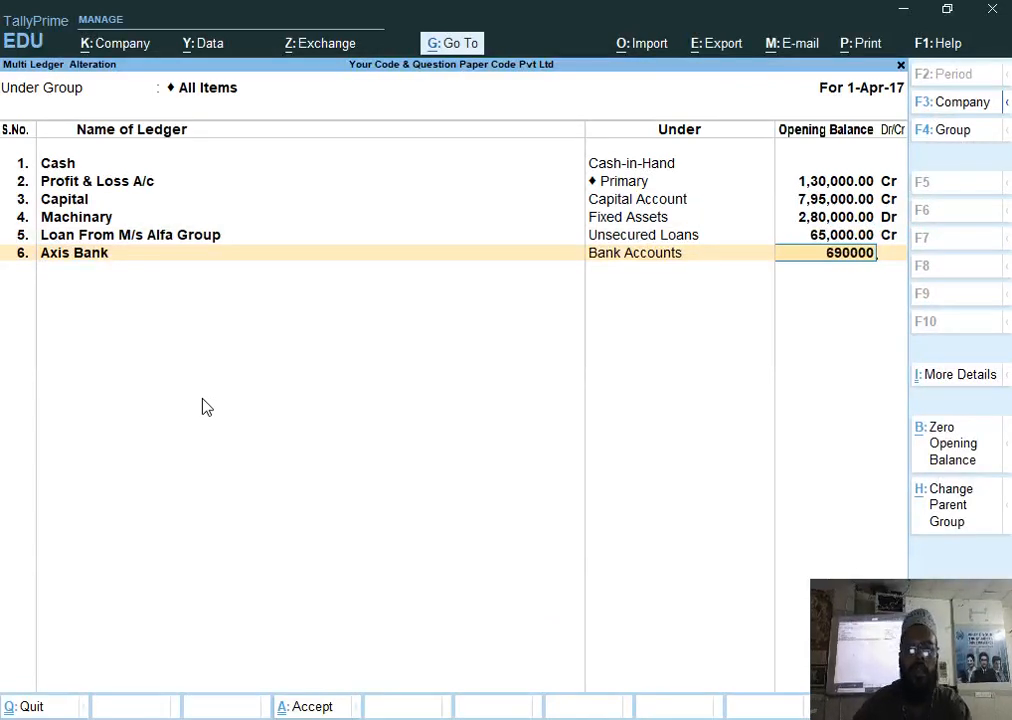
key(Return)
key(Return)
Check the remaining ledgers in the exam paper and add Petty Cash under Cash-in-Hand with an opening balance of 45,000 Dr.
key(alt+Tab)
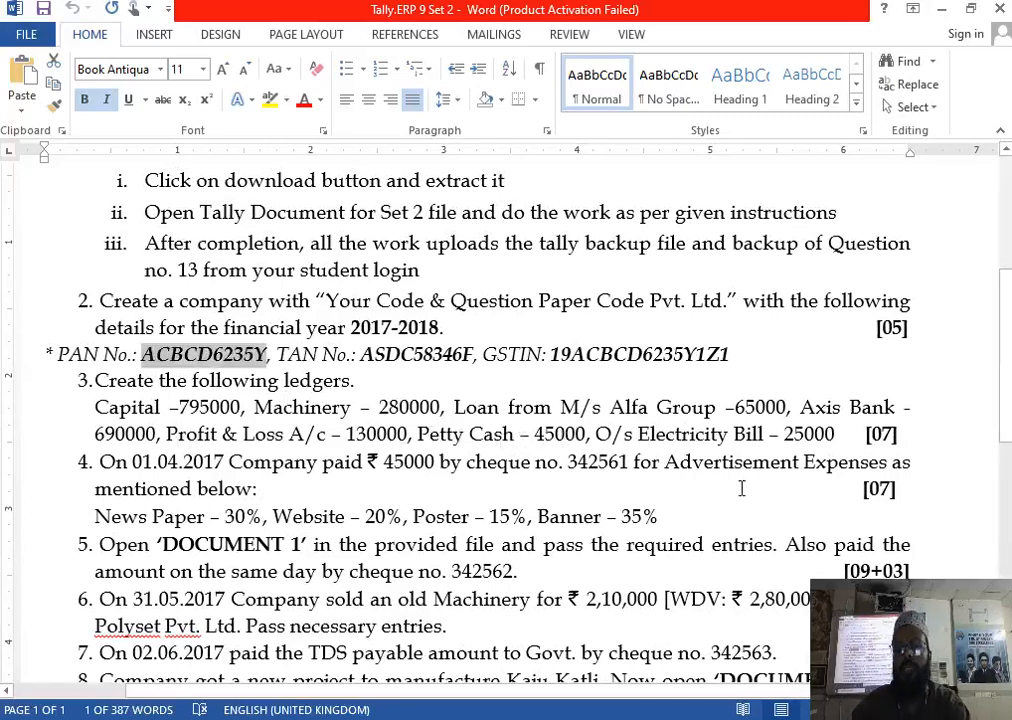
key(alt+Tab)
text(Pert)
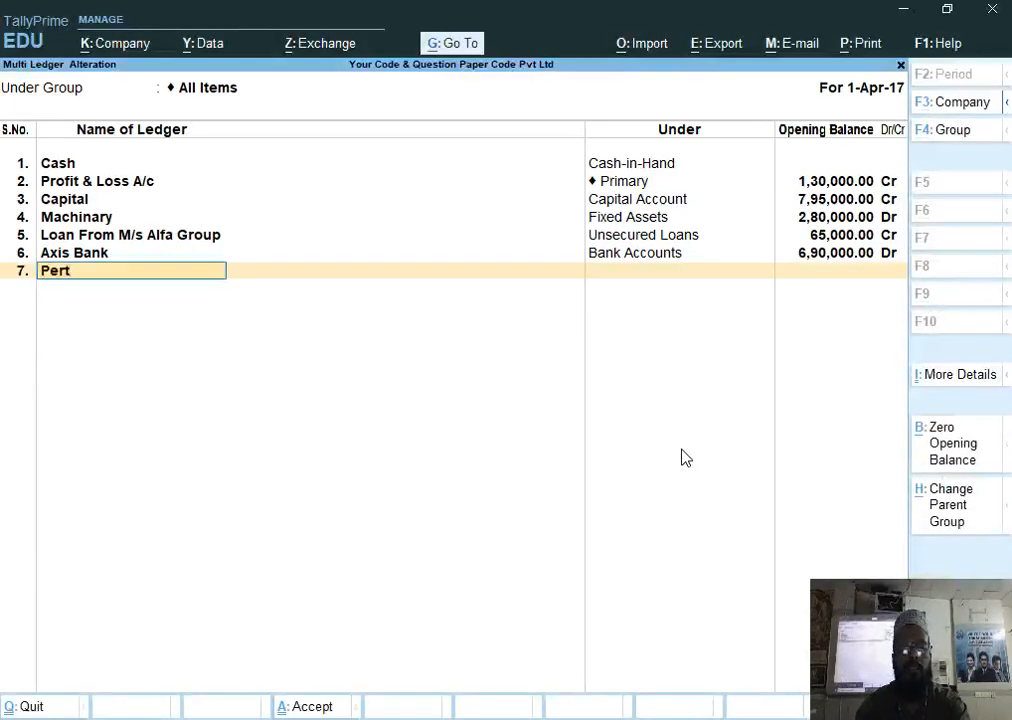
text(ty Cash)
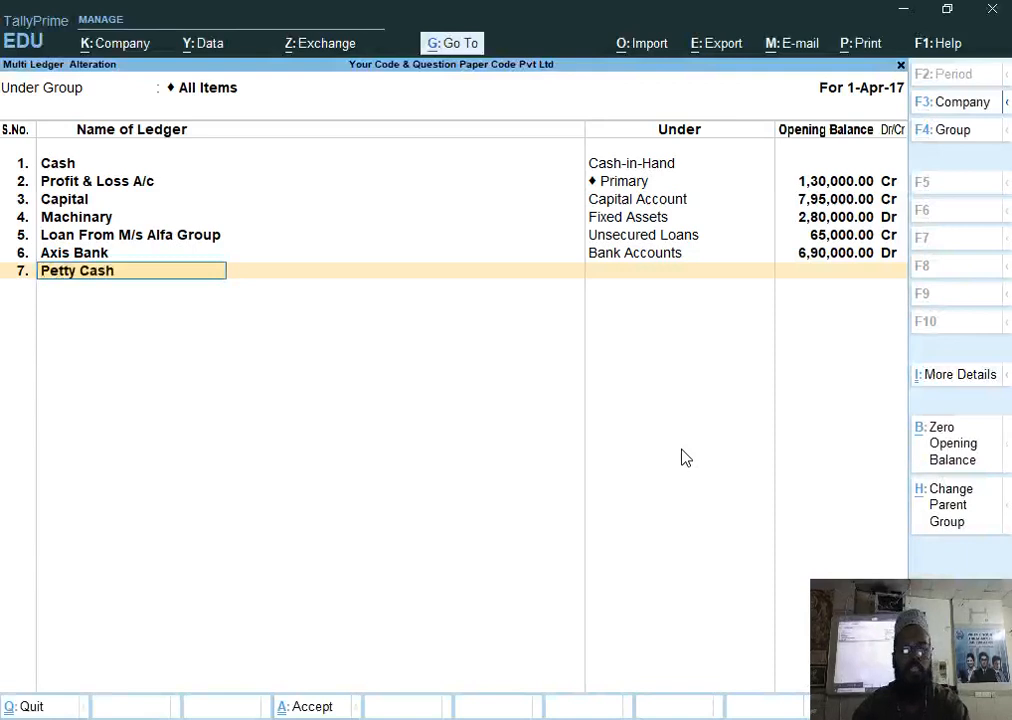
key(Return)
text(Cash)
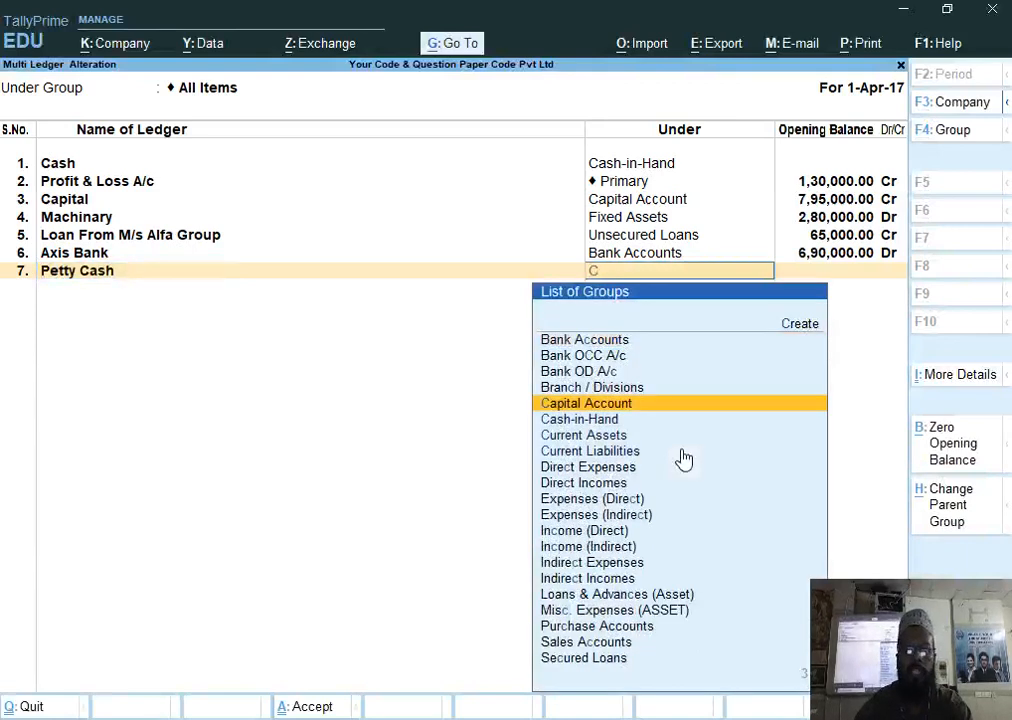
key(Return)
text(45000)
key(Return)
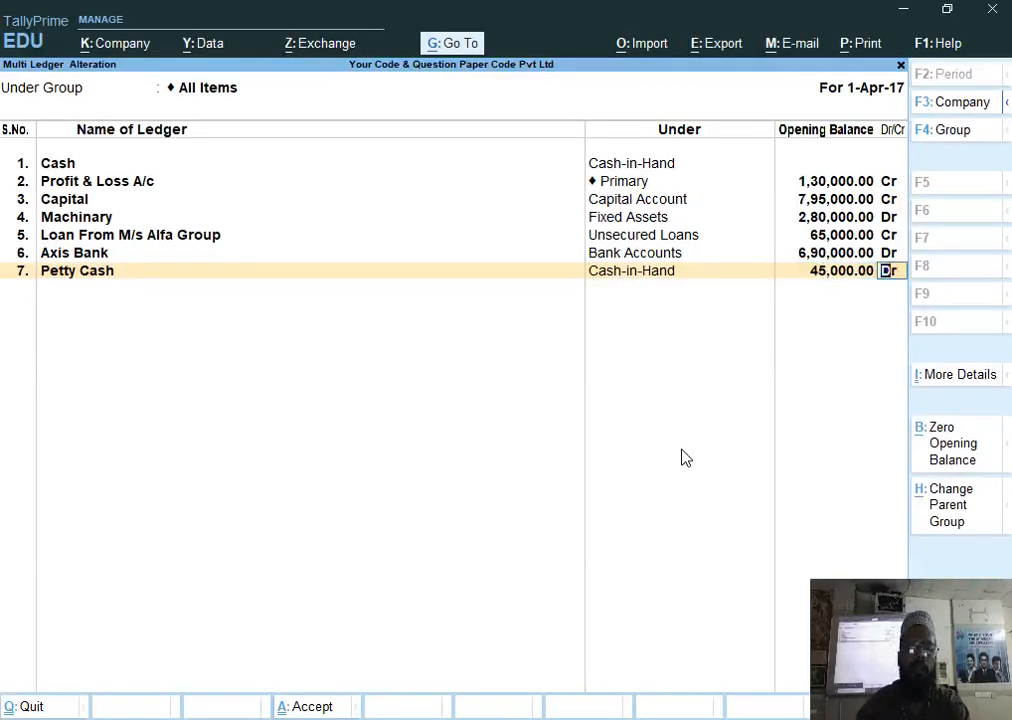
key(Return)
Add an O/s Electercity Bill ledger and place it under a new group, O/s Exp., created under Current Liabilities.
text(O/s Electercity Bi)
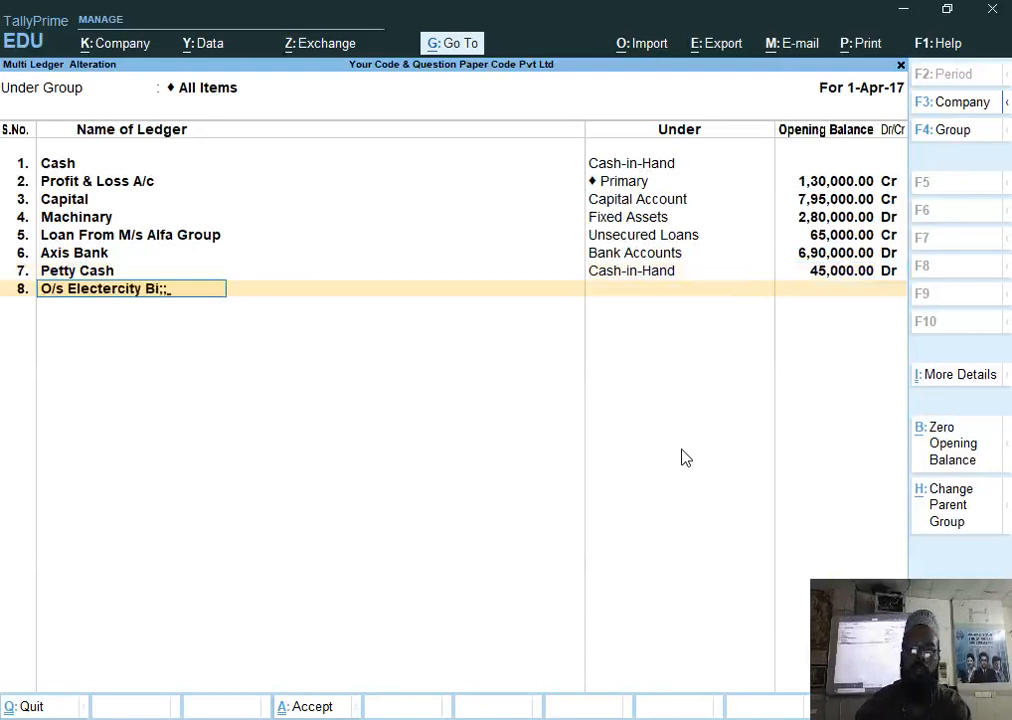
text(ll)
key(Return)
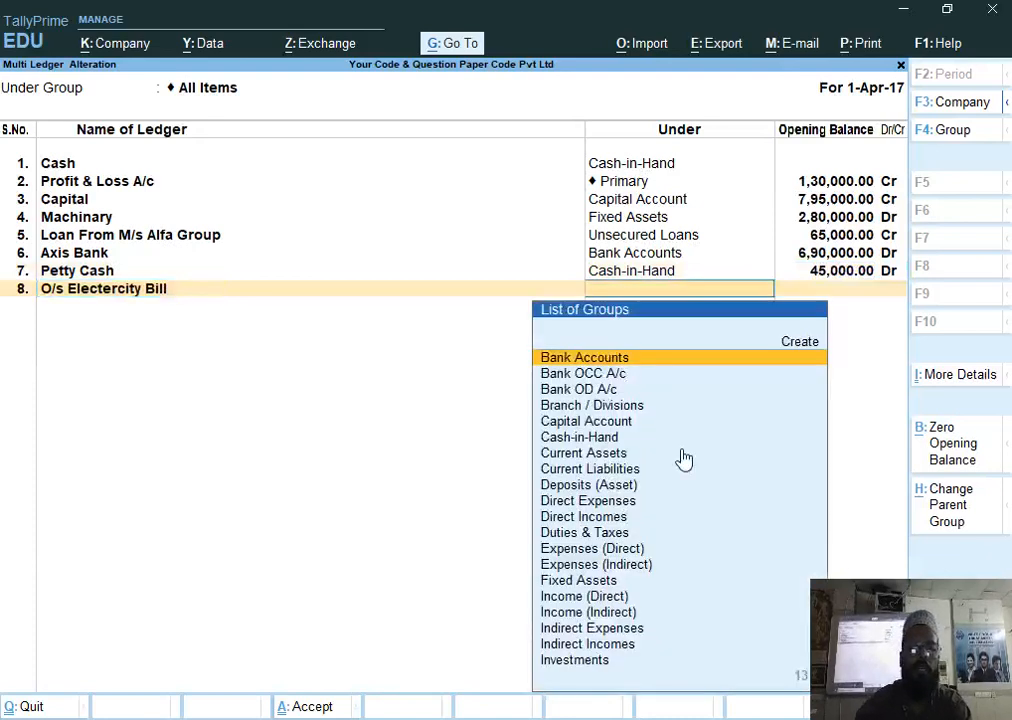
key(alt+c)
text(O/s)
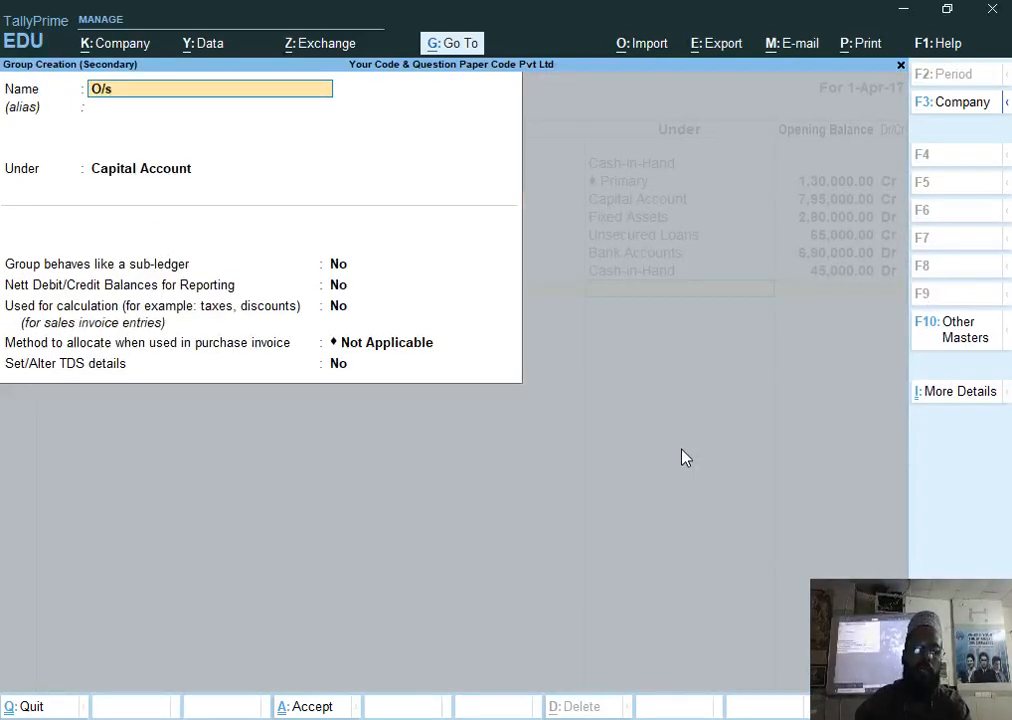
text( Exp.)
key(Return)
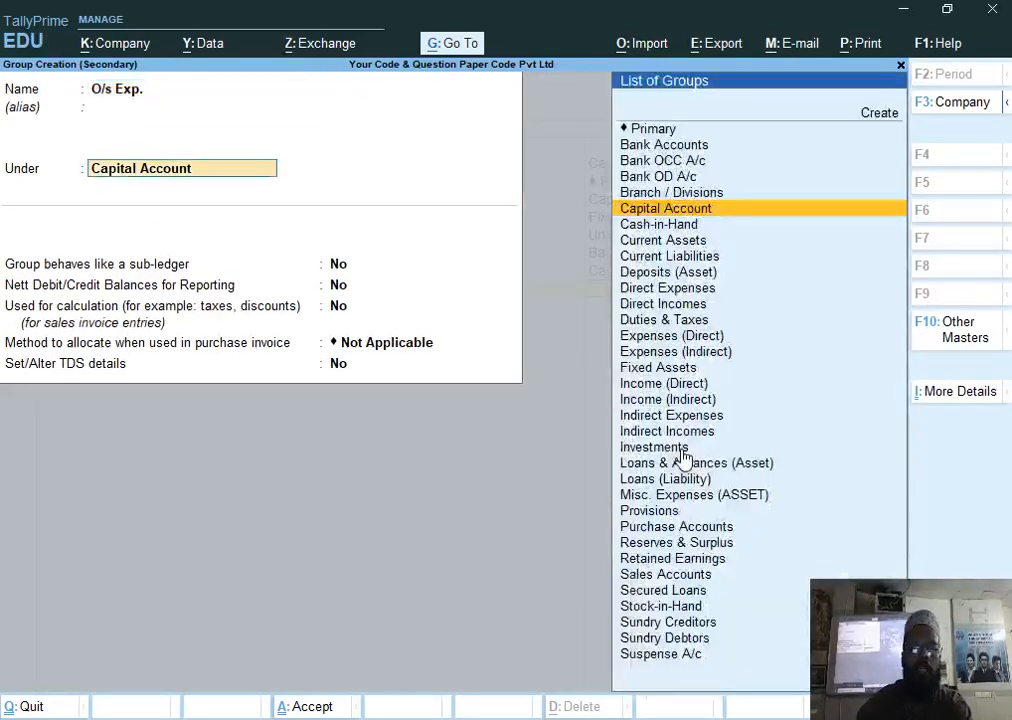
text(C)
key(Down)
key(Down)
key(Down)
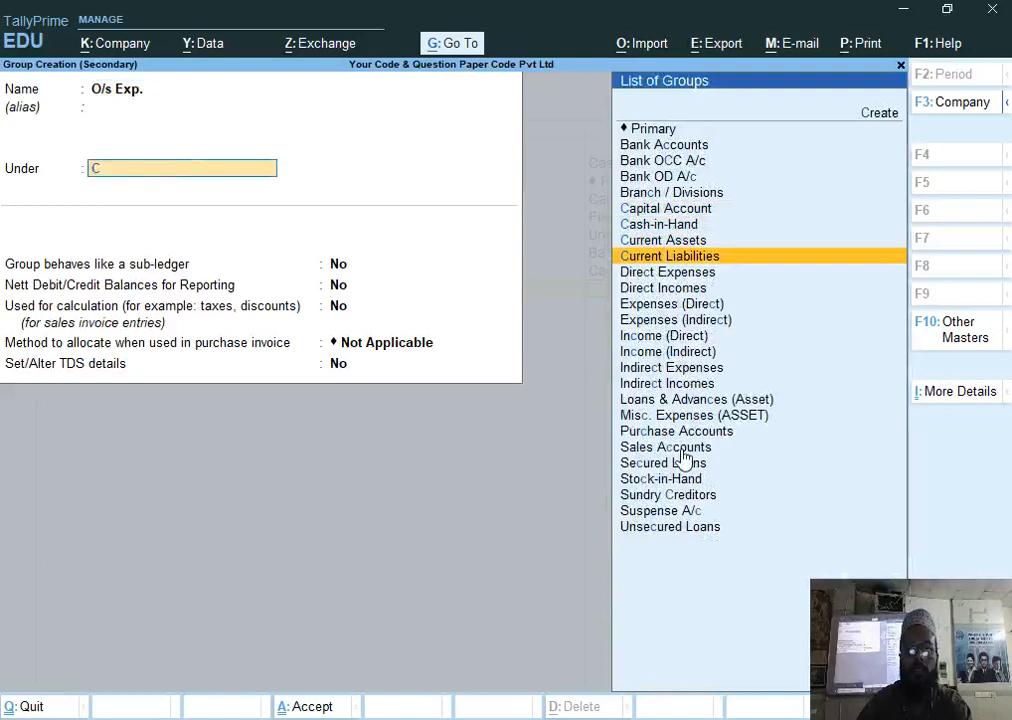
key(Return)
key(ctrl+a)
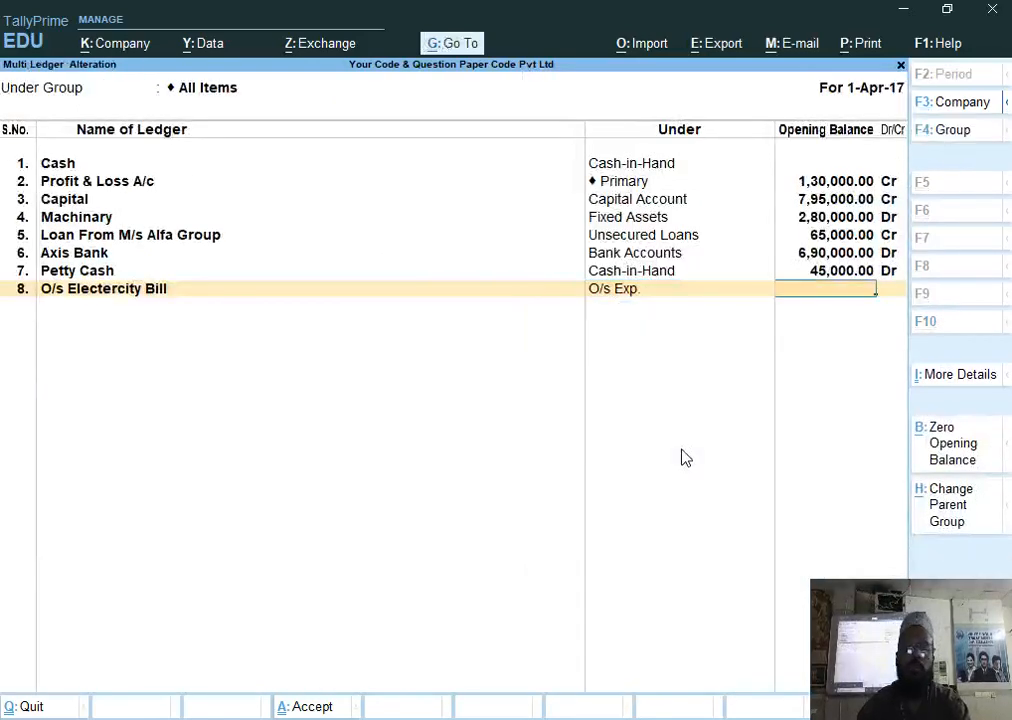
Set the O/s Electercity Bill ledger's opening balance to 25,000 Cr and save the multi-ledger alteration.
text(25000)
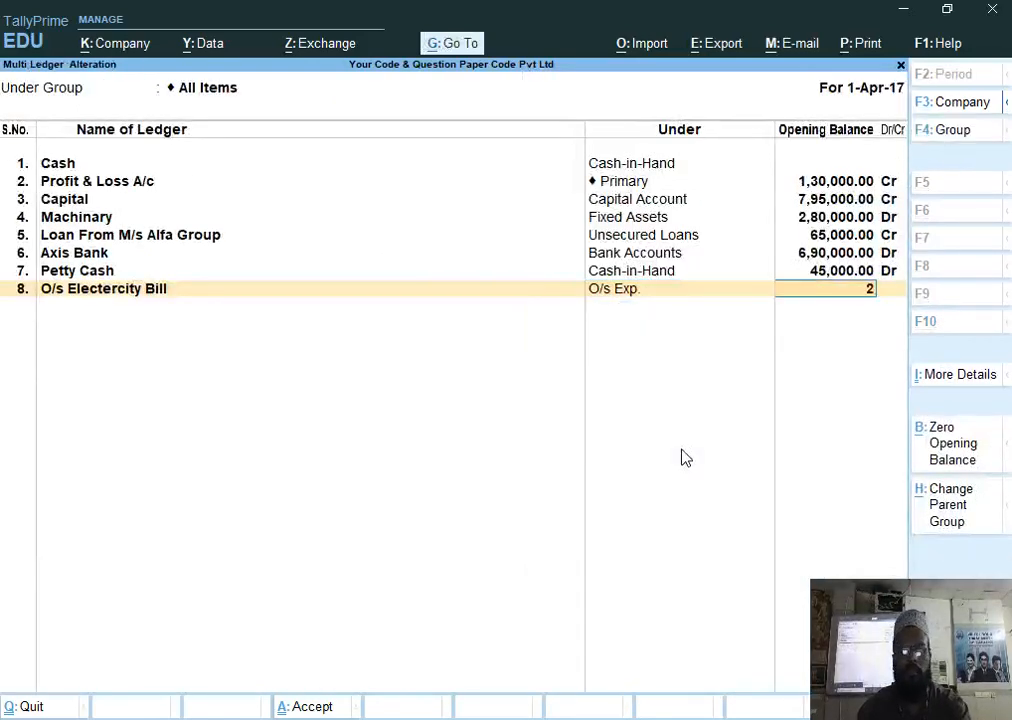
key(Return)
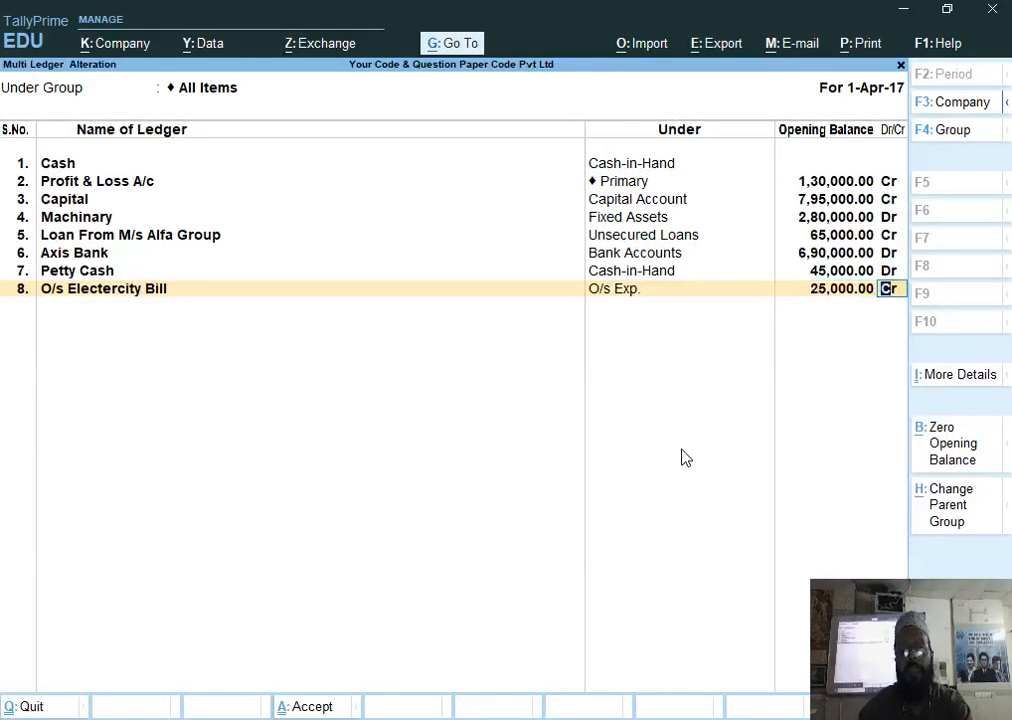
key(Return)
key(ctrl+a)
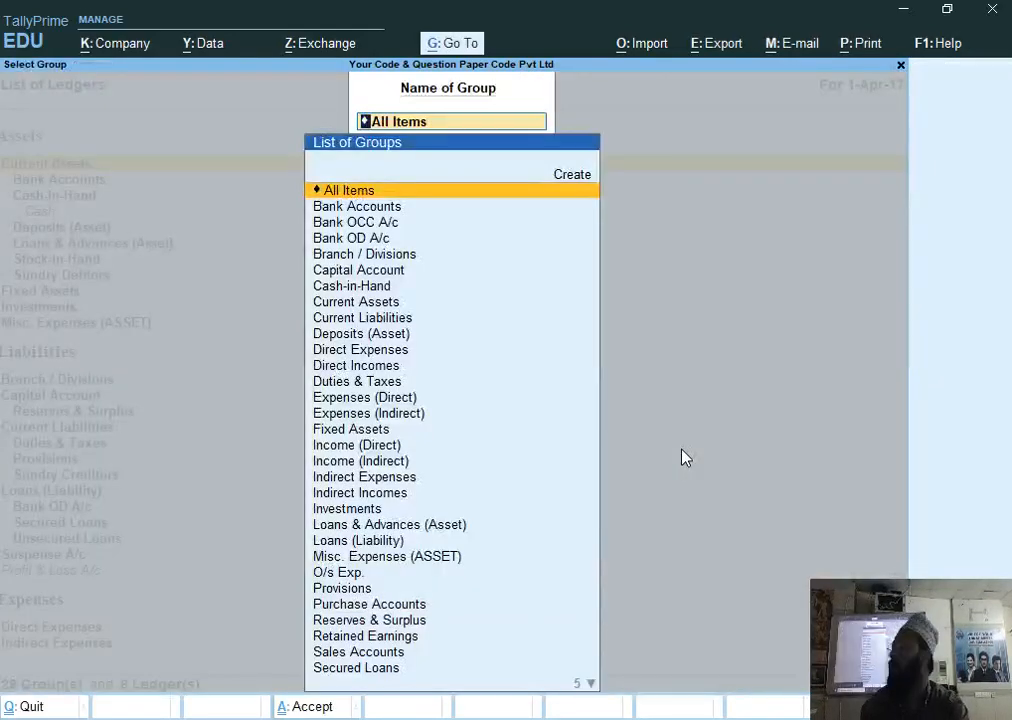
Read question 4 in the Word exam paper on the advertisement expenses payment and its percentage split, and return to TallyPrime.
key(alt+Tab)
scroll(226, 509, down, 2)
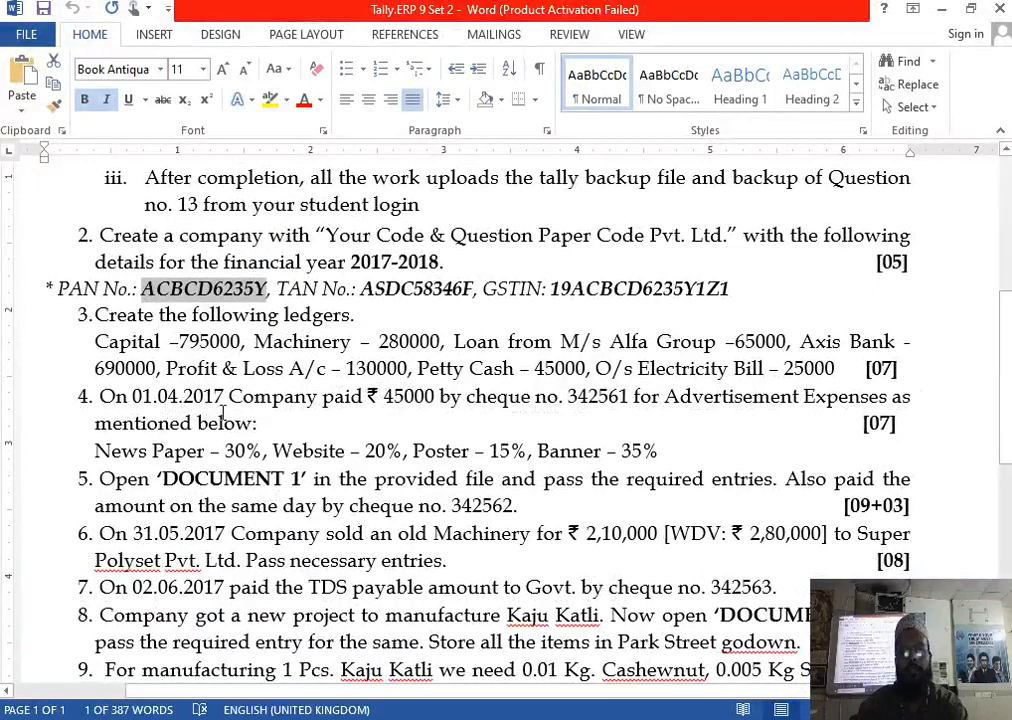
scroll(250, 450, down, 1)
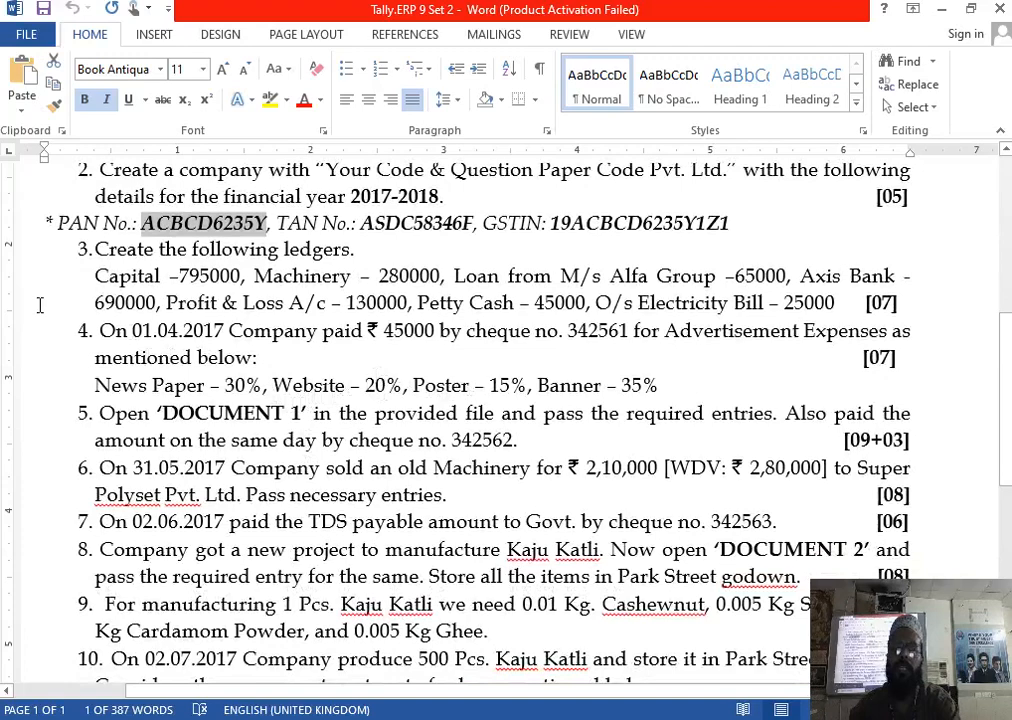
key(alt+Tab)
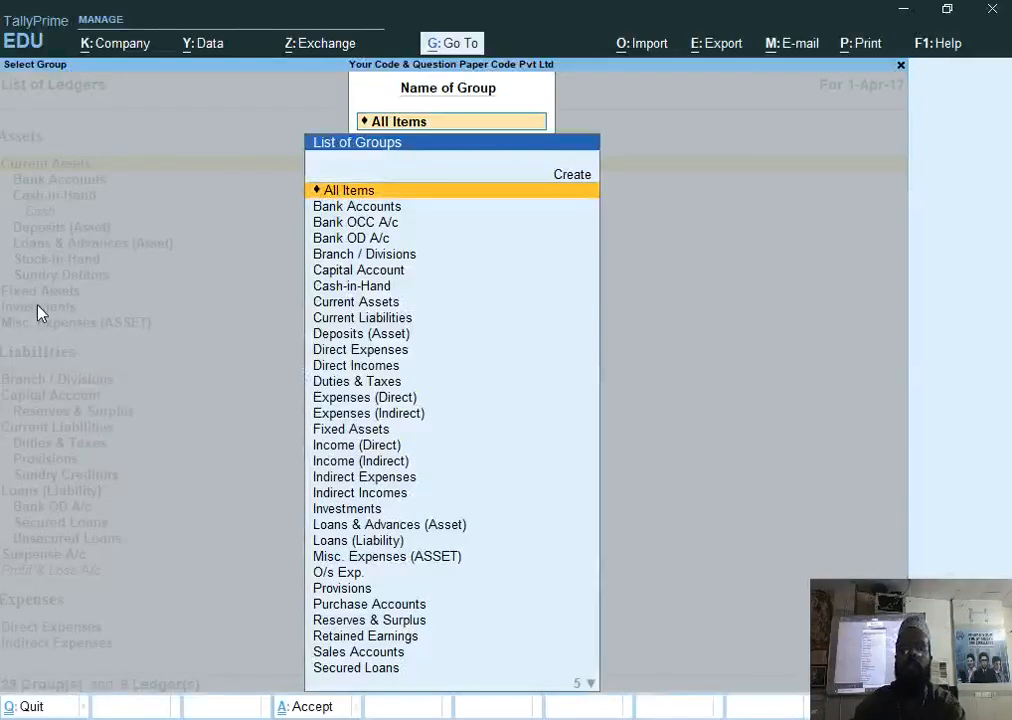
Enable cost centres in the company features and save the change.
key(Escape)
key(Escape)
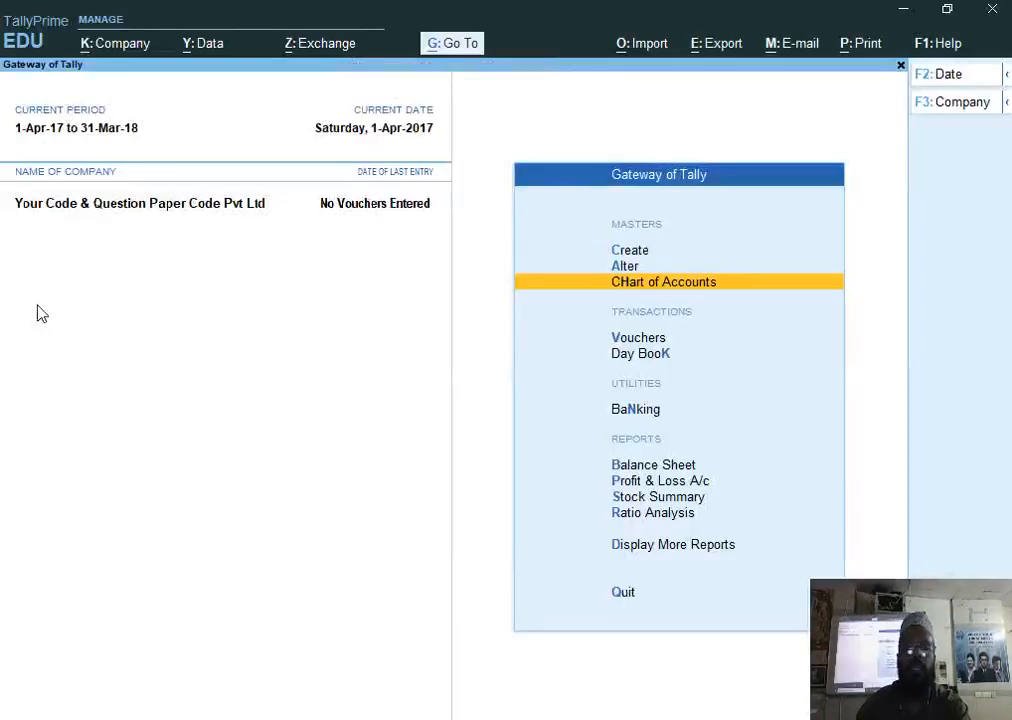
key(Up)
key(Up)
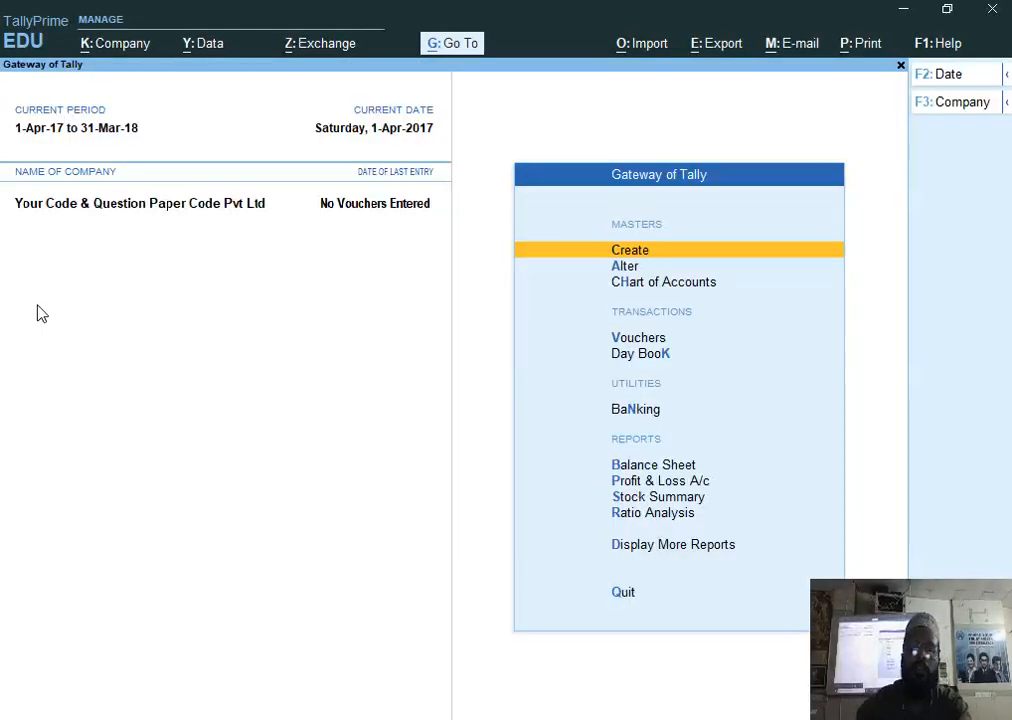
key(F11)
key(Return)
key(Return)
text(y)
key(Return)
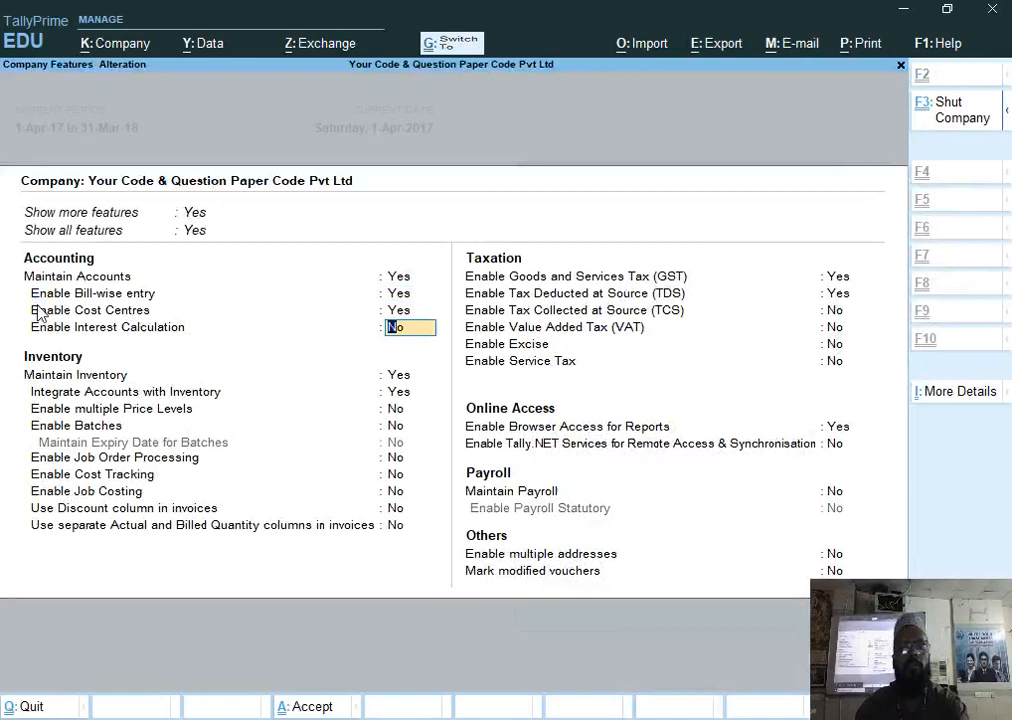
key(ctrl+a)
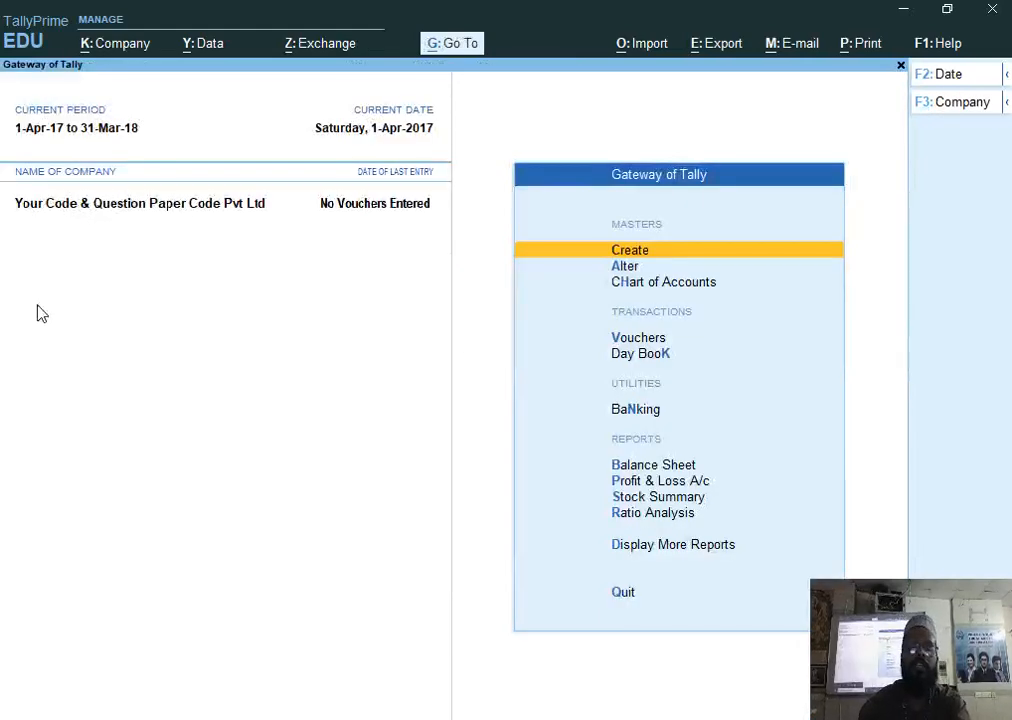
Create a cost category named Advertisment from the full list of masters, allocating revenue items only.
key(Return)
key(Down)
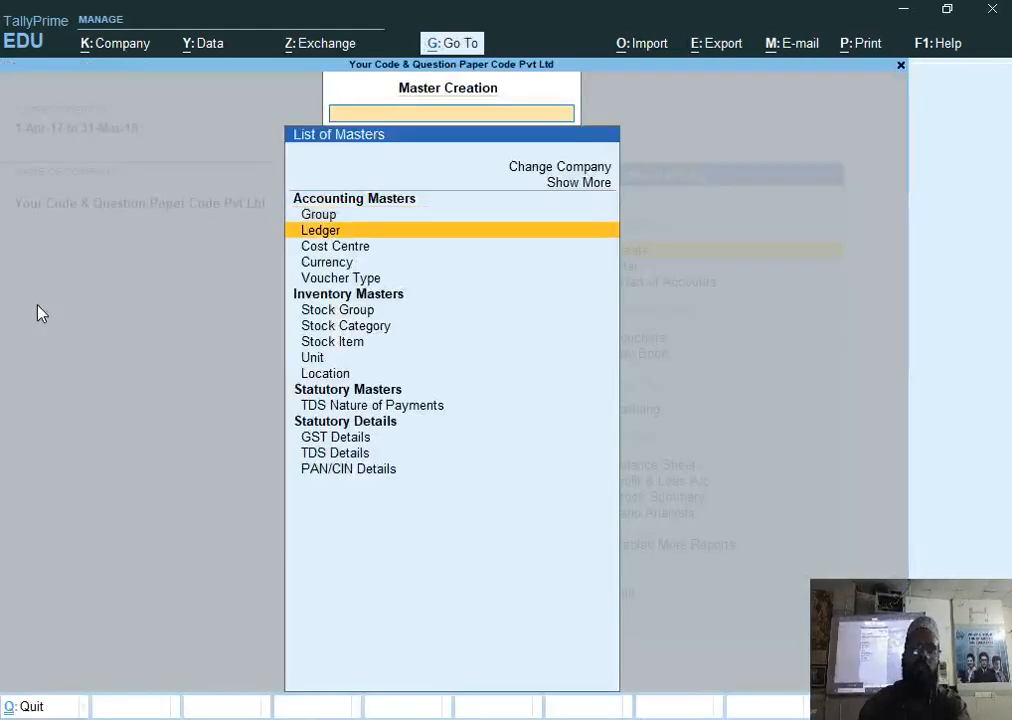
key(Up)
key(Up)
key(Up)
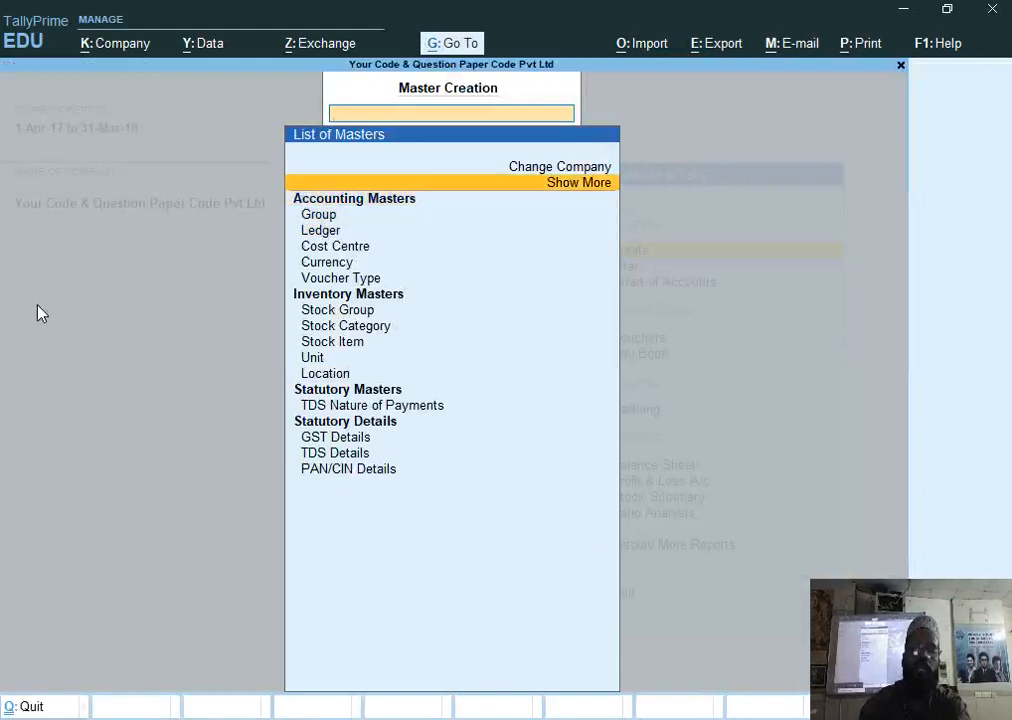
key(Return)
key(Down)
key(Down)
key(Down)
key(Down)
key(Return)
key(Return)
text(A)
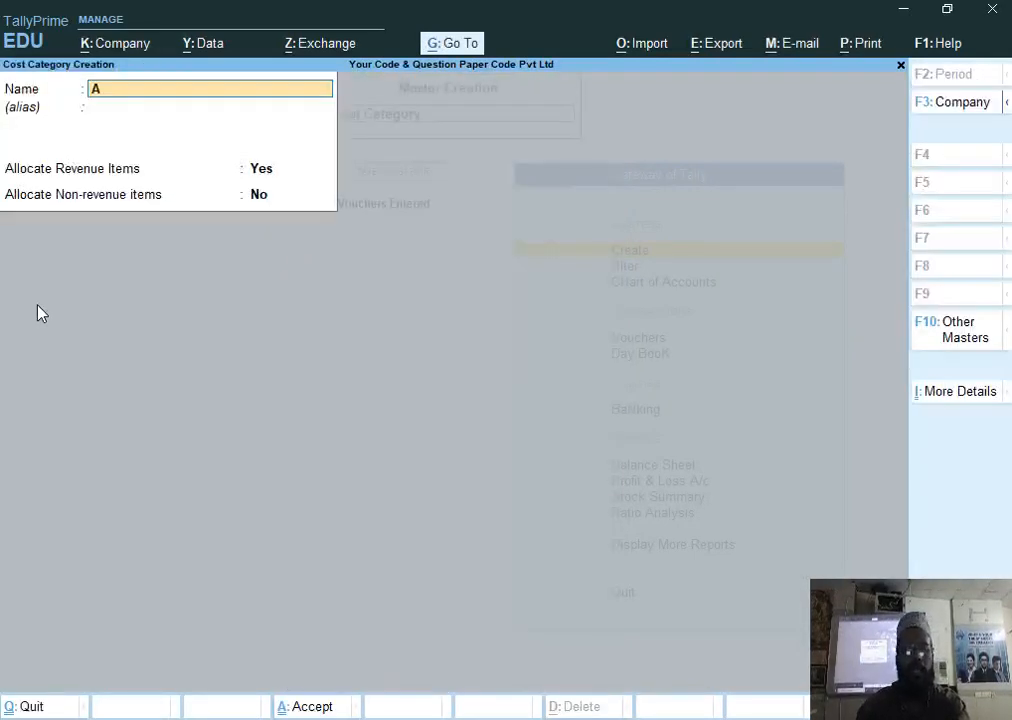
text(dvertisment)
key(Return)
key(Return)
key(Return)
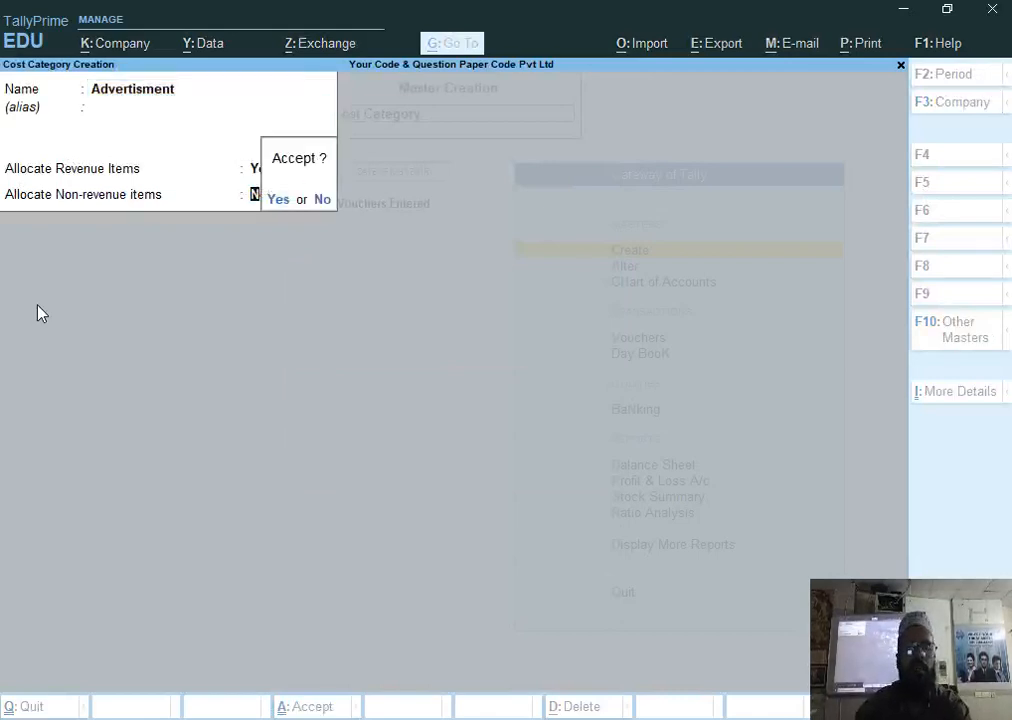
key(Return)
key(Escape)
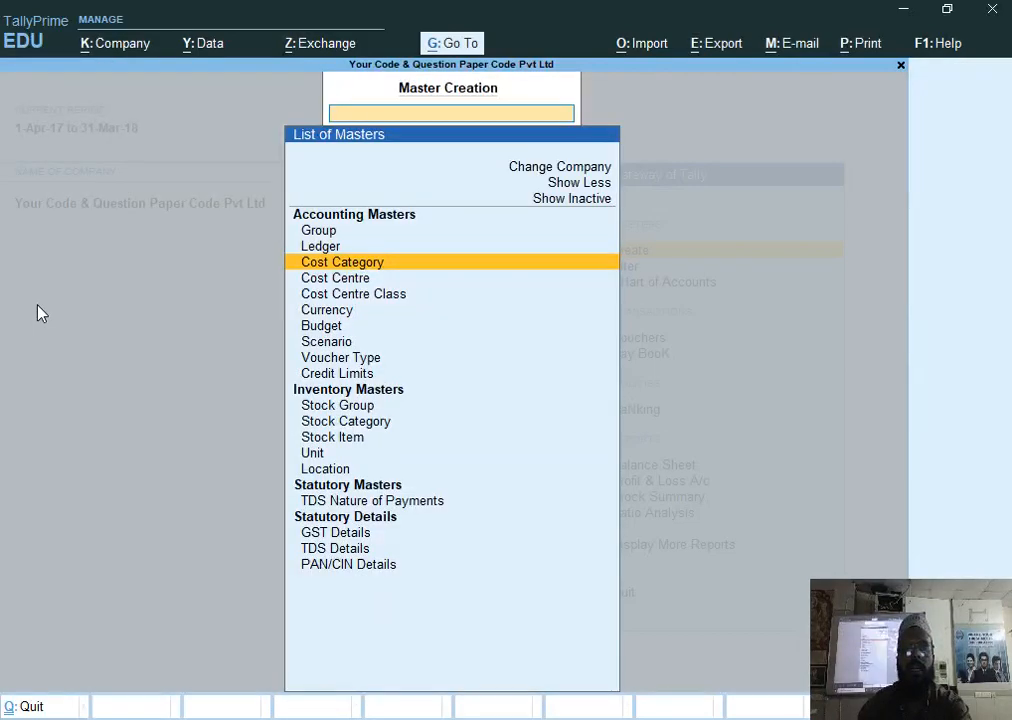
key(Escape)
Create a primary cost centre named News Paper in the Advertisment category.
key(Down)
key(Up)
key(Return)
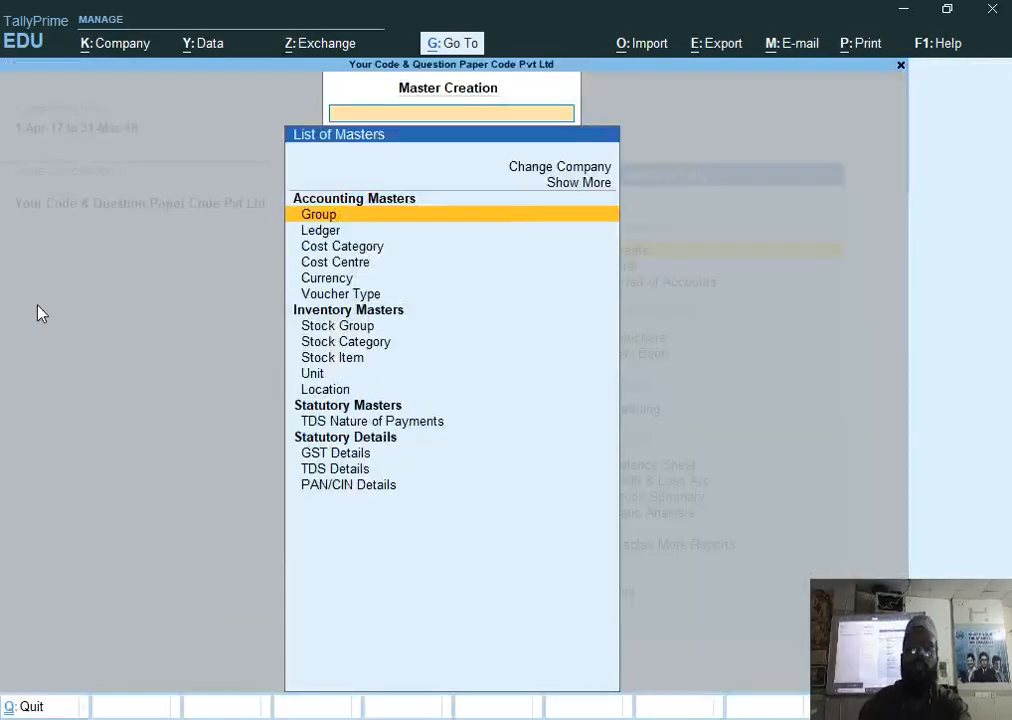
key(Down)
key(Down)
key(Down)
key(Return)
text(Ad)
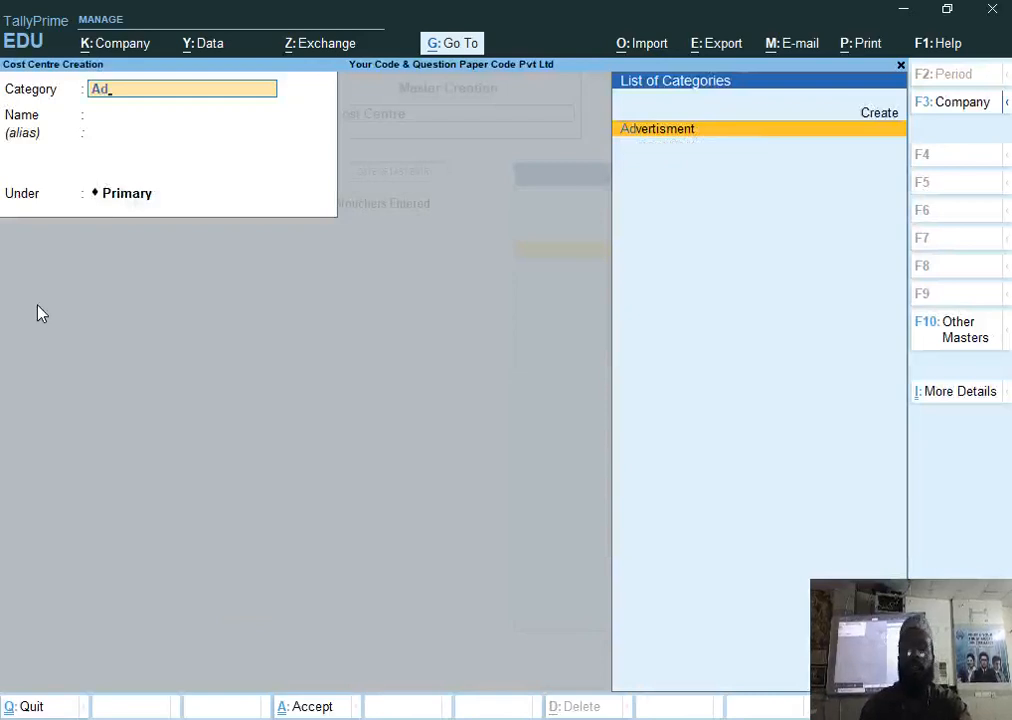
key(Return)
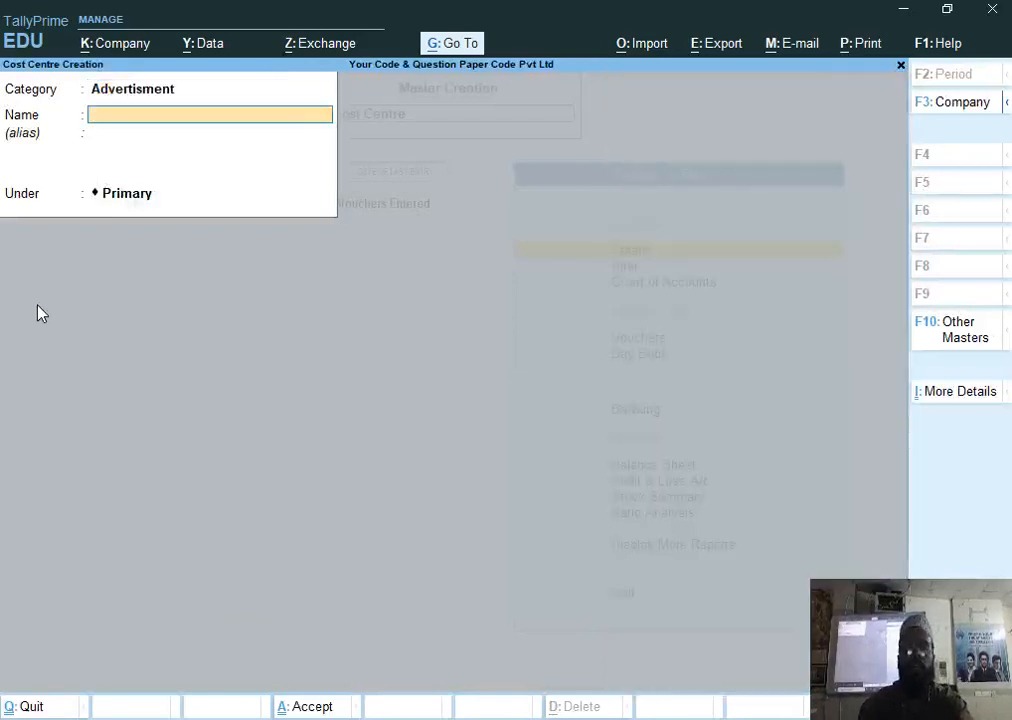
text(N)
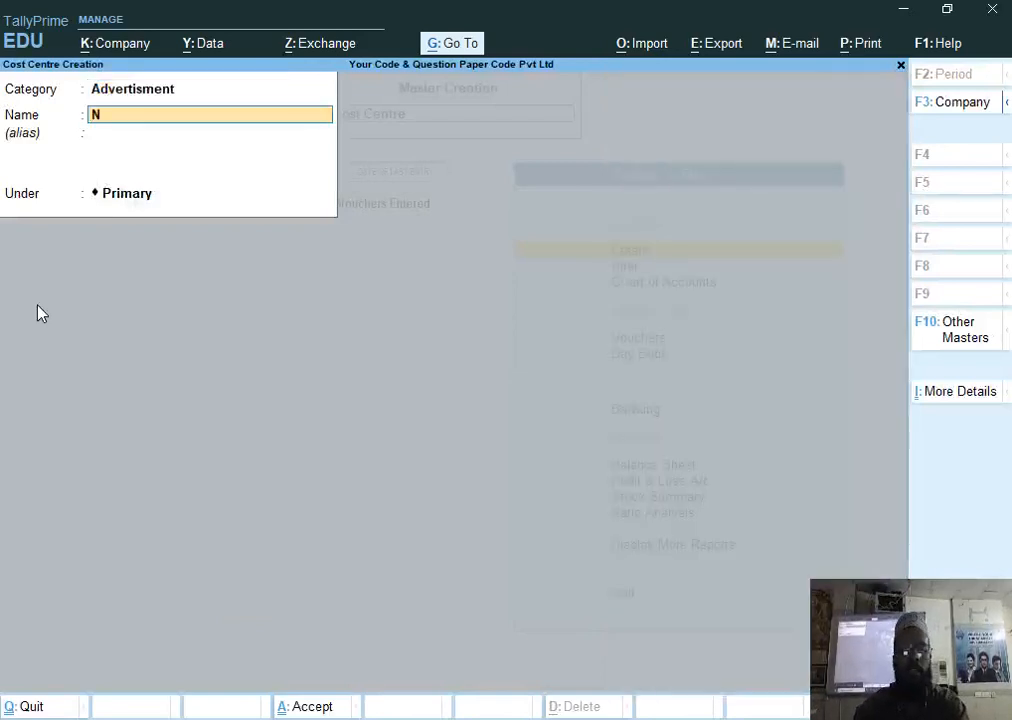
text(ews Paper)
key(Return)
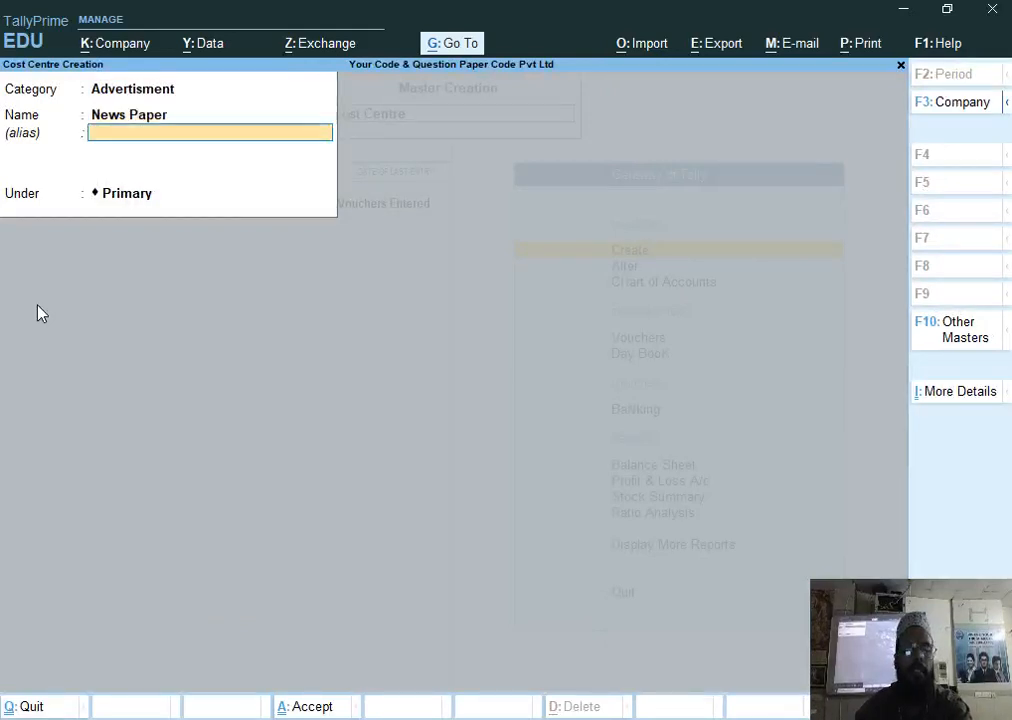
key(Return)
key(Return)
key(Return)
Create a primary cost centre named Website in the Advertisment category.
text(Website)
key(Return)
key(Return)
key(Return)
key(Return)
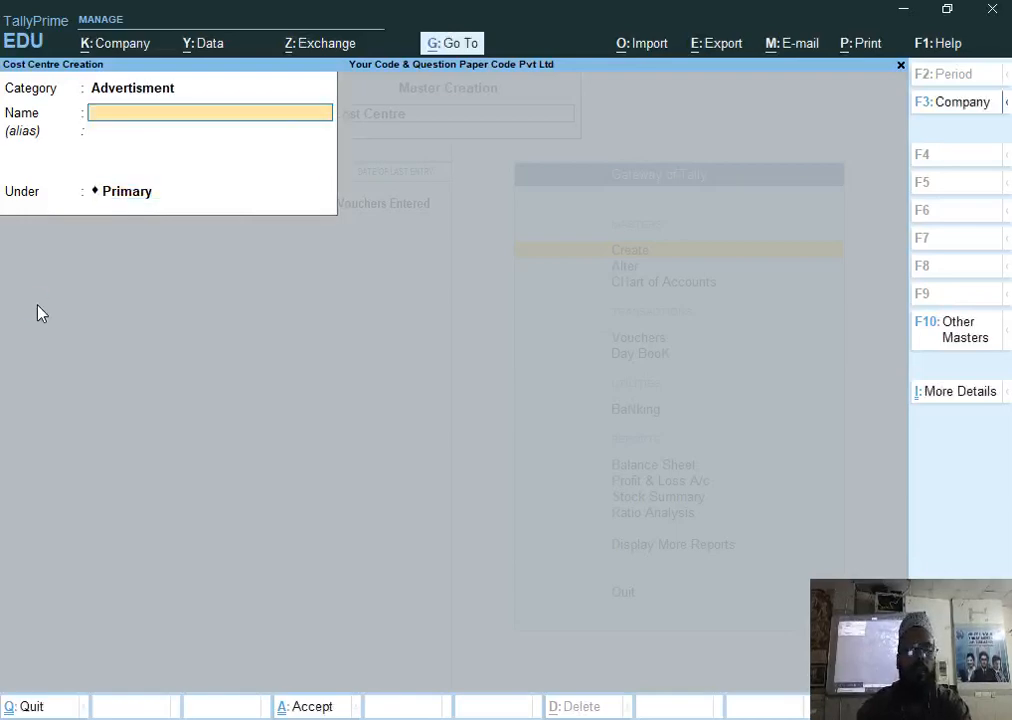
Check the exam paper for the next cost centre and create Poster in the Advertisment category.
key(alt+Tab)
key(alt+Tab)
text(Po)
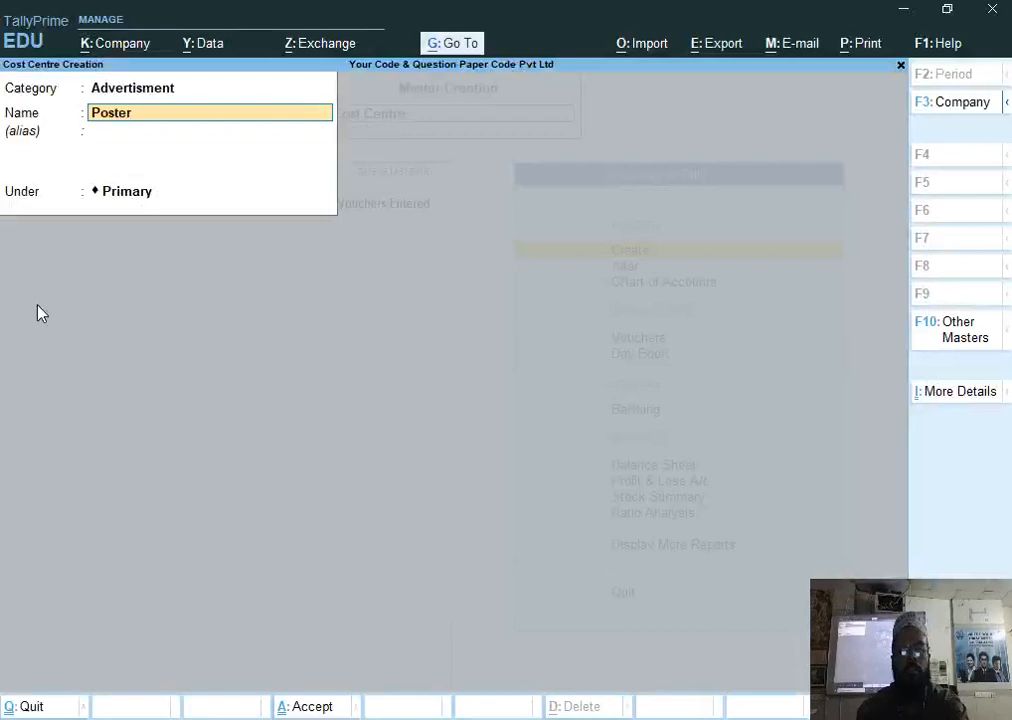
key(Return)
key(Return)
key(Return)
key(Return)
Create a primary cost centre named Banner in the Advertisment category and leave cost centre creation.
text(B)
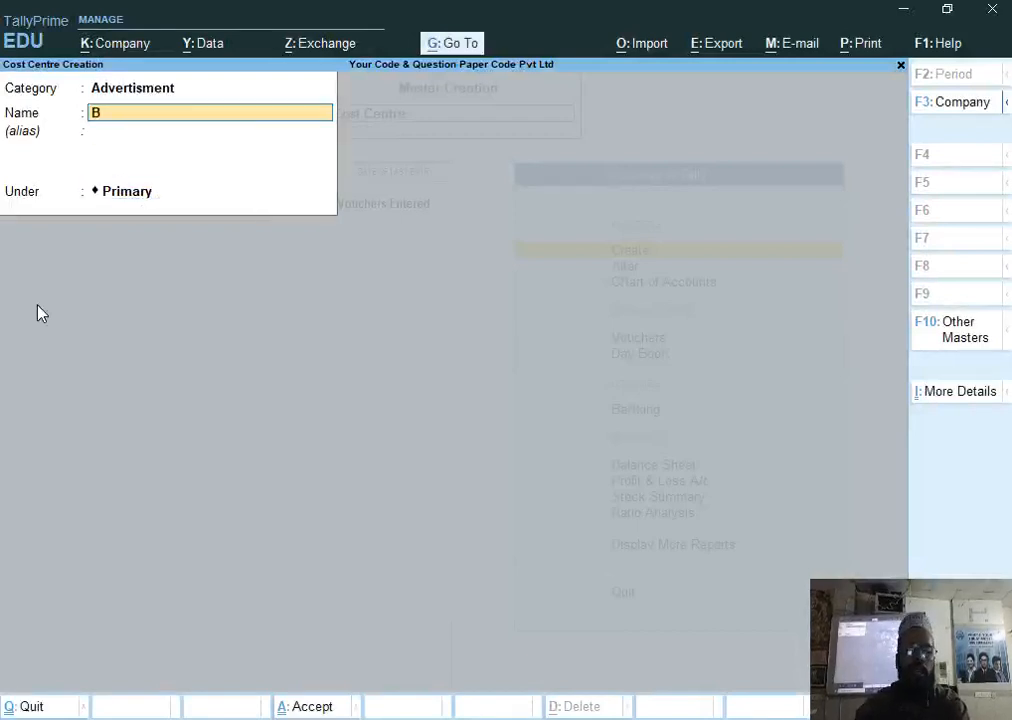
text(anner)
key(Return)
key(Return)
key(Return)
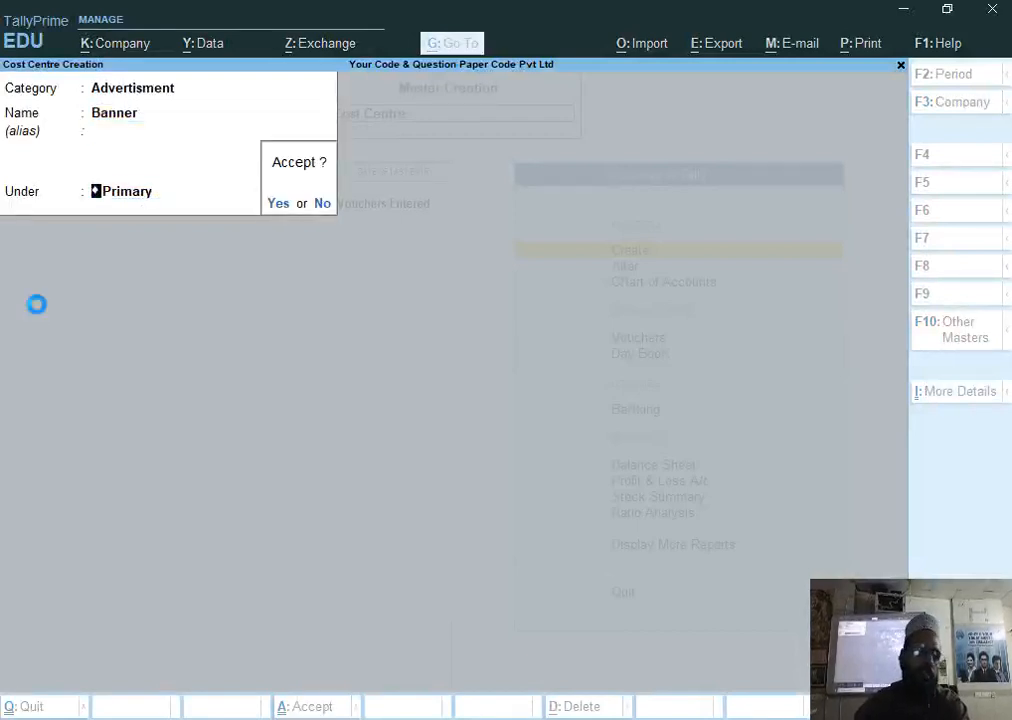
key(Return)
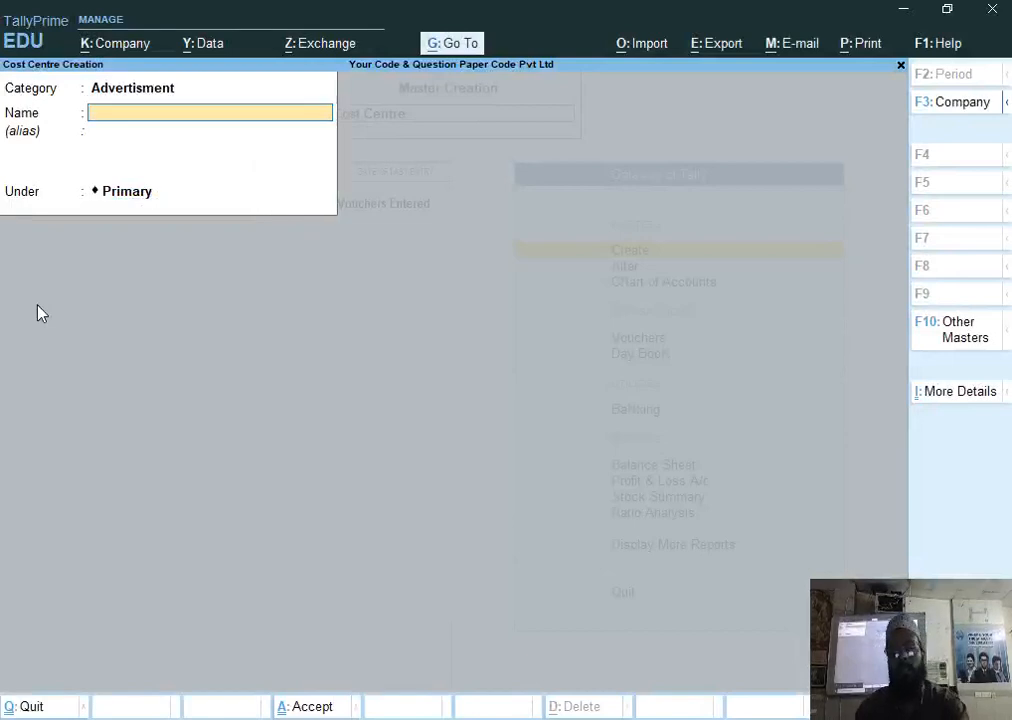
key(Escape)
key(Escape)
Start a new ledger named Advertisment under Indirect Expenses, with cost centres applicable.
key(Down)
key(Up)
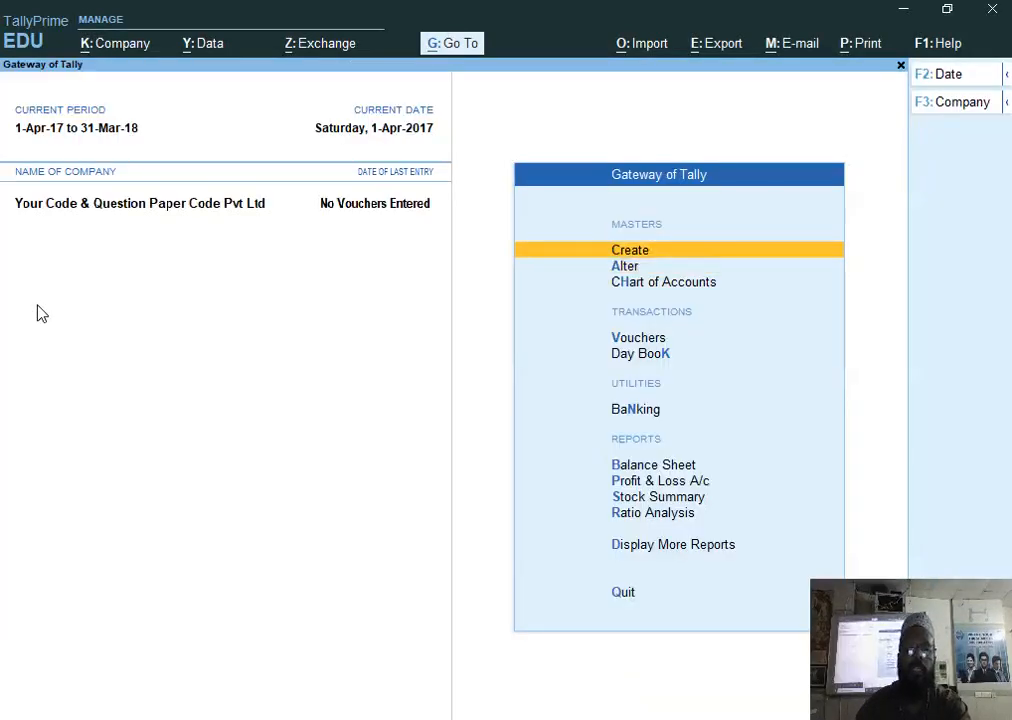
key(Return)
key(Down)
key(Return)
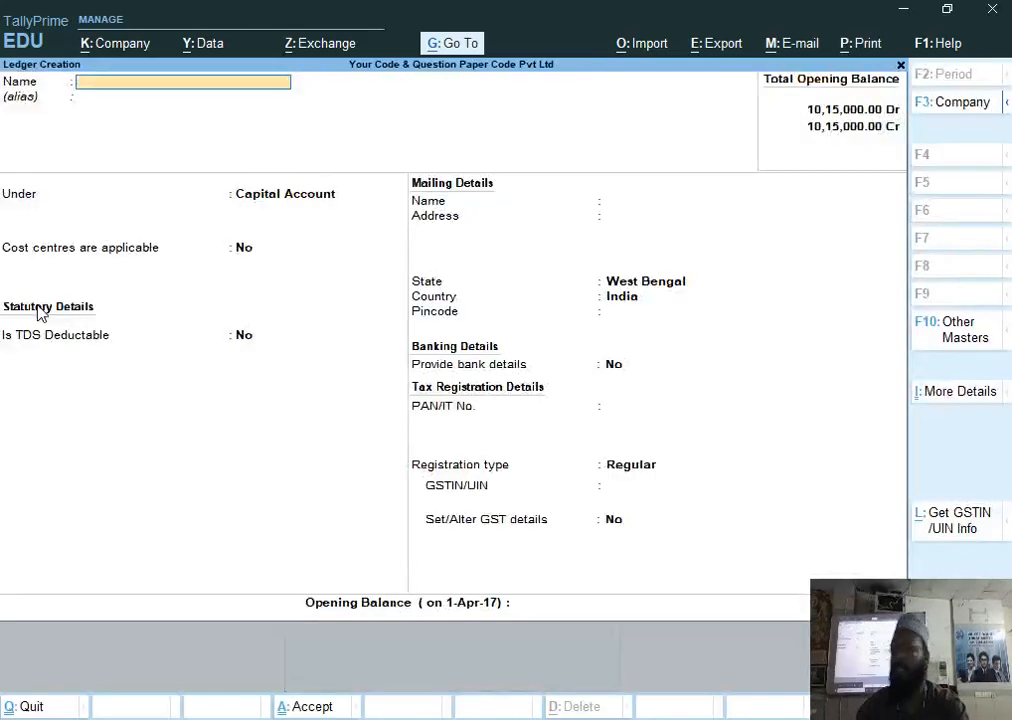
text(A)
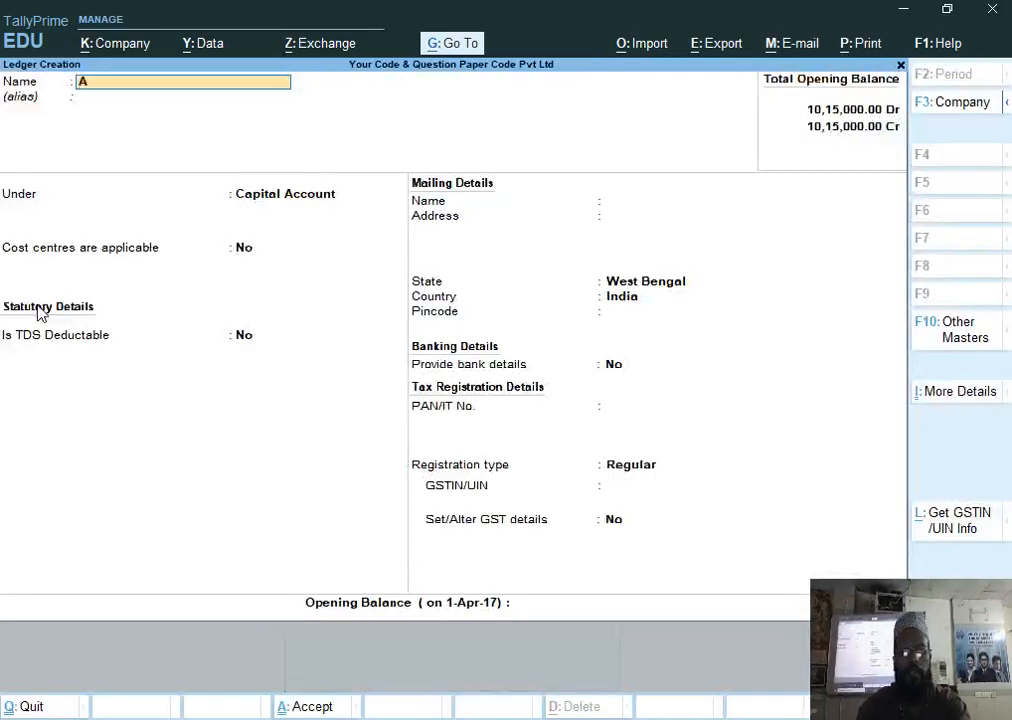
text(dvertismen)
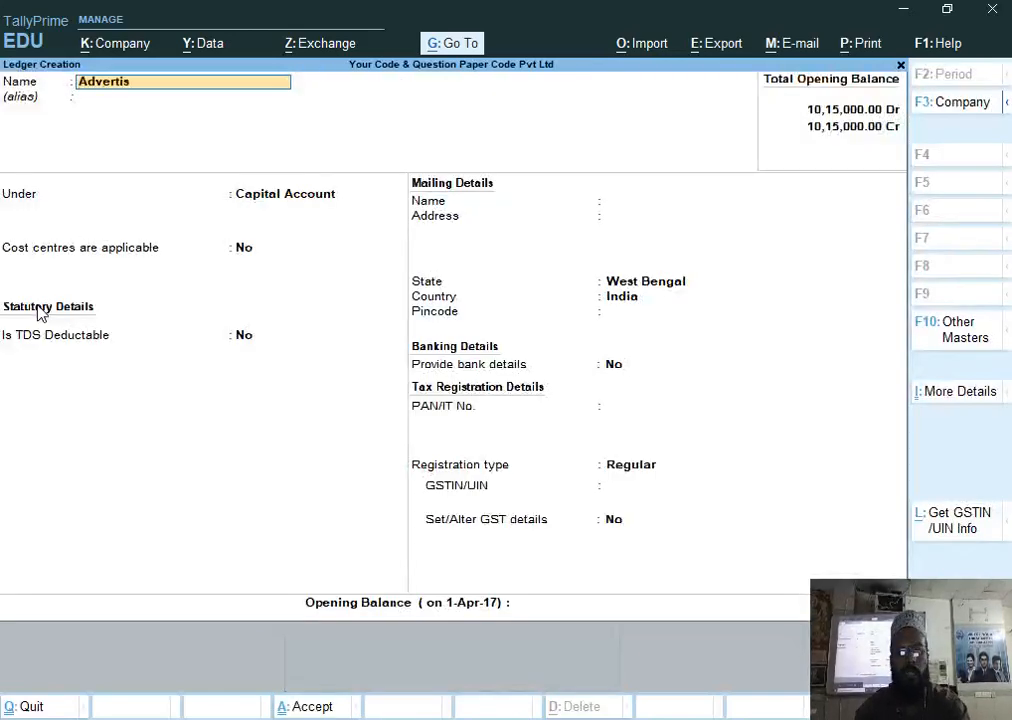
key(Return)
key(Return)
text(i)
key(Down)
key(Down)
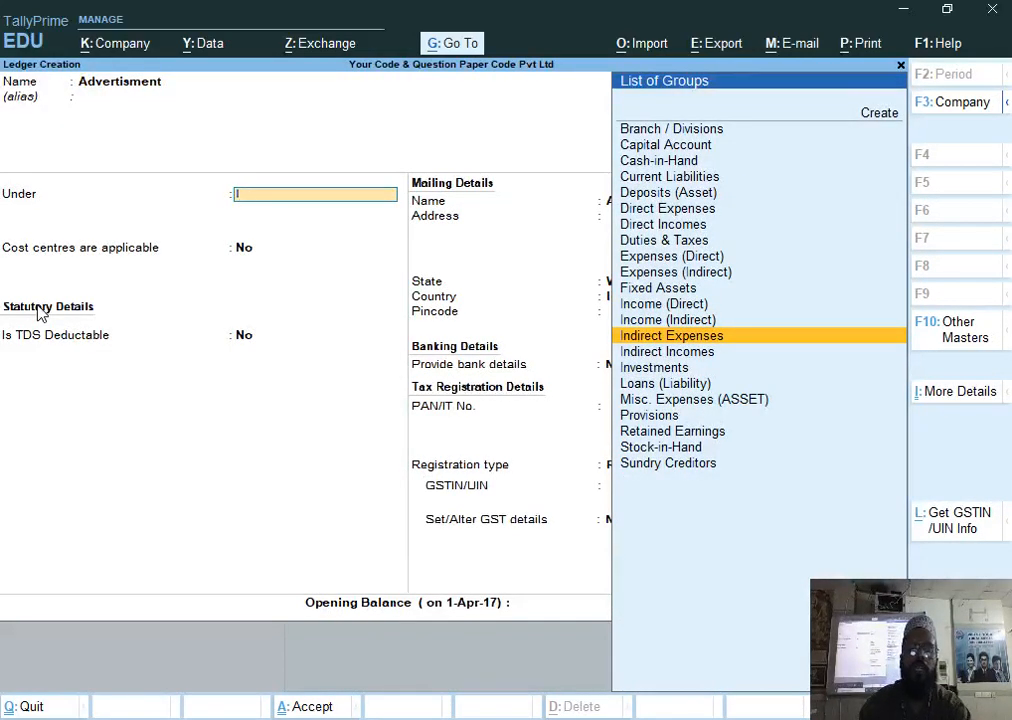
key(Return)
key(Return)
key(Return)
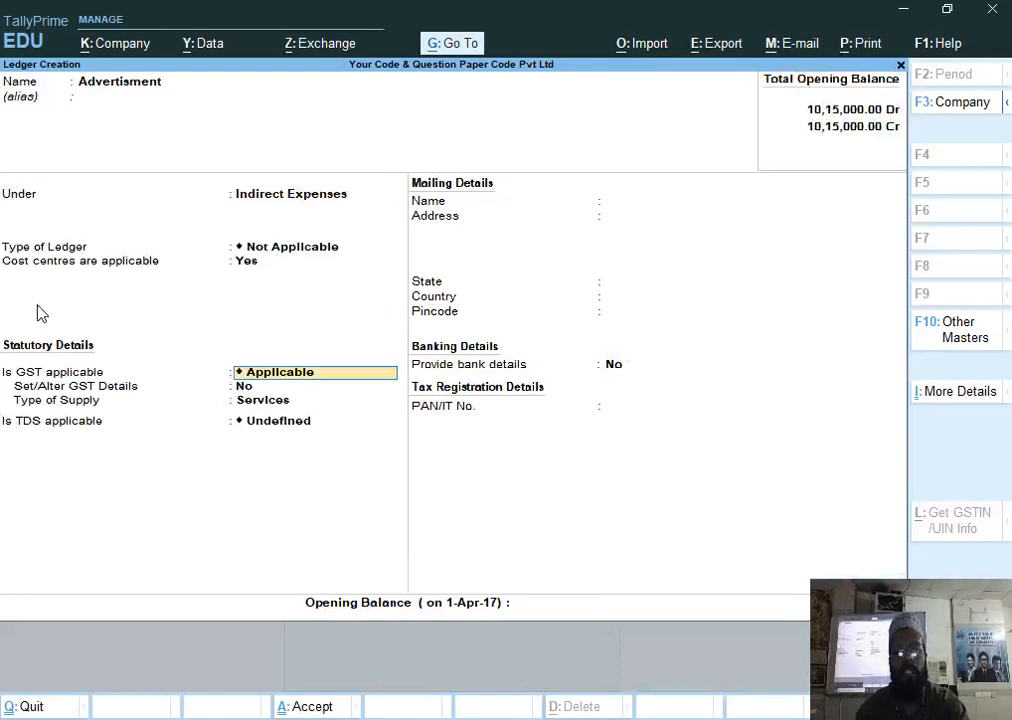
Set GST and TDS to Not Applicable for the Advertisment ledger and save it.
key(Down)
key(Return)
key(Down)
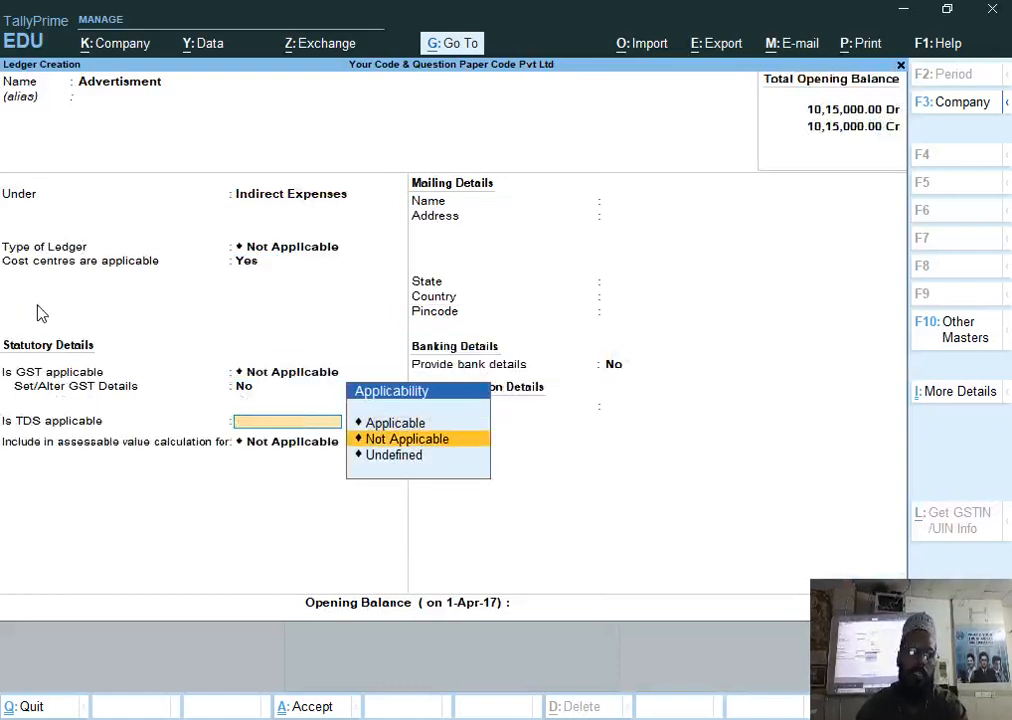
key(Return)
key(Return)
key(Return)
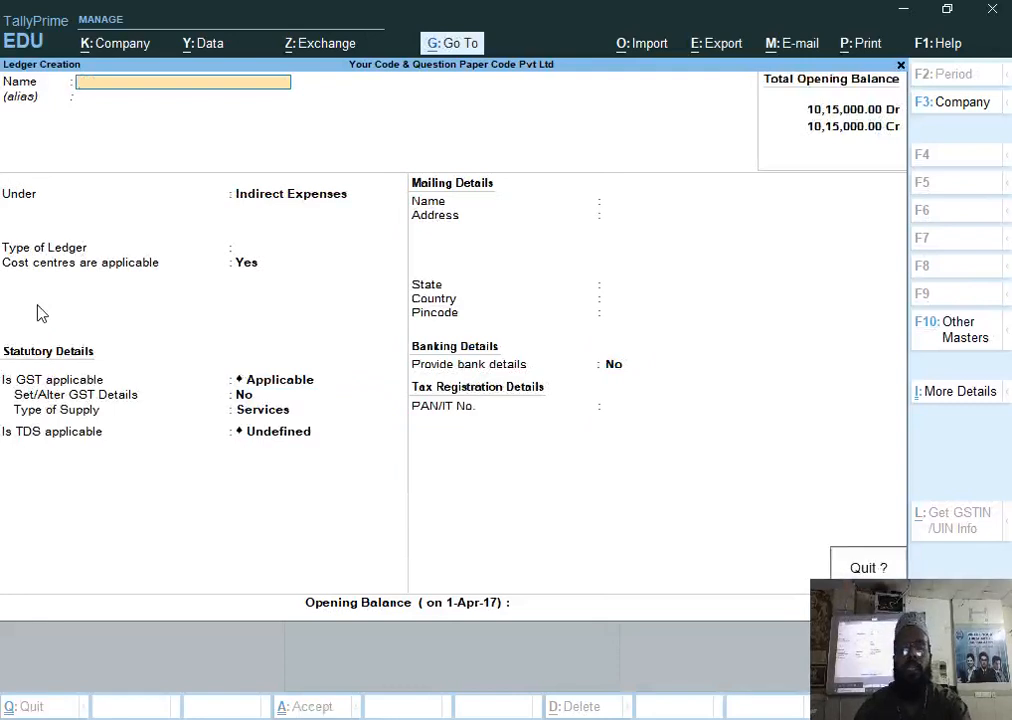
key(Escape)
Add a cost centre class named Advertisment from the full list of masters.
key(Down)
key(Down)
key(Up)
key(Up)
key(Up)
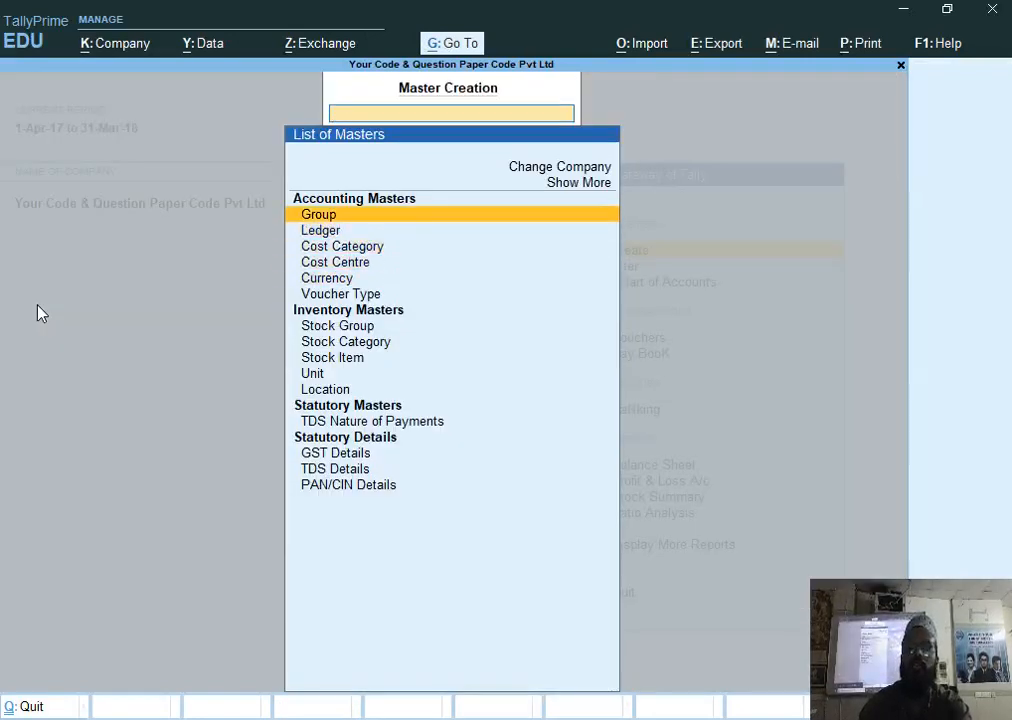
key(Up)
key(Return)
key(Down)
key(Down)
key(Down)
key(Down)
key(Down)
key(Down)
key(Return)
text(Advertisment)
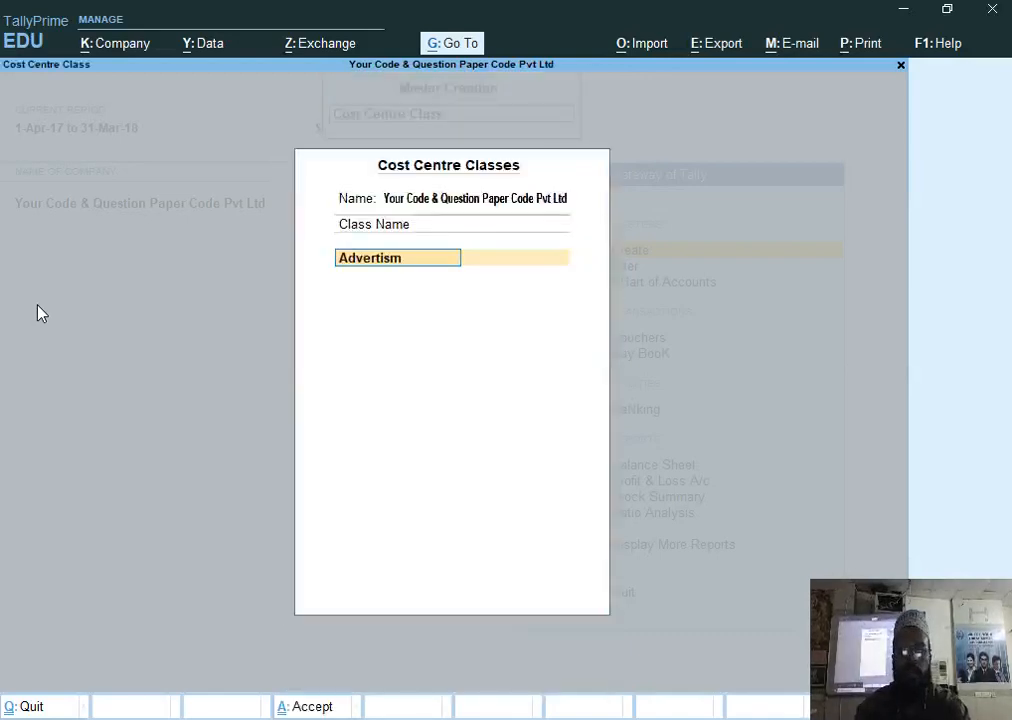
key(Return)
Allocate 30% to the News Paper cost centre under the Advertisment category in the class definition.
text(a)
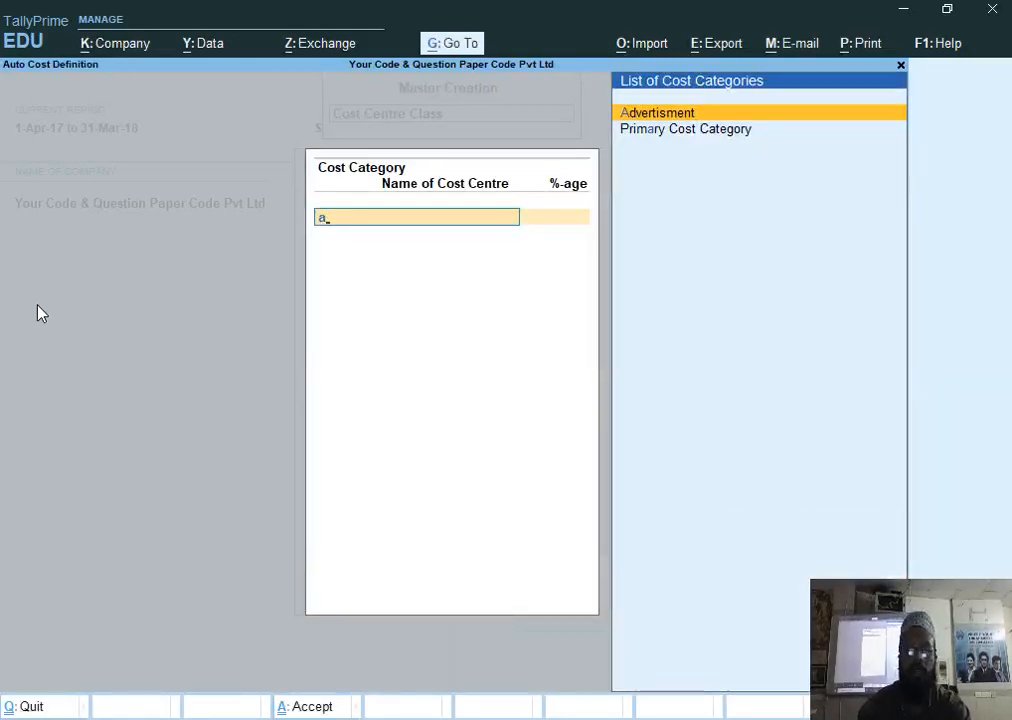
key(Down)
key(Up)
key(Return)
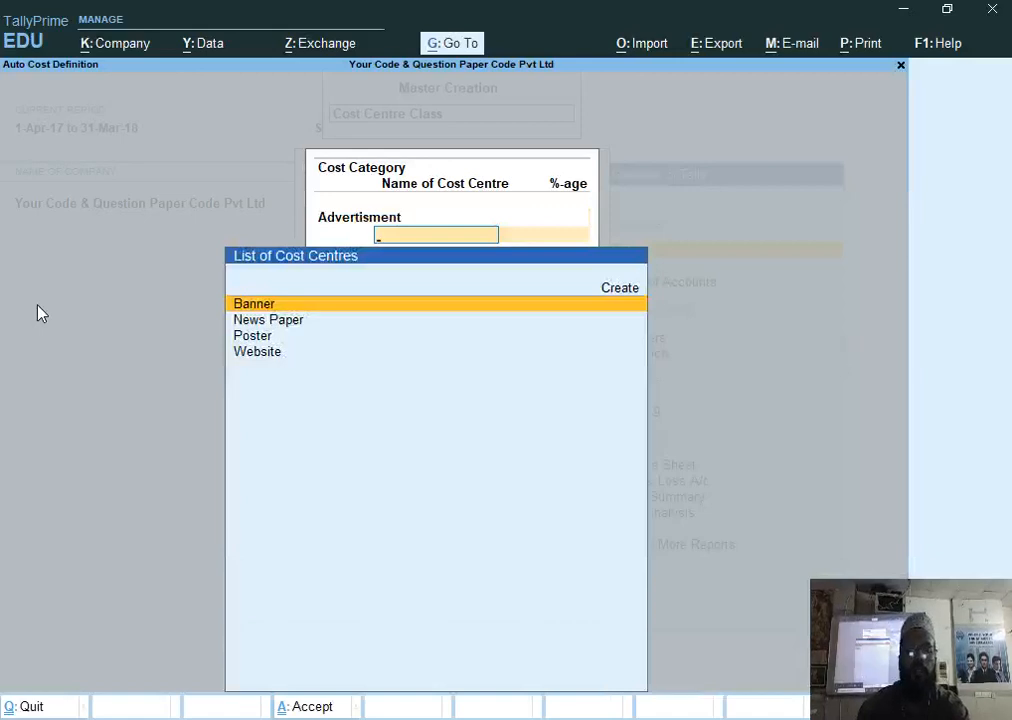
text(N)
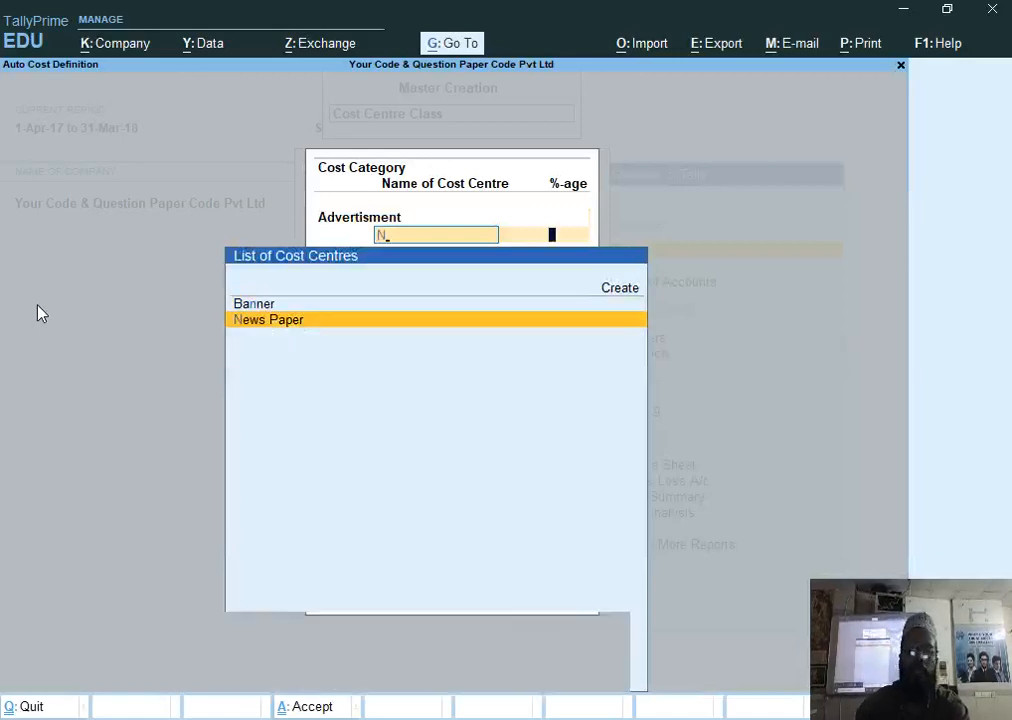
key(Return)
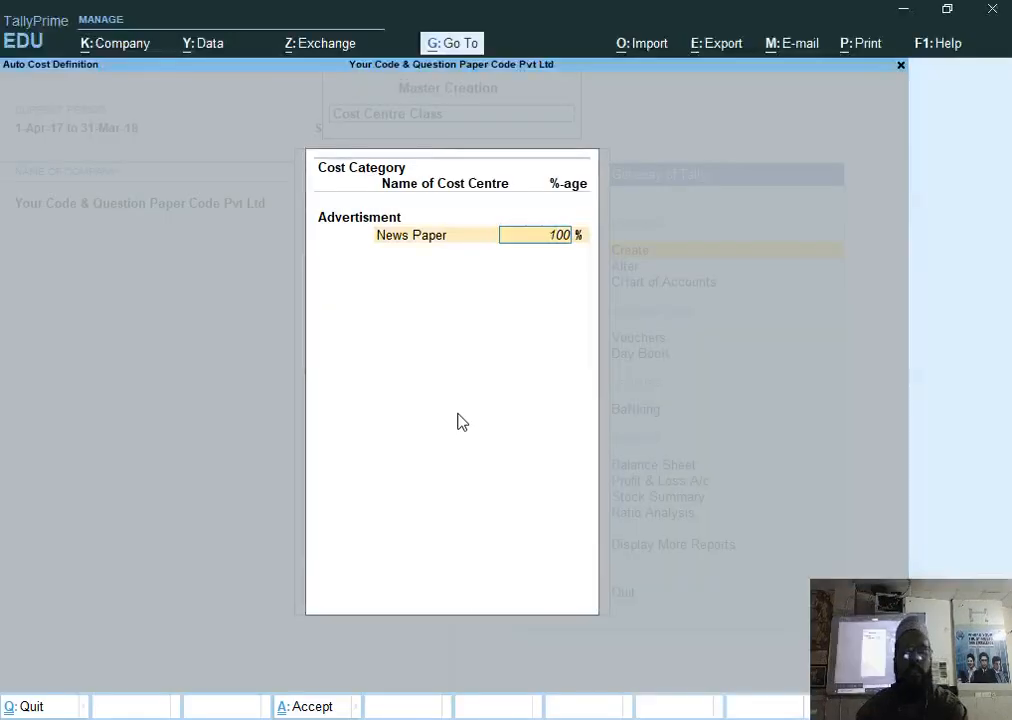
text(30)
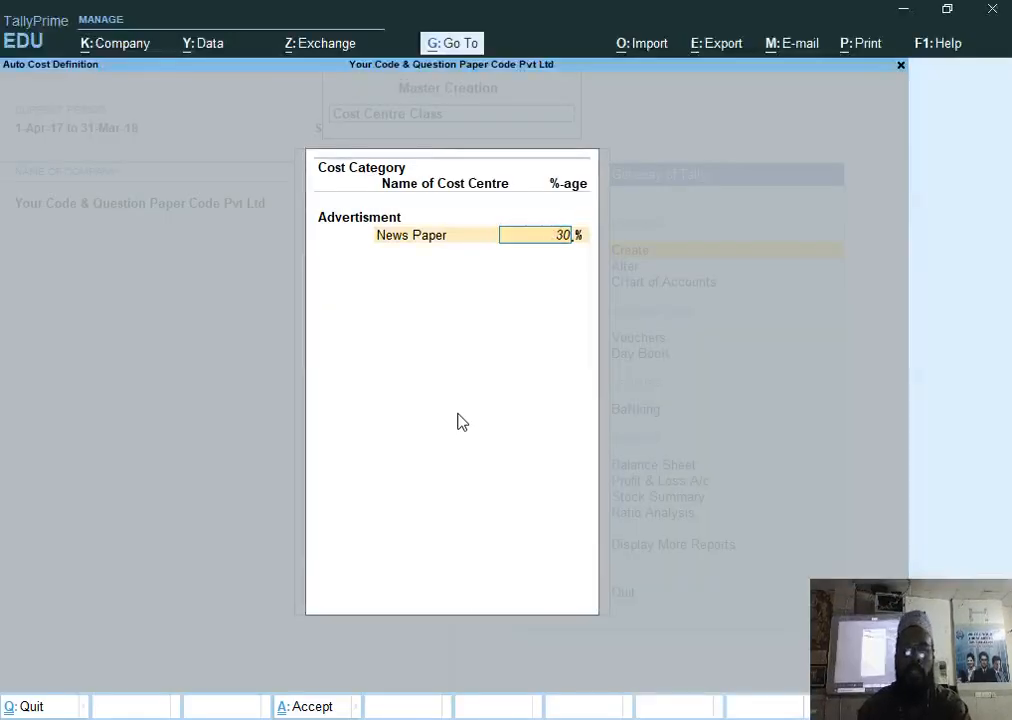
key(Return)
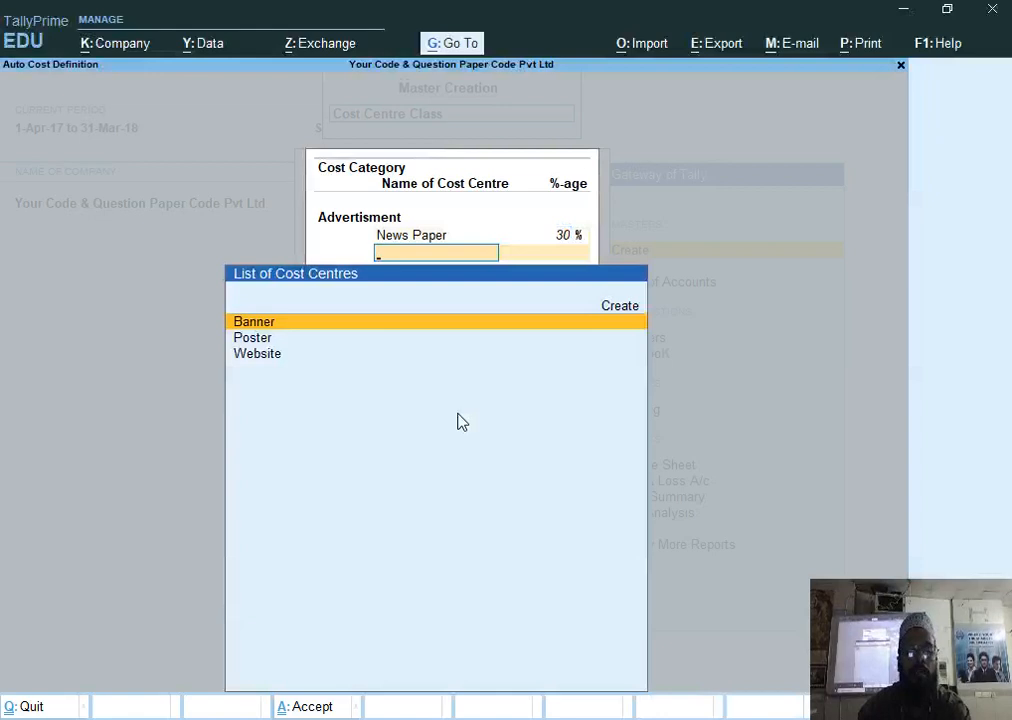
Allocate 20% to the Website cost centre and 15% to the Poster cost centre in the Advertisment class.
key(Down)
key(Down)
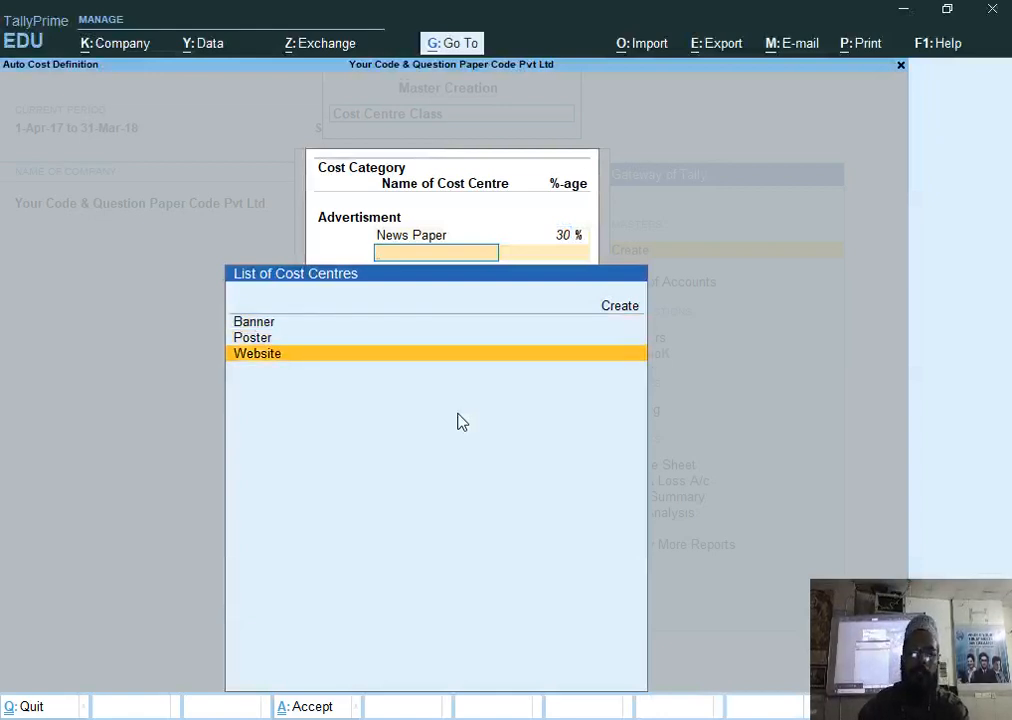
key(Return)
text(20)
key(Return)
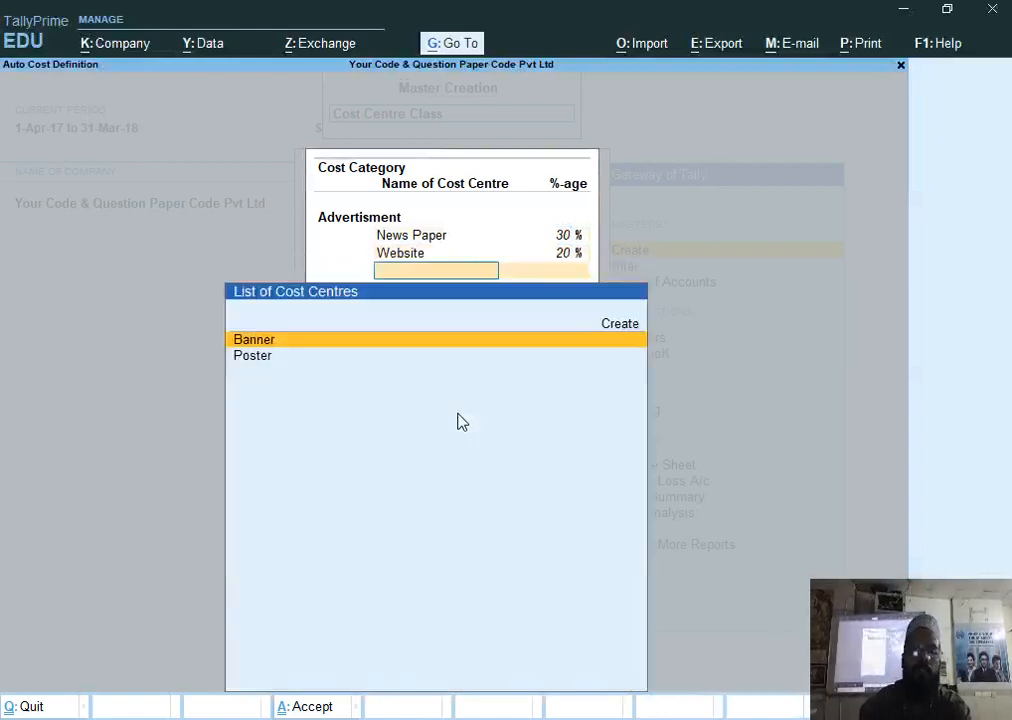
key(Down)
key(Return)
text(15)
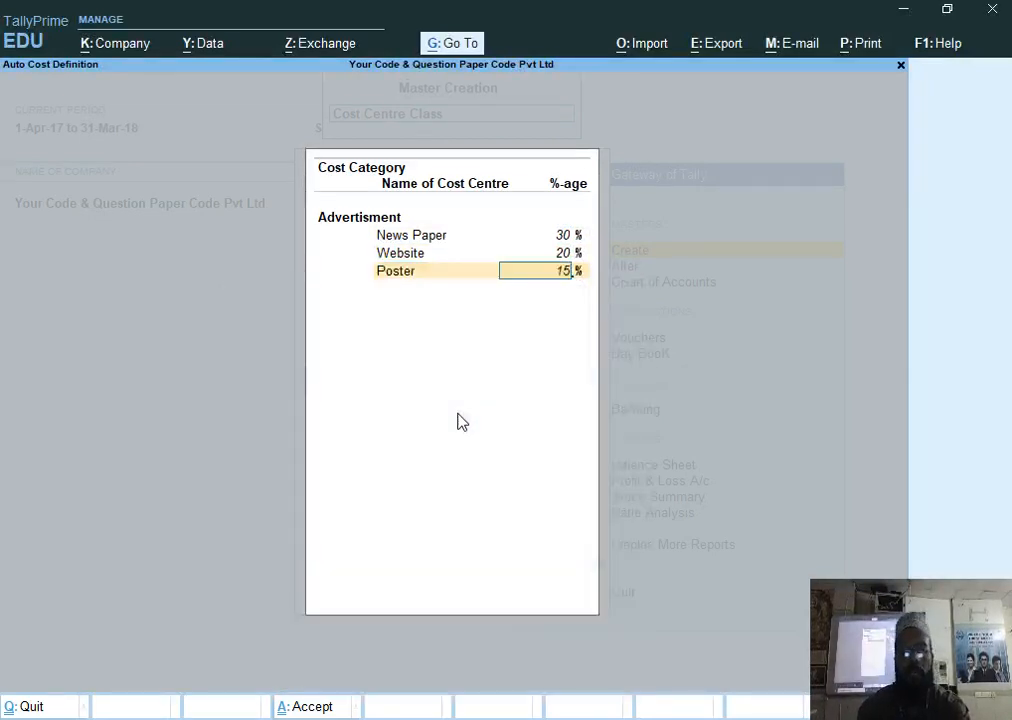
key(Return)
Allocate the remaining 35% to the Banner cost centre, save the cost centre class and return to the Gateway of Tally.
key(Return)
key(Return)
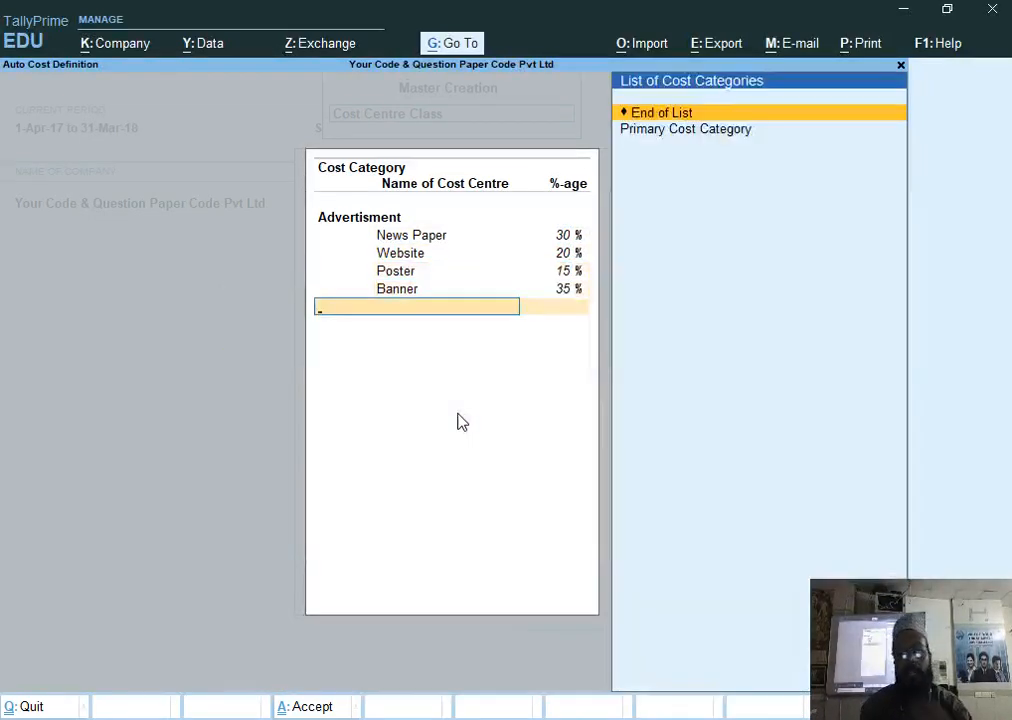
key(Return)
key(Return)
key(Return)
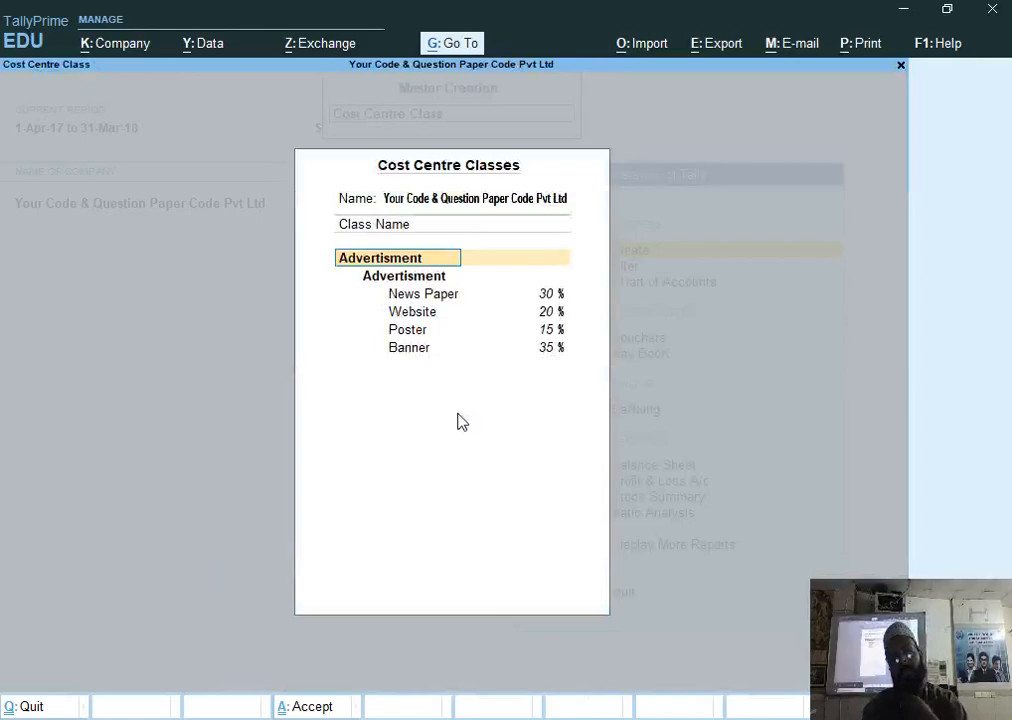
key(Escape)
key(Escape)
Start a payment voucher and set its date to 1-4 after checking the date in the exam paper.
key(Down)
key(Down)
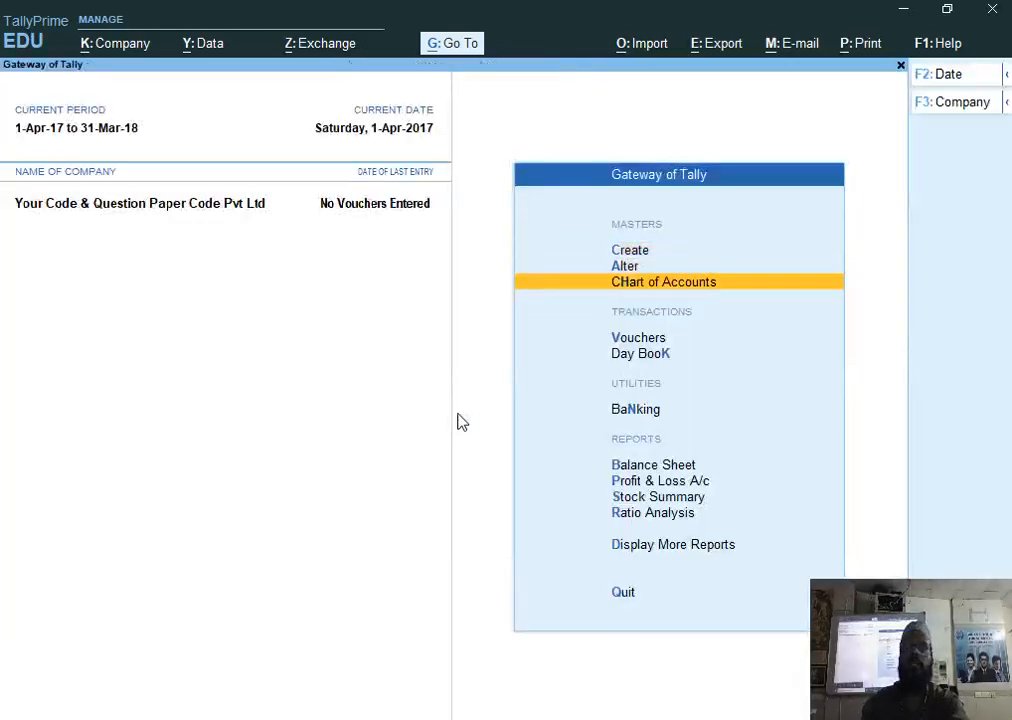
key(Down)
key(Return)
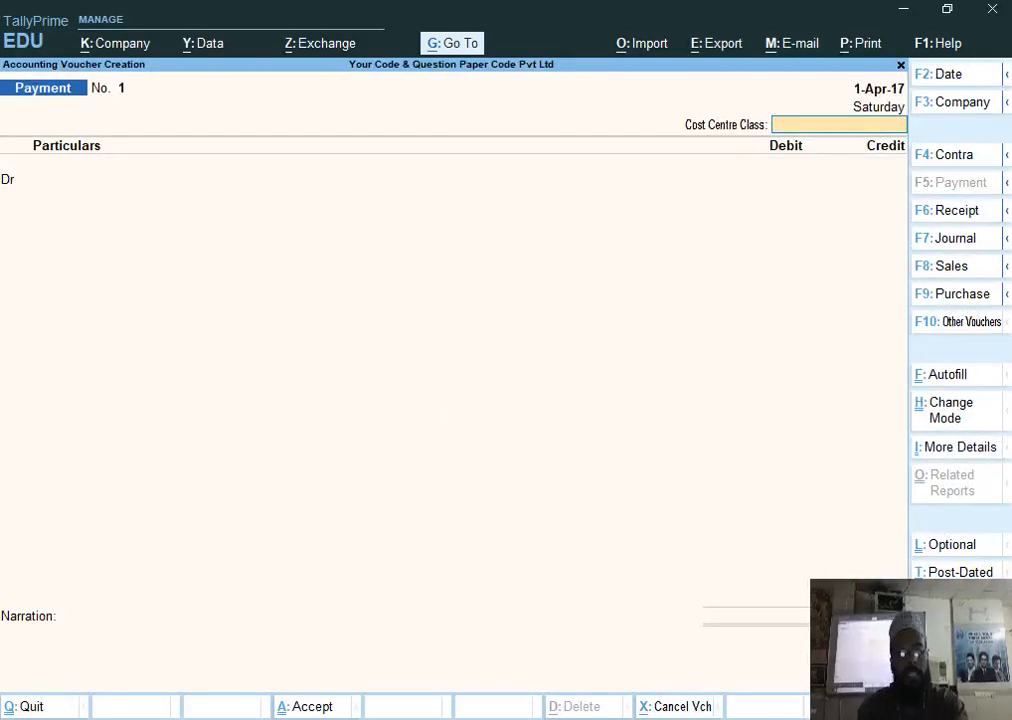
key(F2)
key(alt+Tab)
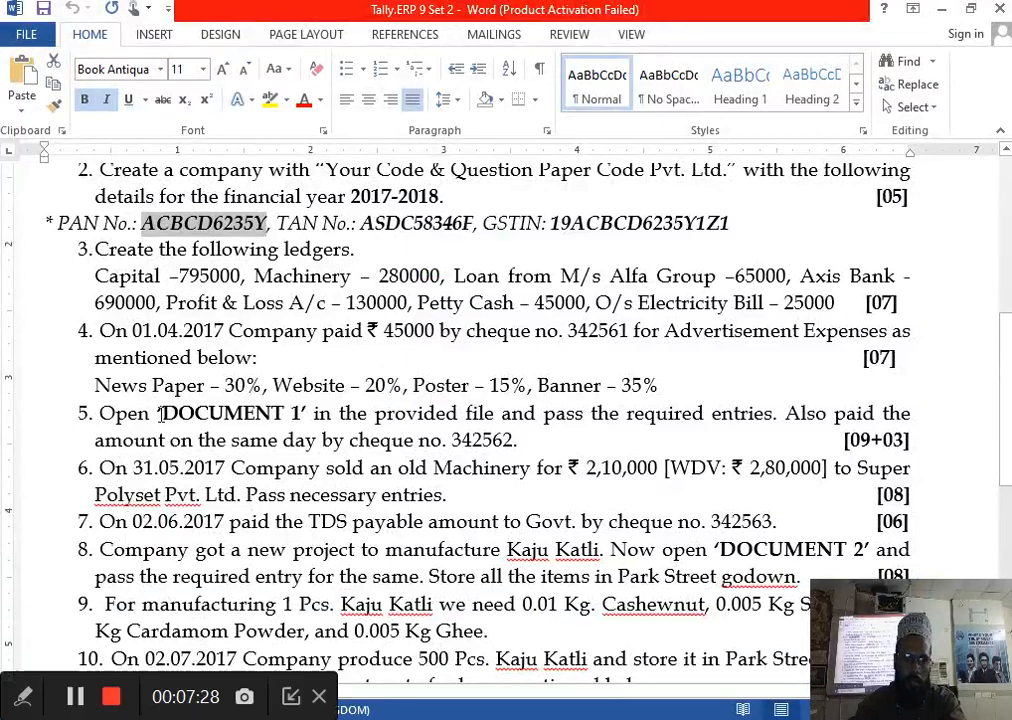
key(alt+Tab)
text(1-)
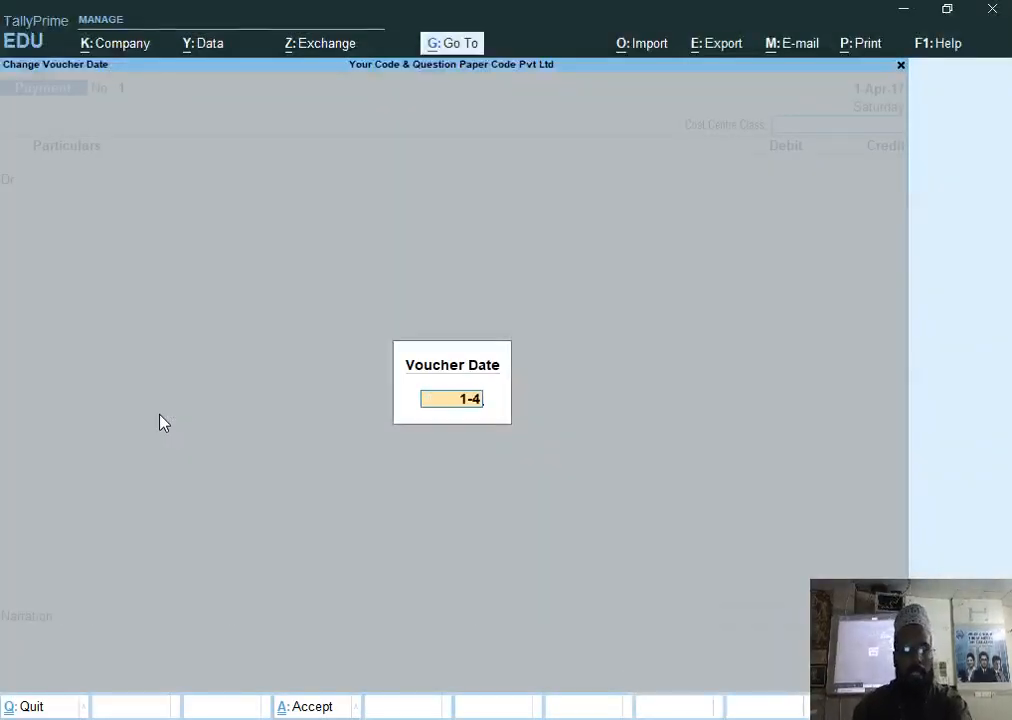
key(Return)
Assign the Advertisment cost centre class to the payment voucher.
key(Return)
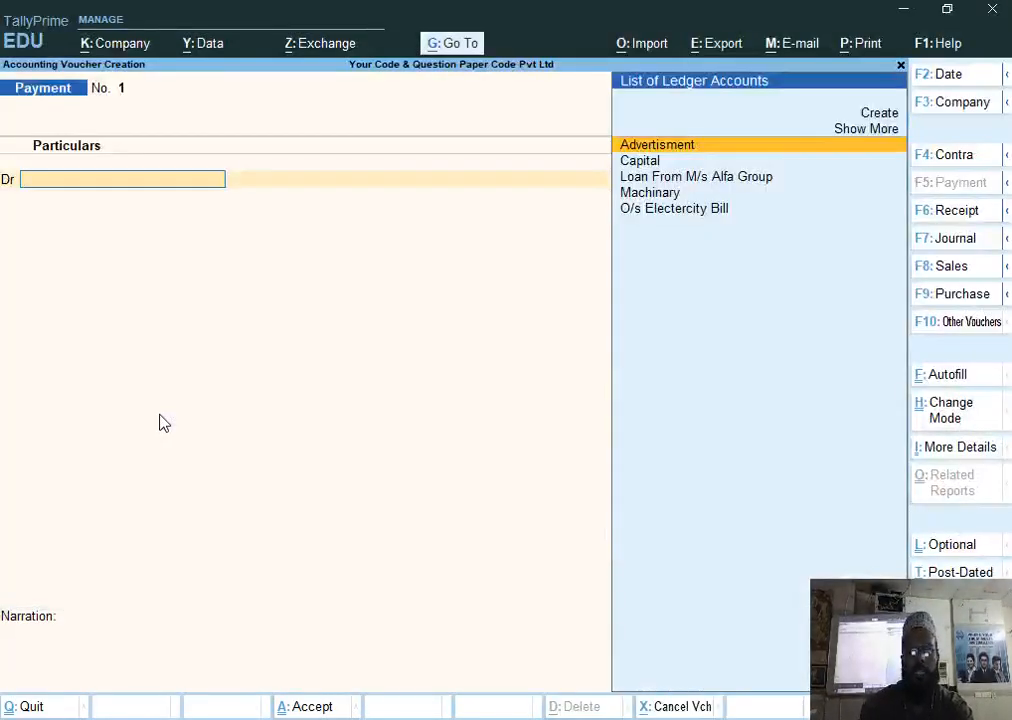
key(BackSpace)
key(Down)
key(Return)
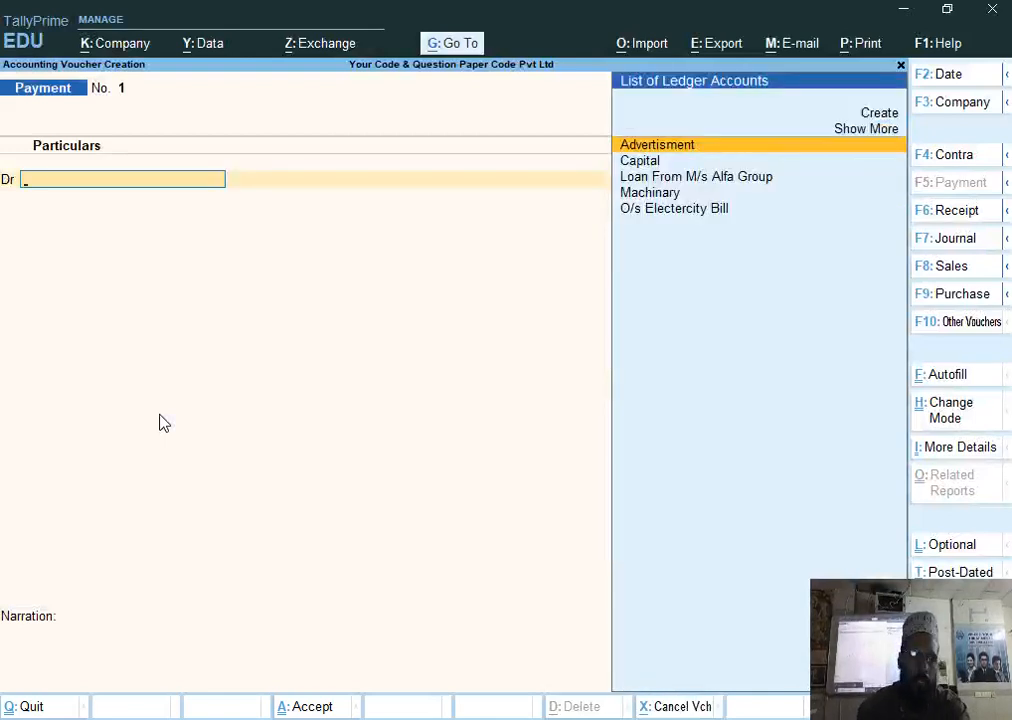
Debit the Advertisment ledger with 45000 in the payment voucher.
text(Ad)
key(Return)
text(45000)
key(Return)
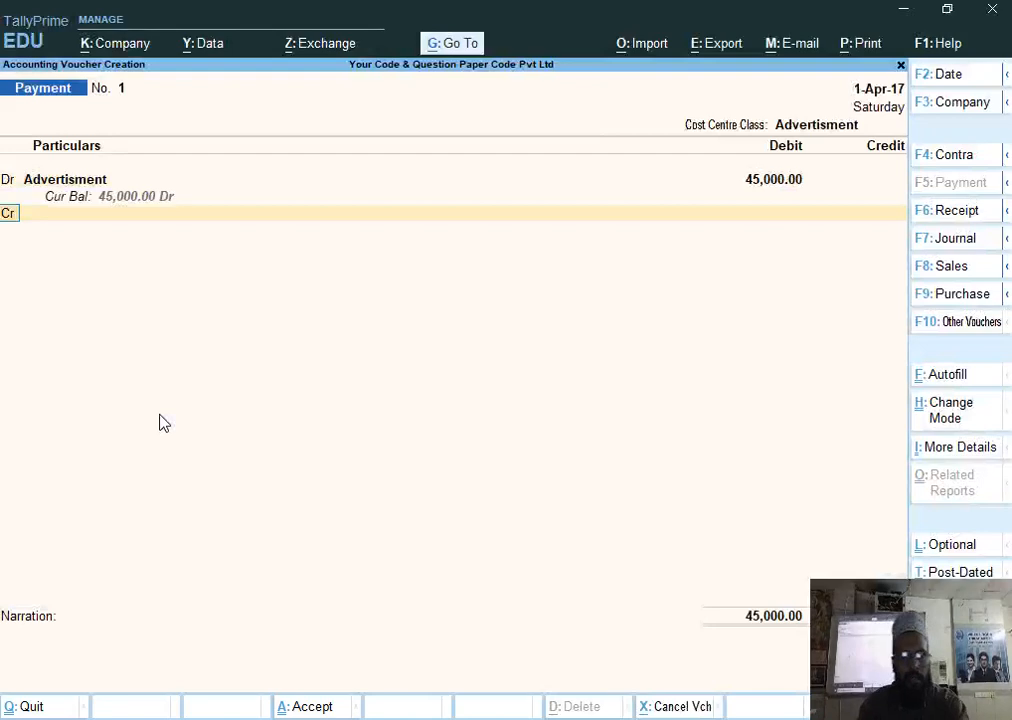
key(Return)
text(Pe)
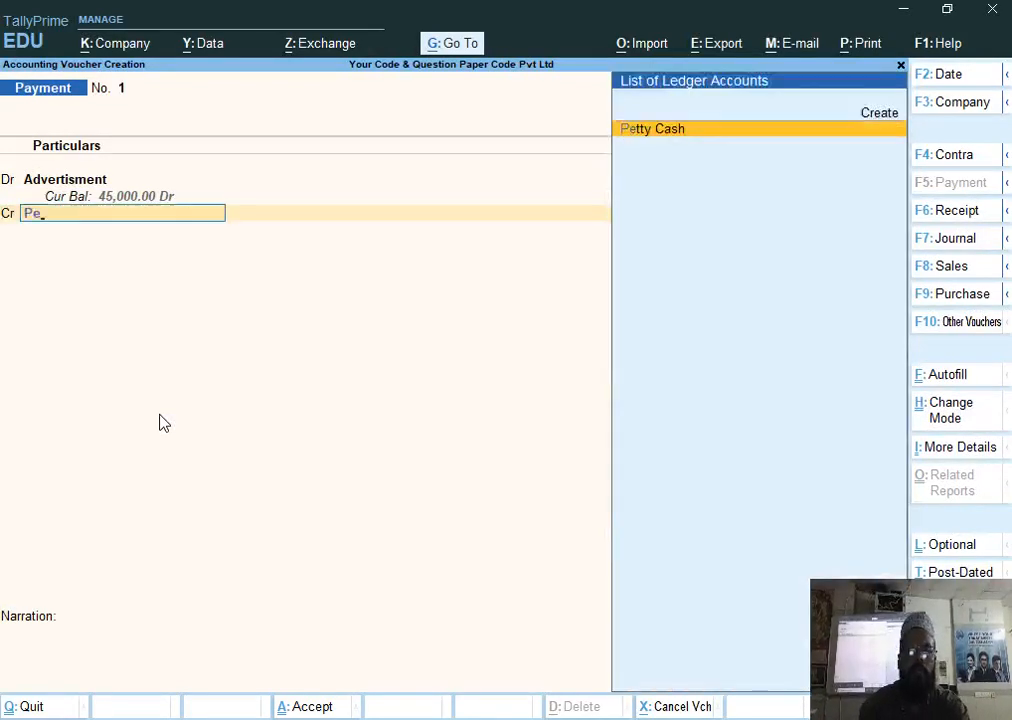
key(alt+Tab)
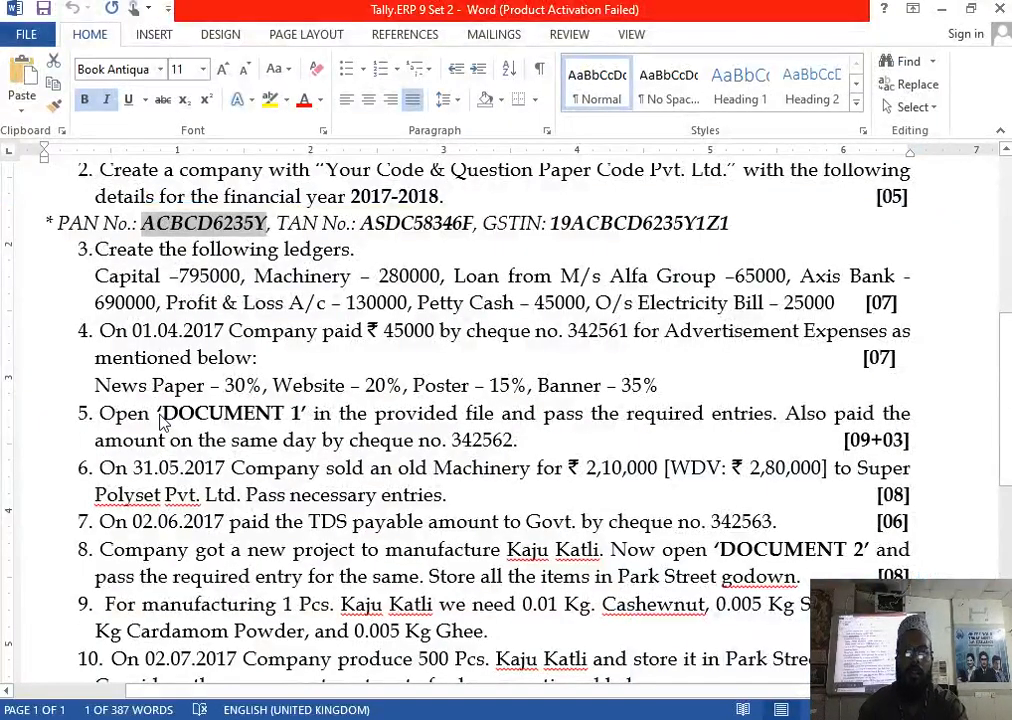
key(alt+Tab)
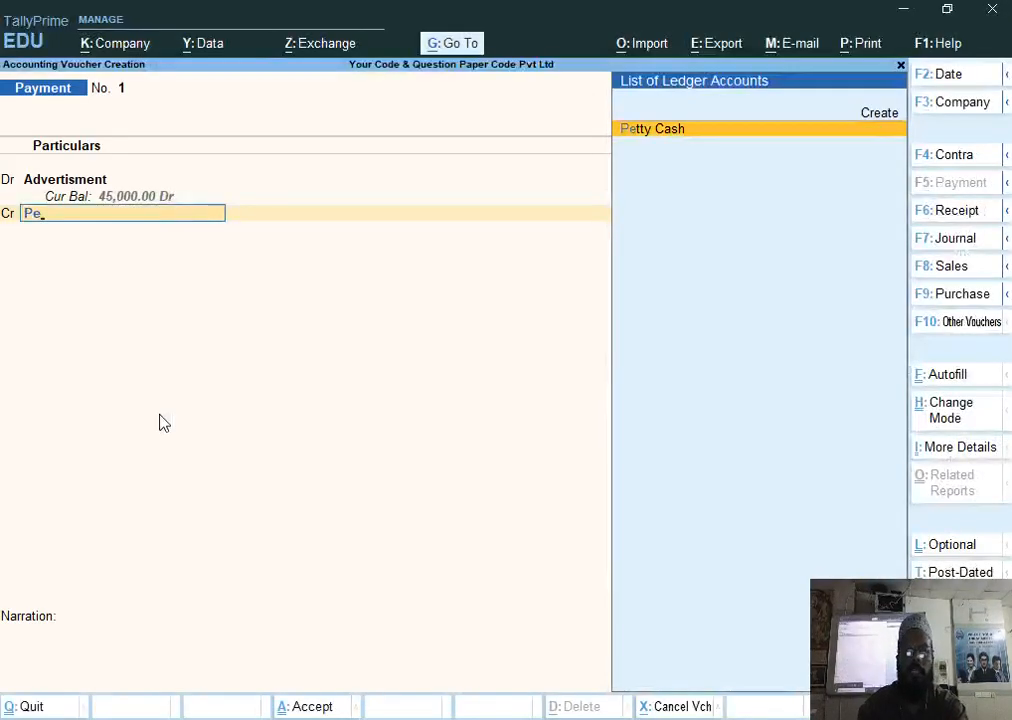
key(BackSpace)
key(BackSpace)
Credit Axis Bank with 45,000 by cheque dated 1-Apr-17, save the payment voucher and review its cost centre split.
key(Down)
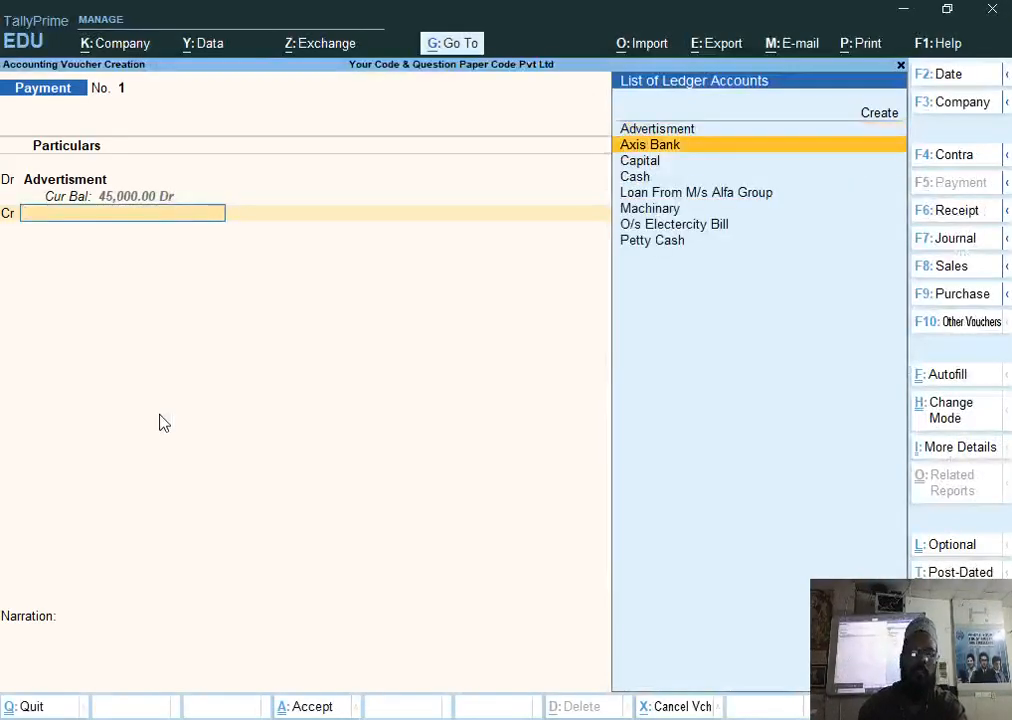
key(Return)
key(Return)
key(Return)
key(Return)
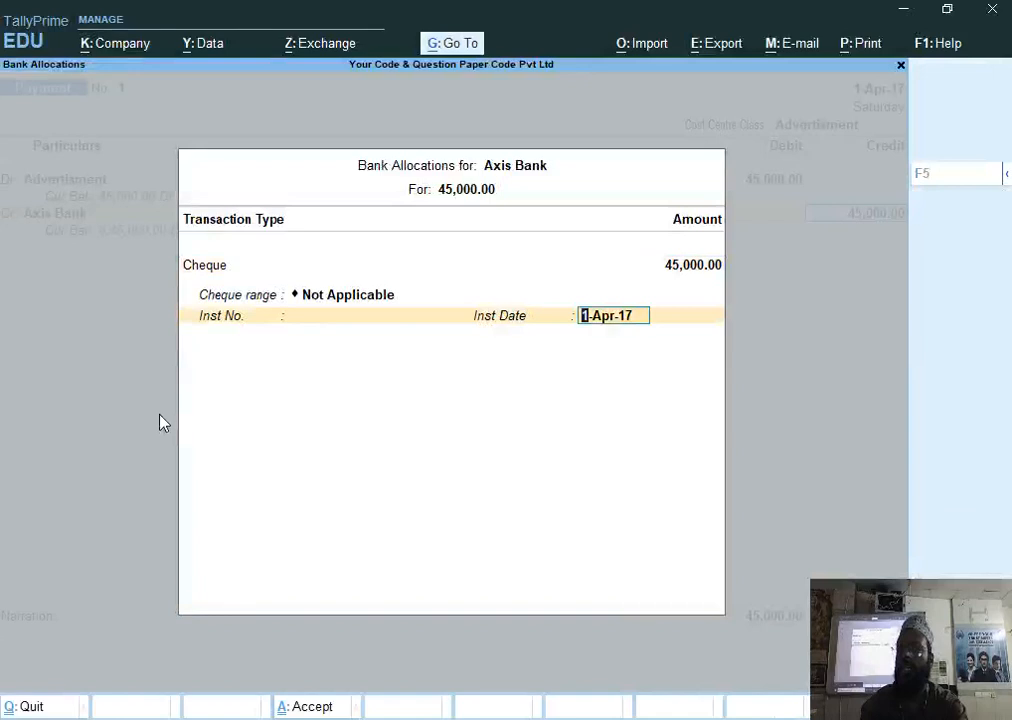
key(Return)
key(Return)
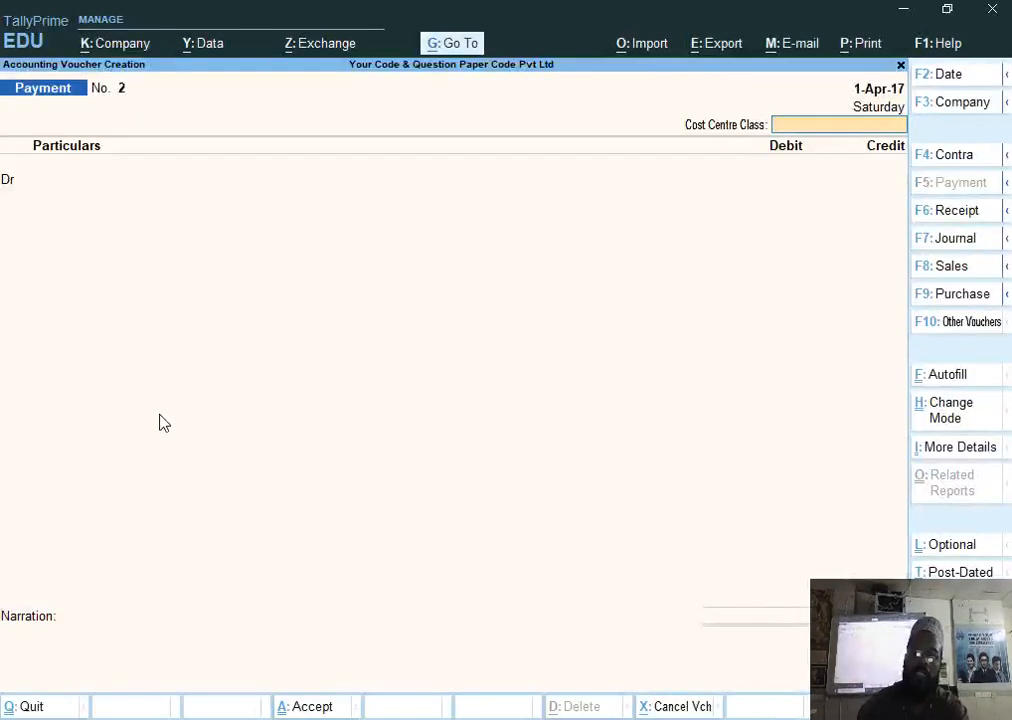
key(Page_Up)
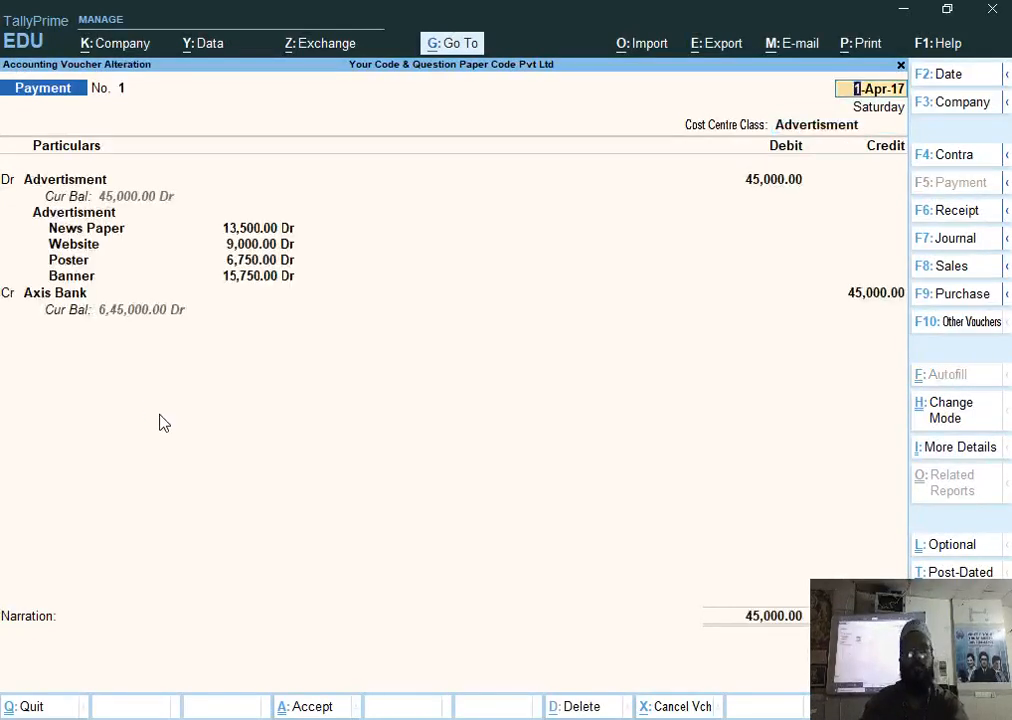
key(Page_Down)
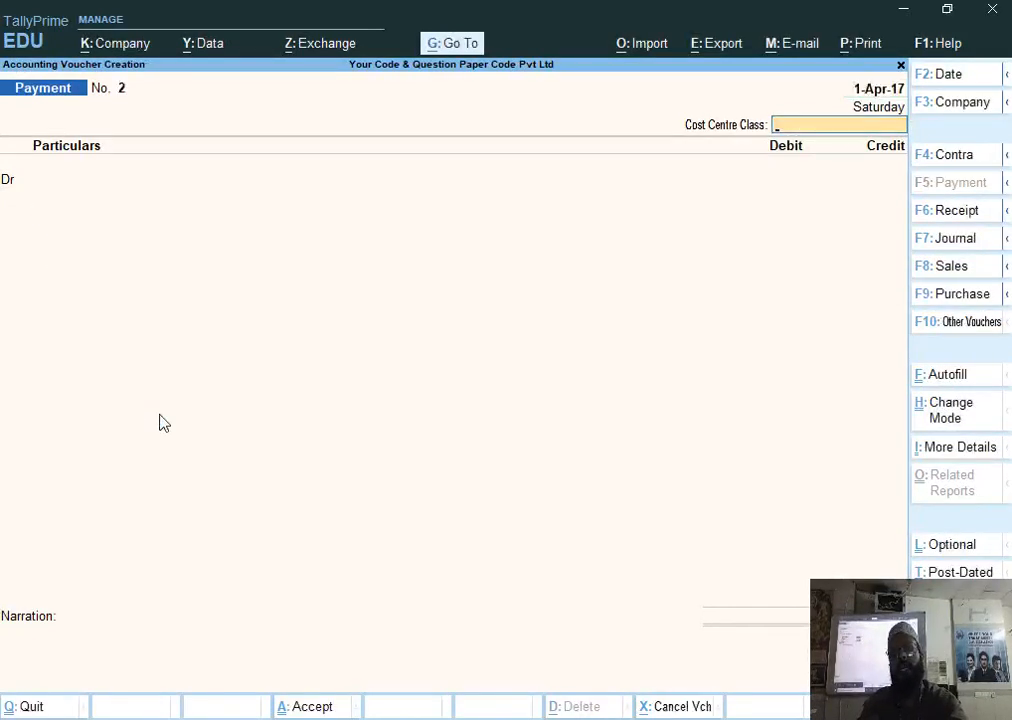
Read question 5 in the Word exam paper and examine the Document 1 money receipt in the Tally Document for Set2 PDF.
key(alt+Tab)
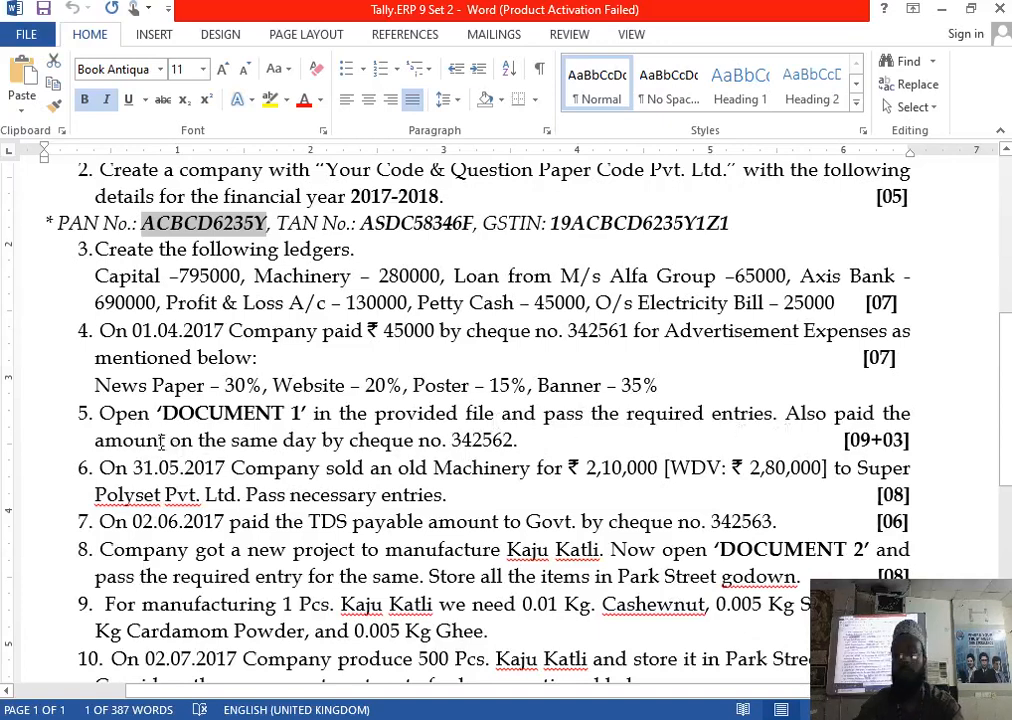
key(alt+Tab)
key(alt+Tab)
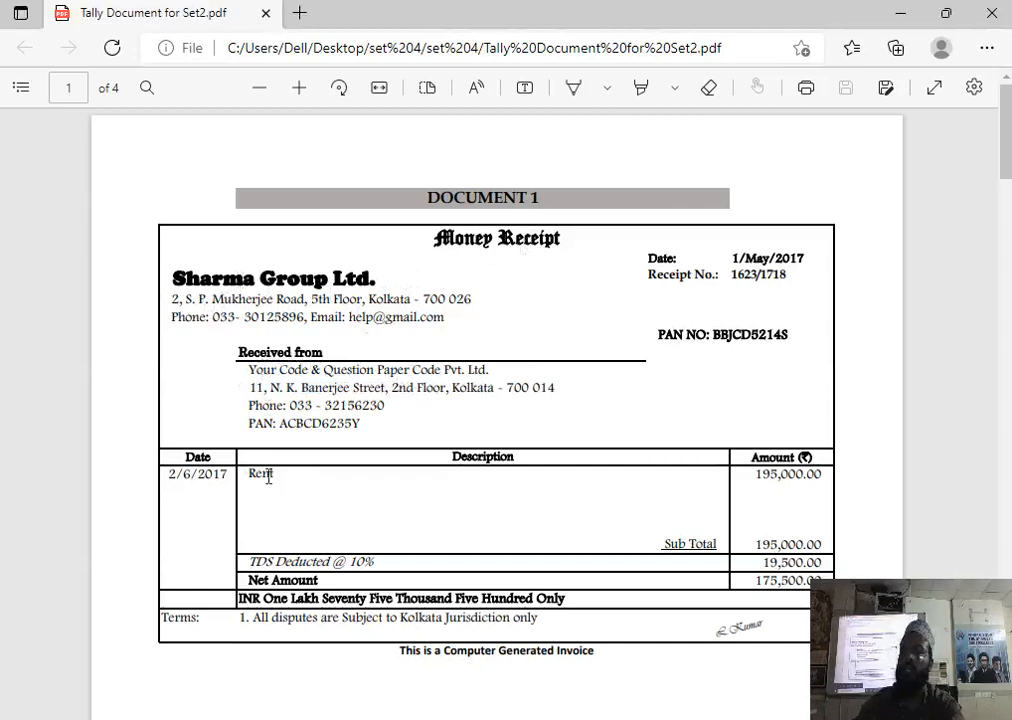
scroll(436, 506, down, 1)
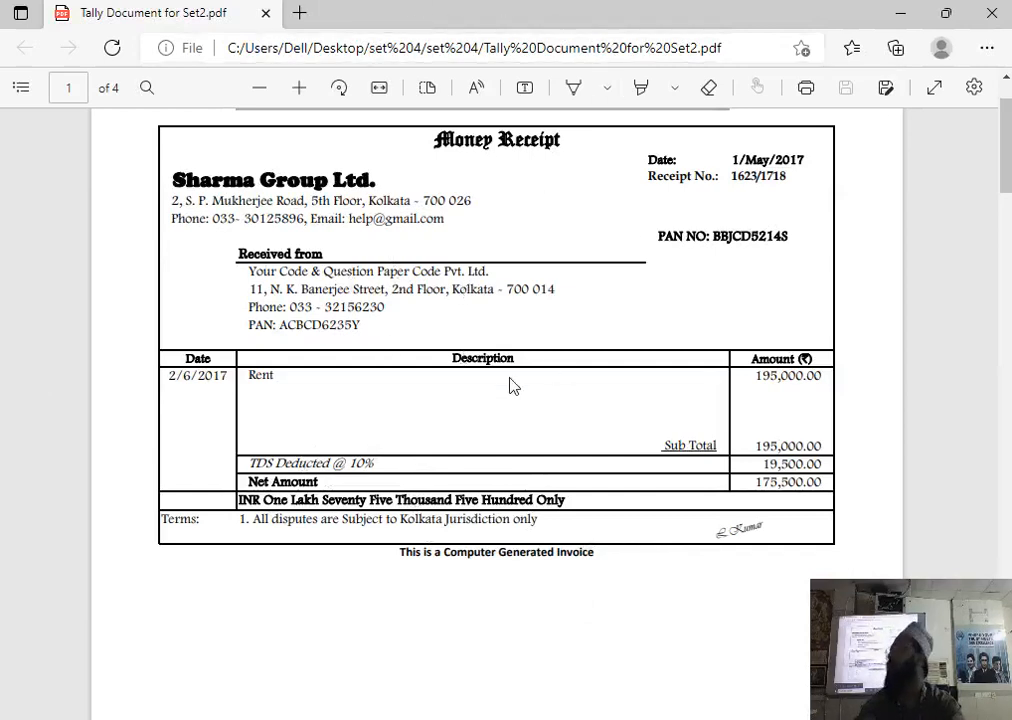
key(alt+Tab)
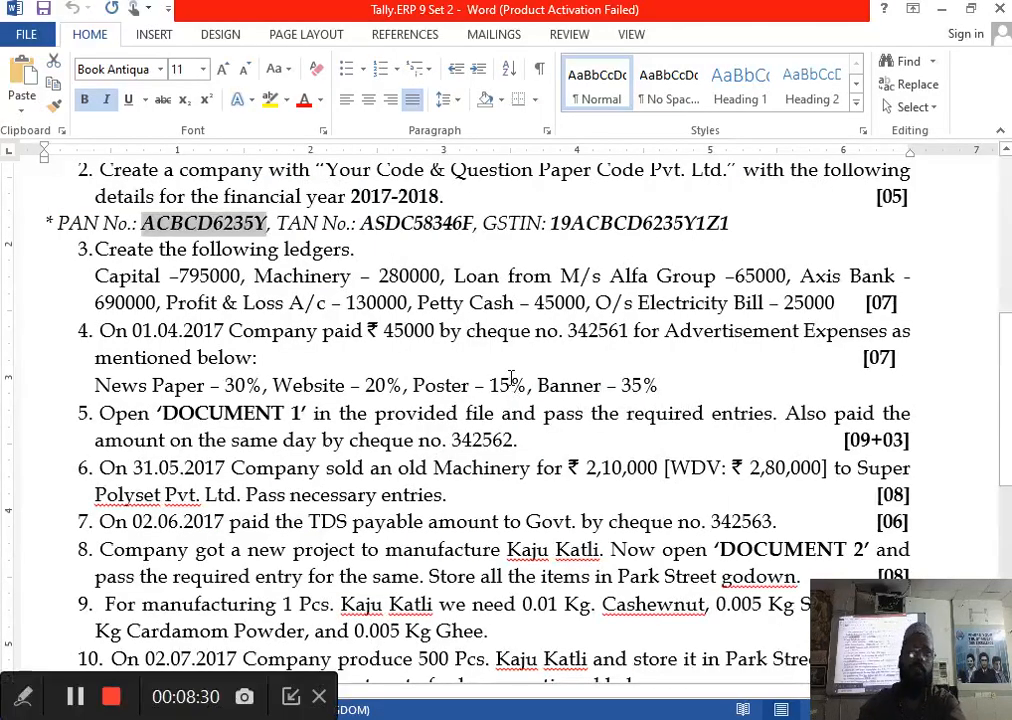
key(alt+Tab)
key(alt+Tab)
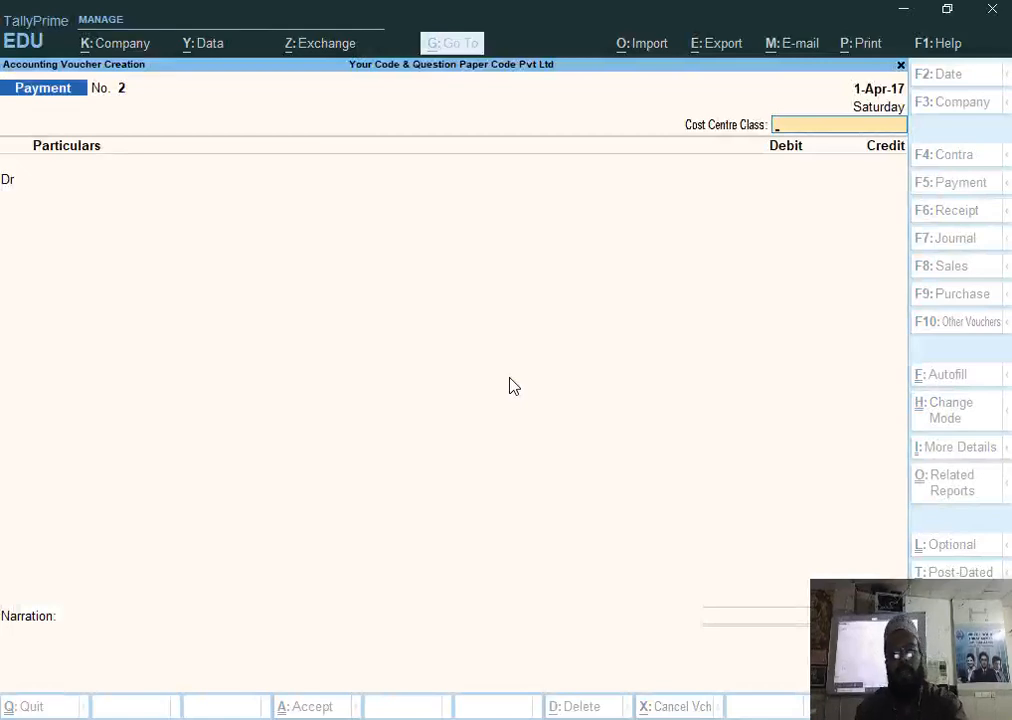
key(alt+Tab)
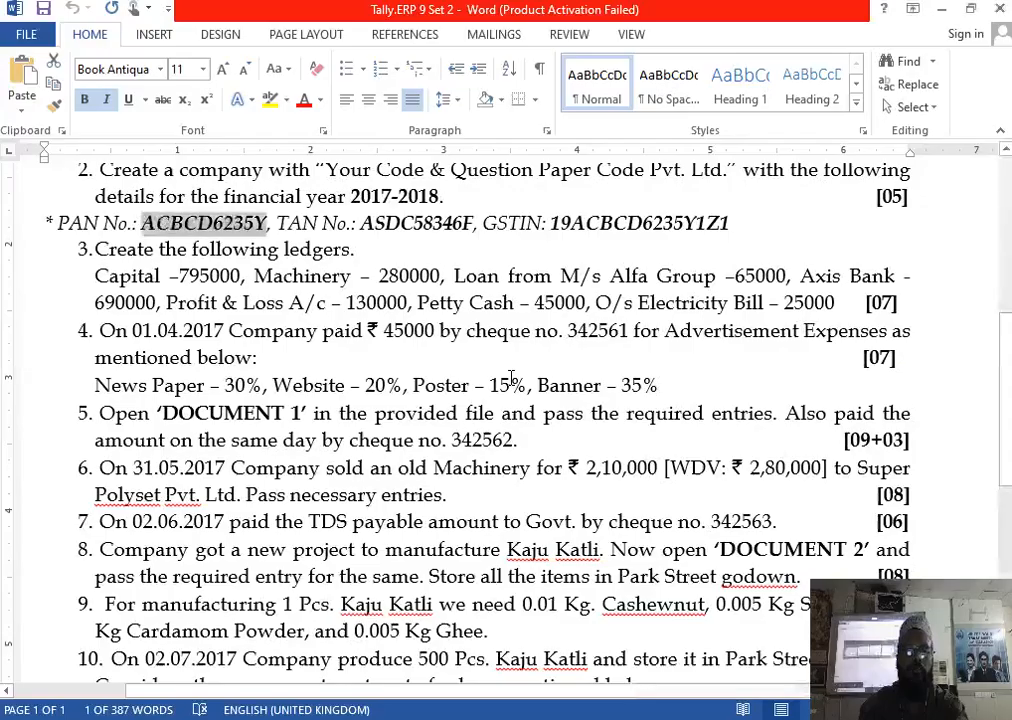
key(alt+Tab)
key(alt+Tab)
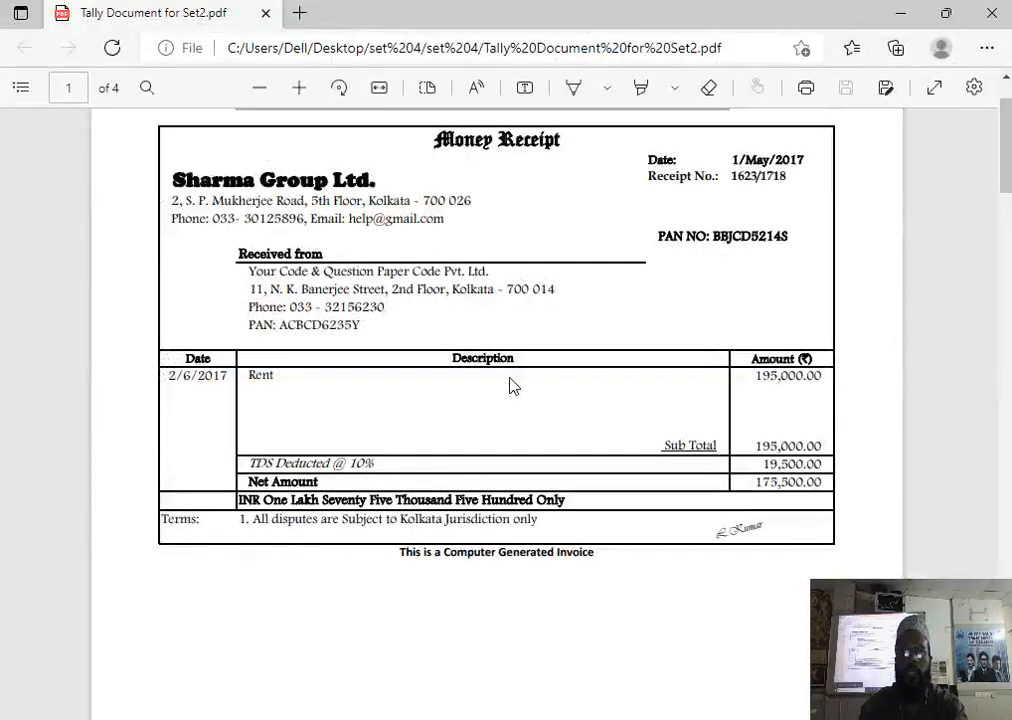
key(alt+Tab)
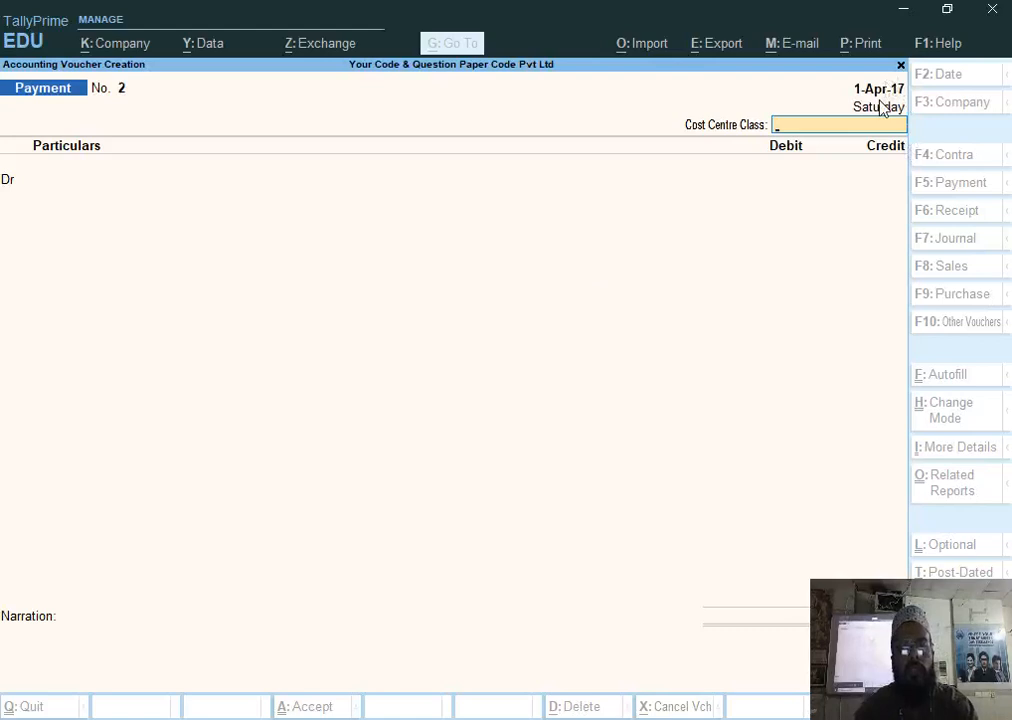
key(alt+Tab)
key(alt+Tab)
key(alt+Tab)
key(alt+Tab)
key(alt+Tab)
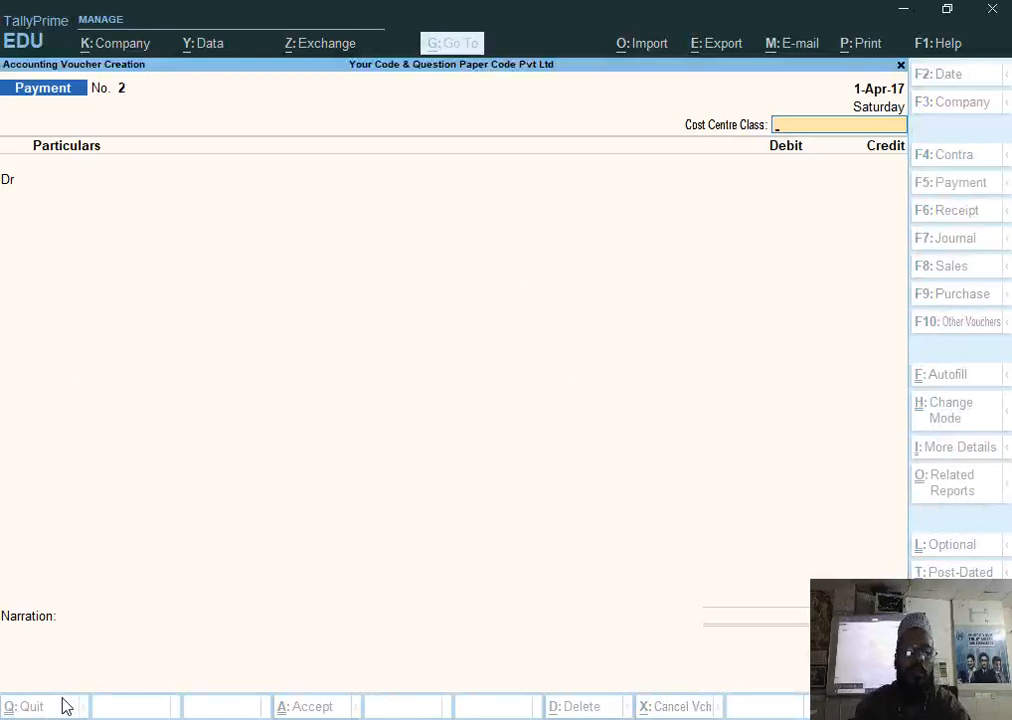
Switch to a journal voucher in TallyPrime and set its date to 1-5.
key(F7)
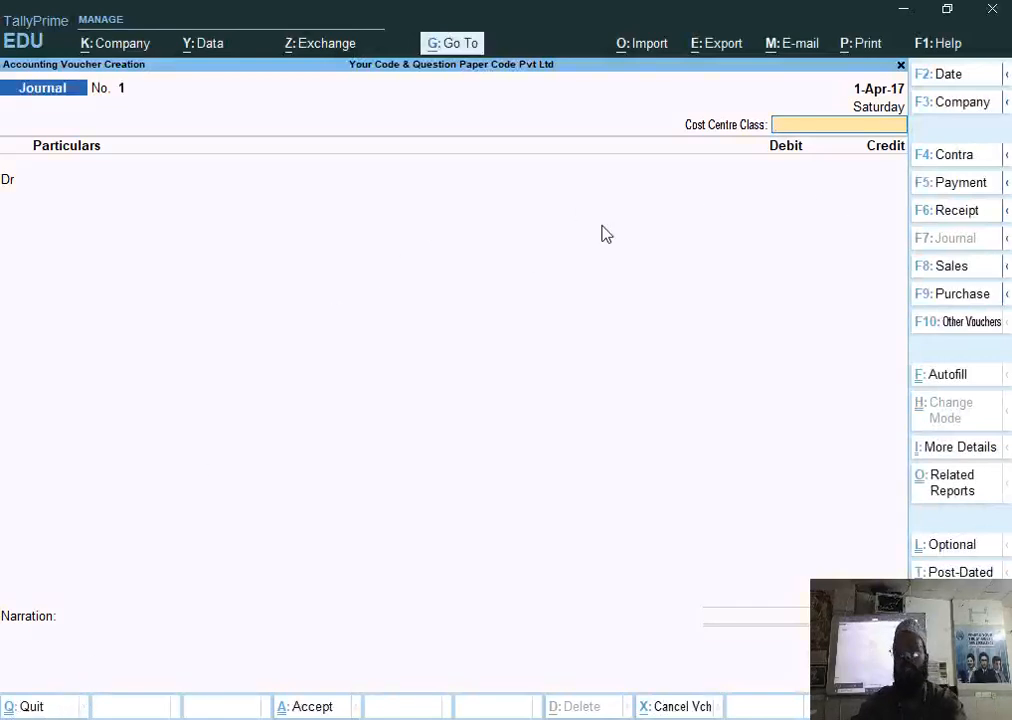
key(F2)
text(1-5)
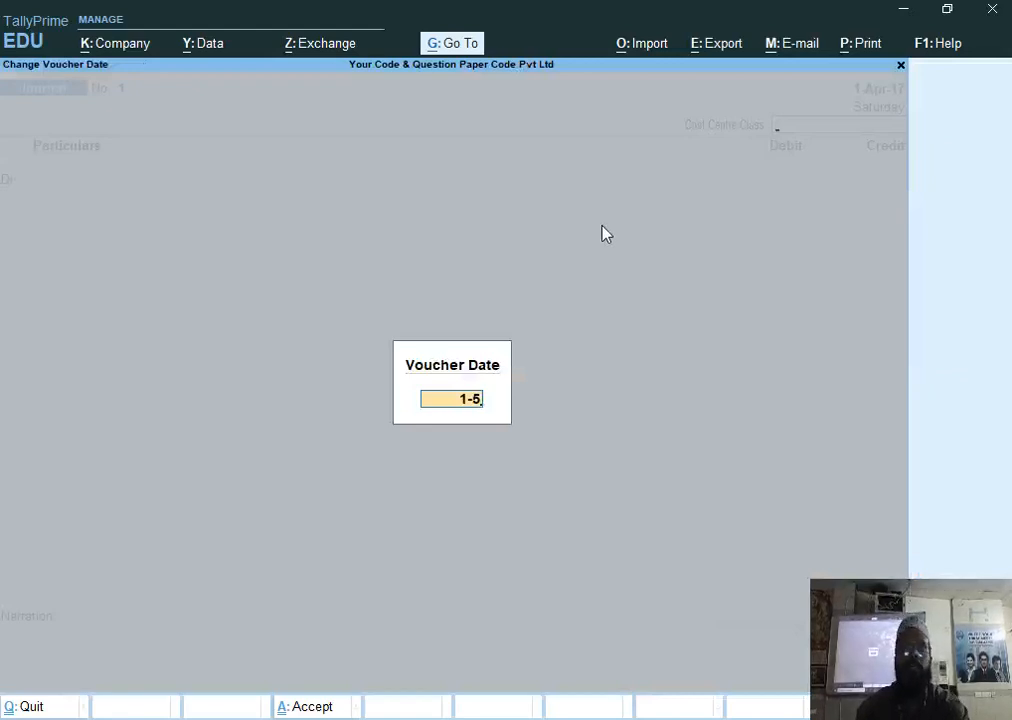
key(Return)
key(Return)
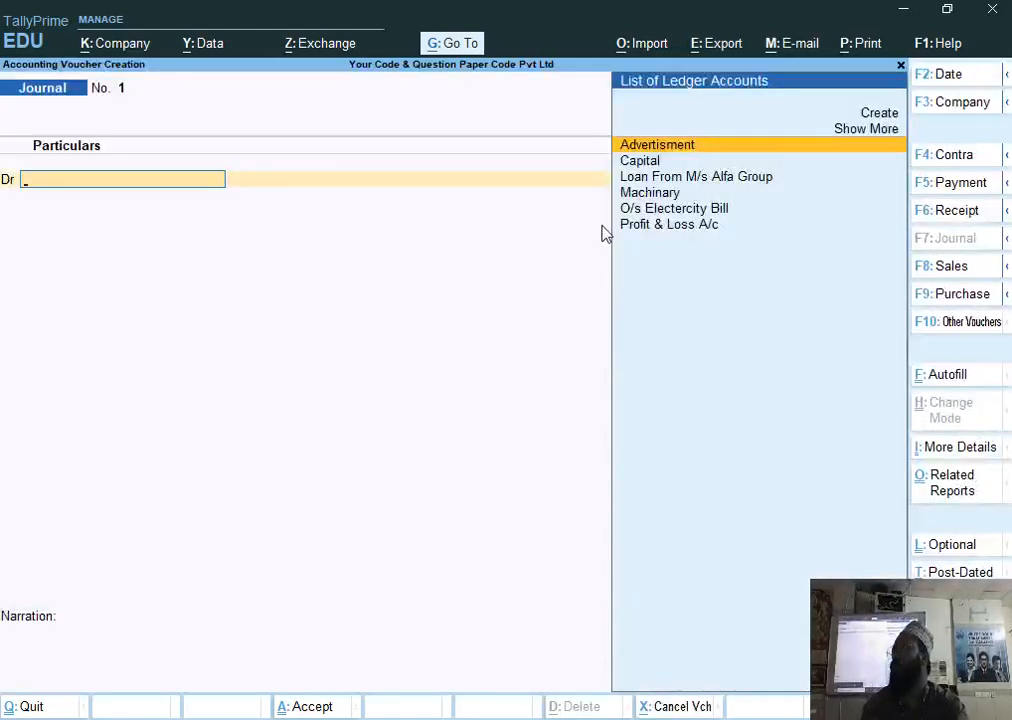
Consult the money receipt and create a Rent ledger under Indirect Expenses with cost centres not applicable.
key(alt+Tab)
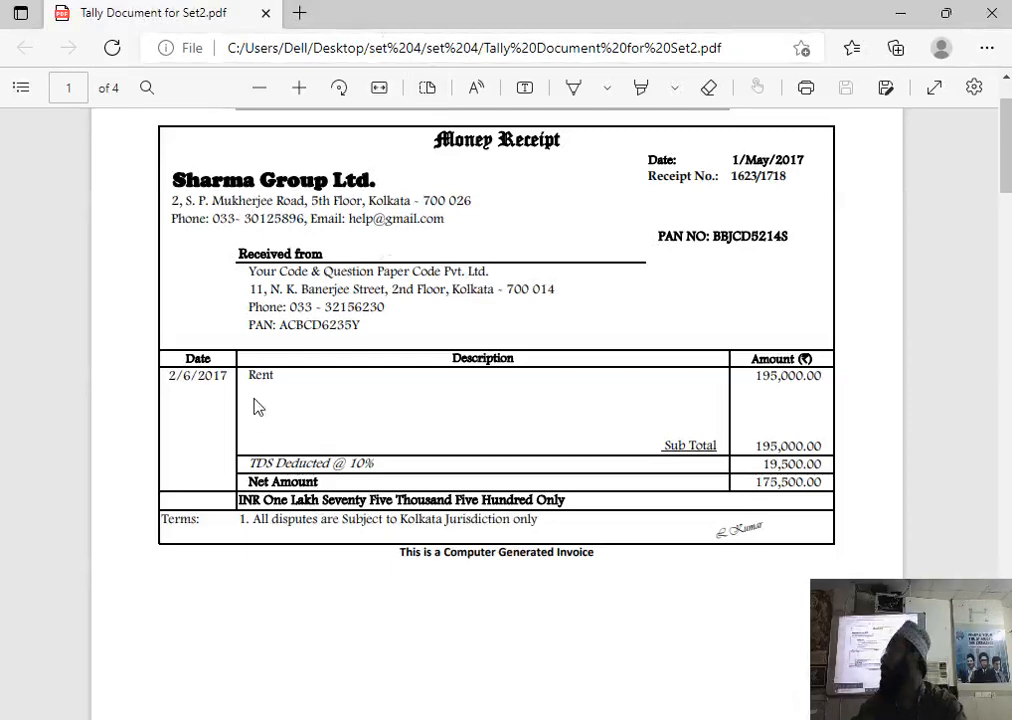
key(alt+Tab)
key(alt+c)
text(Rent)
key(Return)
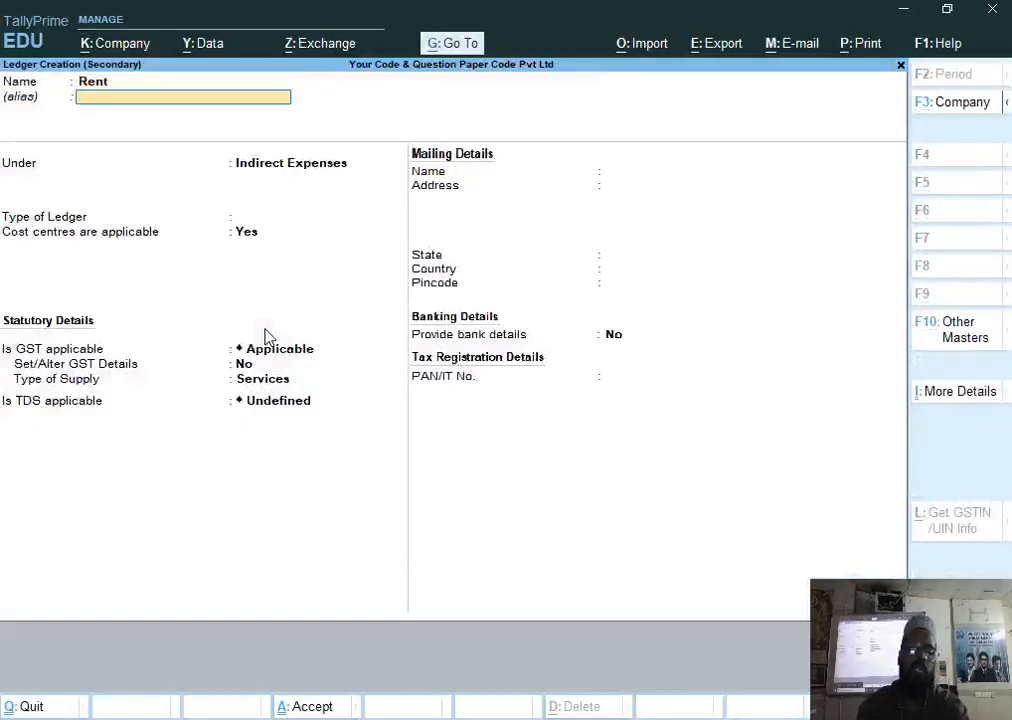
key(Return)
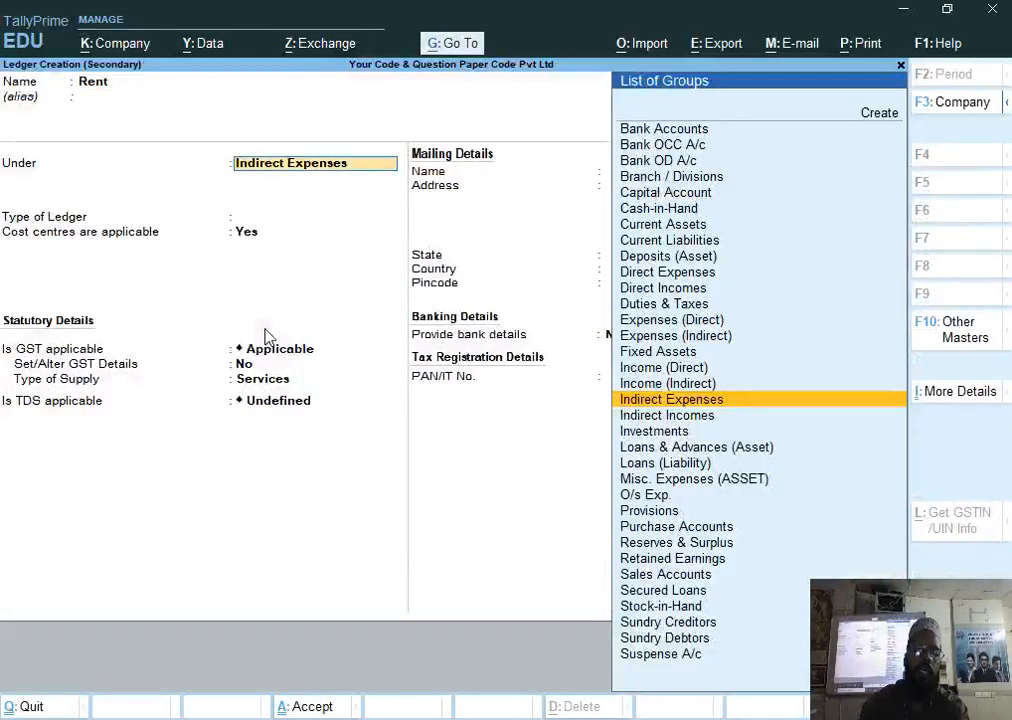
key(Return)
key(Return)
text(n)
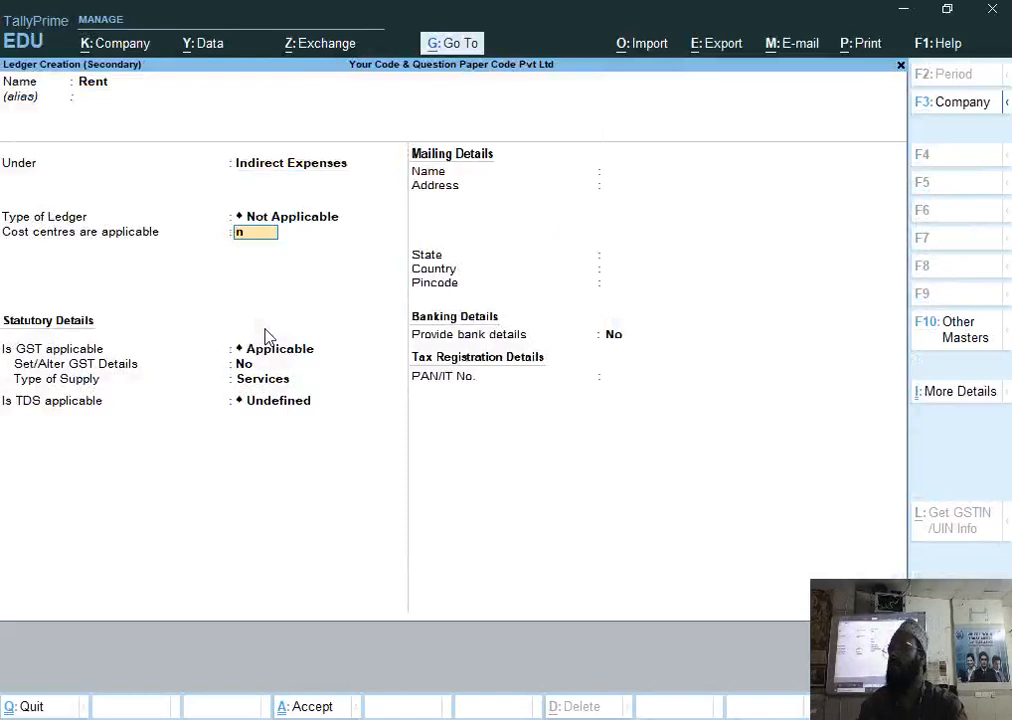
key(Return)
Set GST to Not Applicable and TDS to Applicable for the Rent ledger.
key(BackSpace)
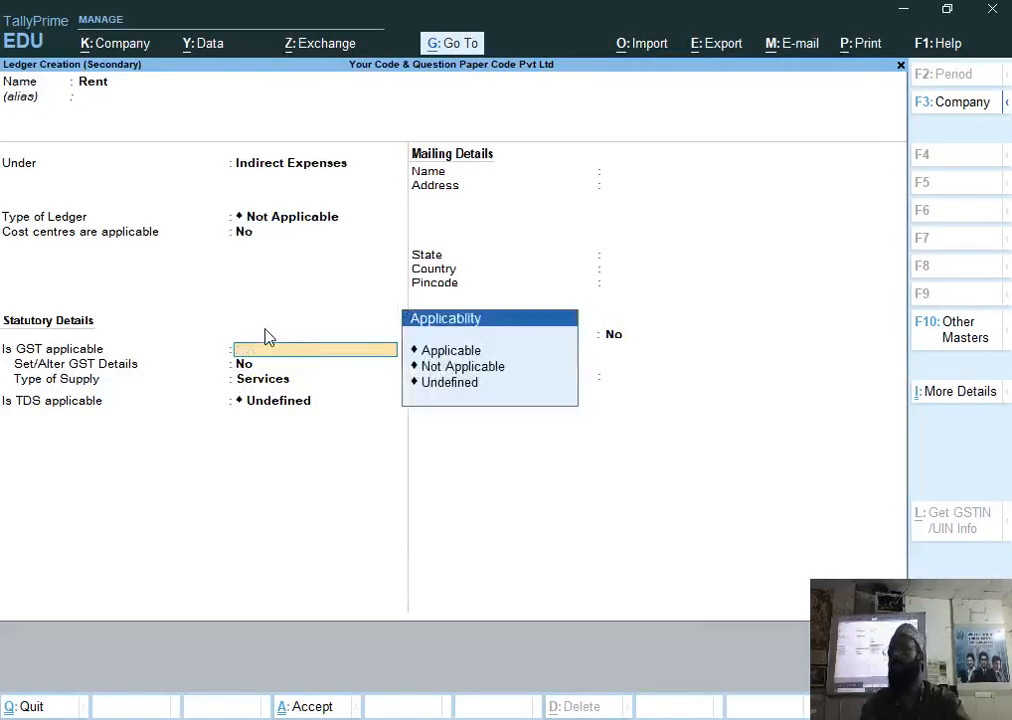
key(Return)
key(BackSpace)
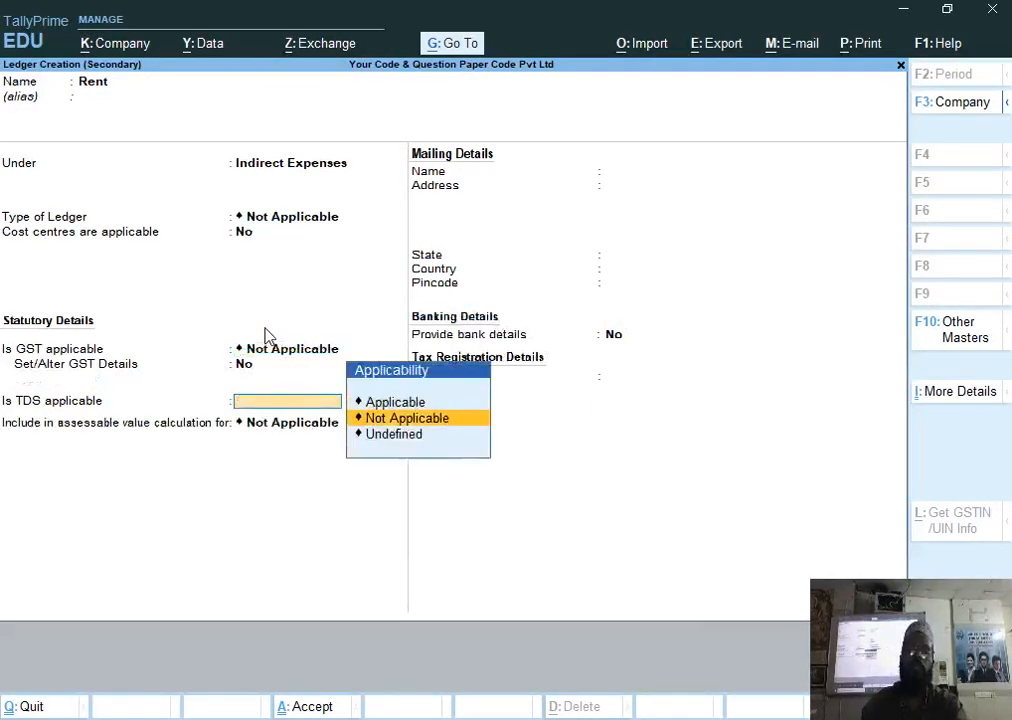
key(Up)
key(Return)
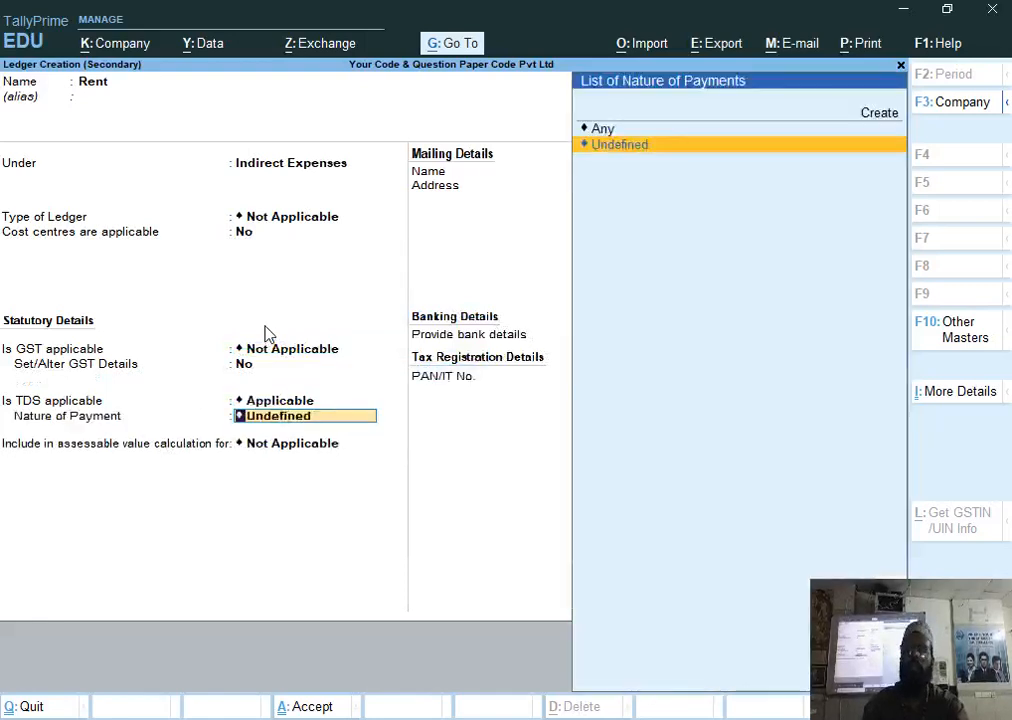
Create a TDS nature of payment named Rent (Building) under section 194i, leaving payment code, remittance code and single-bill limit empty.
key(Up)
key(Up)
key(Return)
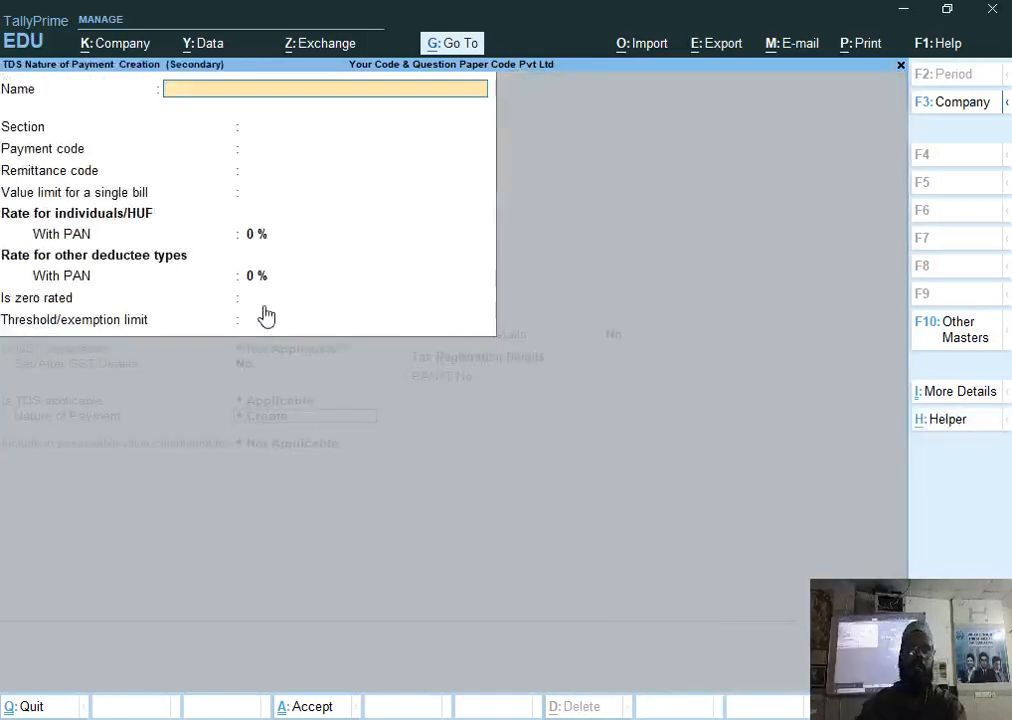
text(Rent)
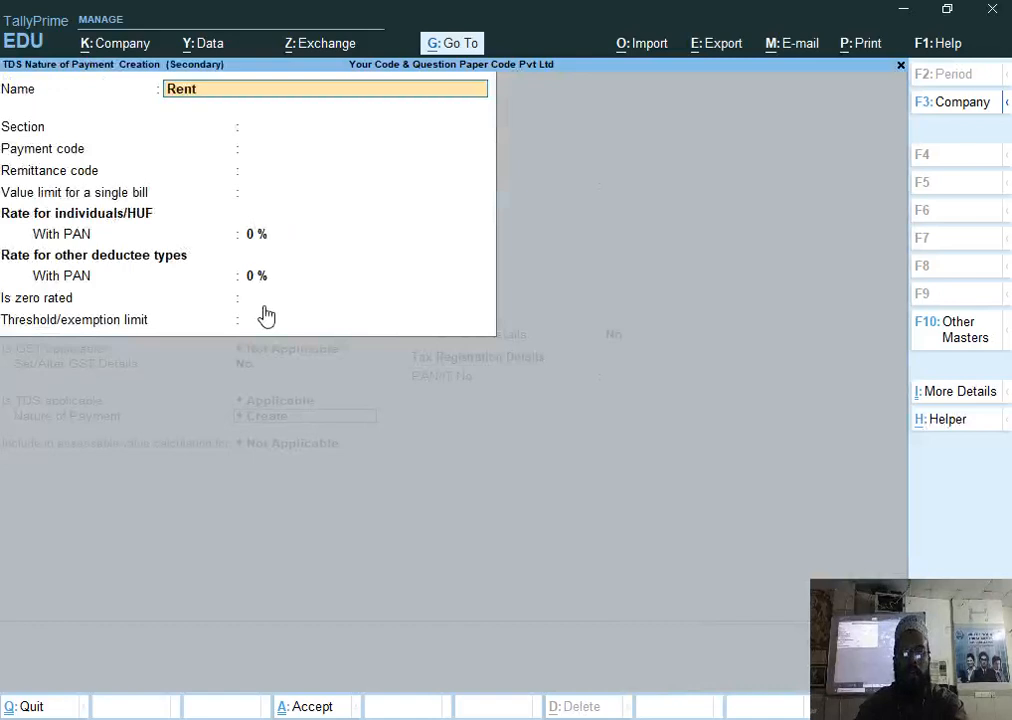
text( (Bui)
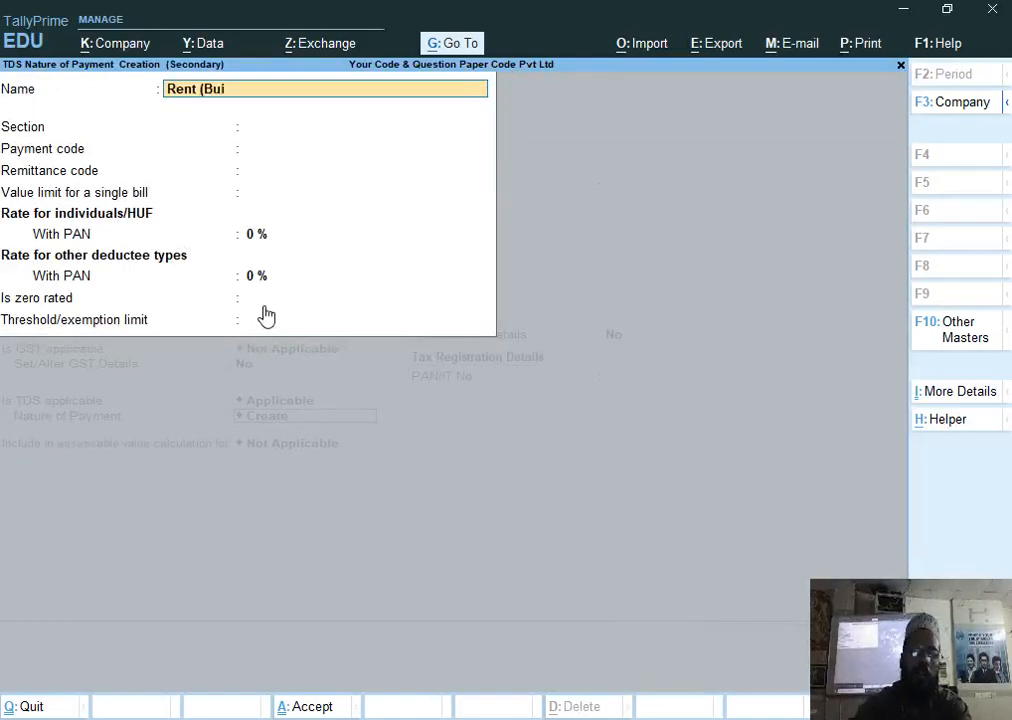
text(lding)
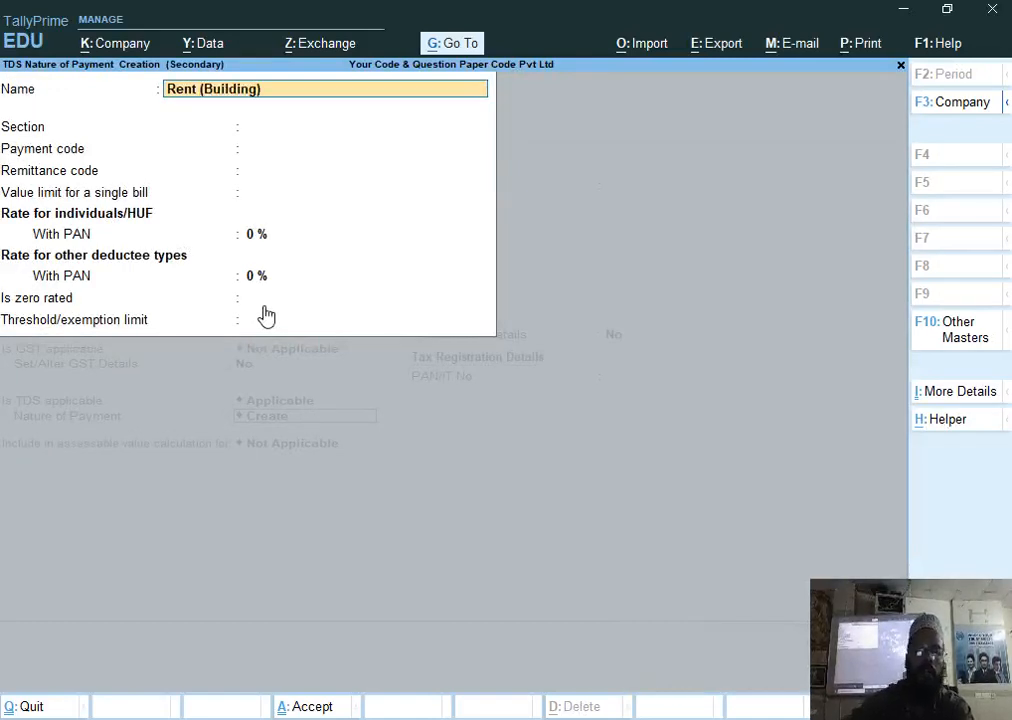
key(Return)
text(194i)
key(Return)
key(Return)
key(Return)
key(Return)
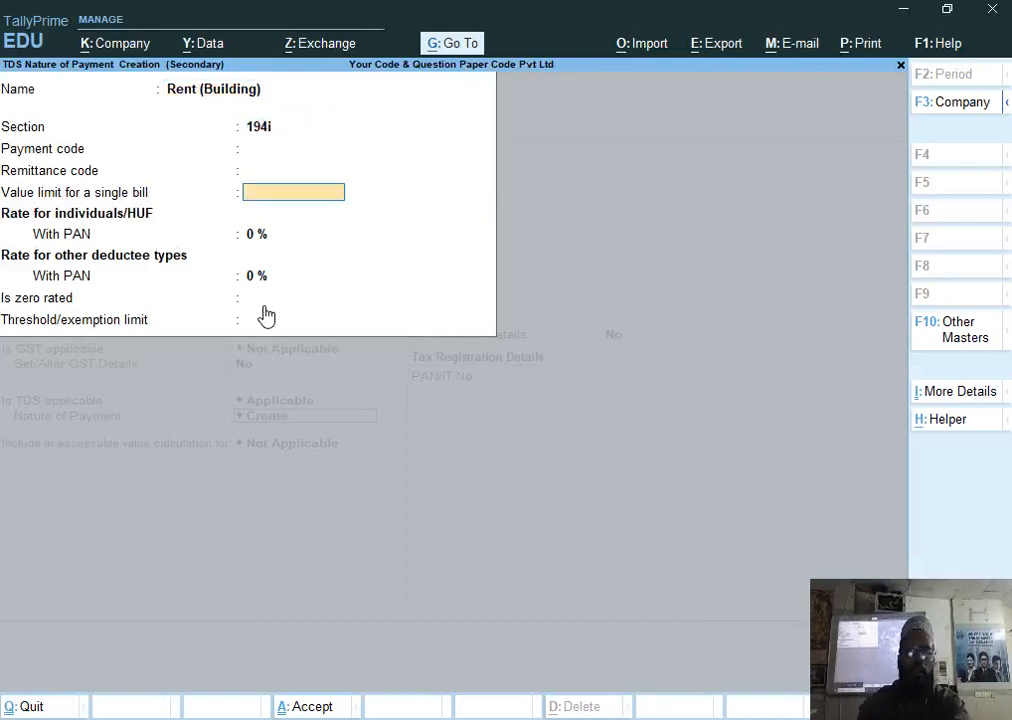
Set both with-PAN rates to 10% and the exemption limit to 180000, and save the nature of payment and the Rent ledger.
text(10)
key(Return)
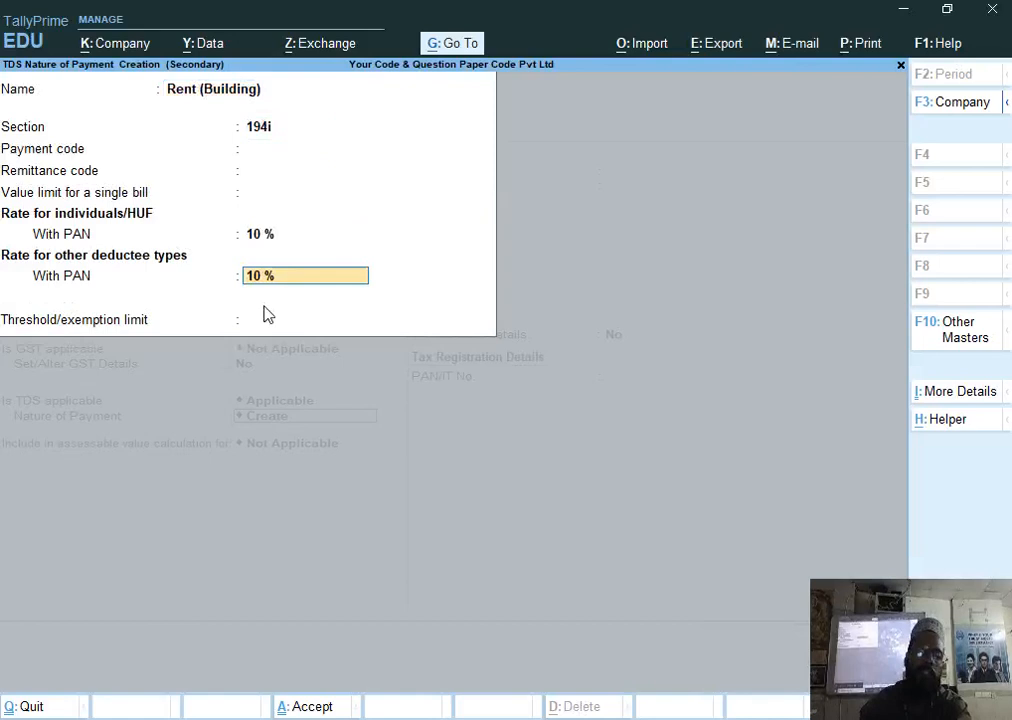
key(Return)
text(180000)
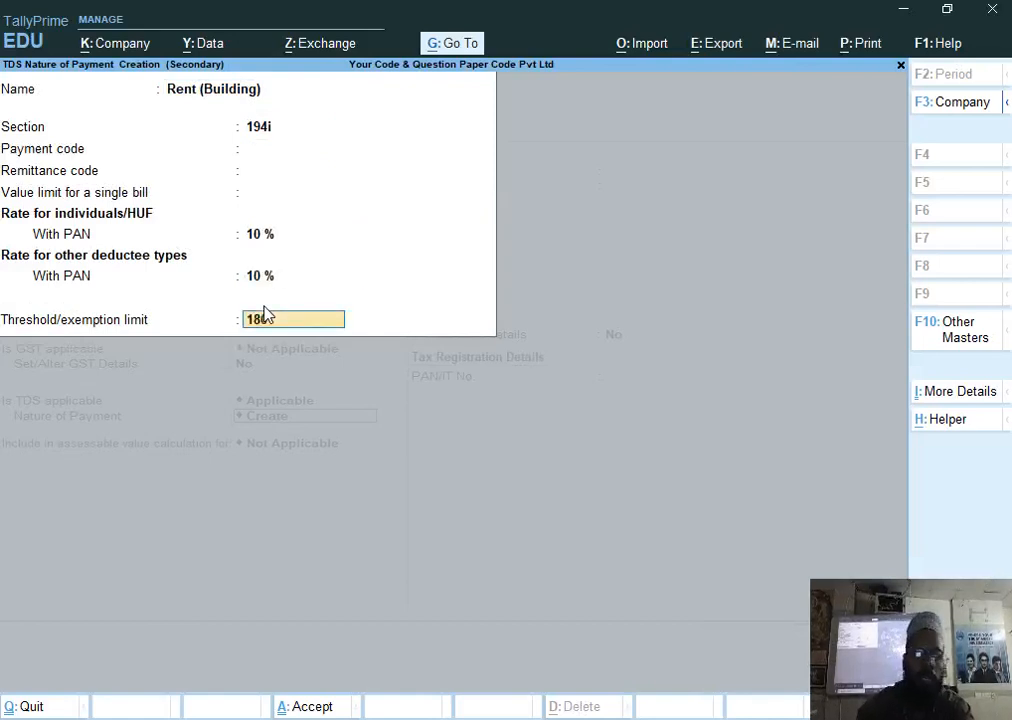
key(Return)
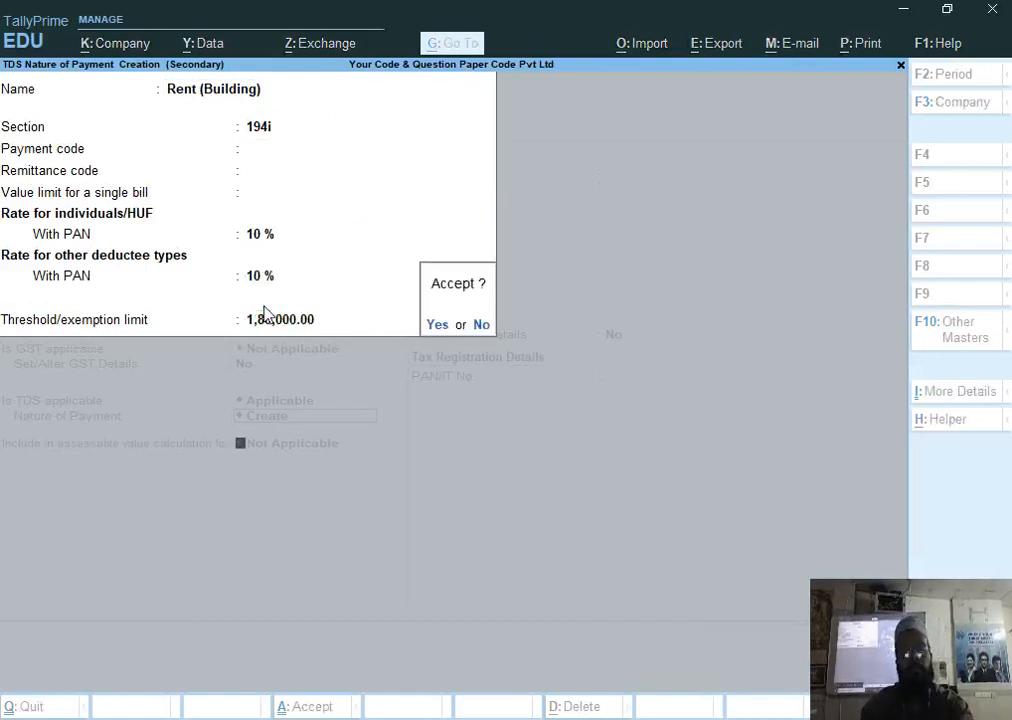
key(Return)
key(Return)
key(Return)
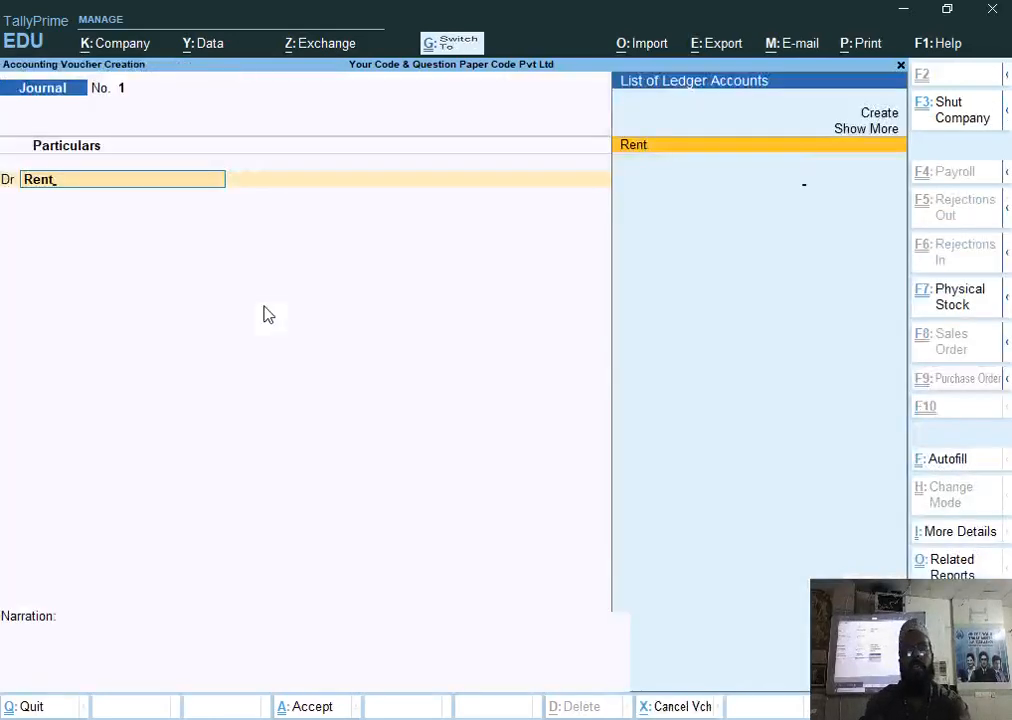
Debit the Rent ledger with 195000 and start a credit line in the journal voucher.
key(Return)
text(195000)
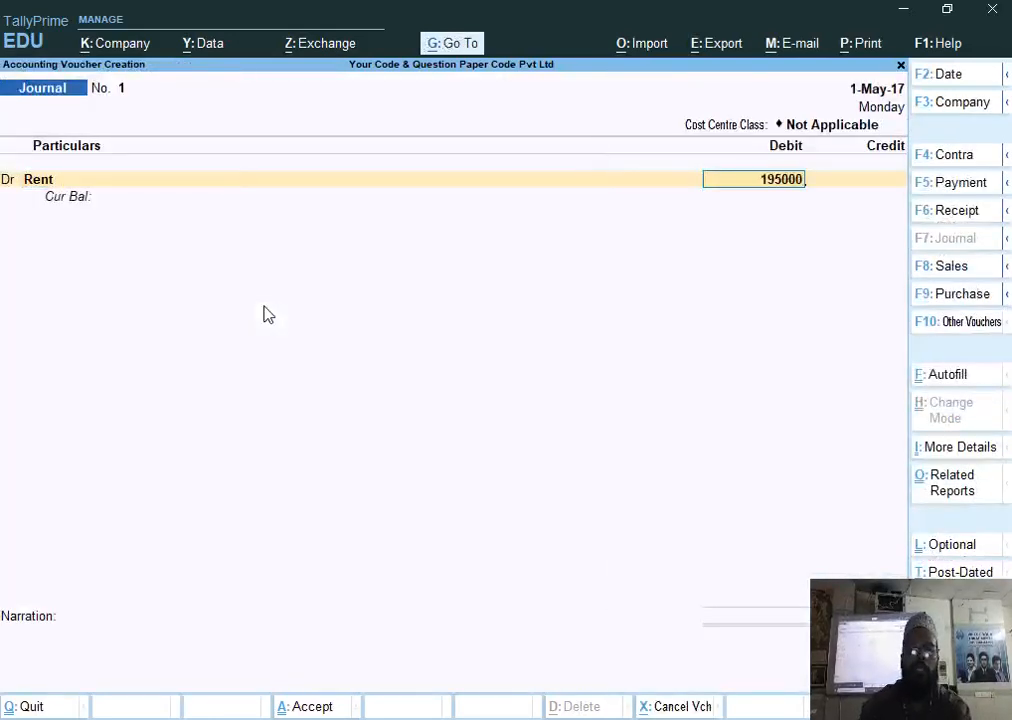
key(Return)
key(c)
key(Return)
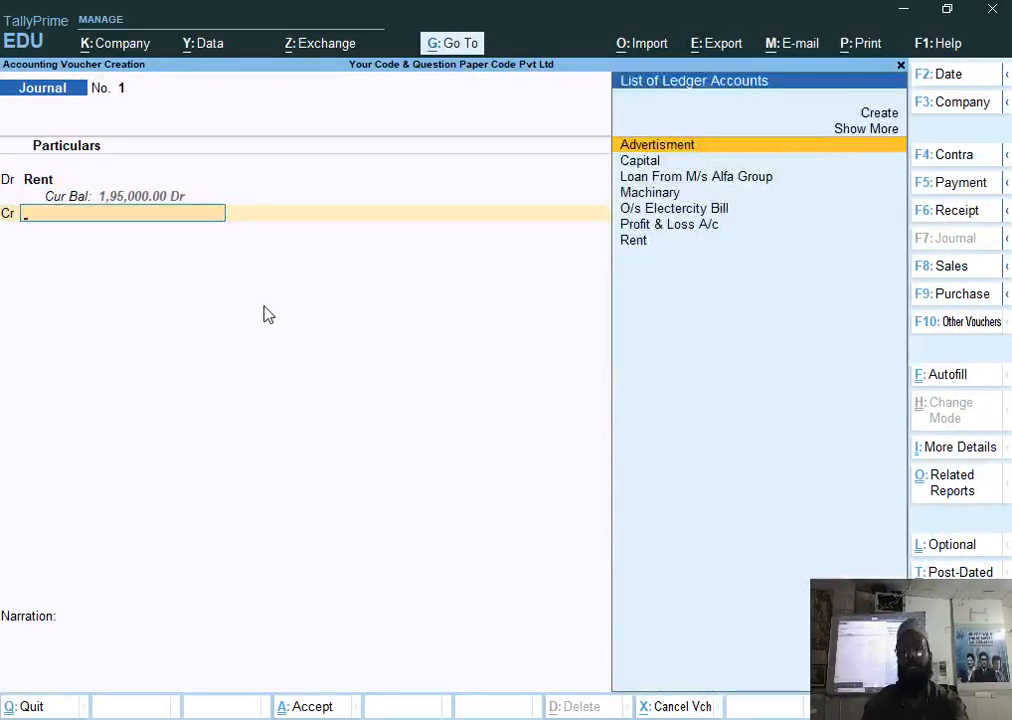
Create a Sharma Group & Co. ledger under Sundry Creditors, keeping the bill-by-bill and cost centre defaults.
key(alt+c)
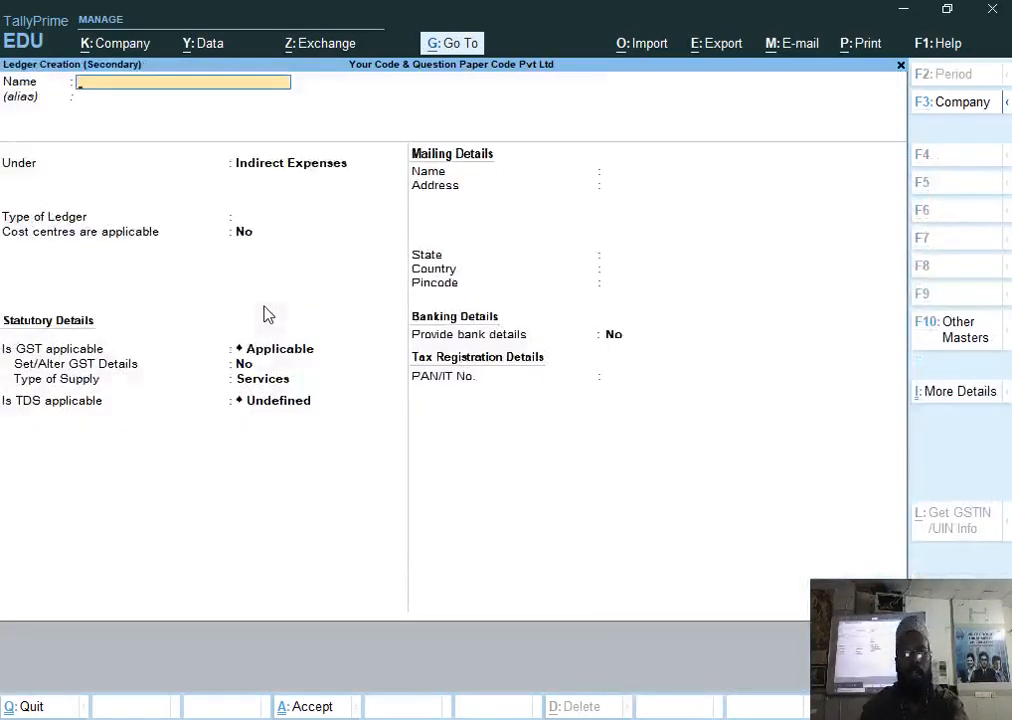
text(Sharma)
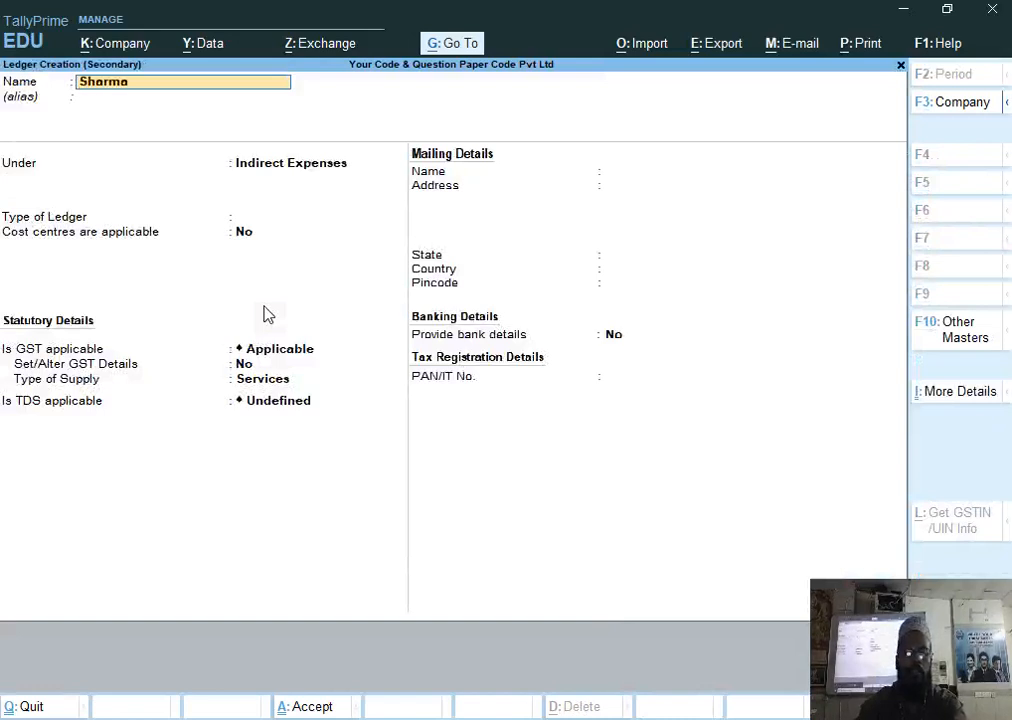
text( Group & Co)
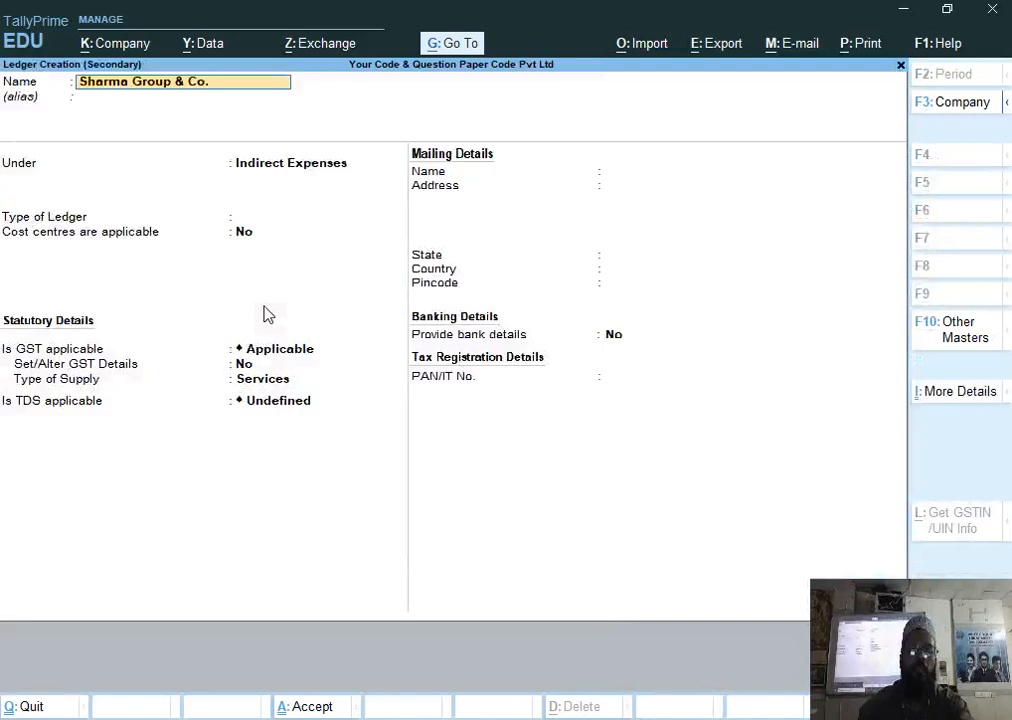
text(.)
key(Return)
key(Return)
text(S)
key(Down)
key(Down)
key(Down)
key(Return)
key(Return)
key(Return)
key(Return)
Make the creditor TDS deductible as Company - Resident, with TDS deducted in the same voucher and no advanced TDS entries.
text(y)
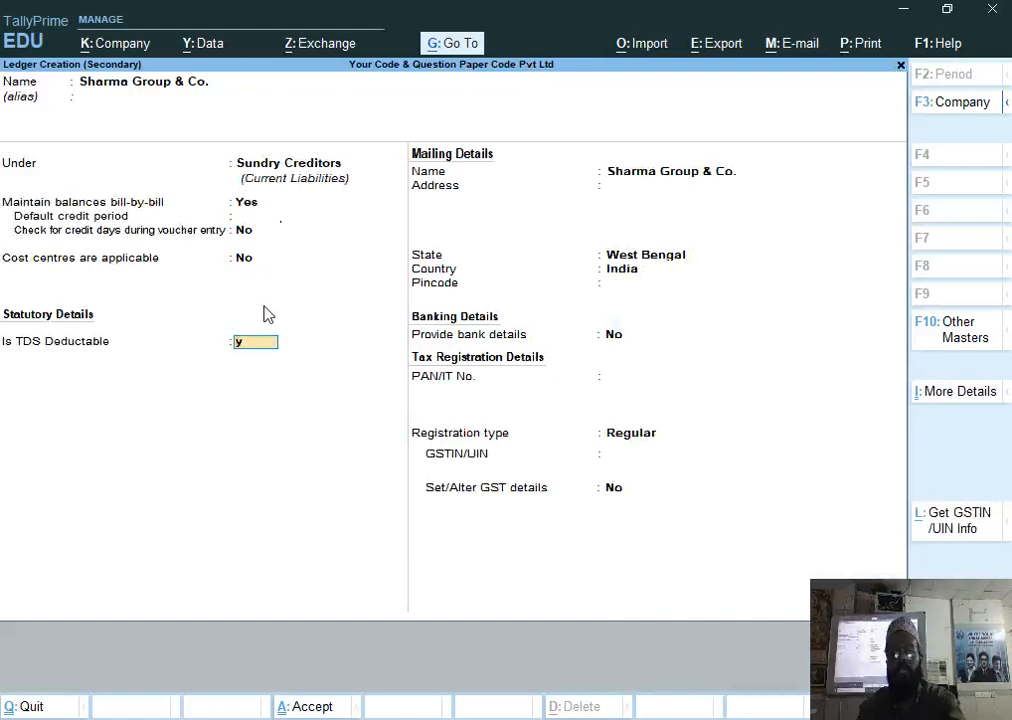
key(Return)
key(Down)
key(Down)
key(Down)
key(Down)
key(Down)
key(Down)
key(Down)
key(Down)
key(Down)
key(Down)
key(Down)
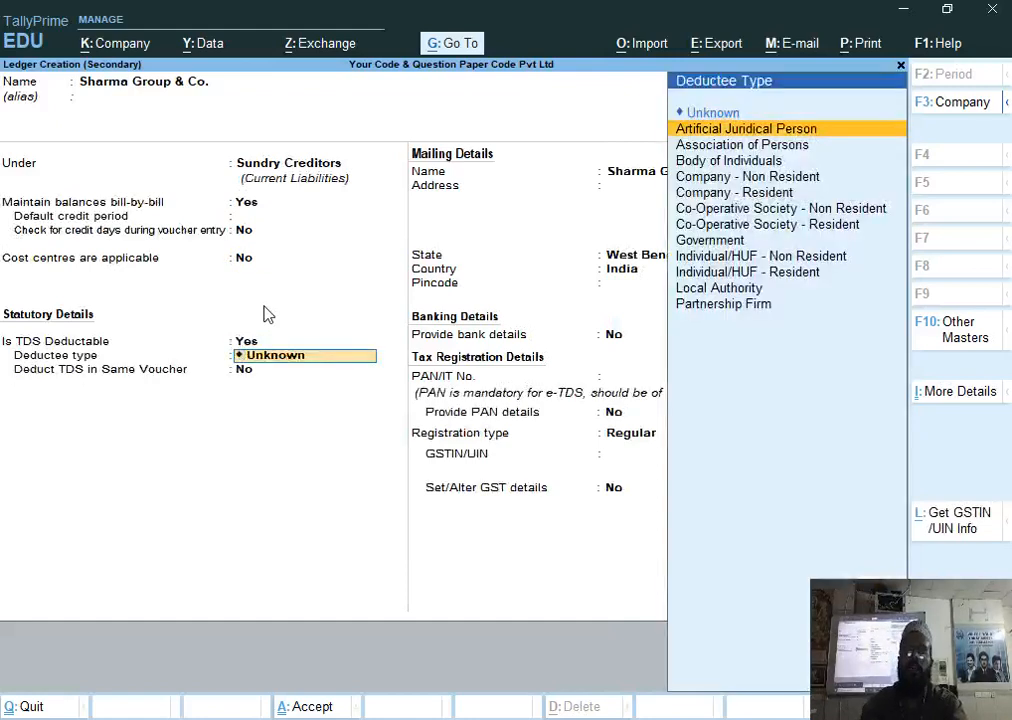
key(Up)
key(Up)
key(Up)
key(Up)
key(Up)
key(Up)
key(Up)
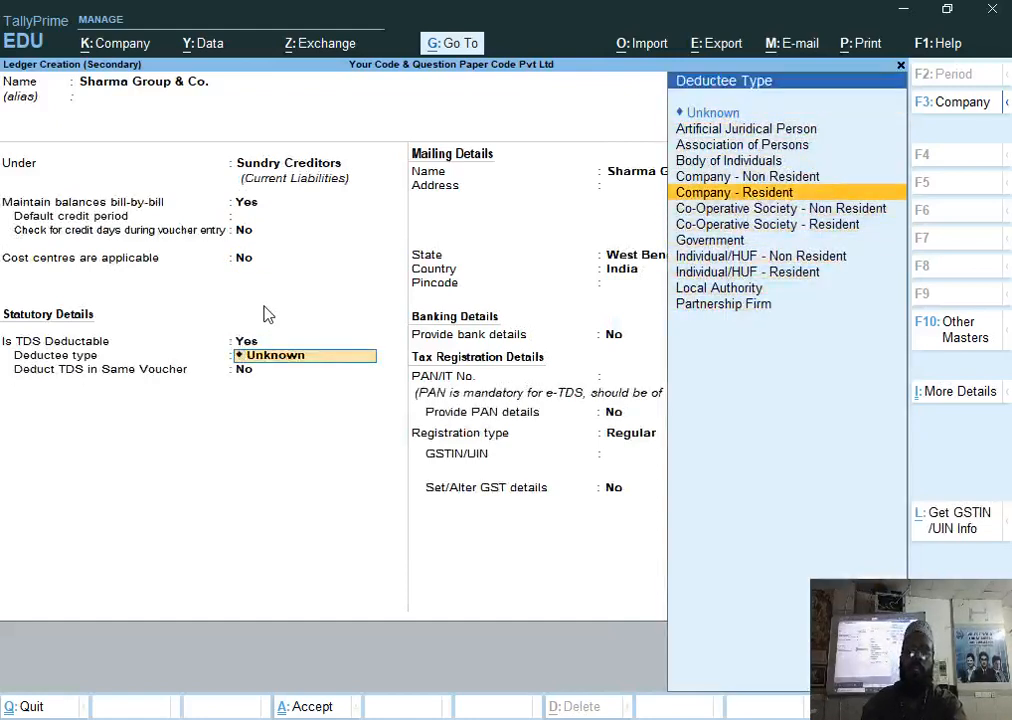
key(Return)
key(Return)
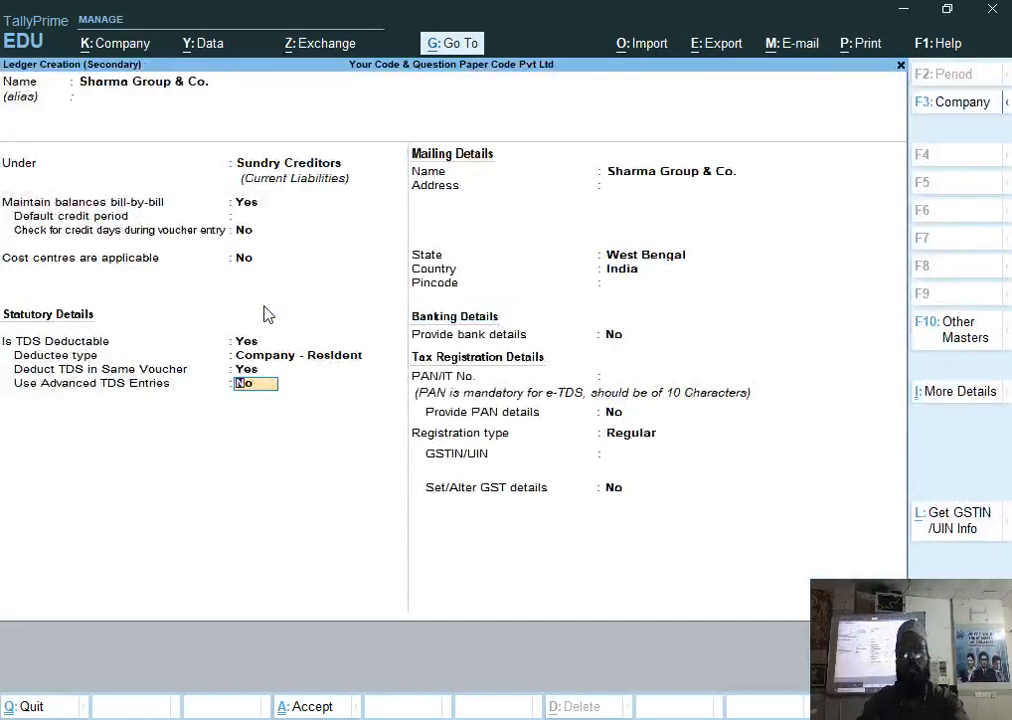
key(Return)
Copy the creditor's street address from the money receipt PDF into the ledger's mailing details and add Kolkata below it.
key(Return)
key(alt+Tab)
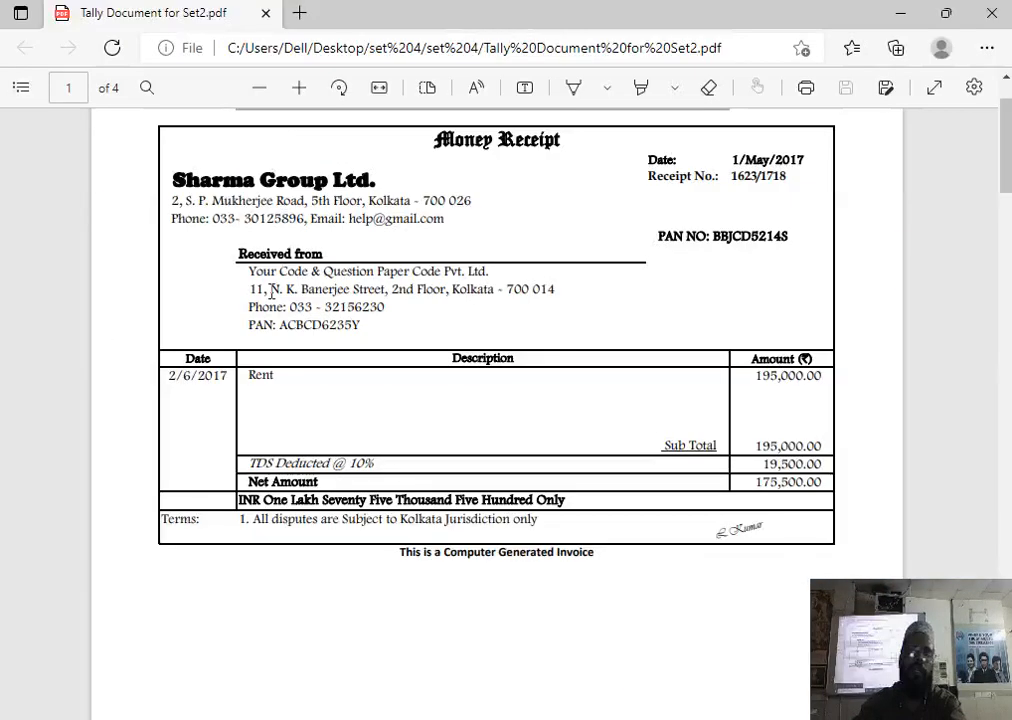
drag(166, 199, 363, 201)
key(ctrl+c)
key(alt+Tab)
key(ctrl+alt+v)
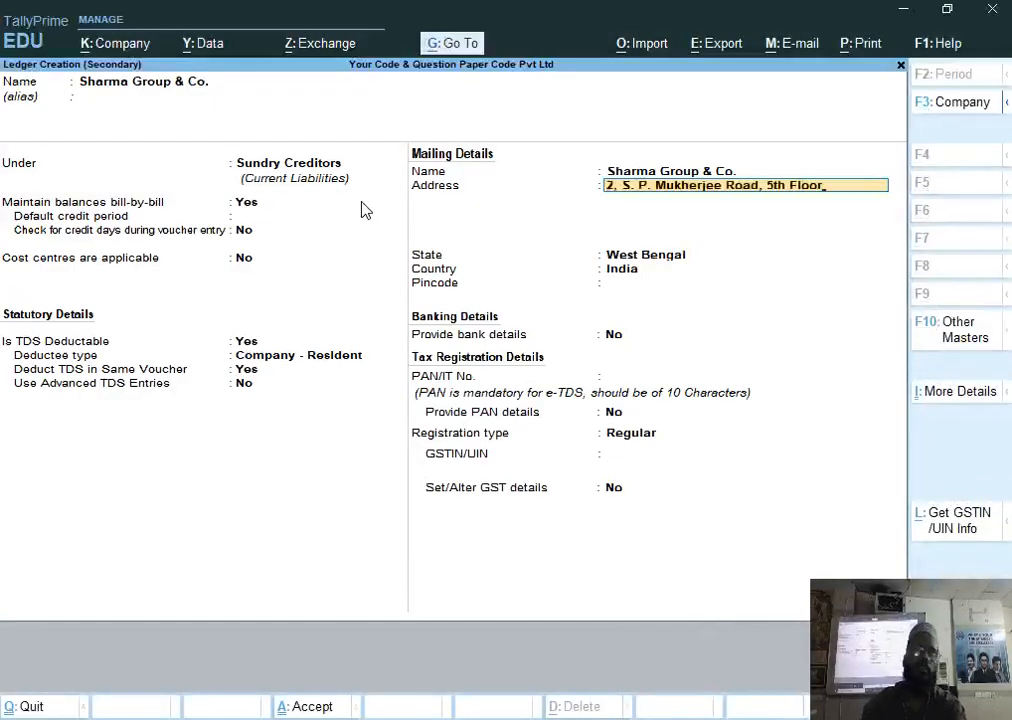
key(Return)
text(Kolkata)
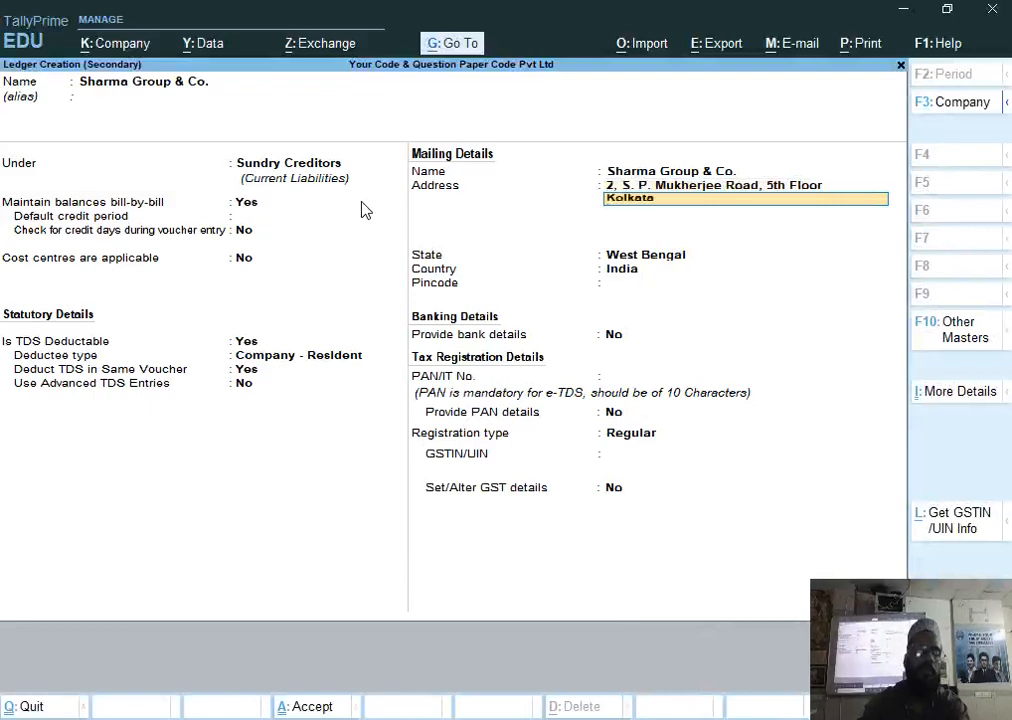
key(Return)
Keep the state and country and fill in the creditor's pincode from the money receipt.
key(Return)
key(Return)
key(Return)
key(alt+Tab)
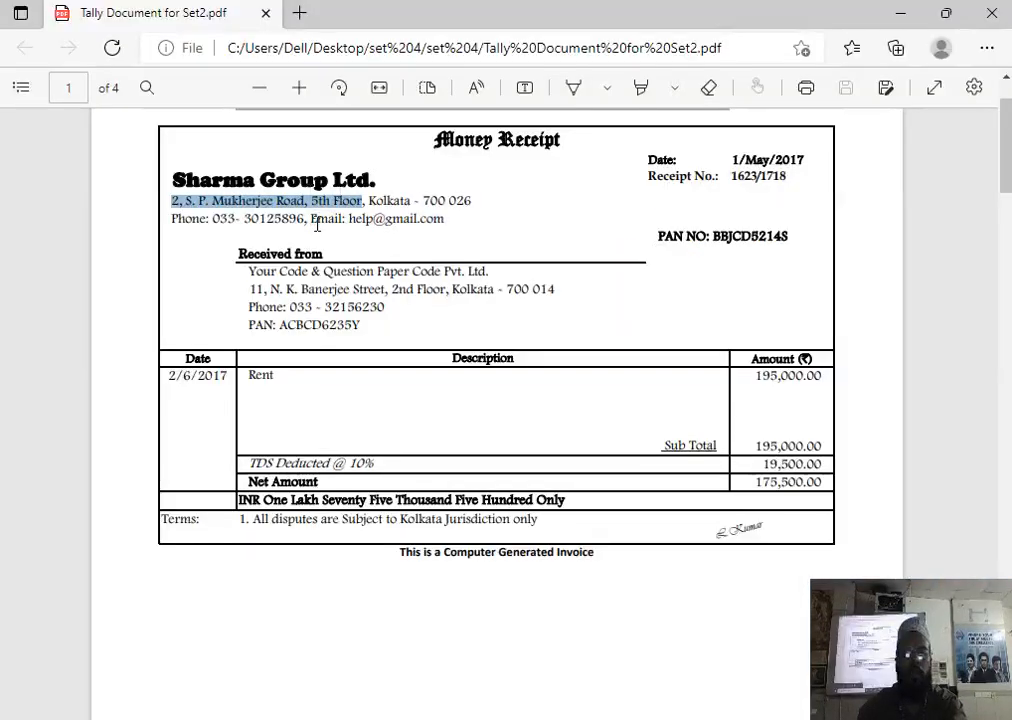
key(alt+Tab)
text(7)
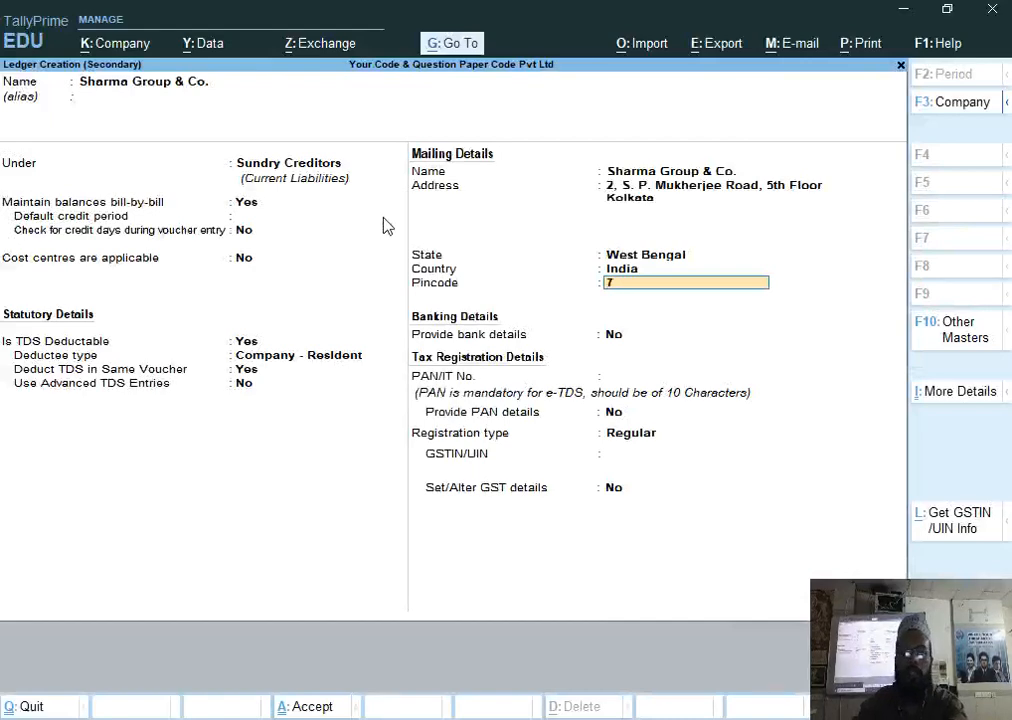
text(00026)
key(Return)
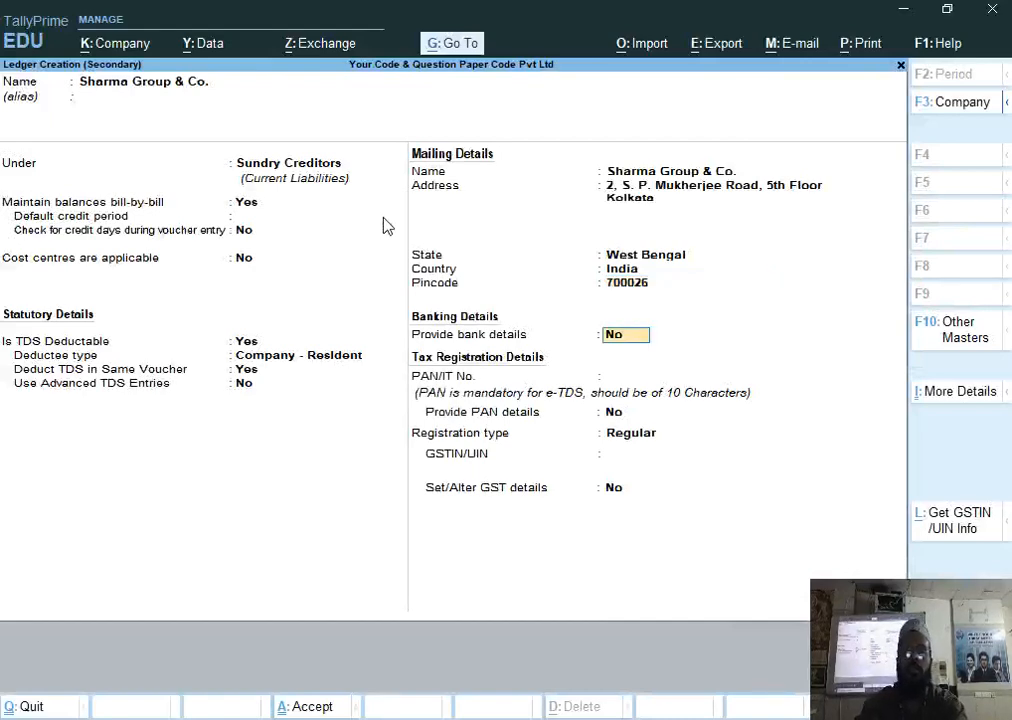
Skip the bank details and copy the creditor's PAN from the money receipt into the ledger's tax registration details.
key(Return)
key(alt+Tab)
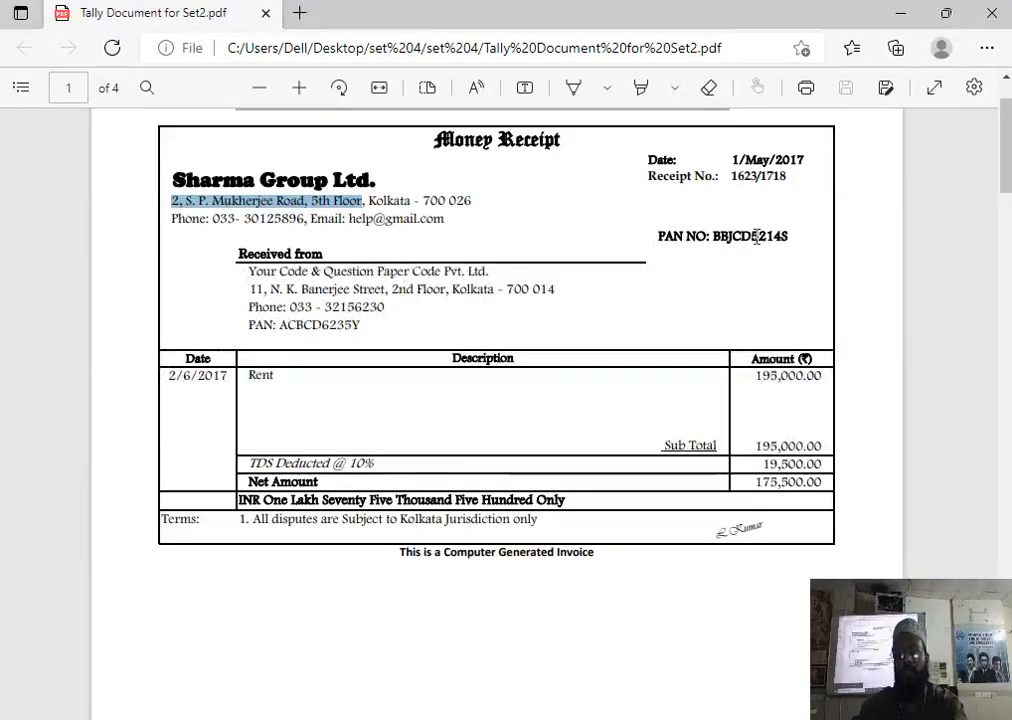
double_click(750, 236)
key(ctrl+c)
key(alt+Tab)
key(ctrl+v)
key(Return)
key(Return)
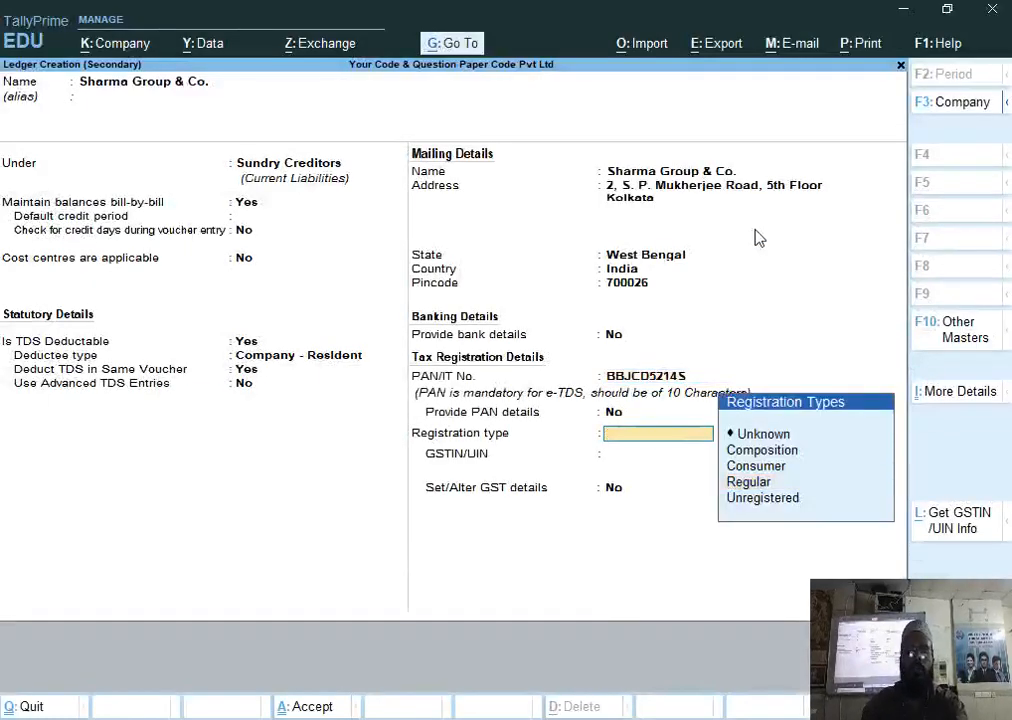
Choose the creditor's GST registration type and save the Sharma Group & Co. ledger.
key(Down)
key(Down)
key(Down)
key(Down)
key(Return)
key(Return)
key(Return)
Finish the creditor ledger, look up the receipt number in the money receipt PDF and record the 1,95,000 credit as new reference 1623.
key(Return)
key(Return)
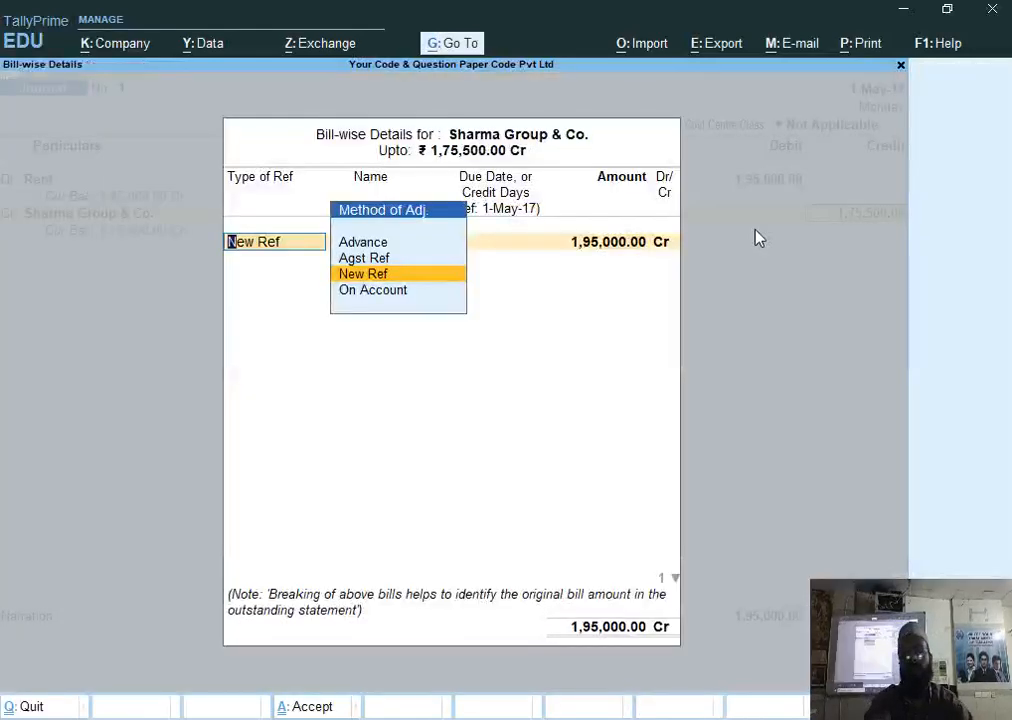
key(Return)
key(alt+Tab)
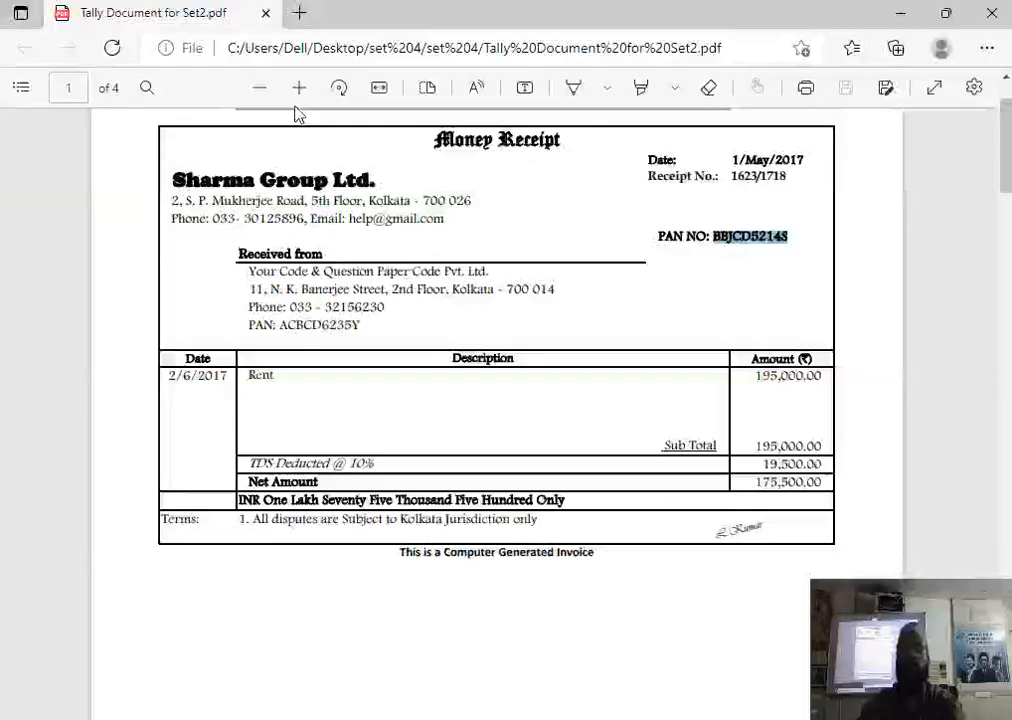
double_click(752, 174)
triple_click(754, 171)
click(769, 193)
drag(736, 180, 813, 175)
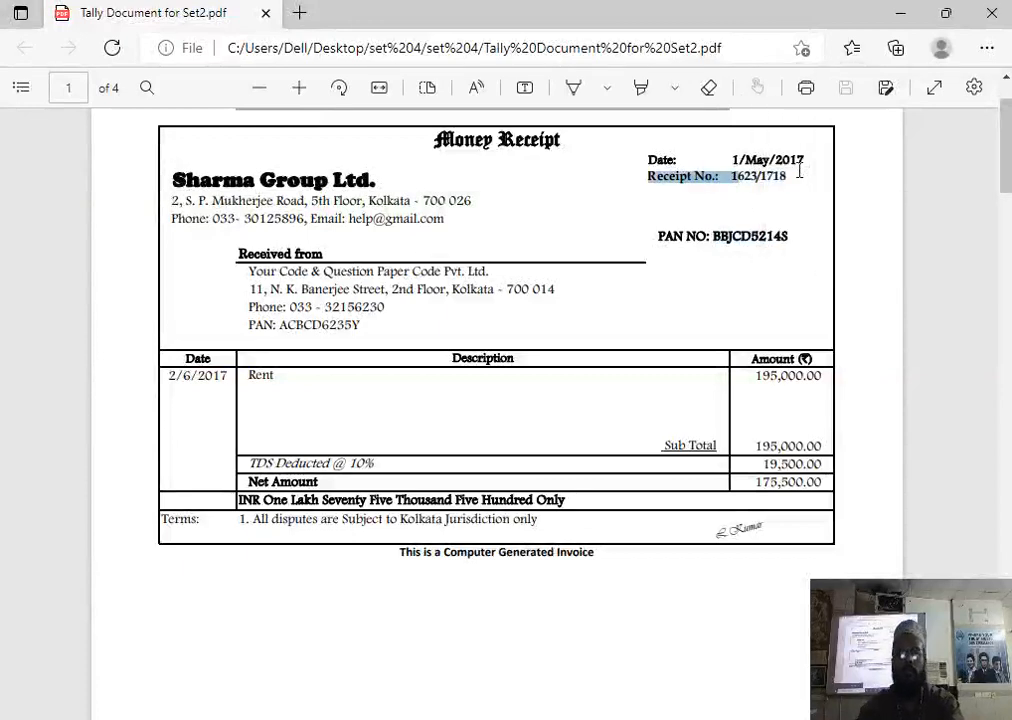
double_click(776, 177)
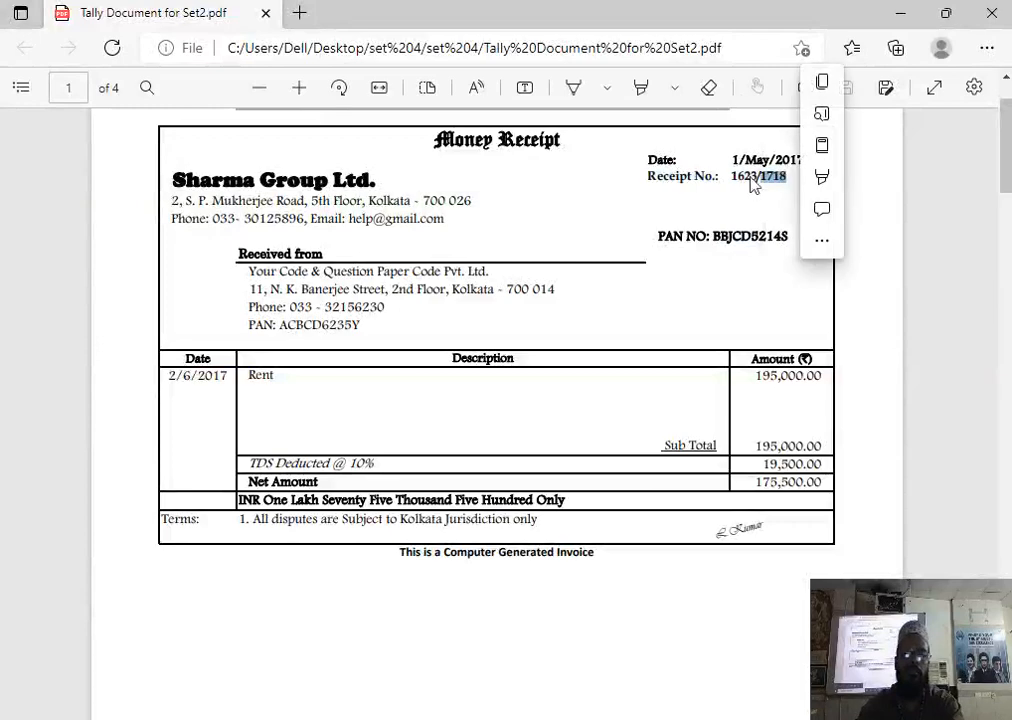
double_click(741, 177)
double_click(741, 177)
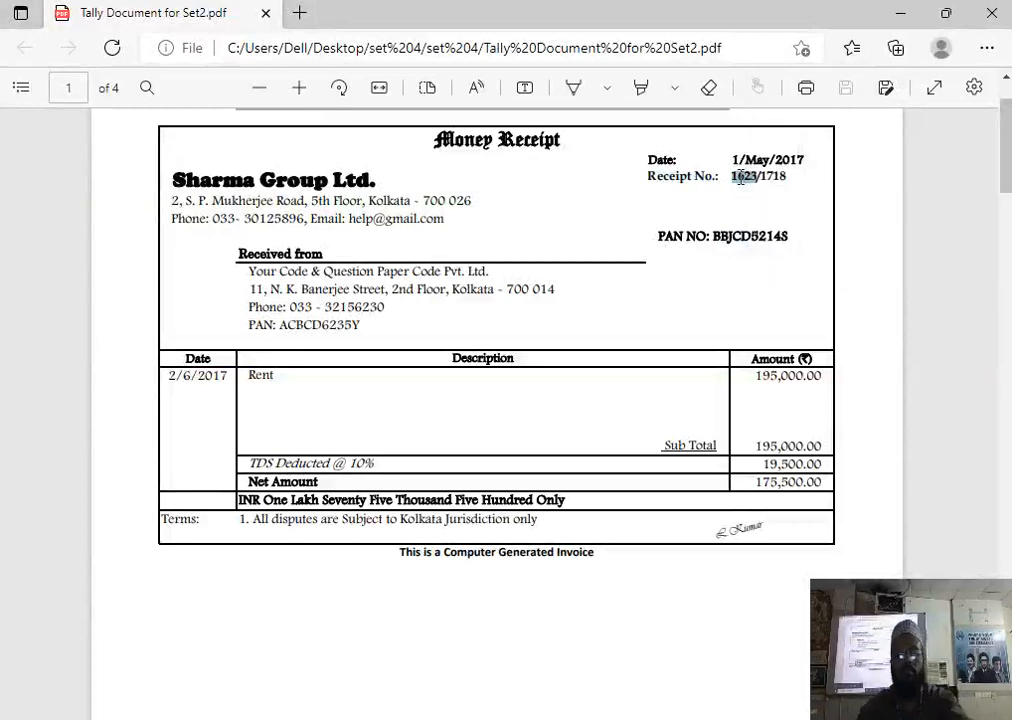
key(alt+Tab)
text(1623)
key(Return)
key(Return)
key(Return)
key(Return)
Add a second new bill reference named 1 for the 19,500 TDS debit of Sharma Group & Co.
key(Return)
text(1)
key(Return)
key(Return)
key(Return)
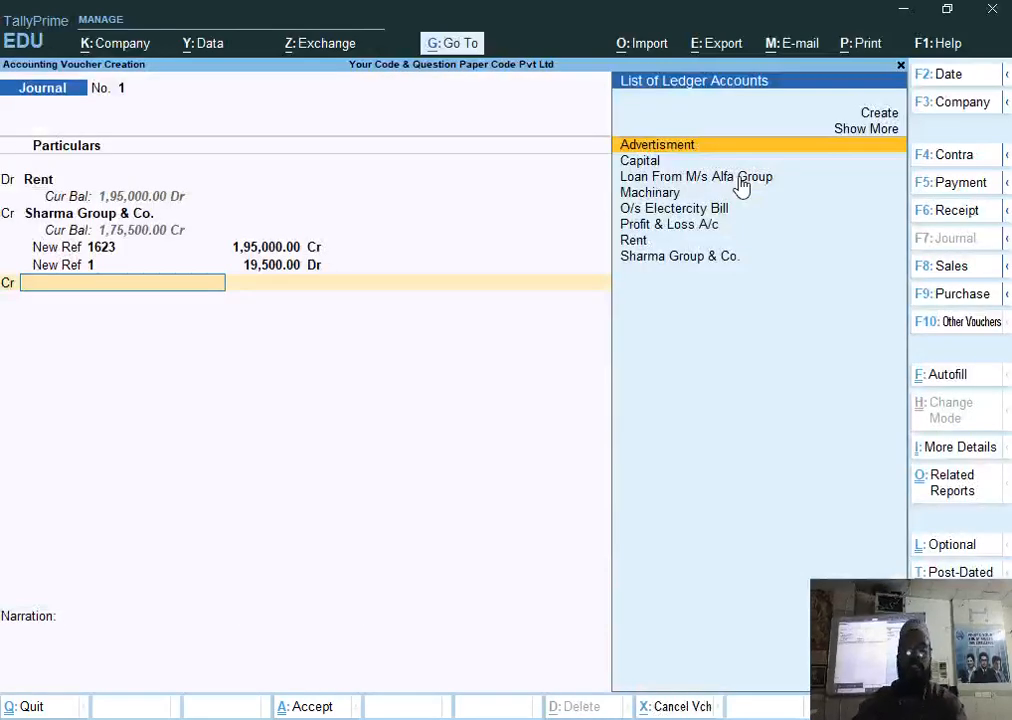
Create a ledger named Tds from the journal's next credit line and place it under Duties & Taxes.
key(alt+c)
text(Tds)
key(Return)
key(Return)
text(D)
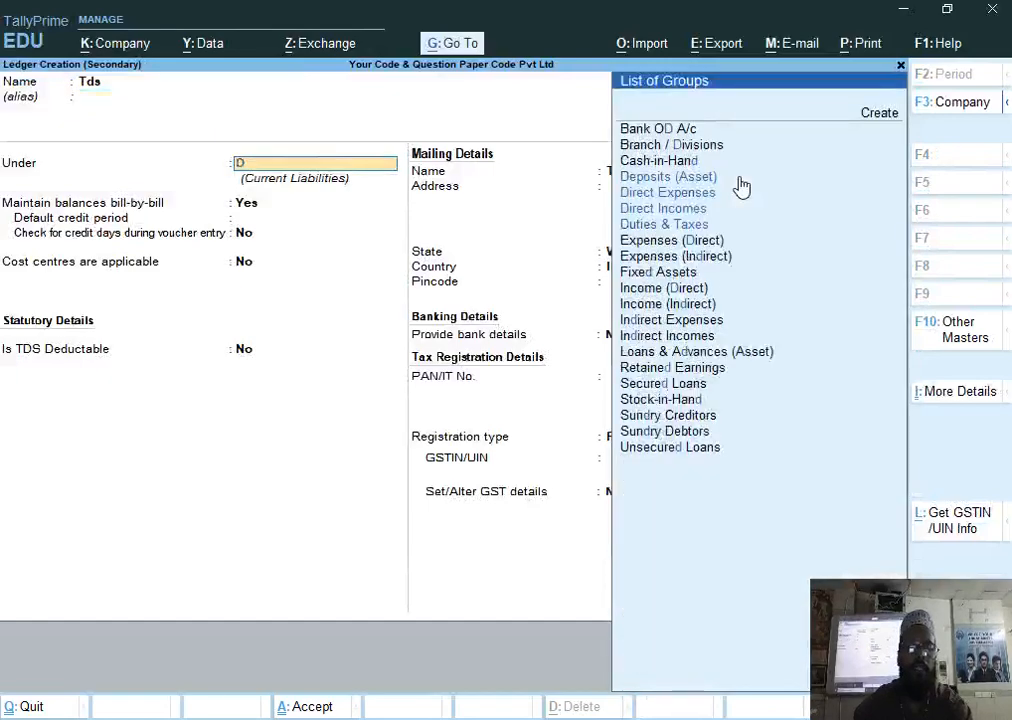
key(Down)
key(Down)
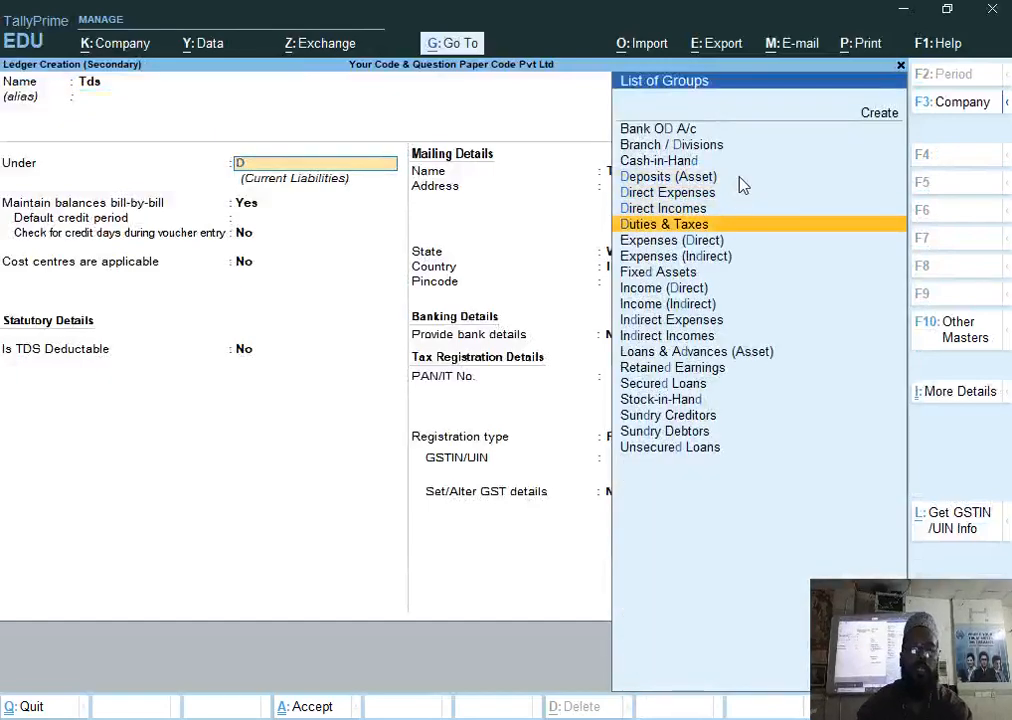
key(Return)
Set the Tds ledger's type of duty/tax to TDS, keep its other defaults and save it.
key(Down)
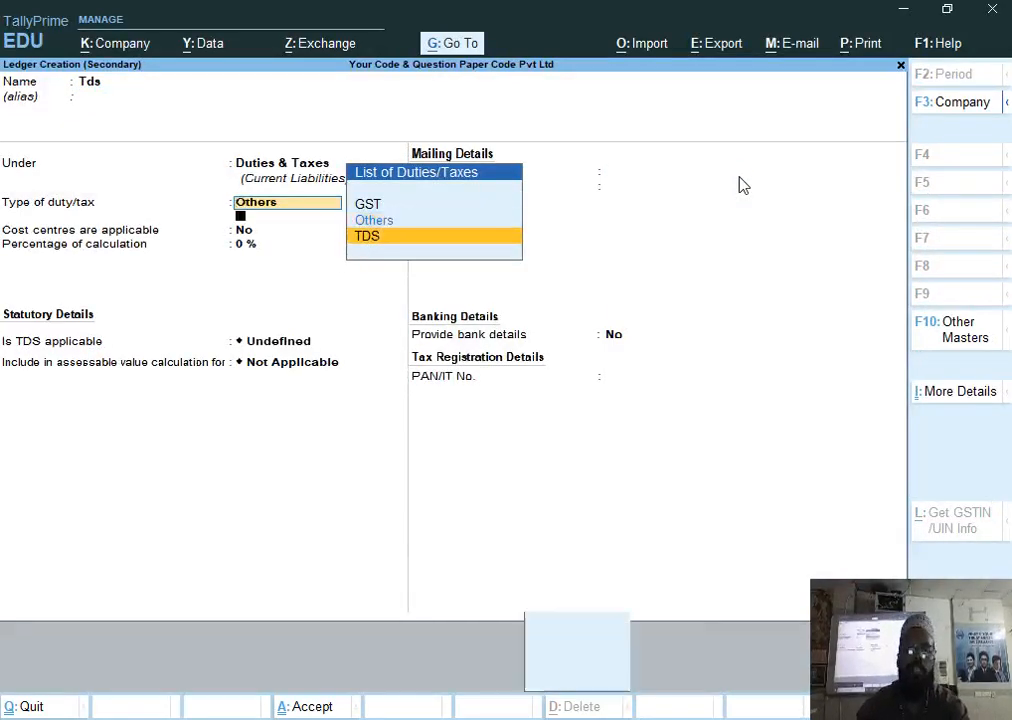
key(Return)
key(Return)
key(Return)
key(Return)
key(Return)
key(Return)
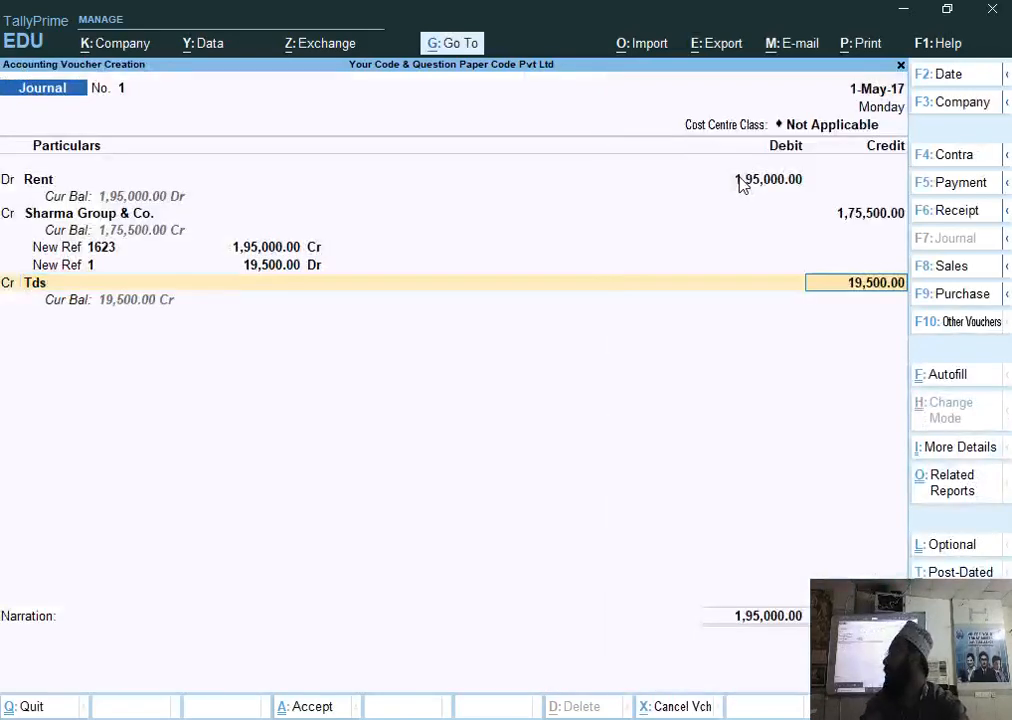
Accept the 19,500 credit to Tds, leave the narration empty and save the journal voucher.
key(Return)
key(Return)
key(Return)
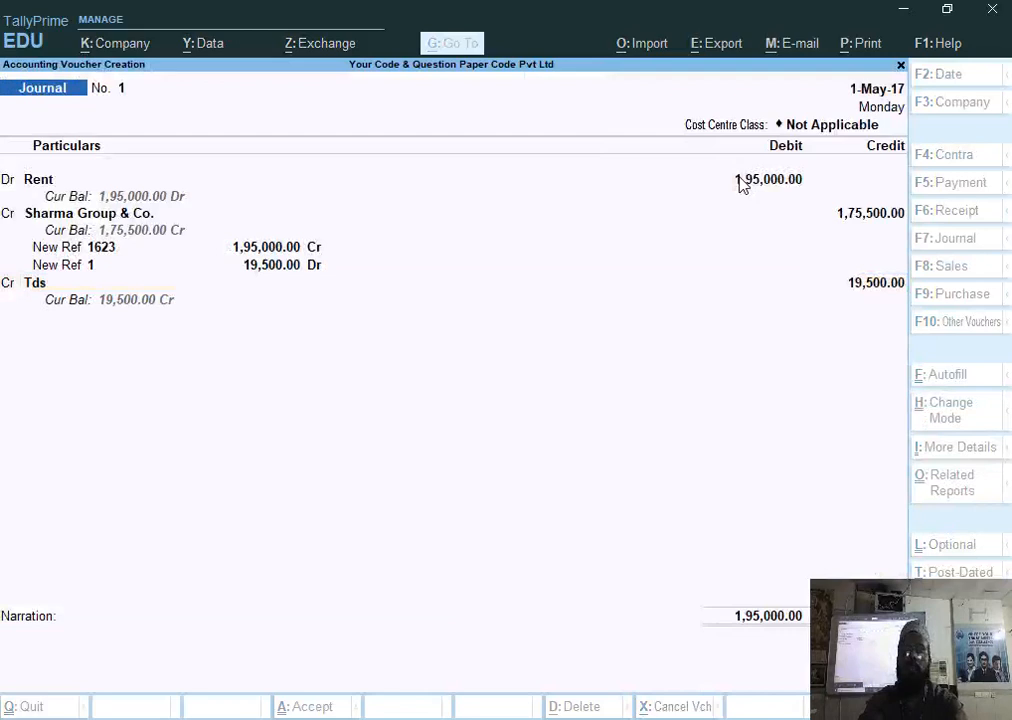
key(Return)
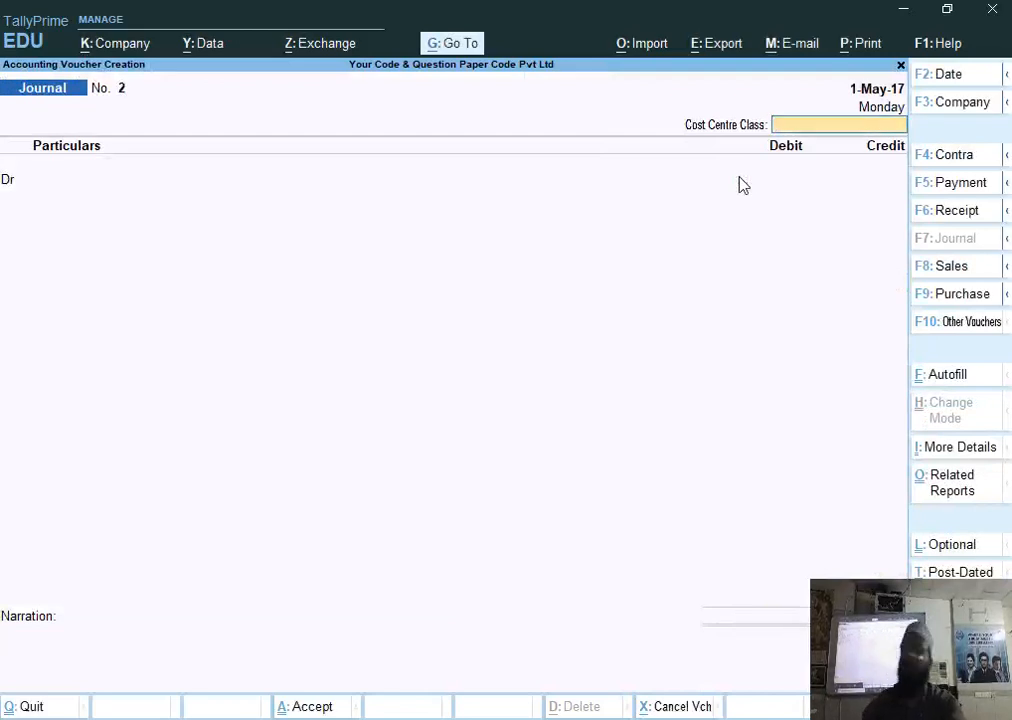
Start a payment voucher with the cost centre class left as Not Applicable.
key(F5)
key(Return)
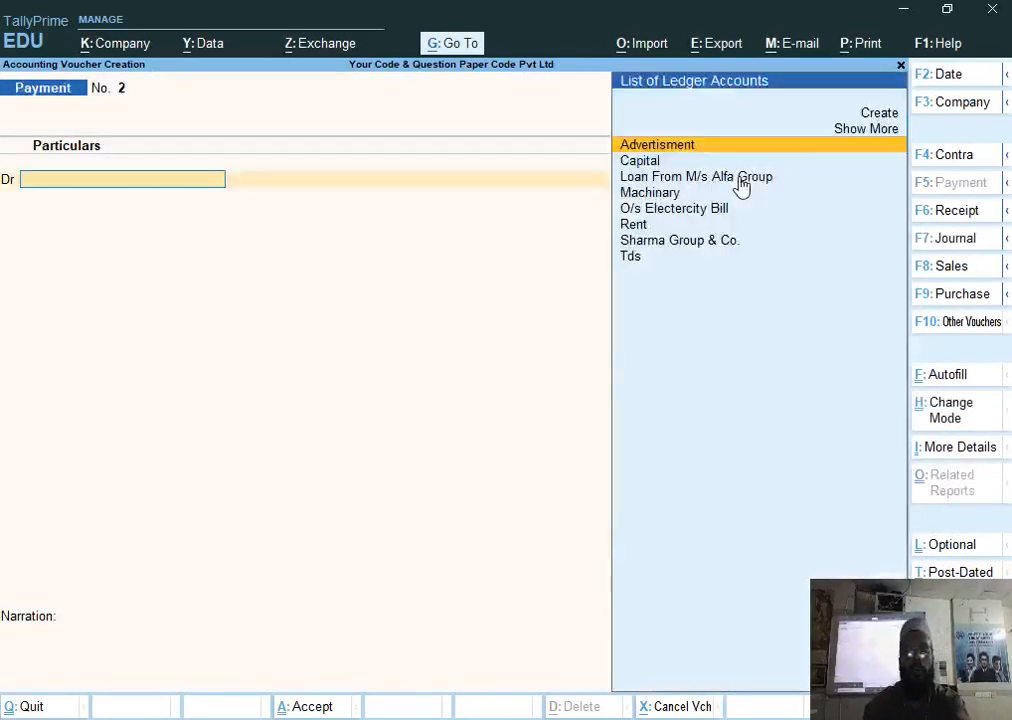
text(s a)
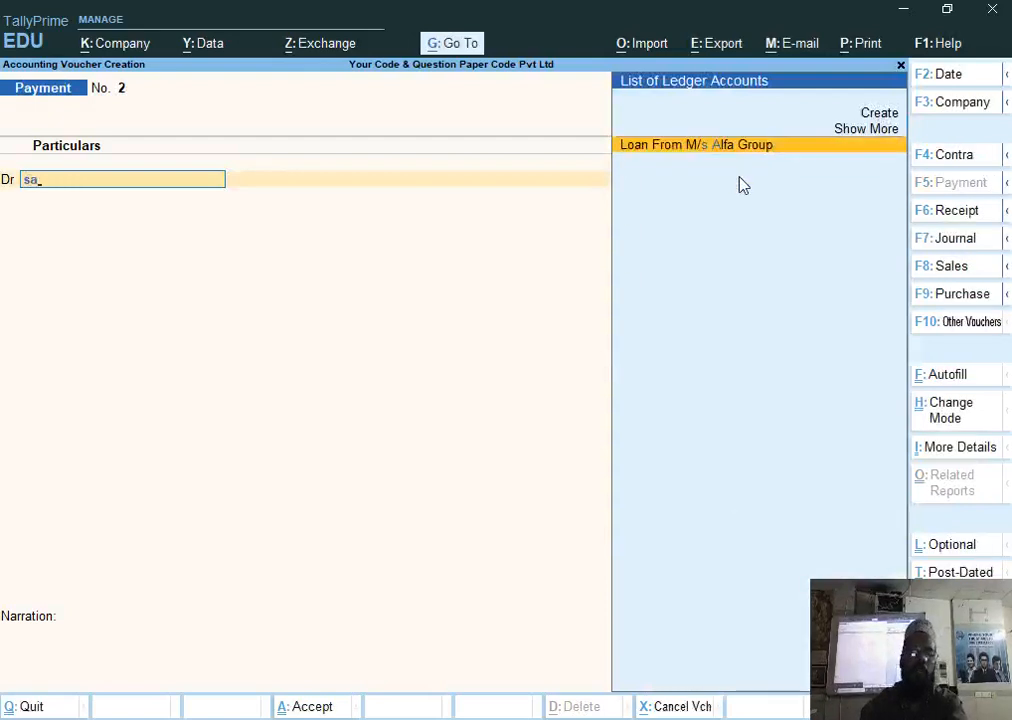
key(Return)
key(BackSpace)
key(Down)
key(Down)
key(Down)
key(Up)
key(Up)
key(Up)
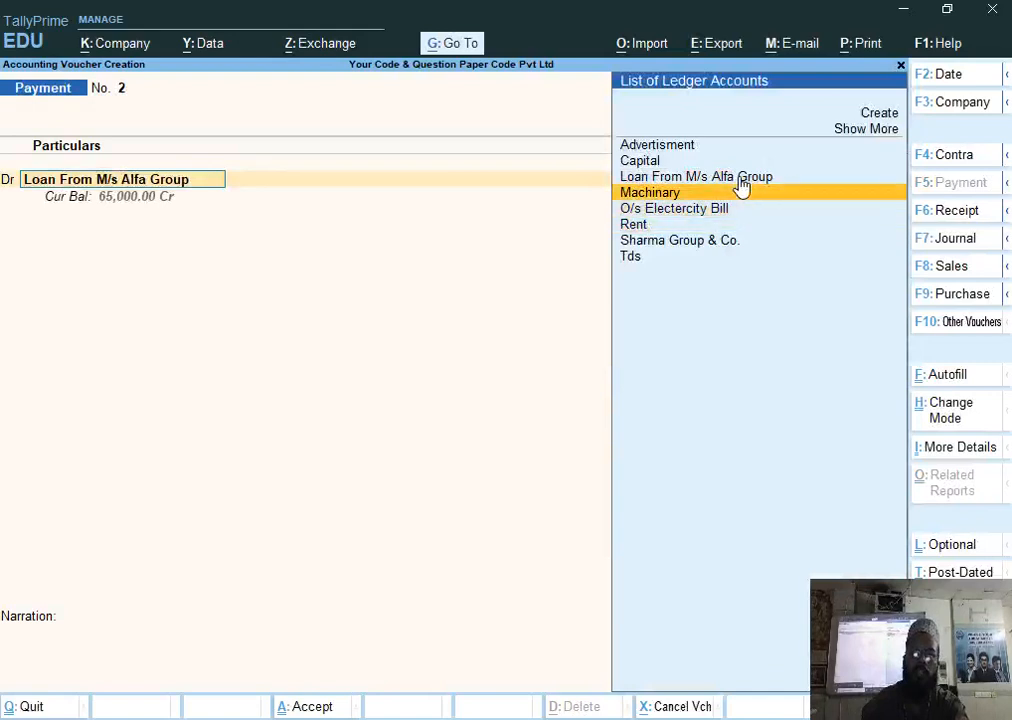
key(BackSpace)
key(BackSpace)
key(BackSpace)
key(BackSpace)
key(BackSpace)
key(BackSpace)
key(BackSpace)
key(BackSpace)
key(BackSpace)
key(BackSpace)
key(BackSpace)
key(BackSpace)
key(BackSpace)
key(BackSpace)
key(BackSpace)
key(BackSpace)
key(BackSpace)
key(BackSpace)
key(BackSpace)
key(BackSpace)
key(BackSpace)
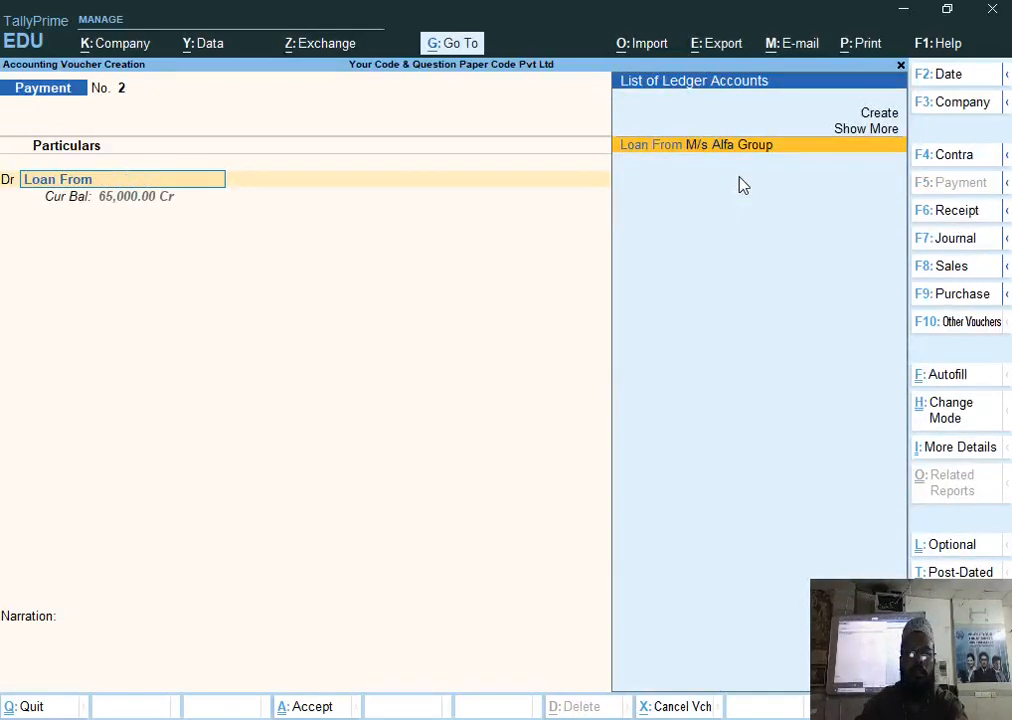
key(BackSpace)
key(BackSpace)
key(BackSpace)
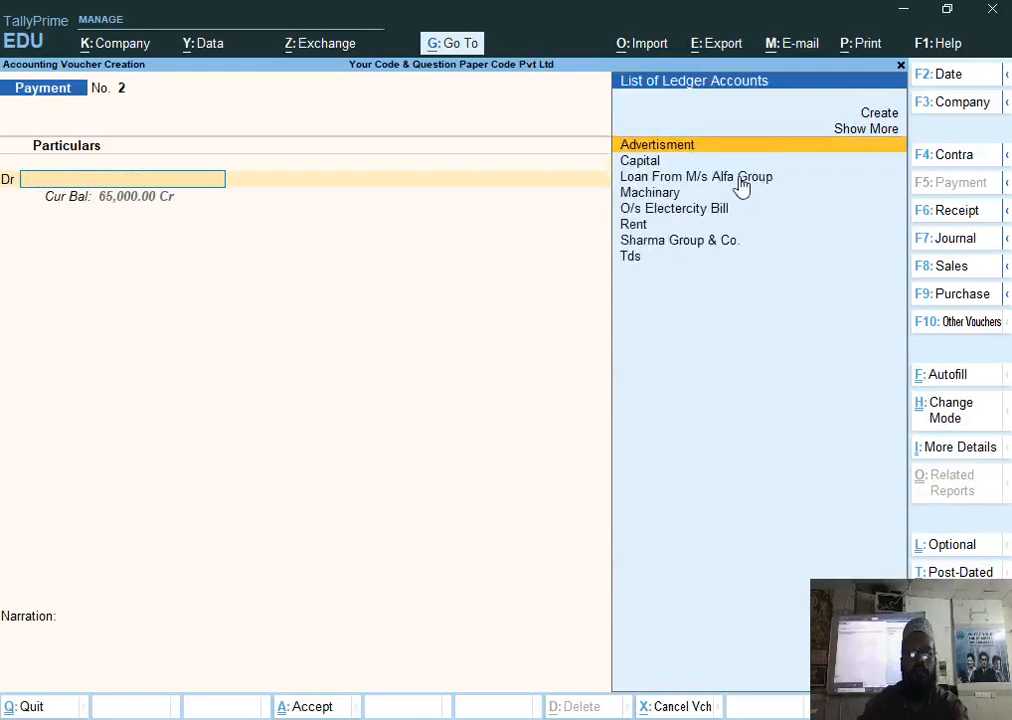
Debit Sharma Group & Co. with 1,75,500 in the payment voucher.
text(sh)
key(Return)
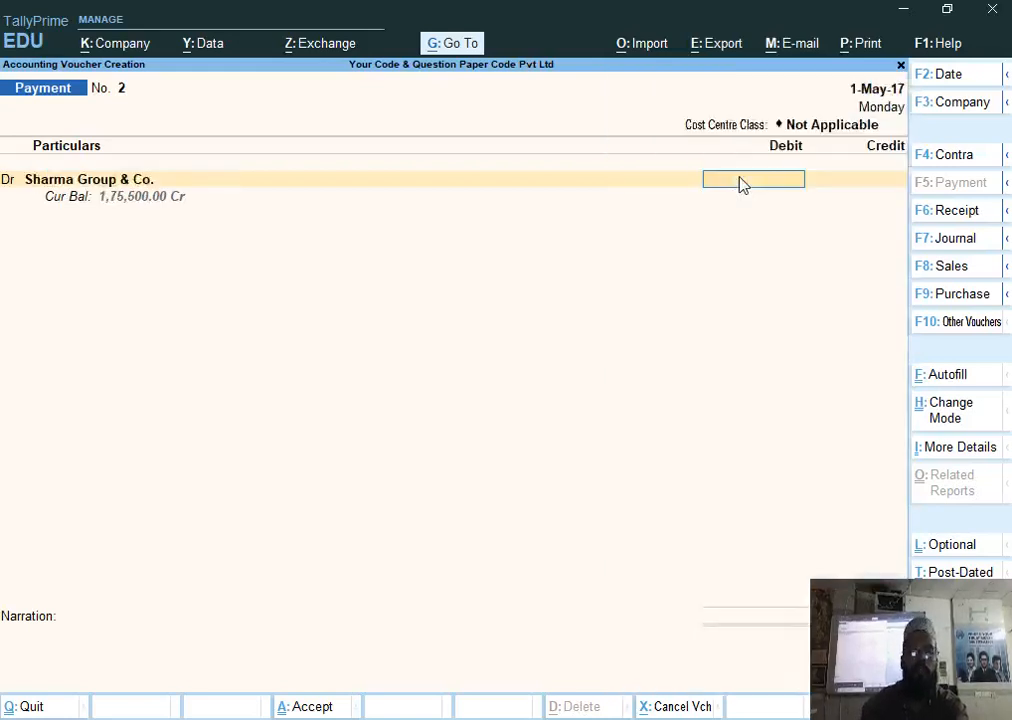
text(1,75,)
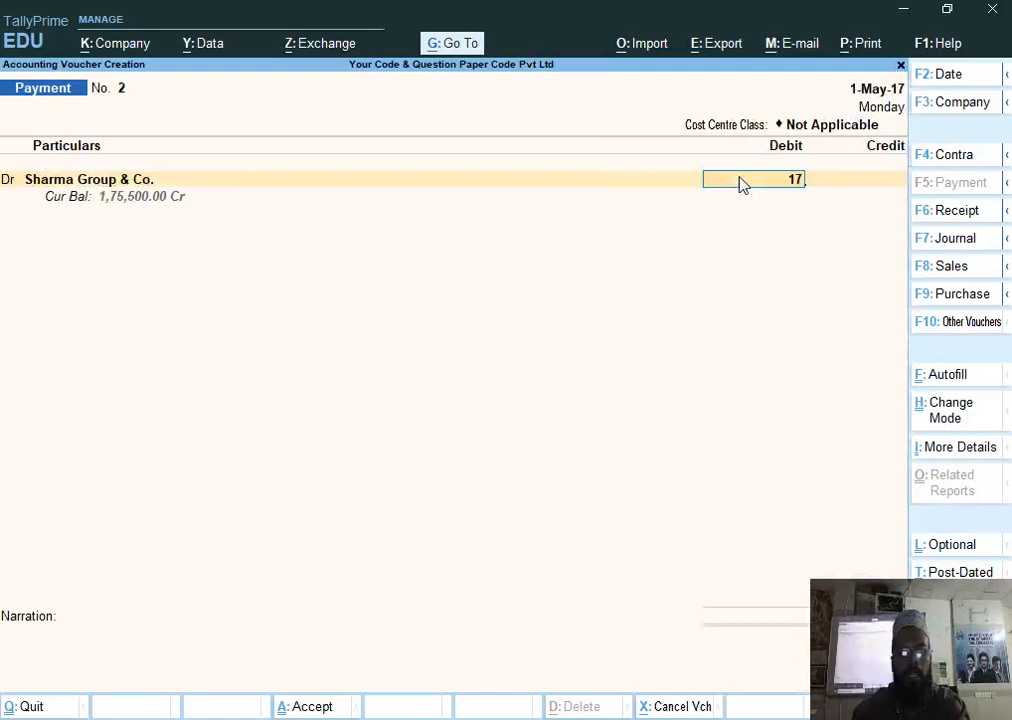
text(500)
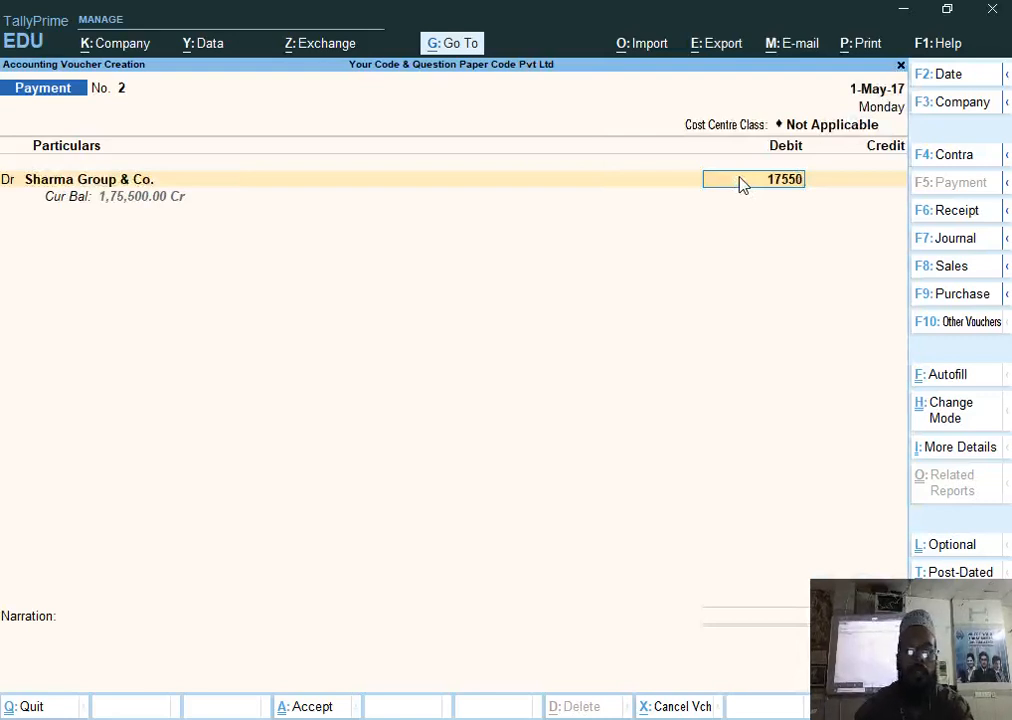
key(Return)
Allocate the payment against the existing references 1 (19,500 Cr) and 1623 (1,95,000 Dr).
key(Return)
key(Return)
key(Return)
key(Return)
key(Return)
key(Return)
key(Return)
key(Return)
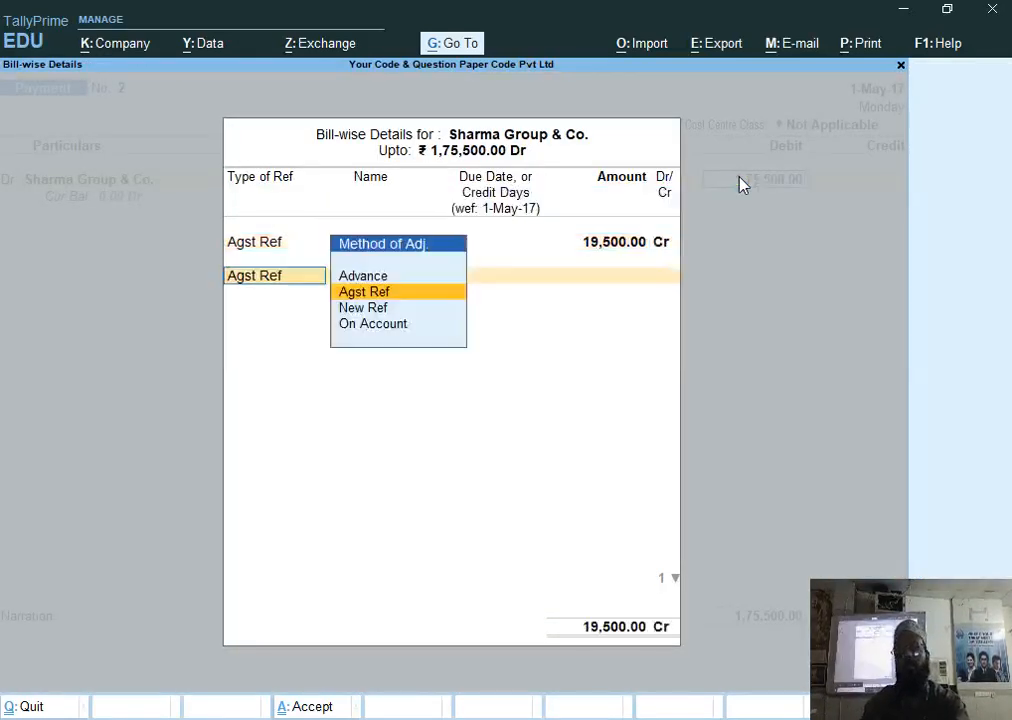
key(Return)
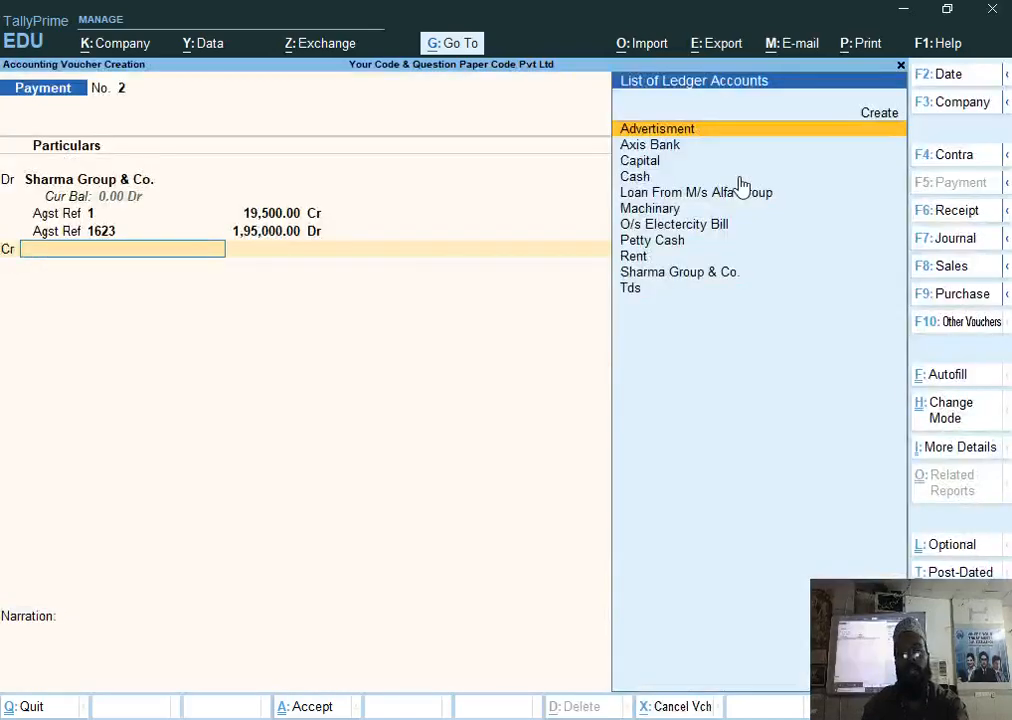
Credit Axis Bank with 1,75,500, leave the narration empty and save the payment voucher.
text(Ax)
key(Return)
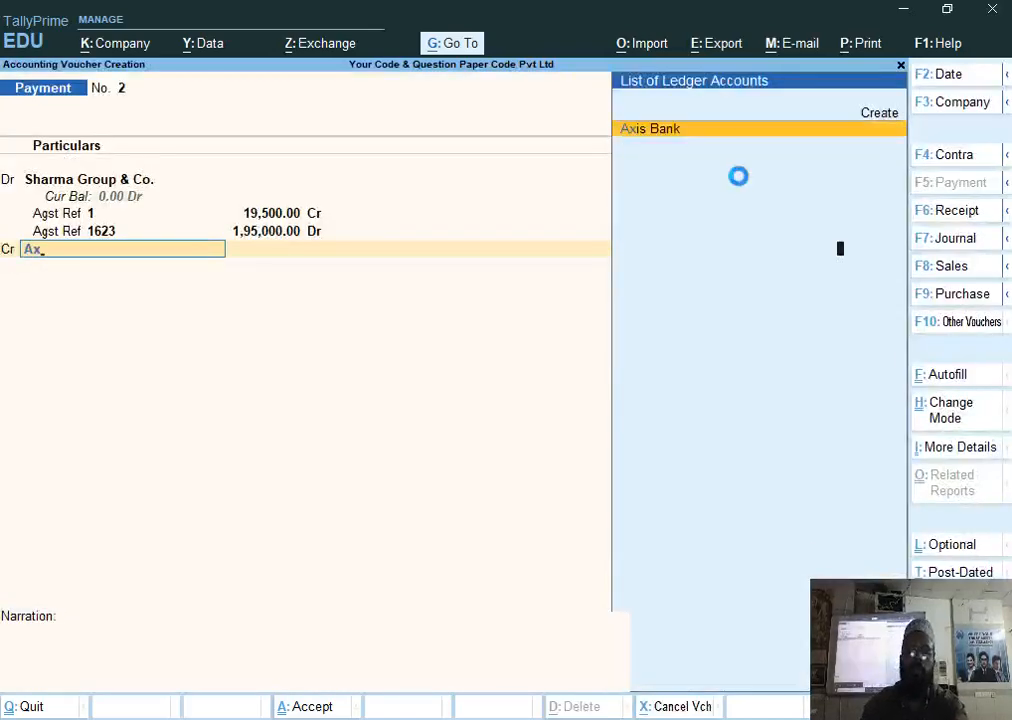
key(Return)
key(Return)
key(Return)
key(Return)
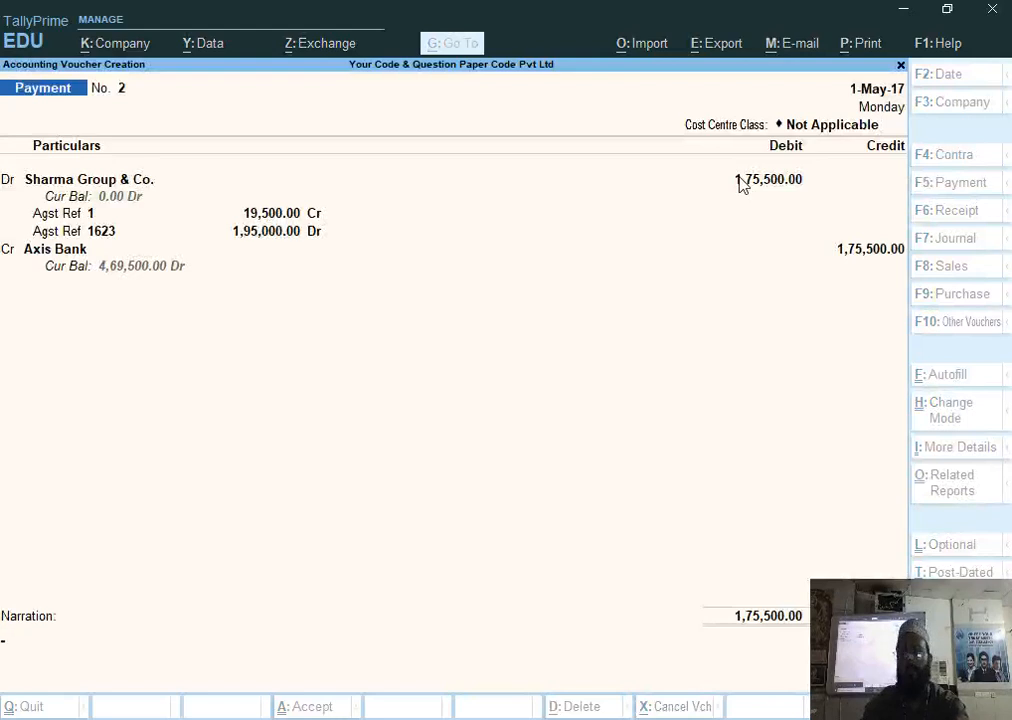
Switch to the Word exam paper and read question 6 about the old Machinery sold to Super Polyset Pvt. Ltd.
key(alt+Tab)
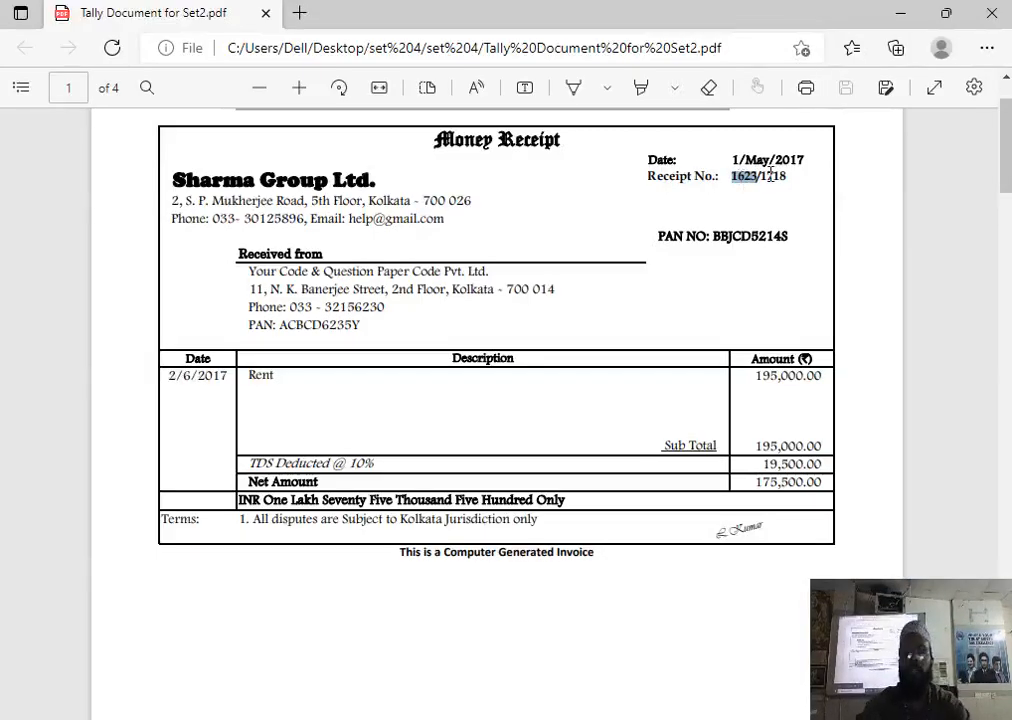
key(alt+Tab)
key(alt+Tab)
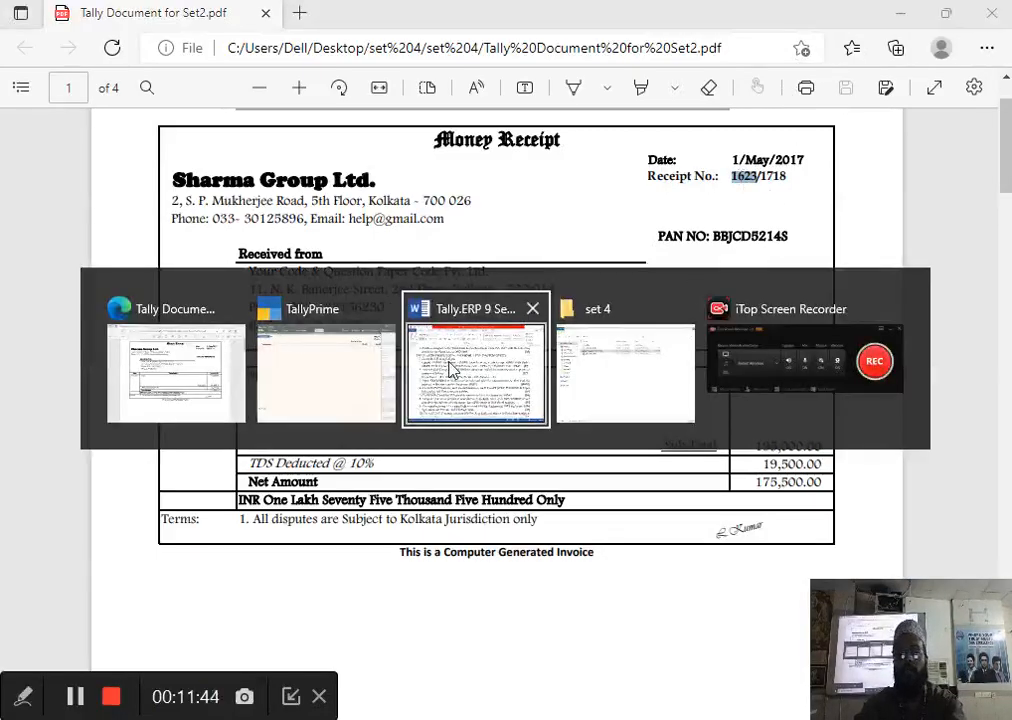
scroll(440, 431, down, 1)
scroll(440, 431, down, 1)
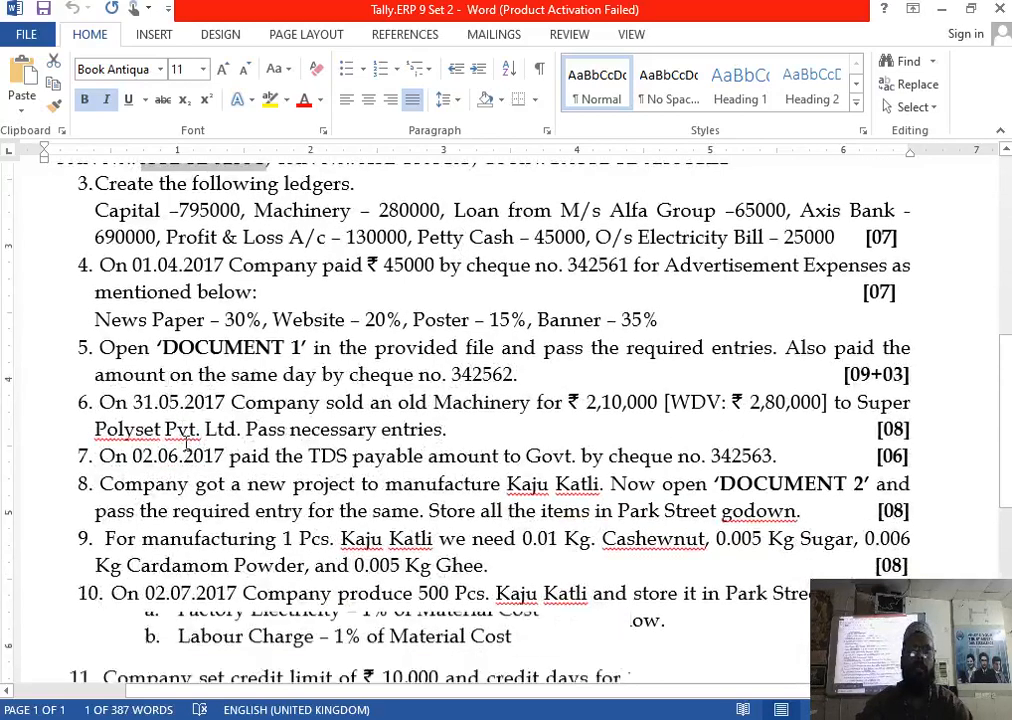
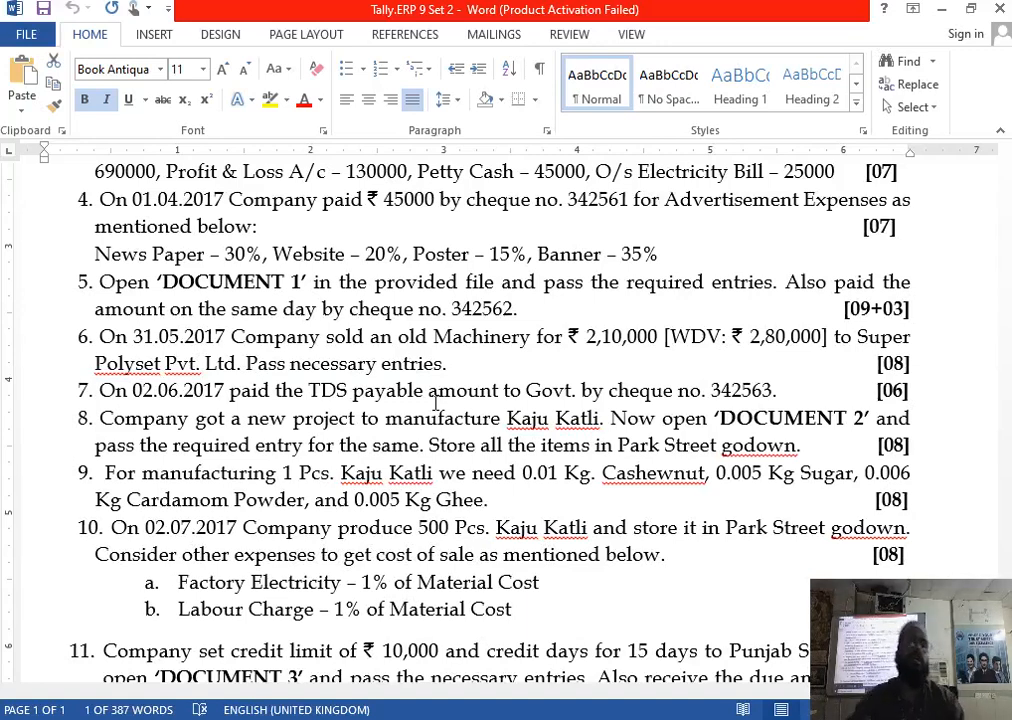
key(alt)
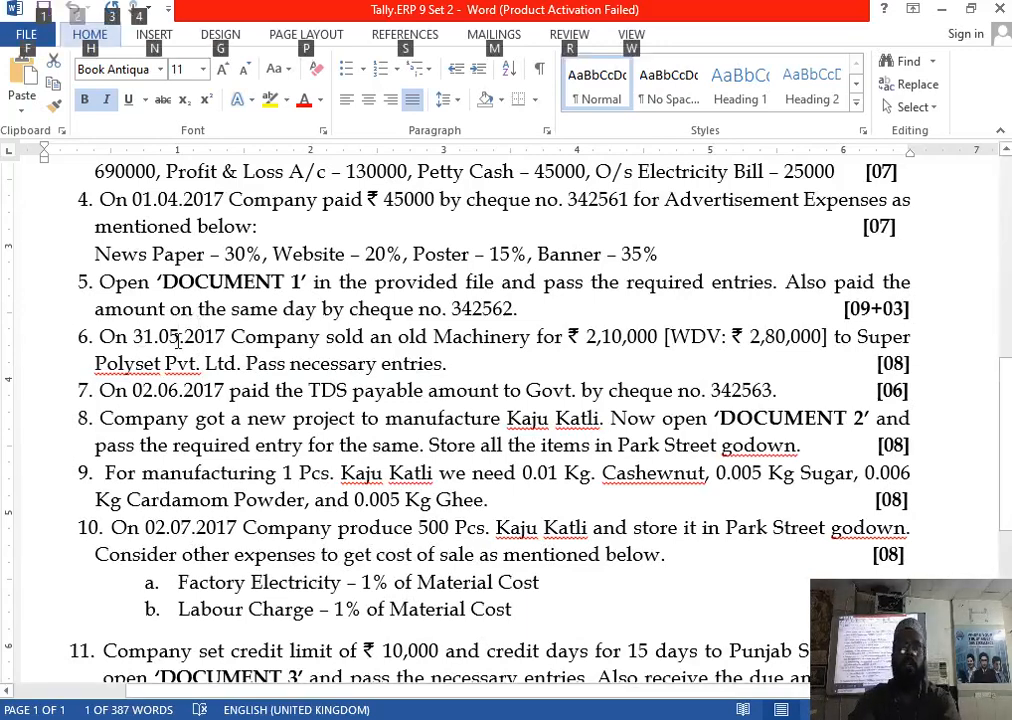
Switch back to TallyPrime and start a journal voucher dated 31-5.
key(alt+Tab)
key(Tab)
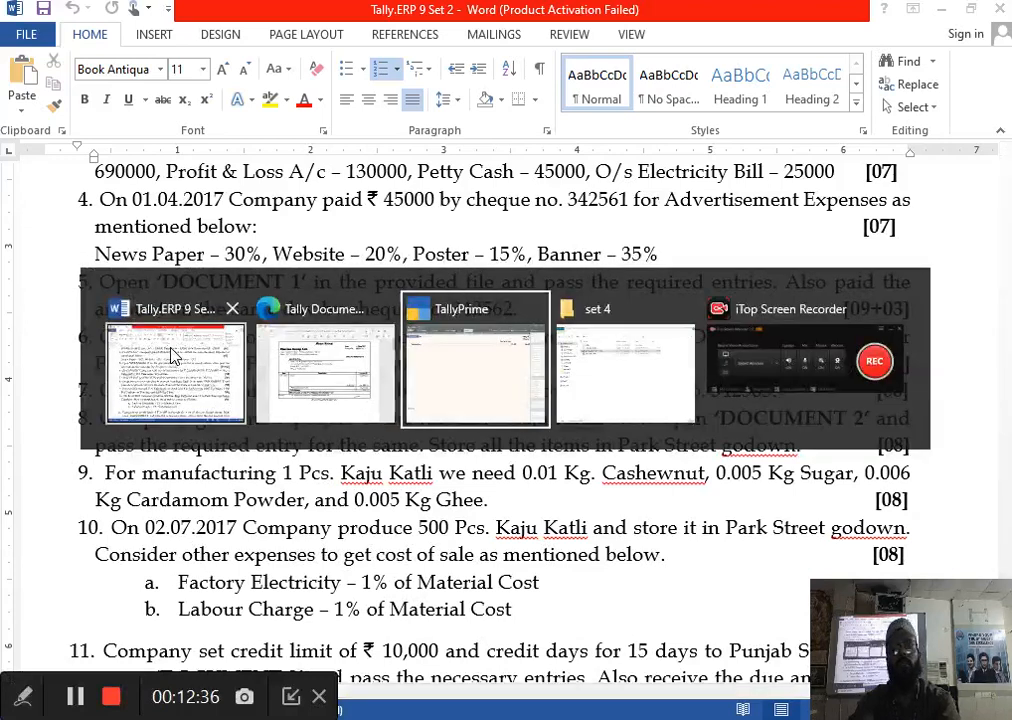
key(F7)
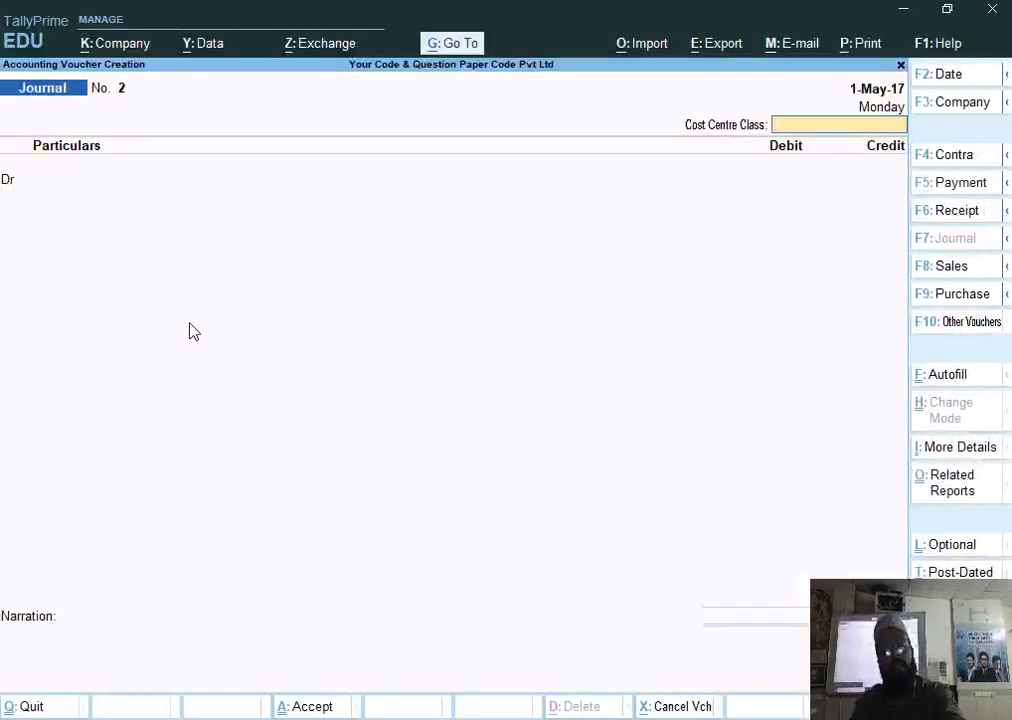
key(F2)
text(31-)
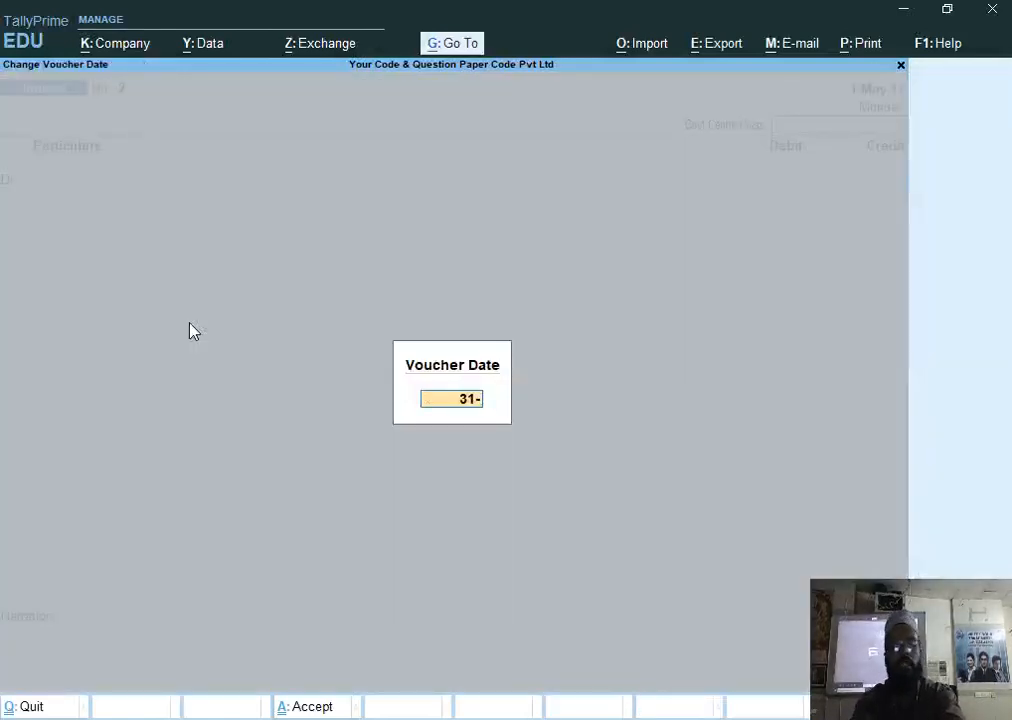
text(5)
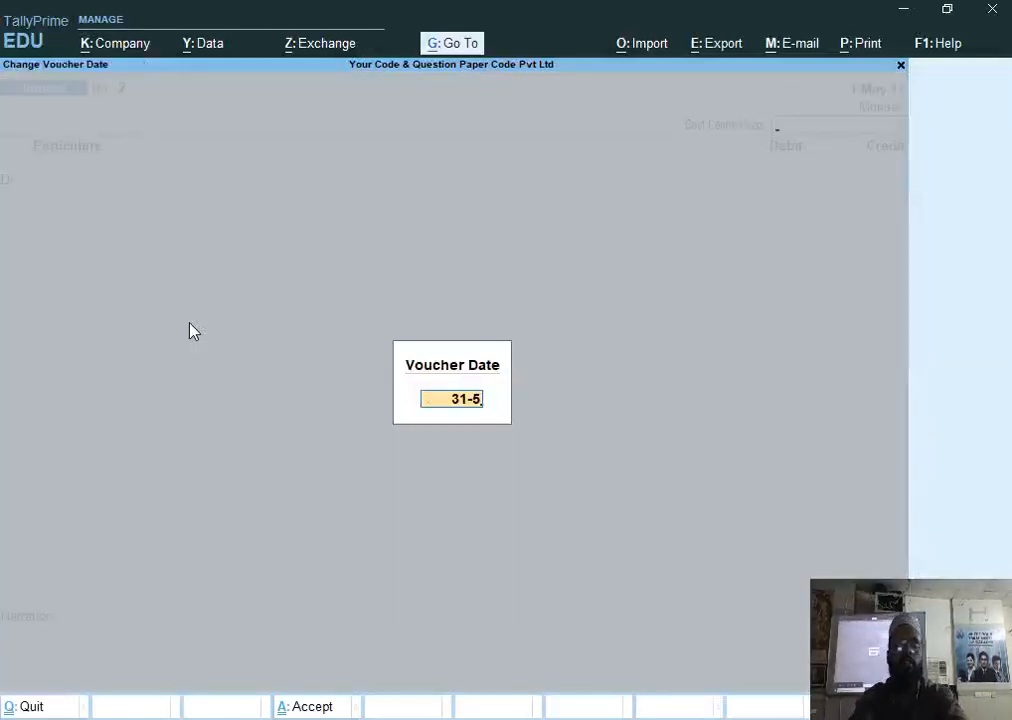
key(Return)
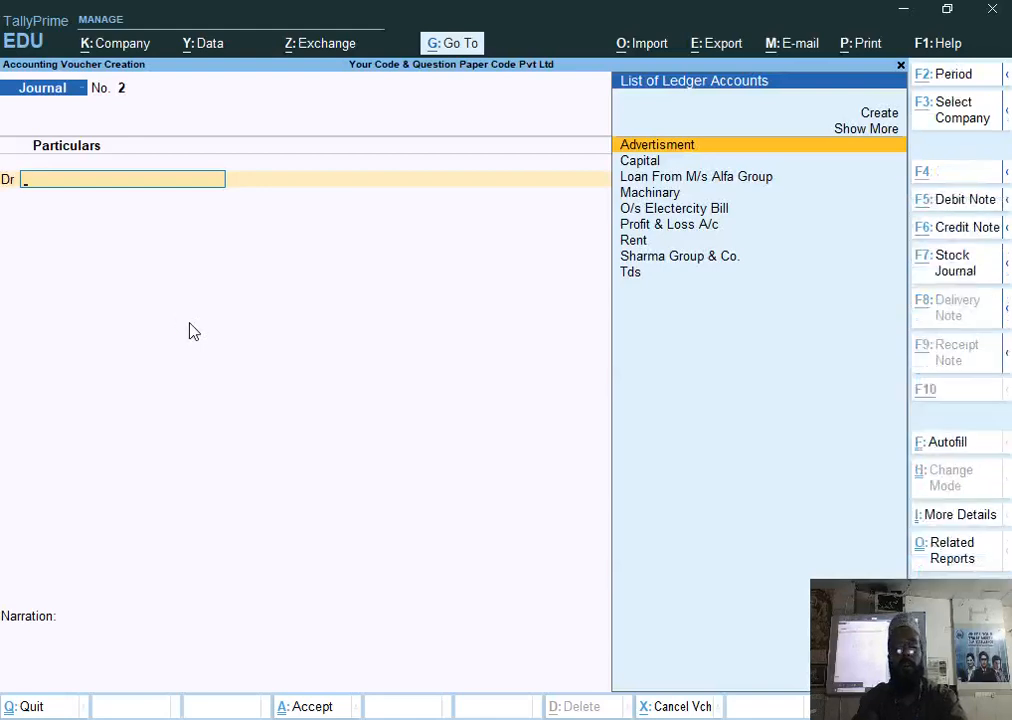
Create a ledger named Polyset Pvt Ltd under Sundry Debtors for the journal's debit line.
key(alt+c)
text(Pol)
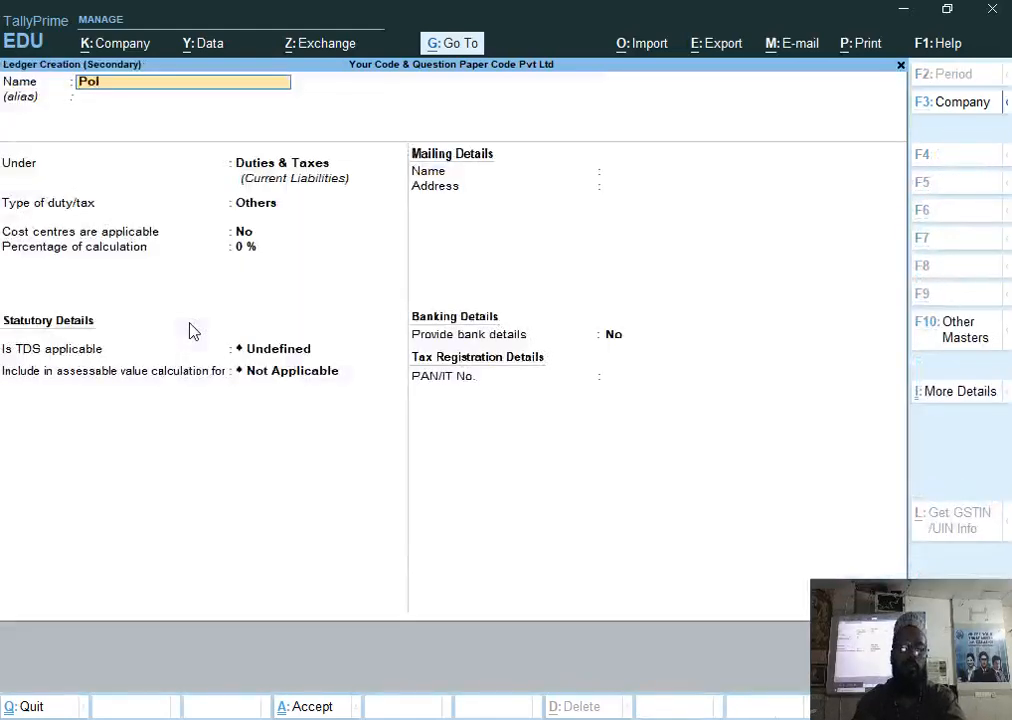
text(yset Pvt Ltd)
key(Return)
key(Return)
text(S)
key(Down)
key(Down)
key(Down)
key(Down)
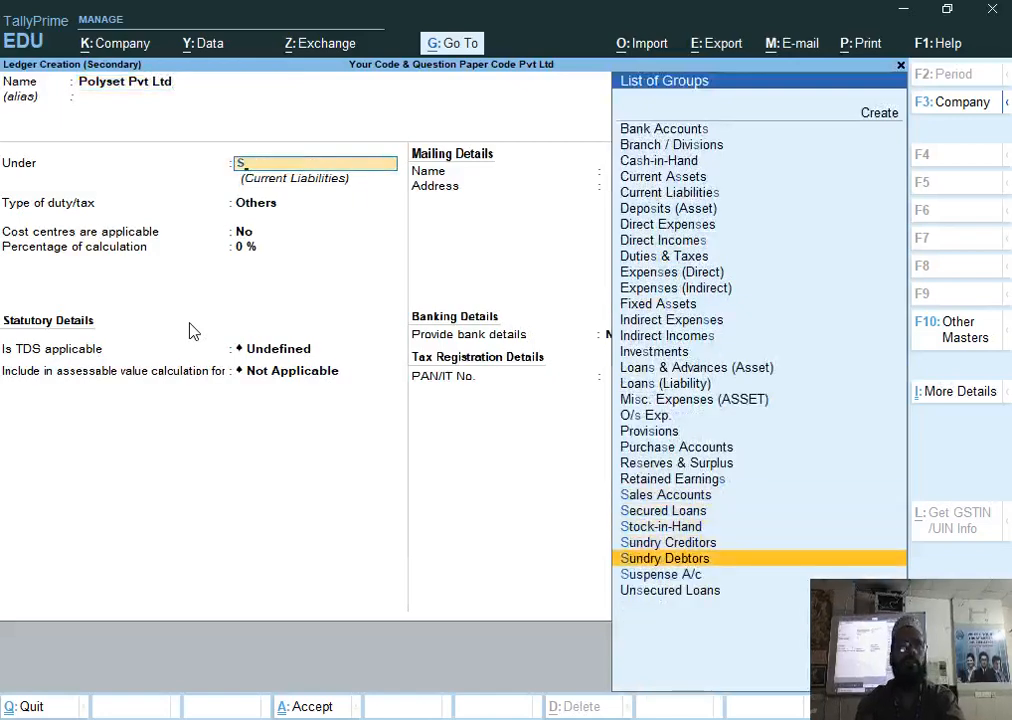
key(Return)
Keep the default bill-by-bill and mailing details, set the registration type to Unregistered and save the Polyset Pvt Ltd ledger.
key(Return)
key(Return)
key(Return)
key(Return)
key(Return)
key(Return)
key(Return)
key(Return)
key(Return)
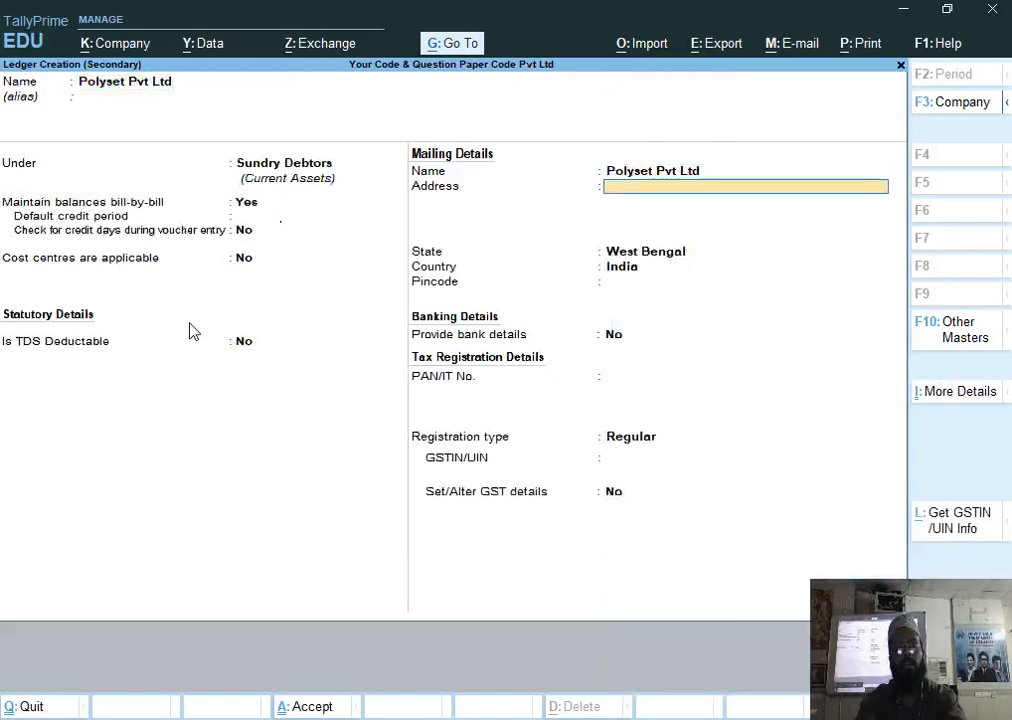
key(Return)
key(BackSpace)
key(Down)
key(Down)
key(Down)
key(Down)
key(Return)
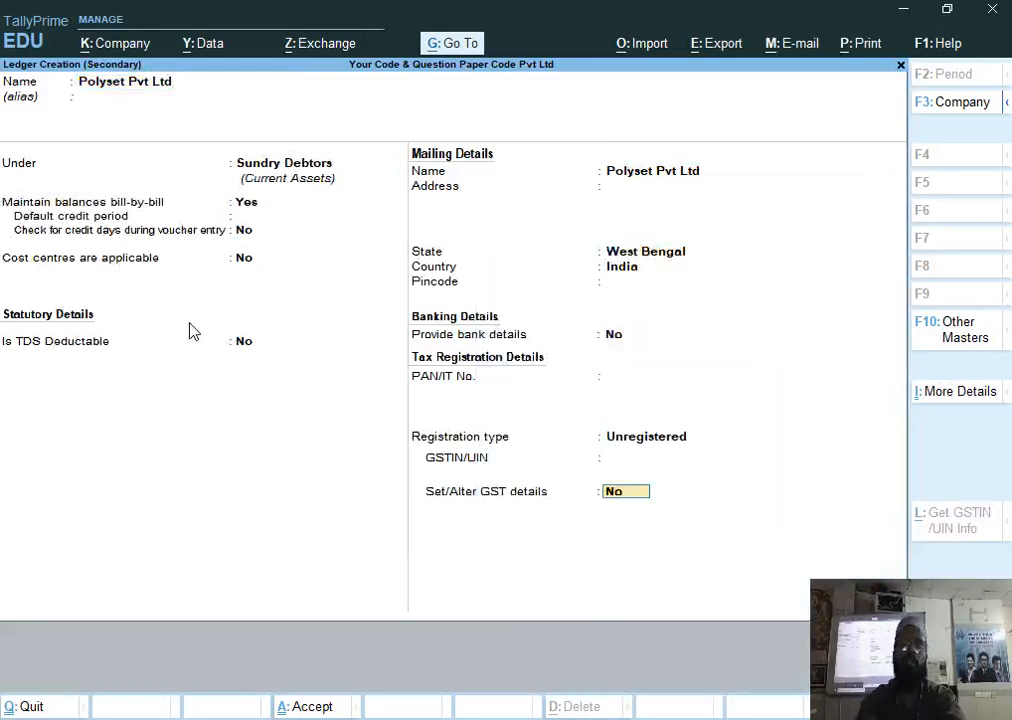
key(Return)
key(Return)
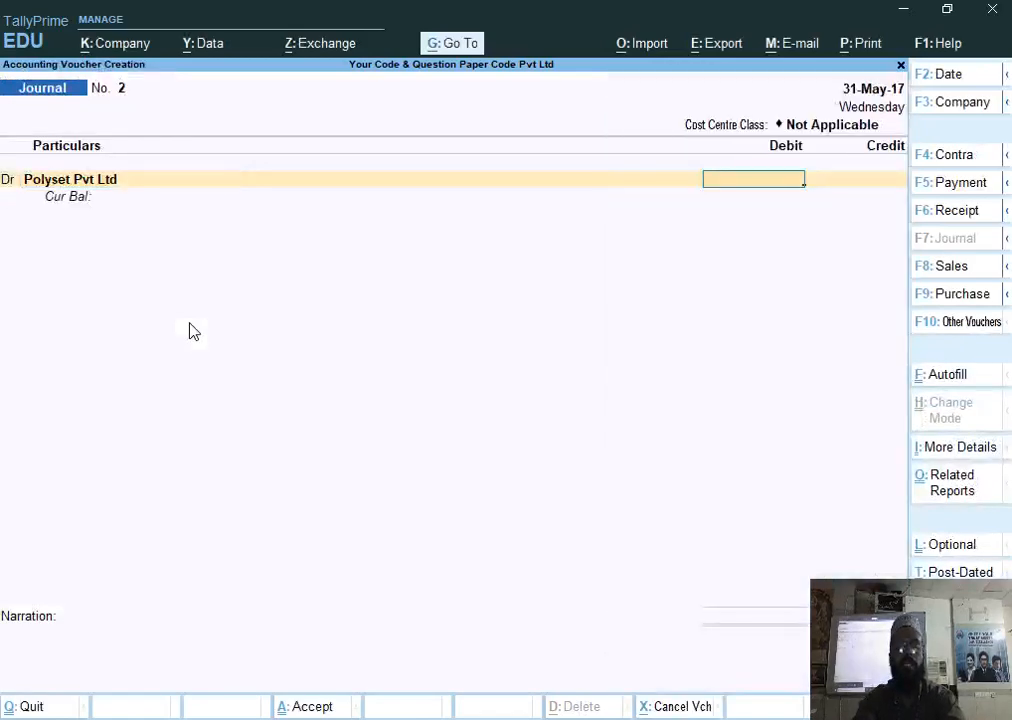
Debit Polyset Pvt Ltd with 2,10,000 and allocate the amount to a new reference named Csasvc.
text(210000)
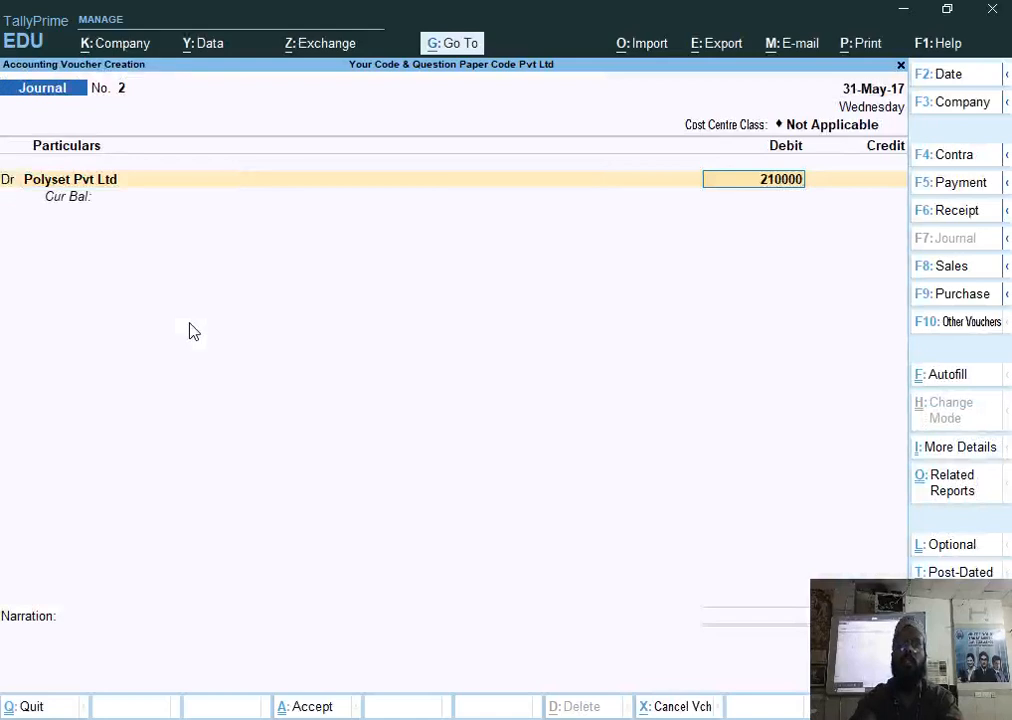
key(Return)
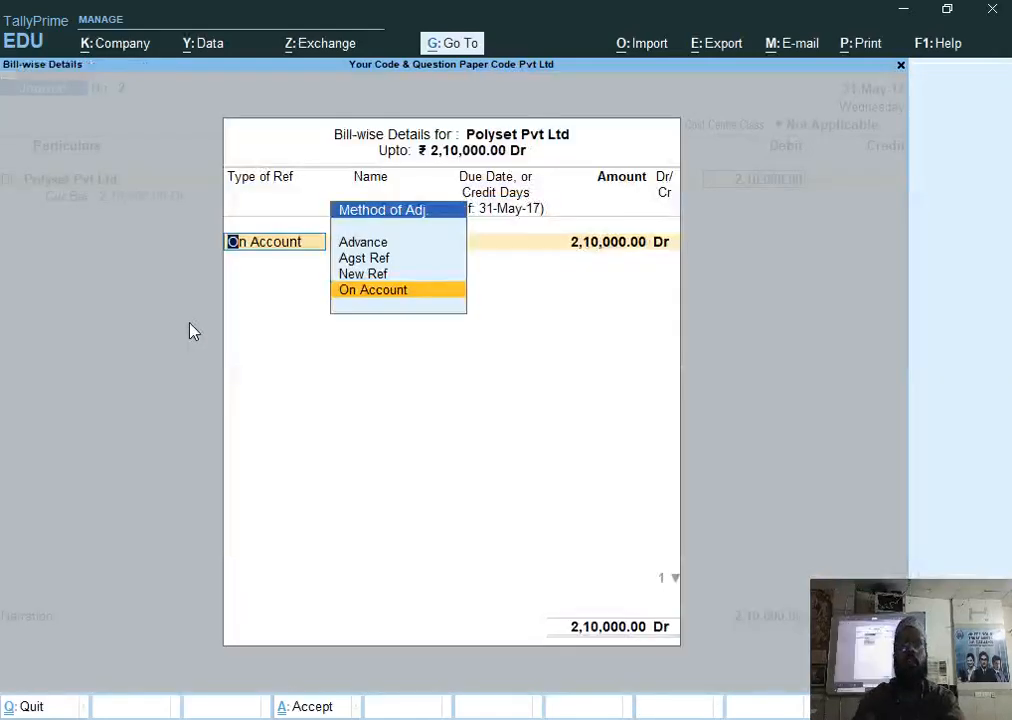
key(Up)
key(Return)
text(Csasvc)
key(Return)
key(Return)
key(Return)
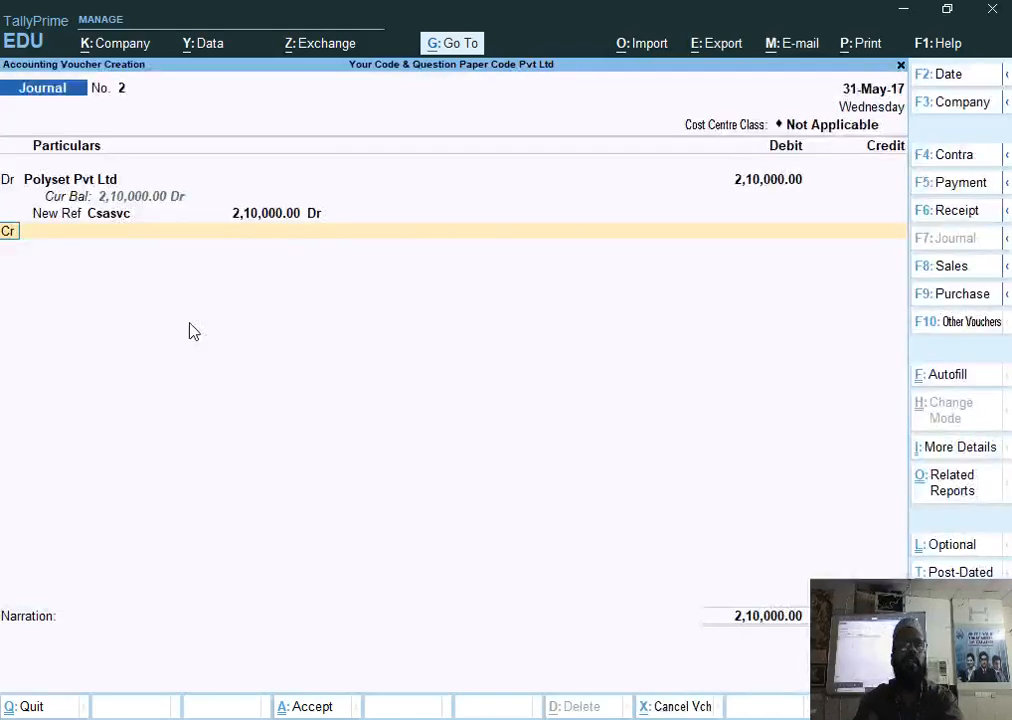
Credit the Machinary ledger with 2,80,000 and continue to a second debit line.
text(Ma)
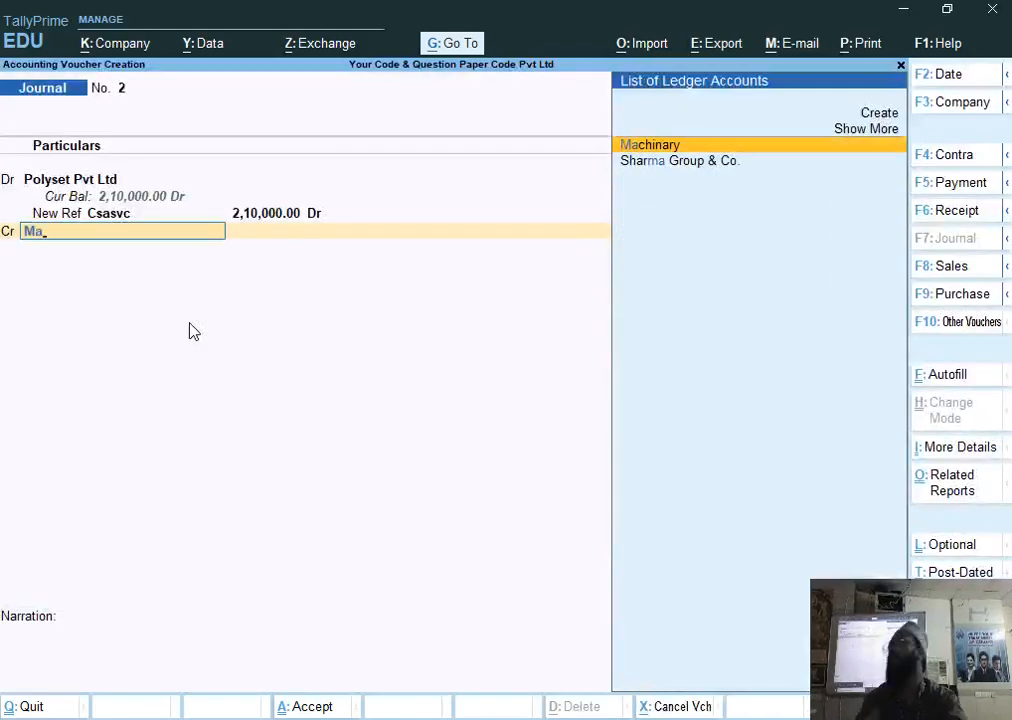
key(Return)
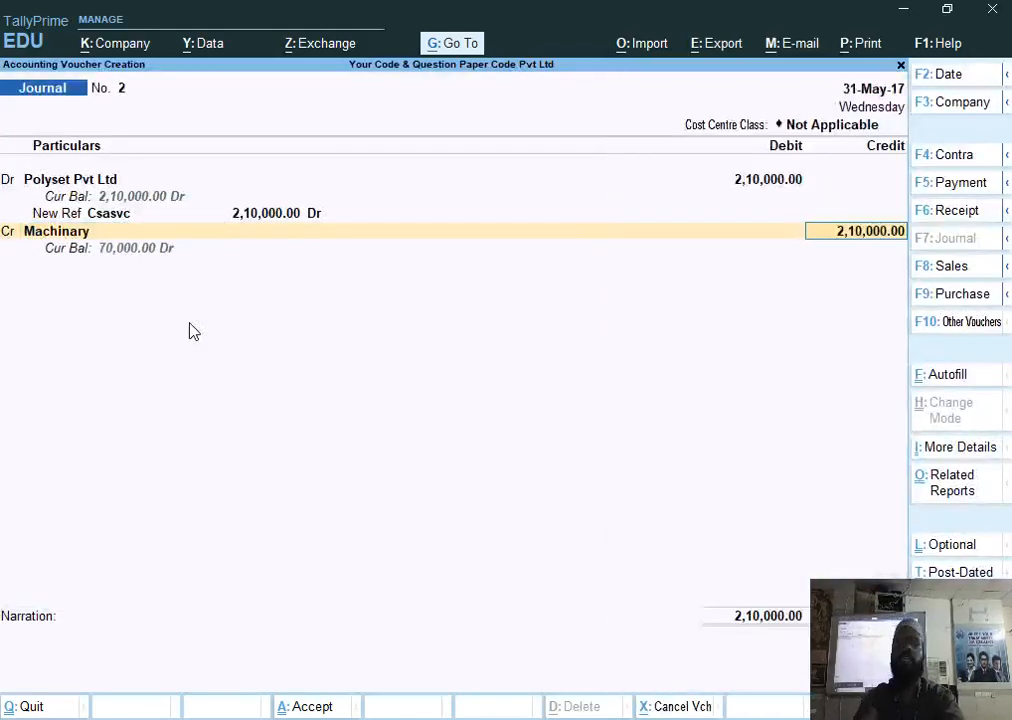
text(280000)
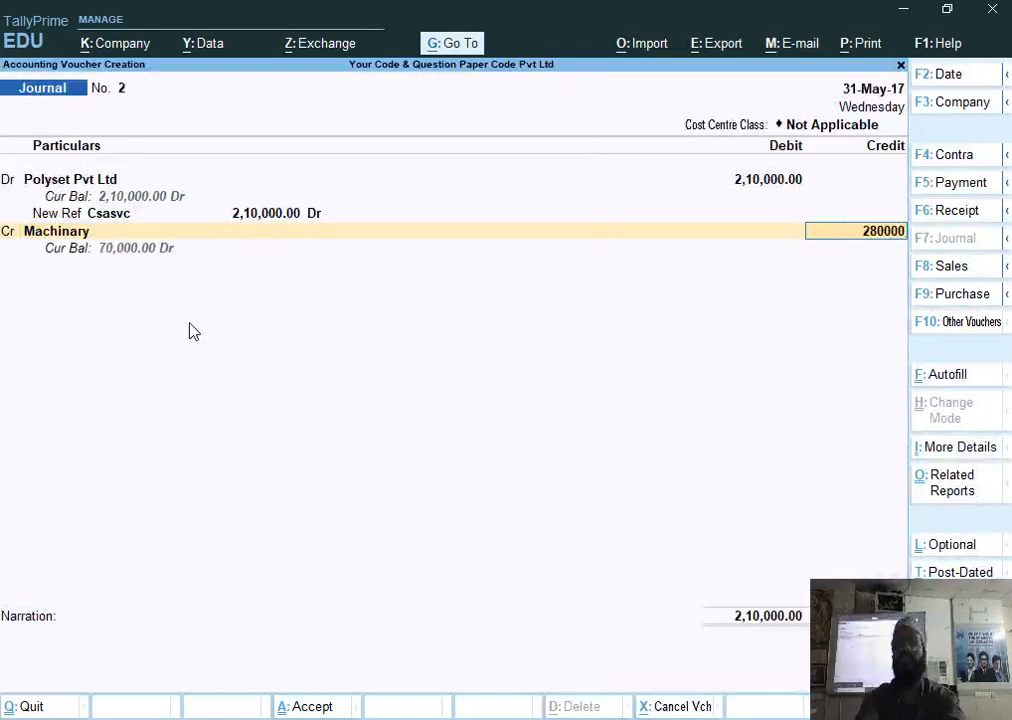
key(Return)
key(Return)
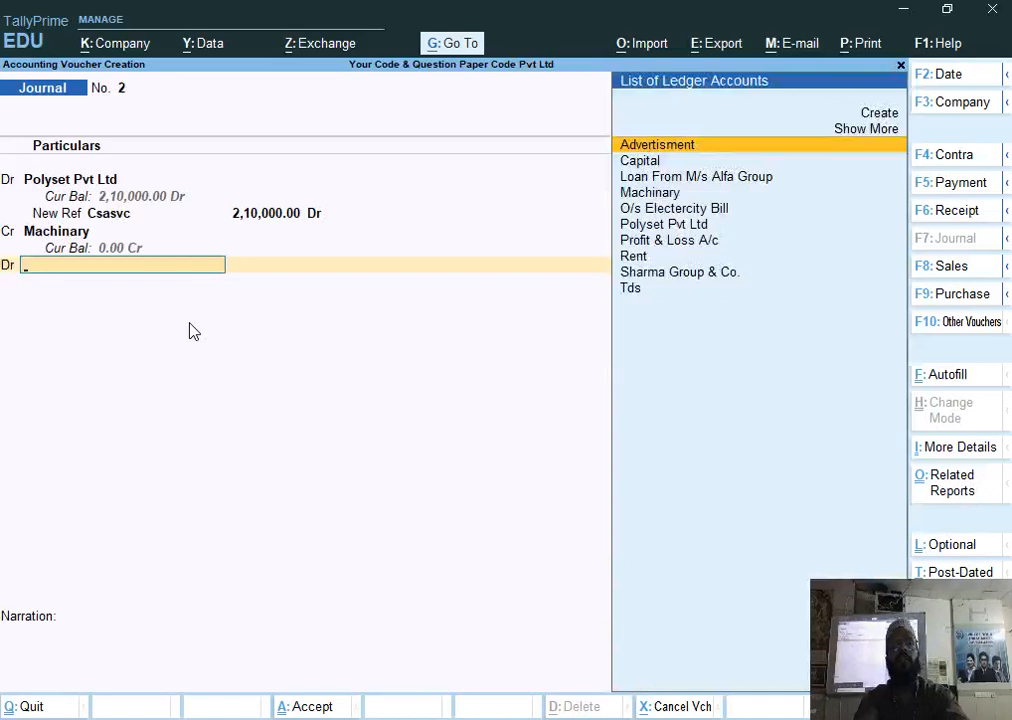
Create a ledger named Loss on Machinary under Indirect Expenses for the second debit line.
key(alt+c)
text(Los)
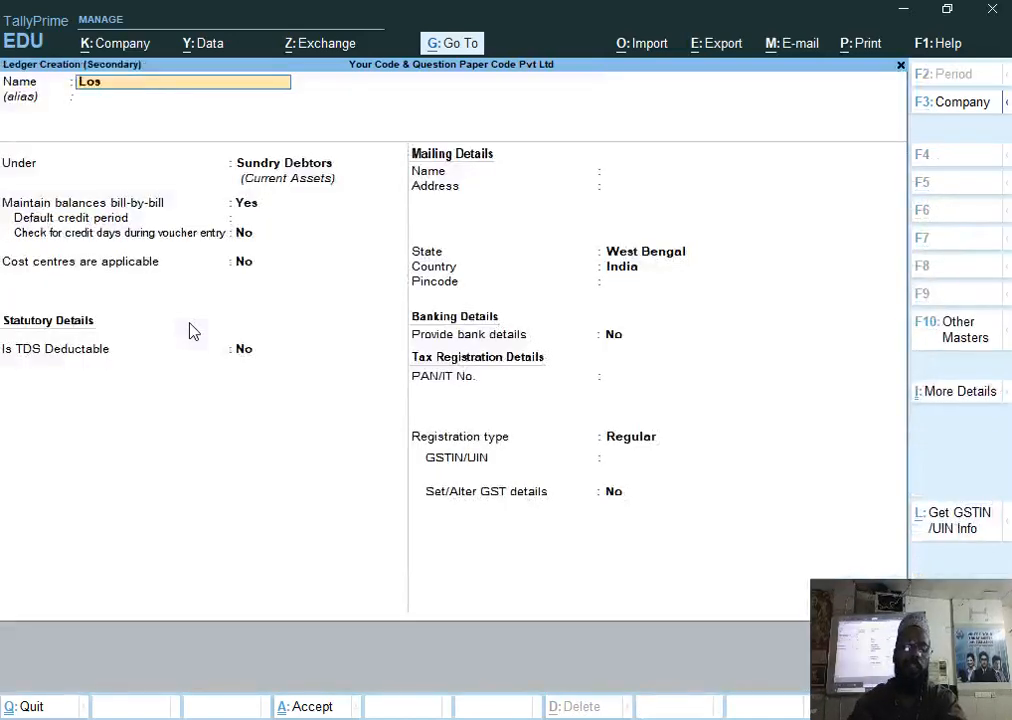
text(s on Machinary)
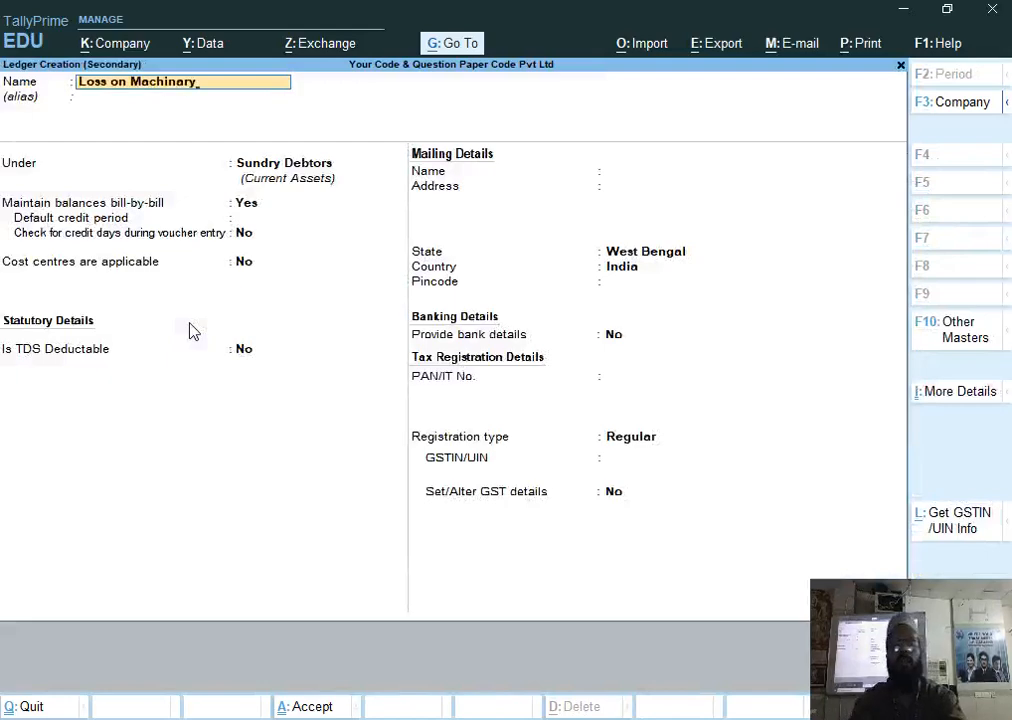
key(Return)
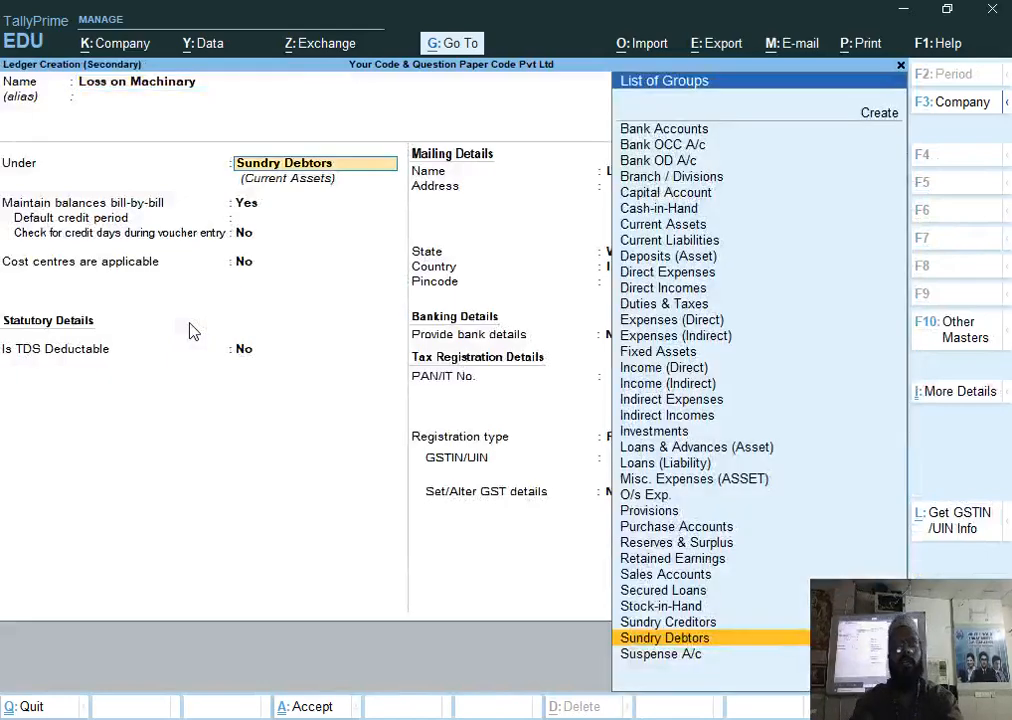
text(i)
key(Down)
key(Down)
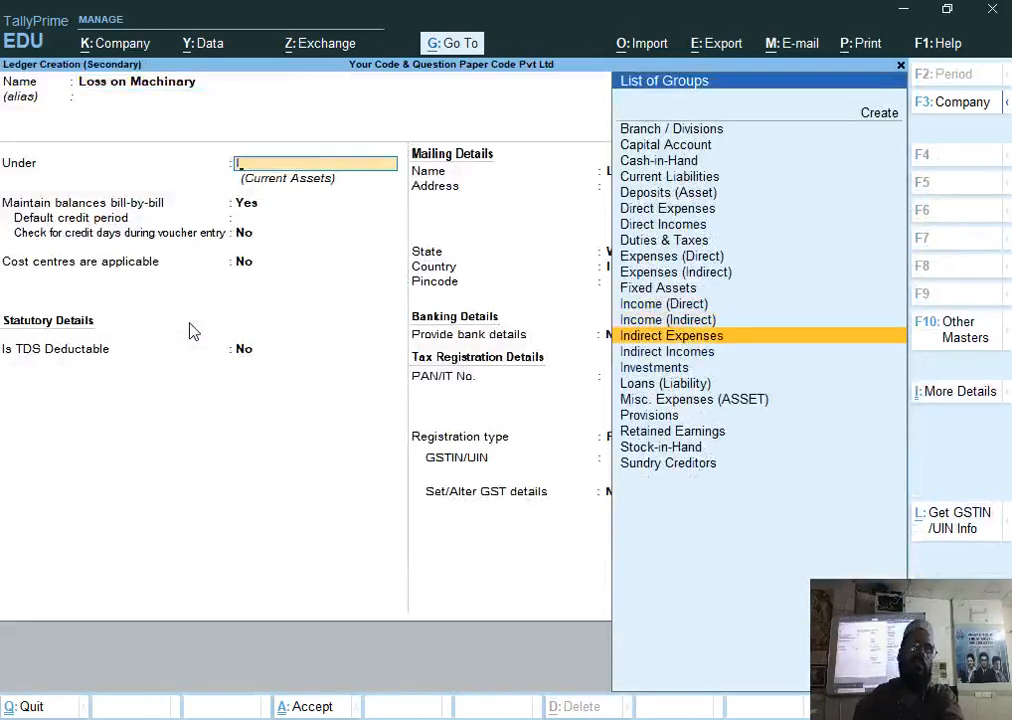
key(Return)
Change the GST and TDS applicability of the Loss on Machinary ledger and save it.
key(Return)
key(Return)
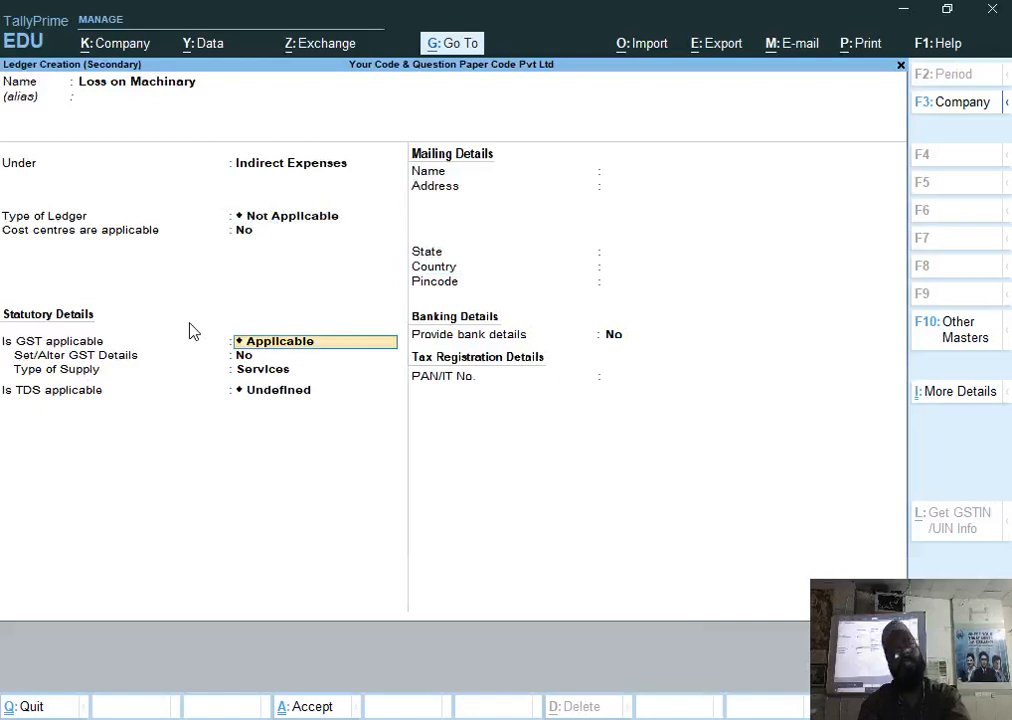
key(Down)
key(Return)
key(Down)
key(Return)
key(Return)
key(Return)
key(Return)
key(Return)
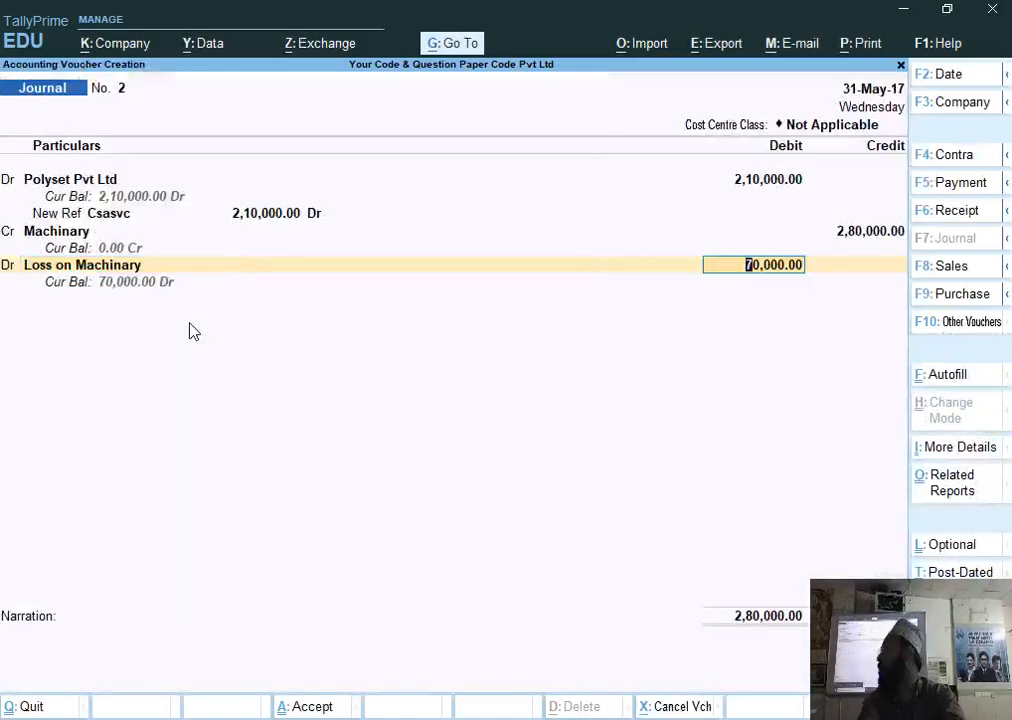
Accept the 70,000 debit to Loss on Machinary and save the journal voucher without a narration.
key(Return)
key(Return)
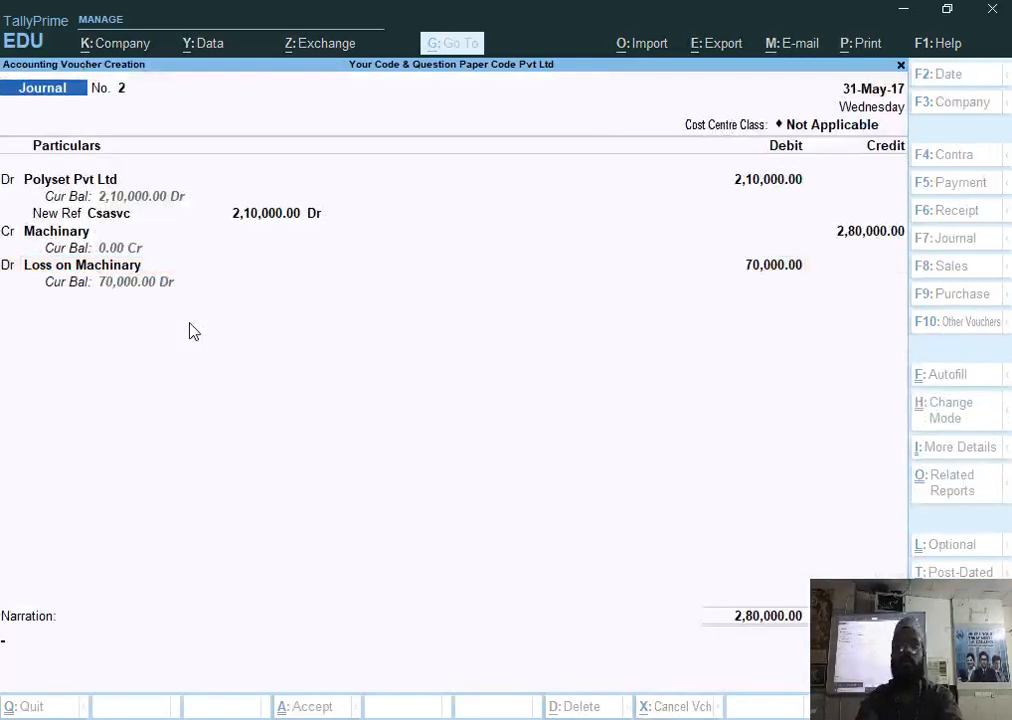
key(Return)
Check question 7 in the Word exam paper, switch back to TallyPrime and start a payment voucher dated 2-6.
key(alt+Tab)
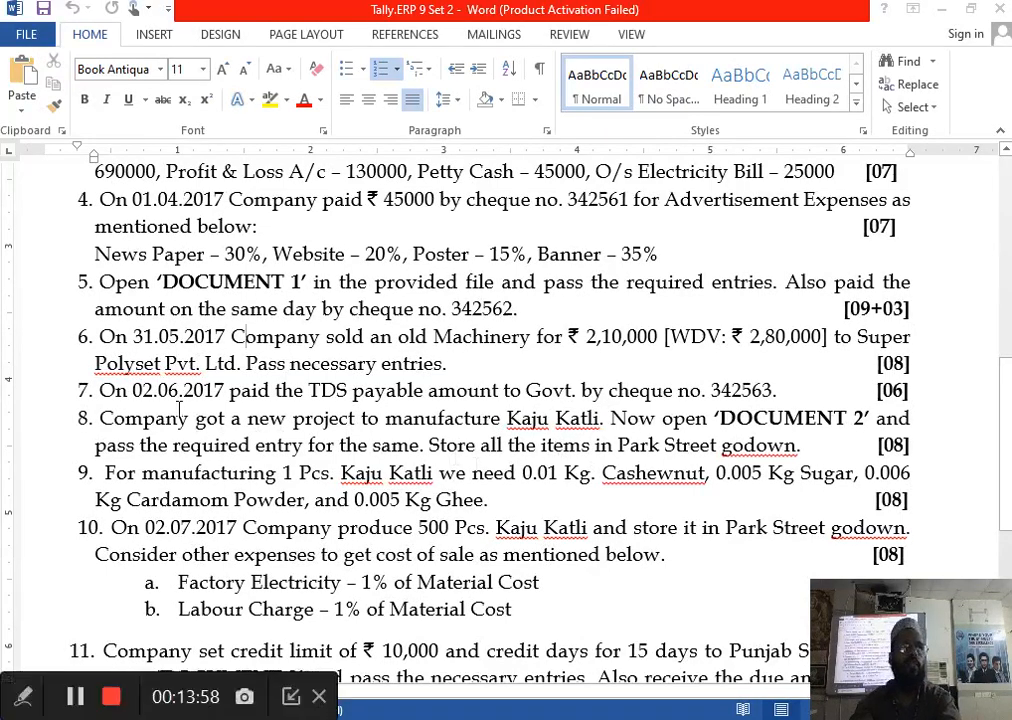
key(alt+Tab)
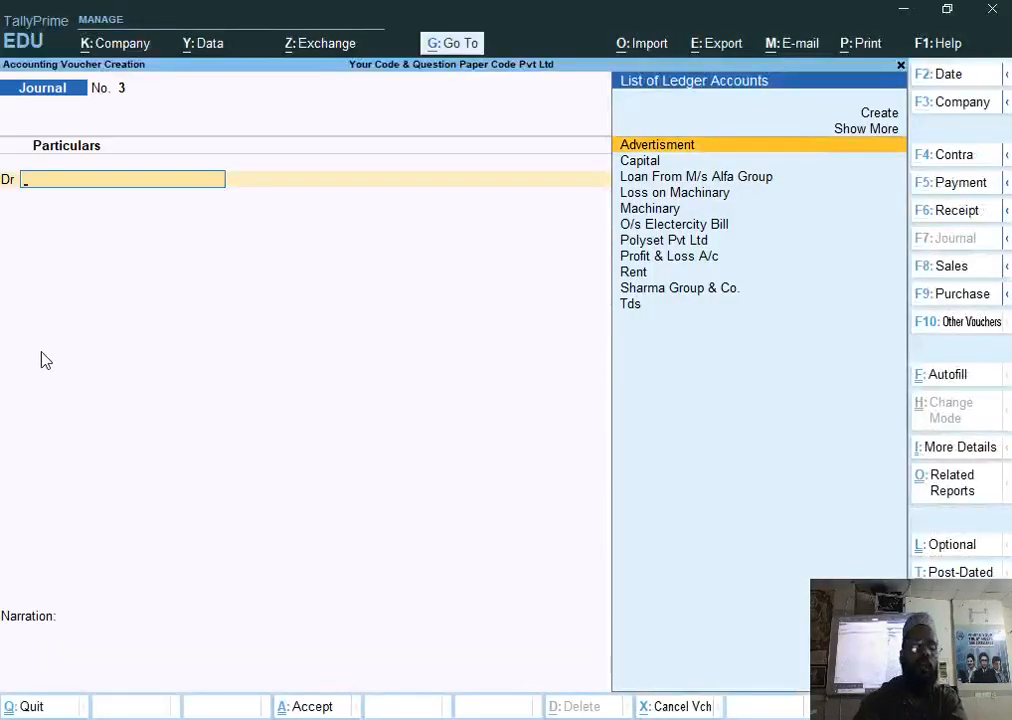
key(F5)
key(F2)
text(2)
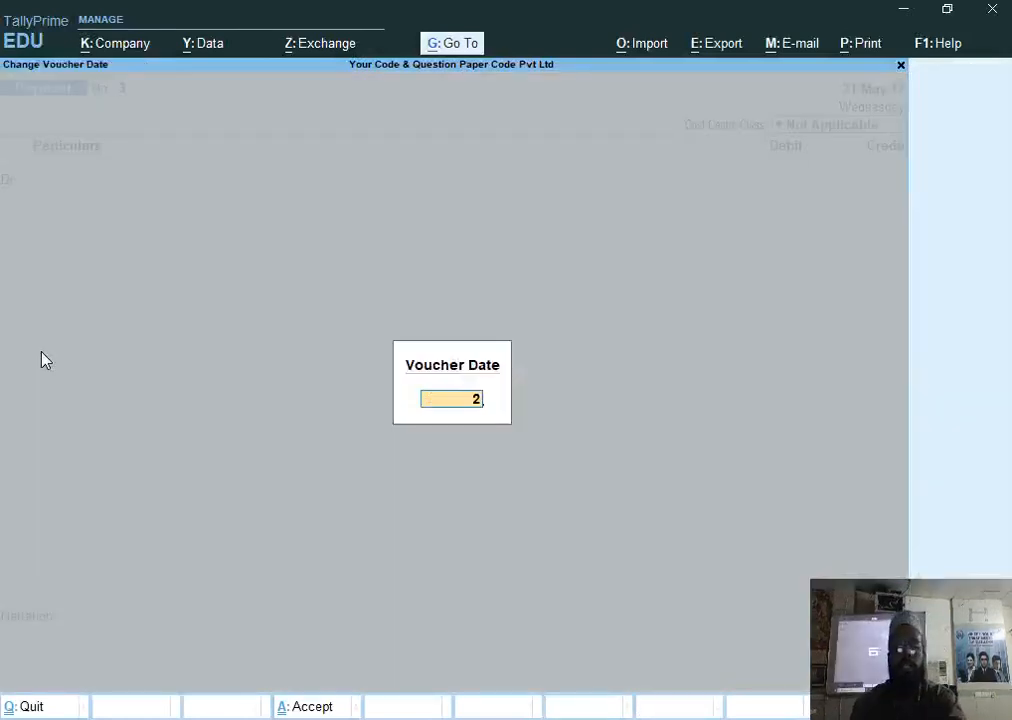
text(-6)
key(Return)
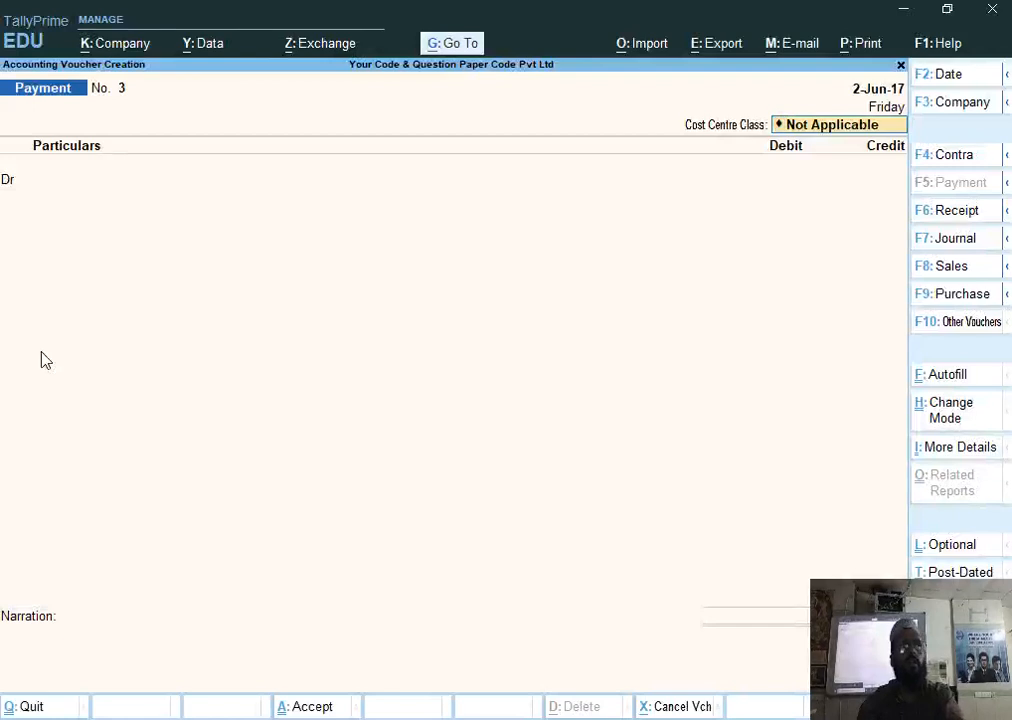
Start an Autofill of the payment voucher as a Stat Payment with tax type TDS.
key(ctrl)
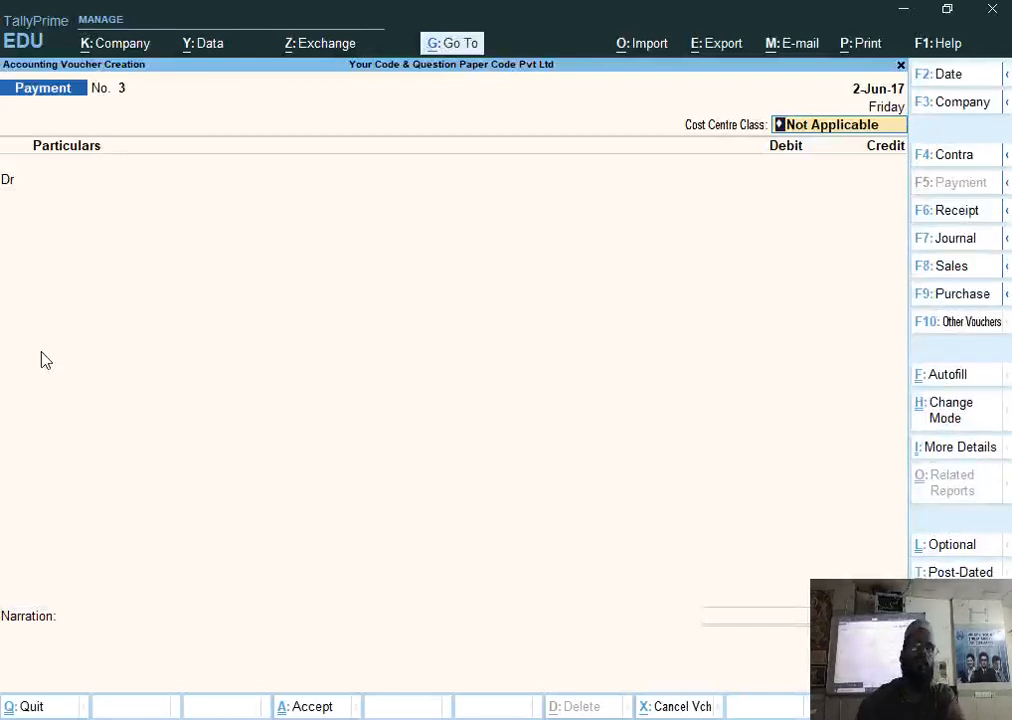
key(ctrl+f)
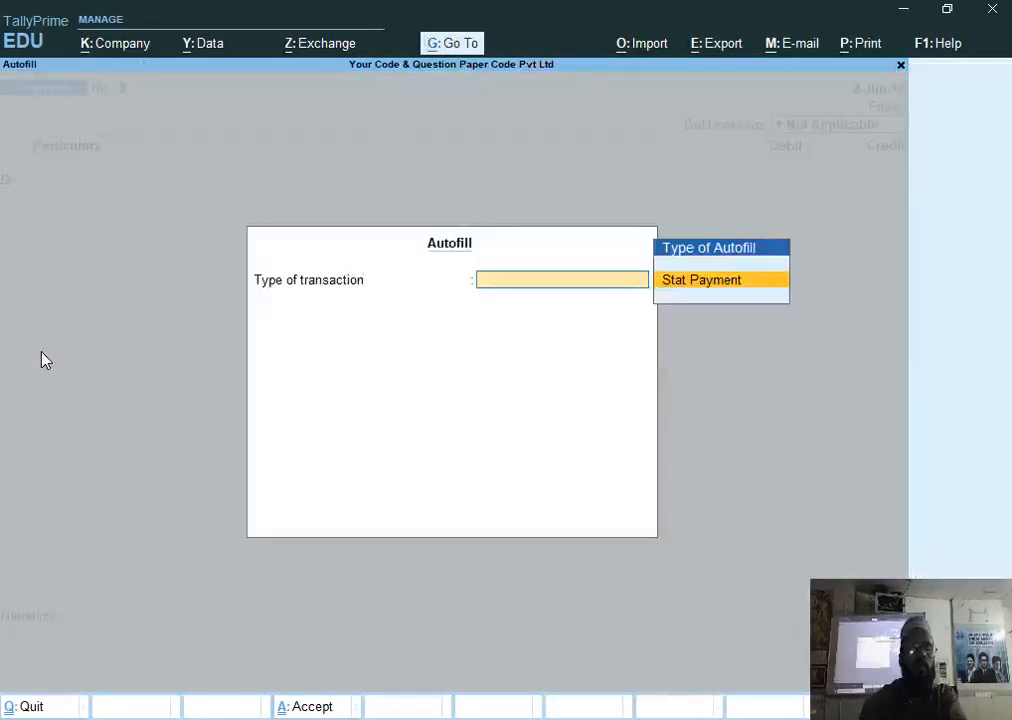
key(Return)
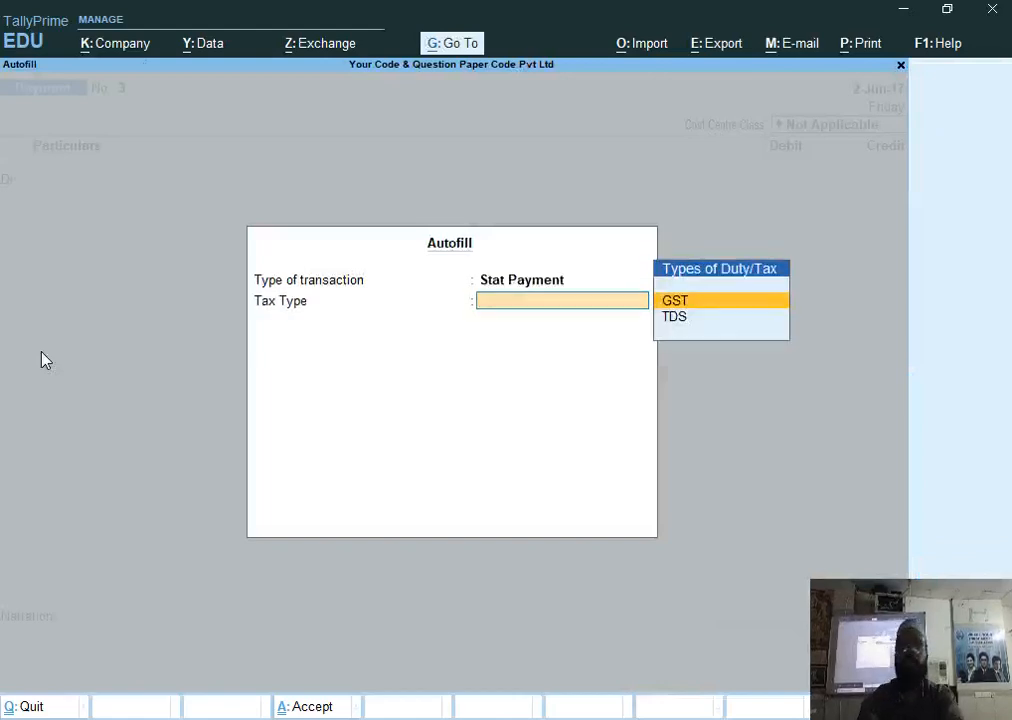
key(Down)
key(Return)
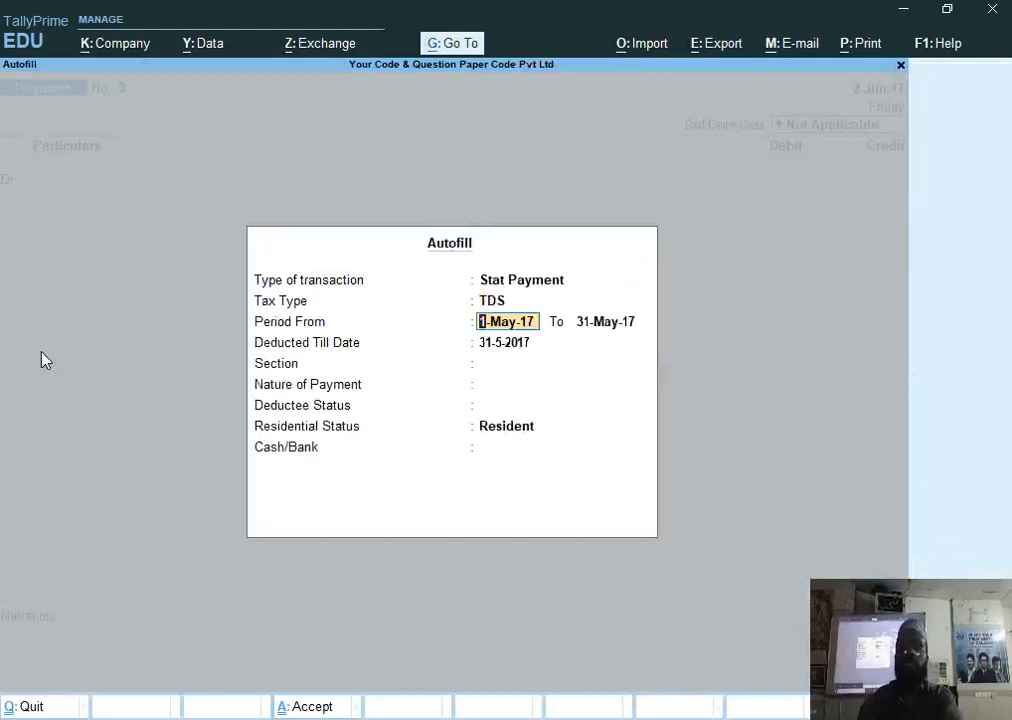
Autofill for 1-May-17 to 31-May-17, deducted till 31-5-2017, section 194i, Rent (Building), All Items, Resident, paid from Axis Bank.
key(Return)
key(Return)
key(Return)
key(Return)
key(Return)
key(Return)
key(Return)
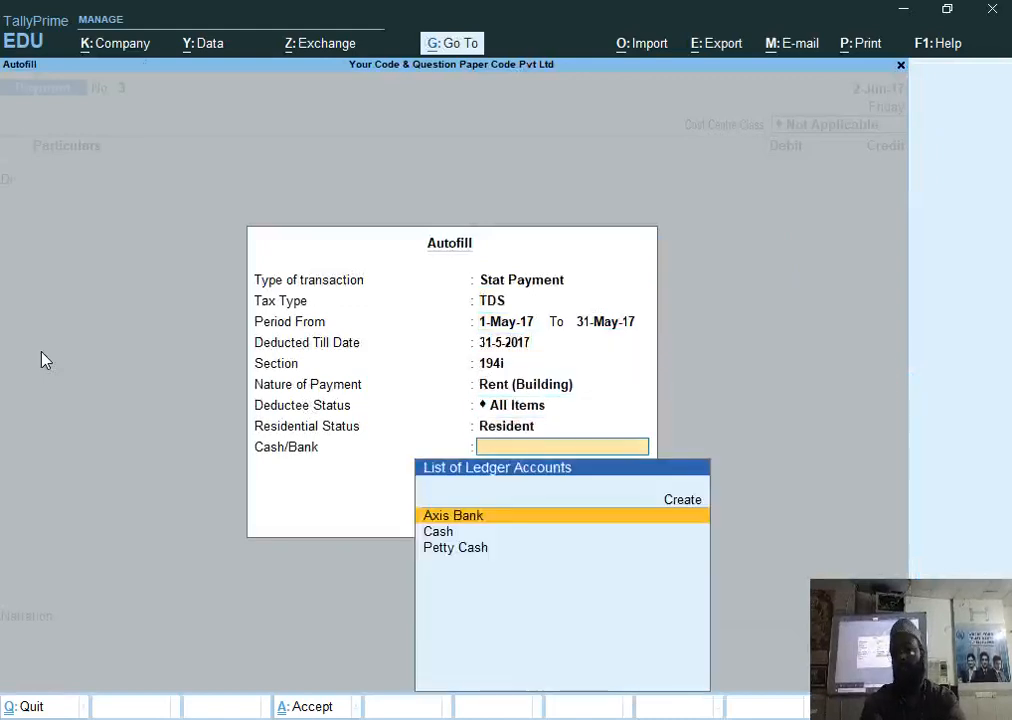
key(Down)
key(Up)
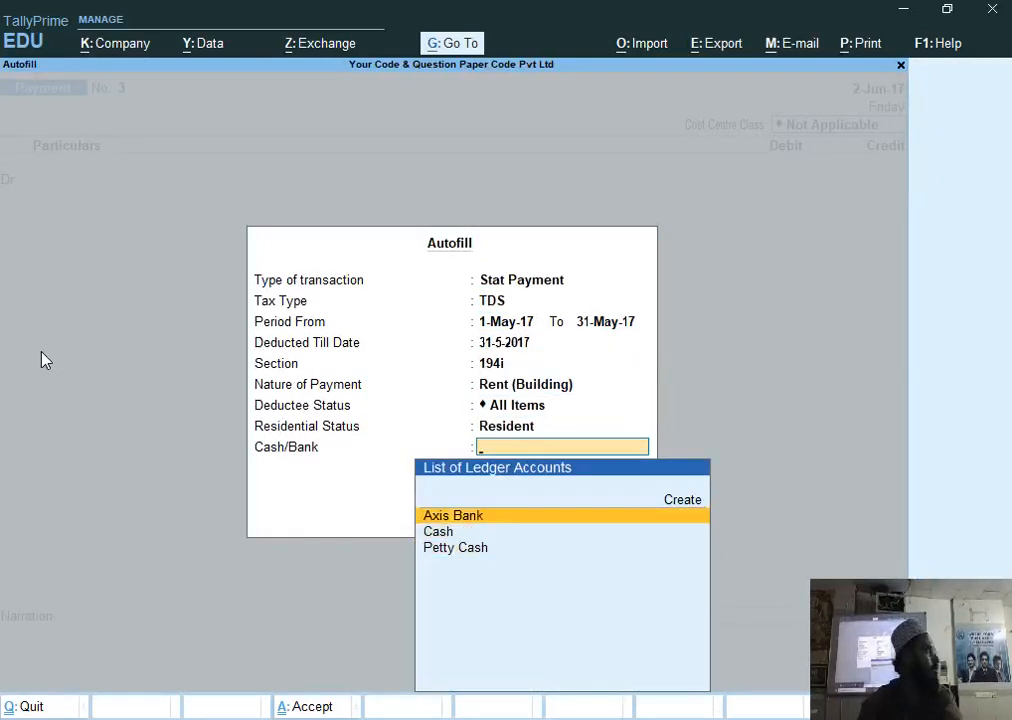
key(Return)
key(Return)
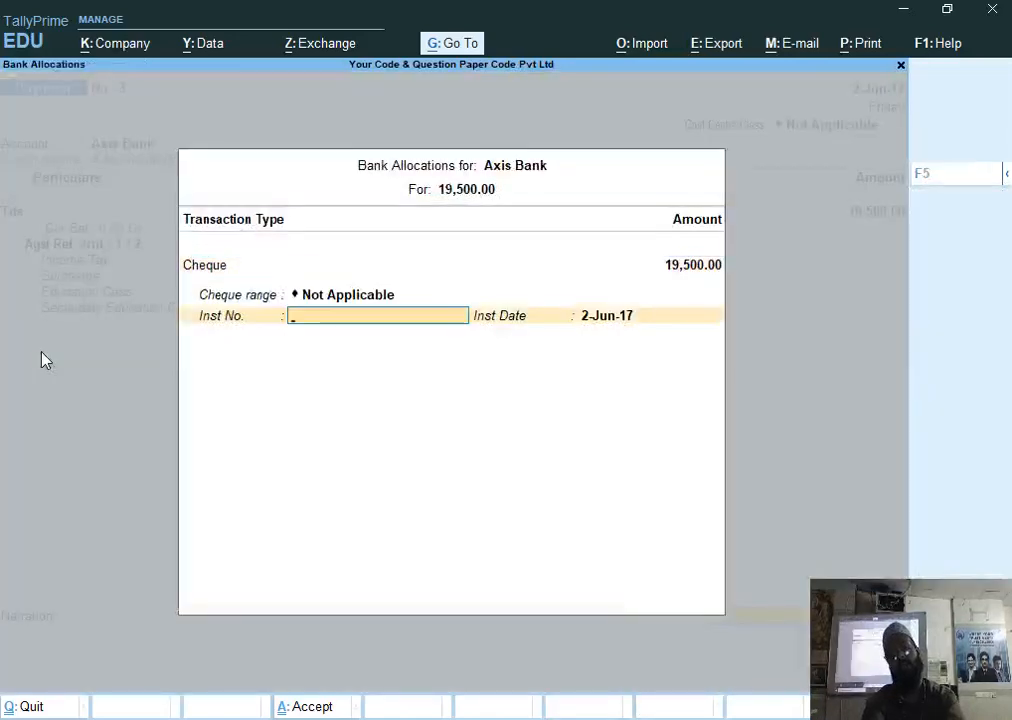
Keep the cheque allocation with an empty instrument number dated 2-Jun-17 and save the TDS payment voucher.
key(Return)
key(Return)
key(Return)
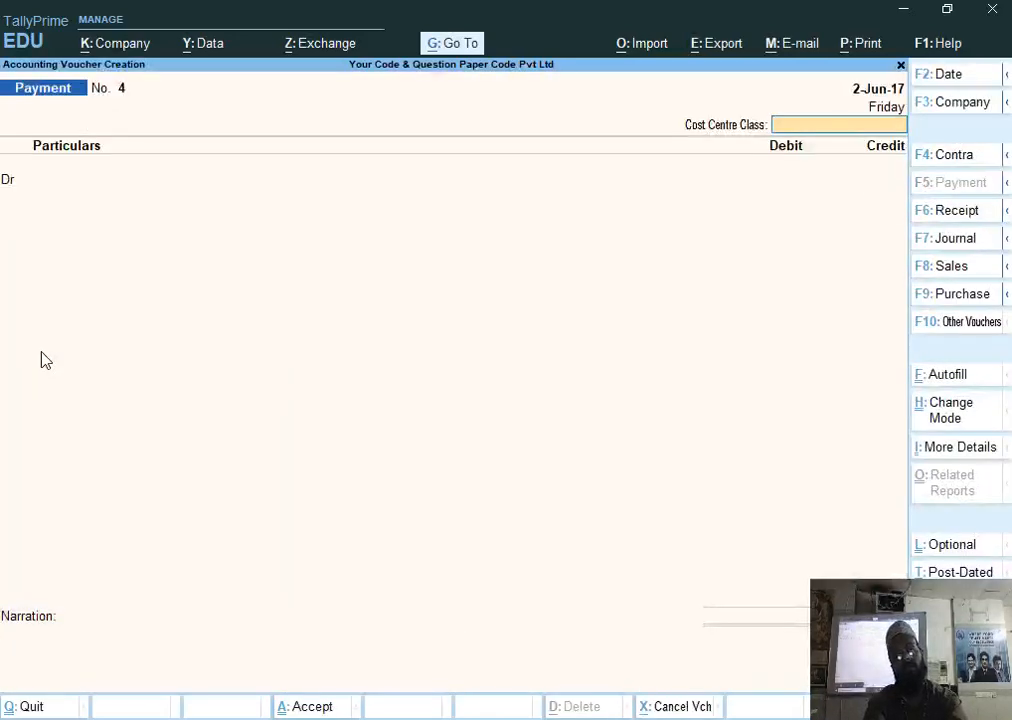
Read question 8 in the Word exam paper, switch back to TallyPrime and leave voucher entry for the Gateway of Tally.
key(alt+Tab)
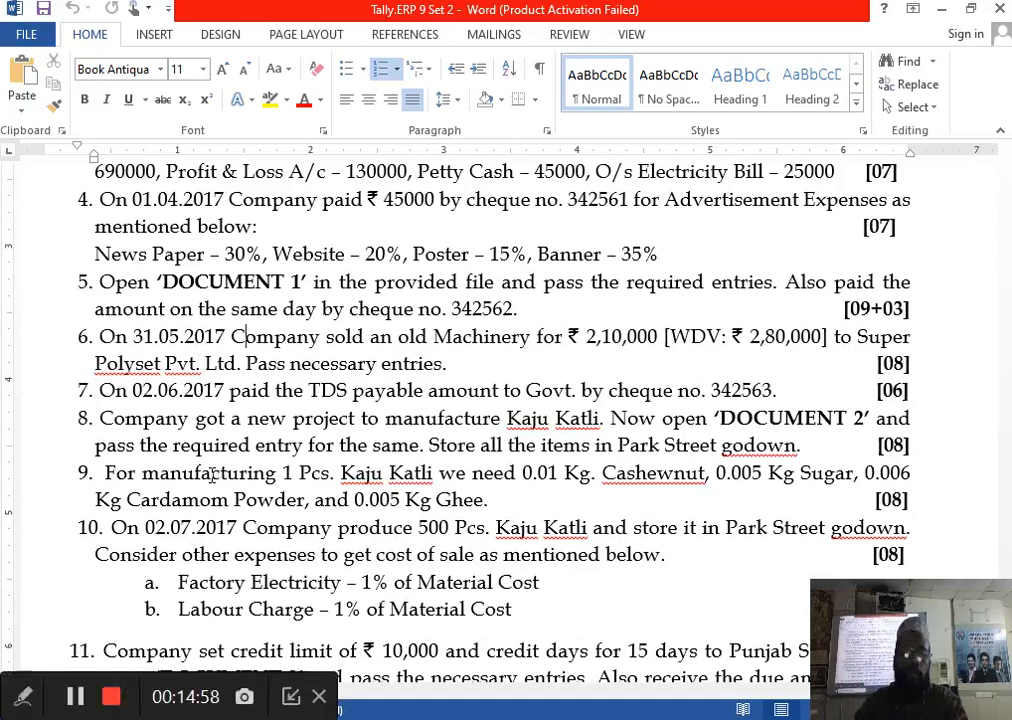
key(alt+Tab)
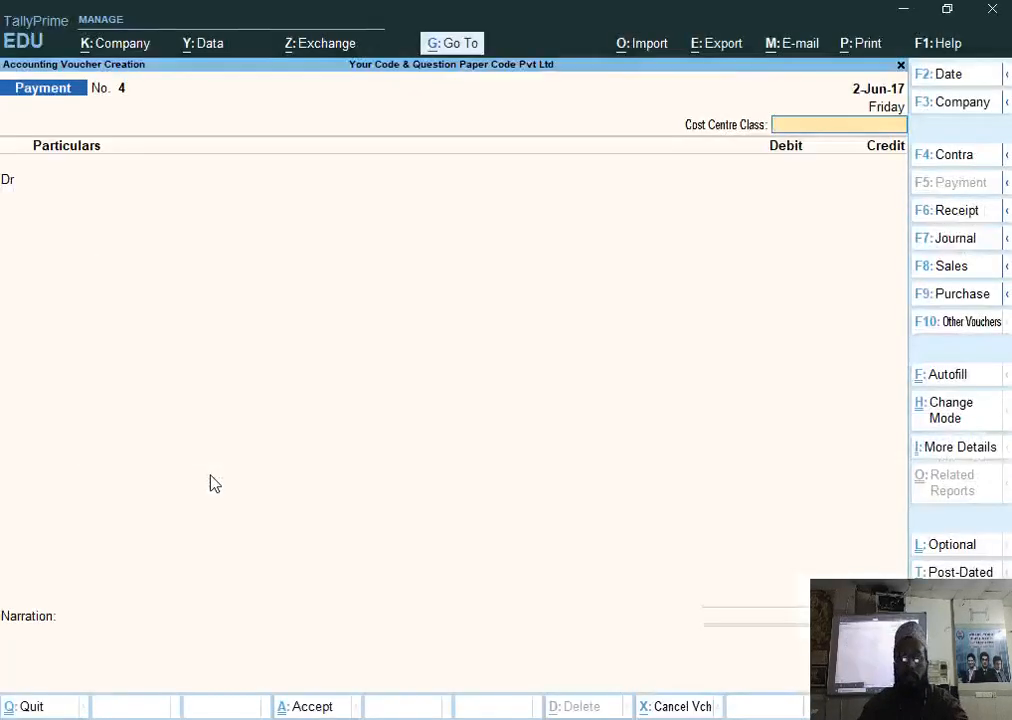
key(Escape)
key(Escape)
key(Escape)
Start a Location inventory master from the master creation list.
key(Up)
key(Up)
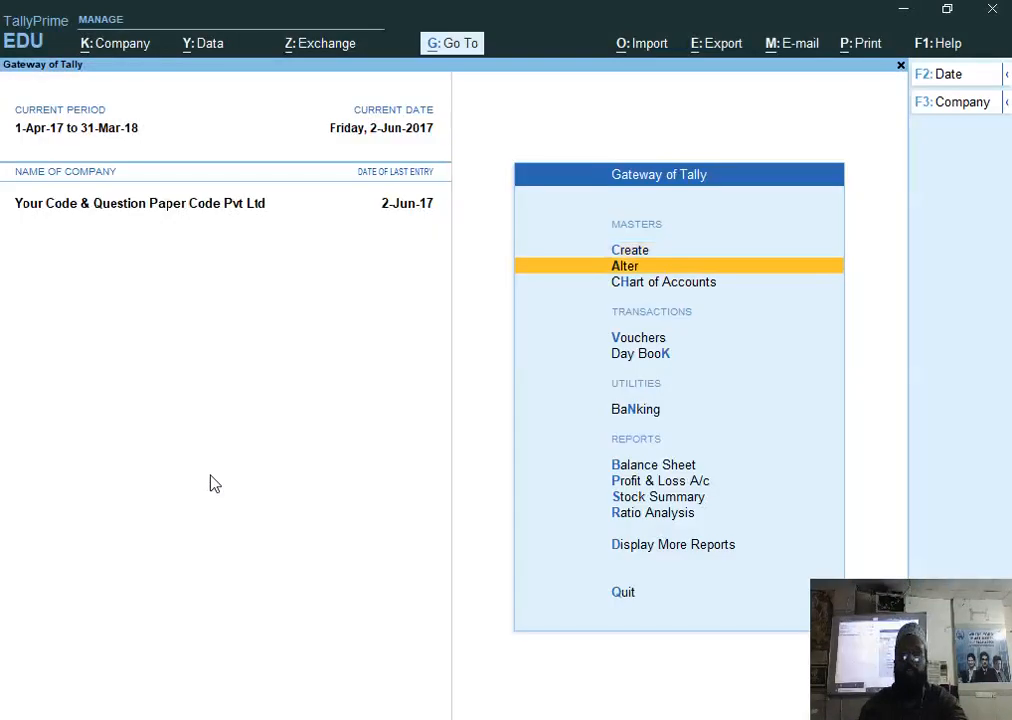
key(Up)
key(Return)
key(Down)
key(Down)
key(Down)
key(Down)
key(Down)
key(Down)
key(Down)
key(Down)
key(Down)
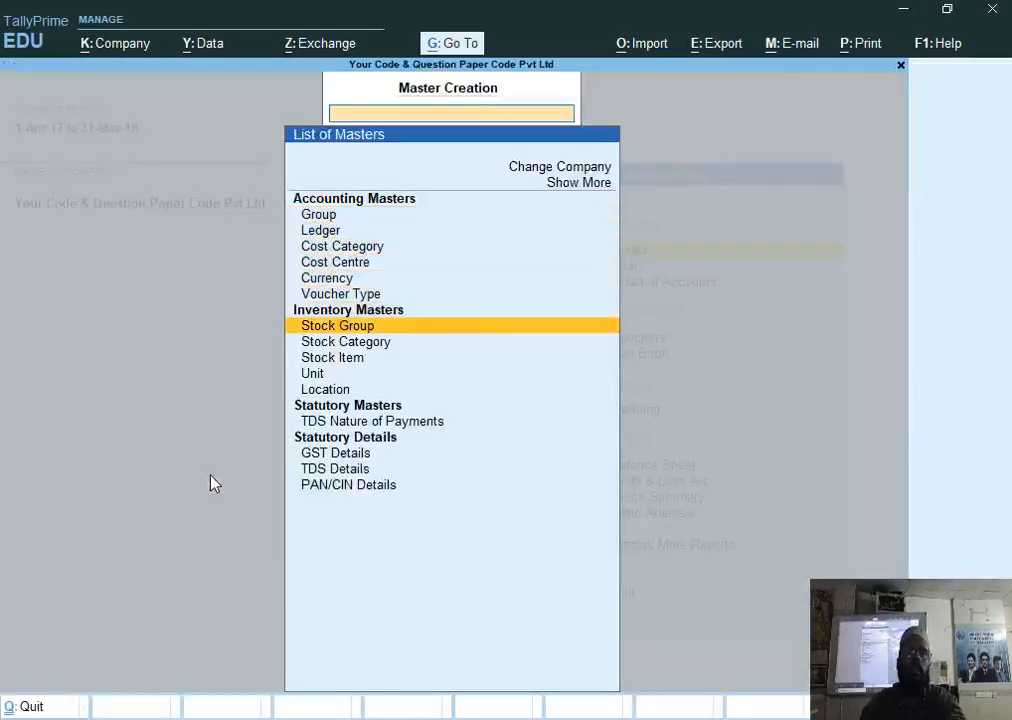
key(Down)
key(Return)
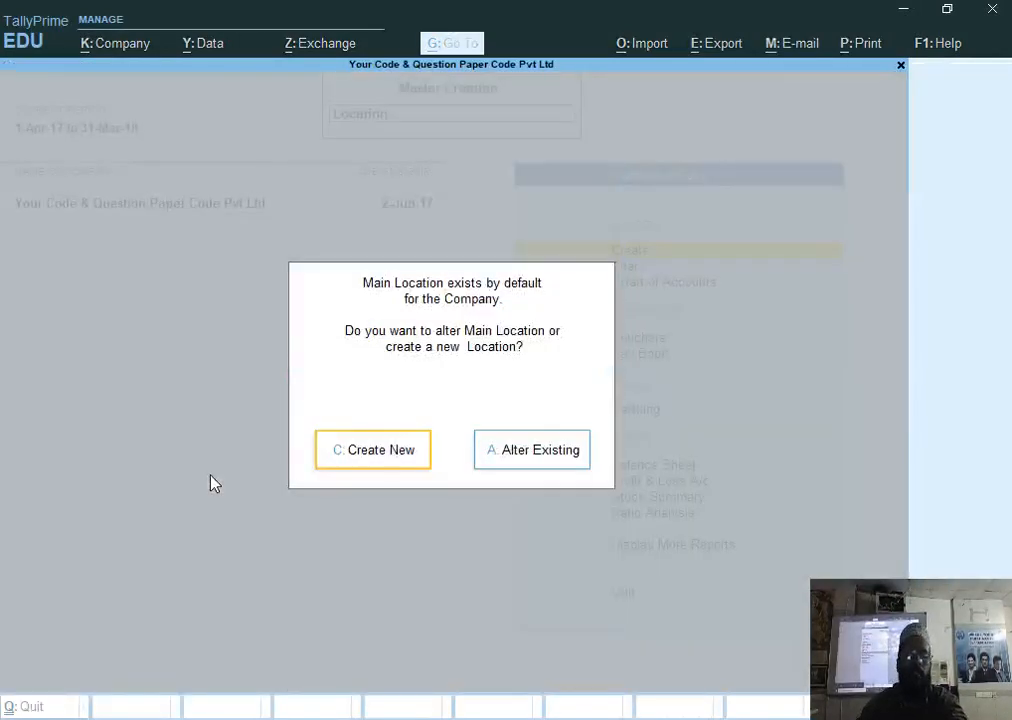
key(a)
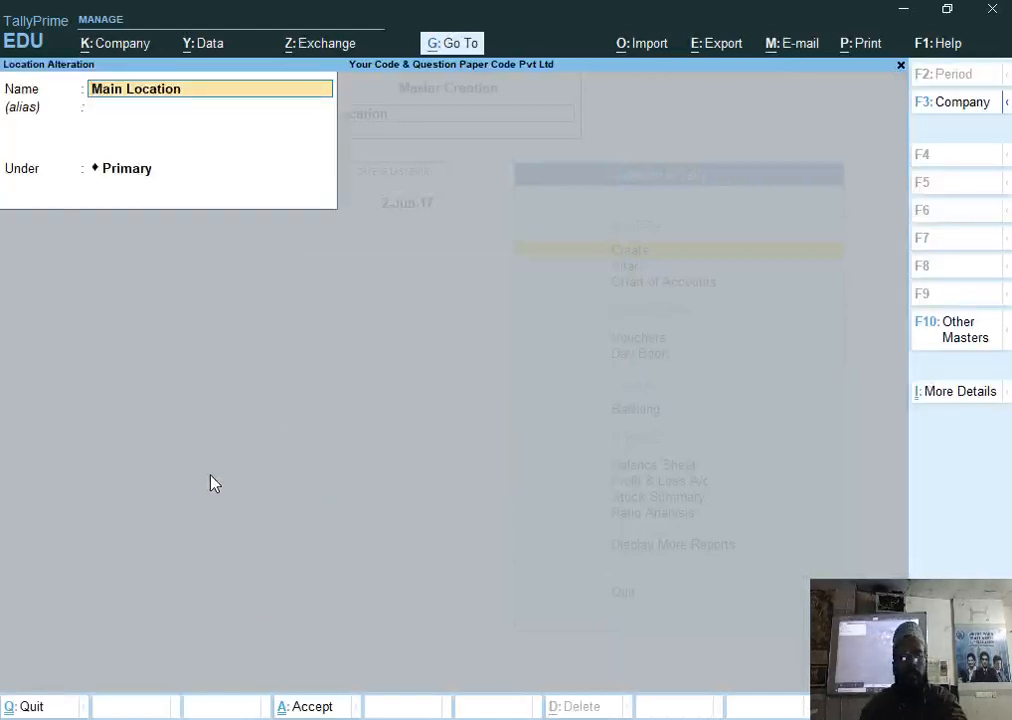
key(Escape)
key(Escape)
Create a new location named Park Street under Primary and leave master creation.
key(Return)
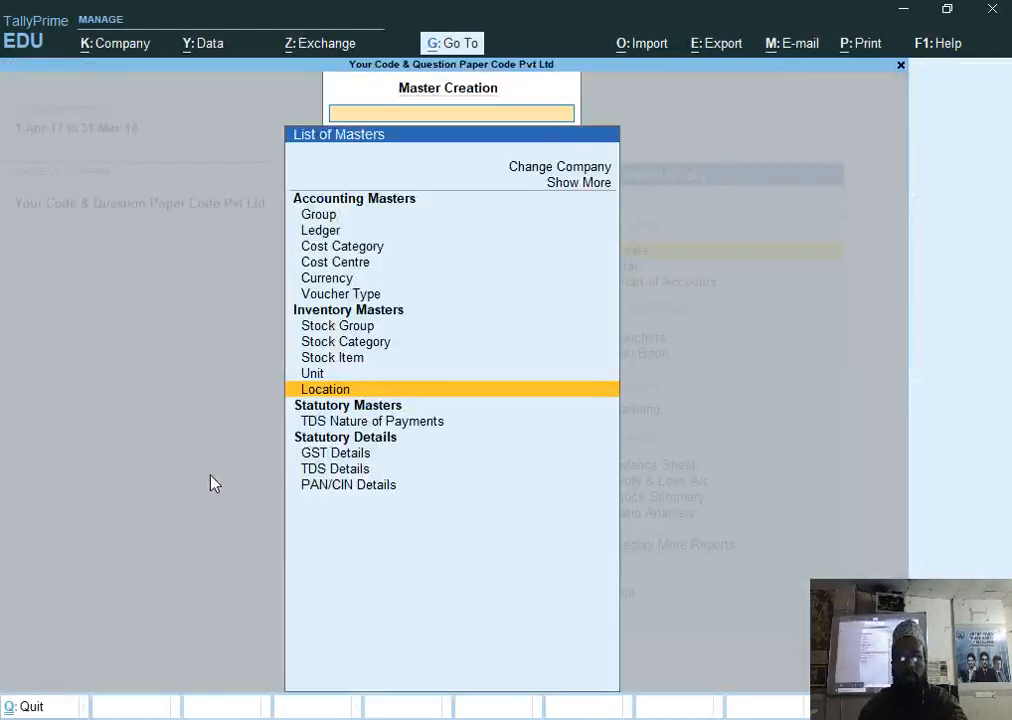
key(Return)
key(c)
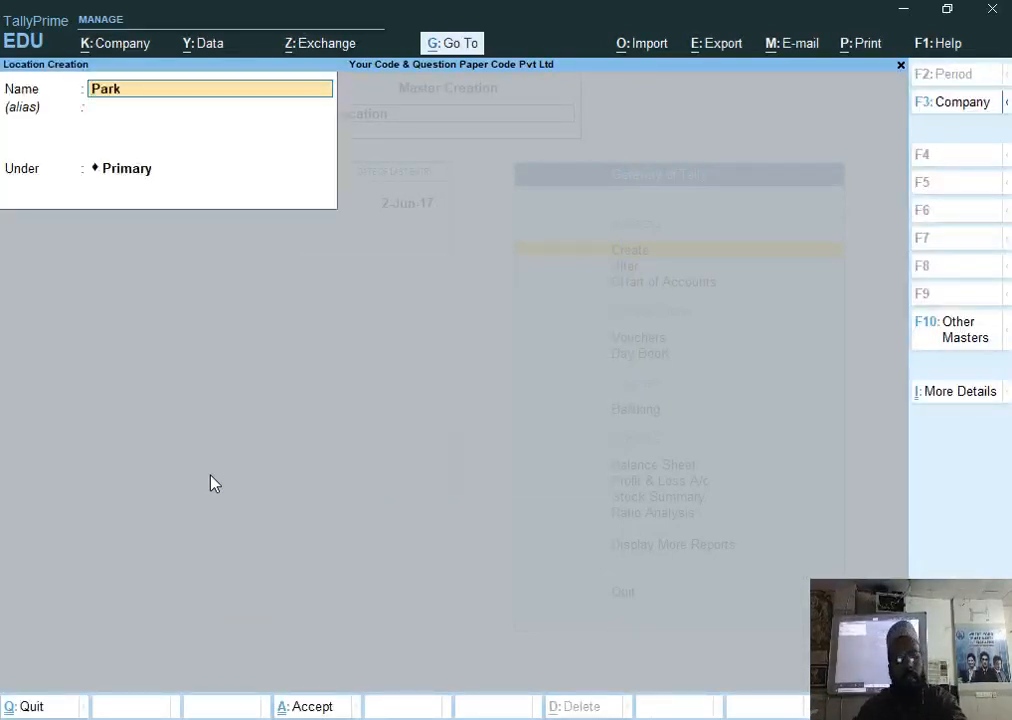
key(Return)
key(Return)
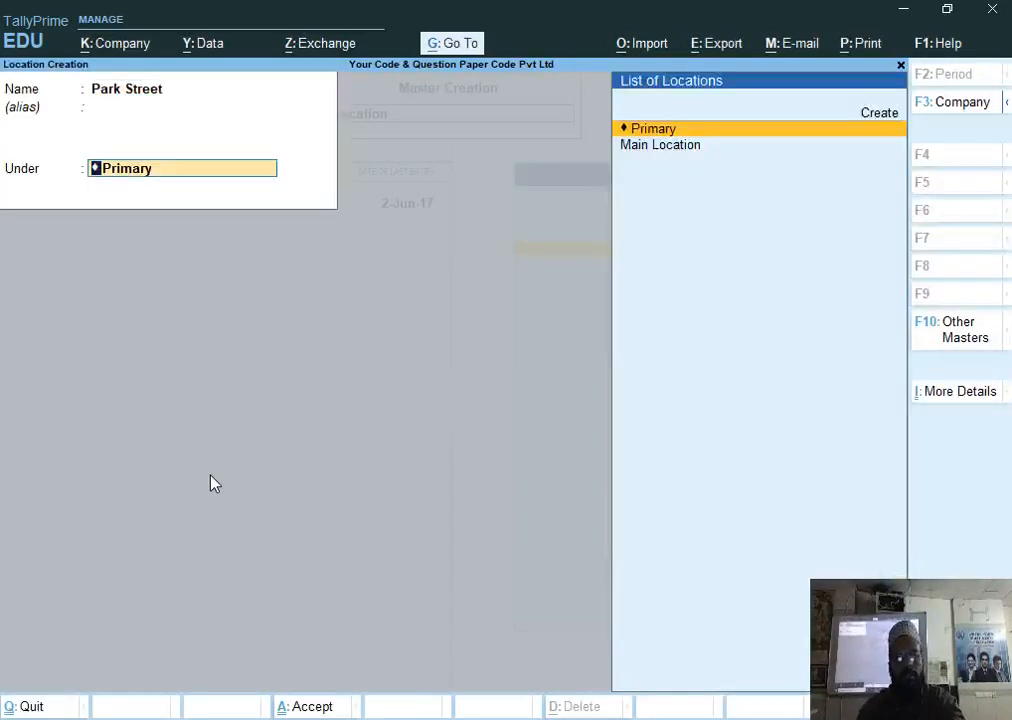
key(Return)
key(Return)
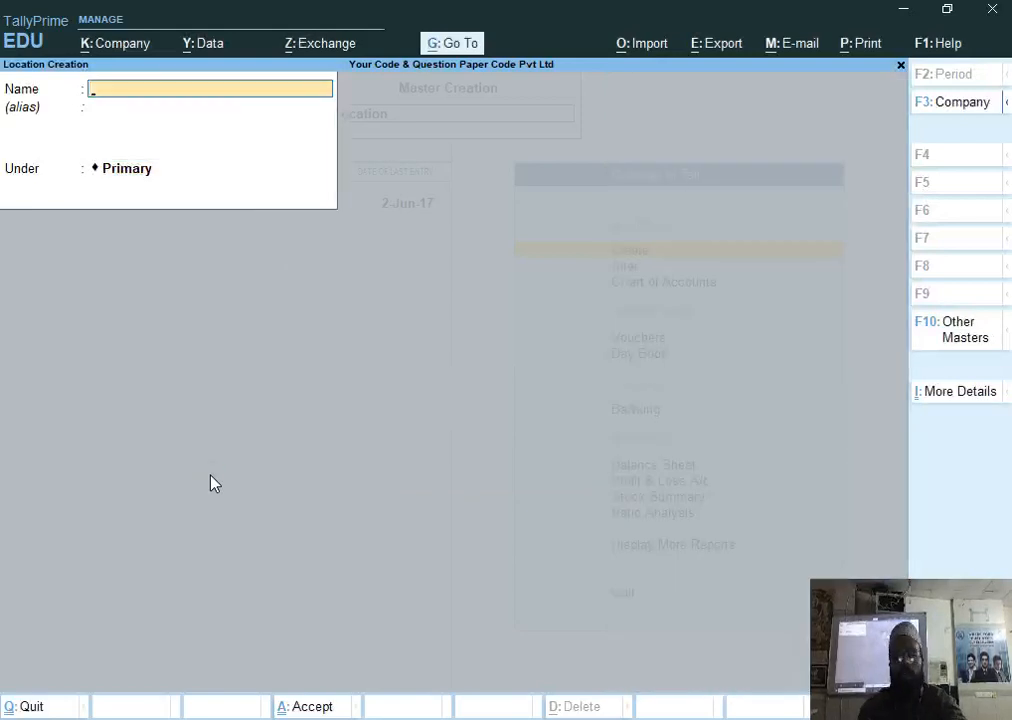
key(Escape)
key(Escape)
key(Escape)
Switch to the Tally Document for Set2 PDF in the browser and examine the Document 2 tax invoice.
key(alt+Tab)
key(alt+Tab)
scroll(443, 377, down, 6)
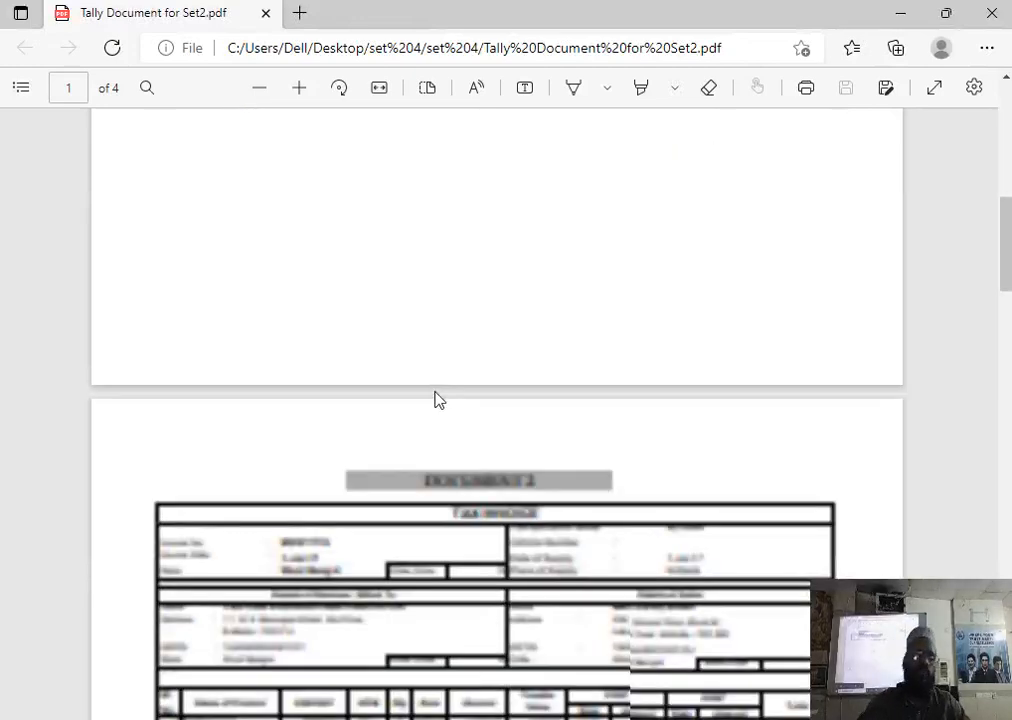
scroll(445, 350, down, 3)
scroll(452, 294, down, 1)
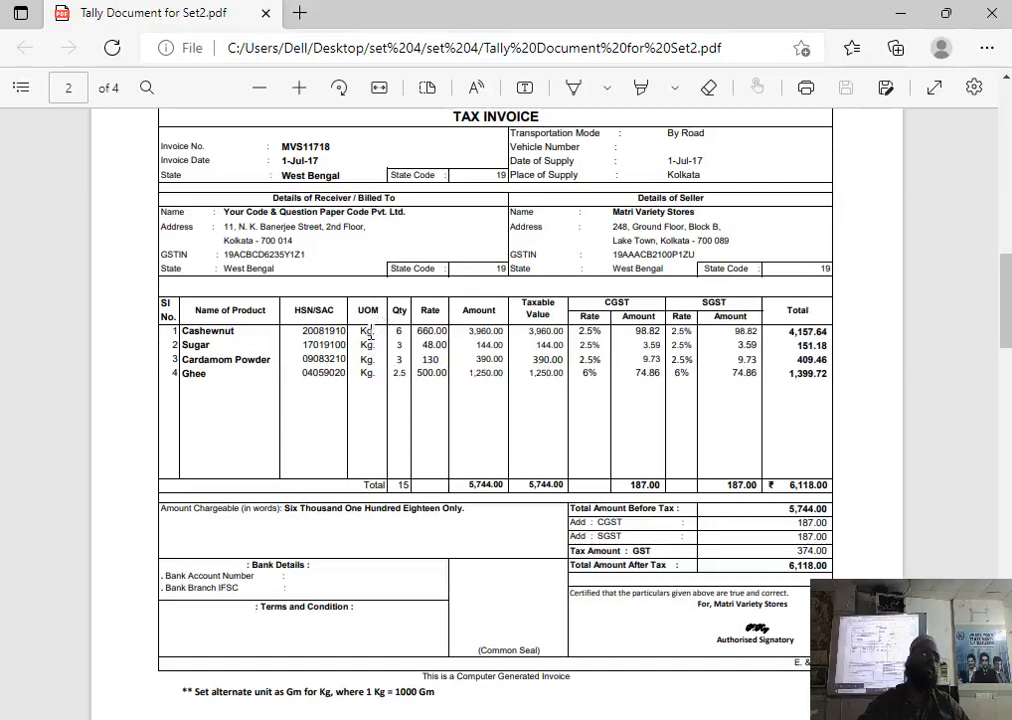
Switch back to TallyPrime, decline quitting, and start a purchase voucher dated 1-Jul-17.
key(alt+Tab)
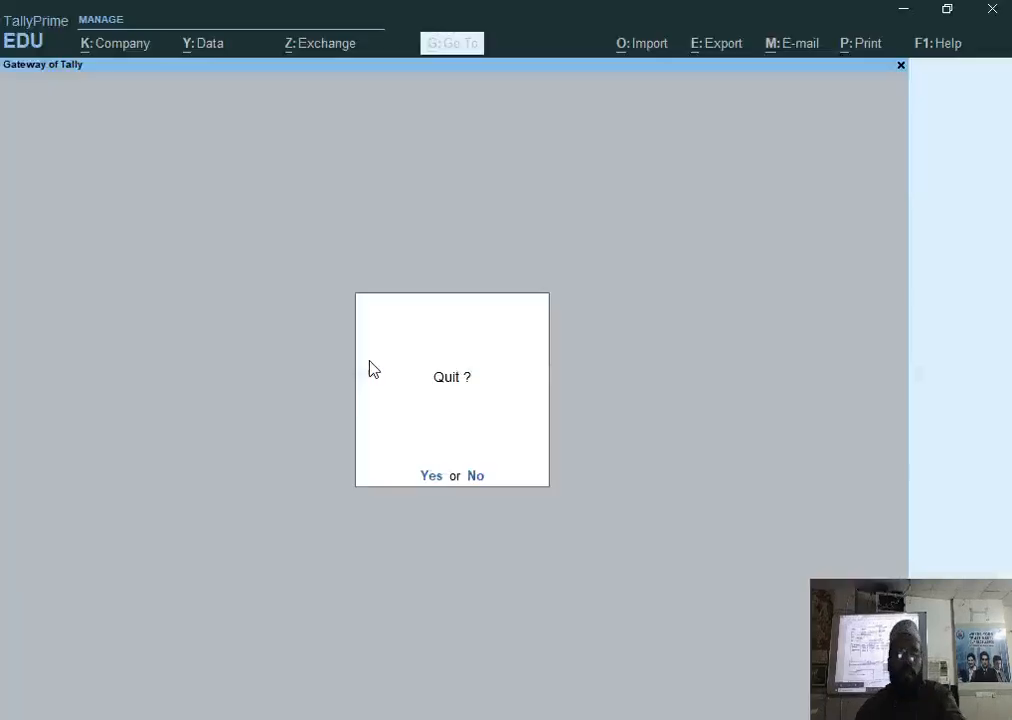
key(n)
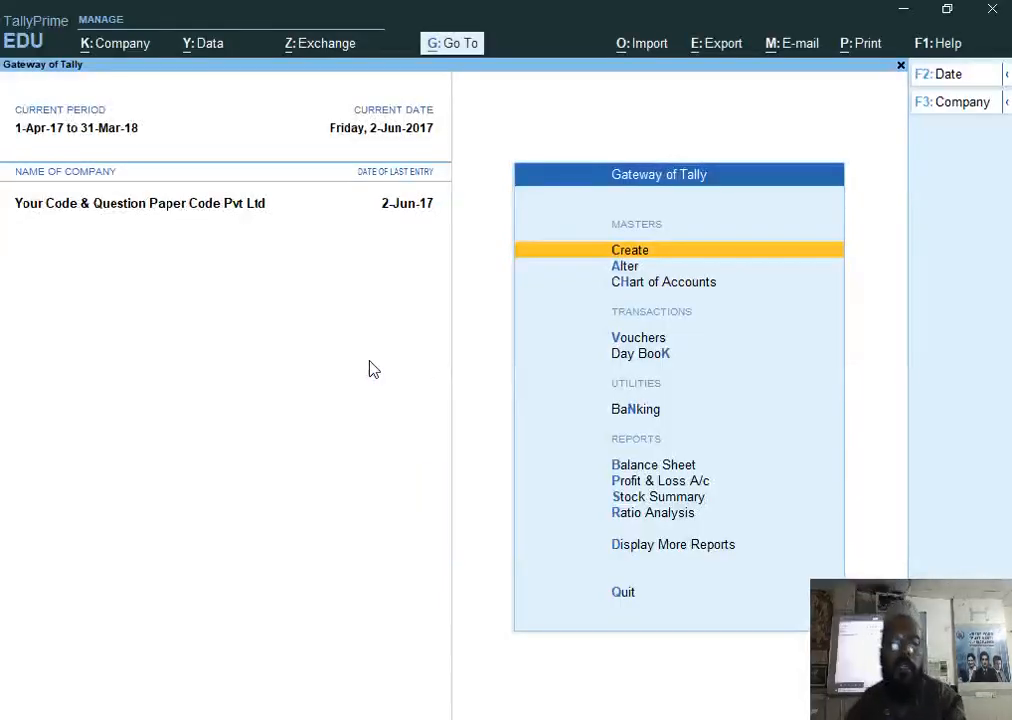
key(Down)
key(Down)
key(Down)
key(Return)
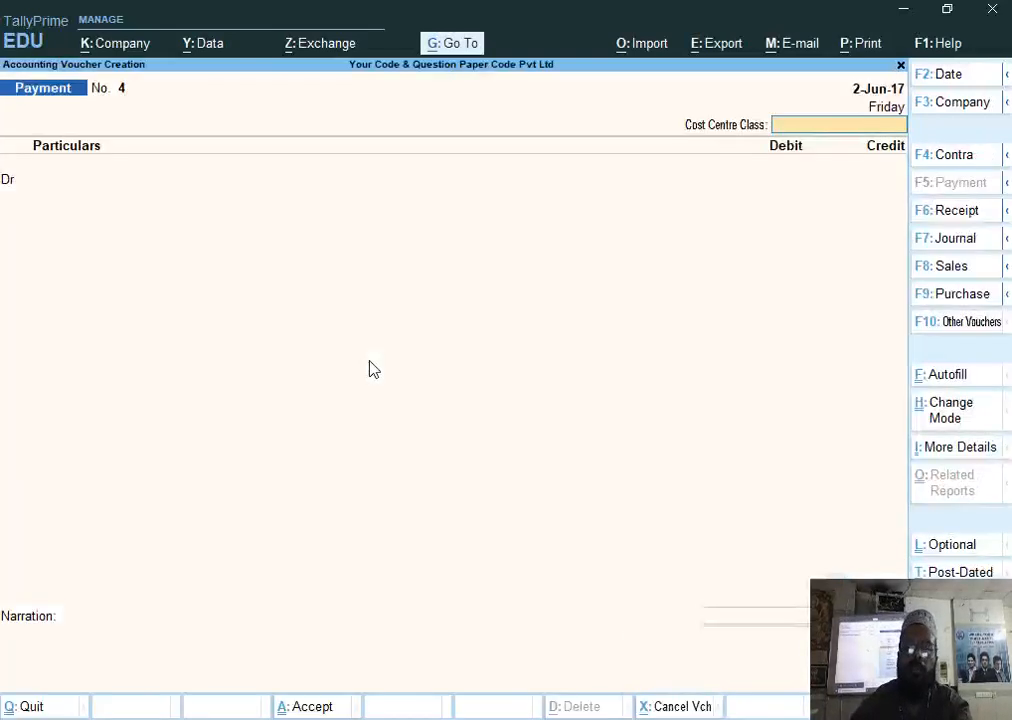
key(F9)
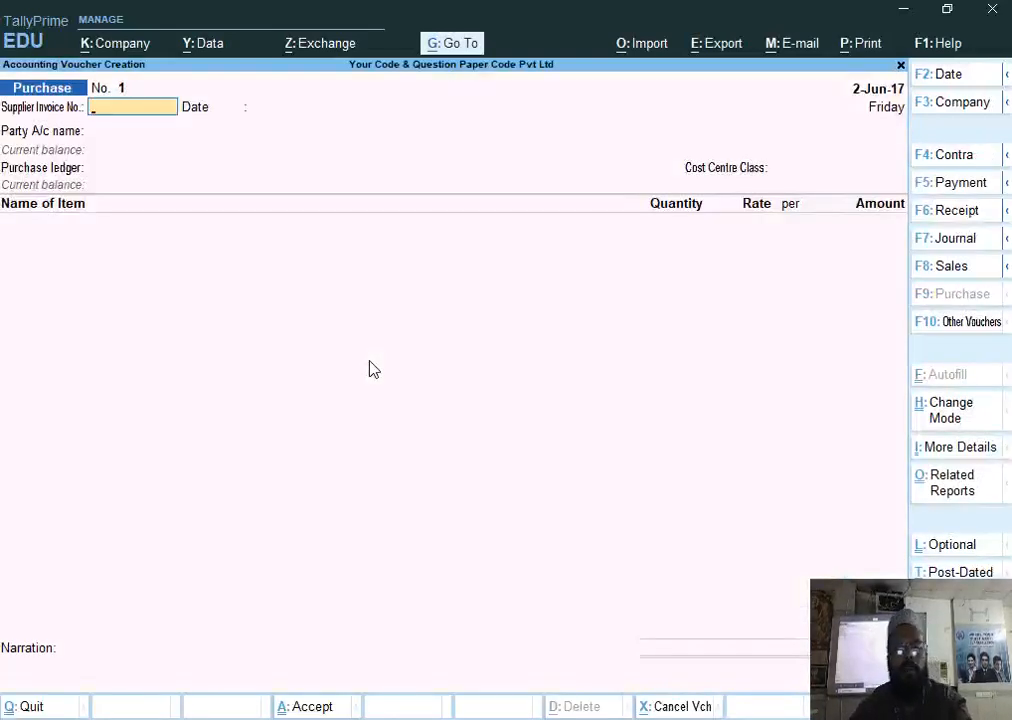
key(F2)
key(alt+Tab)
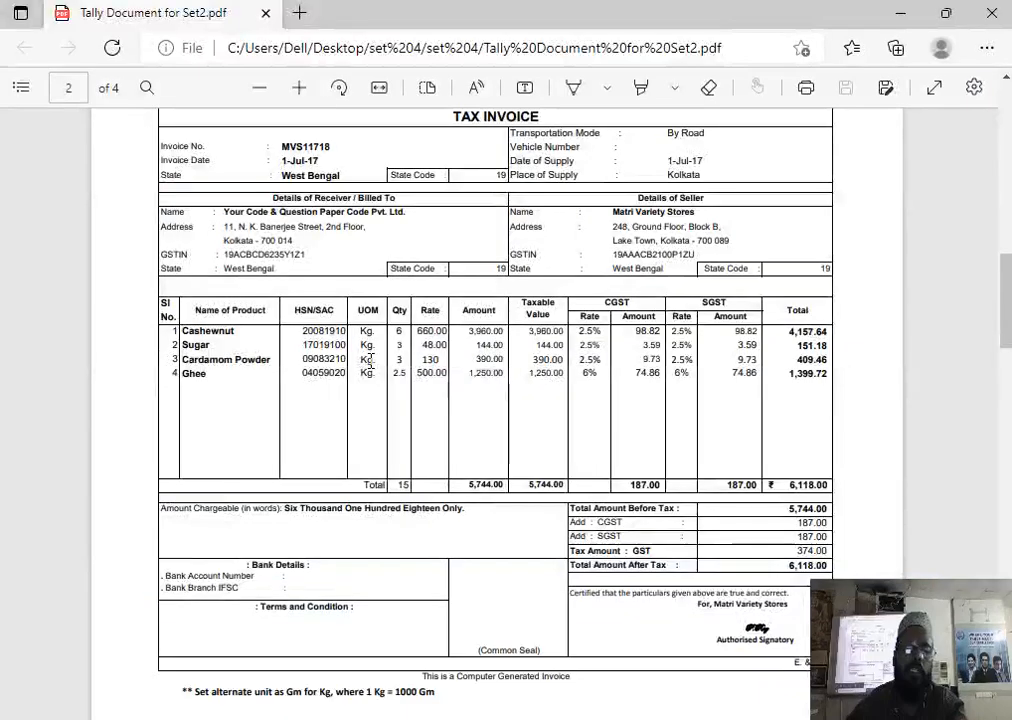
key(alt+Tab)
text(1-7)
key(Return)
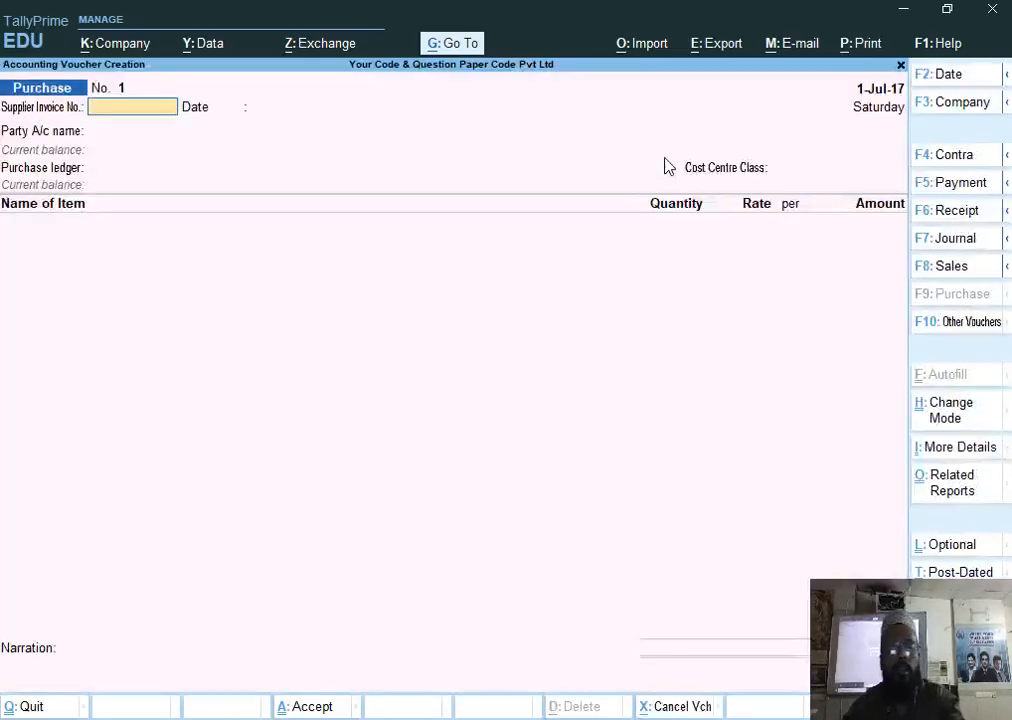
Copy supplier invoice number MVS11718 from the PDF into the purchase voucher and accept the invoice date 1-Jul-17.
key(alt+Tab)
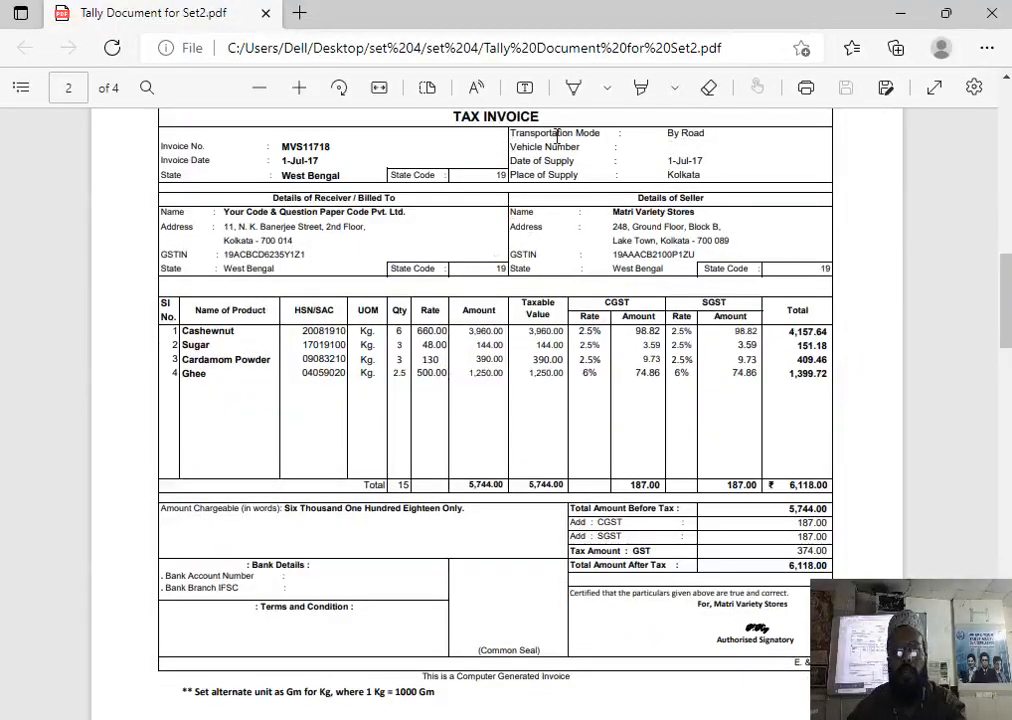
double_click(307, 146)
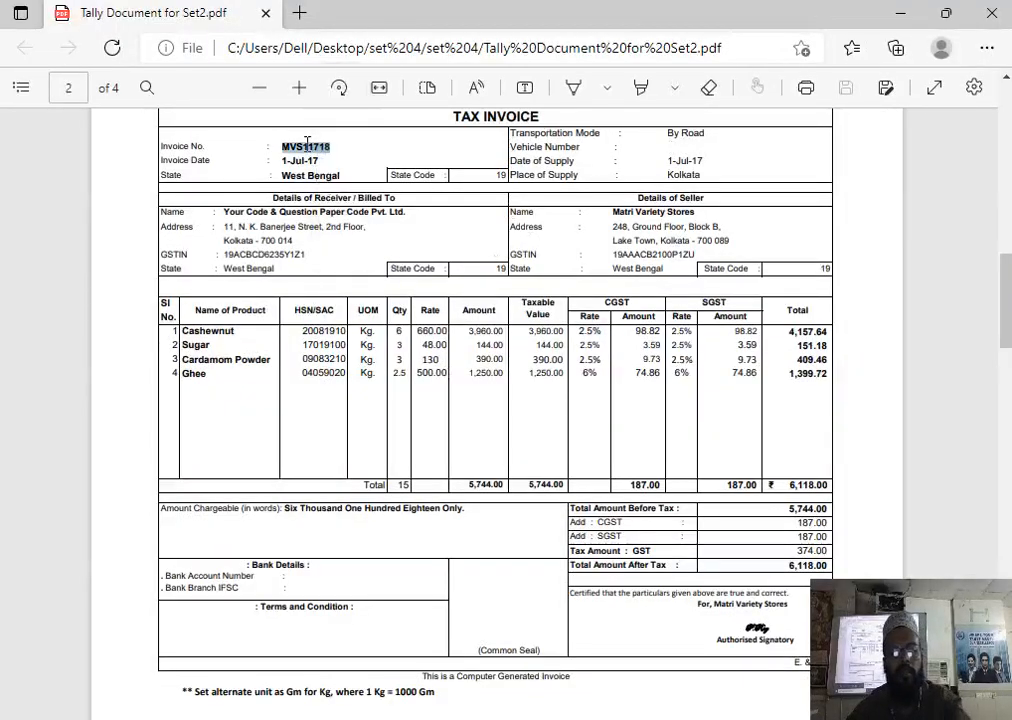
key(alt+Tab)
key(ctrl+alt+v)
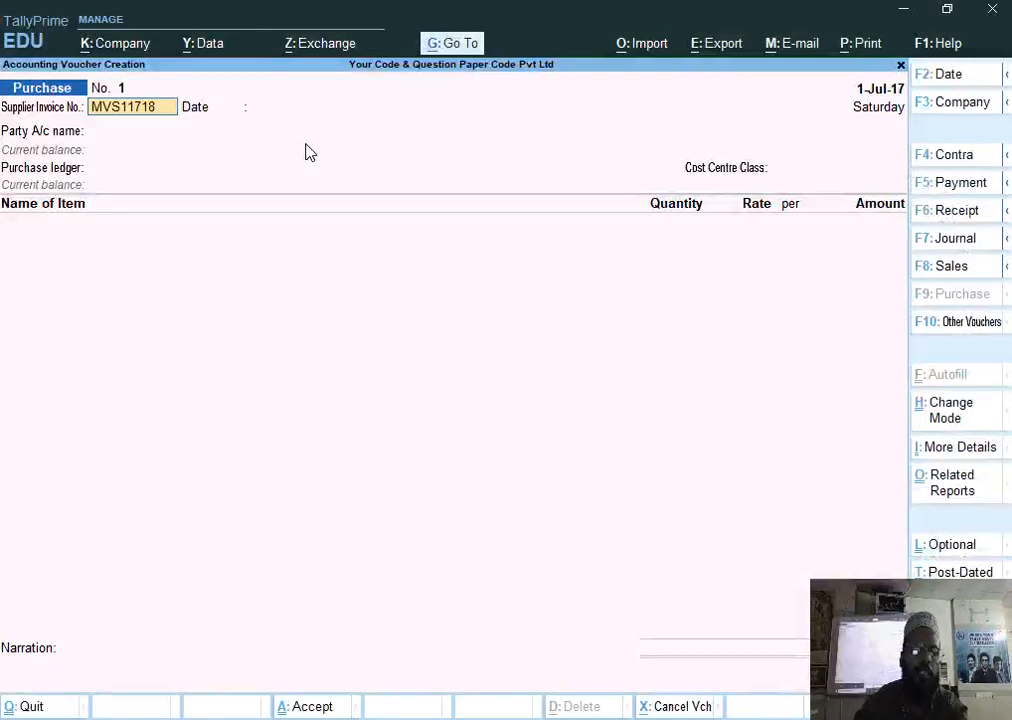
key(Return)
key(Return)
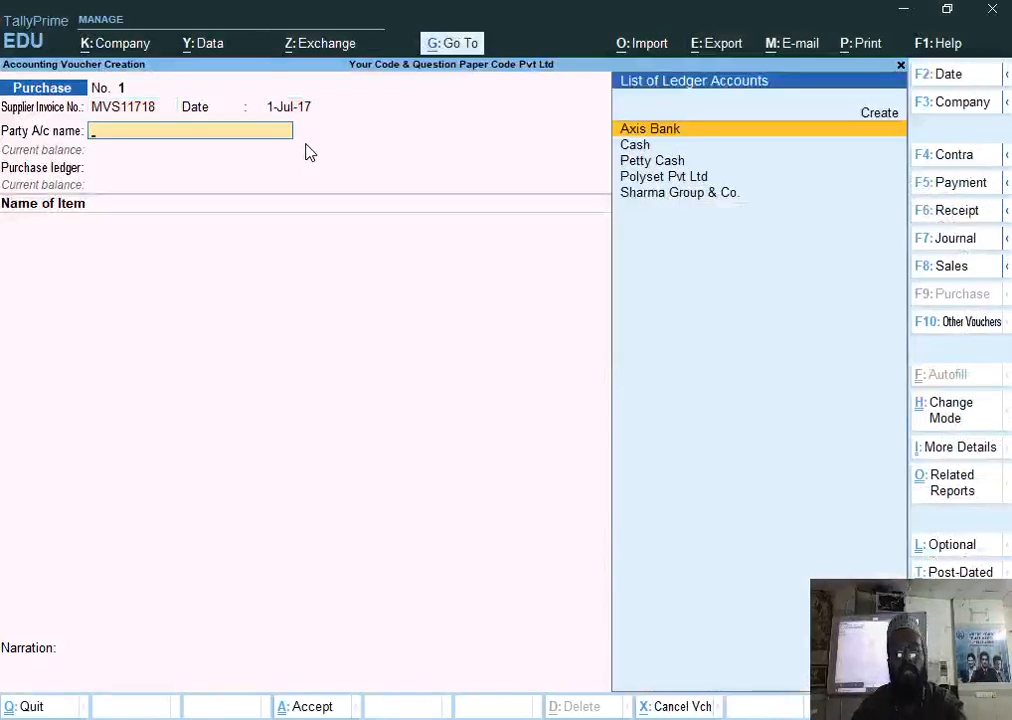
Create a new party ledger from the purchase voucher, named Matri Variety Store.
key(alt+c)
text(Ma)
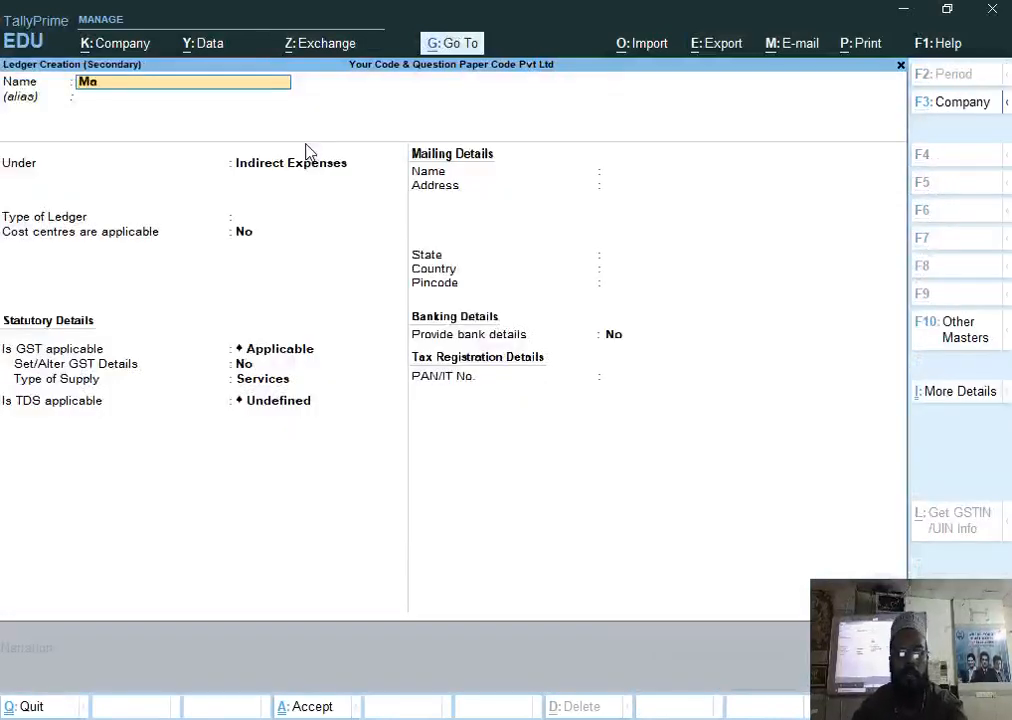
text(tri V)
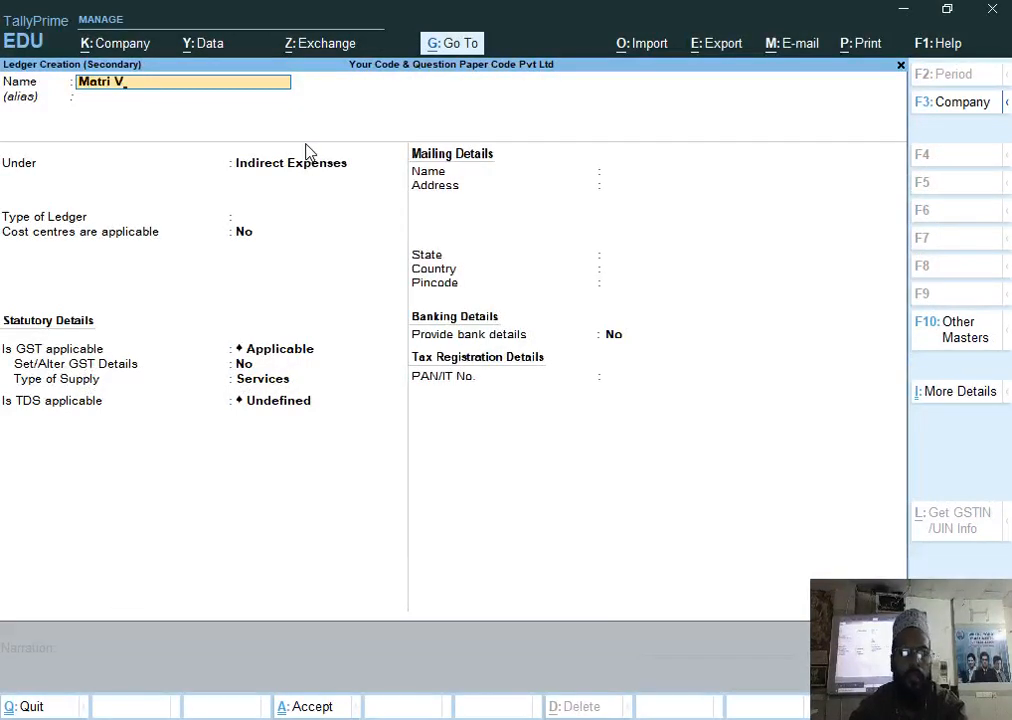
text(ariety)
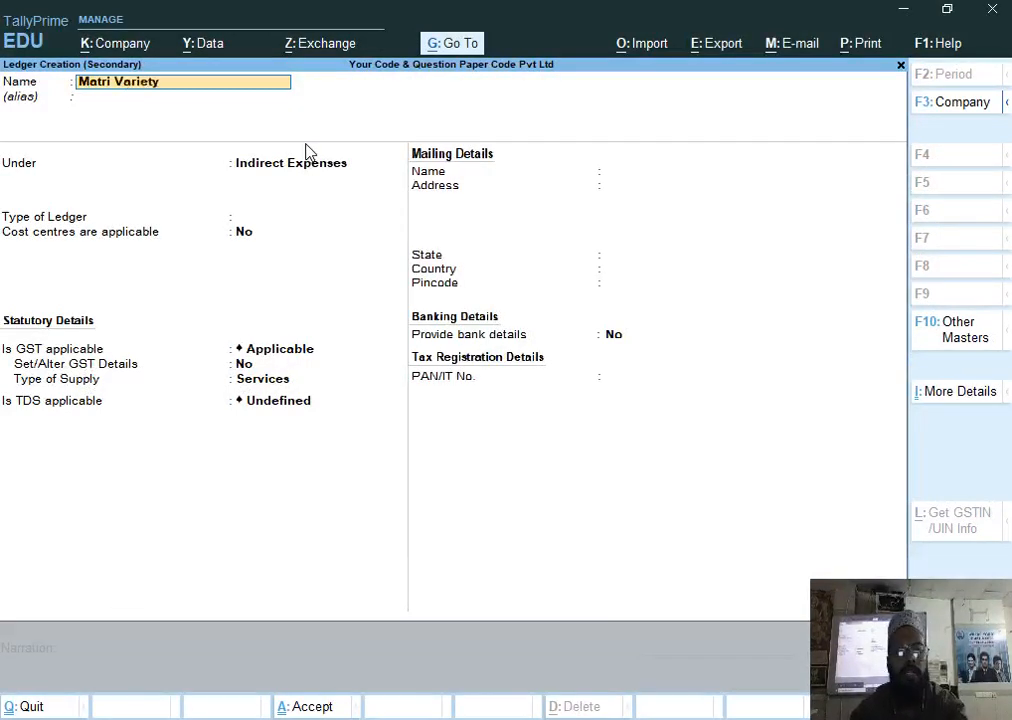
text( Stor)
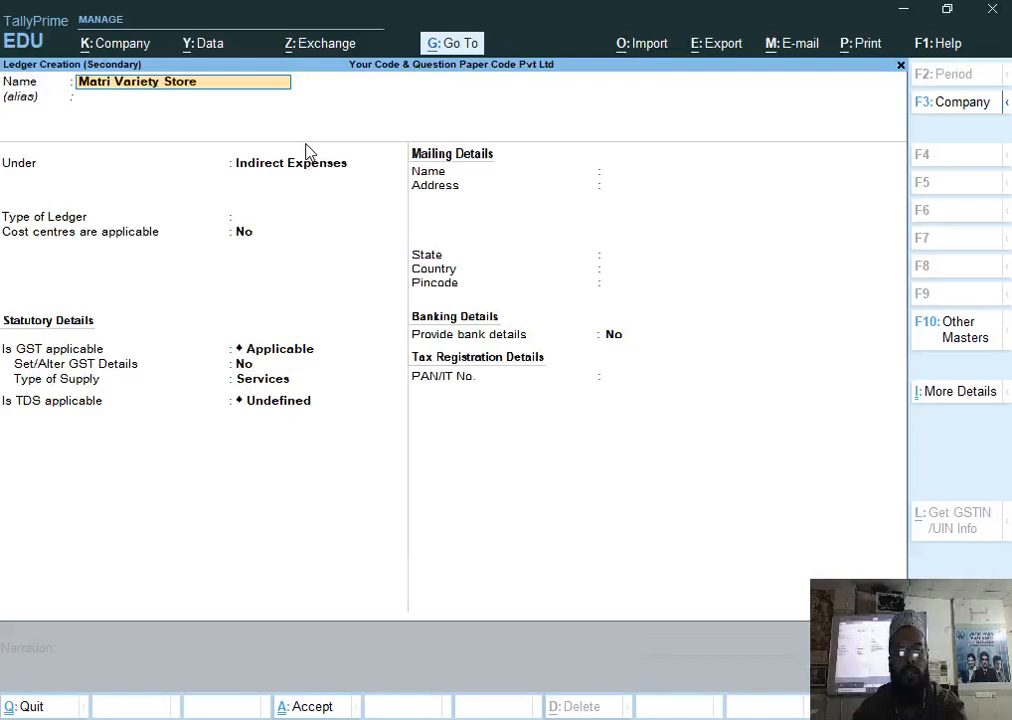
text(e)
key(Return)
Place the ledger under Sundry Creditors, keeping bill-by-bill balances on, cost centres and TDS deduction off, and the default mailing name.
text(S)
key(Down)
key(Down)
key(Down)
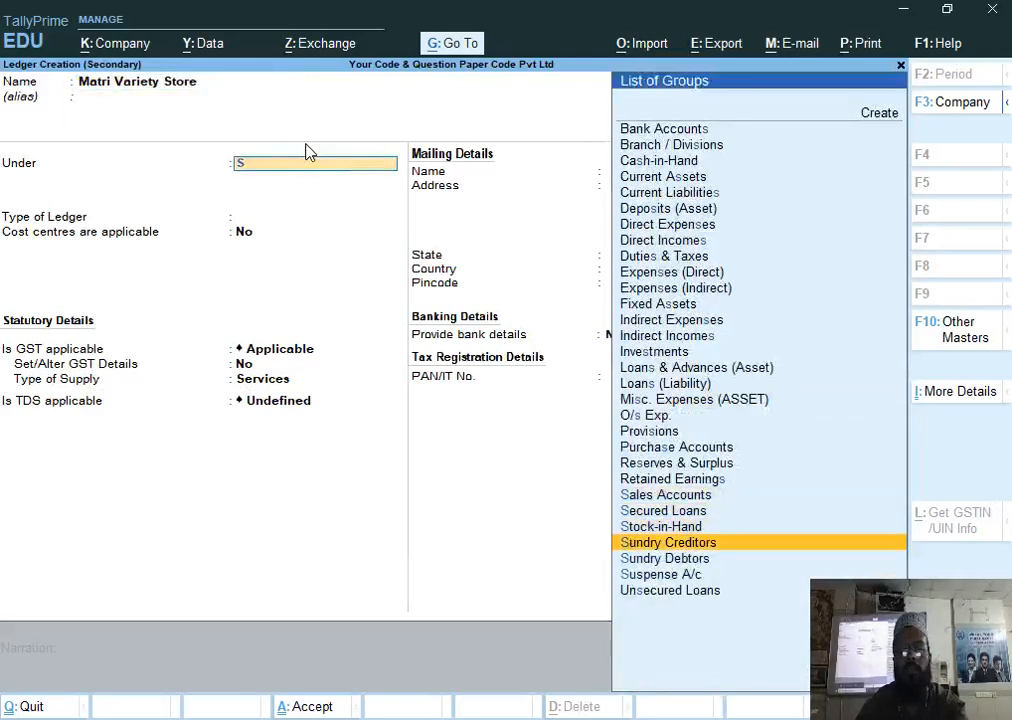
key(Return)
key(Return)
key(Return)
key(Return)
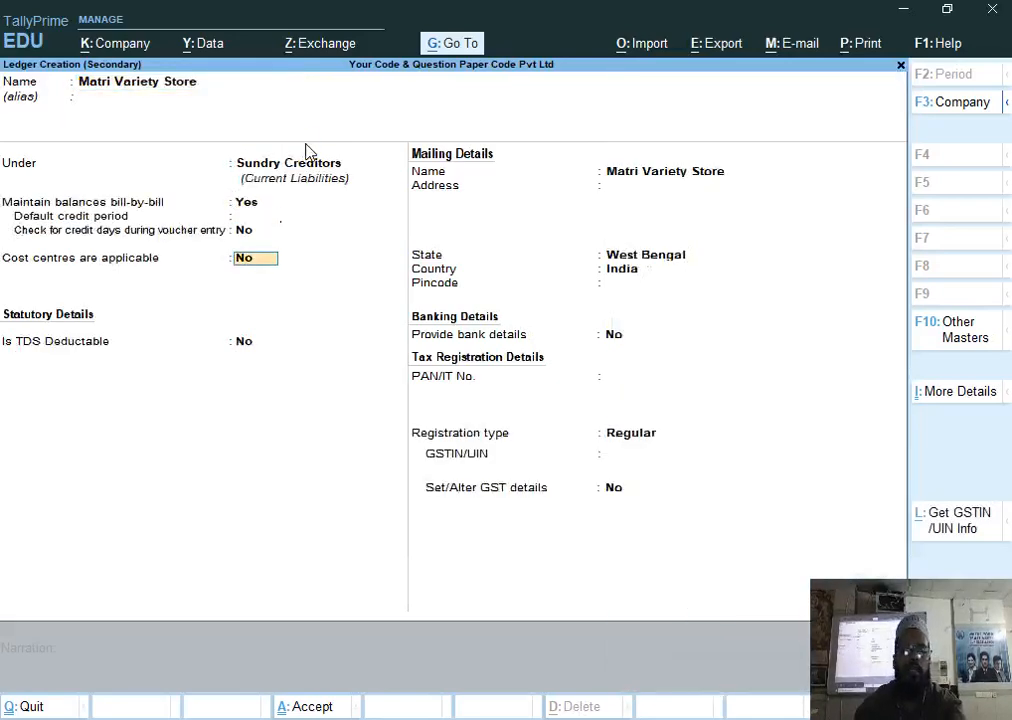
key(Return)
key(Return)
Copy the seller's street address from the PDF invoice into the ledger's mailing details, add the city, and keep West Bengal, India.
key(alt+Tab)
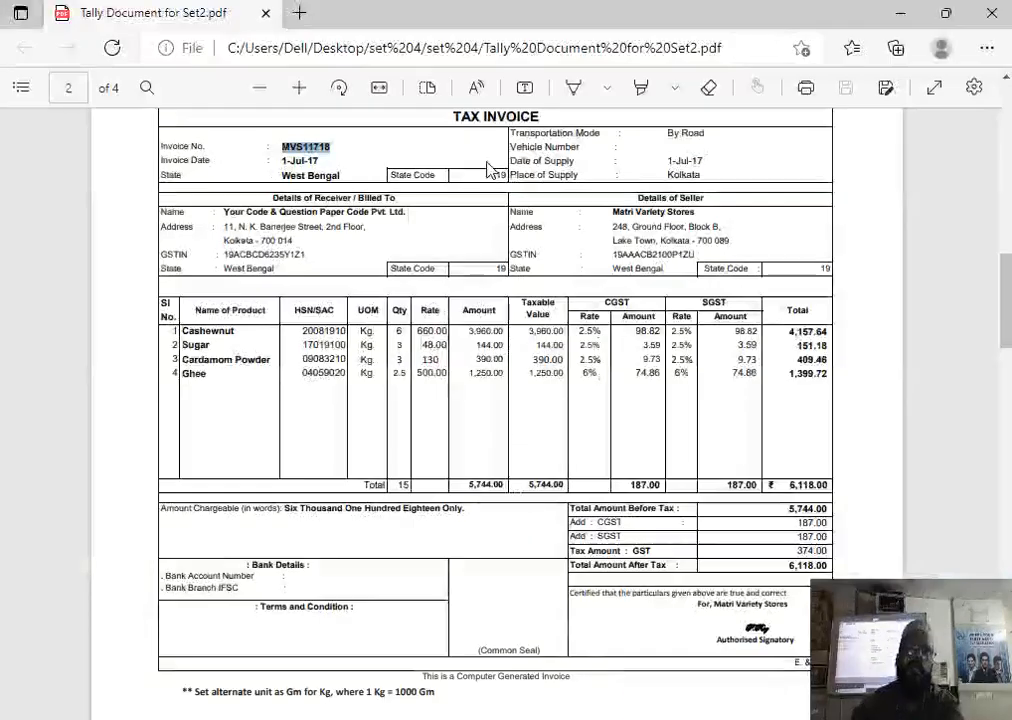
drag(615, 235, 695, 232)
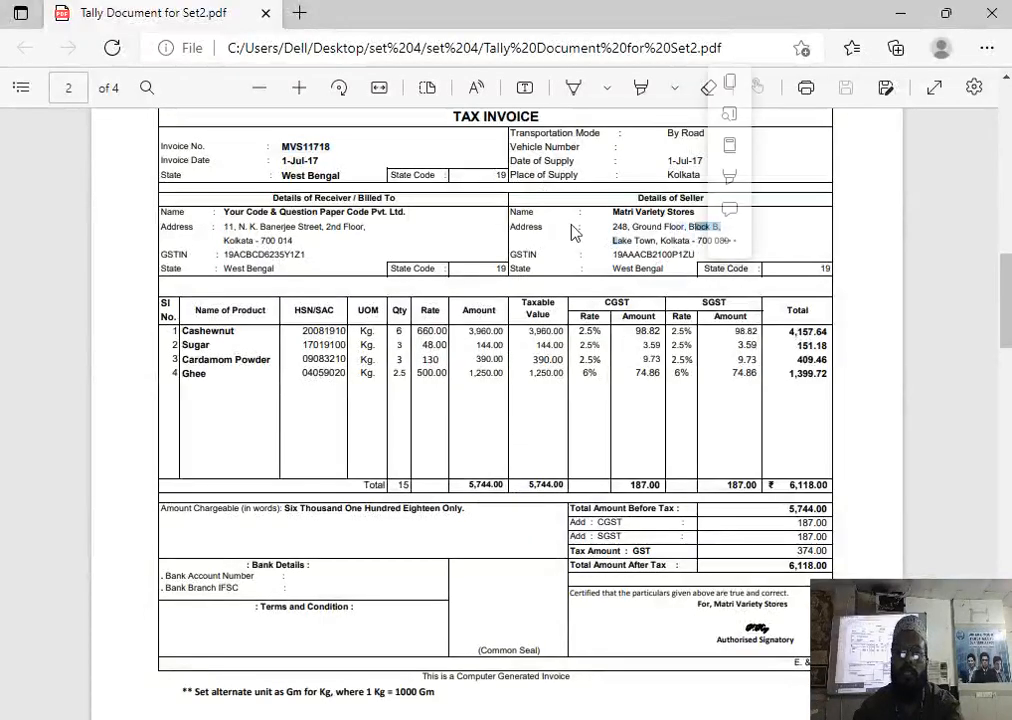
drag(614, 232, 730, 228)
key(ctrl+c)
key(alt+Tab)
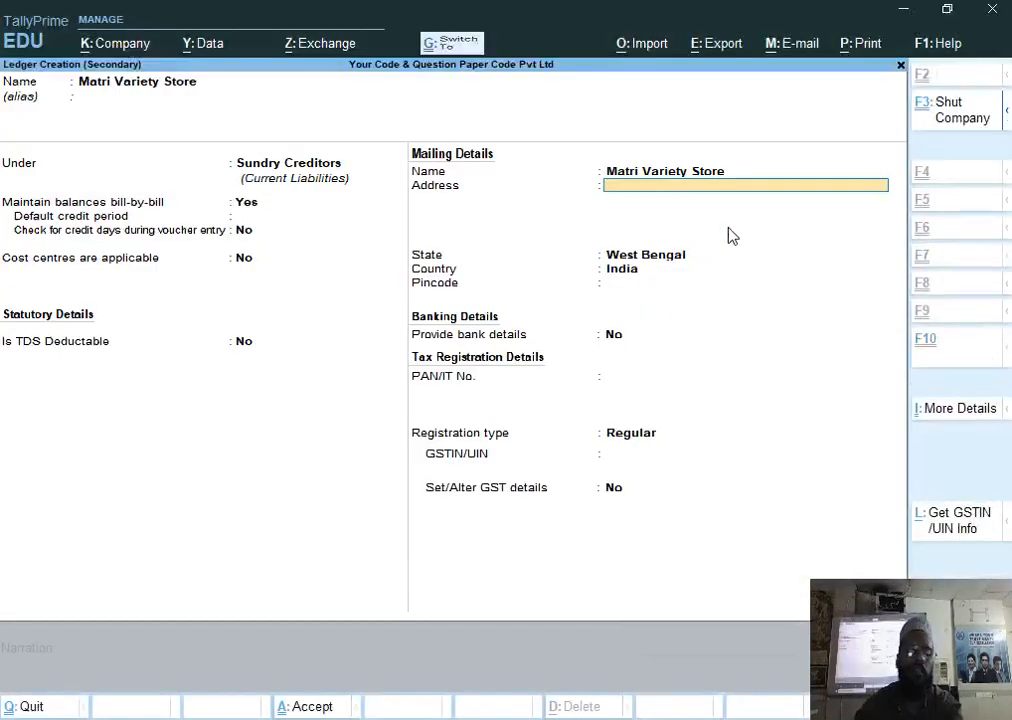
key(ctrl+alt+v)
key(Return)
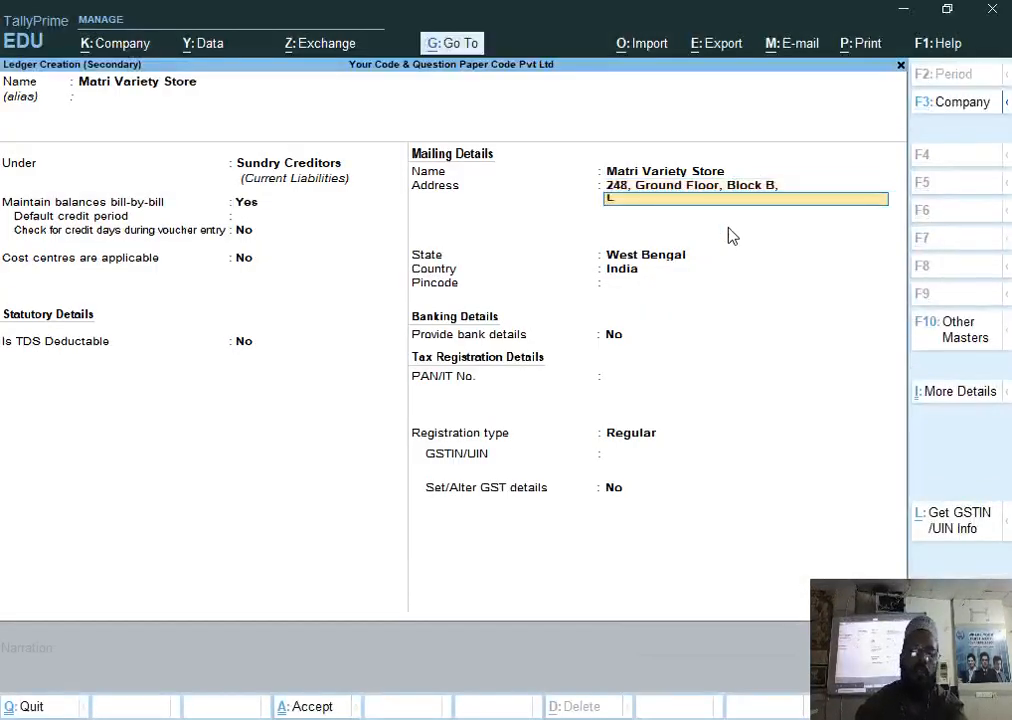
text(Kolkatat)
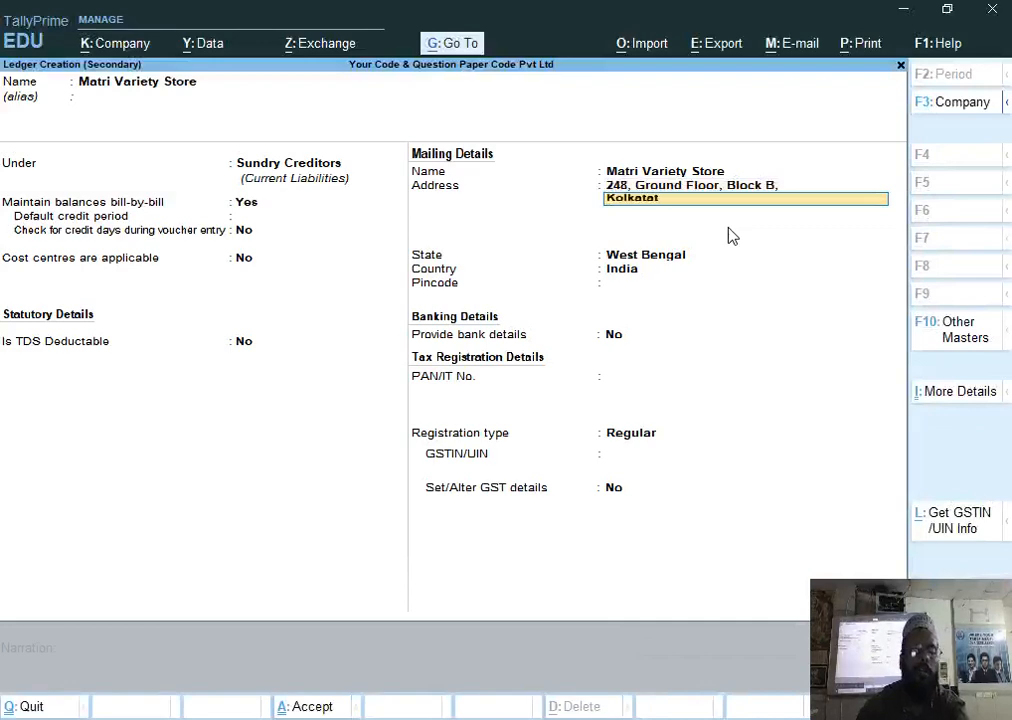
key(Return)
key(Return)
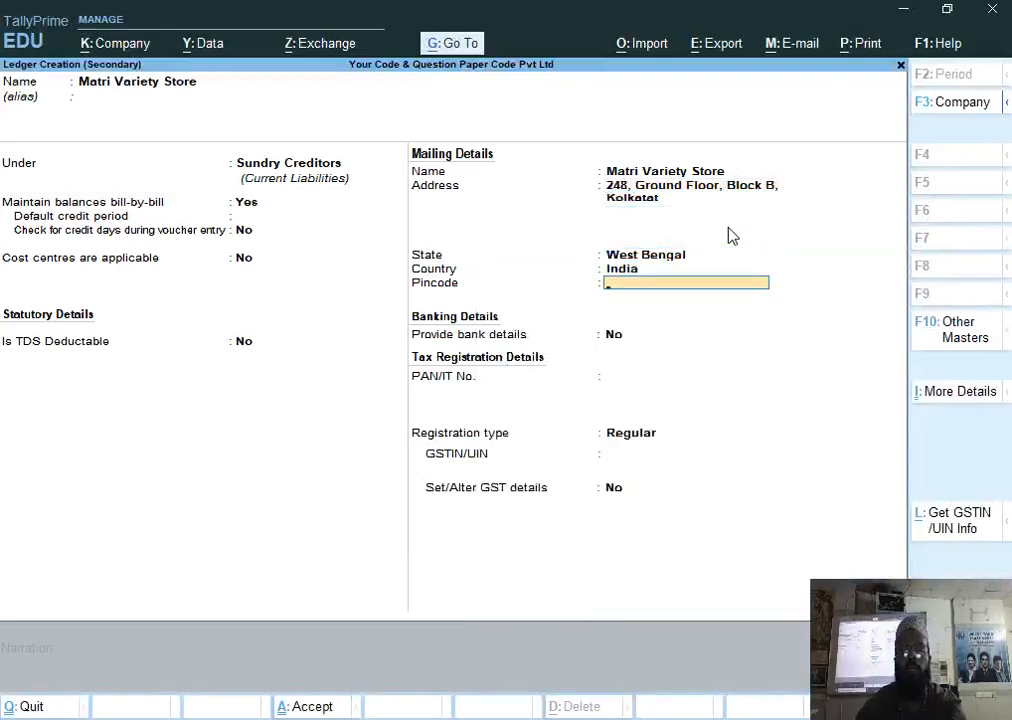
Check the seller's address on the PDF invoice, enter the ledger's pincode, and keep bank details set to No.
key(alt+Tab)
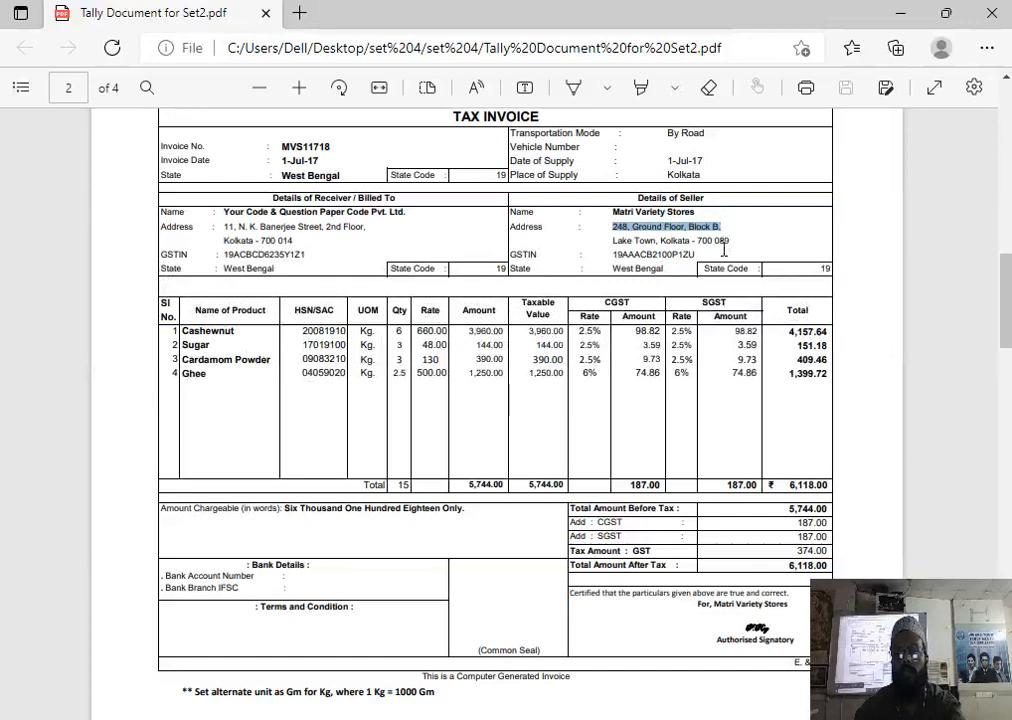
key(alt+Tab)
text(700090)
key(Return)
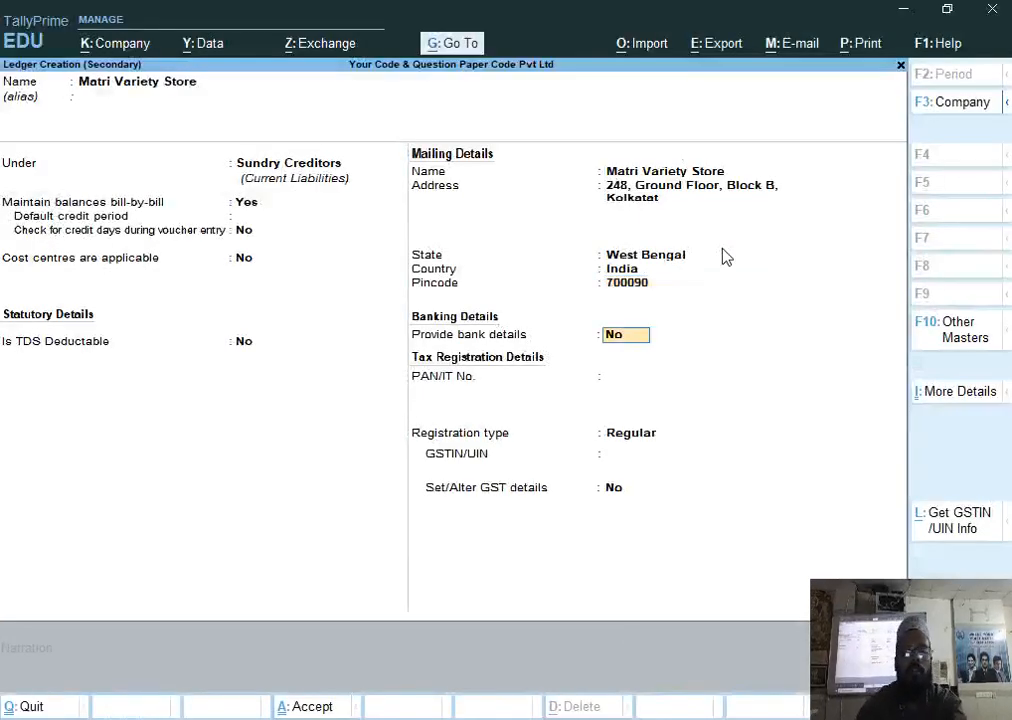
key(Return)
Copy the PAN portion of the seller's GSTIN from the PDF invoice into the ledger's PAN/IT number.
key(alt+Tab)
drag(622, 254, 662, 252)
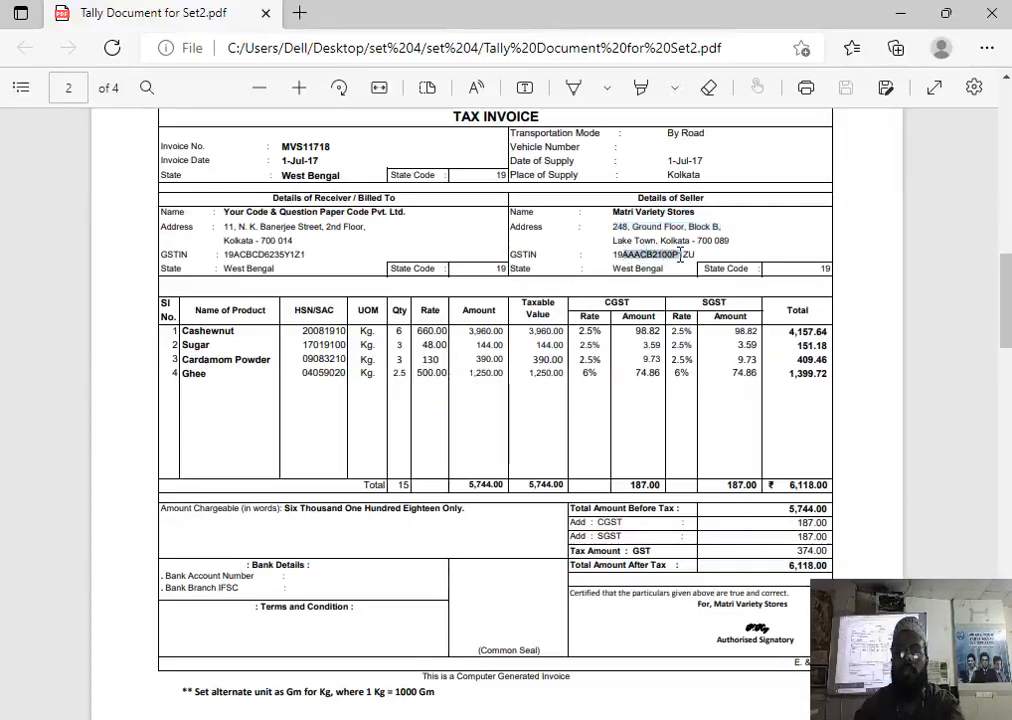
key(alt+Tab)
key(ctrl+alt+v)
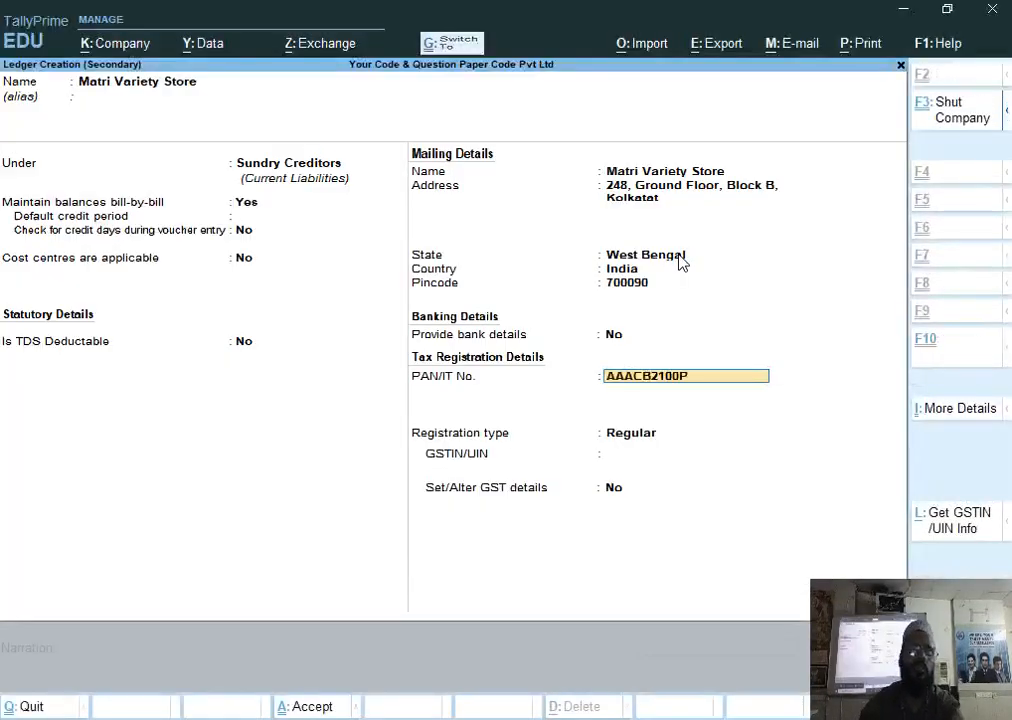
key(Return)
Copy the seller's full GSTIN from the PDF invoice into the party ledger's GSTIN/UIN and save the ledger.
key(alt+Tab)
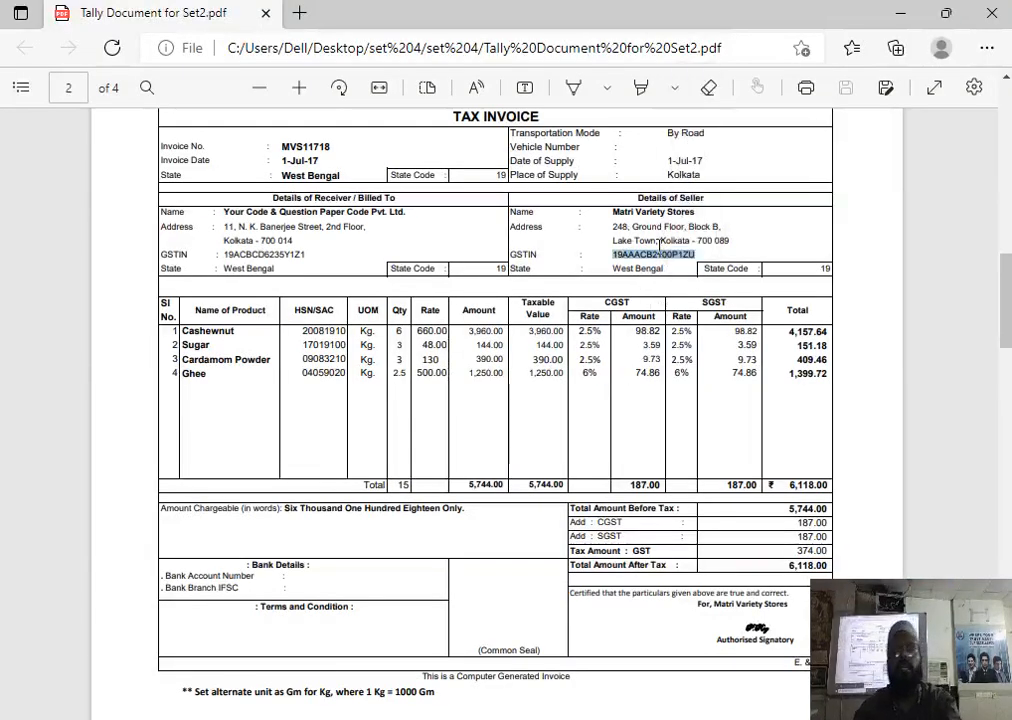
key(ctrl+c)
key(alt+Tab)
key(ctrl+alt+v)
key(Return)
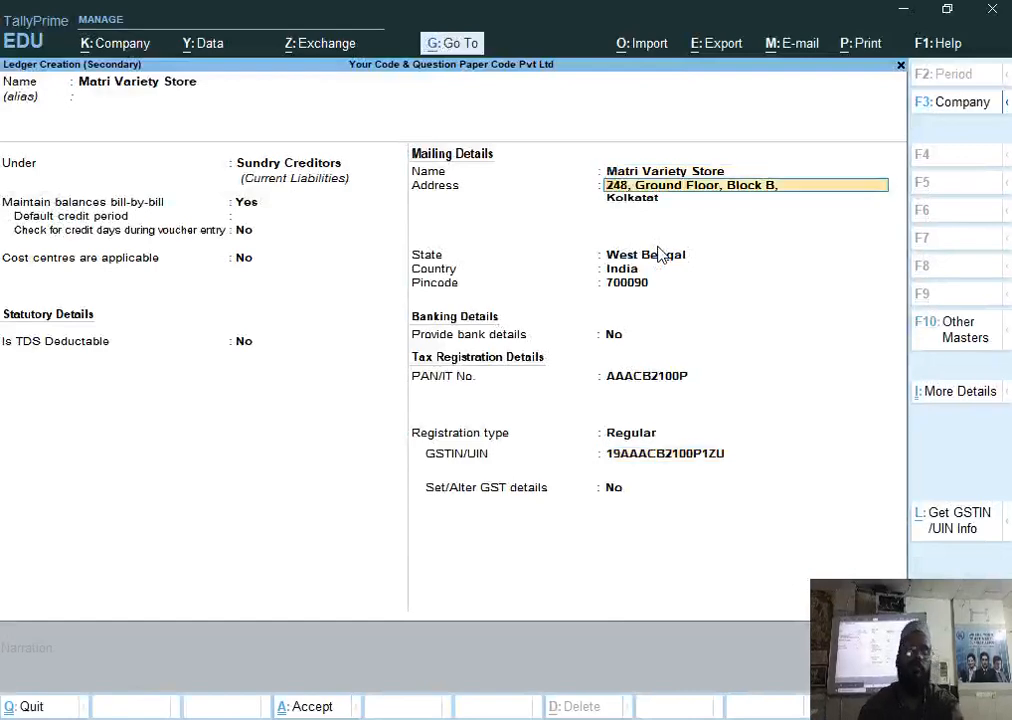
key(ctrl+a)
Accept the purchase voucher's receipt details left blank and the party details with their default values.
key(Return)
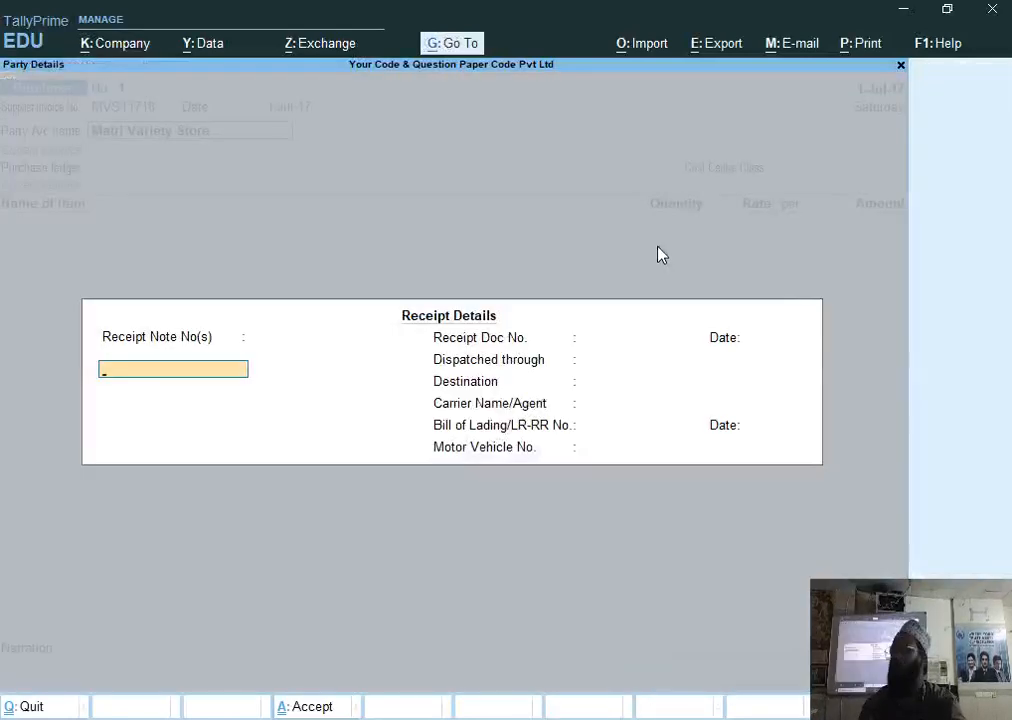
key(ctrl+a)
key(ctrl+a)
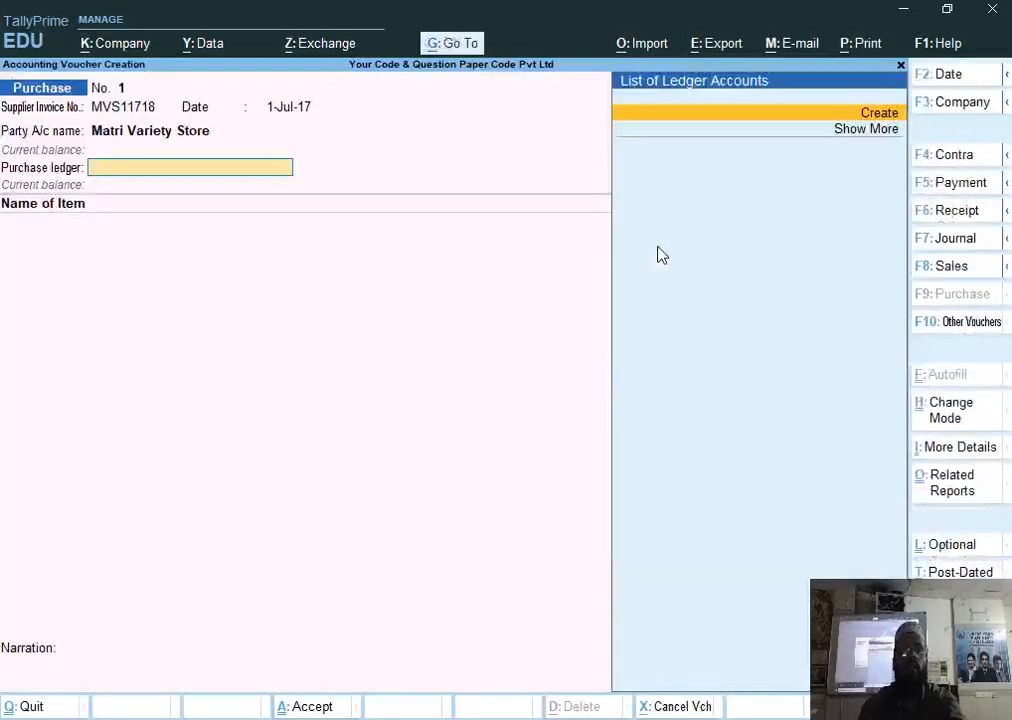
Create a new purchase ledger from the voucher, named Purchase and grouped under Purchase Accounts.
key(alt+c)
text(Purchase)
key(Return)
key(Return)
text(P)
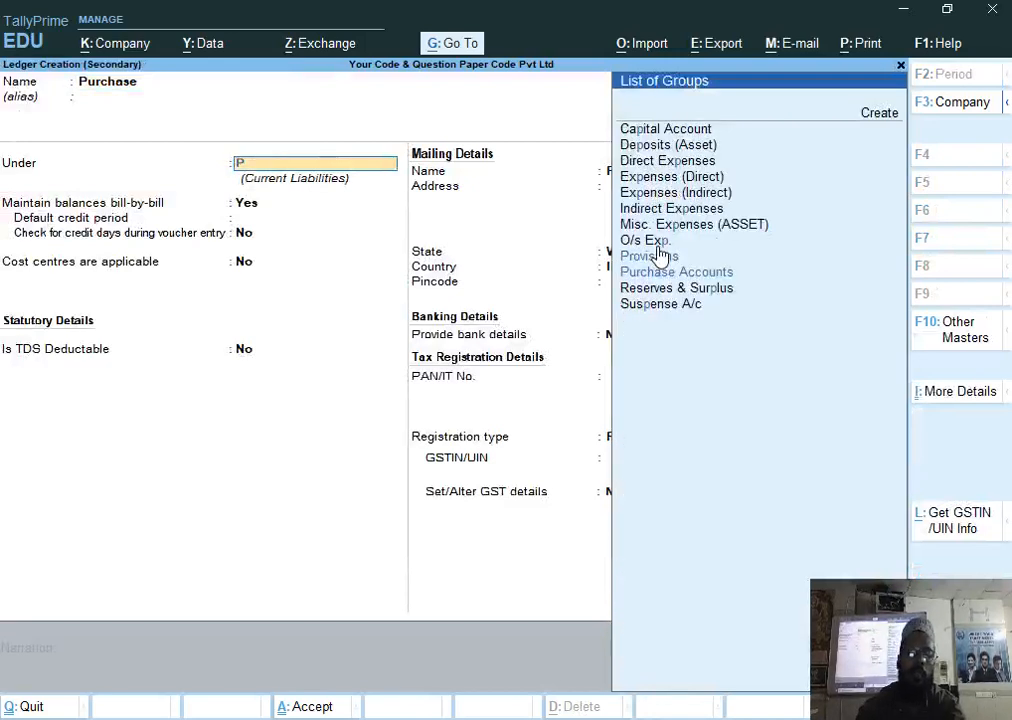
key(Return)
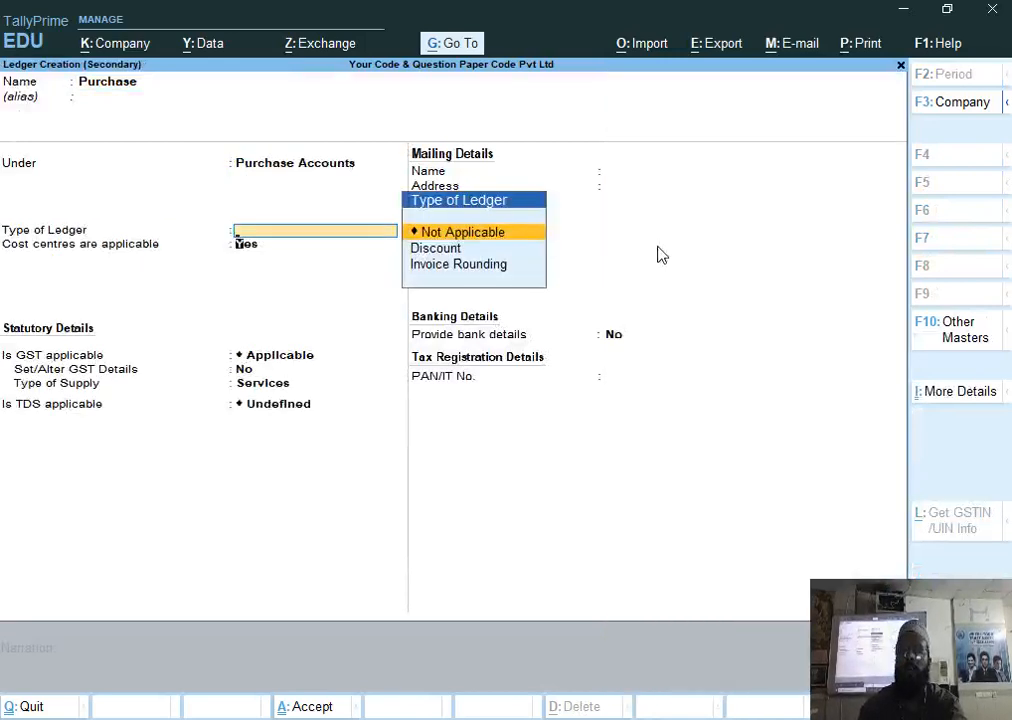
Set the ledger type to Not Applicable, cost centres to No, and the type of supply to Goods, keeping GST applicable.
key(Return)
text(n)
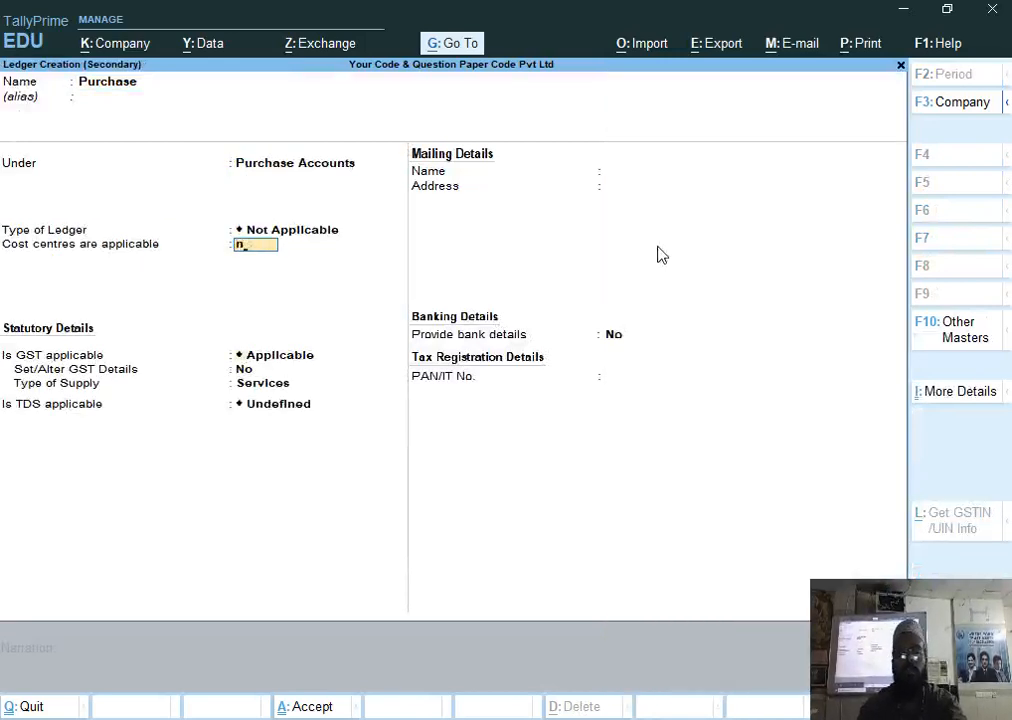
key(Return)
key(Return)
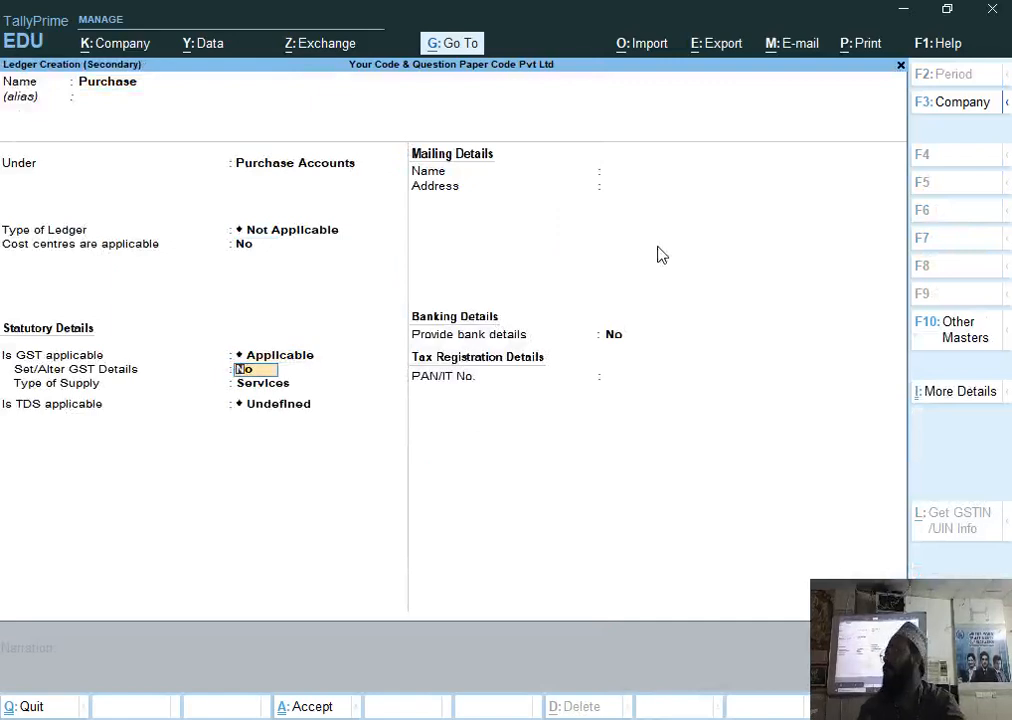
key(Return)
key(BackSpace)
key(Up)
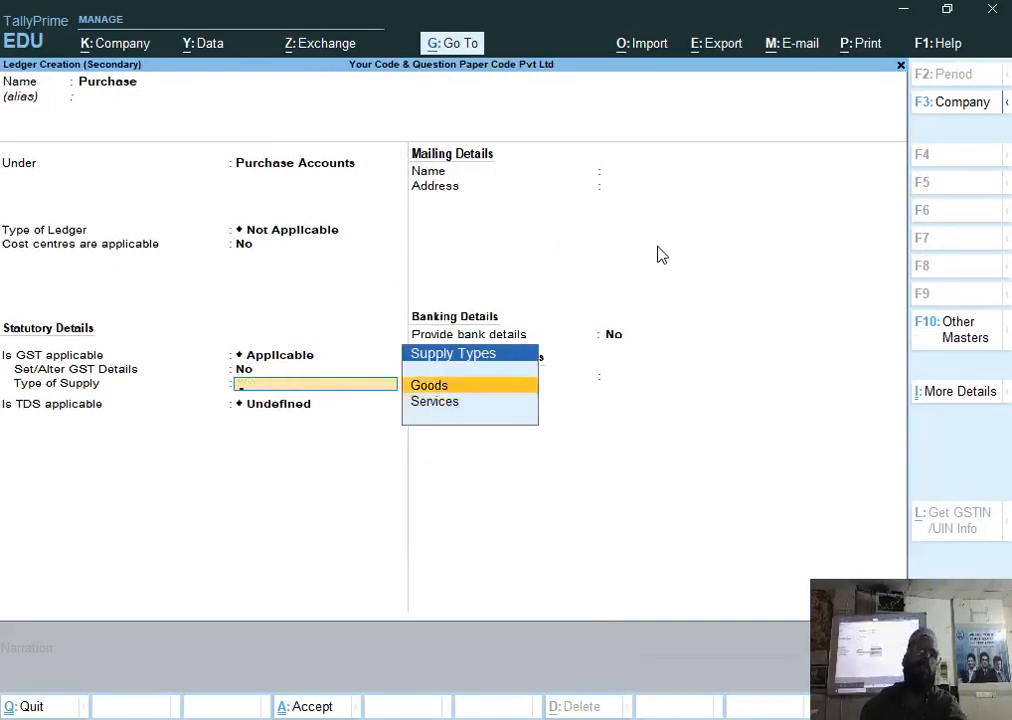
key(Return)
Save the Purchase ledger with TDS not applicable and no bank details, and set the voucher's cost centre class to Not Applicable.
key(BackSpace)
key(Return)
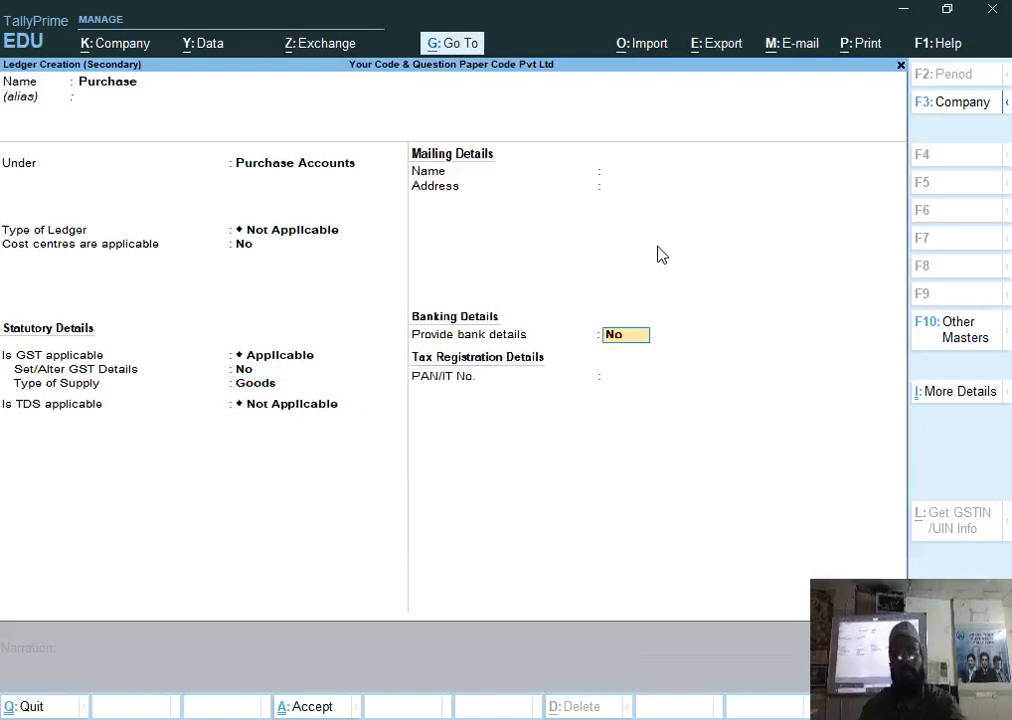
key(BackSpace)
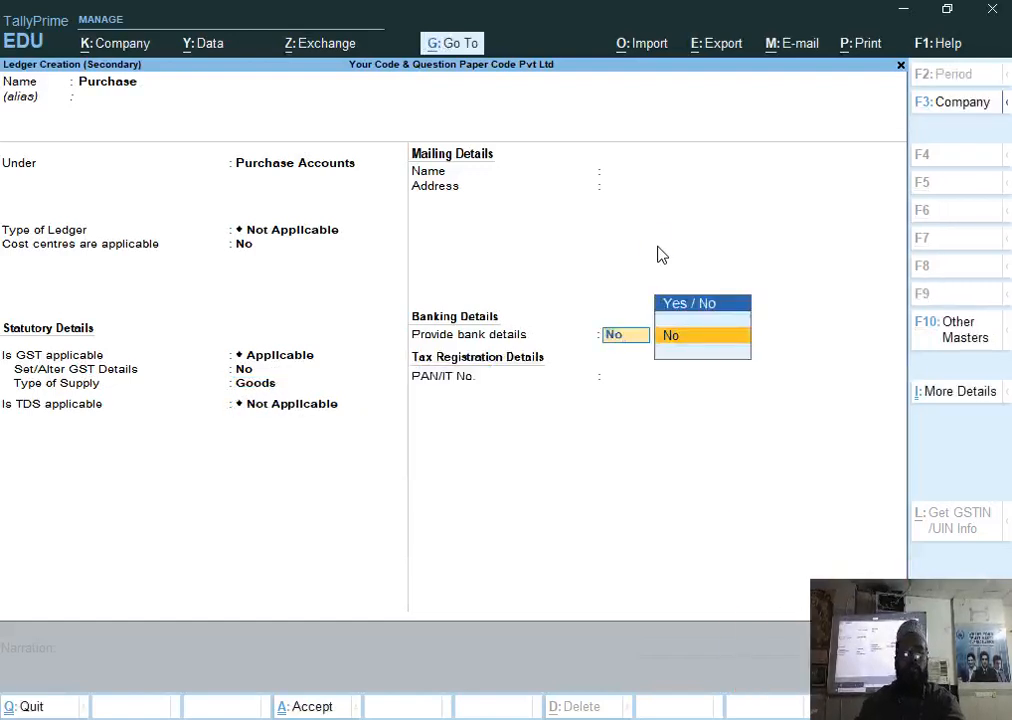
key(Return)
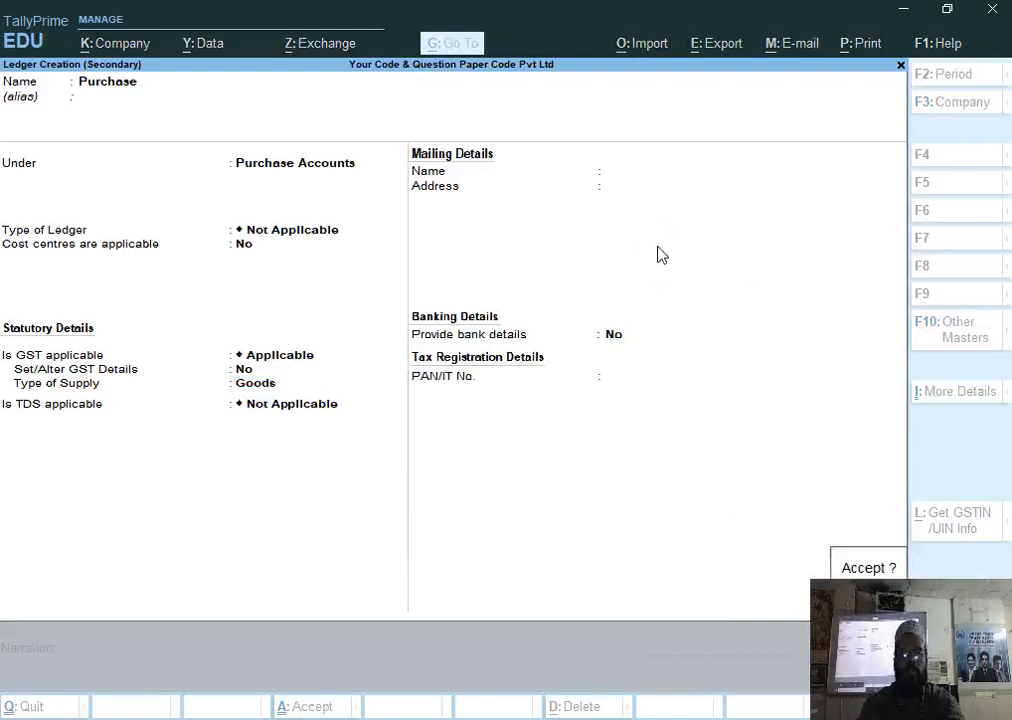
key(Return)
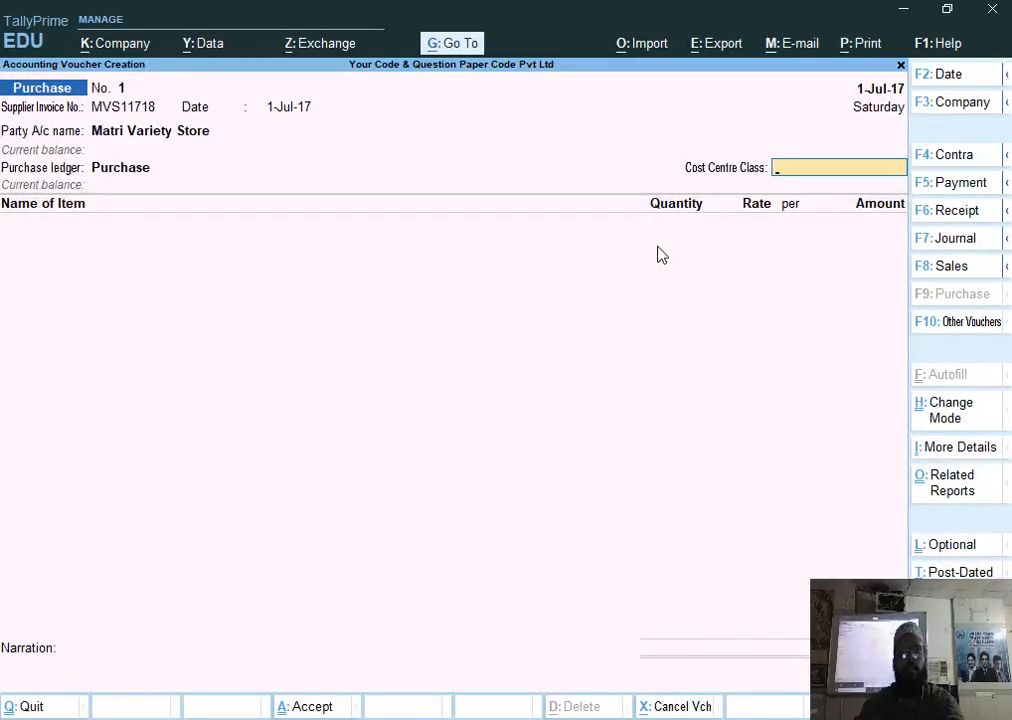
key(Return)
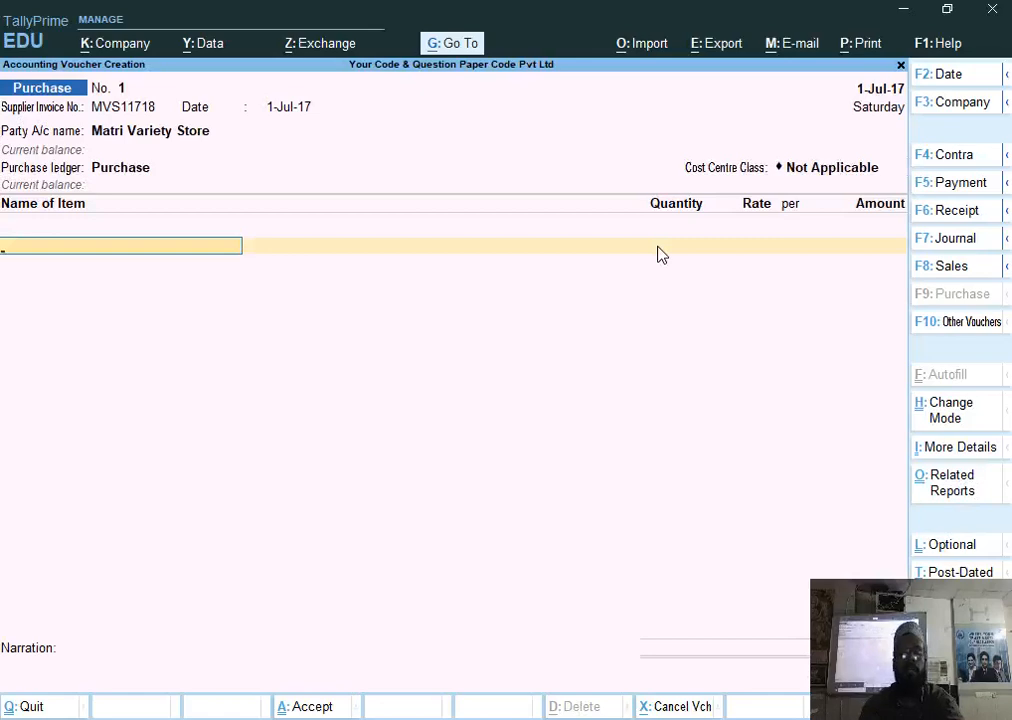
Check the first product on the PDF invoice and create a stock item named Cashewnut under Primary.
key(alt+Tab)
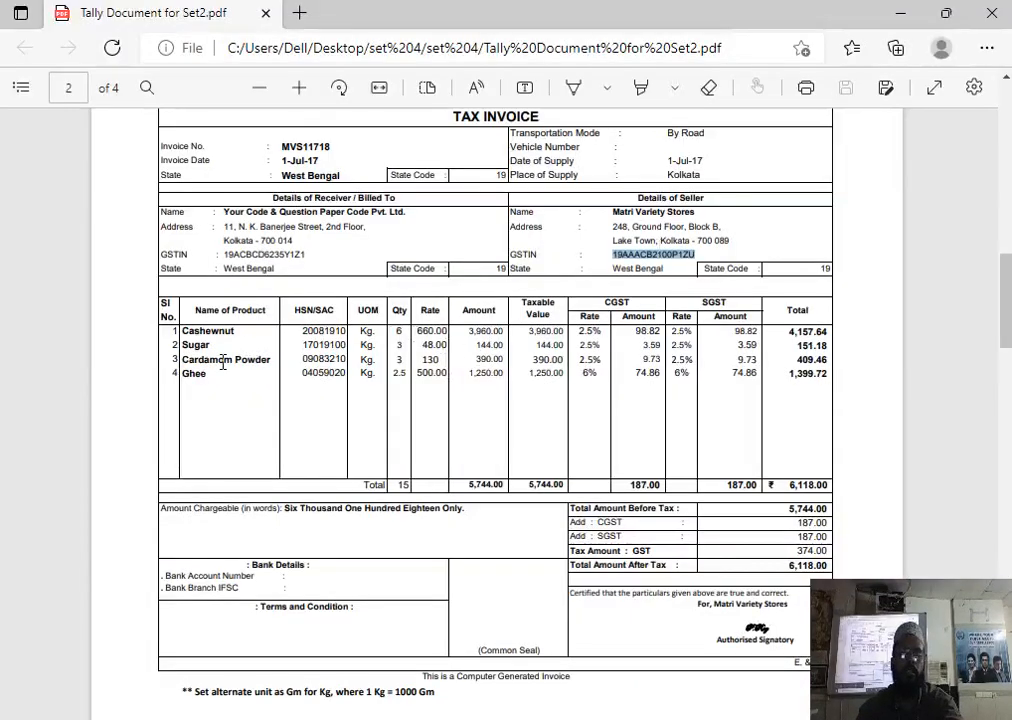
key(alt+Tab)
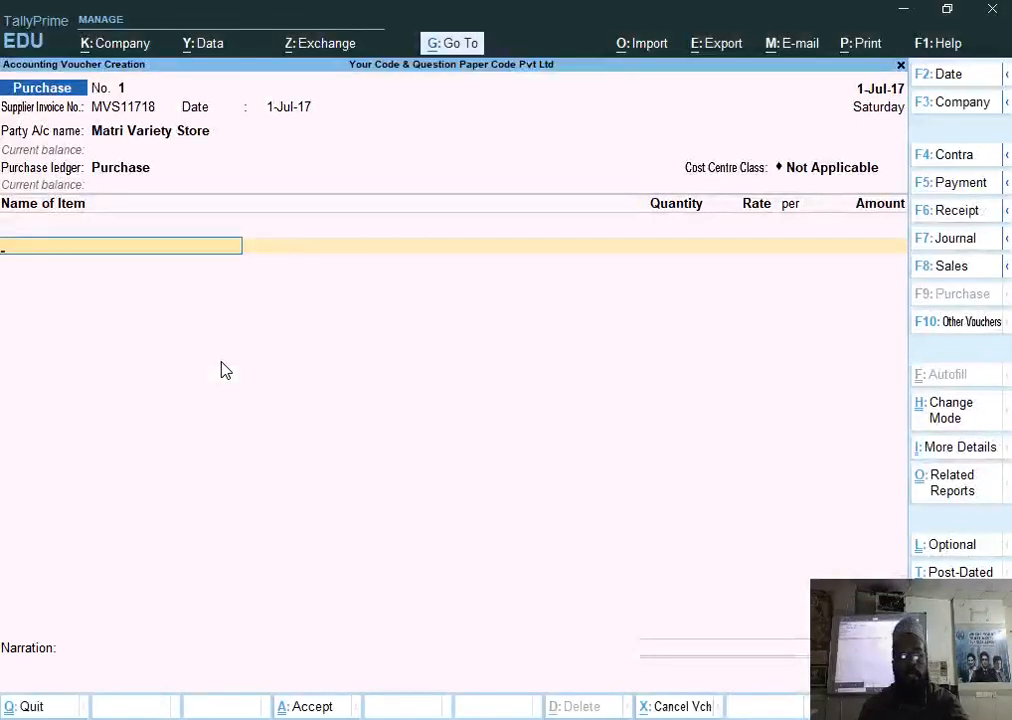
text(Ca)
key(alt+c)
text(shew)
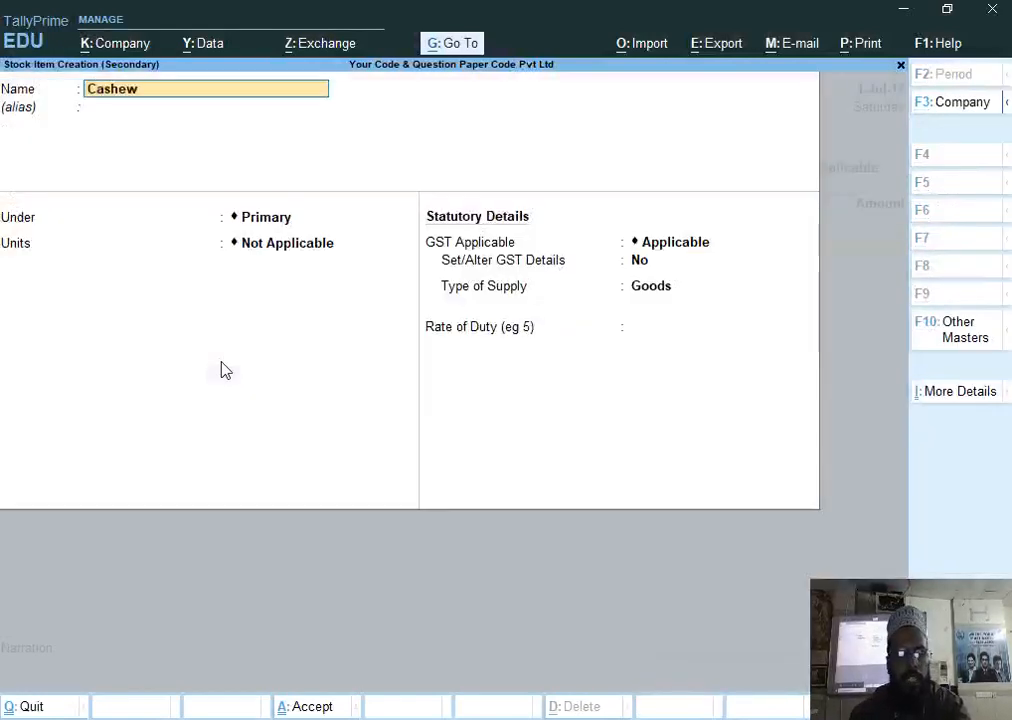
key(Return)
key(Return)
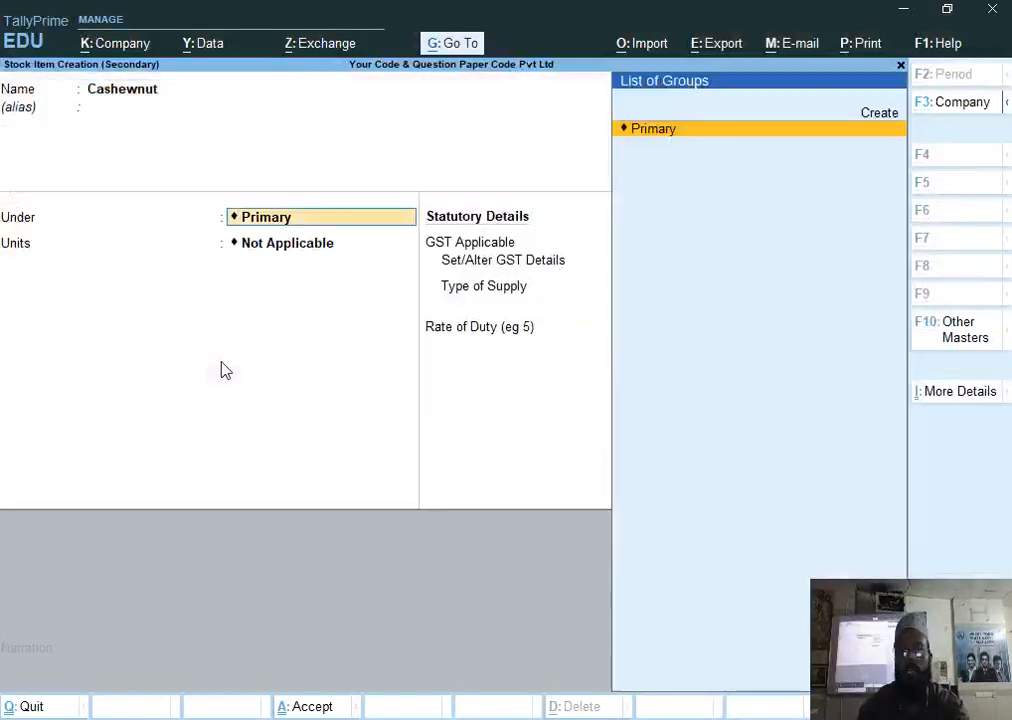
key(Return)
Create a simple unit of measure for the stock item with symbol kg and no formal name, and choose its unit quantity code.
key(alt+c)
text(kg)
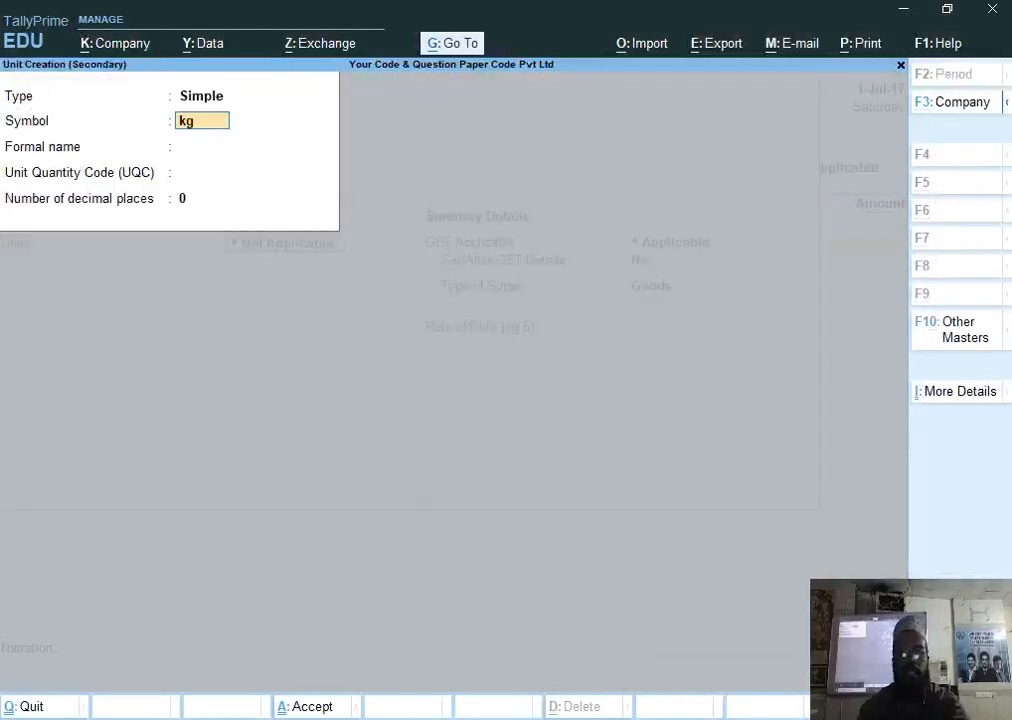
key(Return)
key(Return)
text(ki)
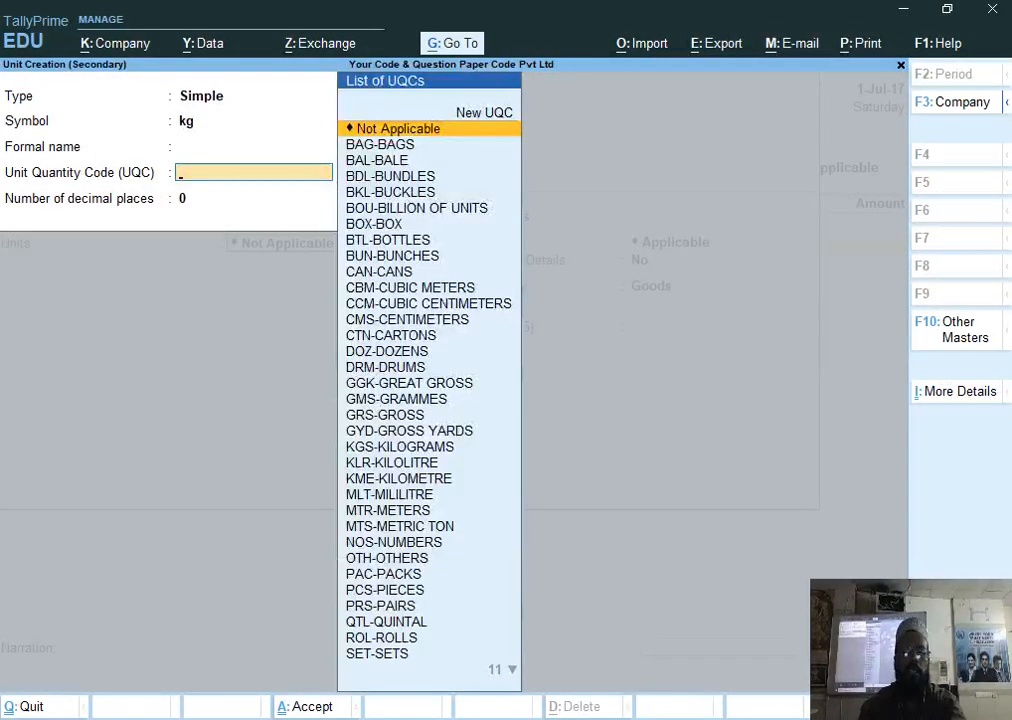
key(Down)
key(Return)
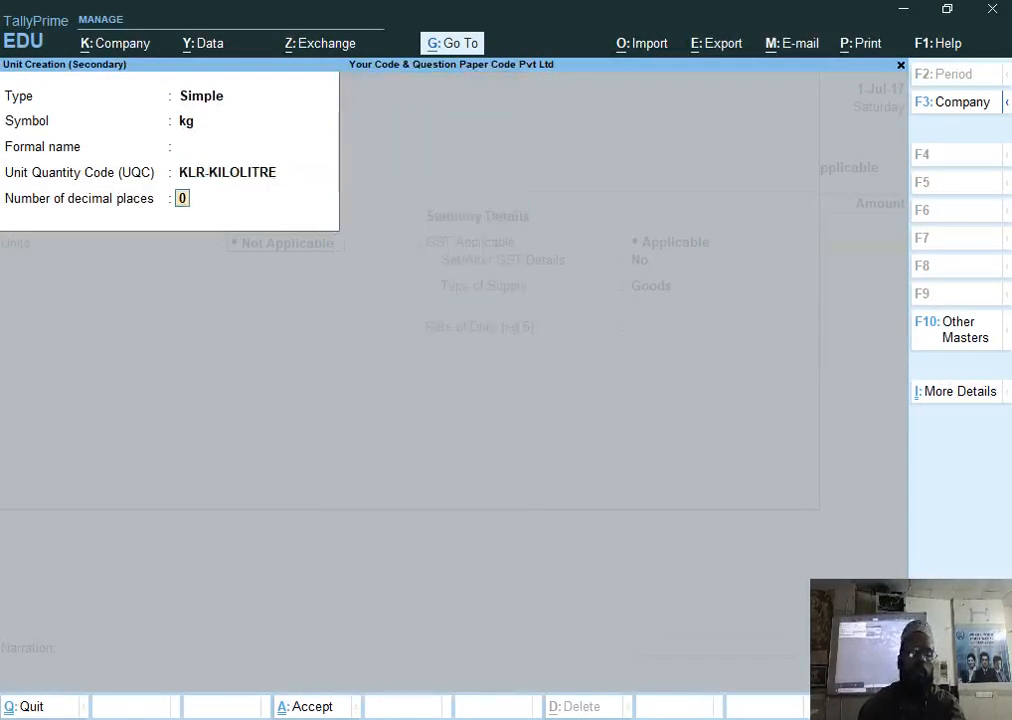
key(BackSpace)
key(Down)
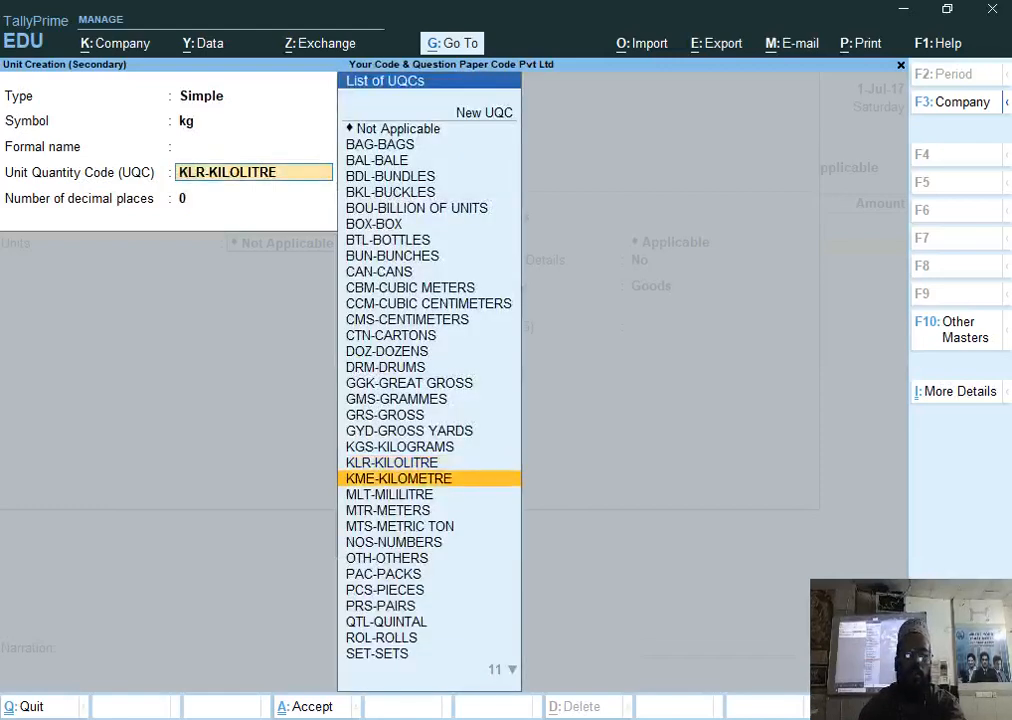
Assign the KGS-KILOGRAMS quantity code to the kg unit, accept 3 decimal places, and save the unit for Cashewnut.
key(Up)
key(Up)
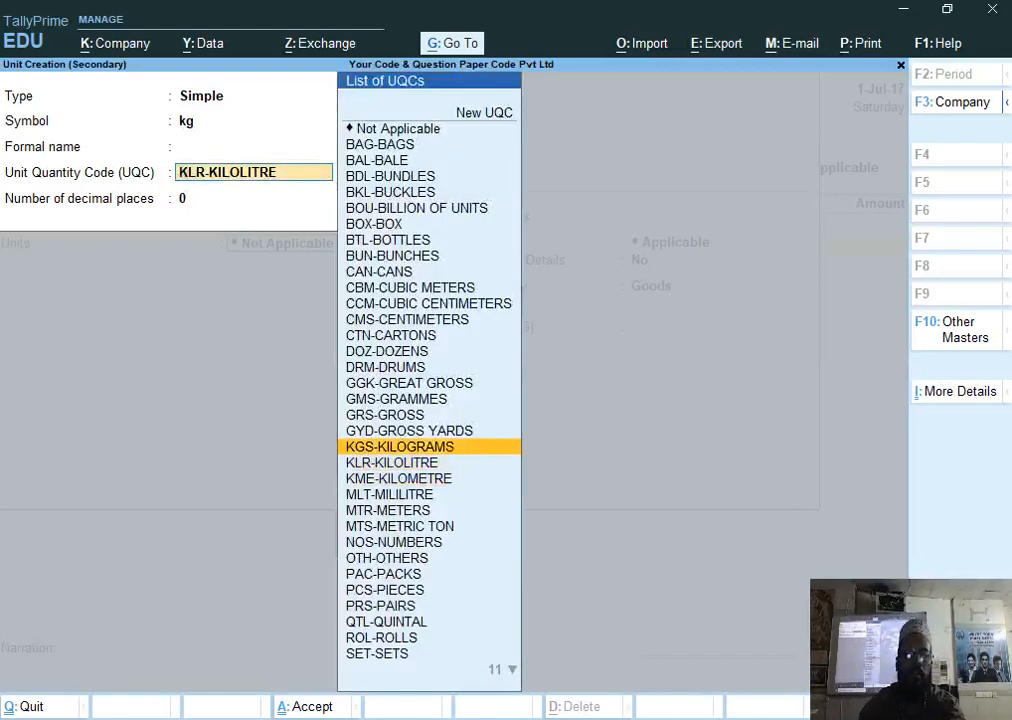
key(Return)
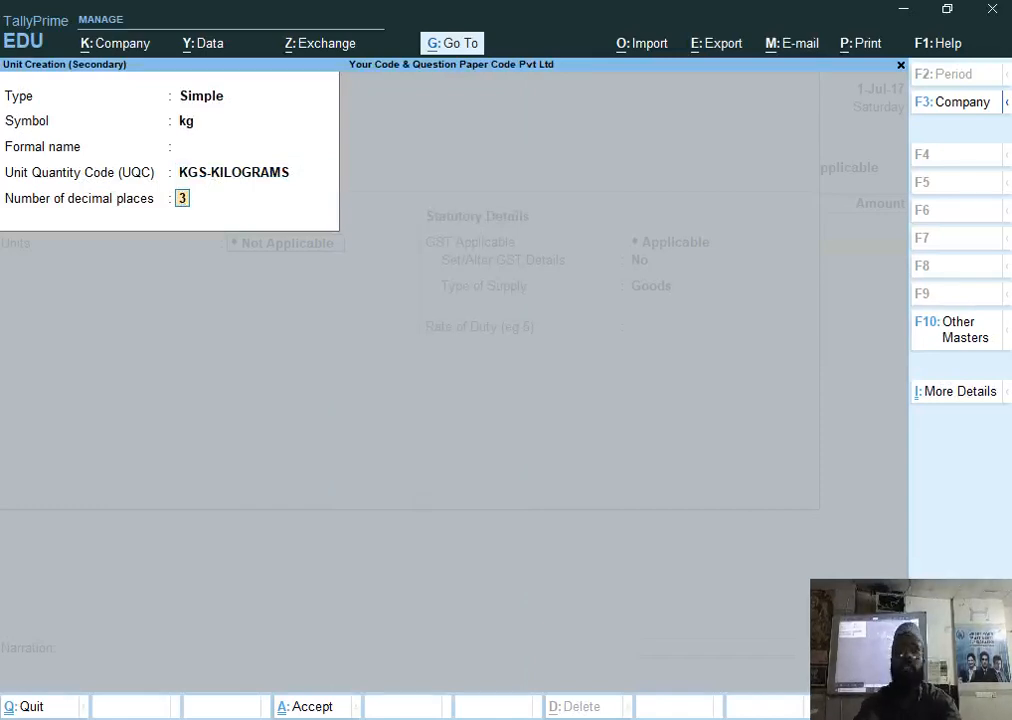
key(Return)
key(Return)
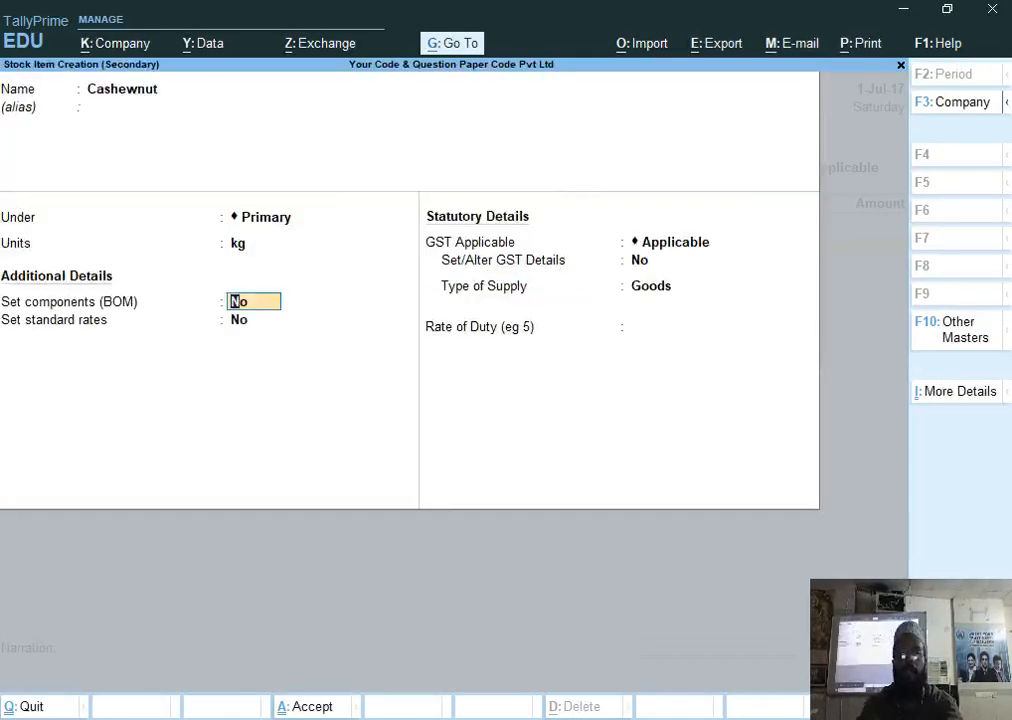
Enable GST details for the Cashewnut stock item and enter Cashewnut as the description.
key(Return)
key(Return)
key(Return)
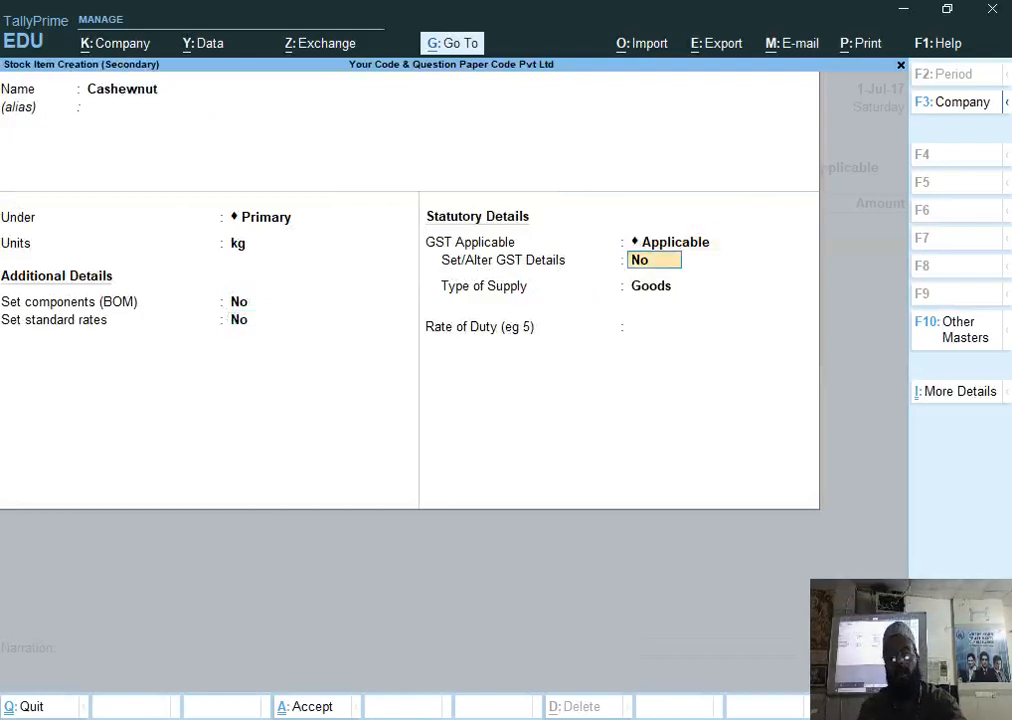
text(y)
key(Return)
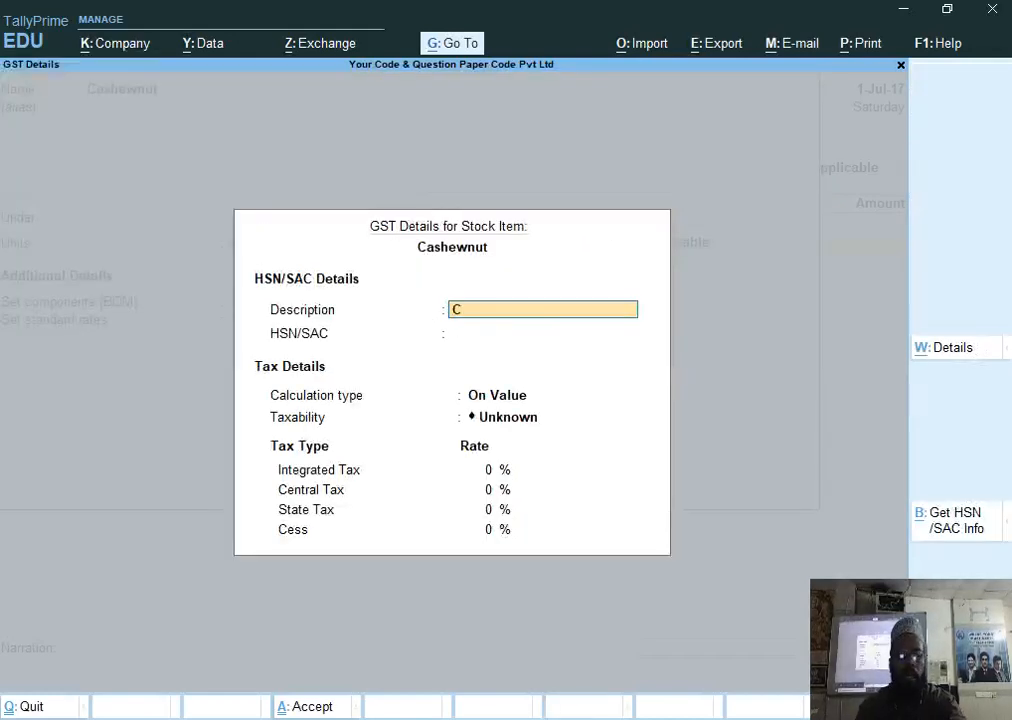
text(Cashewnu)
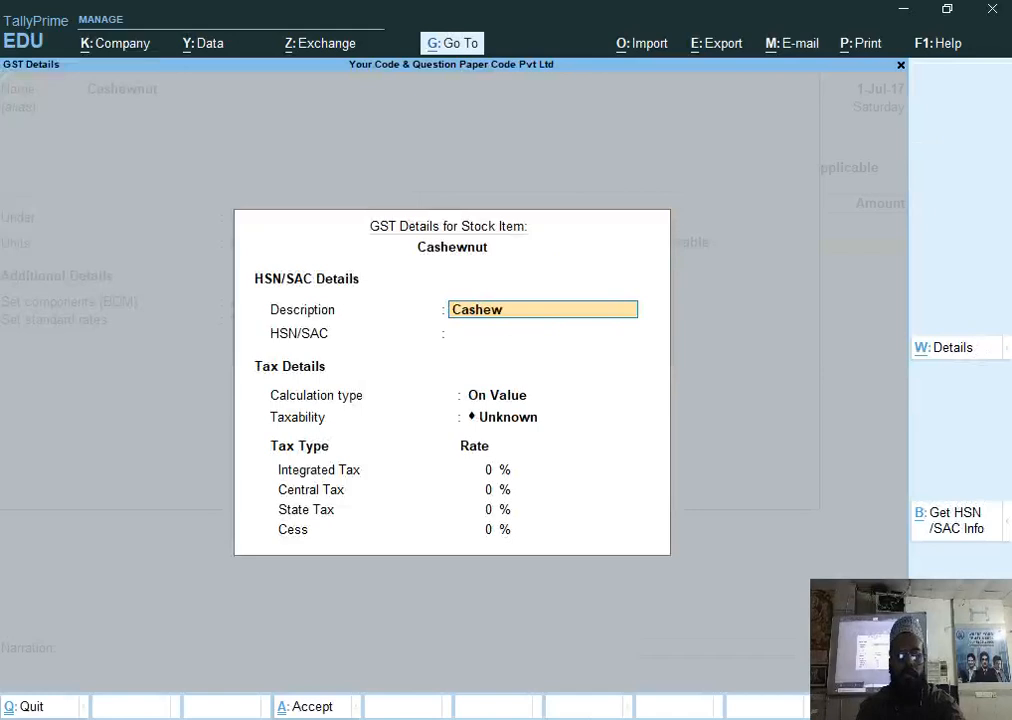
key(Return)
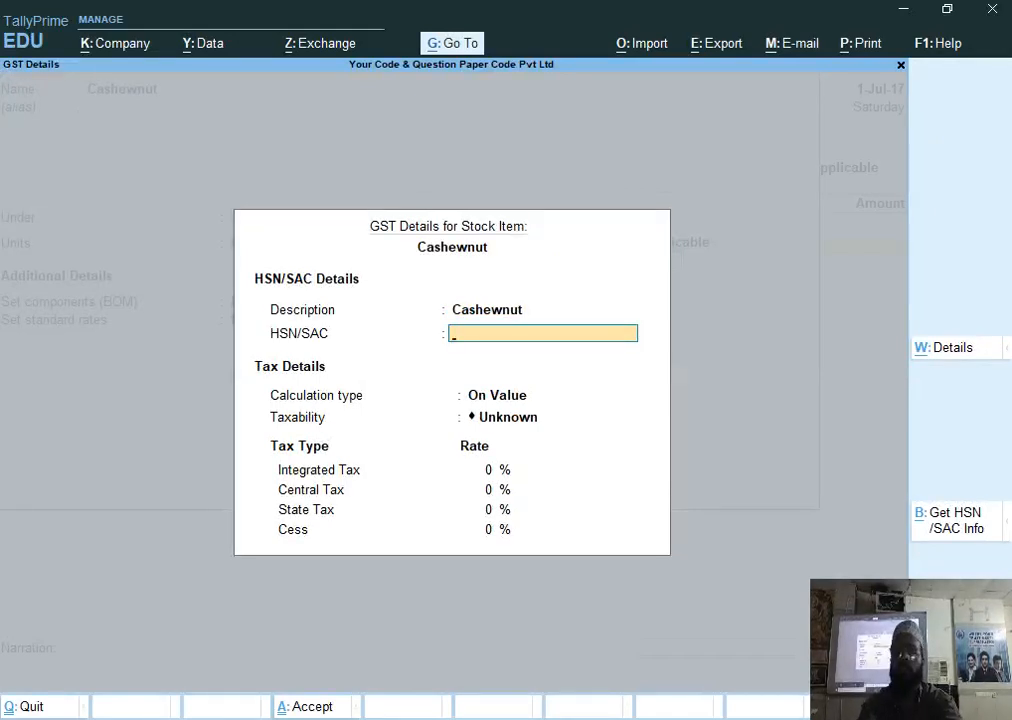
Leave Cashewnut's HSN/SAC blank, keep the calculation type On Value, and set its taxability to Taxable.
key(Return)
key(Return)
key(Down)
key(Down)
key(Down)
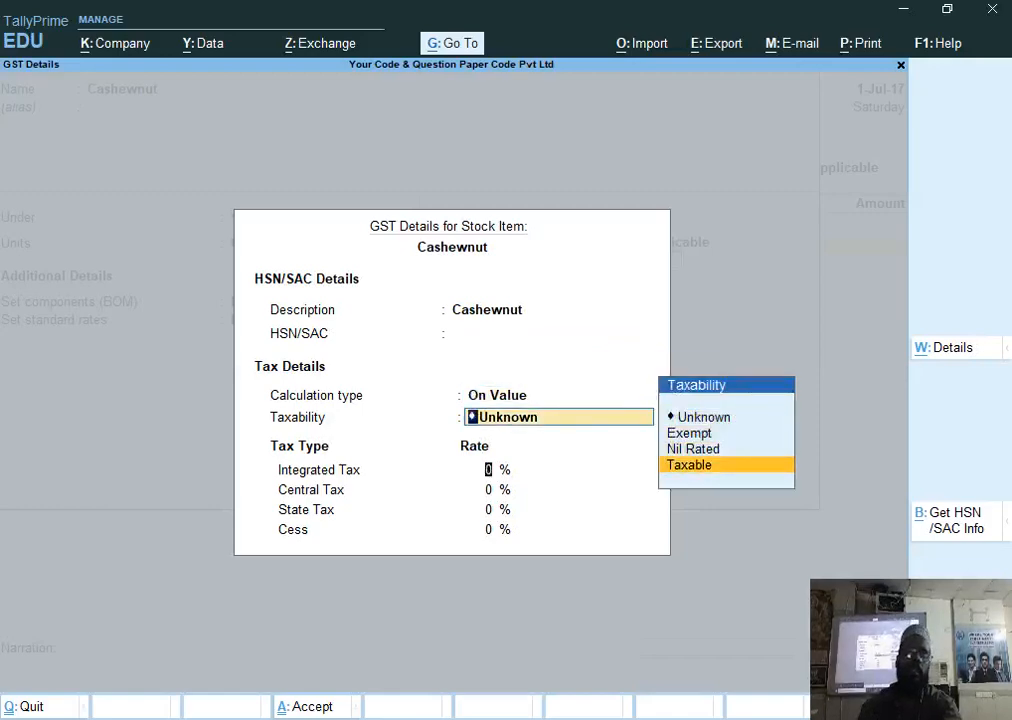
key(Return)
Check the invoice PDF for the GST rate, set Cashewnut's integrated tax to 5%, and save the item with supply type Goods.
key(alt+Tab)
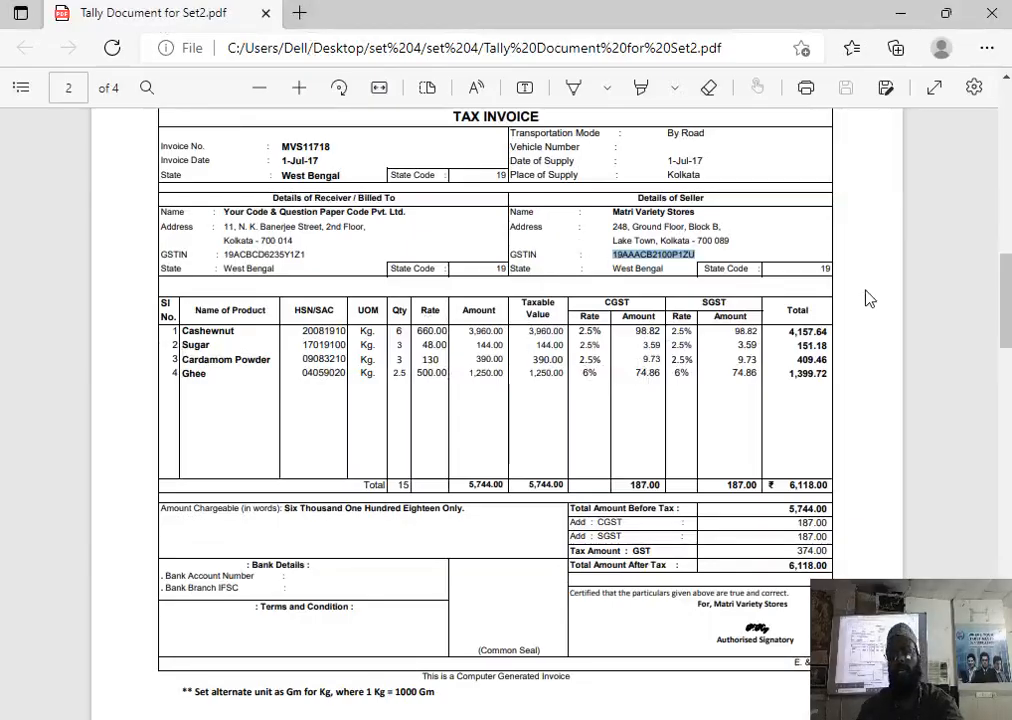
key(alt+Tab)
text(5)
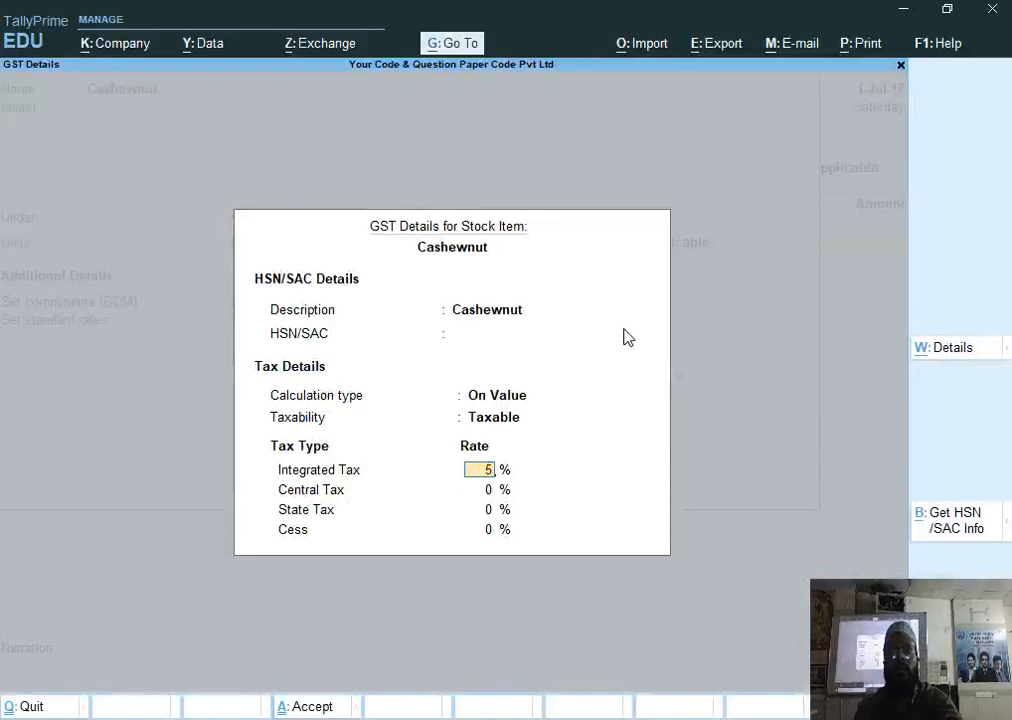
key(Return)
key(Return)
key(Return)
key(Return)
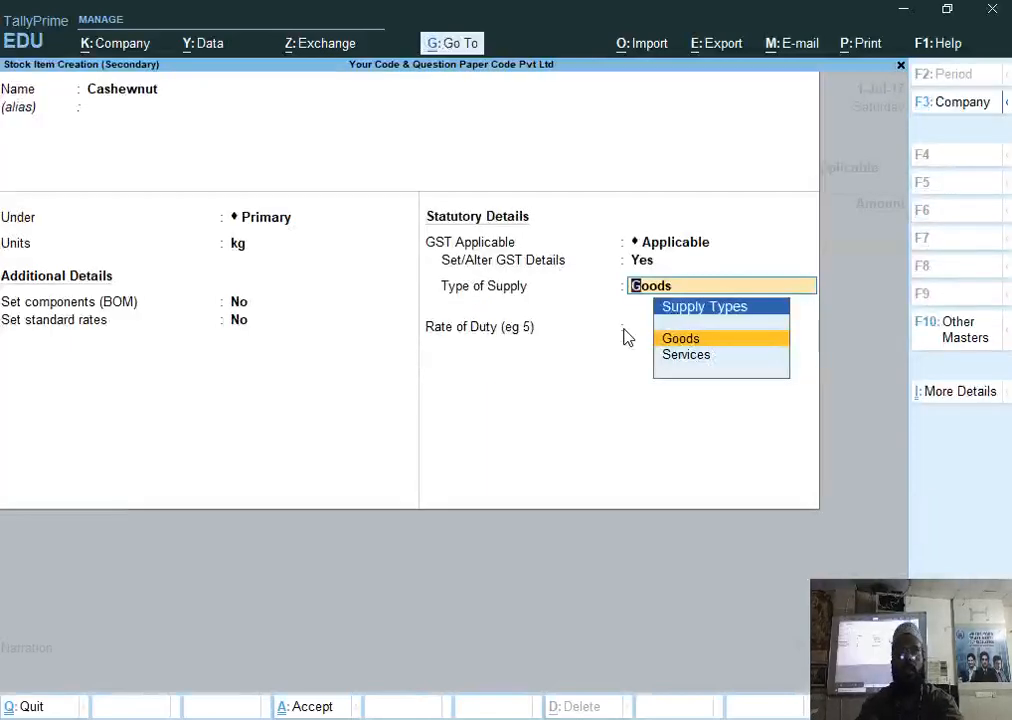
key(Return)
key(Return)
key(Return)
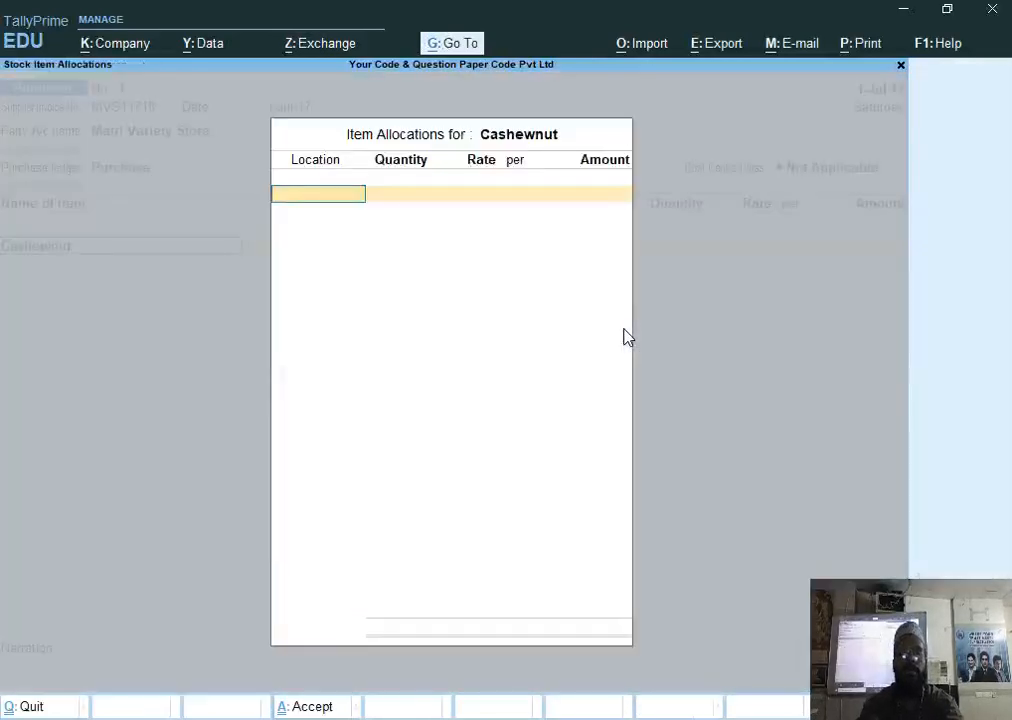
Allocate 6 kg of Cashewnut to Park Street at a rate of 660 per kg, checking the figures in the invoice PDF.
text(p)
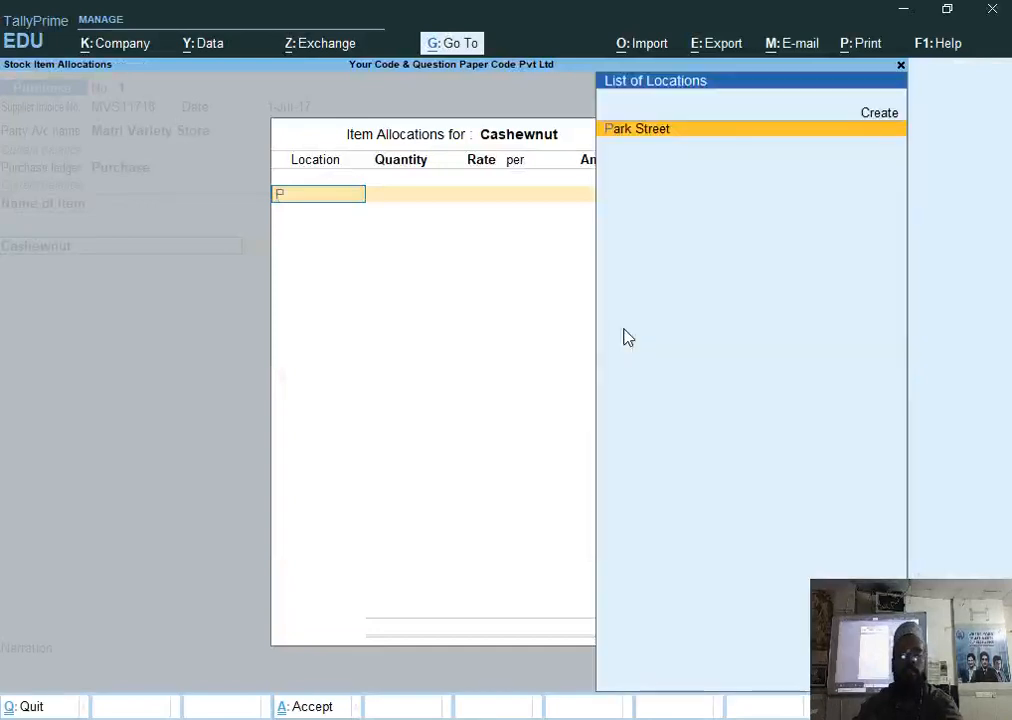
key(Return)
key(alt+Tab)
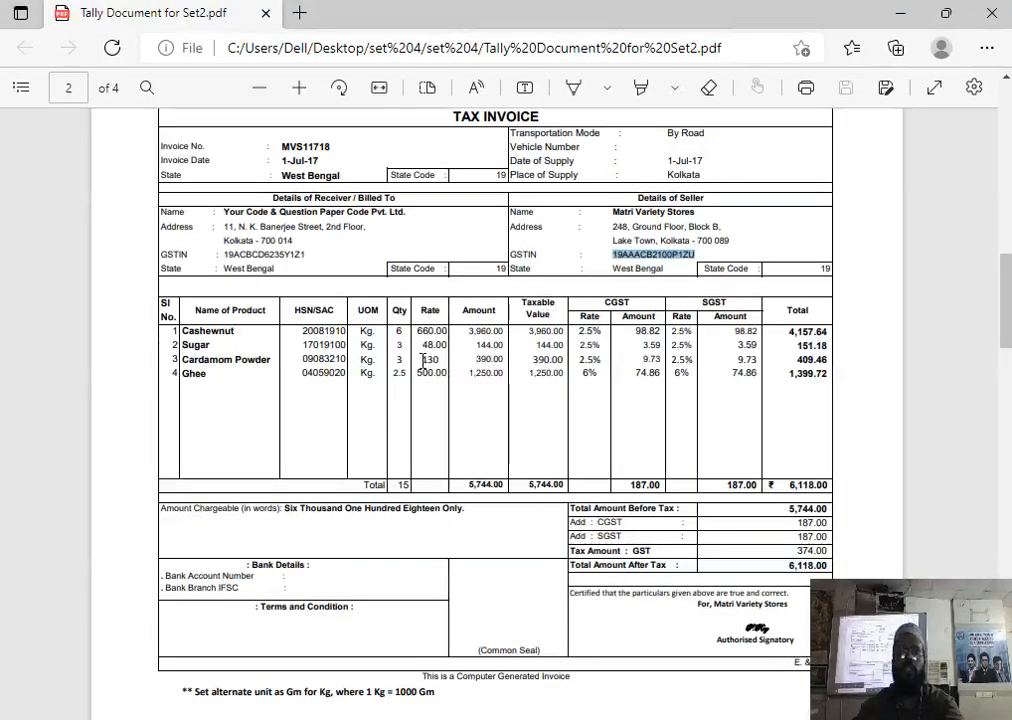
key(alt+Tab)
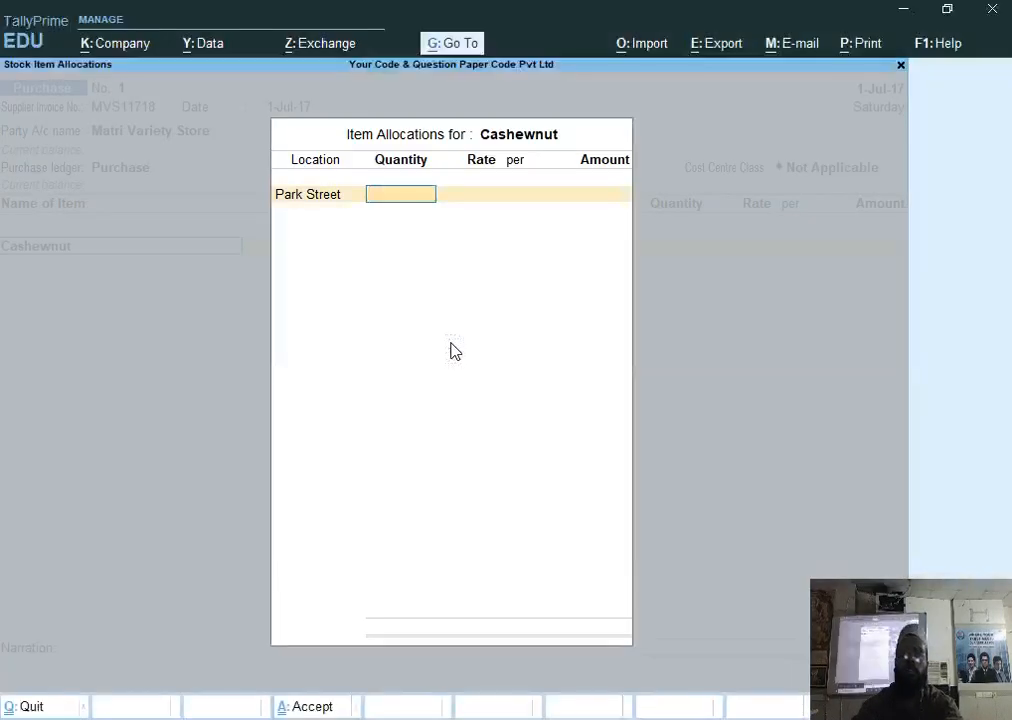
text(6)
key(Return)
text(660)
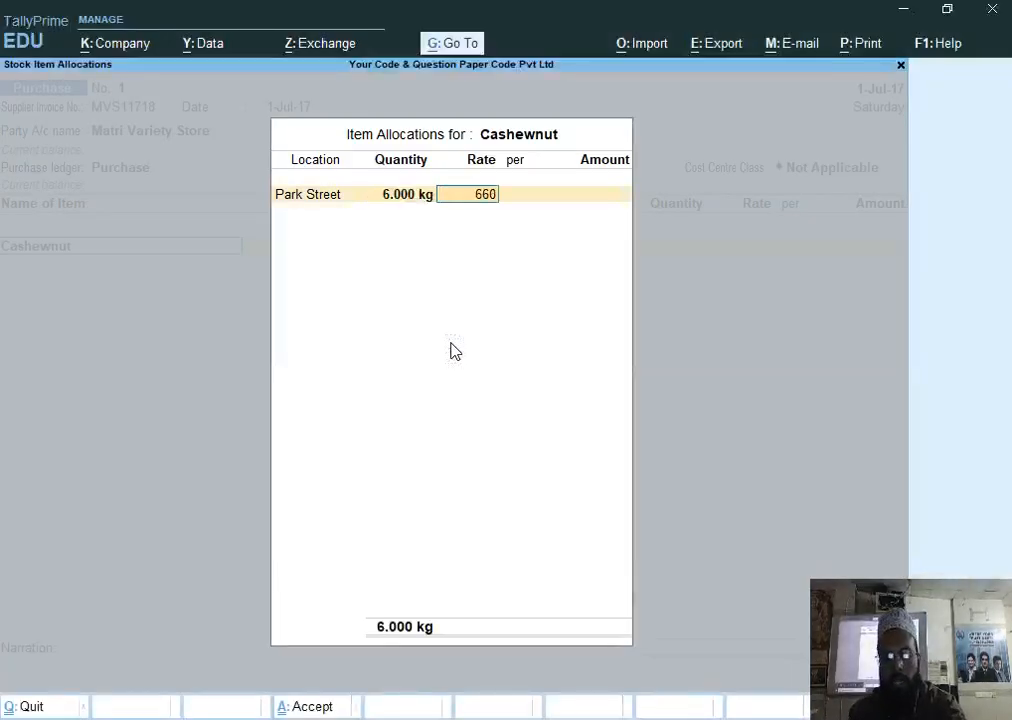
key(Return)
key(Return)
key(Return)
key(Return)
key(Return)
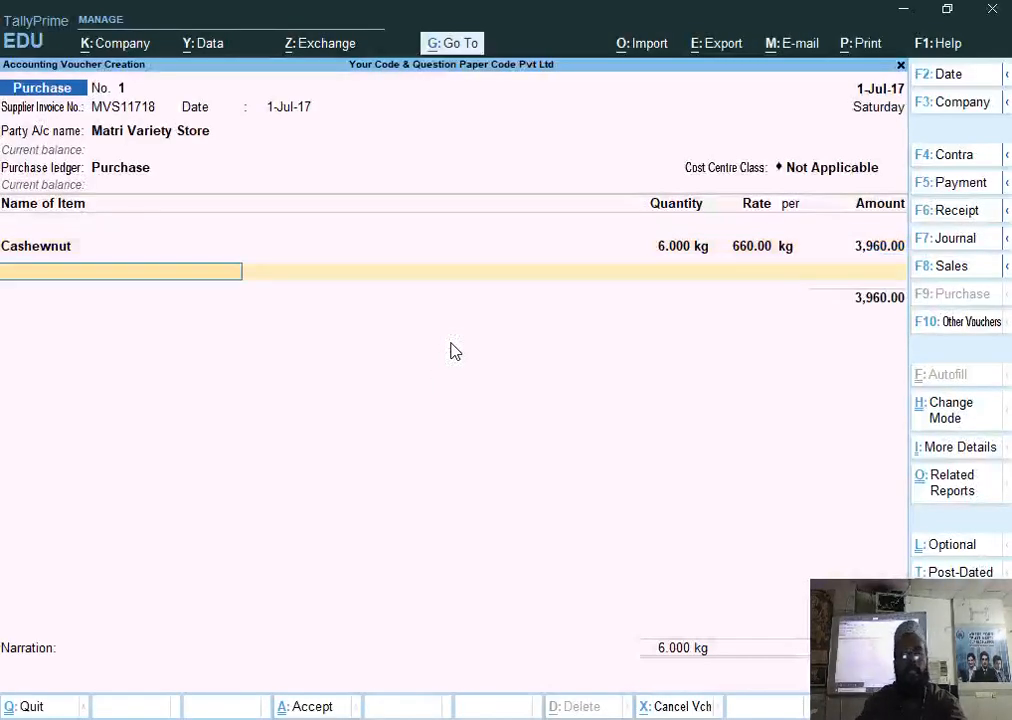
Create a new stock item named Sugar, as listed in the invoice PDF, under Primary with kg as its unit.
key(alt+c)
key(alt+Tab)
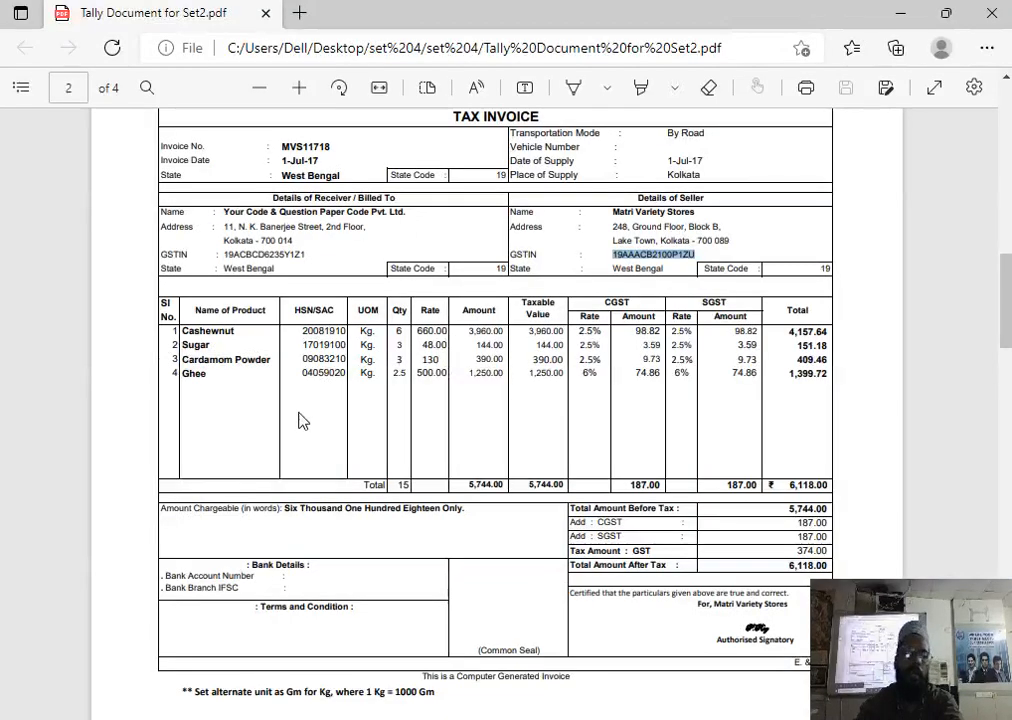
key(alt+Tab)
text(Sugar)
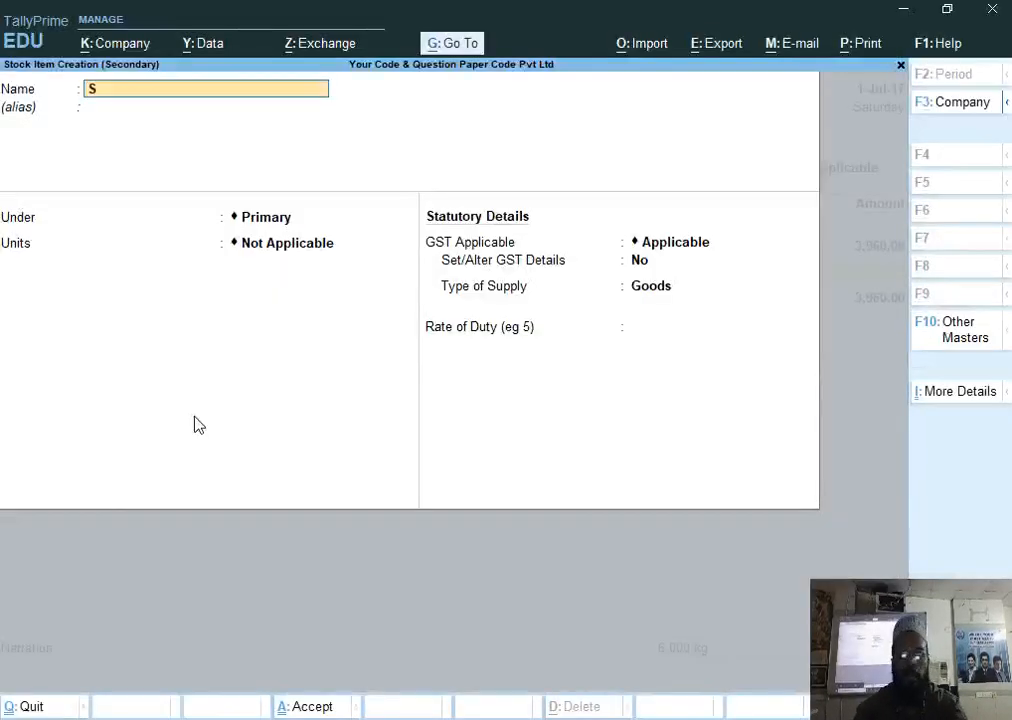
key(Return)
key(Return)
key(Return)
key(Down)
key(Return)
key(Return)
key(Return)
key(Return)
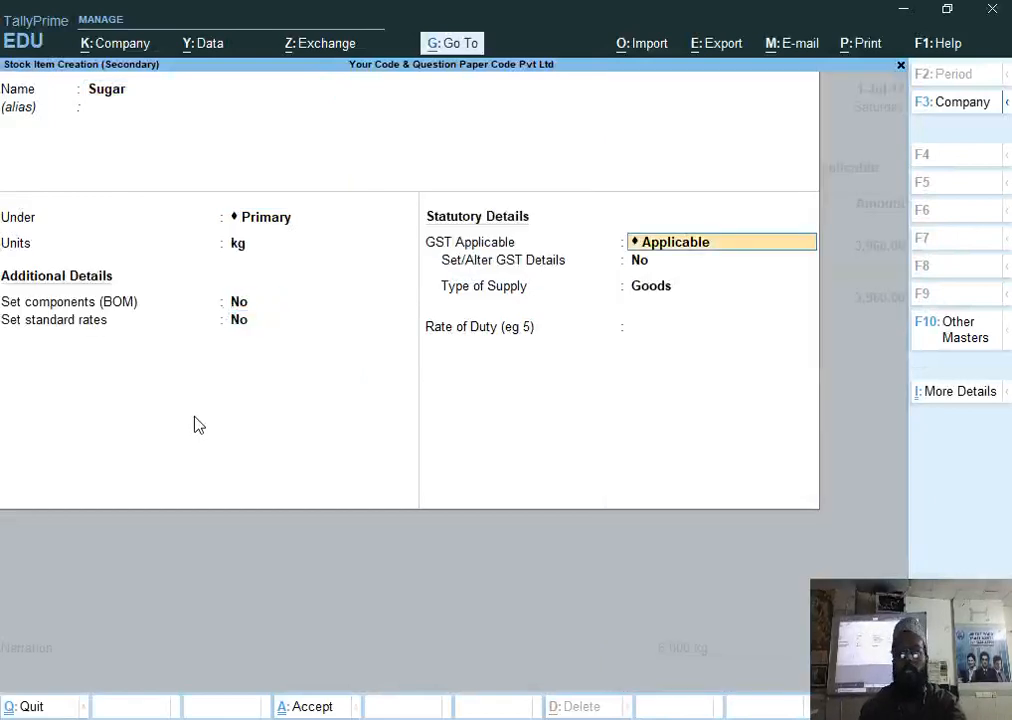
Enable GST details for Sugar with the description Sugar, calculation type On Value and taxability Taxable.
text(y)
key(Return)
text(Sug)
key(Return)
key(Return)
key(Return)
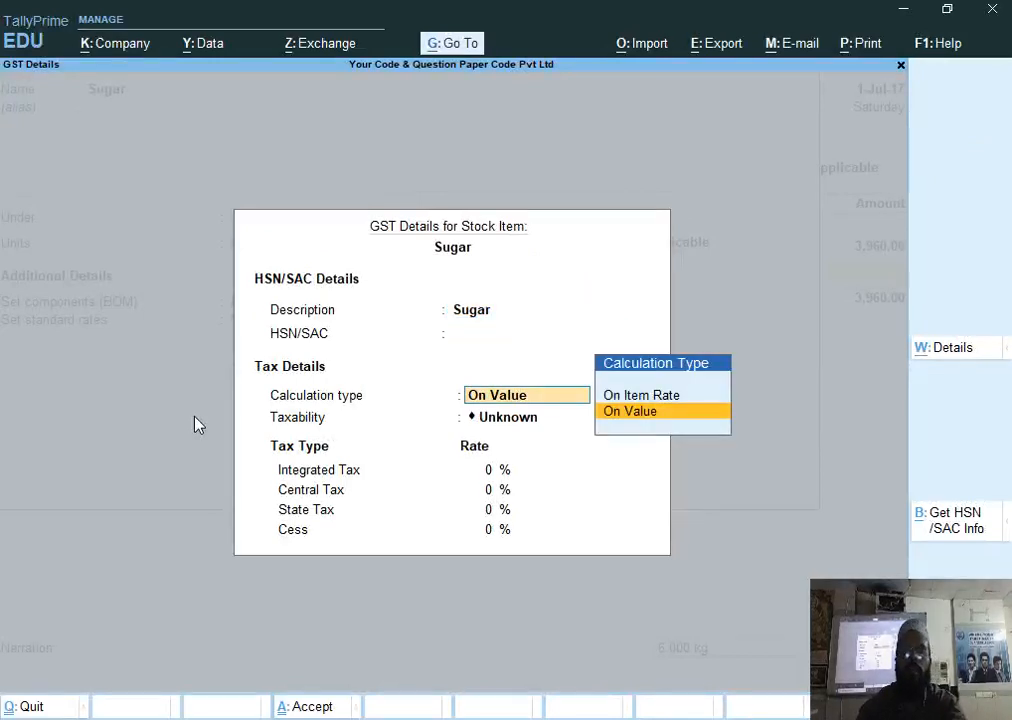
key(Down)
key(Down)
key(Return)
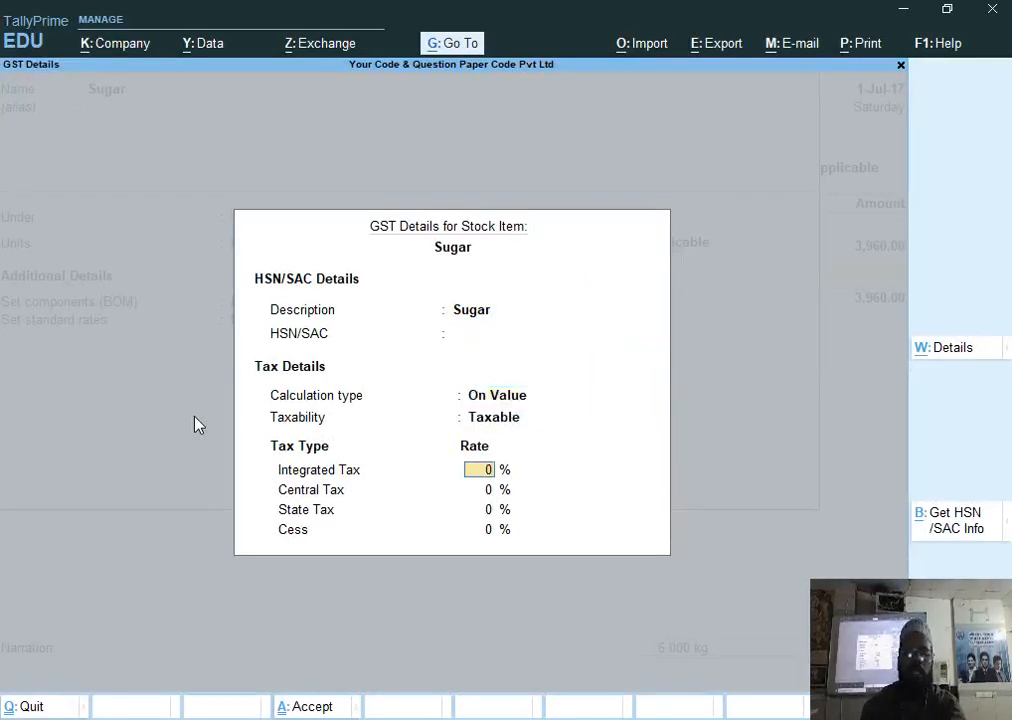
Check the invoice PDF for the GST rate, set Sugar's integrated tax to 5%, and save the item with supply type Goods.
key(alt+Tab)
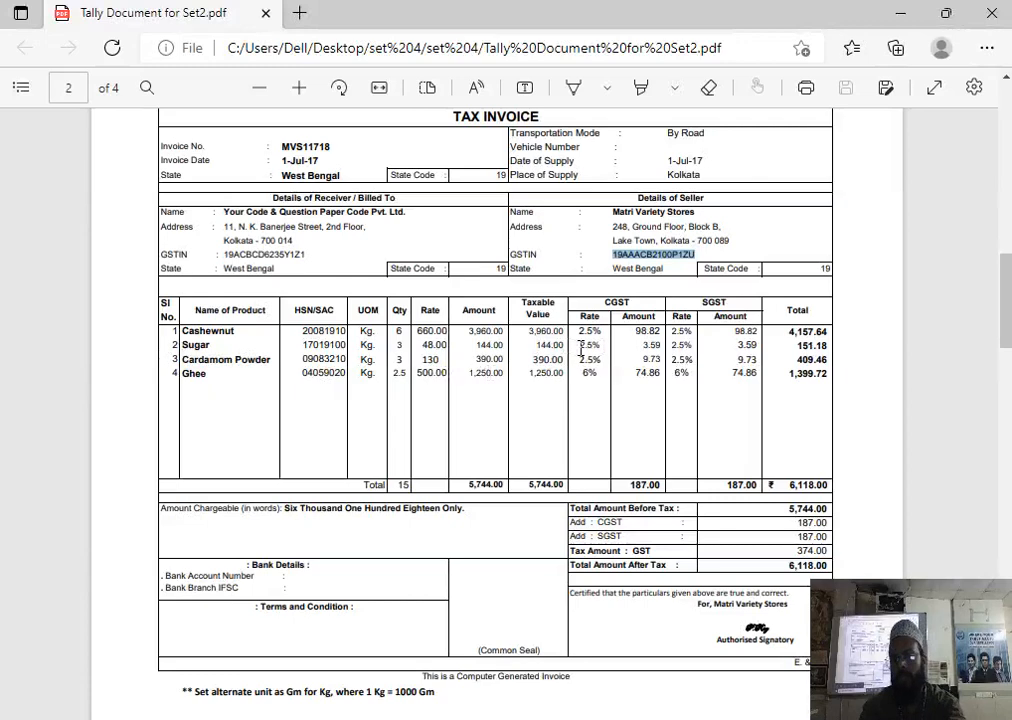
key(alt+Tab)
text(5)
key(Return)
key(Return)
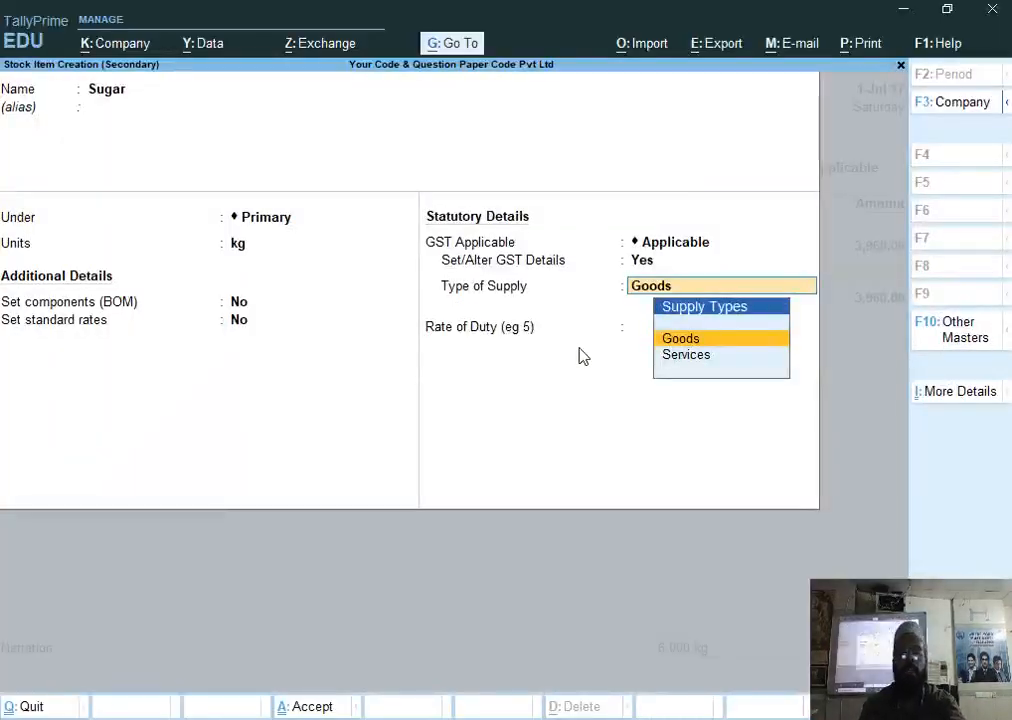
key(Return)
key(Return)
key(Return)
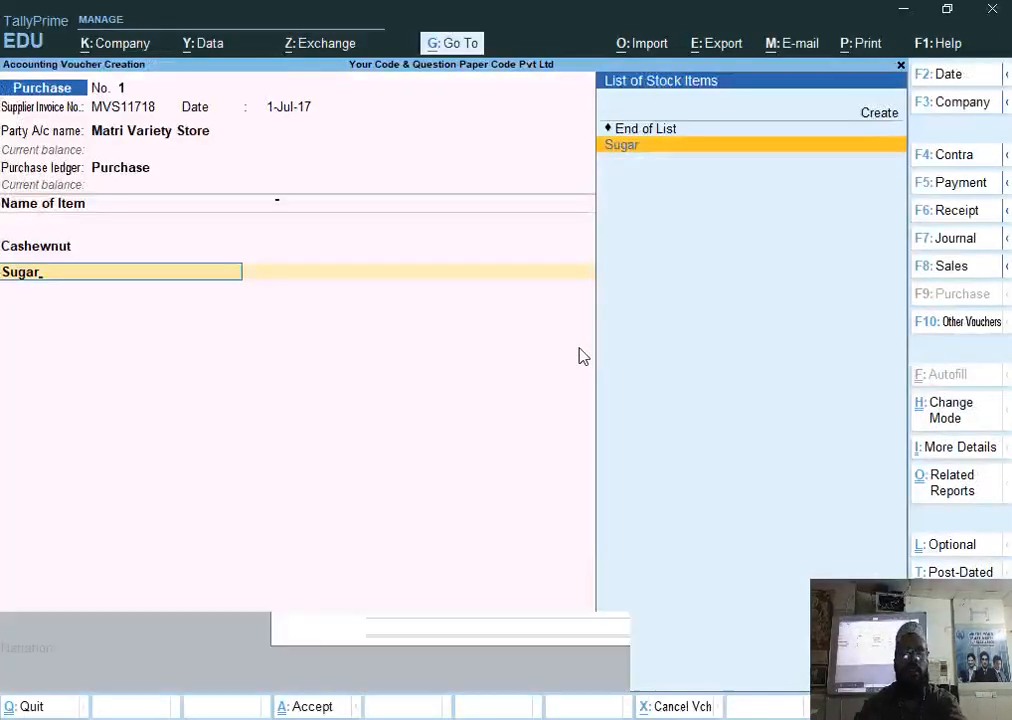
Allocate 3 kg of Sugar to Park Street at a rate of 48 per kg, checking the figures in the invoice PDF.
key(Return)
text(P)
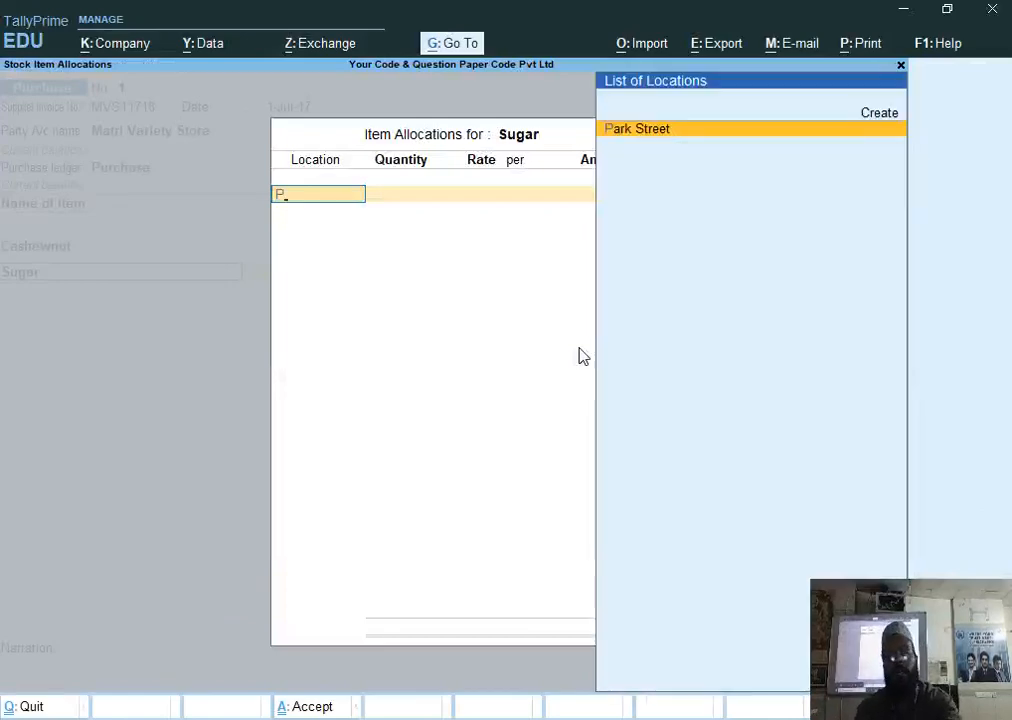
key(Return)
key(alt+Tab)
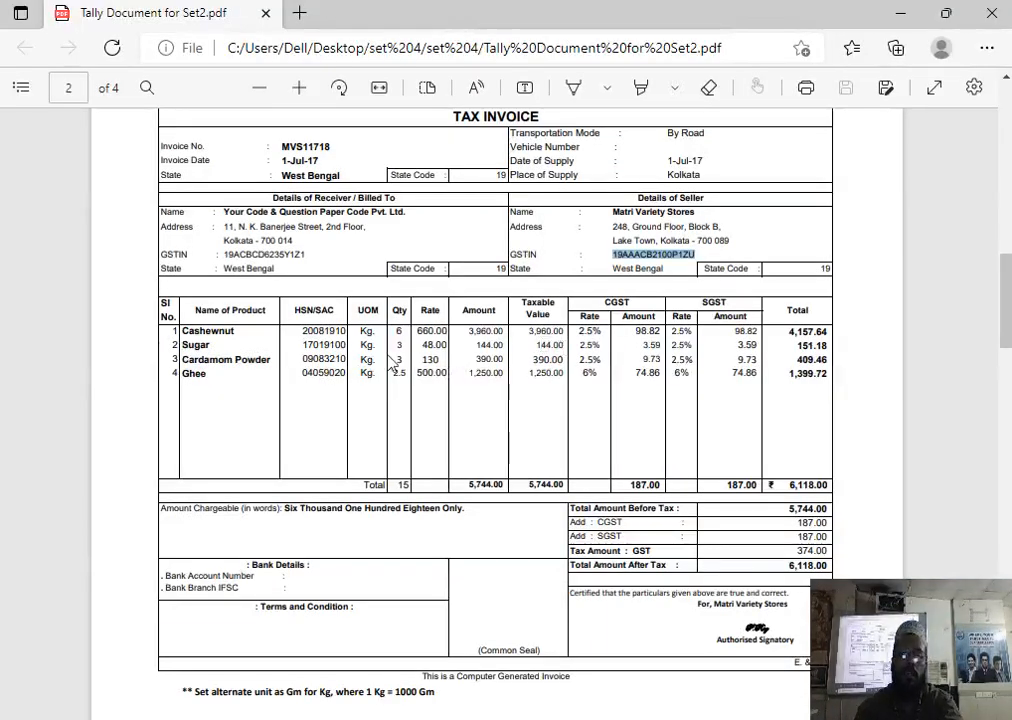
key(alt+Tab)
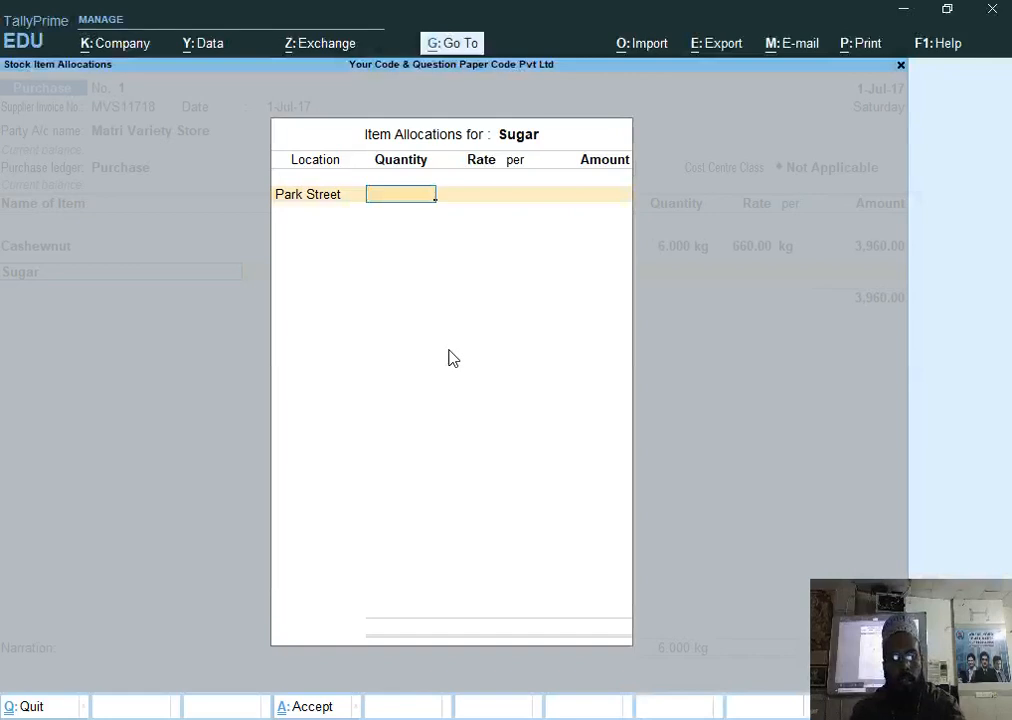
text(3)
key(Return)
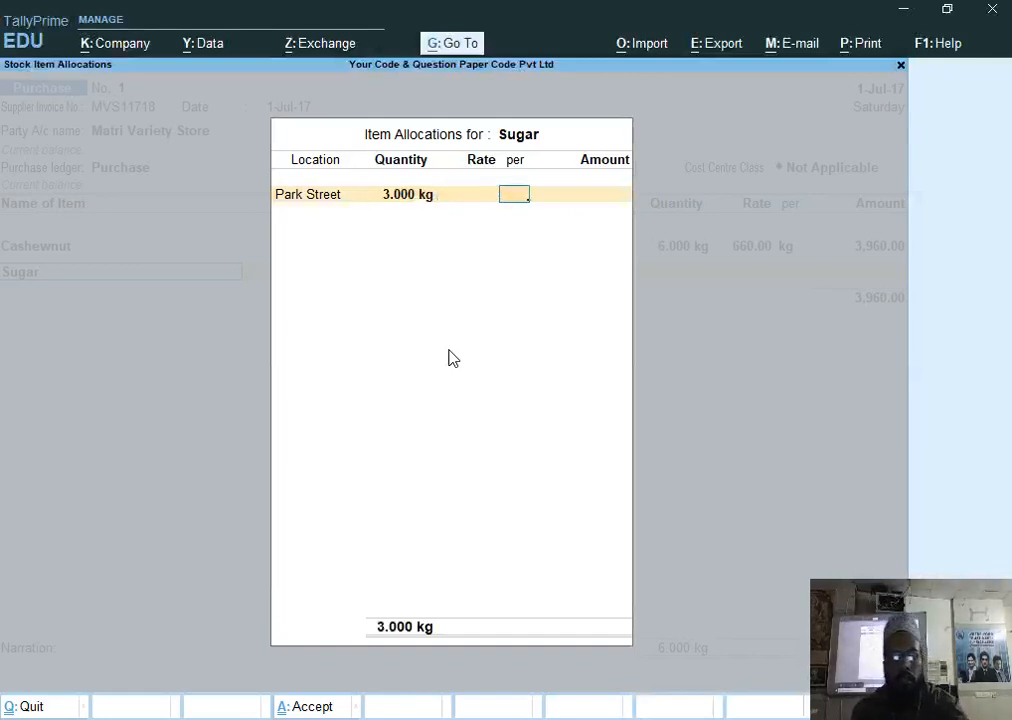
text(48)
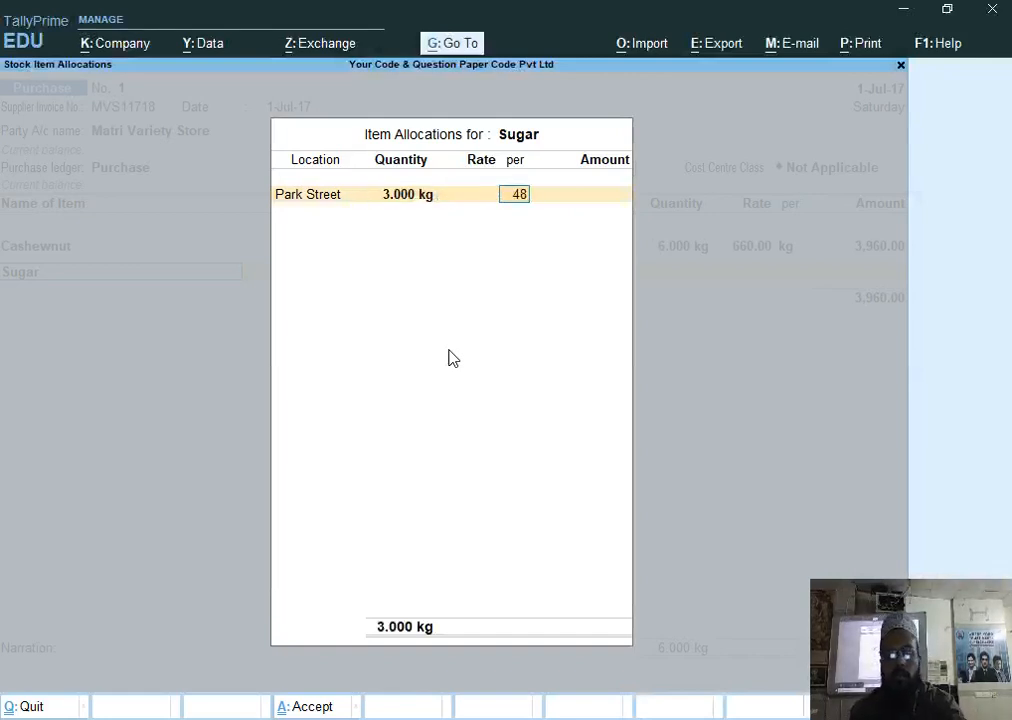
key(Return)
key(Return)
key(Return)
key(Return)
key(Return)
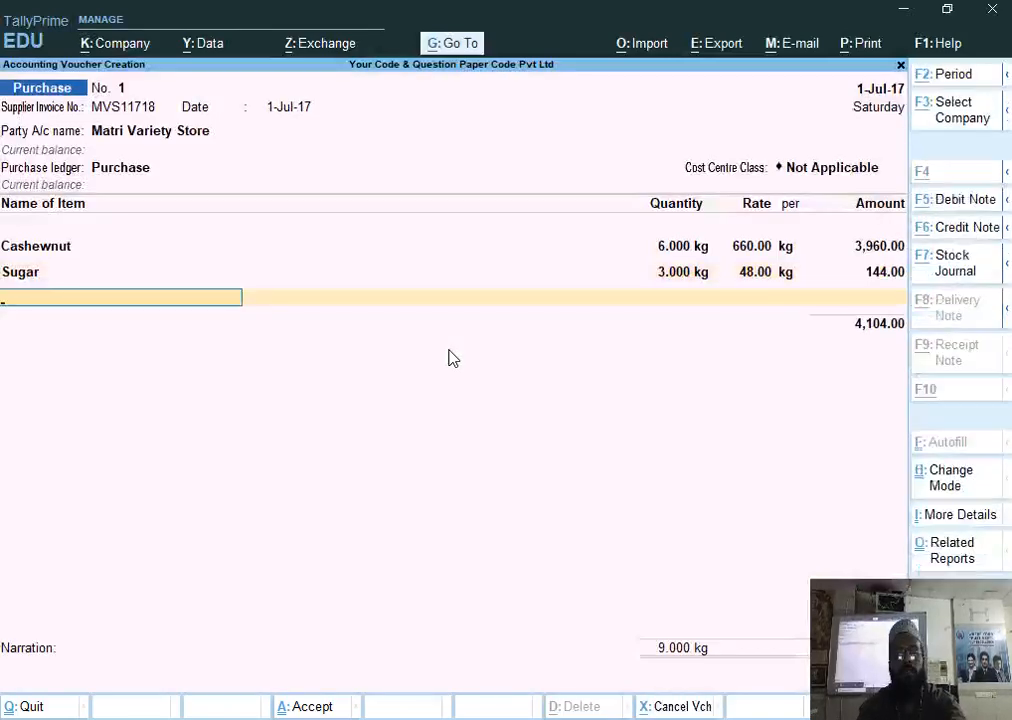
Create a new stock item named Cardamon Powder, as listed in the invoice PDF, under Primary with kg as its unit.
key(alt+c)
key(alt+Tab)
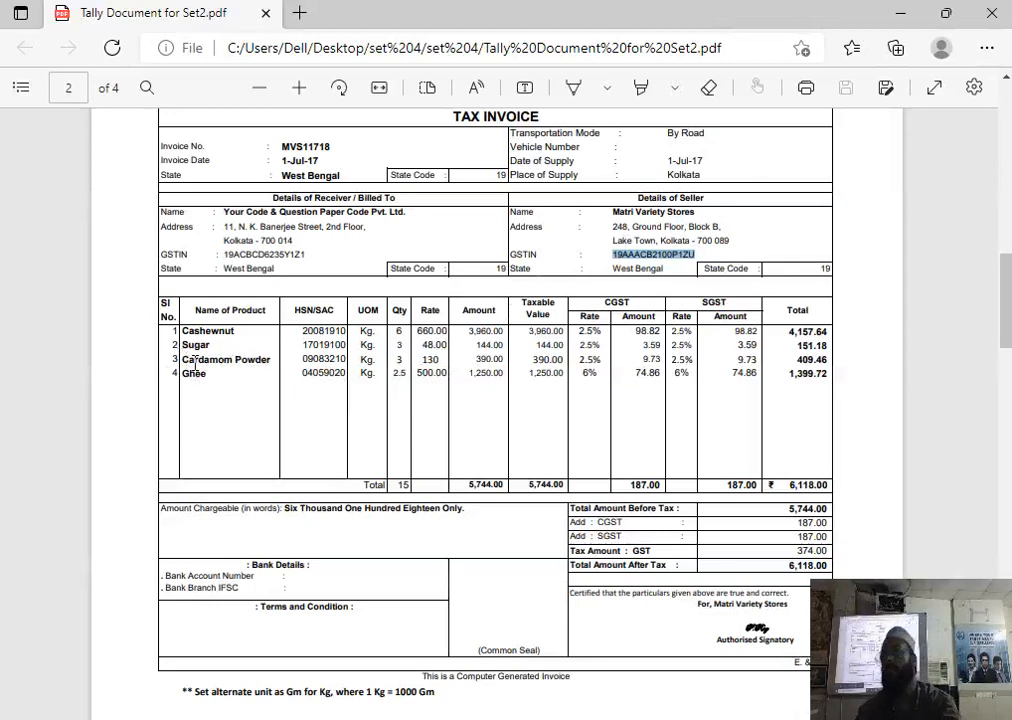
key(alt+Tab)
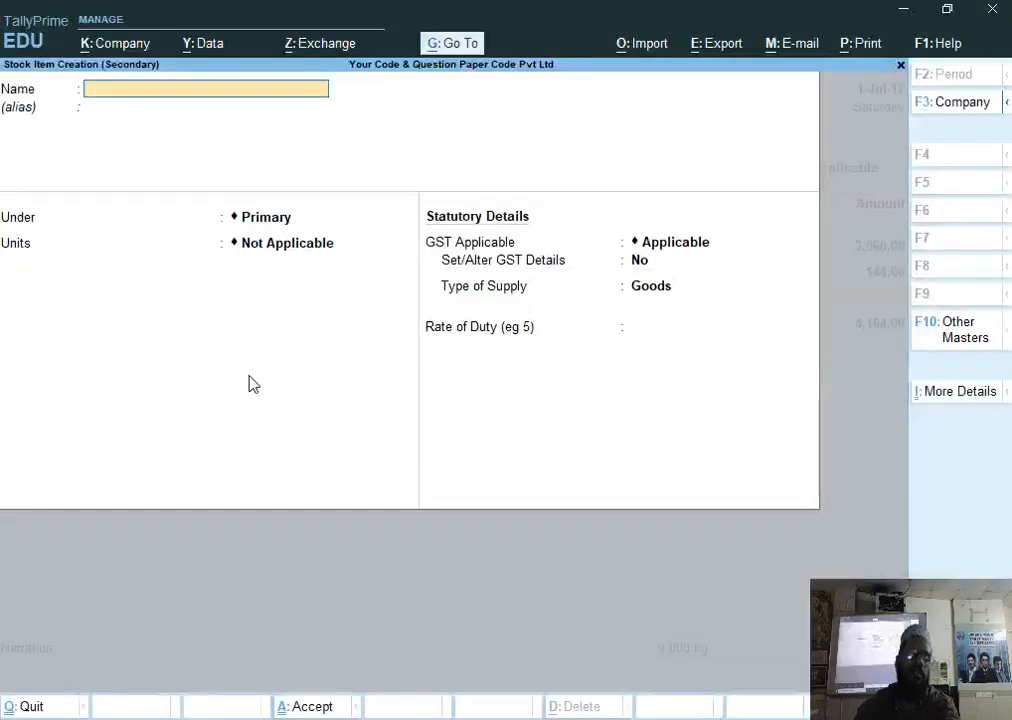
text(Cardamon)
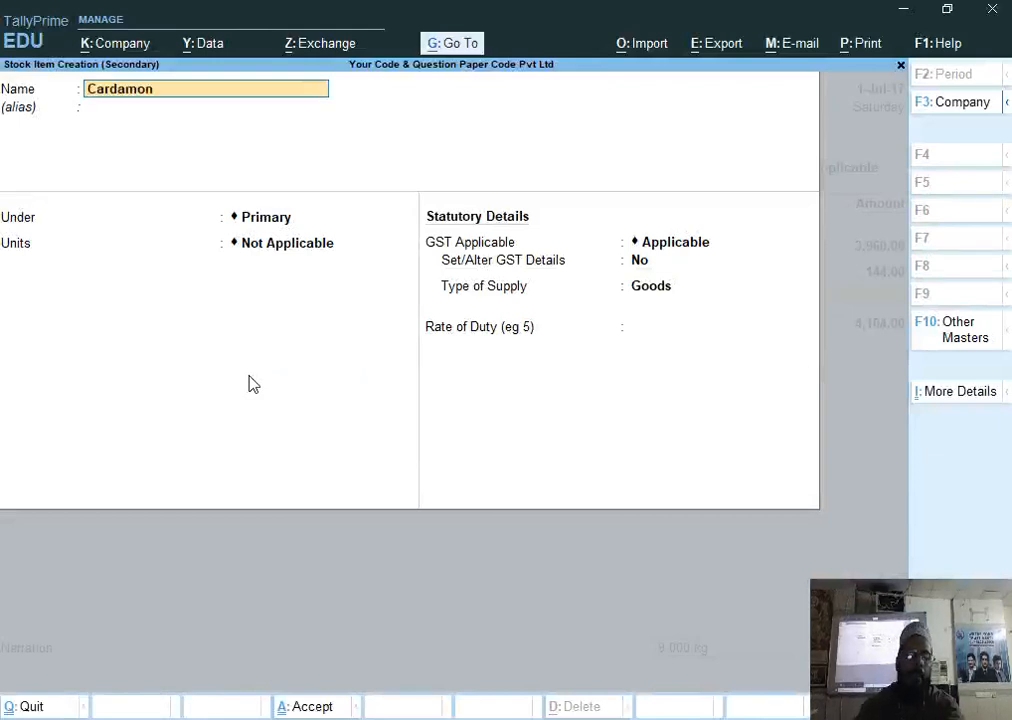
text( Pow)
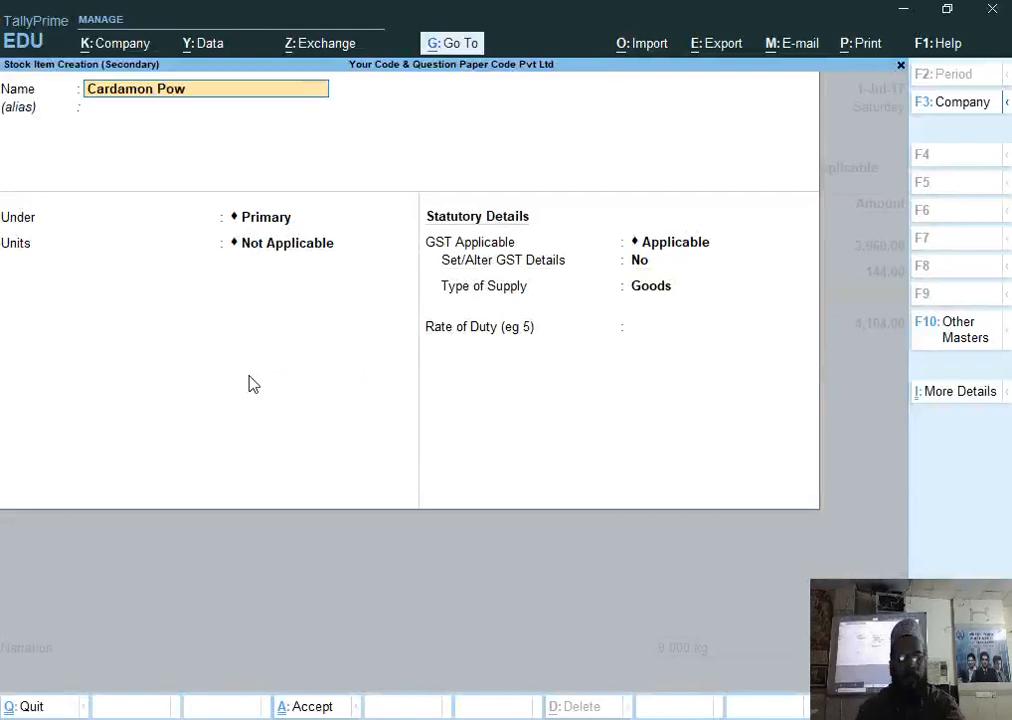
key(Return)
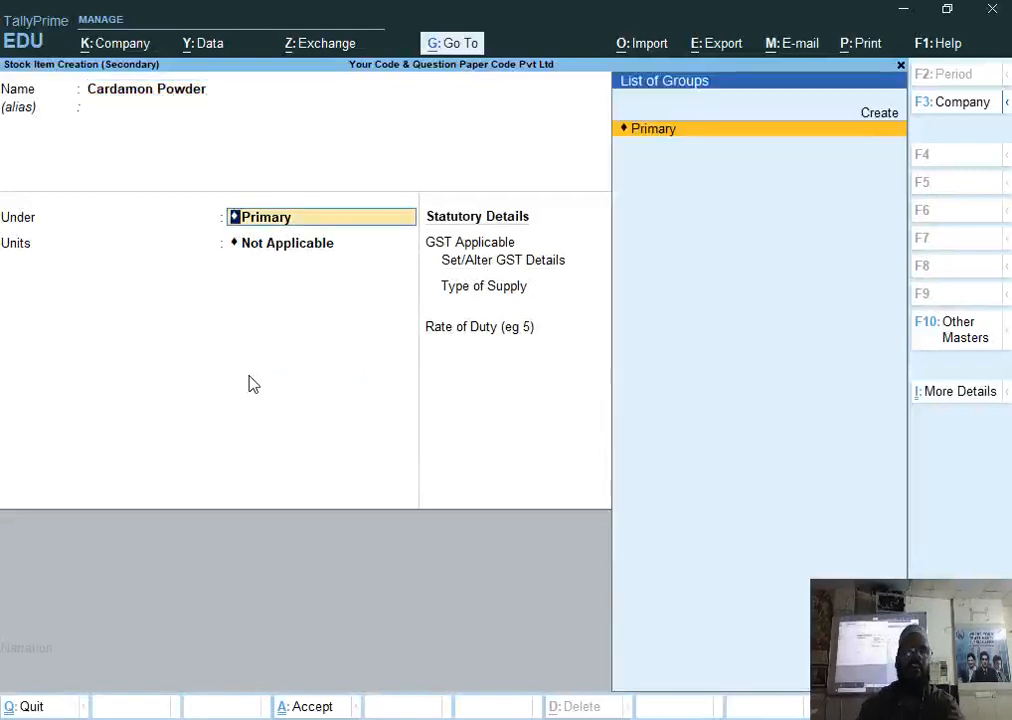
key(Return)
key(Down)
key(Return)
key(Return)
key(Return)
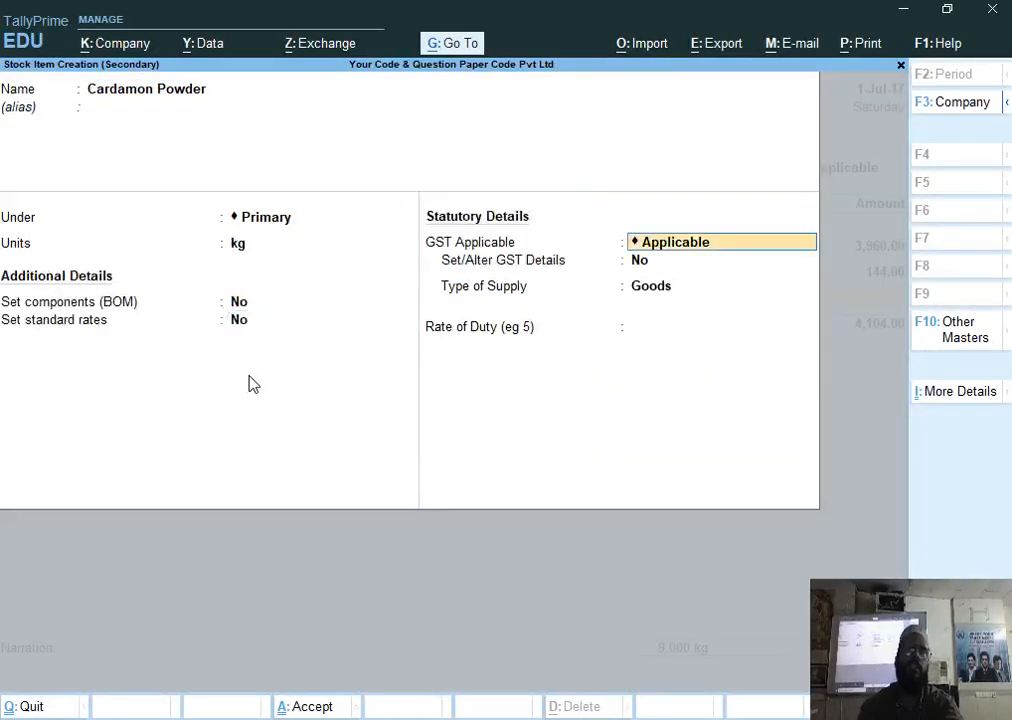
Enable GST details for Cardamon Powder with the description Cardmon, calculation type On Value and taxability Taxable.
key(Return)
key(y)
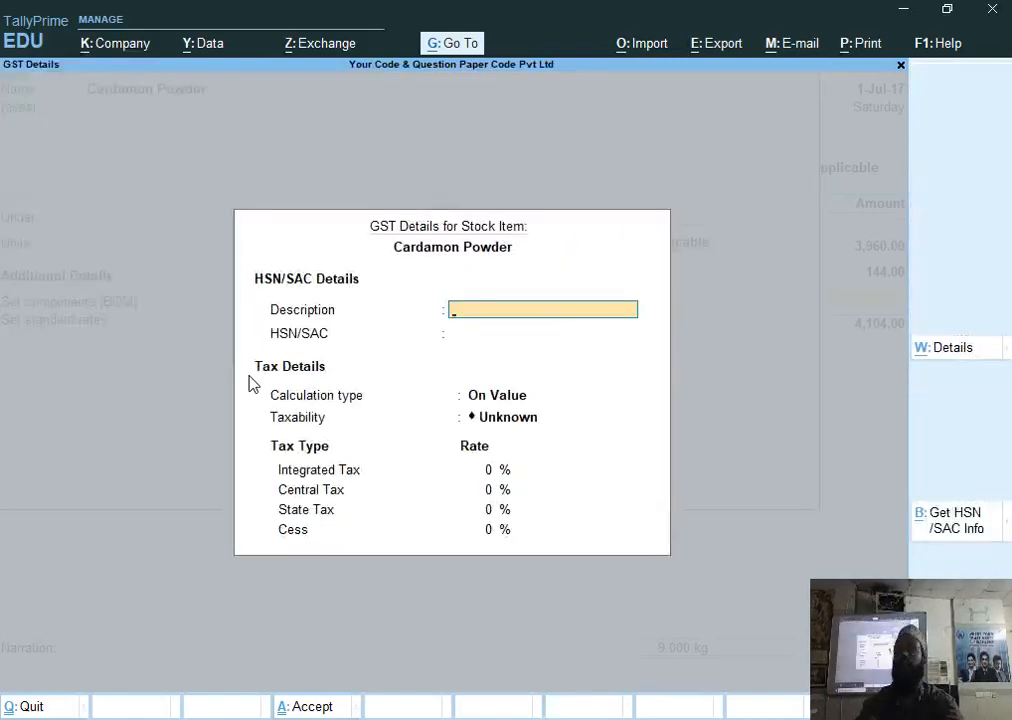
text(Cardmon)
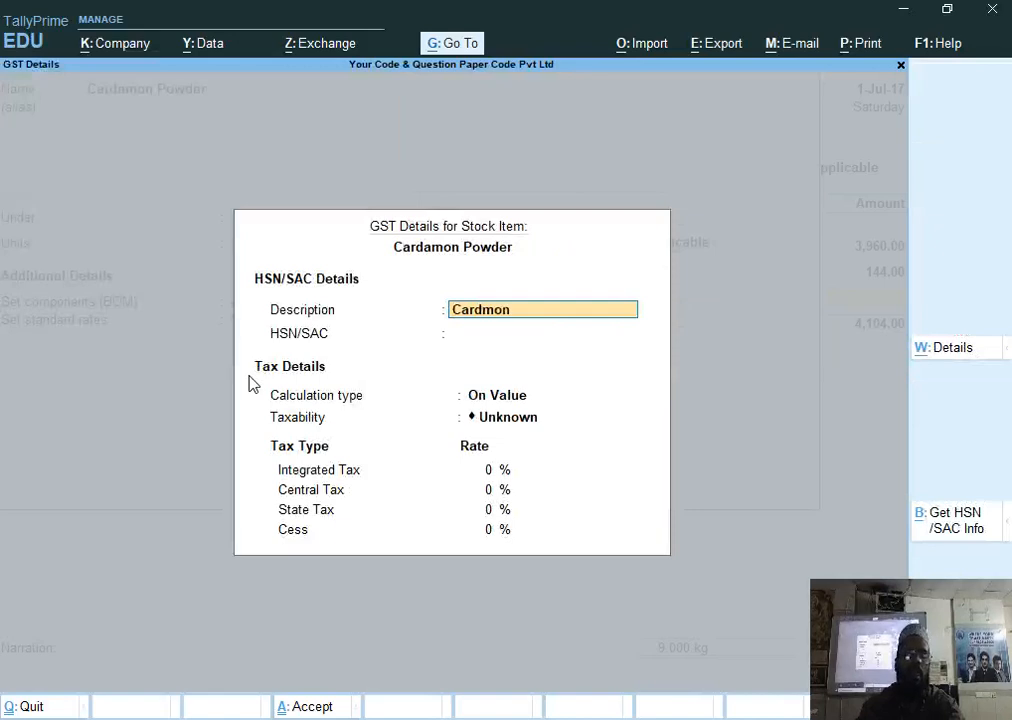
key(Return)
key(Return)
key(Return)
key(Down)
key(Down)
key(Return)
Set Cardamon Powder's integrated tax to 5% and save the item with supply type Goods.
text(5)
key(Return)
key(Return)
key(Return)
key(Return)
key(Return)
key(Return)
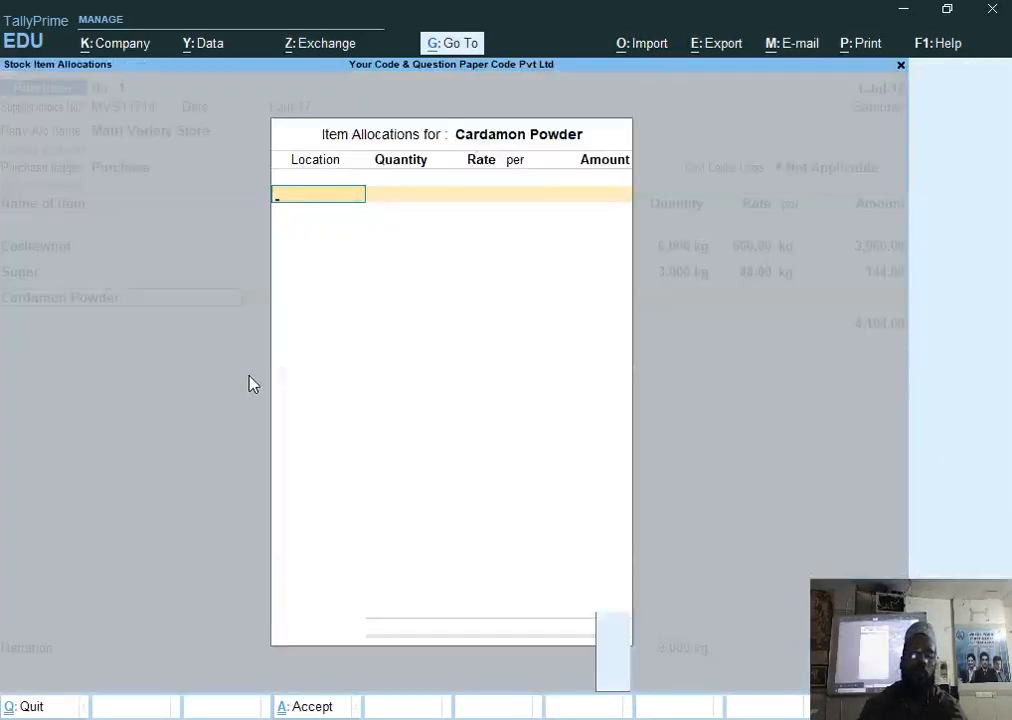
Allocate 3 kg of Cardamon Powder to Park Street at a rate of 130 per kg, checking the figures in the invoice PDF.
key(Return)
key(alt+Tab)
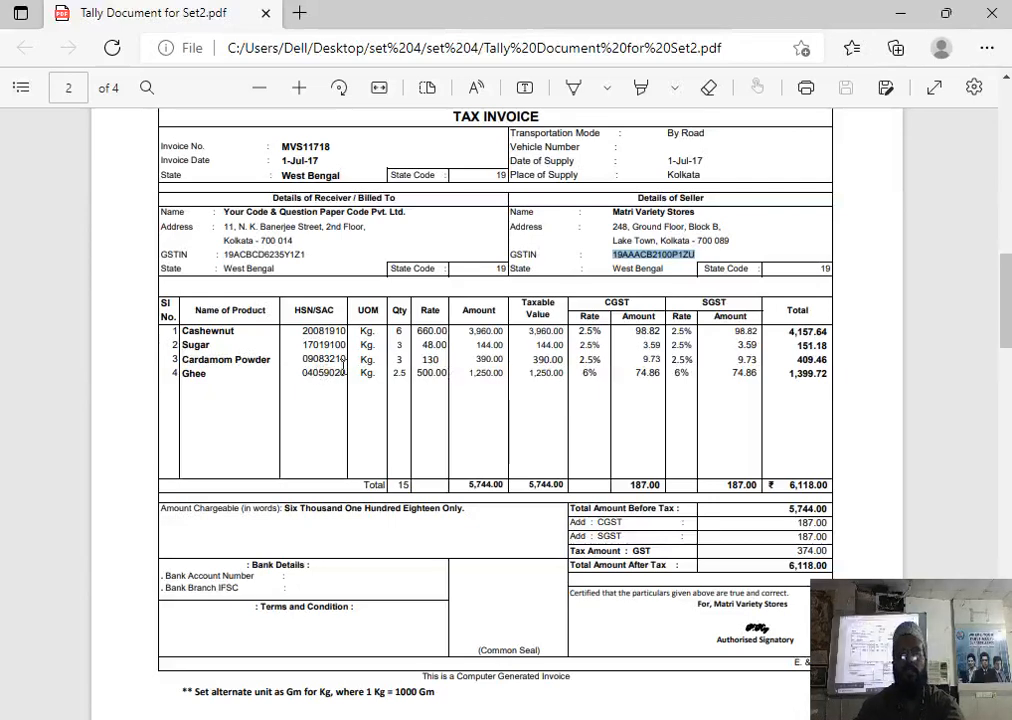
key(alt+Tab)
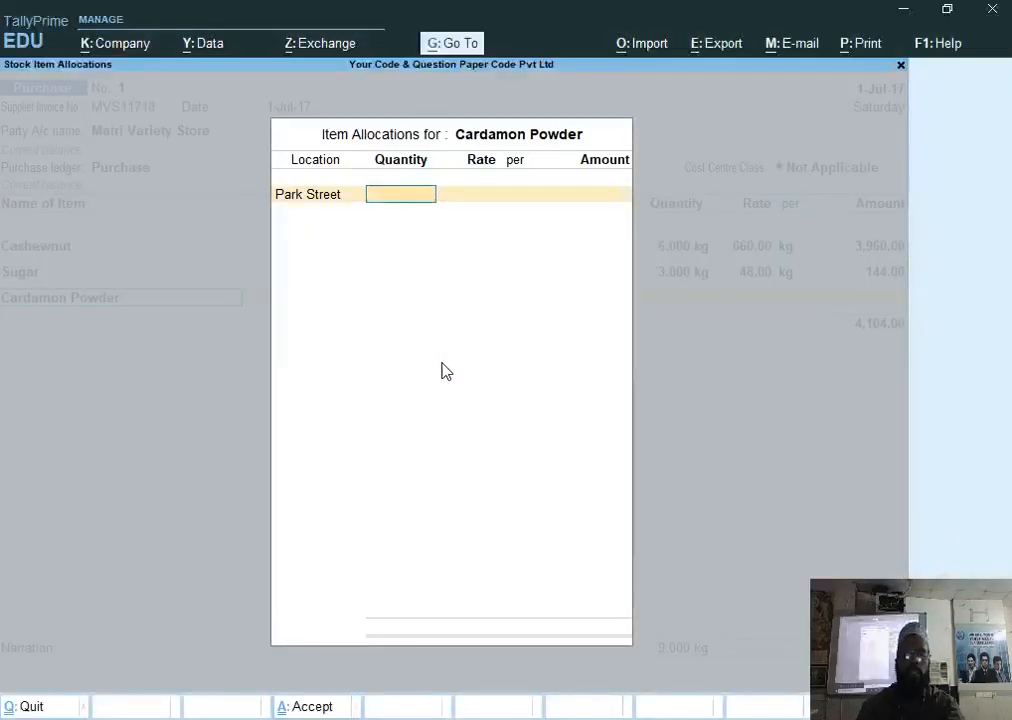
key(Return)
text(130)
key(Return)
key(Return)
key(Return)
key(Return)
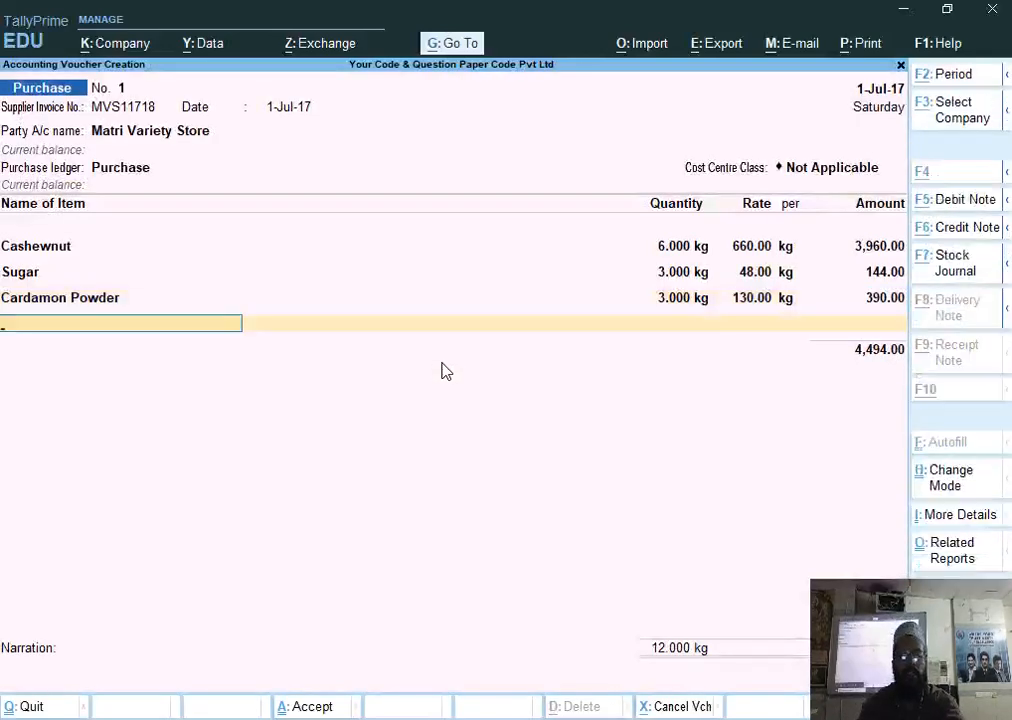
Create a new stock item named Ghee, as listed in the invoice PDF, under Primary with kg as its unit.
key(alt+c)
key(alt+Tab)
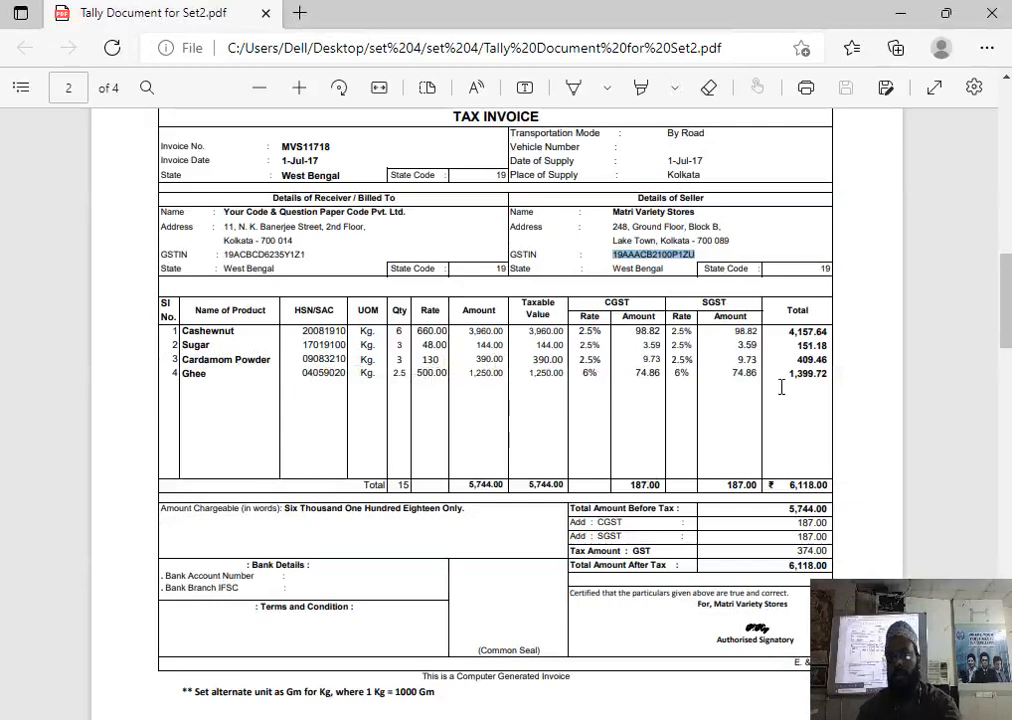
key(alt+Tab)
text(Ghee)
key(Return)
key(Return)
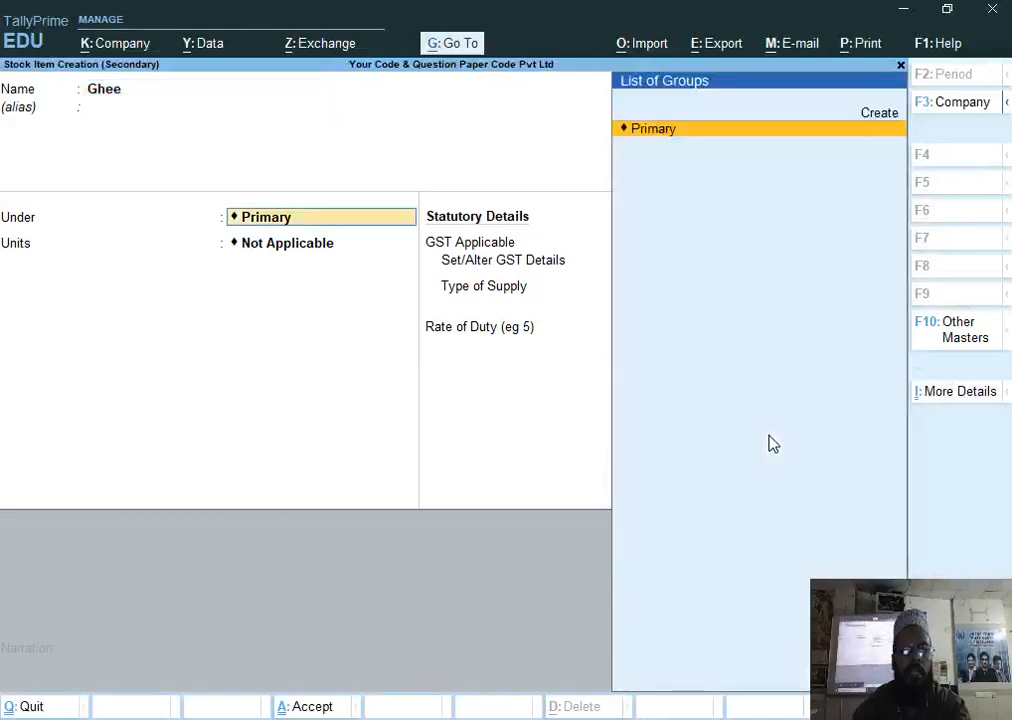
key(Return)
key(Down)
key(Return)
key(Return)
key(Return)
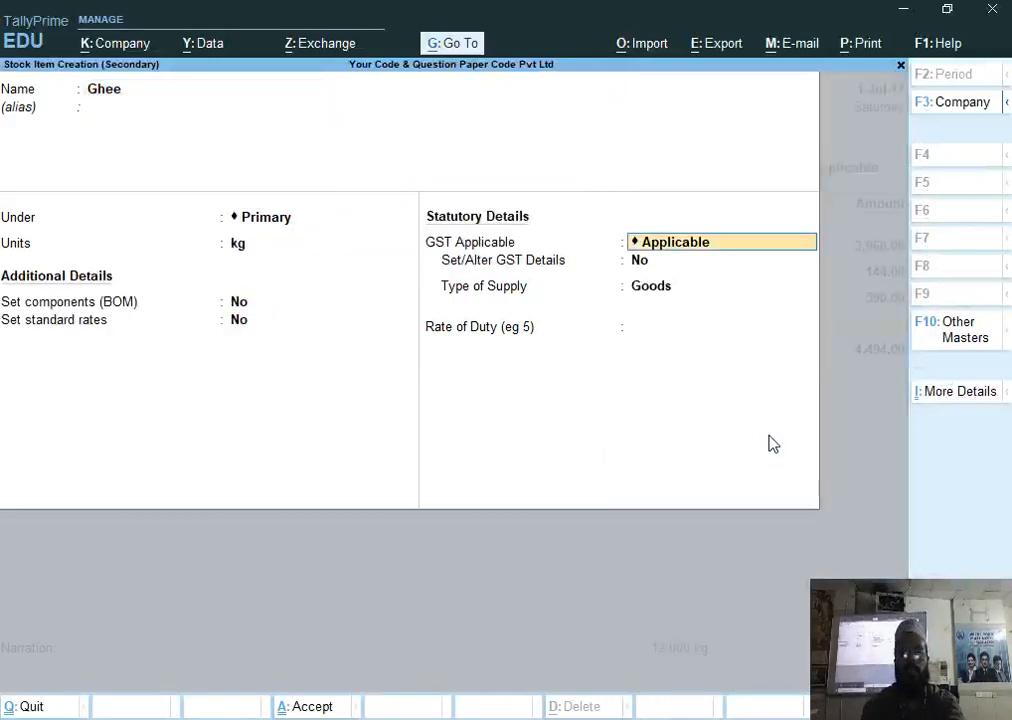
Enable GST details for Ghee with the description Ghee, calculation type On Value and taxability Taxable.
key(Return)
text(y)
key(Return)
text(Ghee)
key(Return)
key(Return)
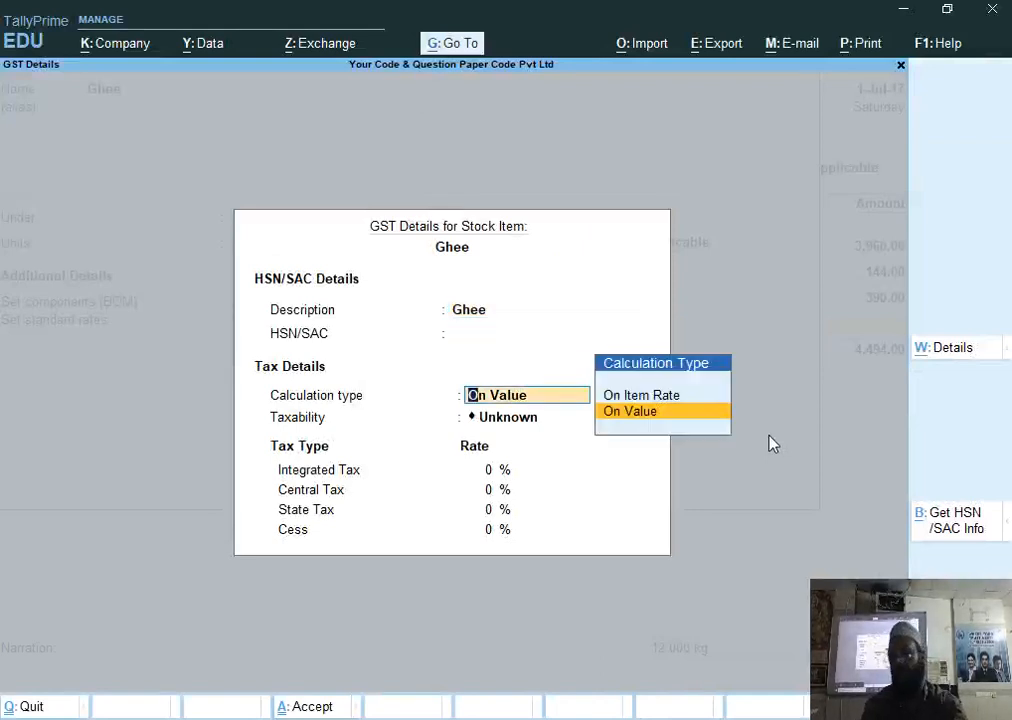
key(BackSpace)
key(Down)
key(Return)
key(BackSpace)
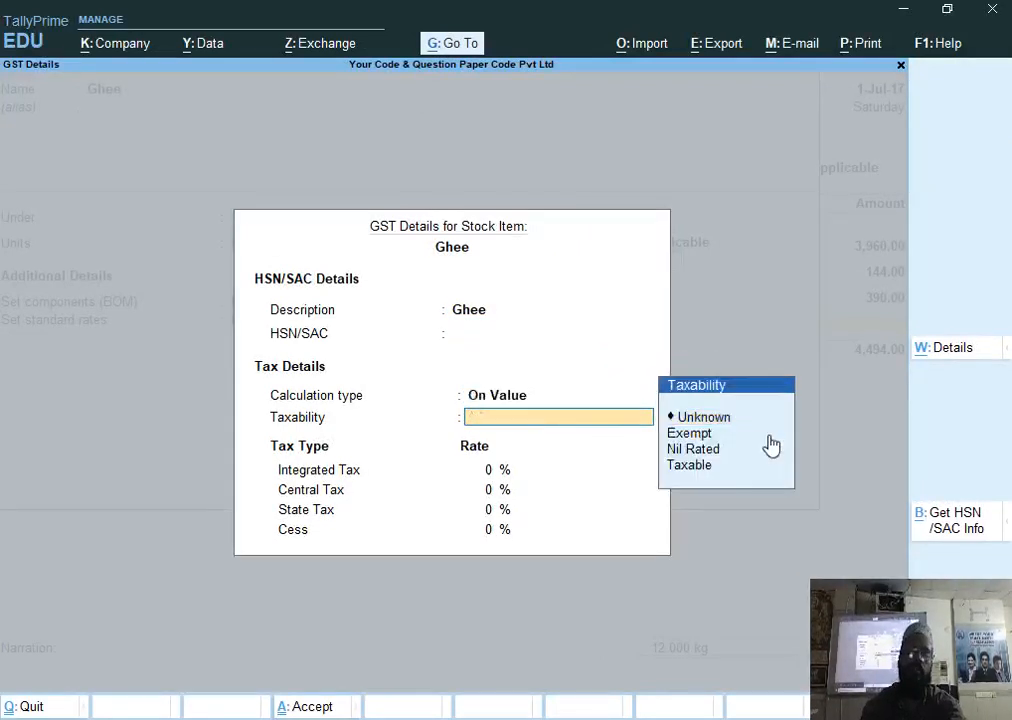
key(Down)
key(Return)
Set Ghee's integrated tax to 12% and save the item with supply type Goods.
text(12)
key(Return)
key(Return)
key(Return)
key(Return)
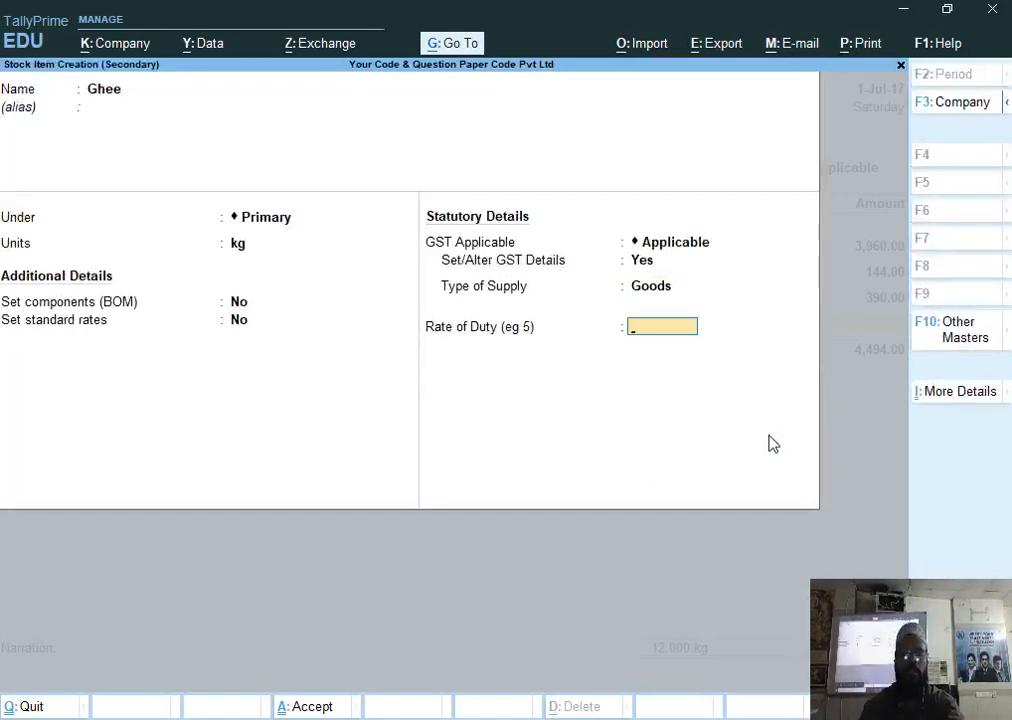
key(Return)
key(Return)
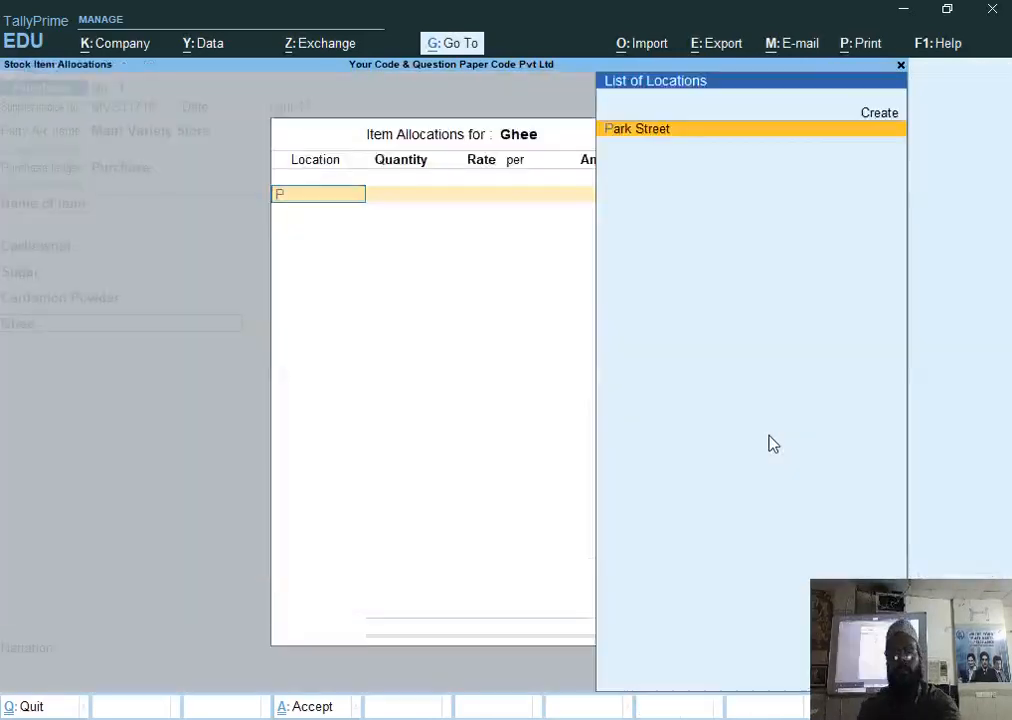
Allocate 2.5 kg of Ghee to Park Street at 500 per kg, as in the invoice PDF, and end the item list.
key(Return)
key(alt+Tab)
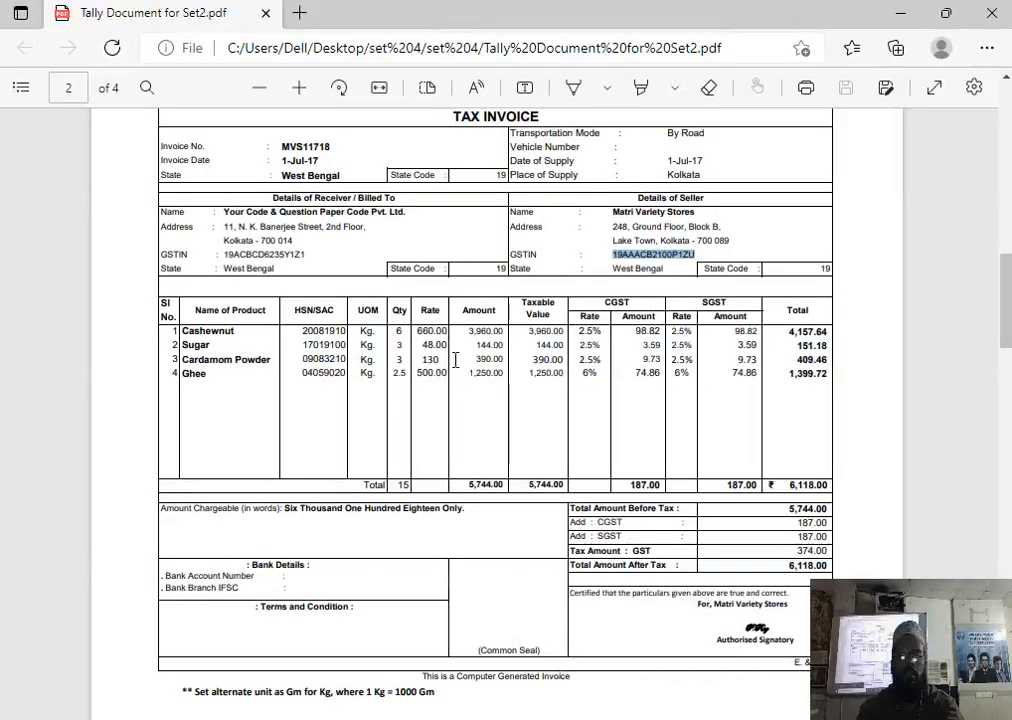
key(alt+Tab)
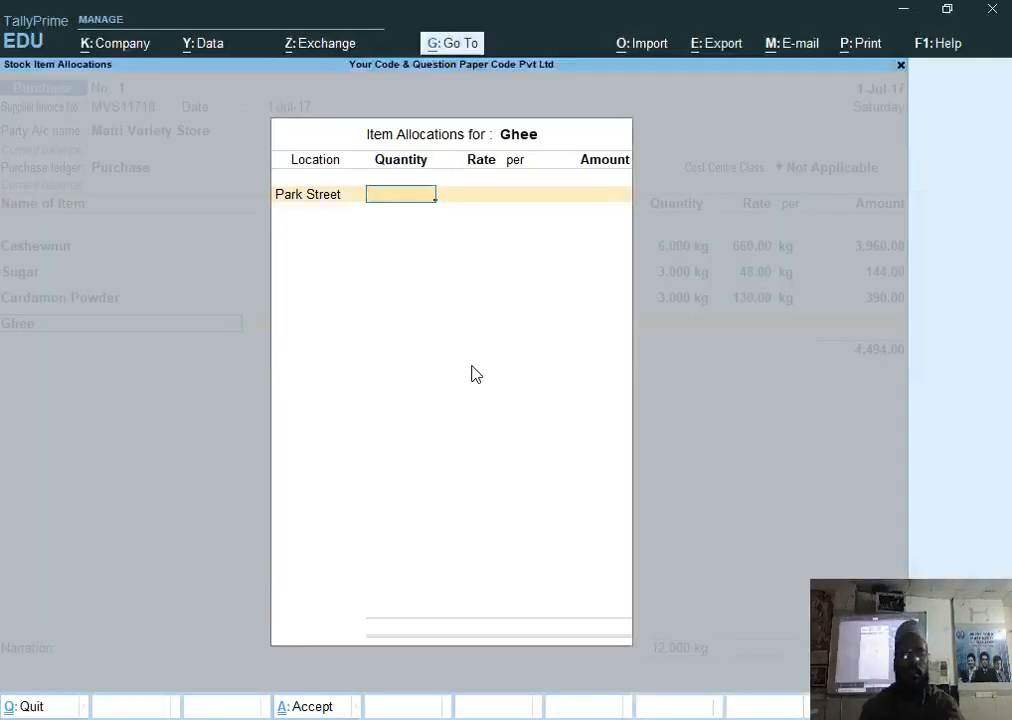
text(5)
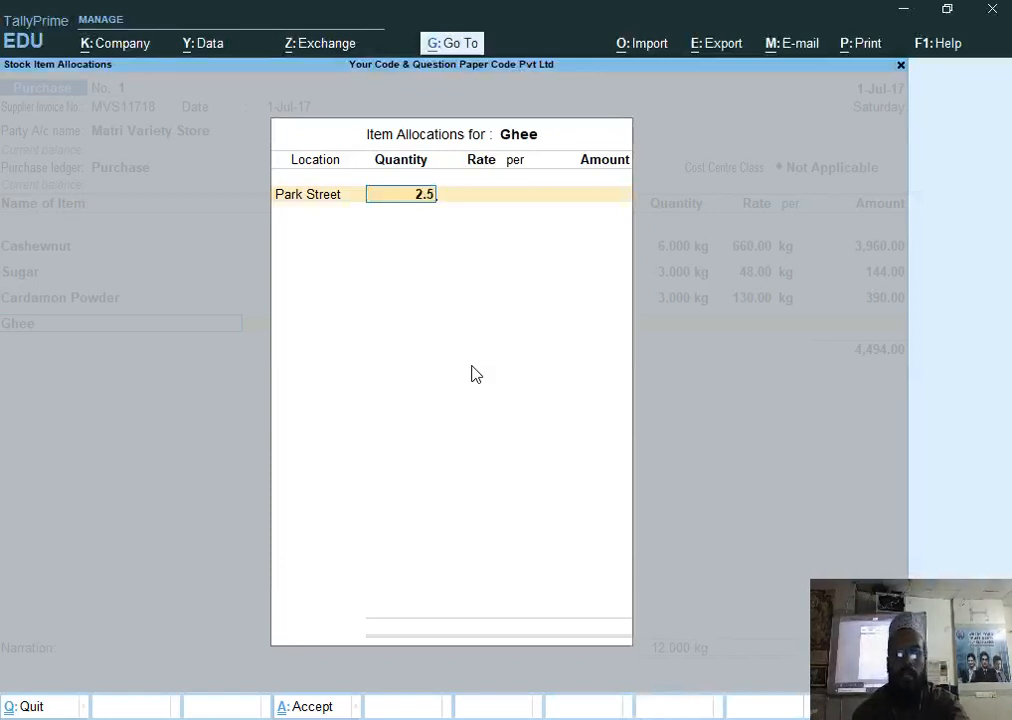
key(Return)
text(500)
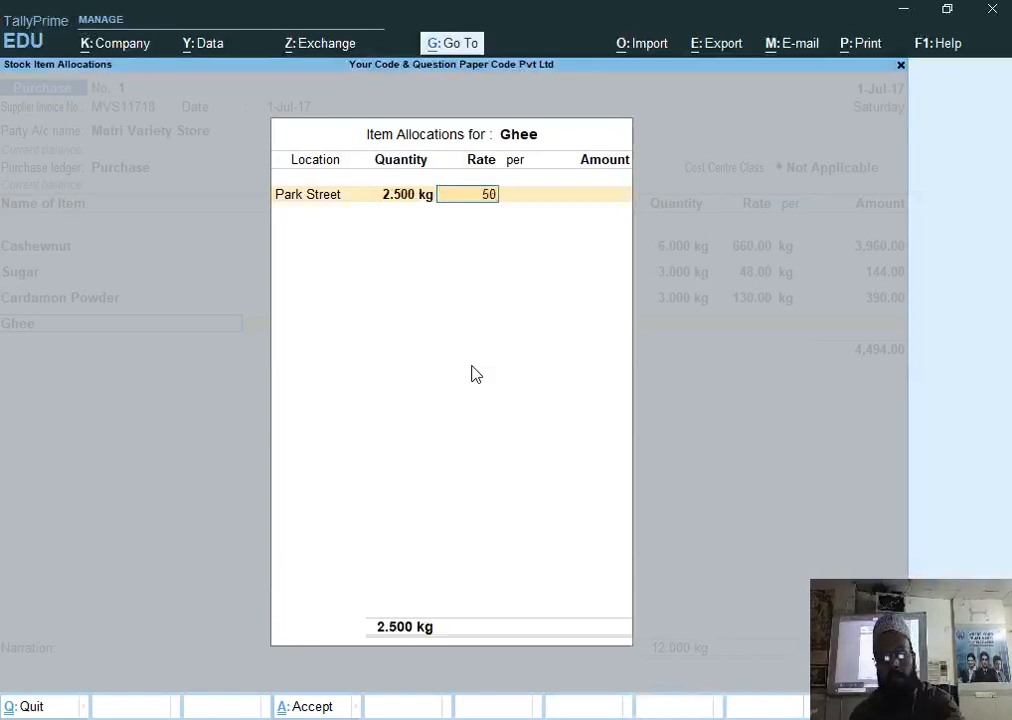
key(Return)
key(Return)
key(Return)
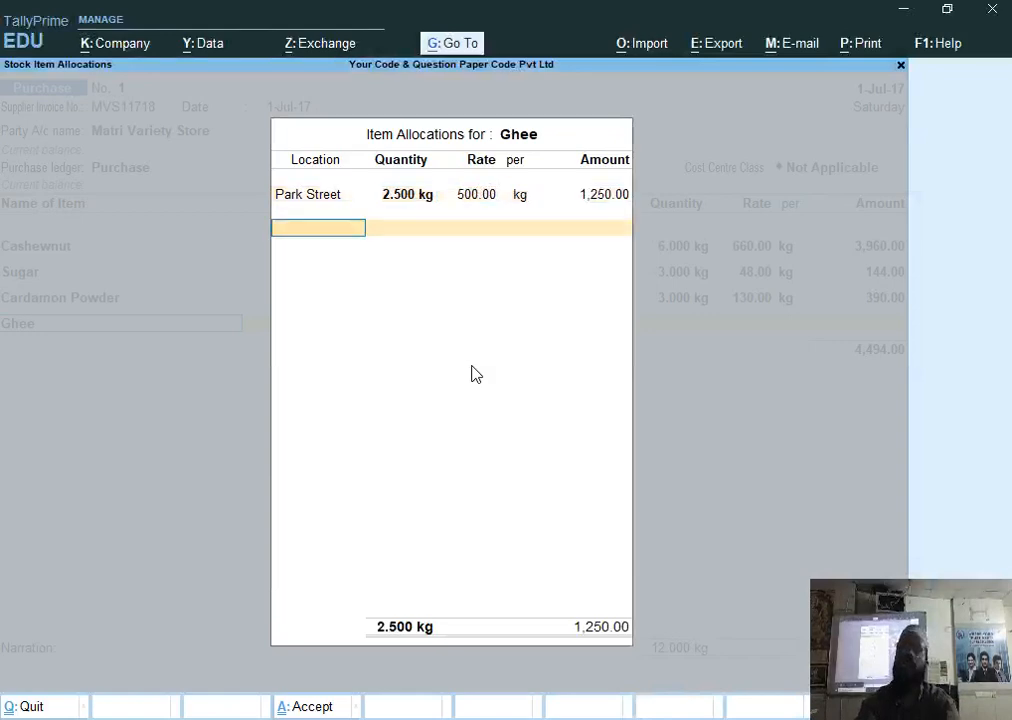
key(Return)
key(Return)
key(Return)
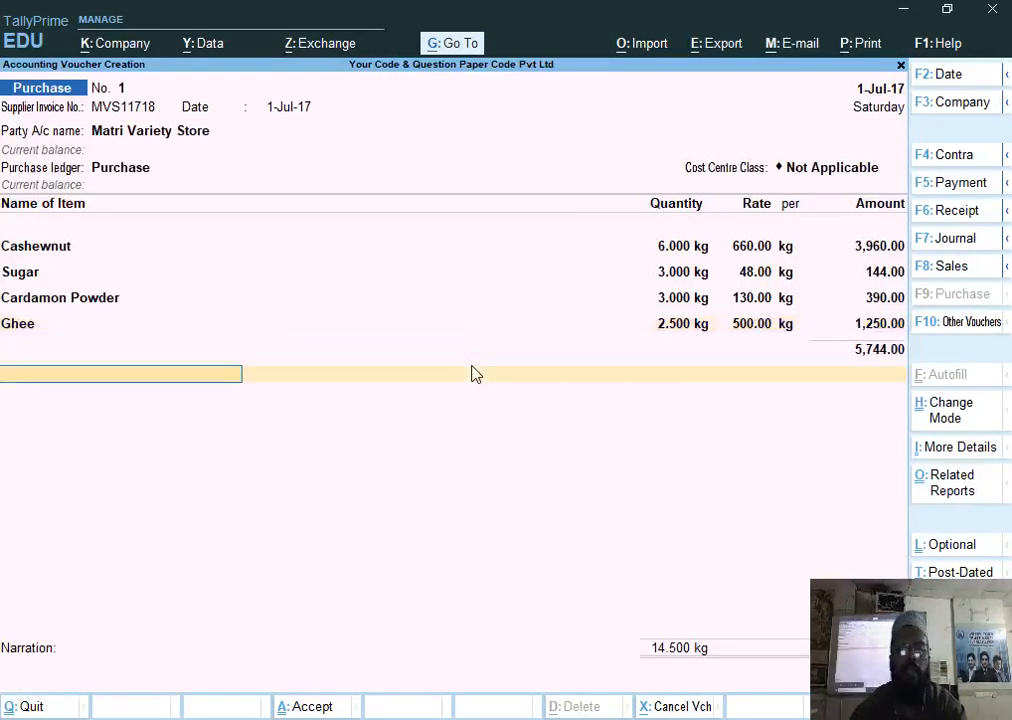
Create a new ledger named Cgst under Duties & Taxes from the purchase voucher.
text(C)
key(alt+c)
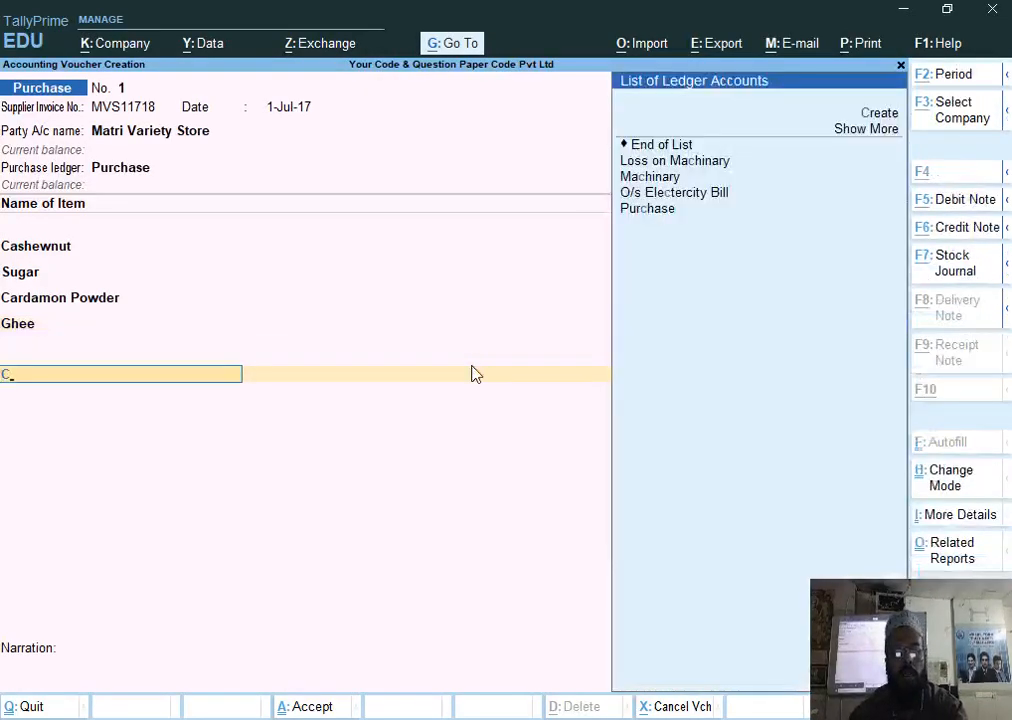
text(gst)
key(Return)
text(D)
key(Down)
key(Down)
key(Down)
key(Return)
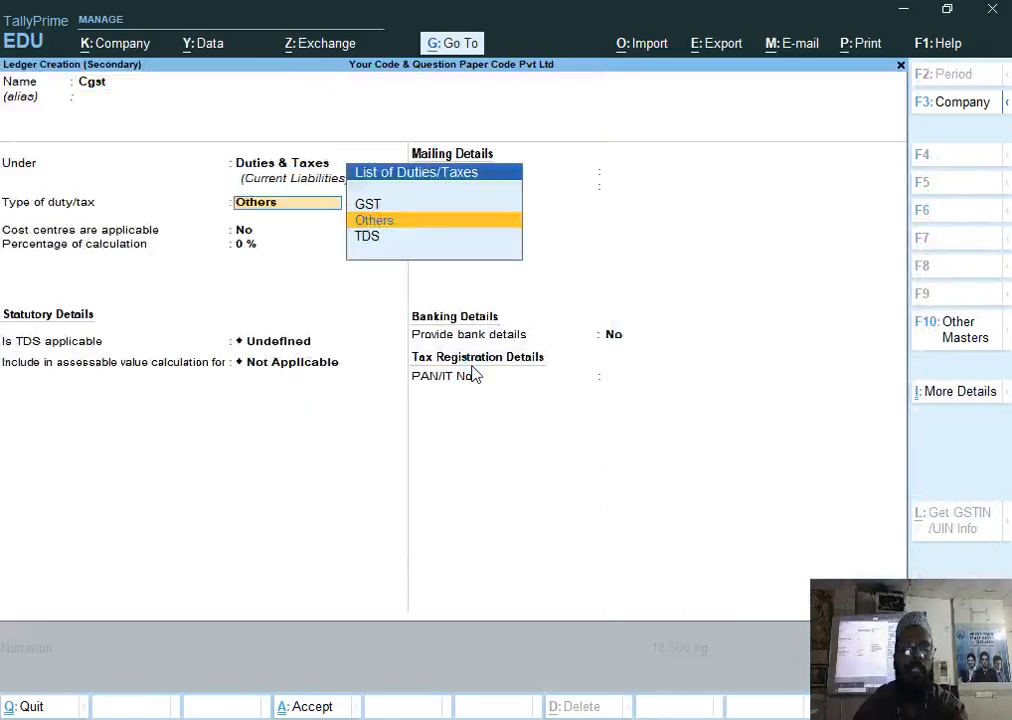
Set the Cgst ledger's type of duty/tax to GST and its tax type to Central Tax.
key(Down)
key(Up)
key(Up)
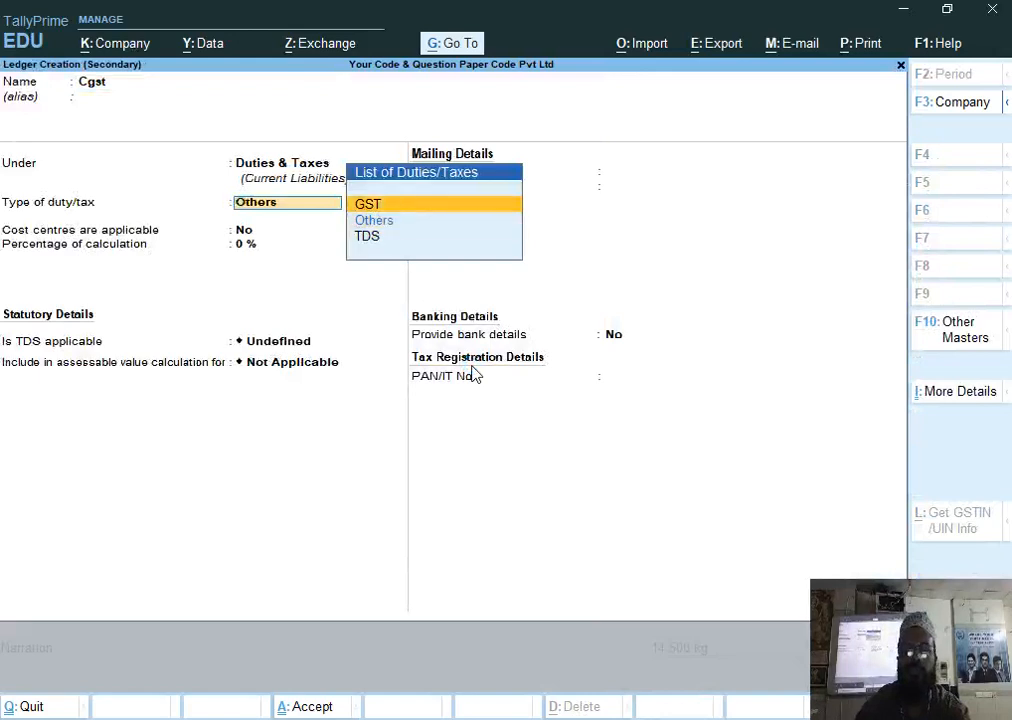
key(Return)
key(Down)
key(Down)
key(Up)
key(Up)
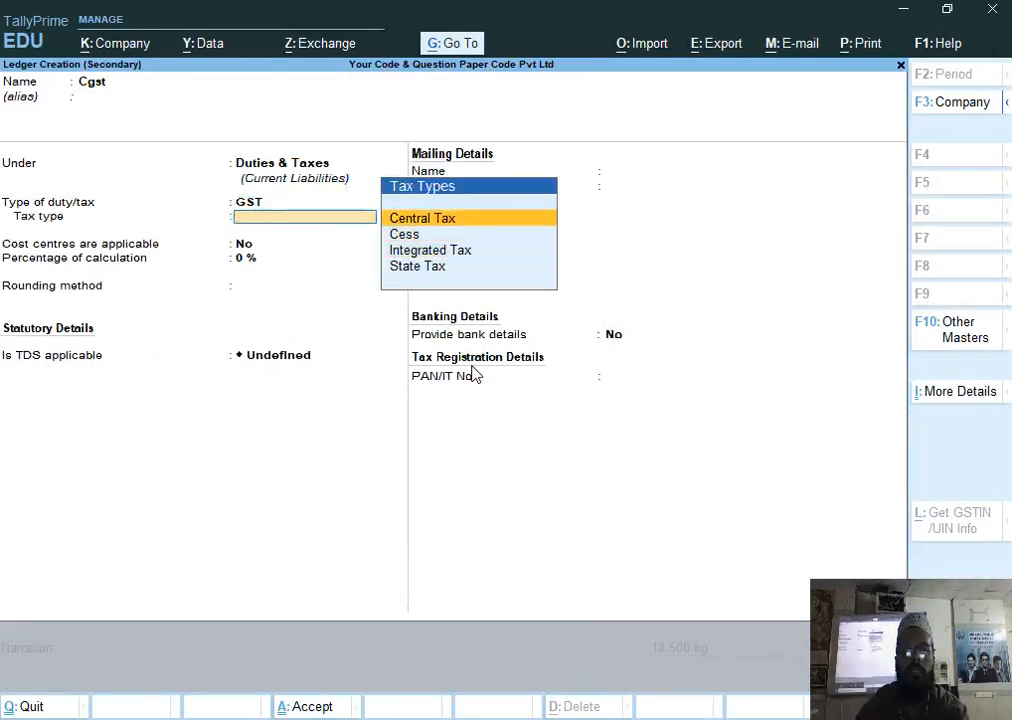
key(Return)
Set Cgst's rounding method to Normal Rounding with a rounding limit of 1, keeping cost centres off and the calculation percentage at 0%.
key(Return)
key(Return)
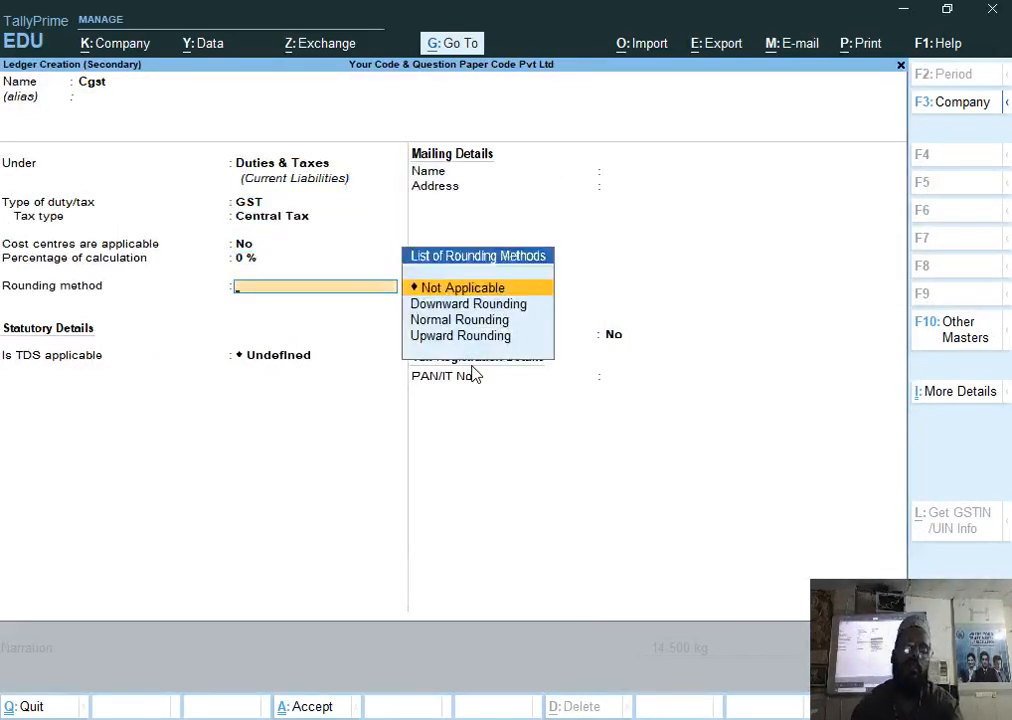
key(Down)
key(Down)
key(Return)
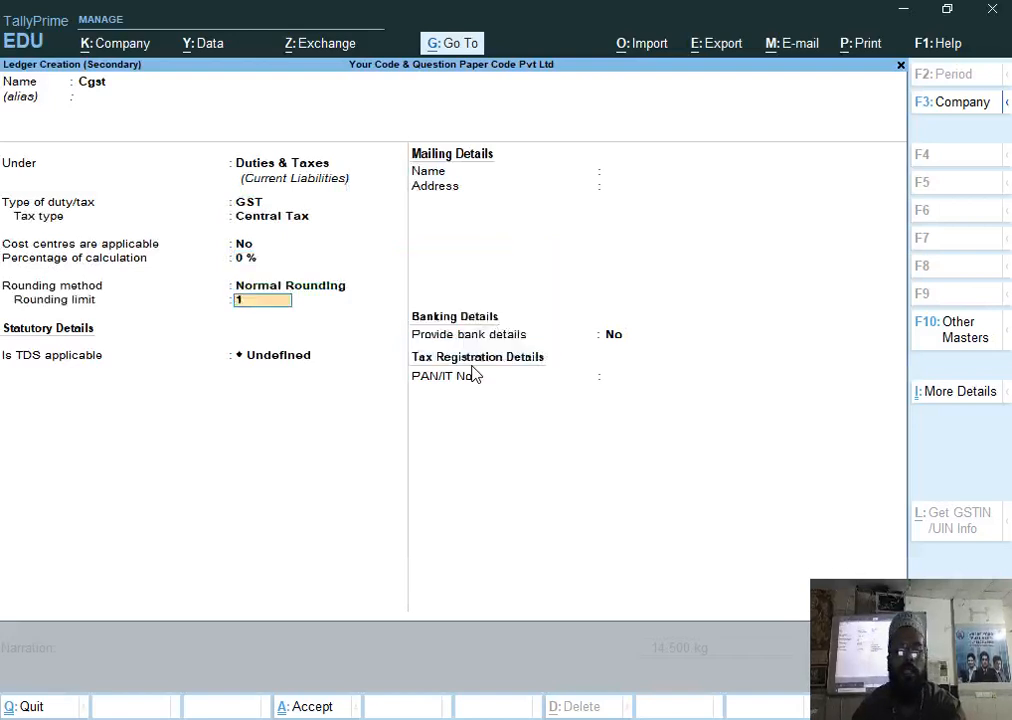
key(Return)
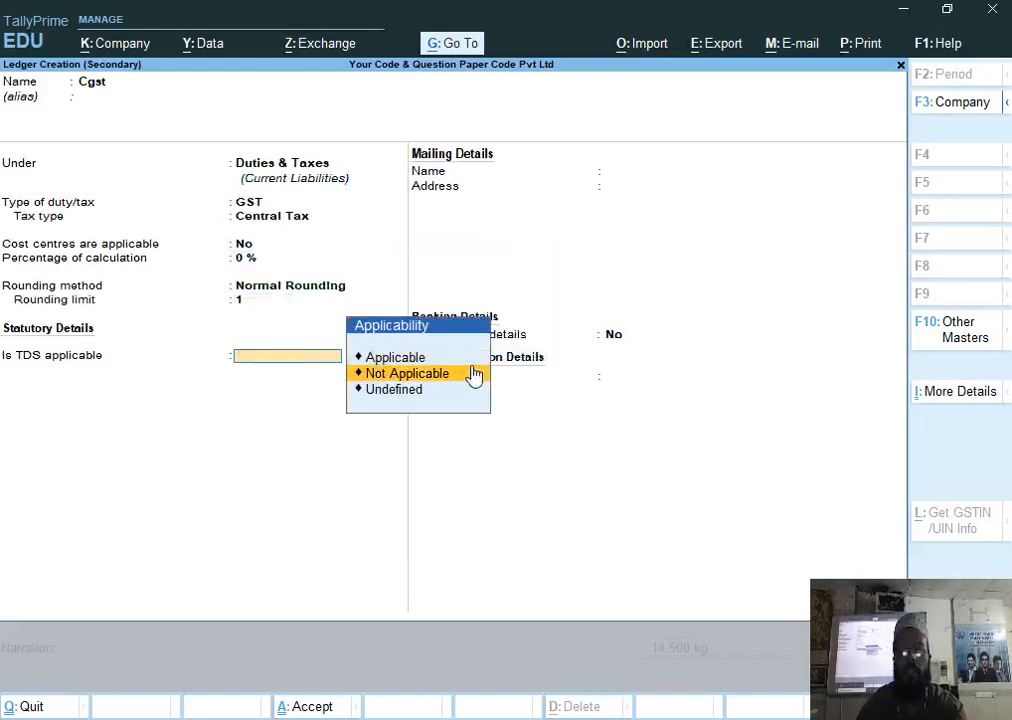
Mark TDS as Not Applicable for Cgst, save the ledger and add it to the purchase voucher.
click(474, 374)
key(Return)
key(Return)
key(Return)
key(Return)
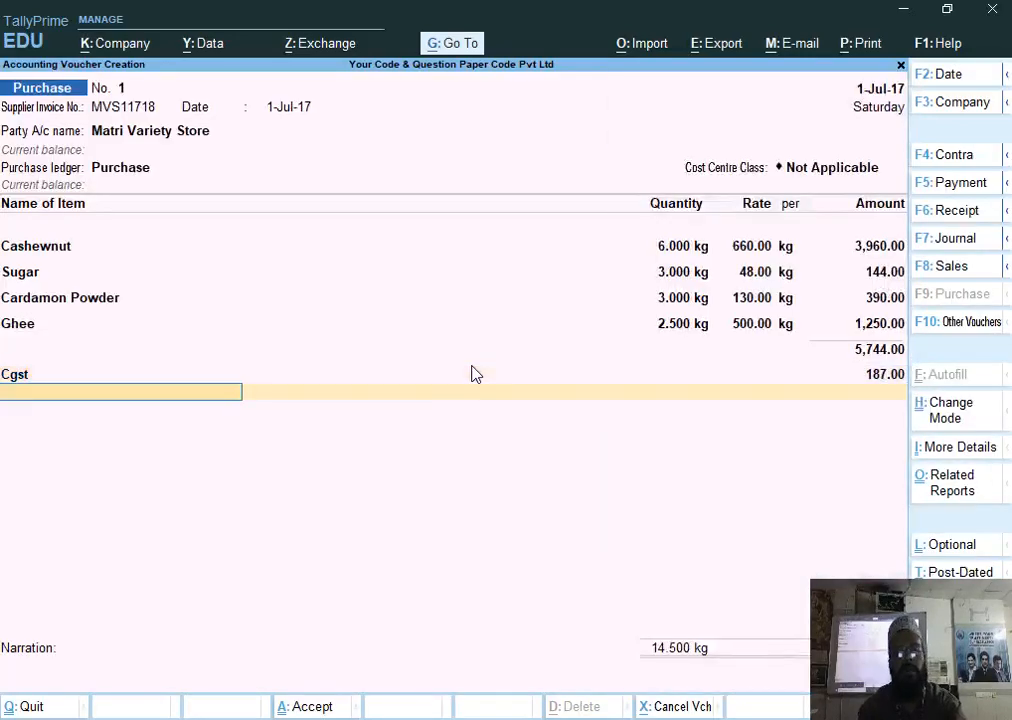
Create a new ledger named Sgst under Duties & Taxes from the purchase voucher.
key(alt+c)
text(Sgst)
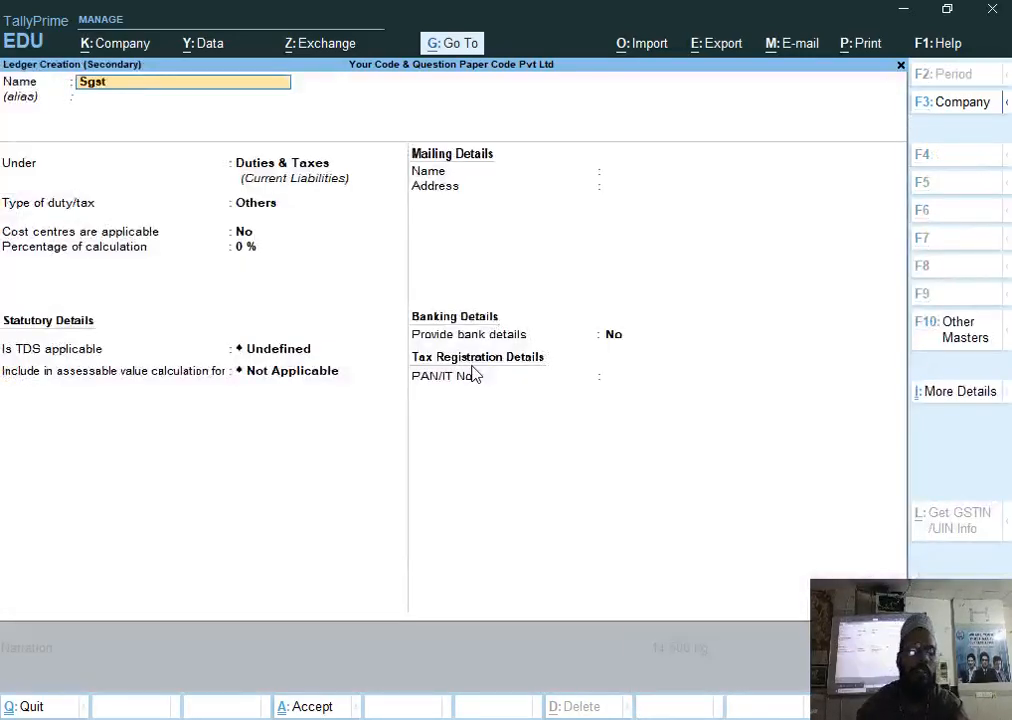
key(Return)
key(Return)
key(Return)
Set the Sgst ledger's type of duty/tax to GST and its tax type to State Tax.
key(Down)
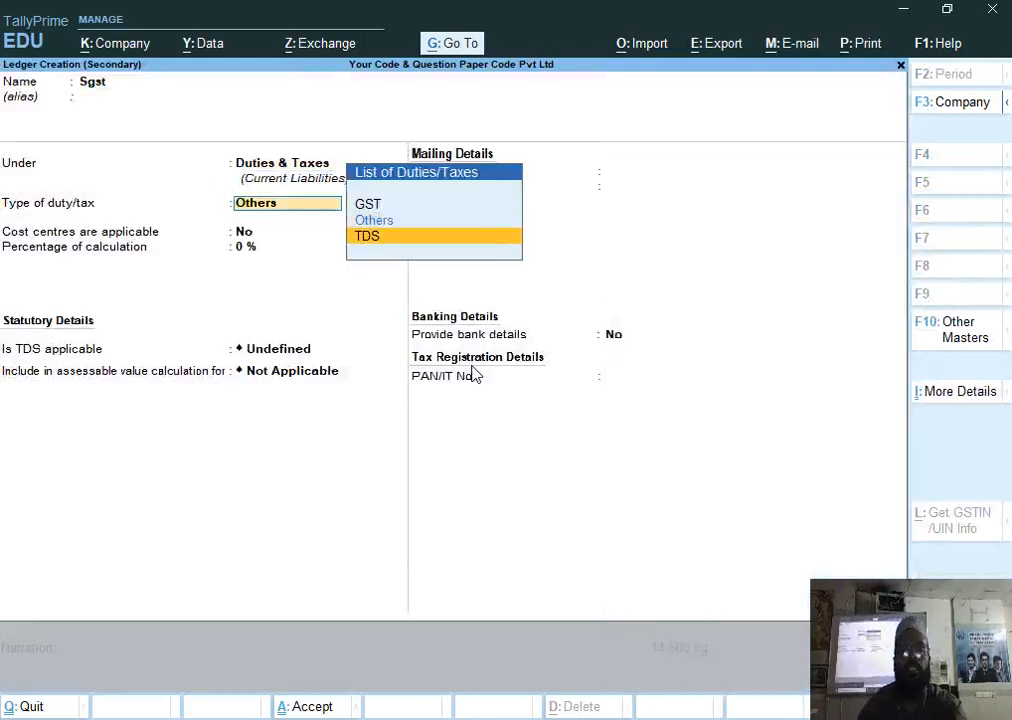
key(Up)
key(Up)
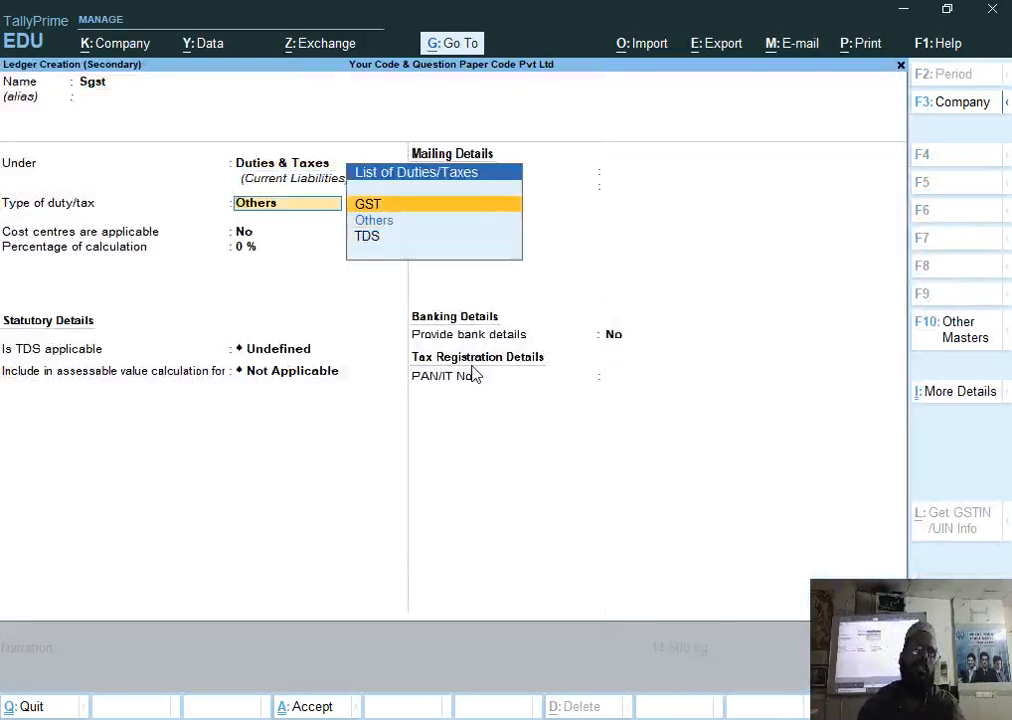
key(Return)
key(Down)
key(Down)
key(Down)
key(Up)
key(Down)
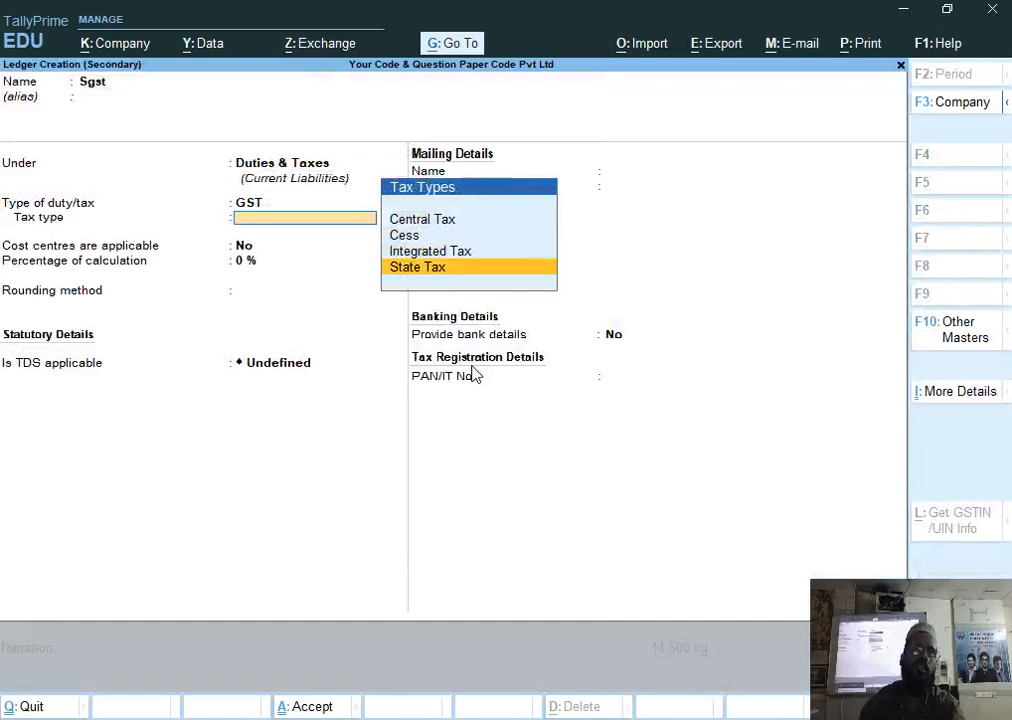
key(Return)
Set Sgst's rounding method to Normal Rounding with a rounding limit of 1, keeping cost centres off and the calculation percentage at 0%.
key(Return)
key(Return)
key(Down)
key(Down)
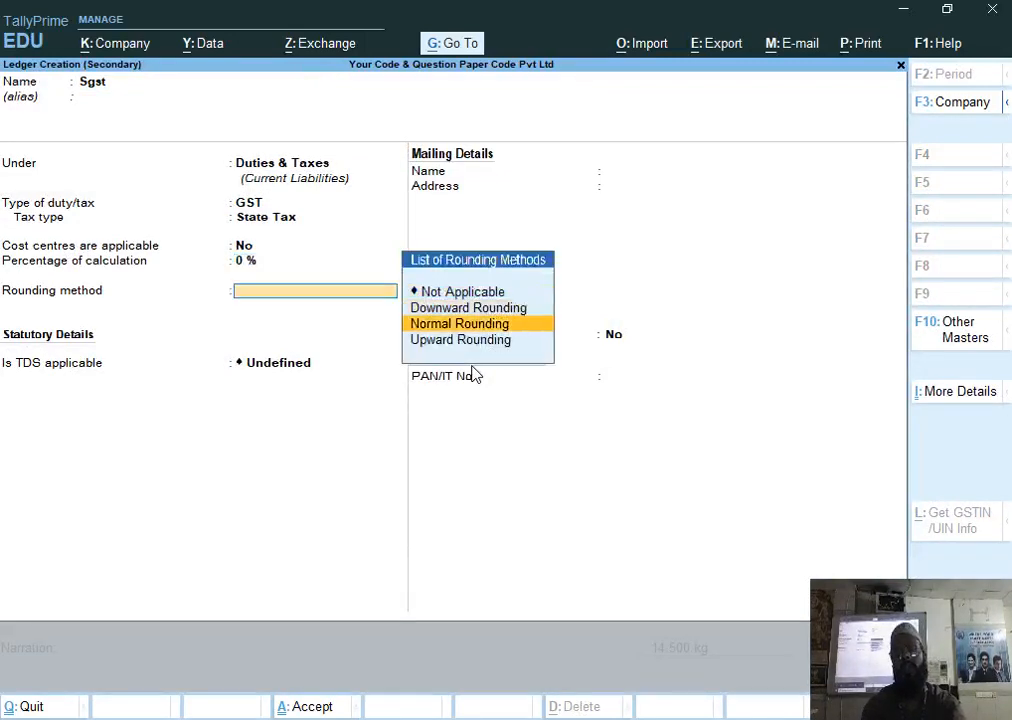
key(Return)
key(Return)
Mark TDS as Not Applicable for Sgst, save the ledger and add it to the purchase voucher.
key(Up)
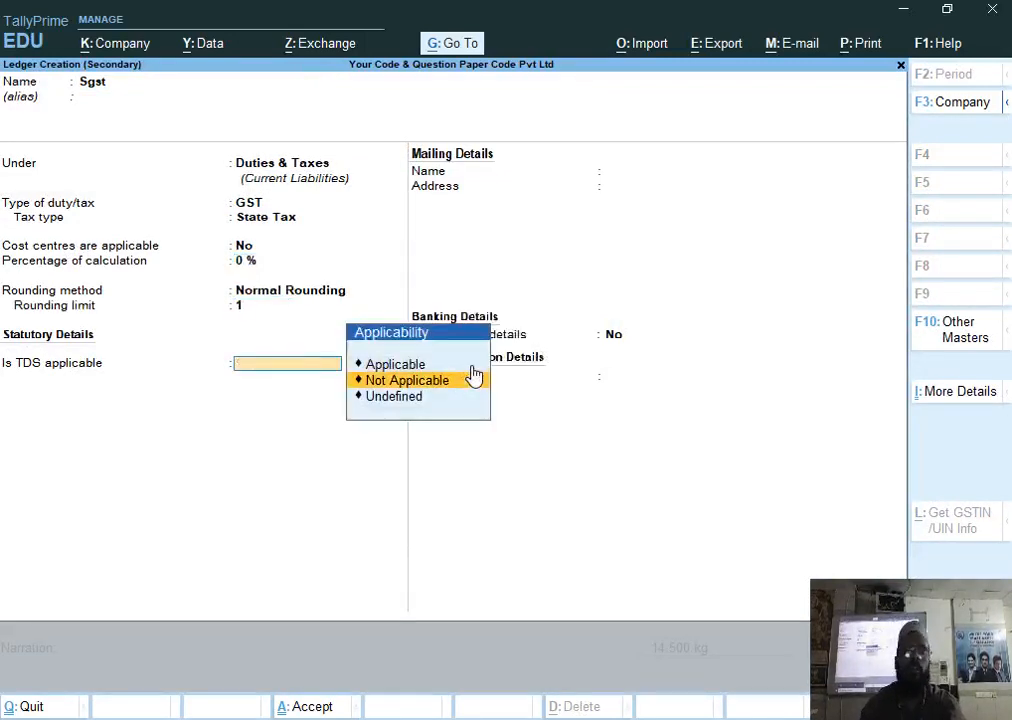
key(Return)
key(ctrl+a)
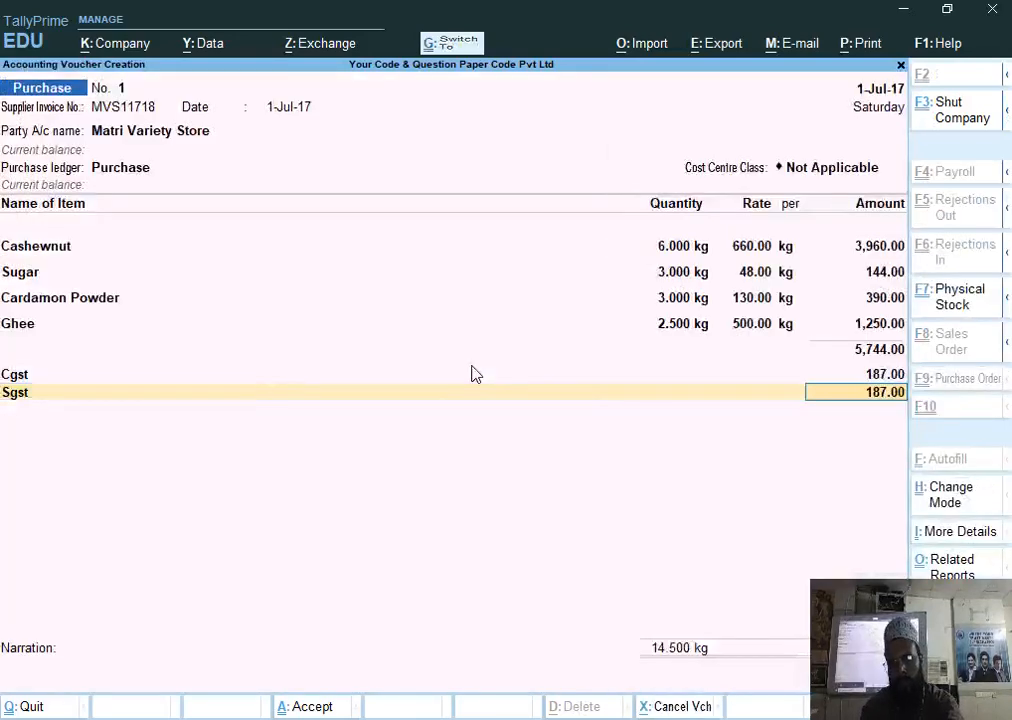
Check the voucher's tax amounts against the Matri Variety Stores invoice PDF and save the purchase voucher.
key(alt+Tab)
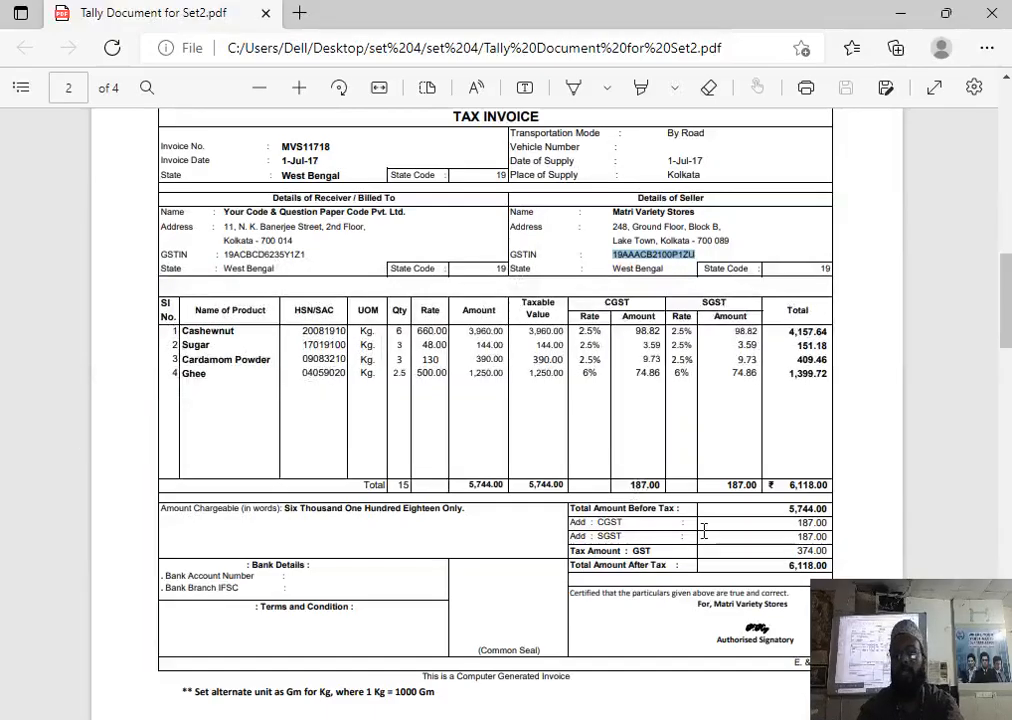
key(alt+Tab)
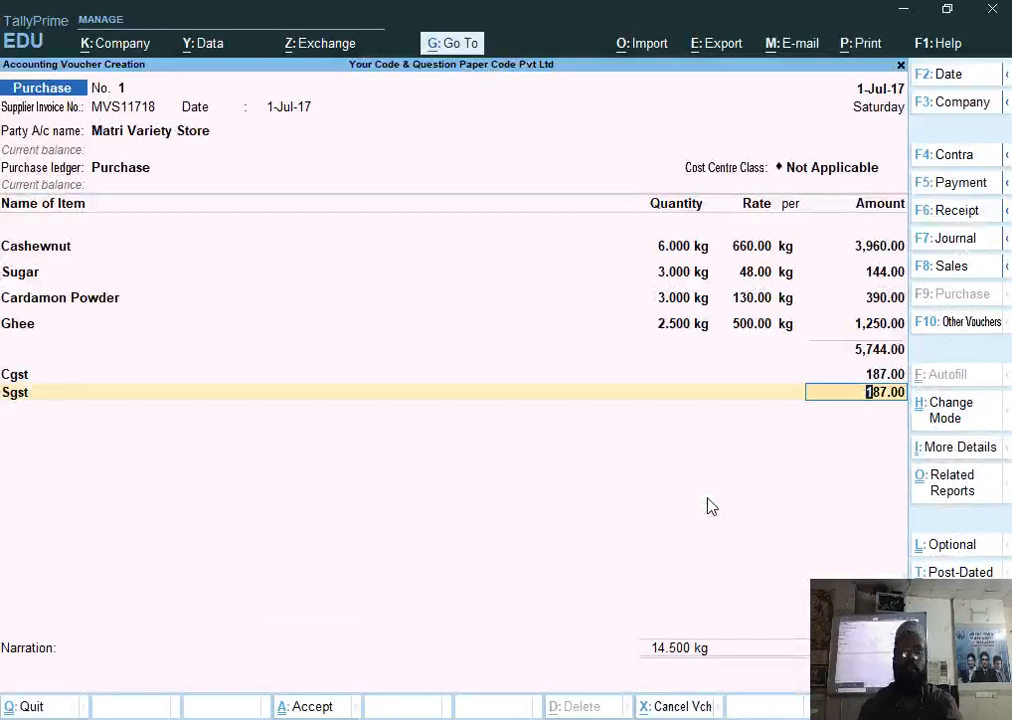
key(ctrl+a)
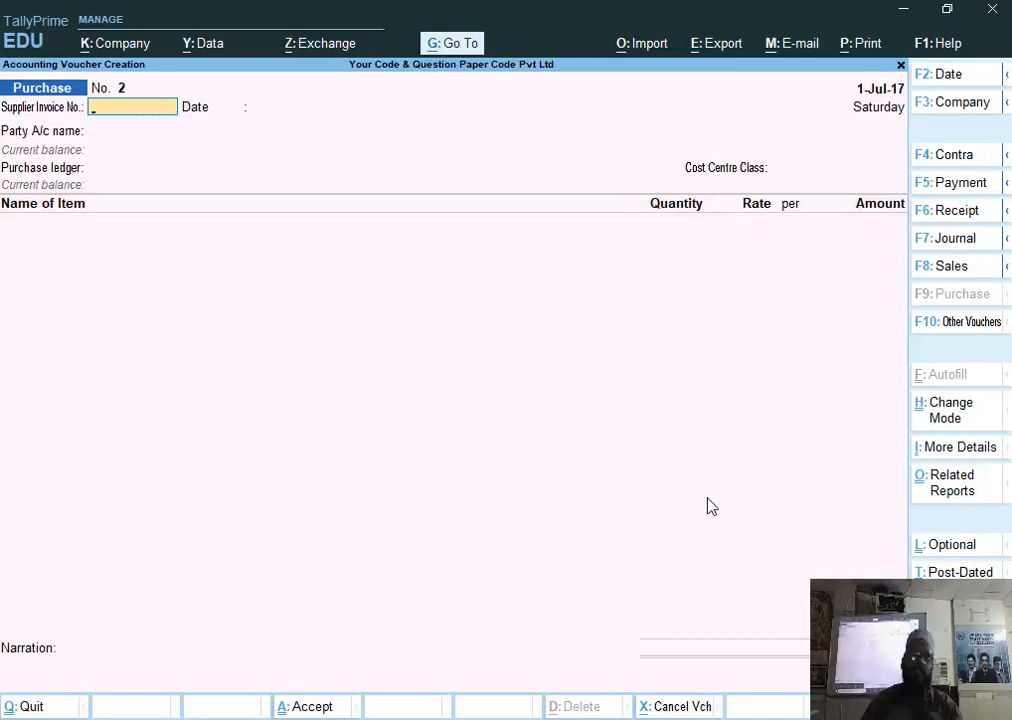
Switch to the question paper in Word and read the Kaju Katli manufacturing tasks.
key(alt+Tab)
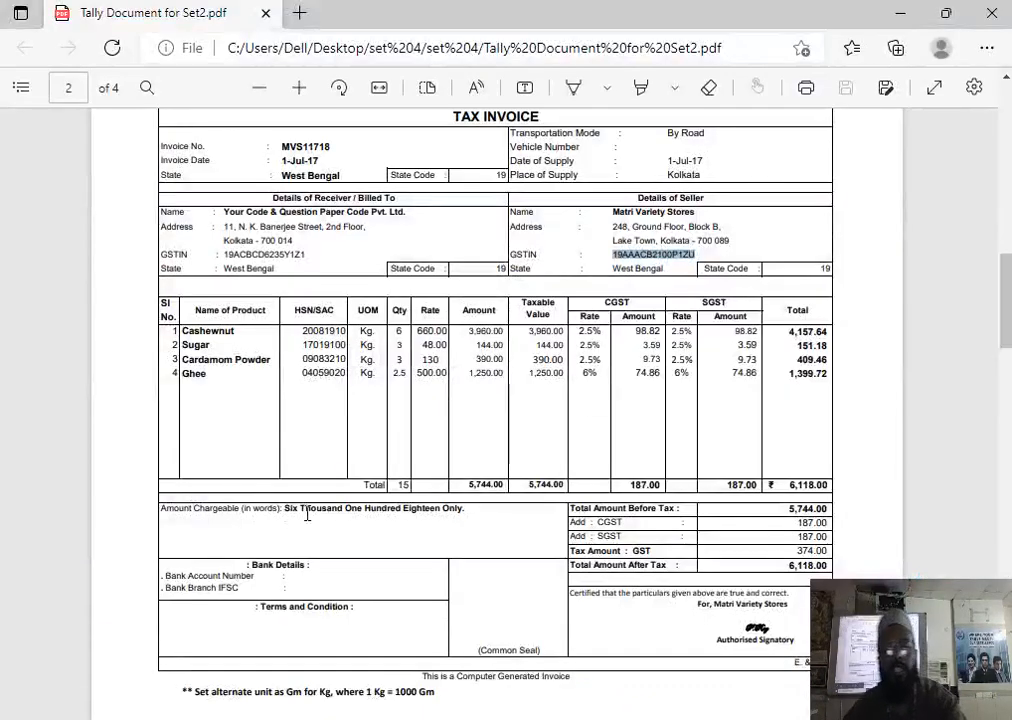
key(alt+Tab)
key(Tab)
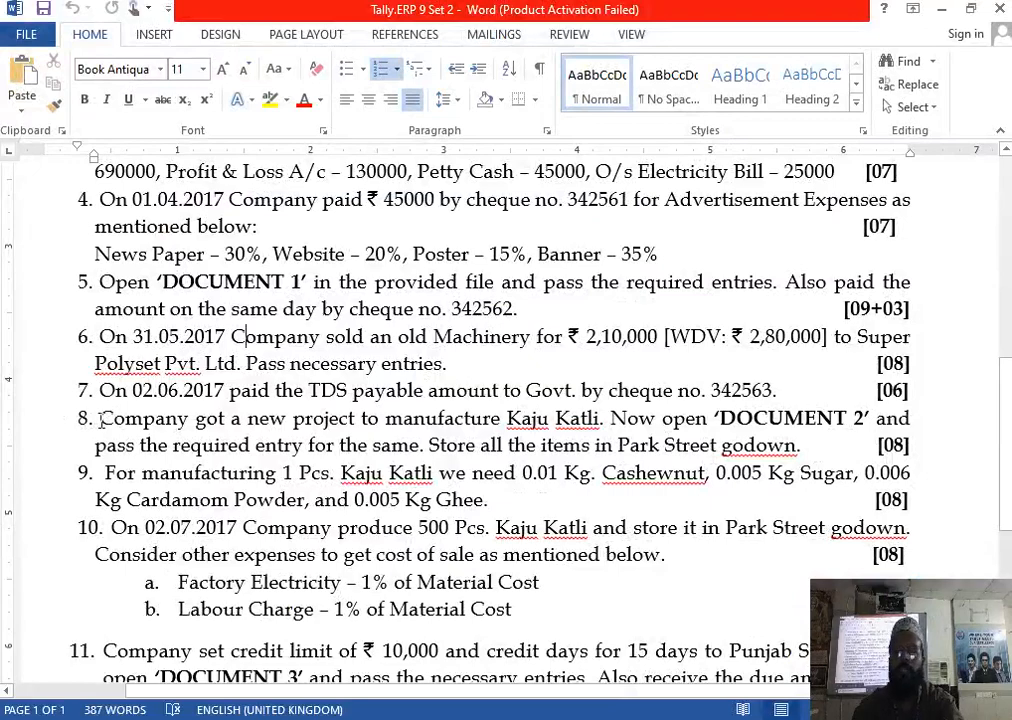
scroll(103, 418, down, 1)
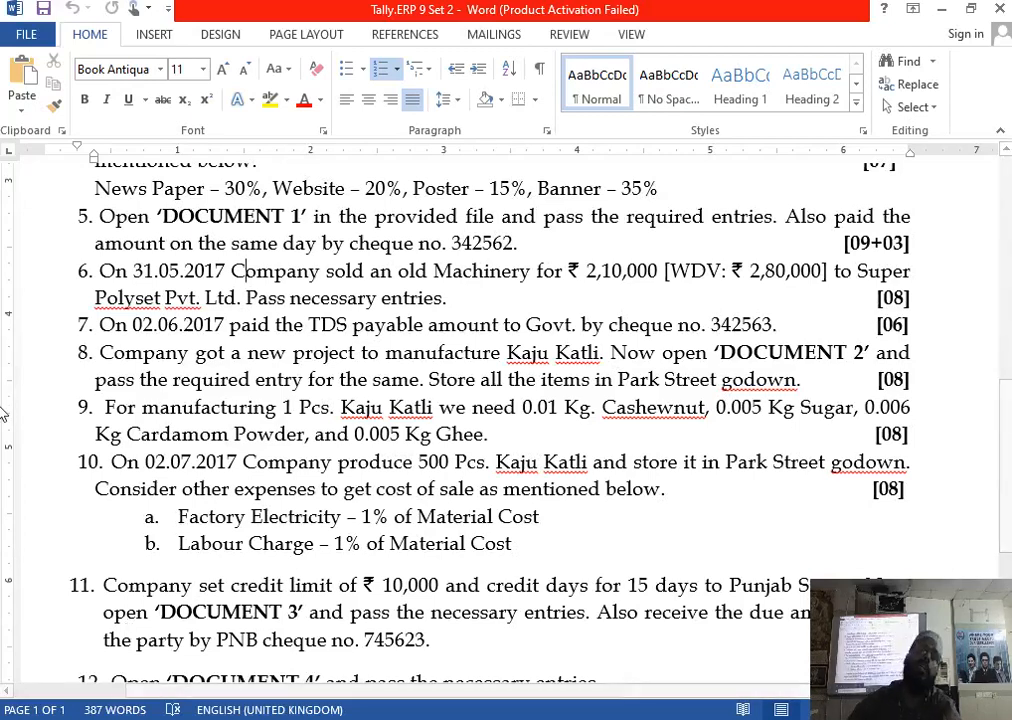
Switch back to TallyPrime, leave the blank purchase voucher and start creating a new stock item.
key(alt+Tab)
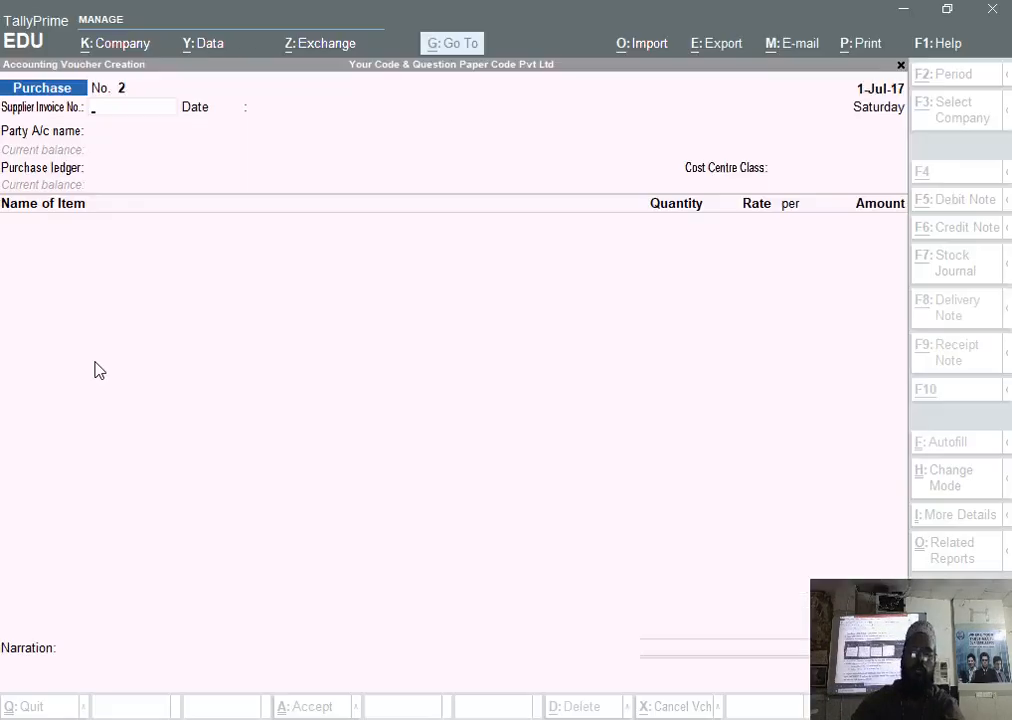
key(Escape)
key(Escape)
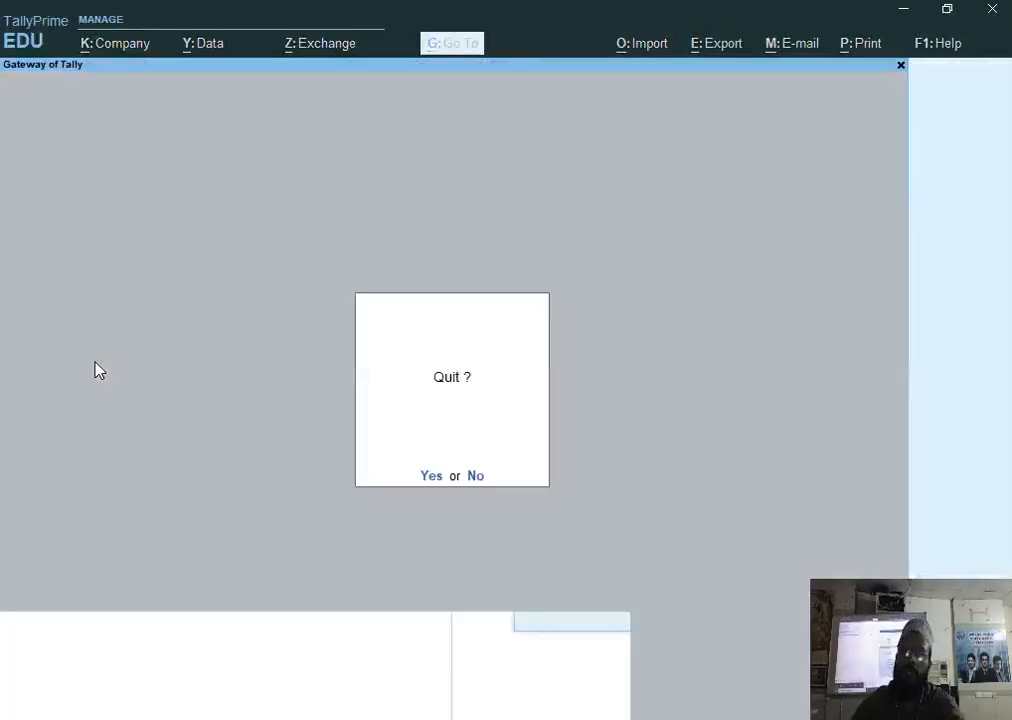
key(Escape)
key(Return)
key(Down)
key(Down)
key(Down)
key(Down)
key(Down)
key(Down)
key(Down)
key(Down)
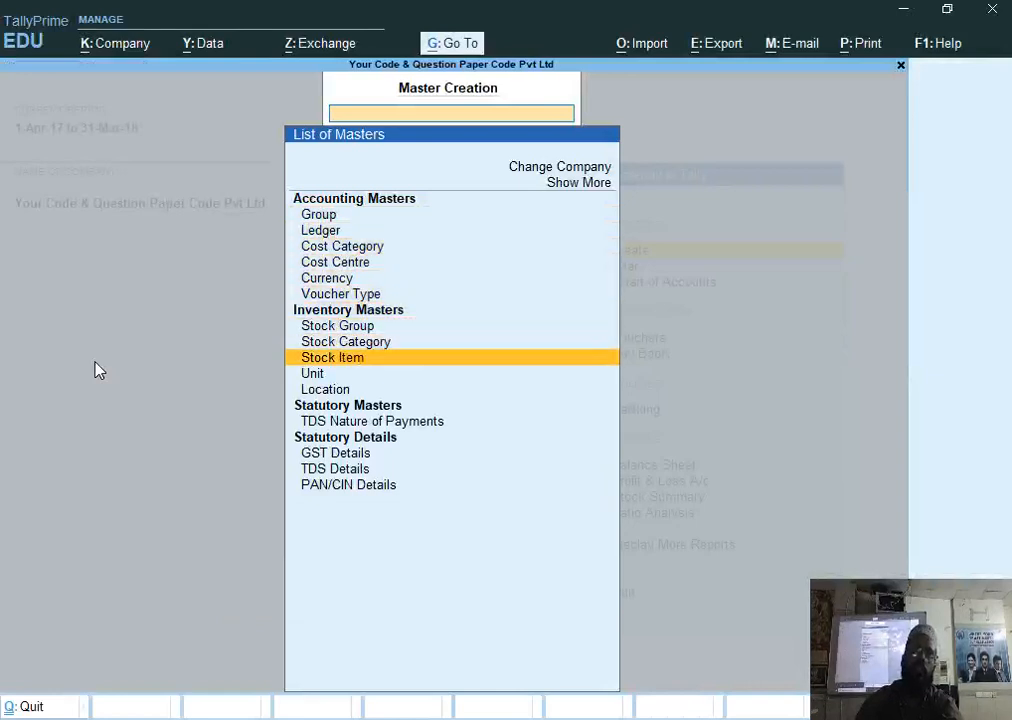
key(Return)
Name the new stock item Kaju Katli and place it under Primary.
text(Kaju Katli)
key(Return)
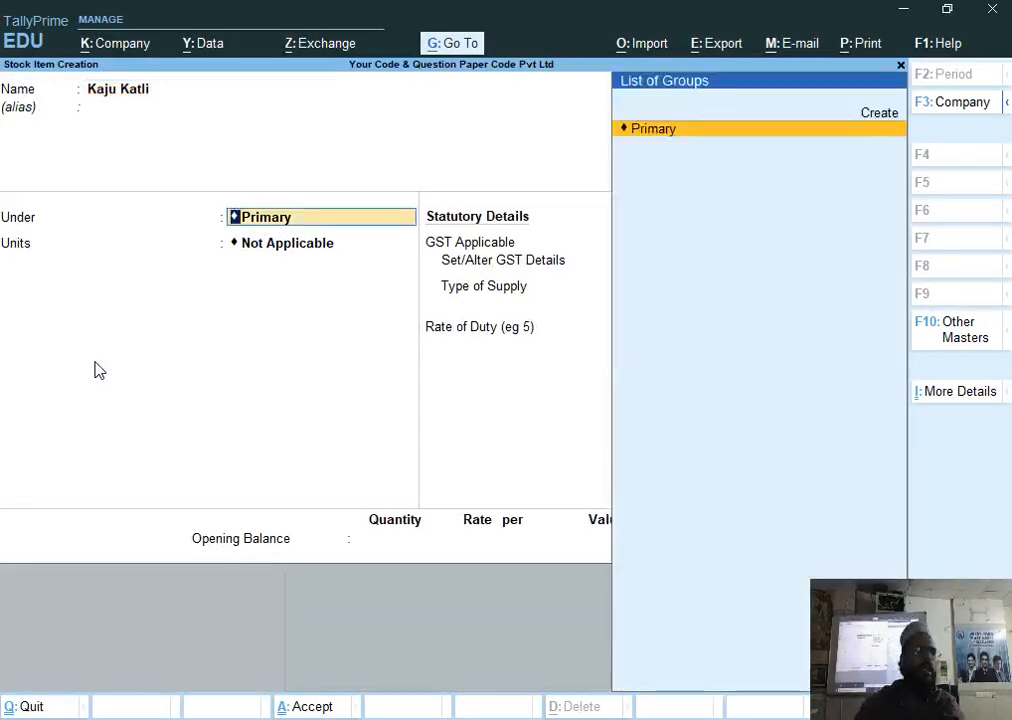
key(Return)
Consult the question paper in Word and set the Kaju Katli stock item's unit to kg.
key(alt+Tab)
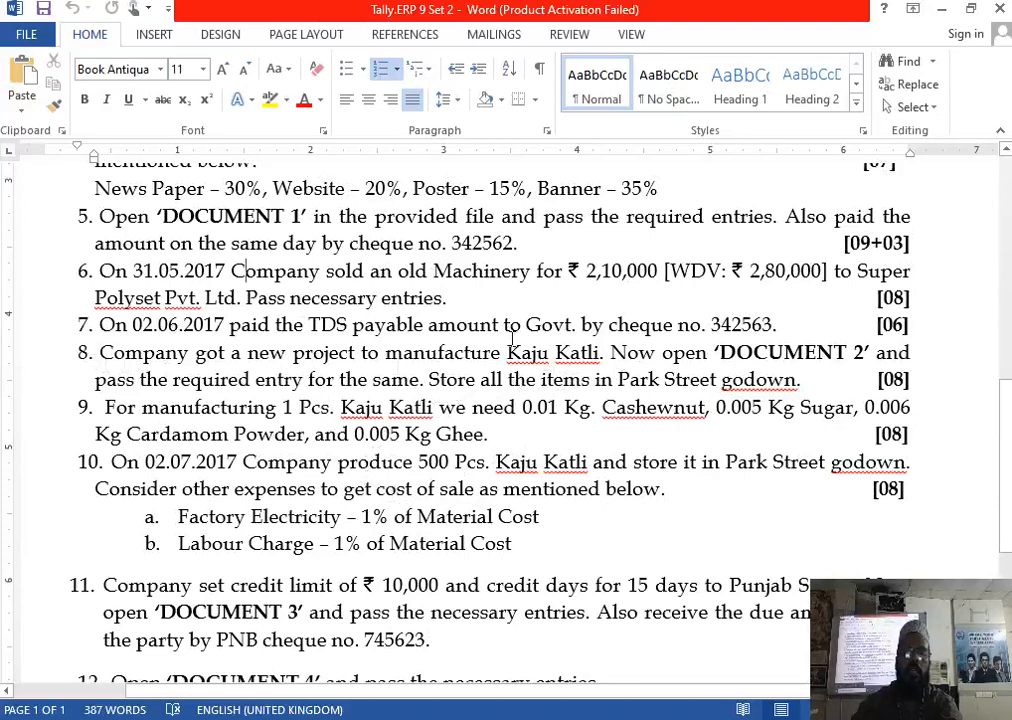
key(alt+Tab)
key(Down)
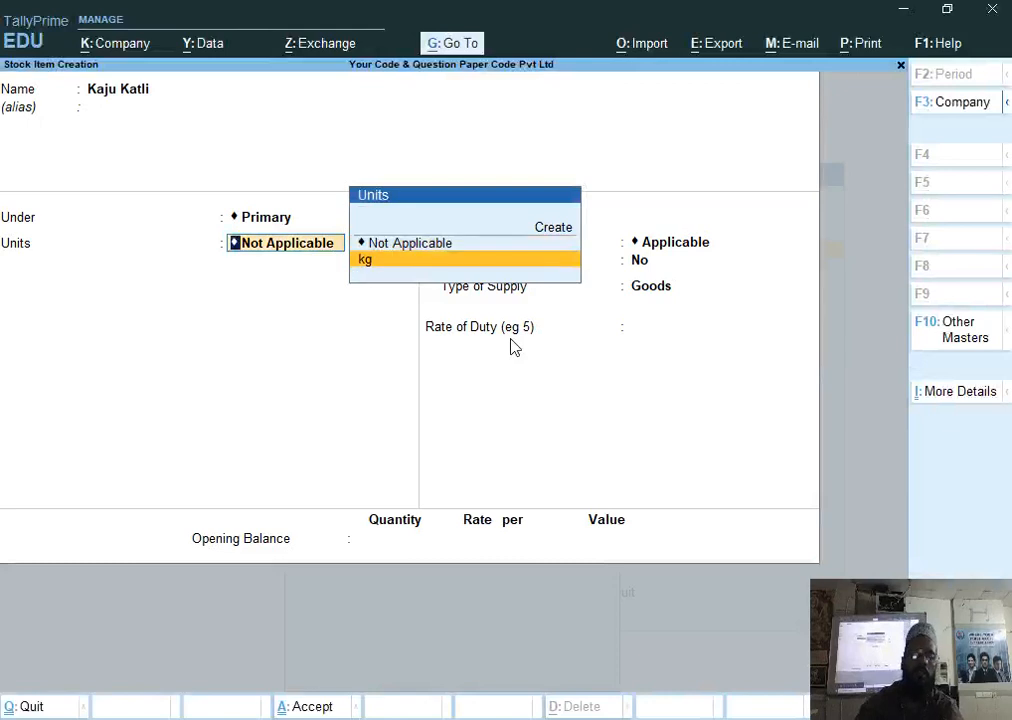
key(Return)
Enable Set components (BOM) for Kaju Katli, keep GST Applicable with supply type Goods, and name the BOM Kaju Katli.
key(Return)
key(Return)
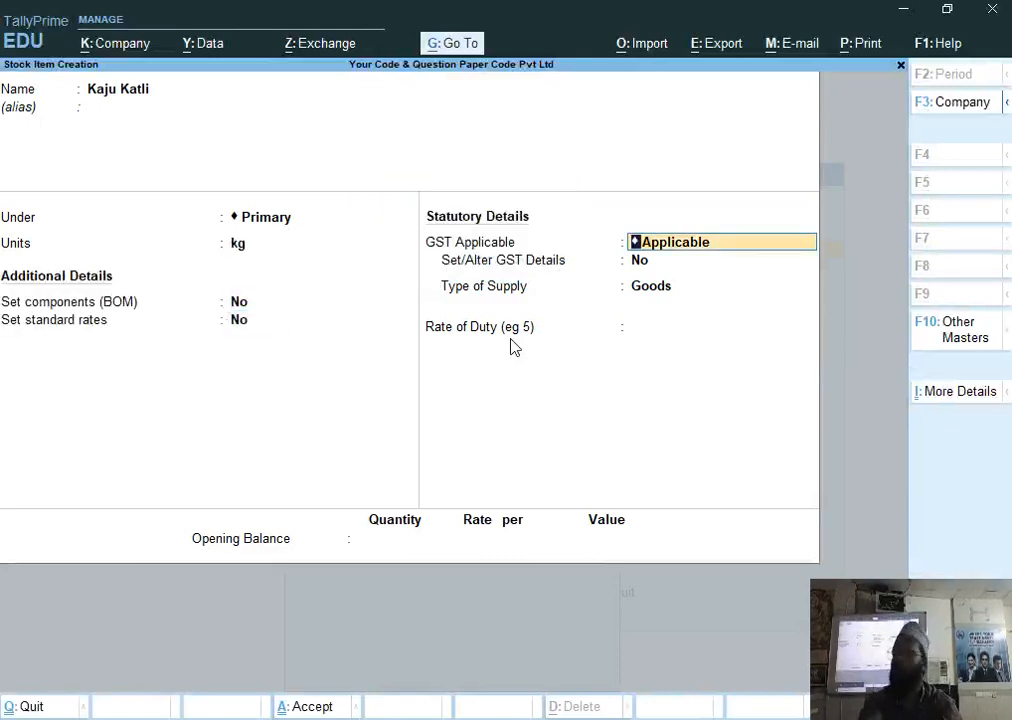
key(Return)
key(Return)
key(Return)
key(Return)
key(BackSpace)
key(BackSpace)
key(BackSpace)
key(BackSpace)
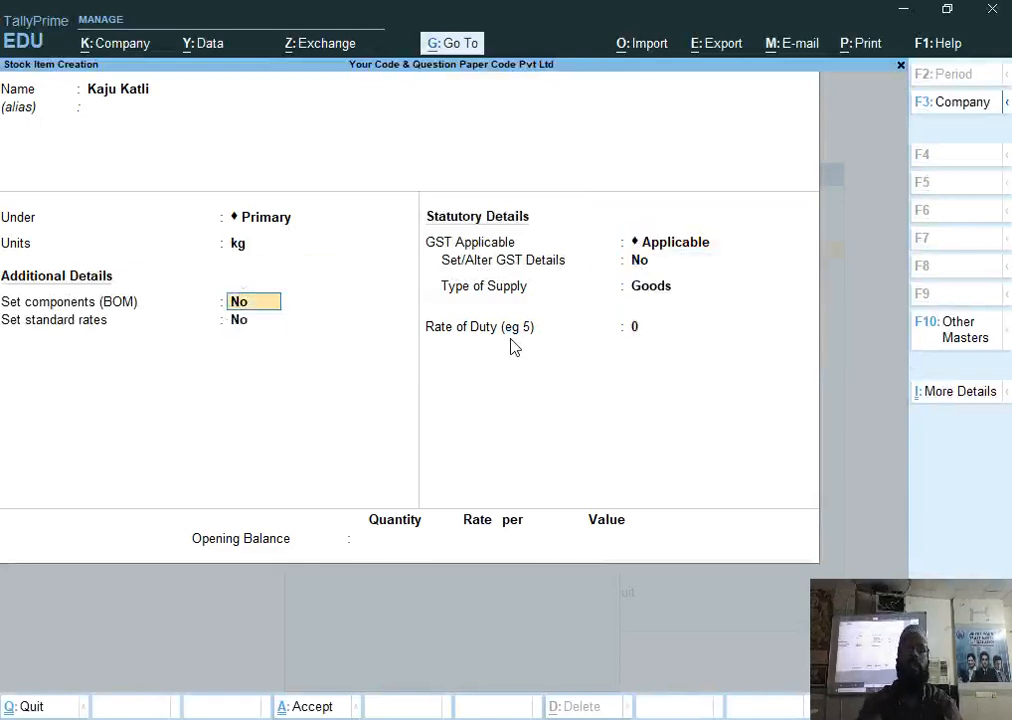
text(y)
key(Return)
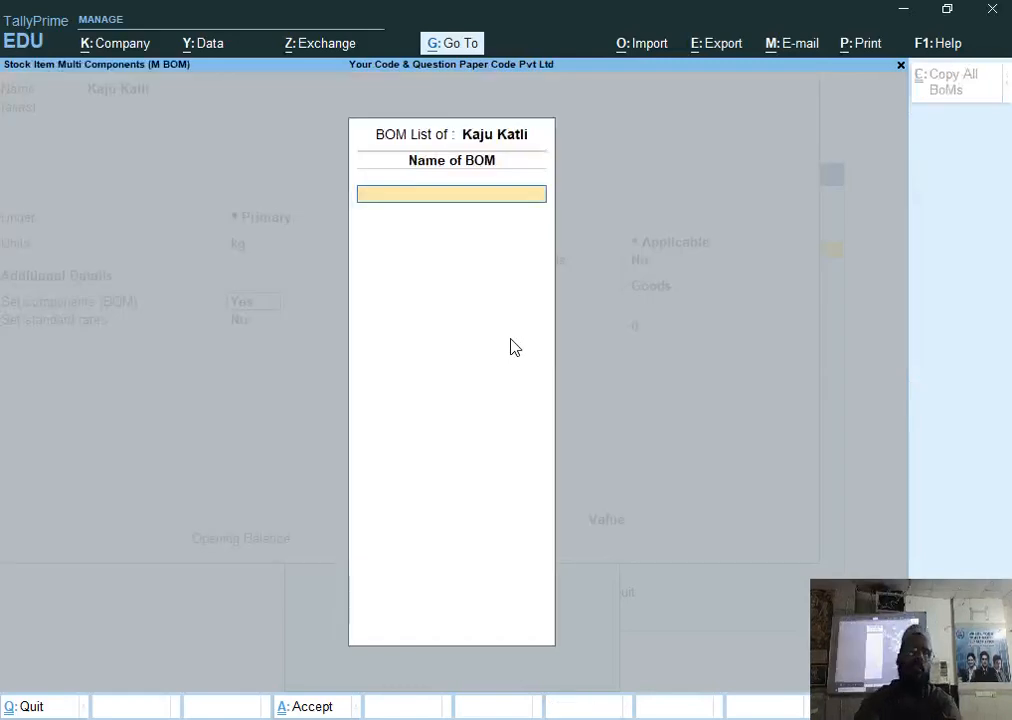
text(Kaju Katli)
key(Return)
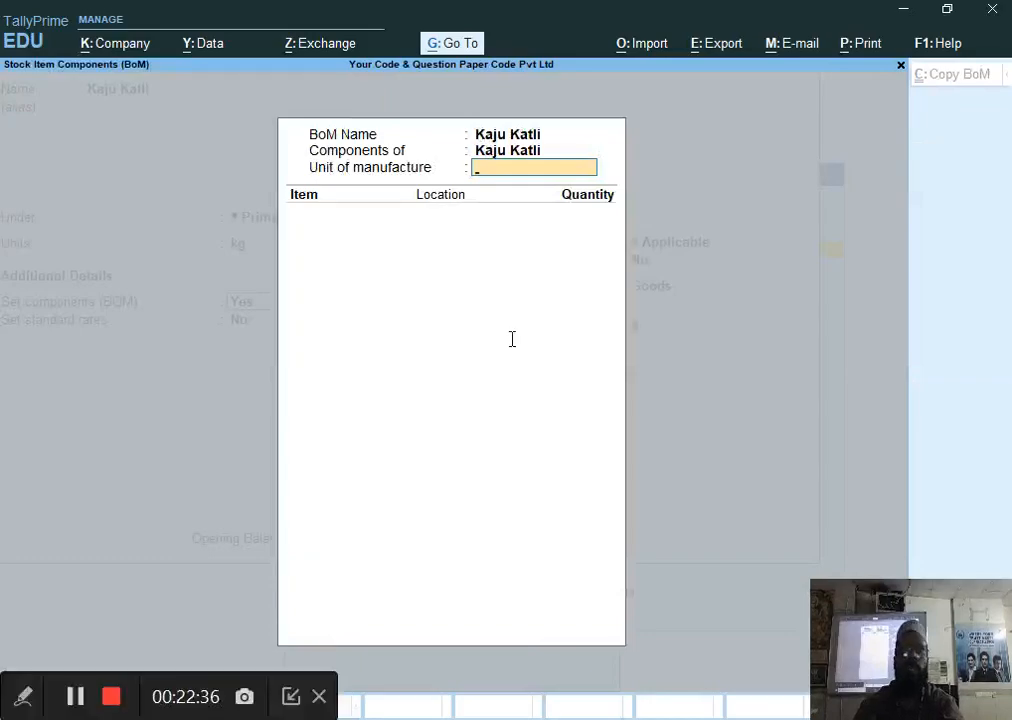
Check the manufacturing unit for Kaju Katli in the Word question paper and return to the stock item's Units field.
key(alt+Tab)
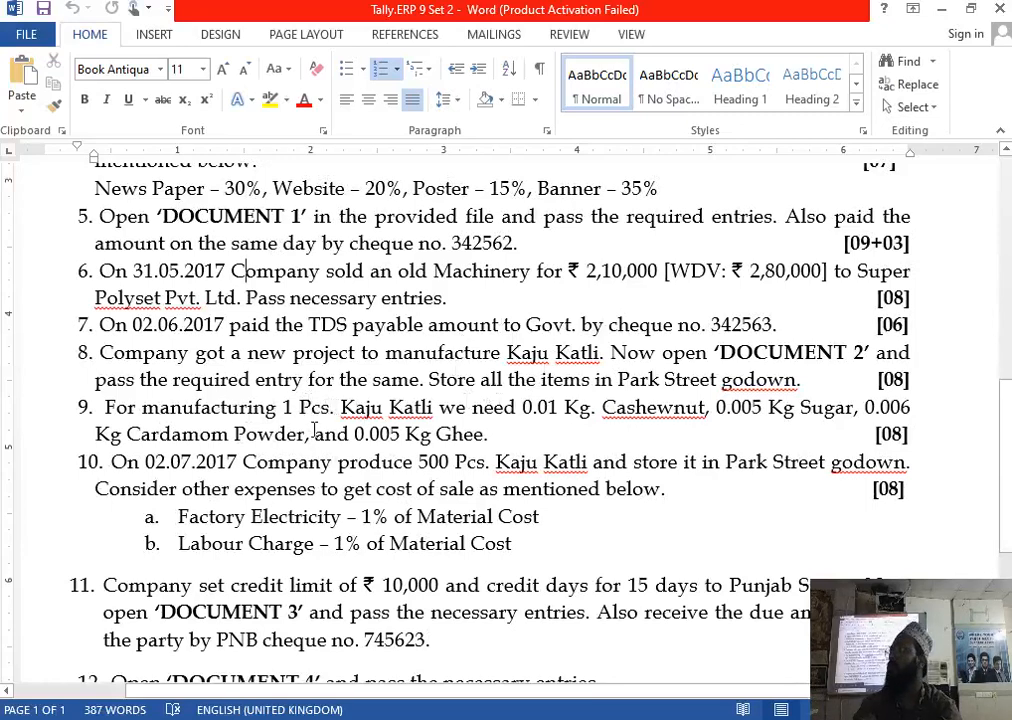
key(alt+Tab)
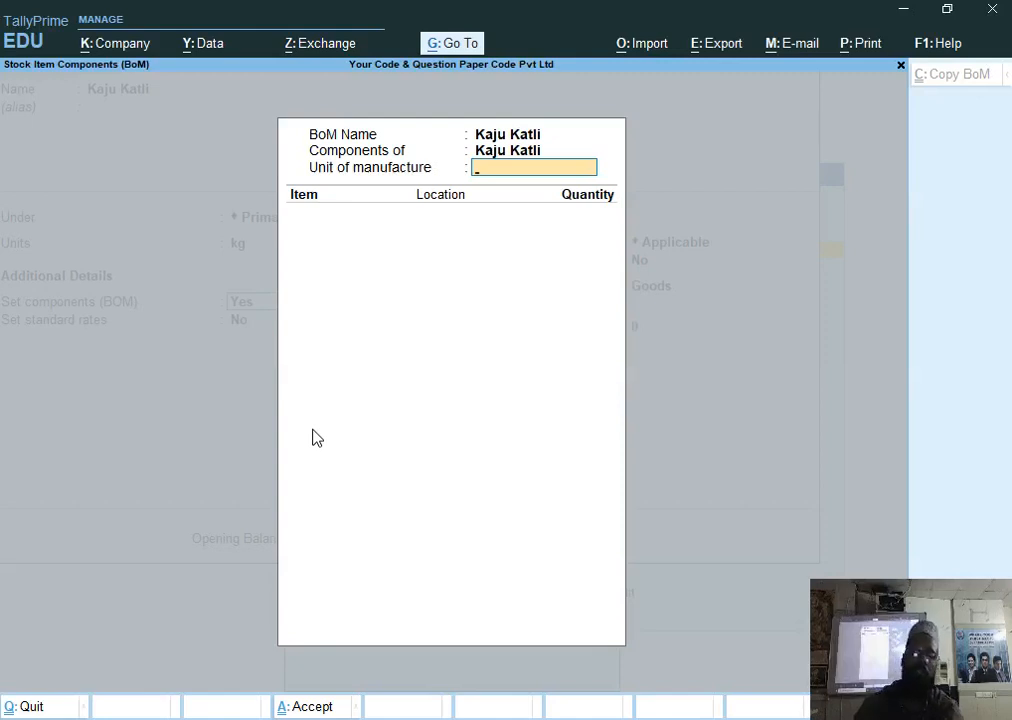
key(BackSpace)
key(BackSpace)
key(BackSpace)
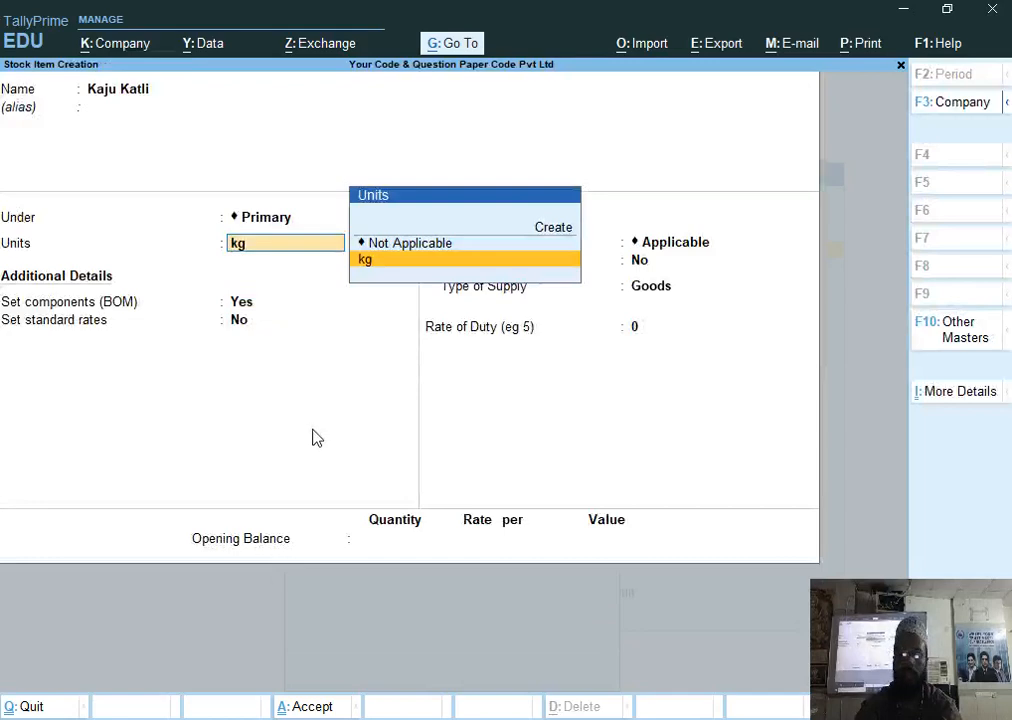
Create a simple unit pcs with quantity code PCS-PIECES and 0 decimal places, and use it as Kaju Katli's unit.
key(alt+c)
text(pc)
key(Return)
key(Return)
key(Return)
key(Return)
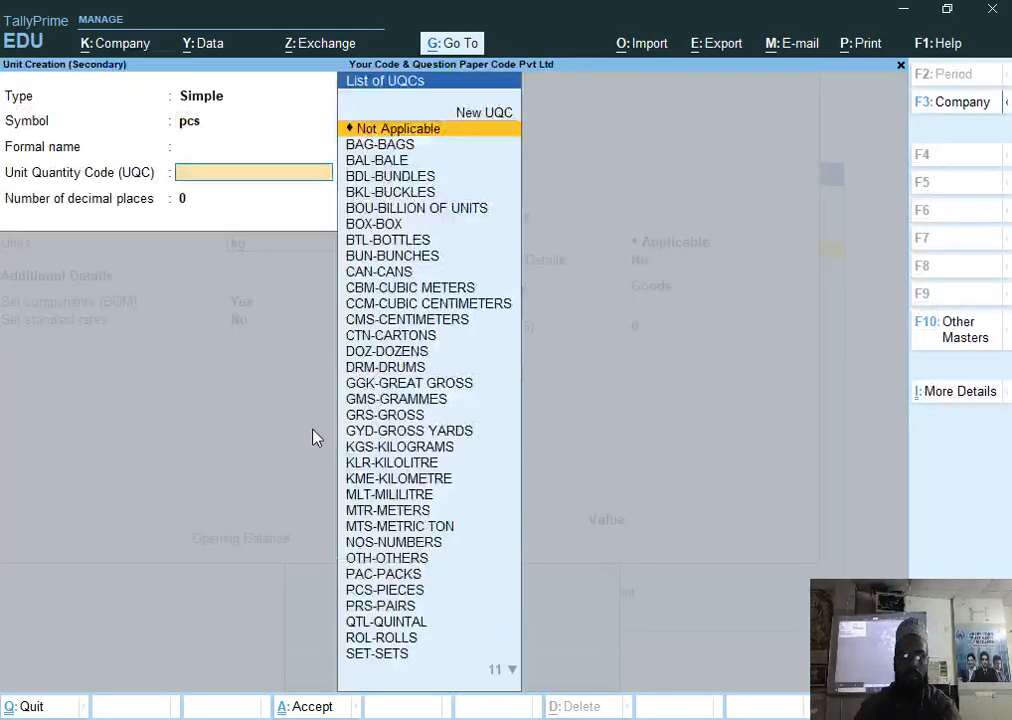
key(BackSpace)
key(BackSpace)
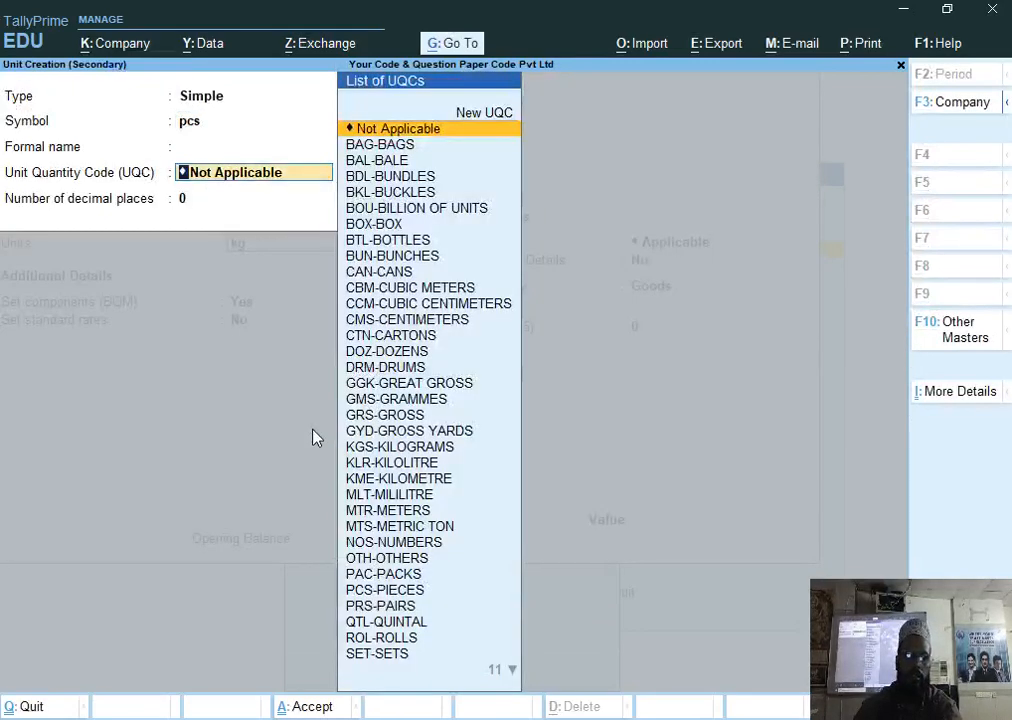
text(pcs)
key(Return)
key(Return)
key(Return)
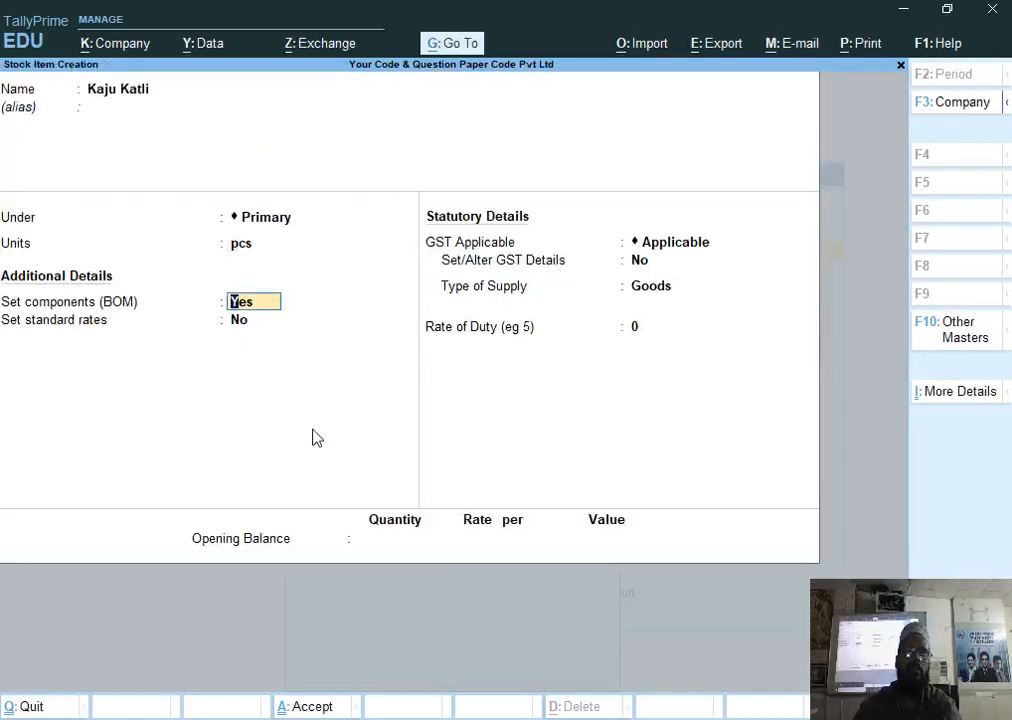
Reopen the Kaju Katli BOM and set its unit of manufacture to 1 pcs.
key(Return)
key(Return)
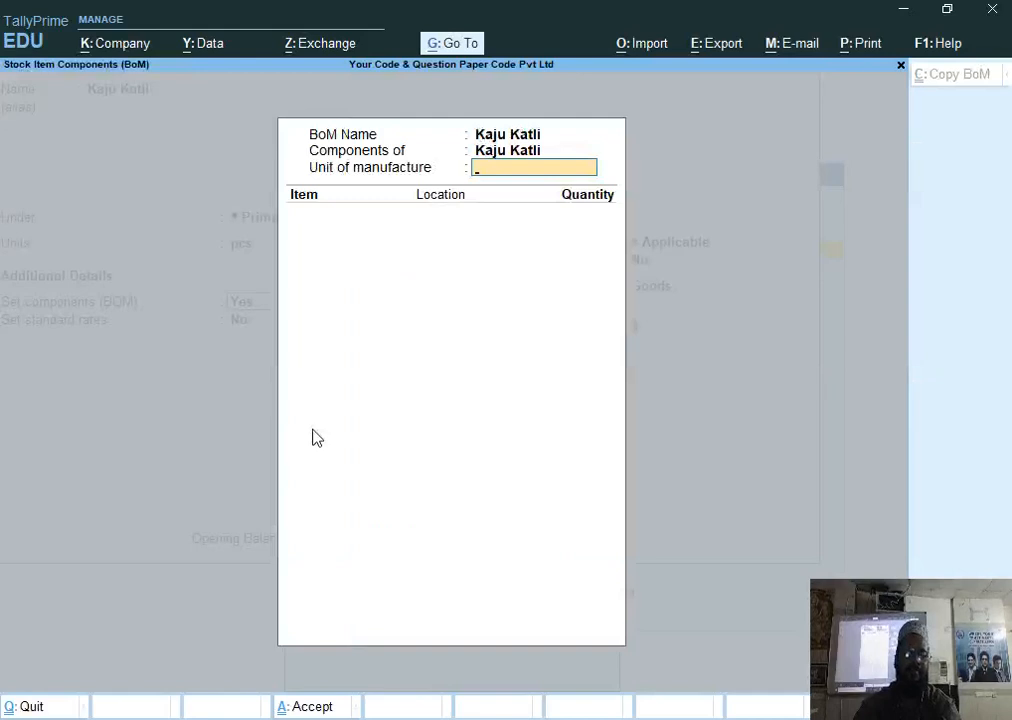
key(Return)
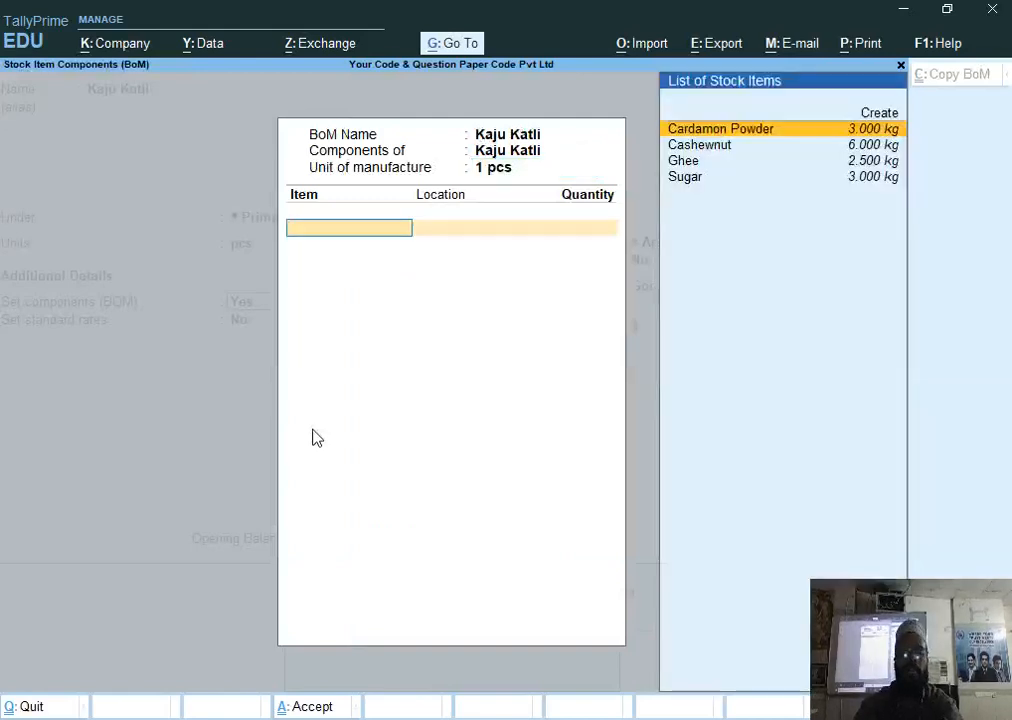
Add 0.01 kg of Cashewnut from Park Street as the first BOM component, checking the quantity in the Word question paper.
text(Ca)
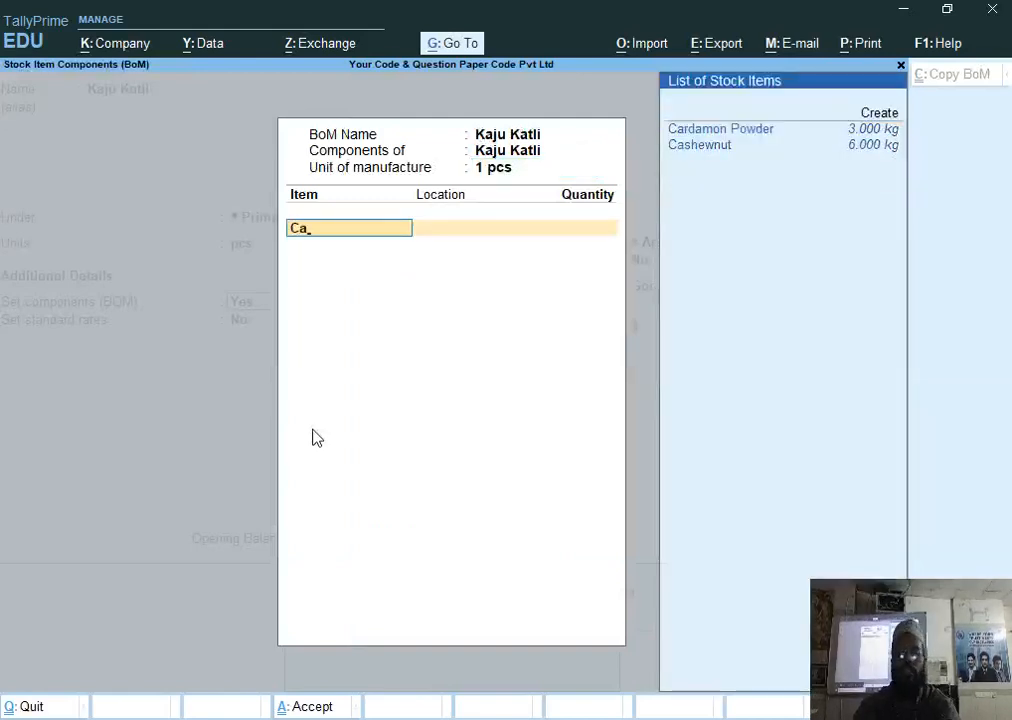
key(Down)
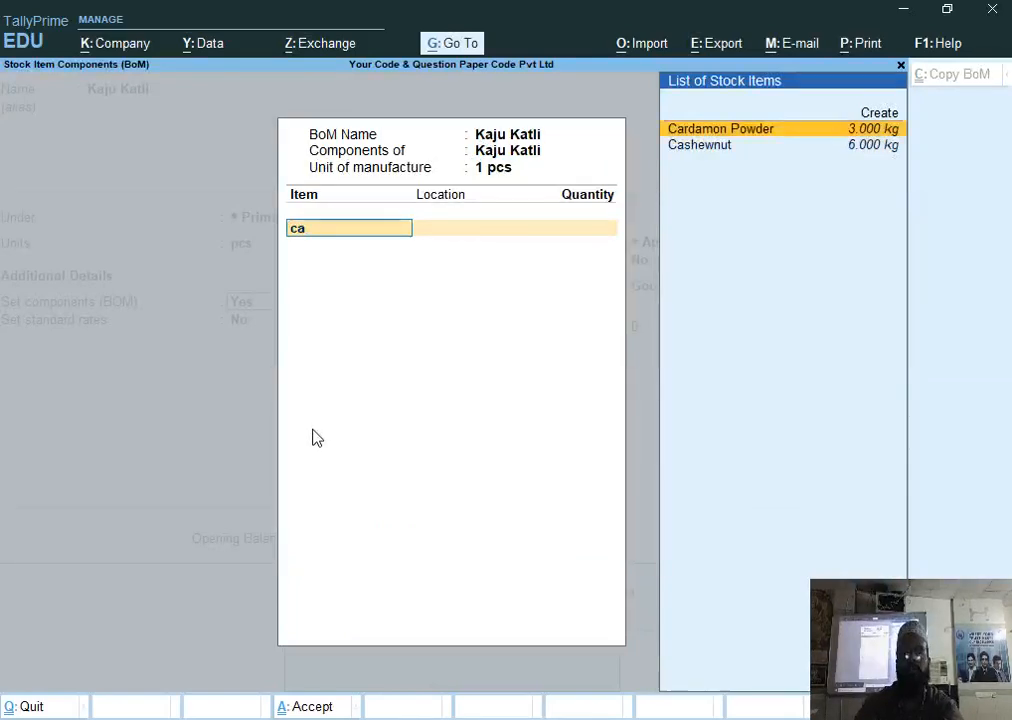
key(Down)
key(Return)
text(p)
key(Return)
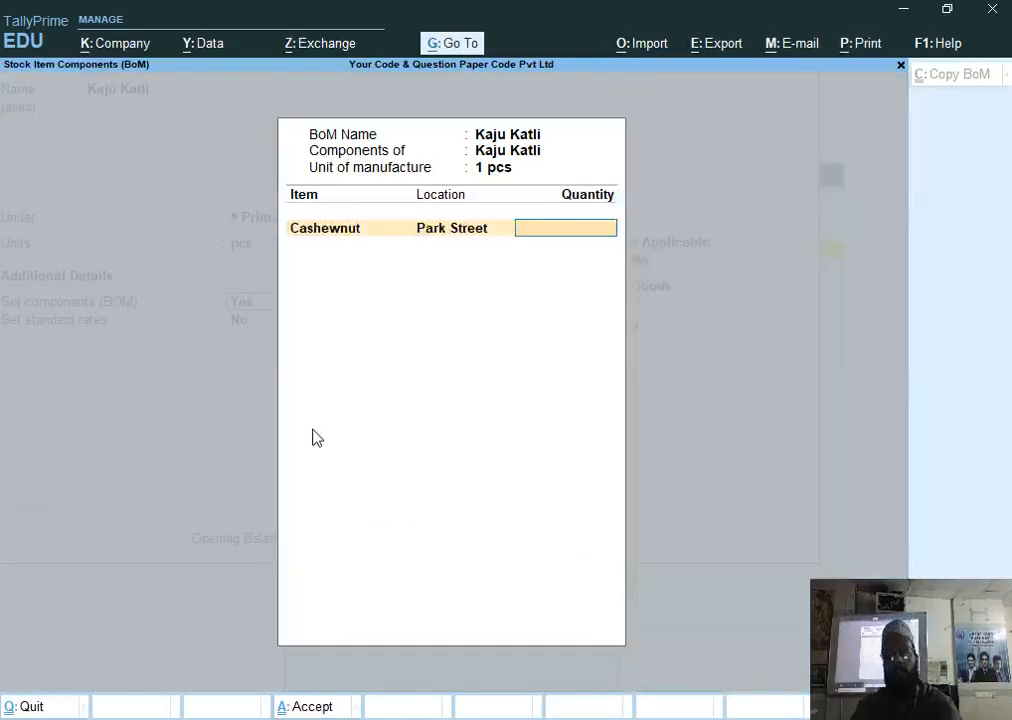
key(alt+Tab)
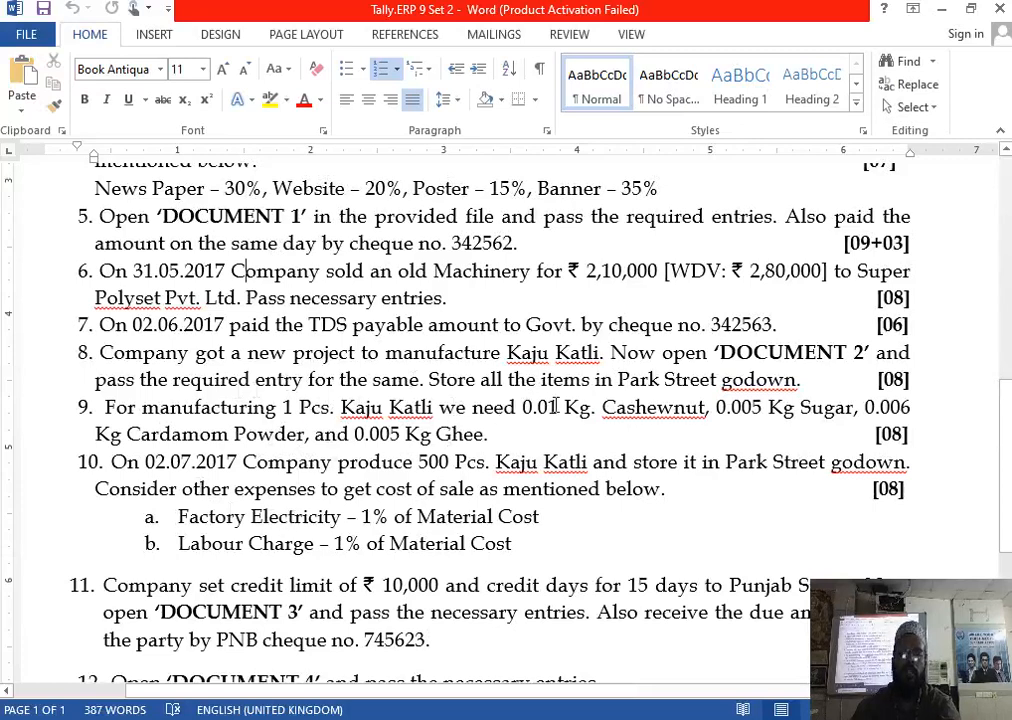
key(alt+Tab)
text(0.)
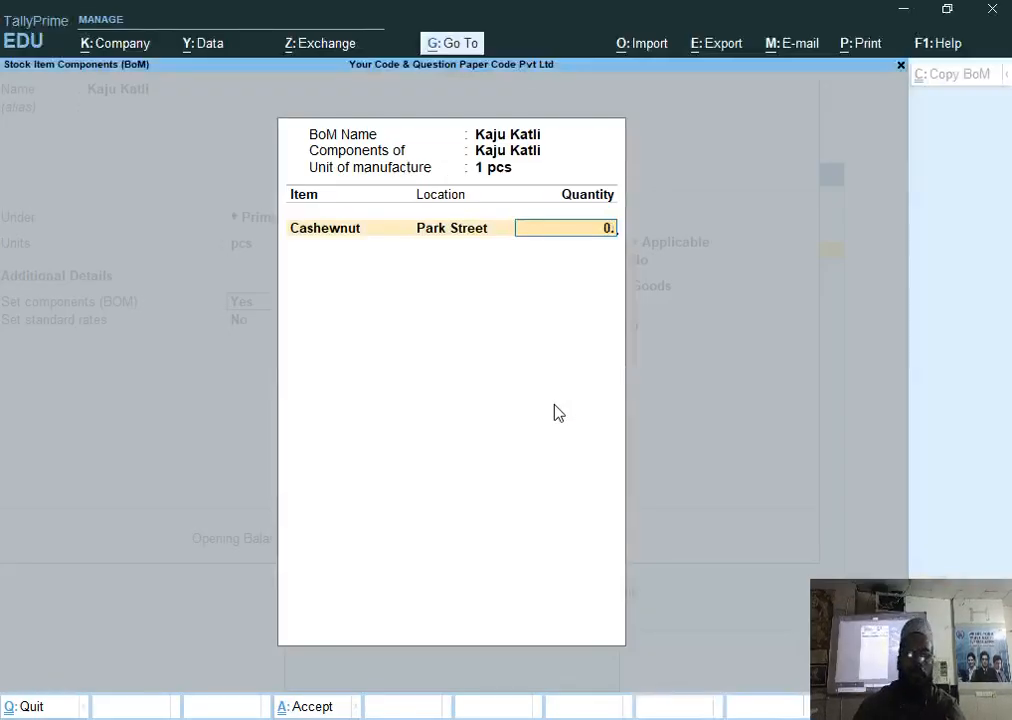
text(01)
key(Return)
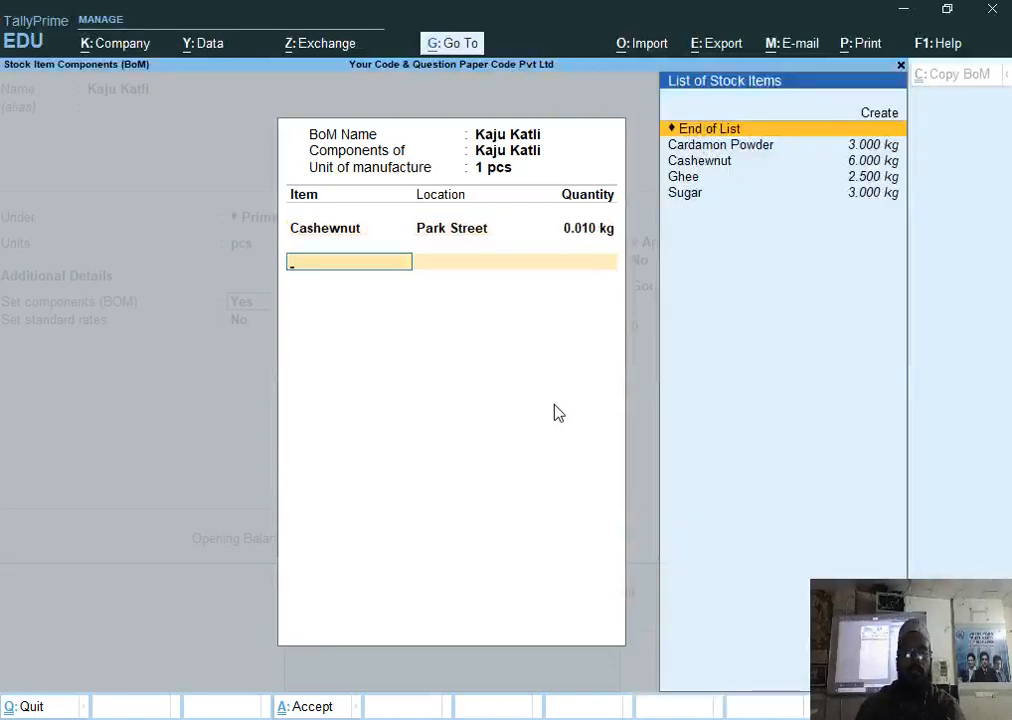
Add 0.005 kg of Sugar from the Park Street location as the second BOM component.
text(Su)
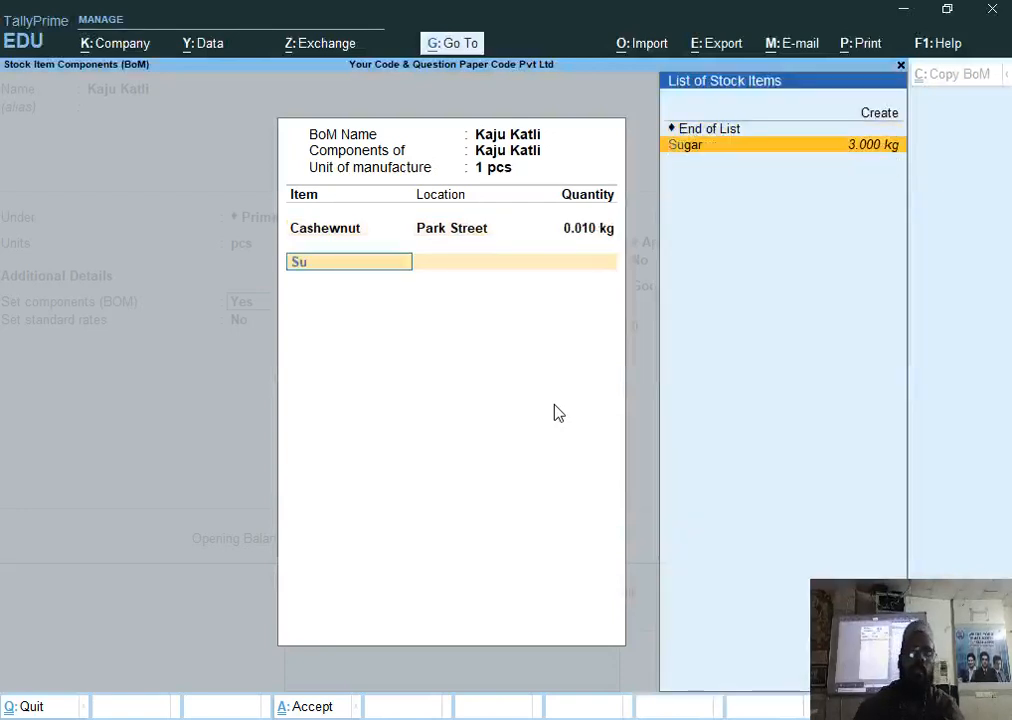
key(Return)
text(P)
key(Return)
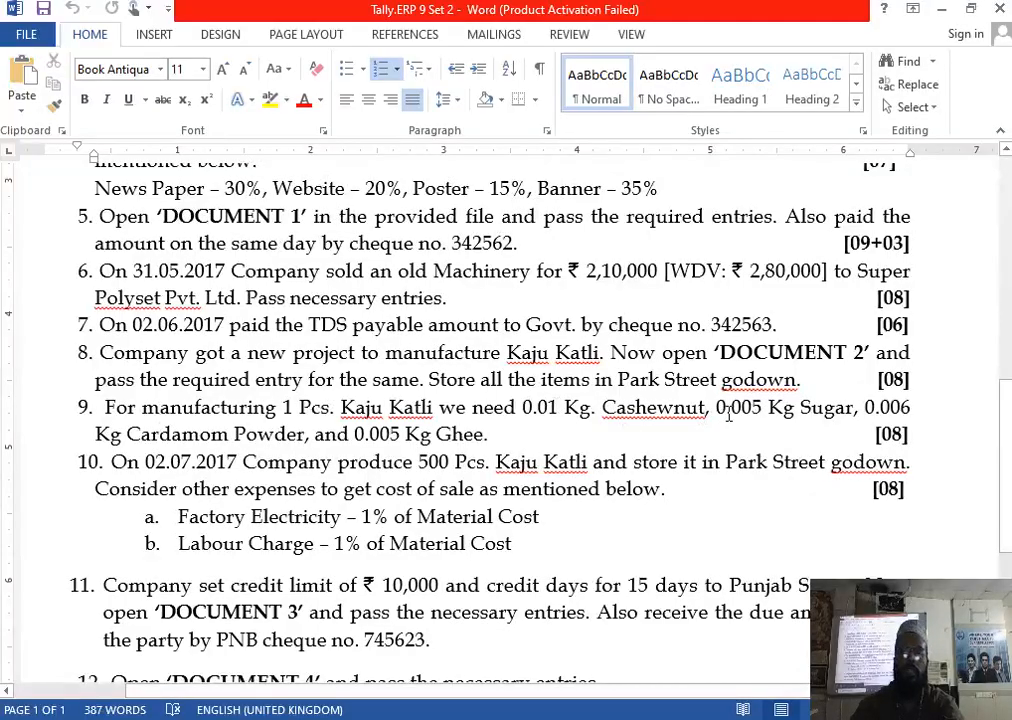
key(alt+Tab)
text(0.005)
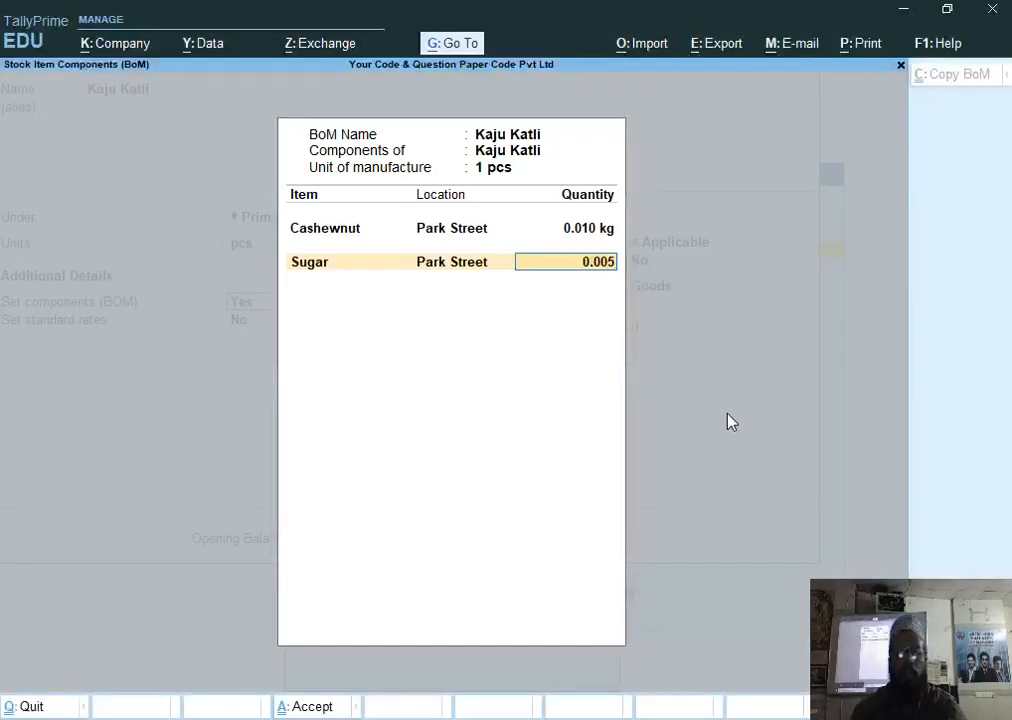
key(Return)
Add 0.005 kg of Cardamon Powder from the Park Street location as the third BOM component.
text(Ca)
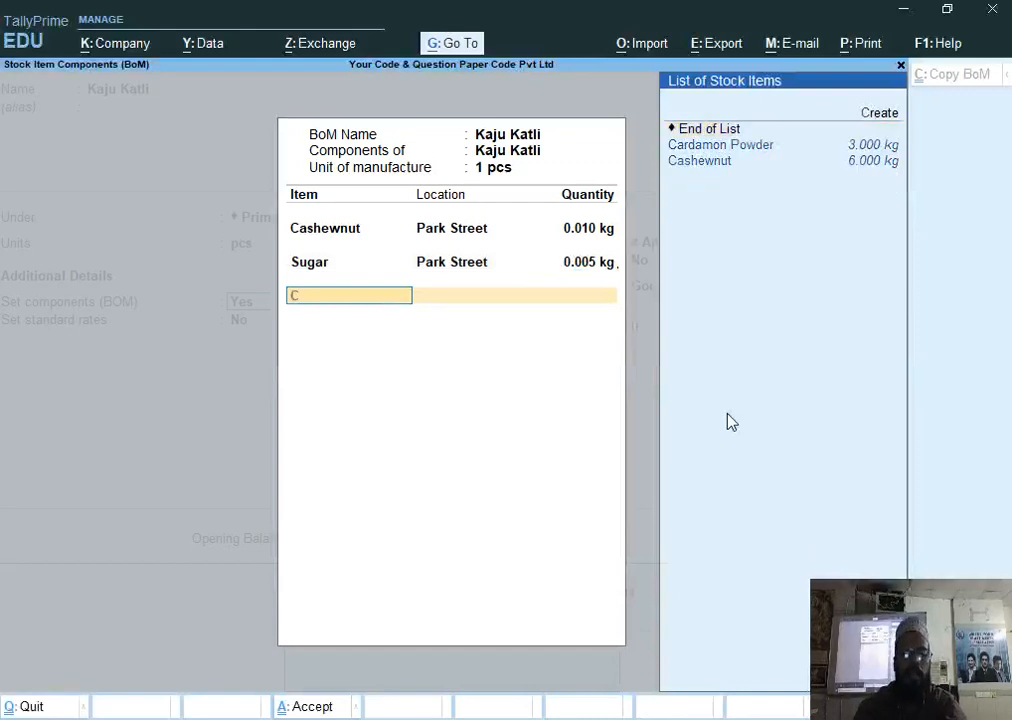
key(Down)
key(Return)
text(P)
key(Return)
text(.005)
key(Return)
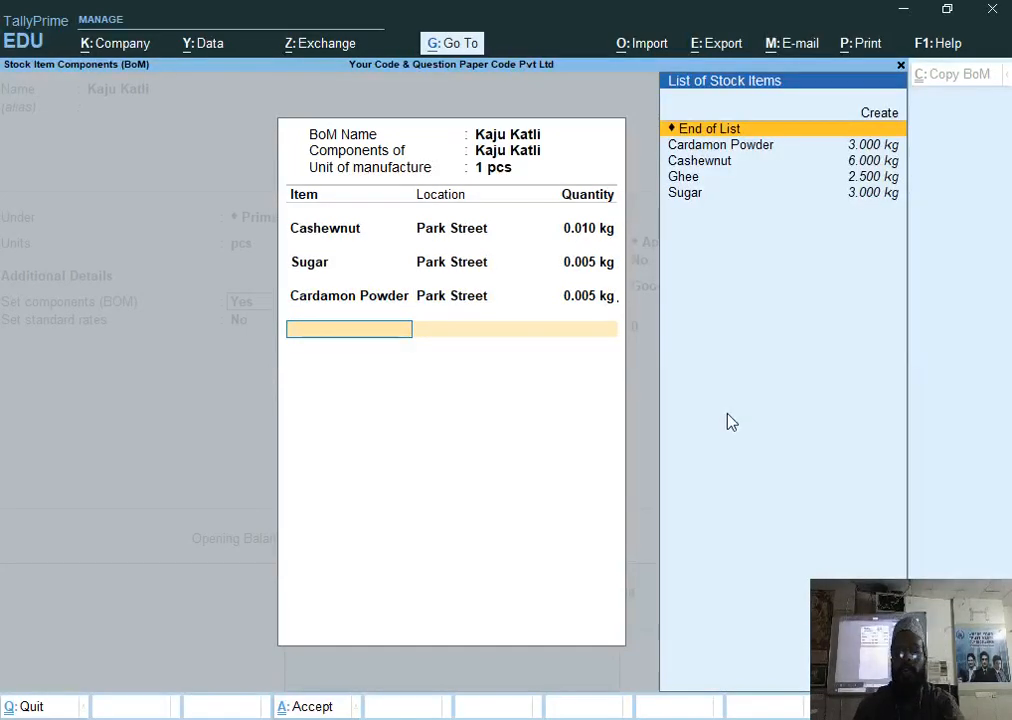
Recheck the component quantities in the Word question paper and set the BOM's Sugar quantity to 0.006 kg.
key(alt+Tab)
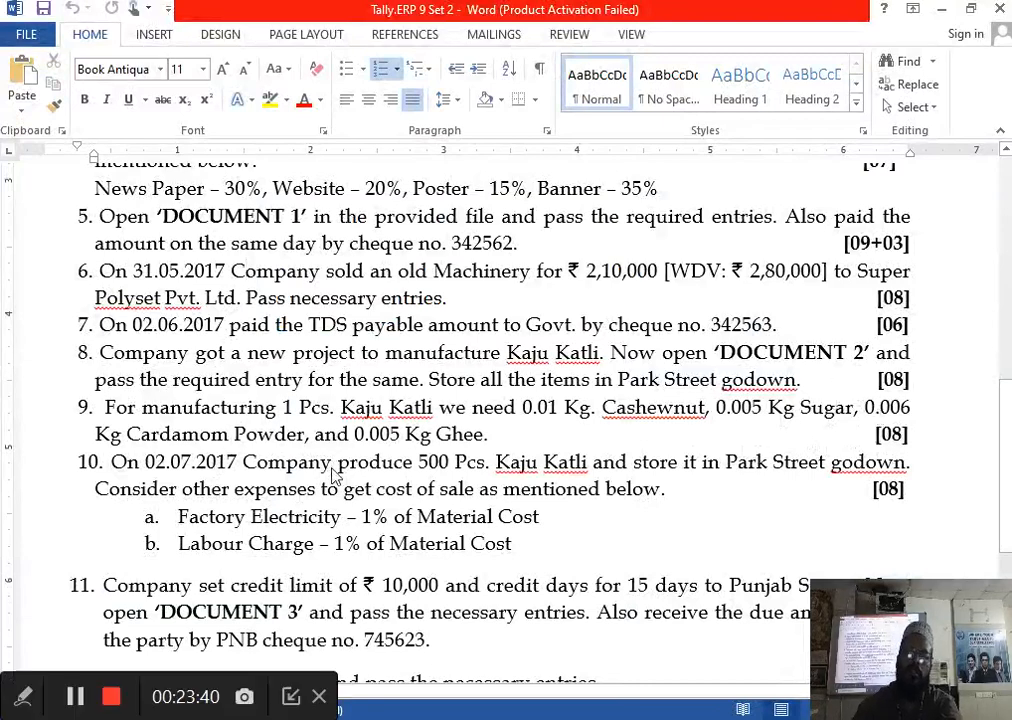
key(alt+Tab)
key(BackSpace)
key(BackSpace)
key(BackSpace)
key(BackSpace)
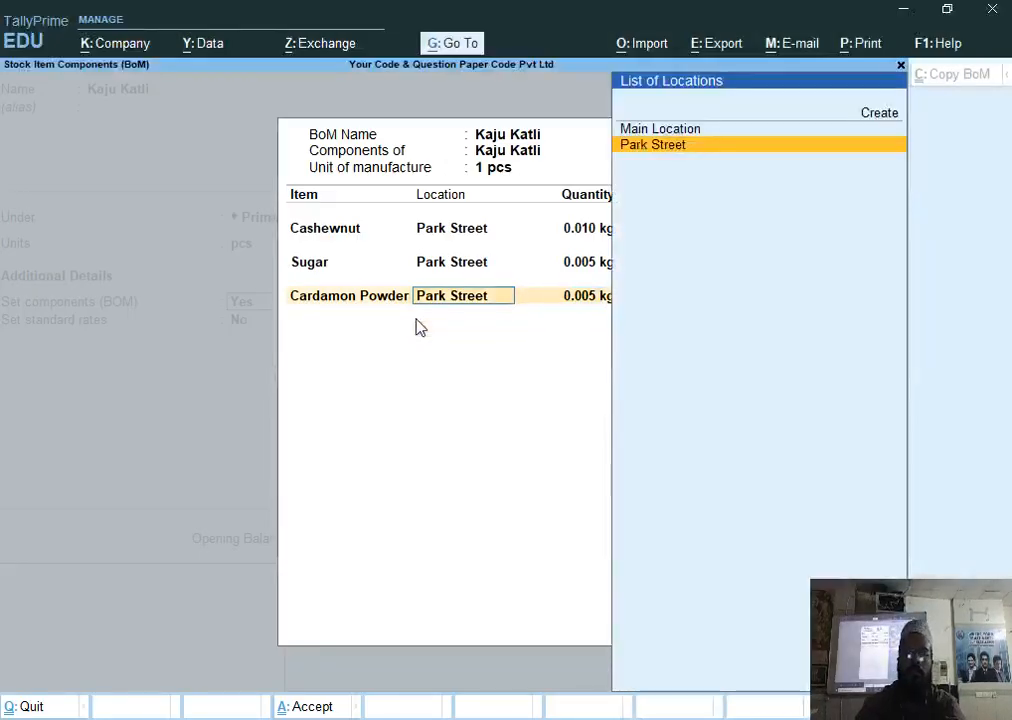
text(0.006)
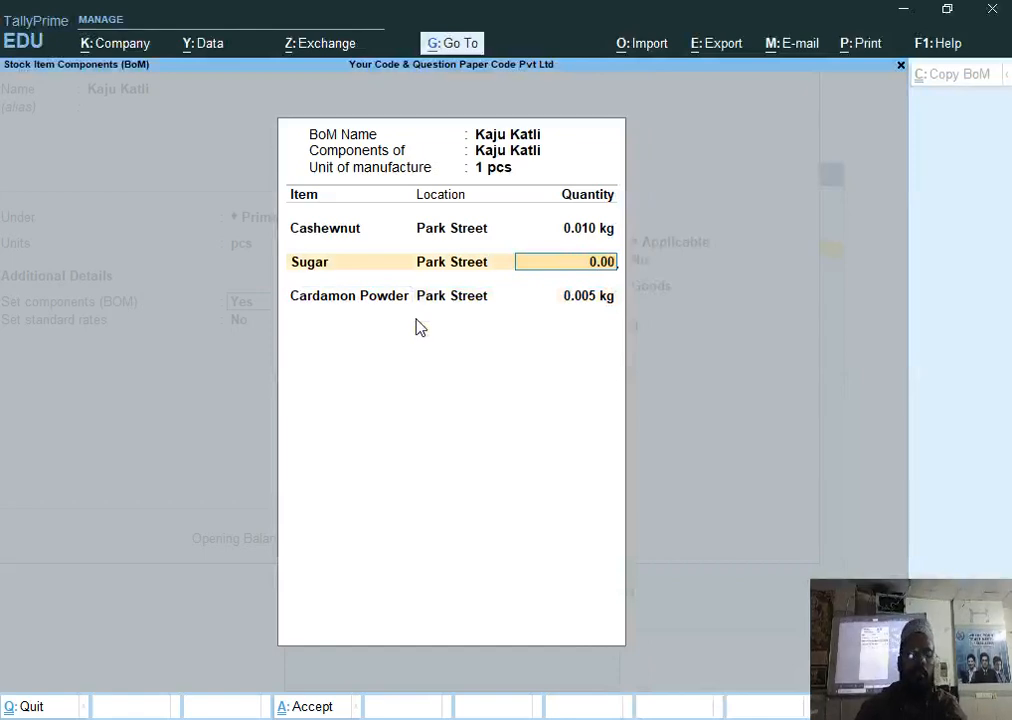
key(Return)
key(Return)
key(Return)
key(Return)
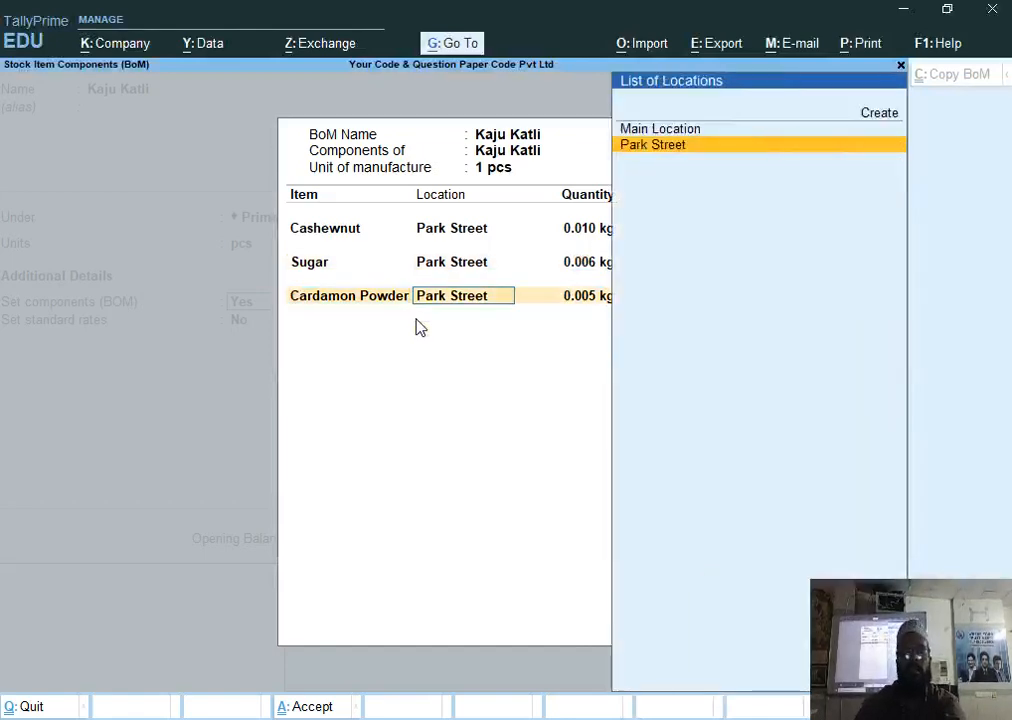
Check the ghee requirement in the Word question paper and add 0.005 kg of Ghee from Park Street to the BOM.
key(alt+Tab)
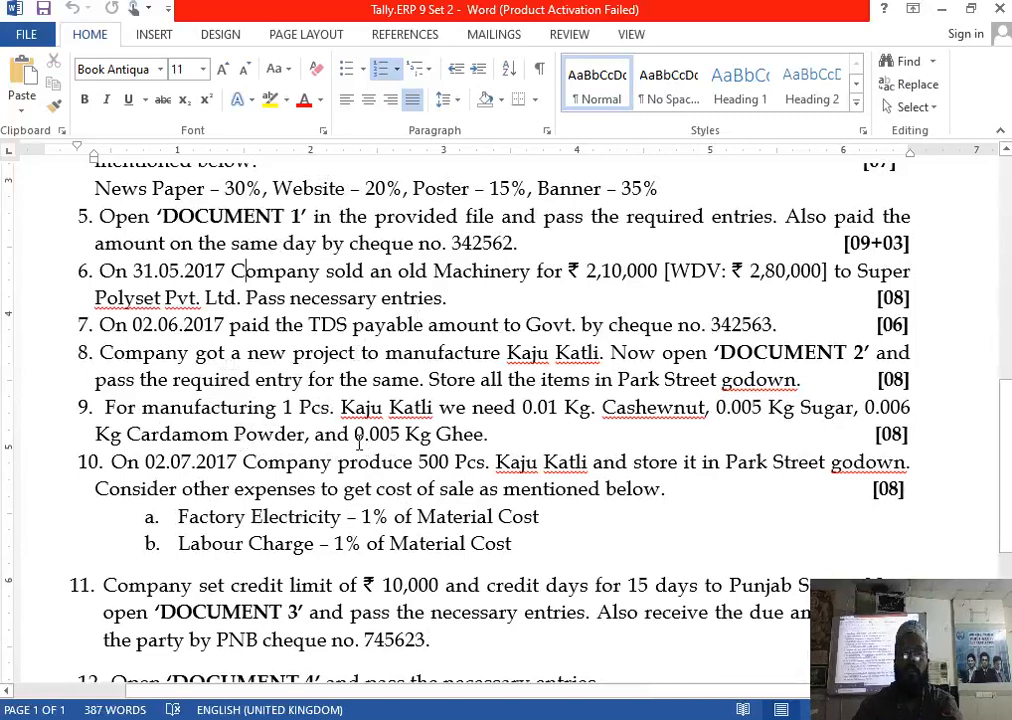
key(alt+Tab)
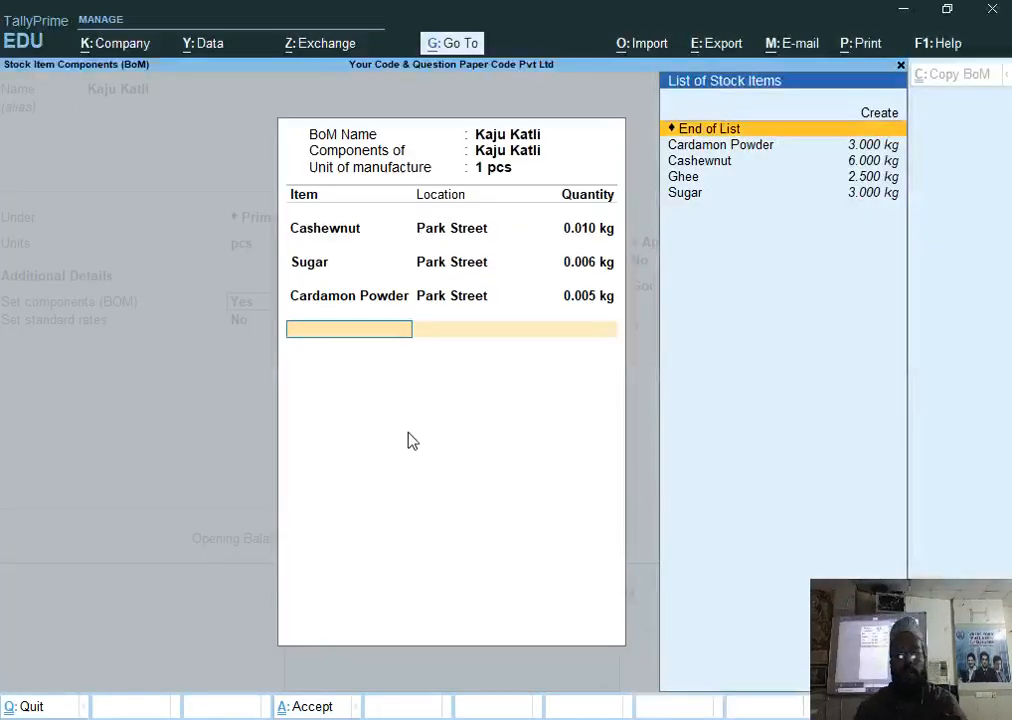
text(G)
key(Return)
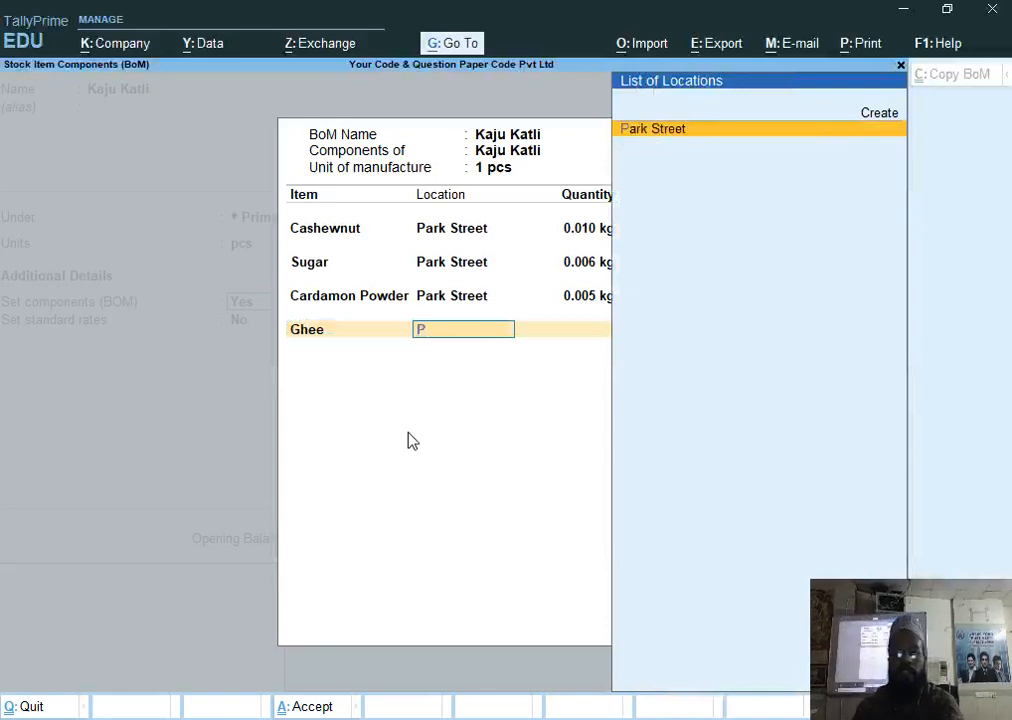
text(P)
key(Return)
text(.005)
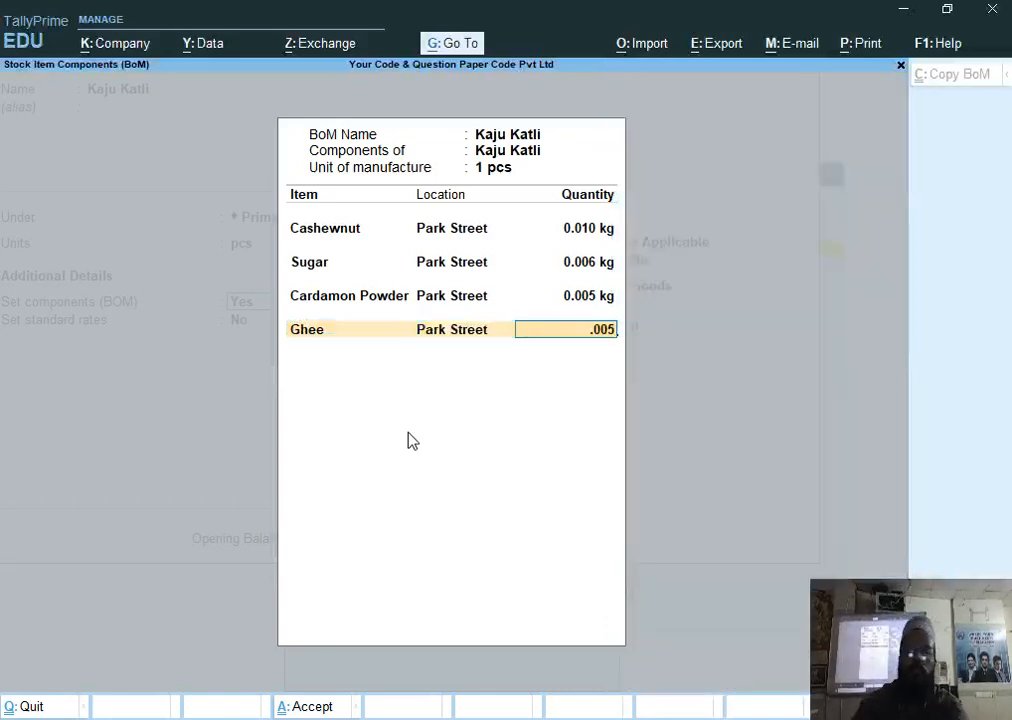
key(Return)
Finish the Kaju Katli component list and BOM list, and save the stock item.
key(Return)
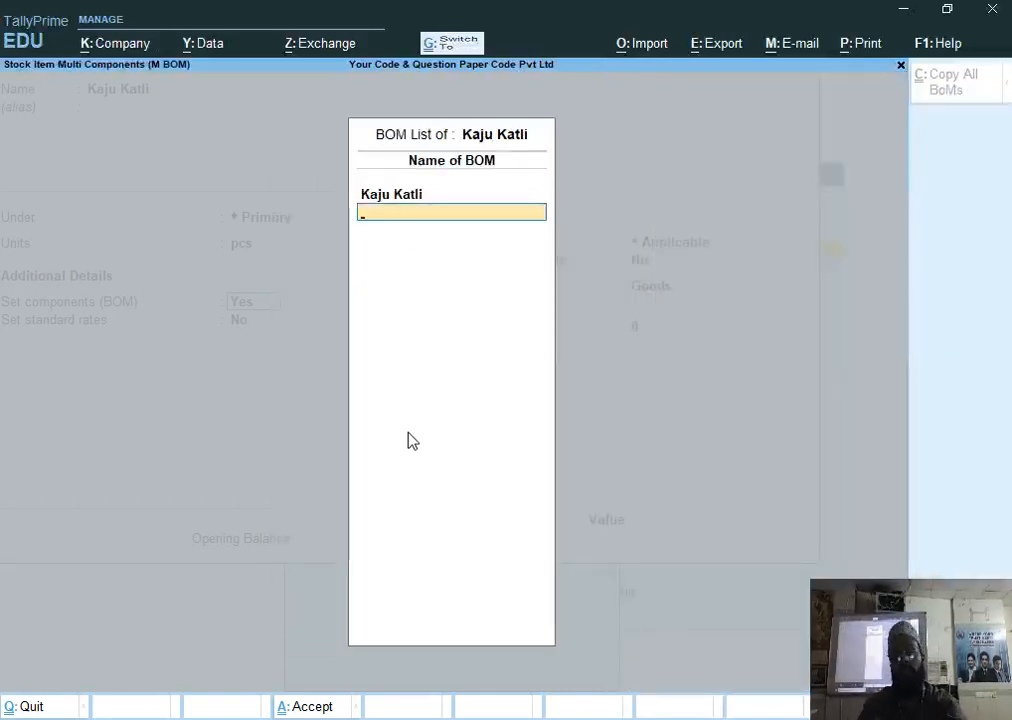
key(Return)
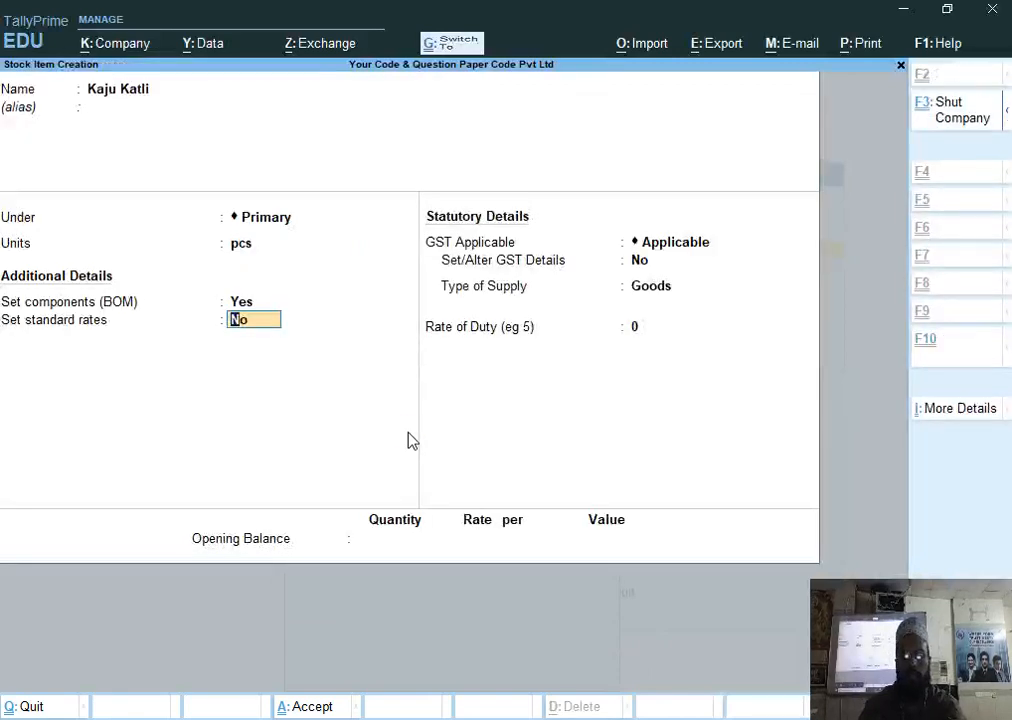
key(ctrl+a)
Read the Kaju Katli production question in the Word paper, and open a new Stock Journal voucher in TallyPrime.
key(alt+Tab)
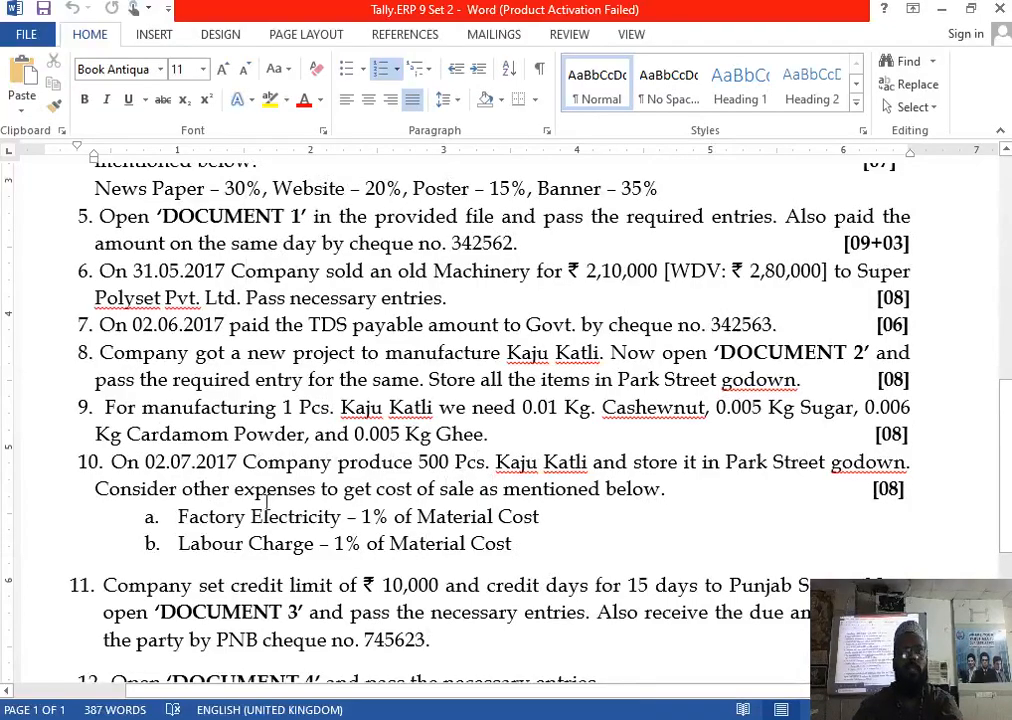
scroll(460, 487, down, 3)
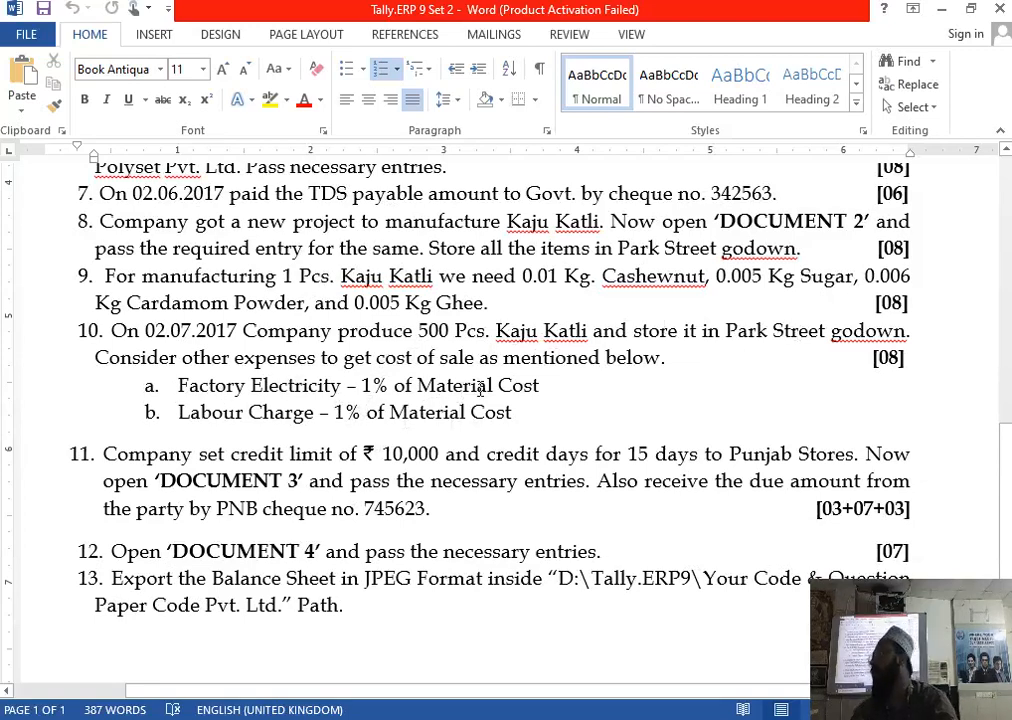
key(alt+Tab)
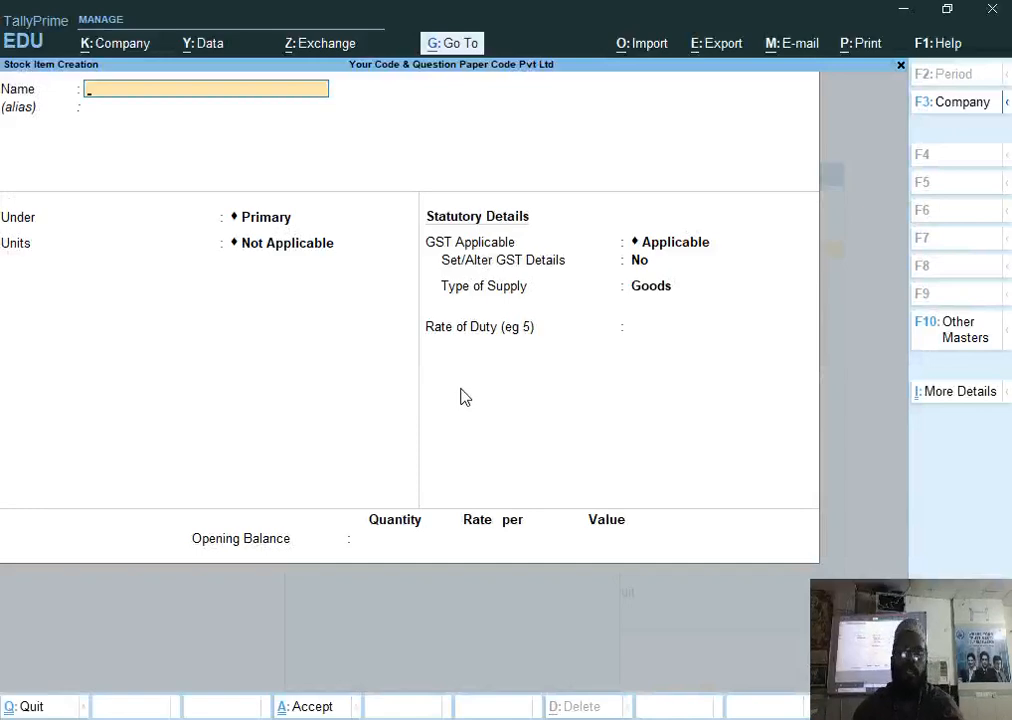
key(Escape)
key(Escape)
key(Escape)
key(Down)
key(Down)
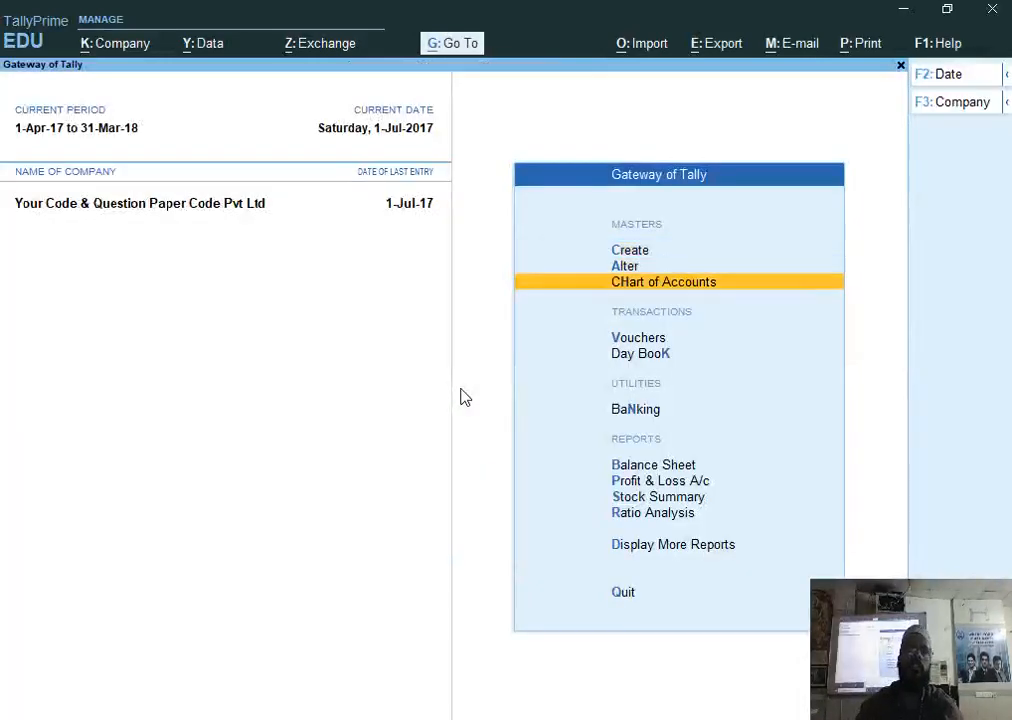
key(Down)
key(Return)
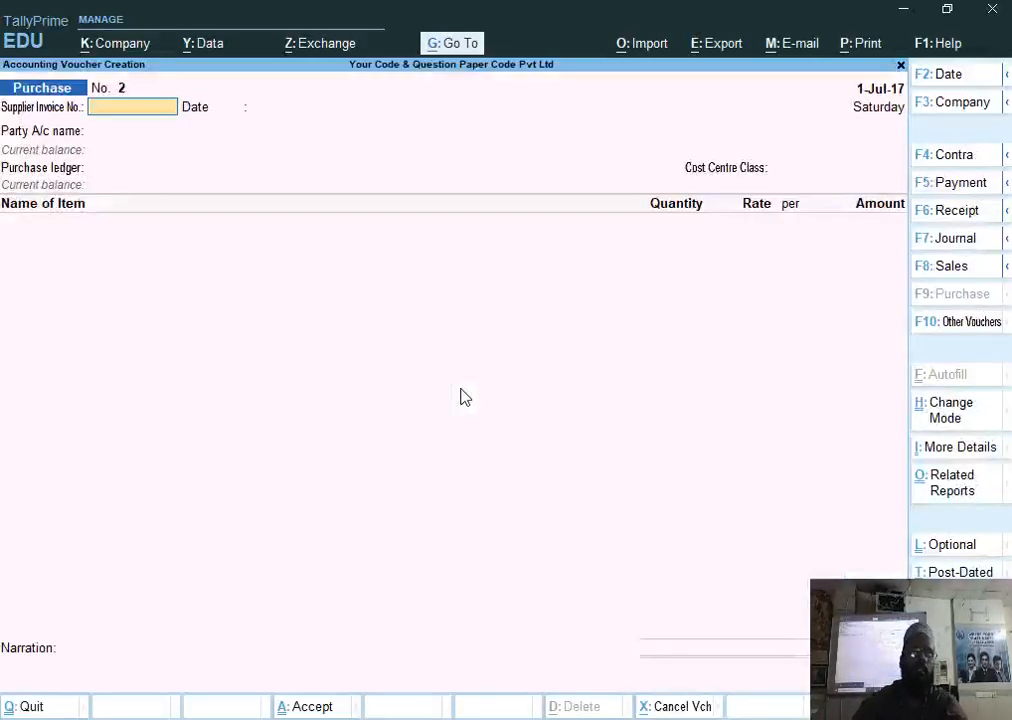
key(ctrl)
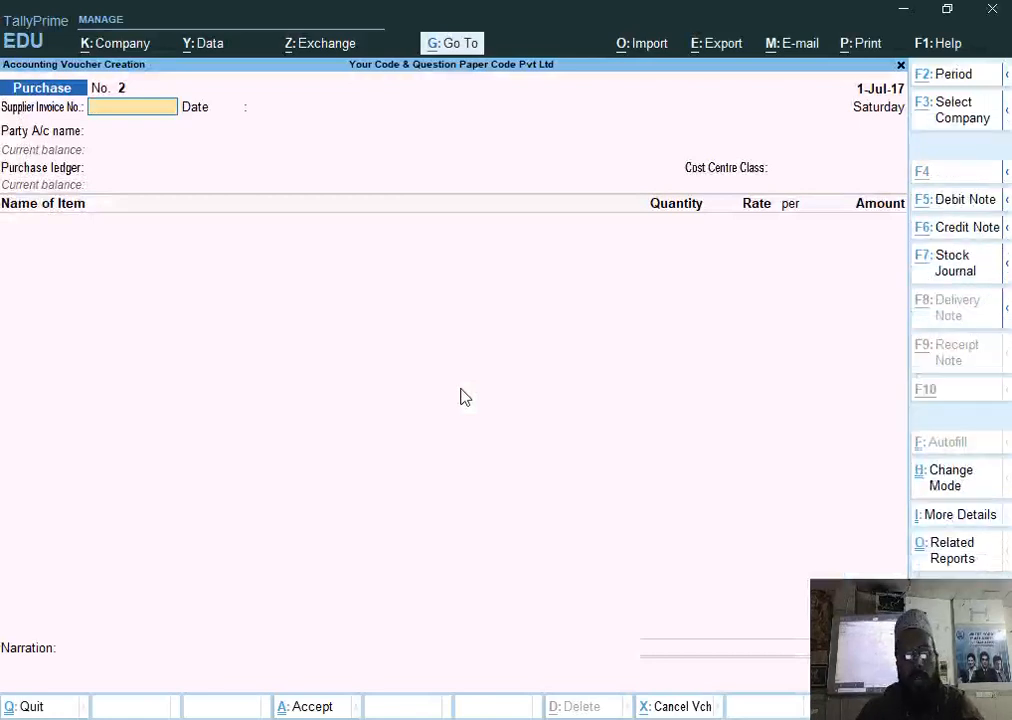
key(ctrl+F7)
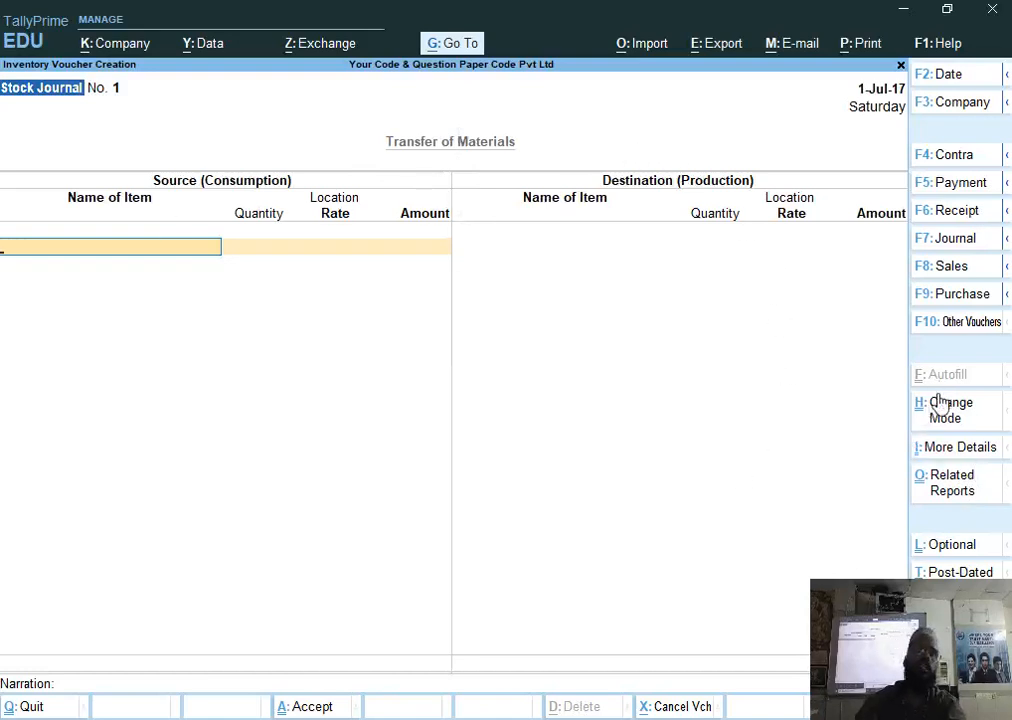
Change the Stock Journal's voucher mode to Use for Manufacturing Journal.
key(ctrl+h)
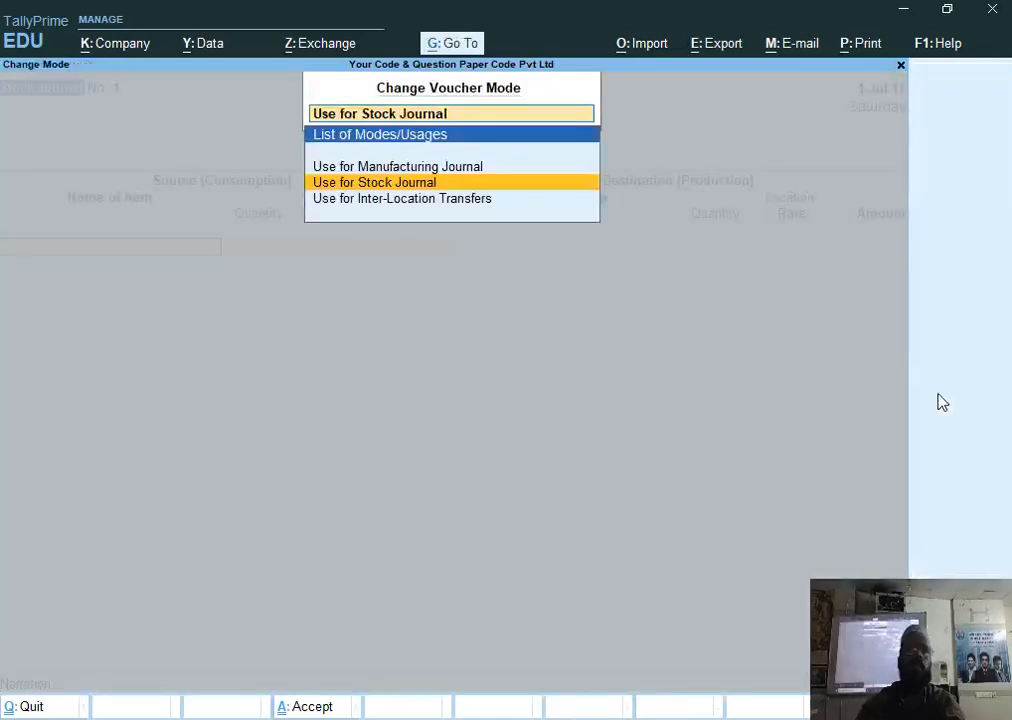
key(Up)
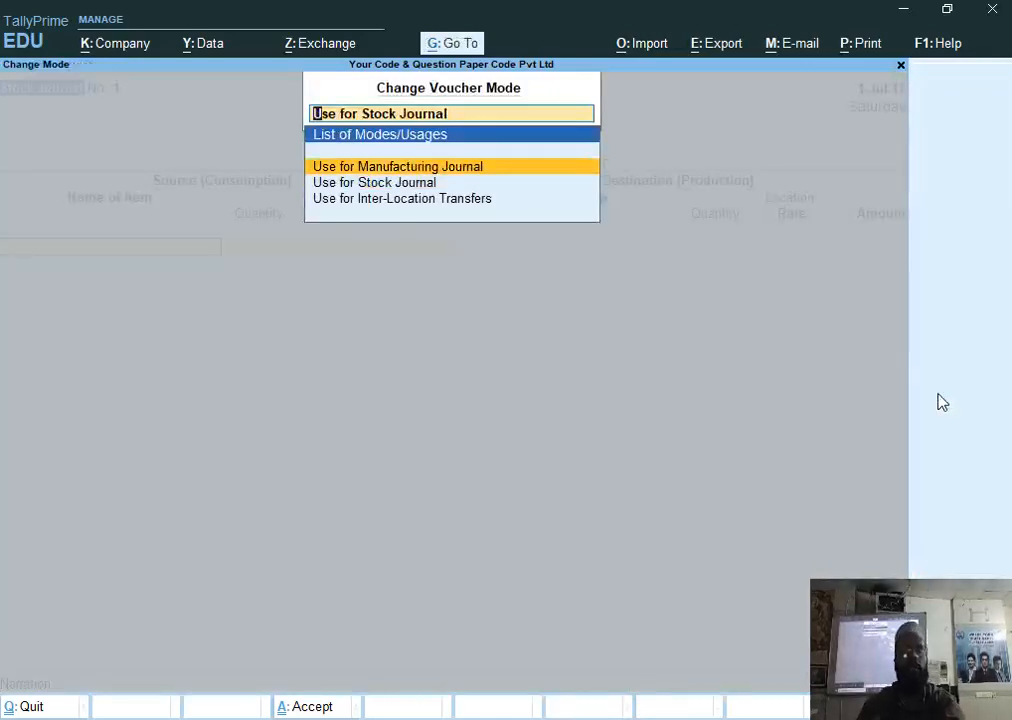
key(Return)
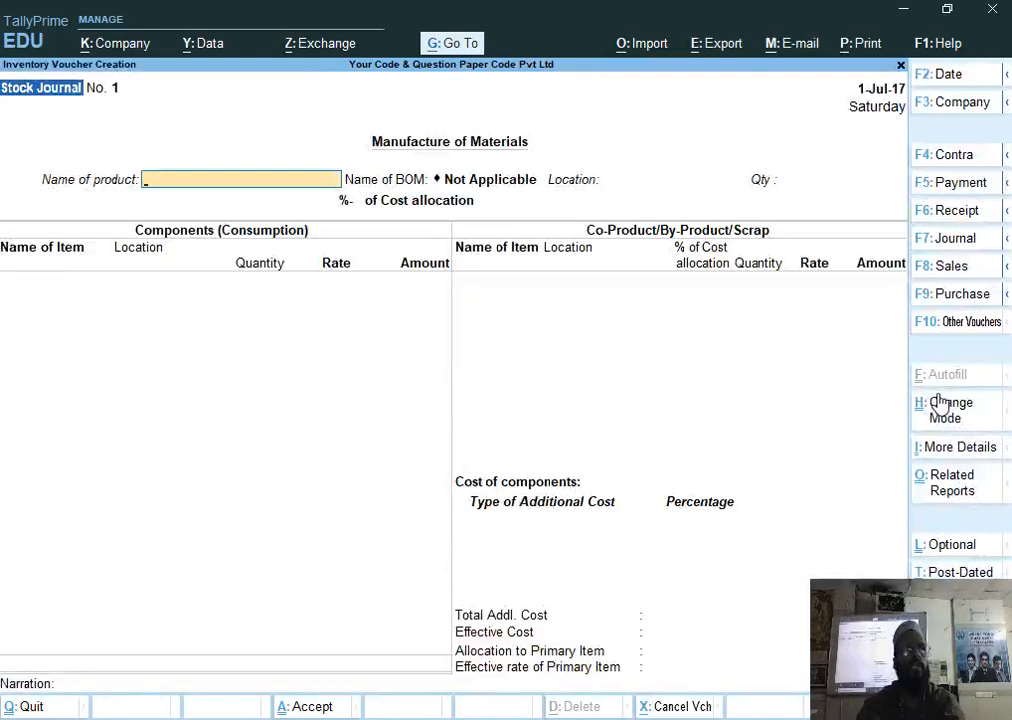
Set the manufactured product to Kaju Katli with its Kaju Katli BOM, location Park Street and quantity 500 pcs.
text(Kaj)
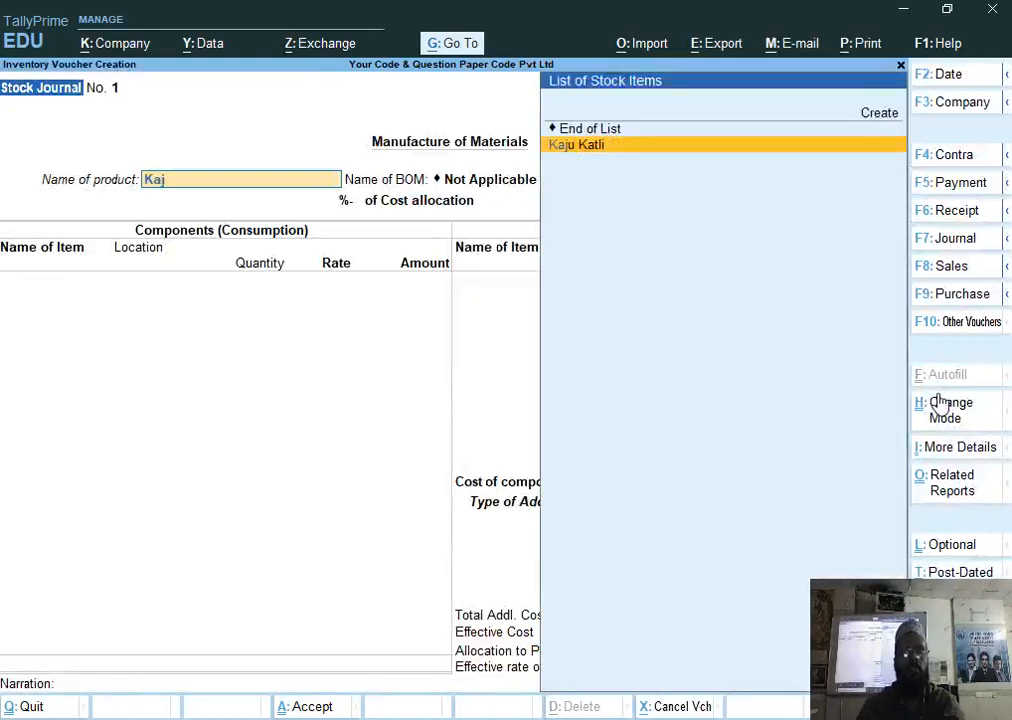
key(Return)
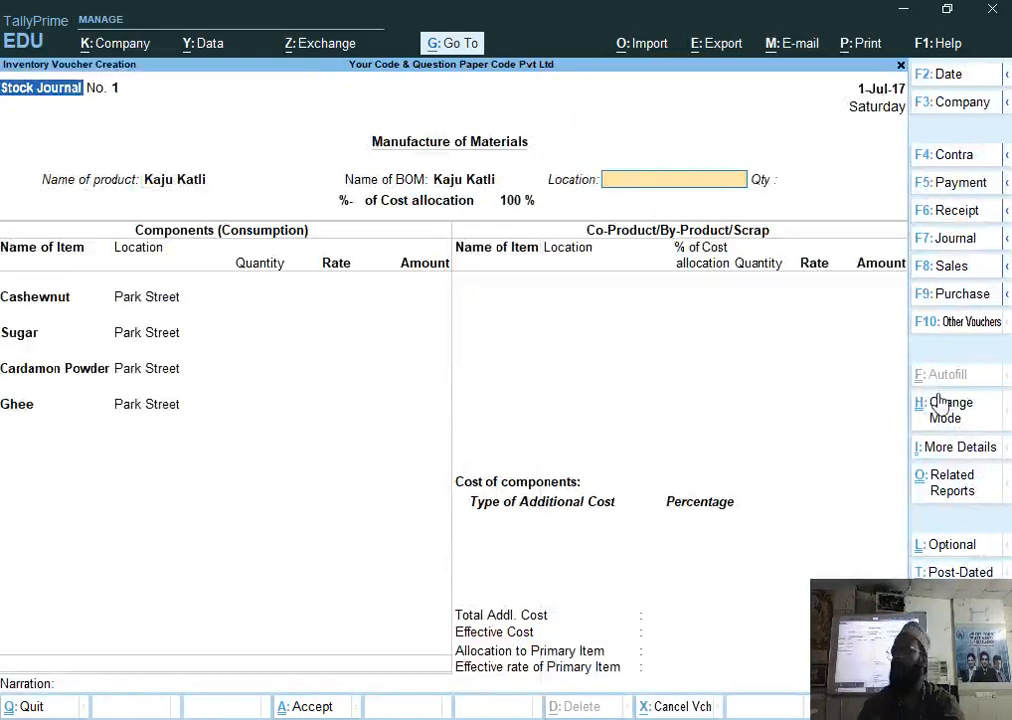
text(Pa)
key(Return)
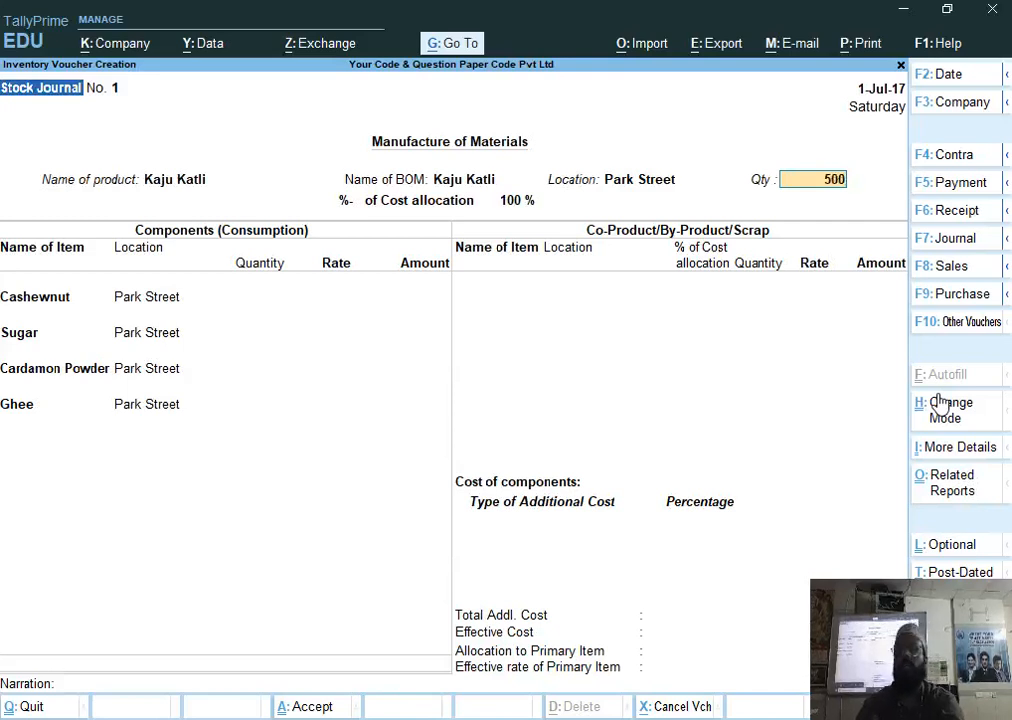
key(Return)
Accept the four BOM components as filled in, end the co-product list empty, and move to the additional cost entries.
key(Return)
key(Return)
key(Return)
key(Return)
key(Return)
key(Return)
key(Return)
key(Return)
key(Return)
key(Return)
key(Return)
key(Return)
key(Return)
key(Return)
key(Return)
key(Return)
key(Return)
key(Return)
key(Return)
key(Return)
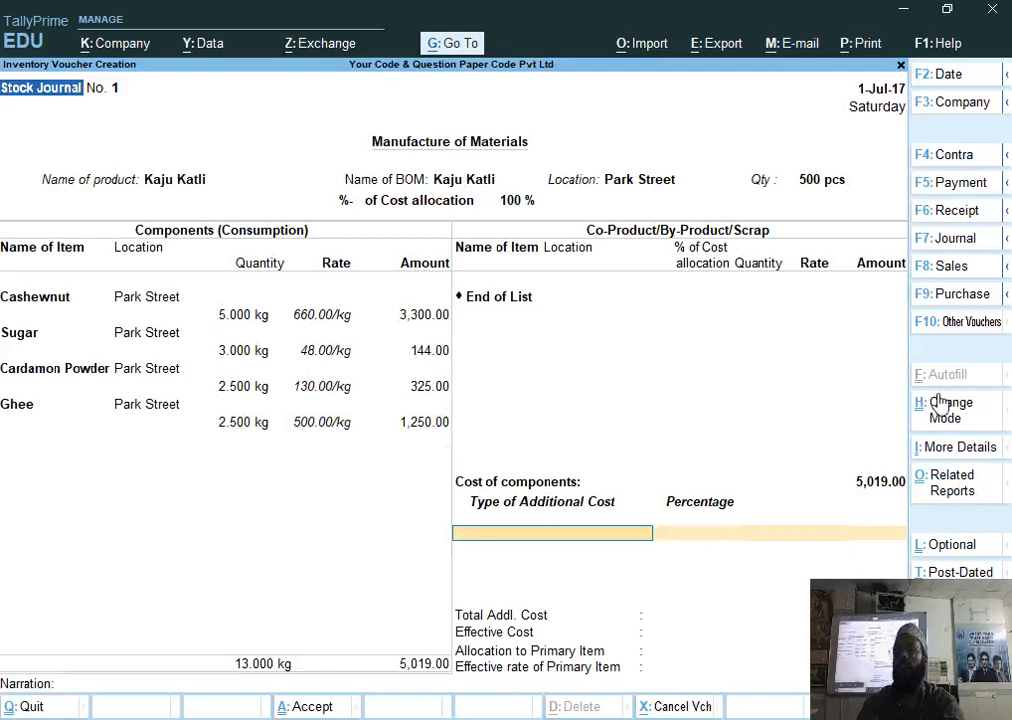
Start a new ledger for the first additional cost in the Word paper and name it Factory Electercity.
key(alt+c)
text(Fac)
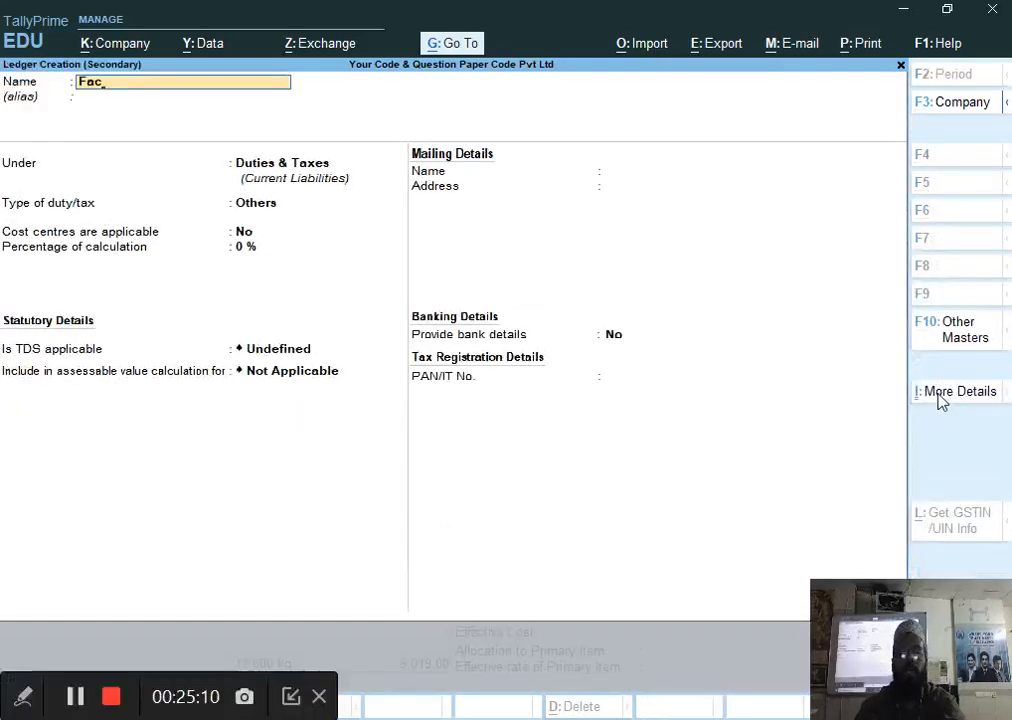
key(alt+Tab)
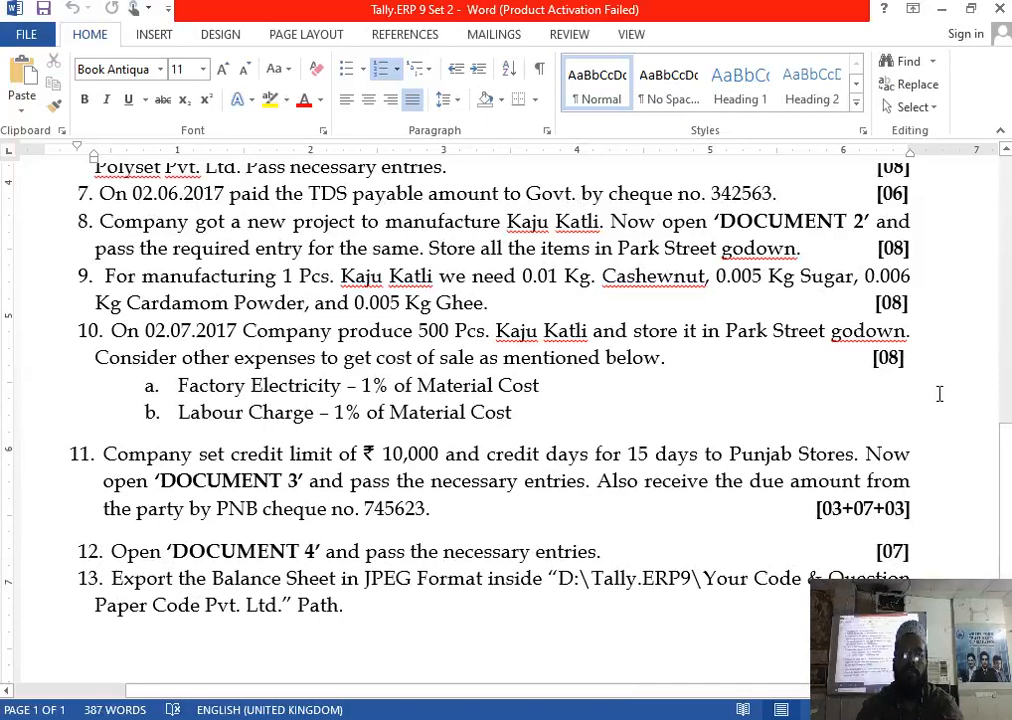
key(alt+Tab)
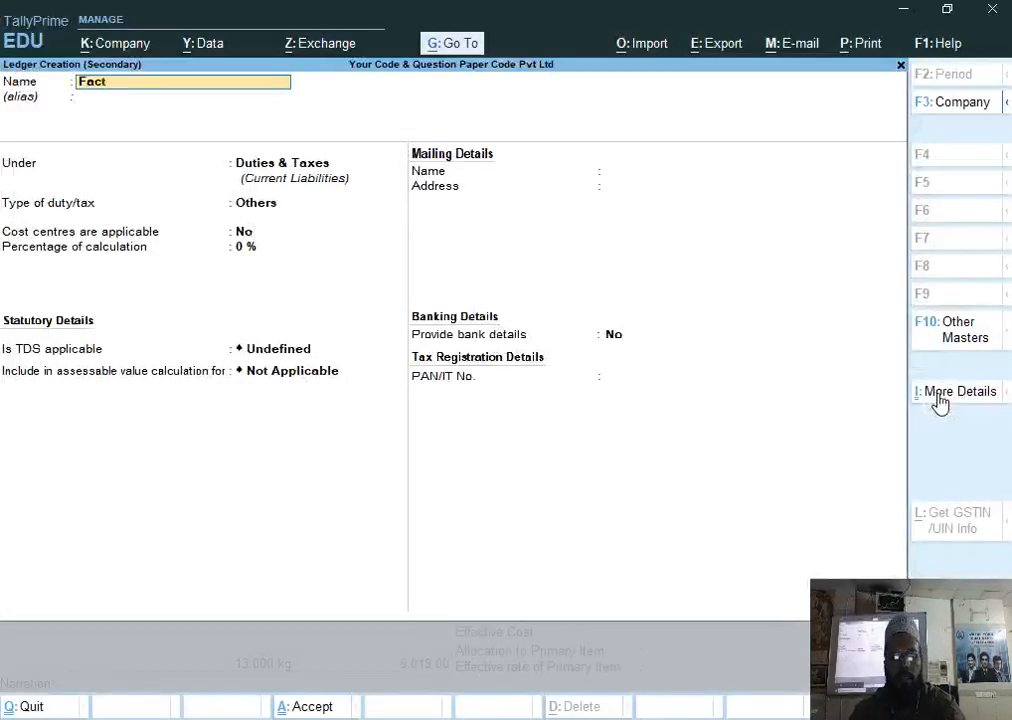
text(actory Elec)
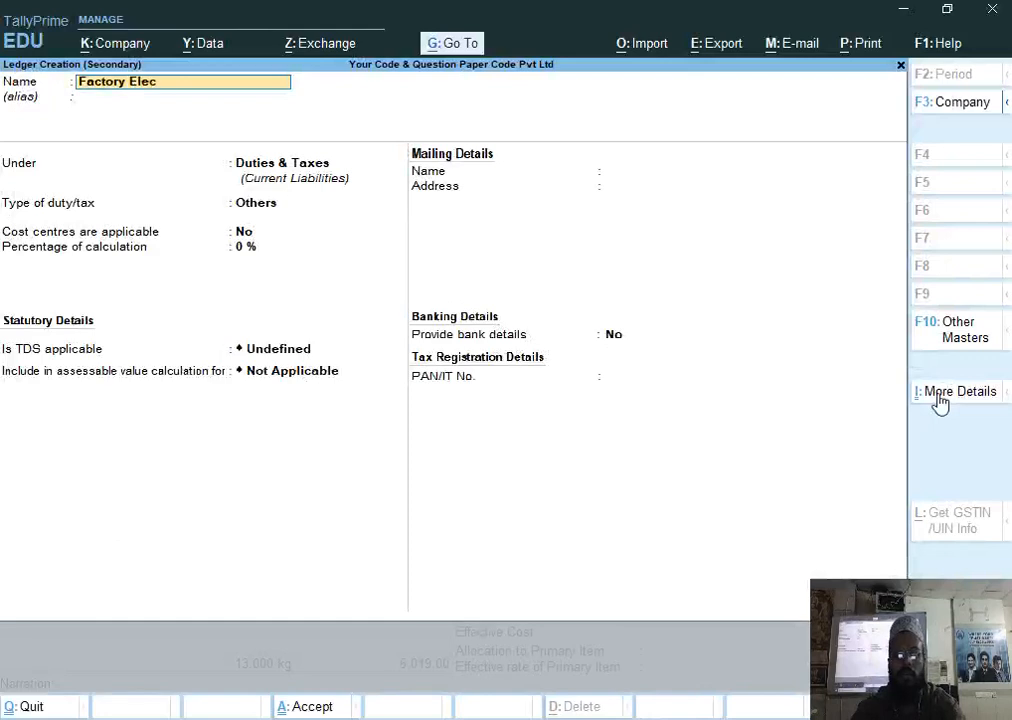
key(Return)
Place the Factory Electercity ledger under the Direct Expenses group.
text(D)
key(Down)
key(Down)
key(Down)
key(Down)
key(Down)
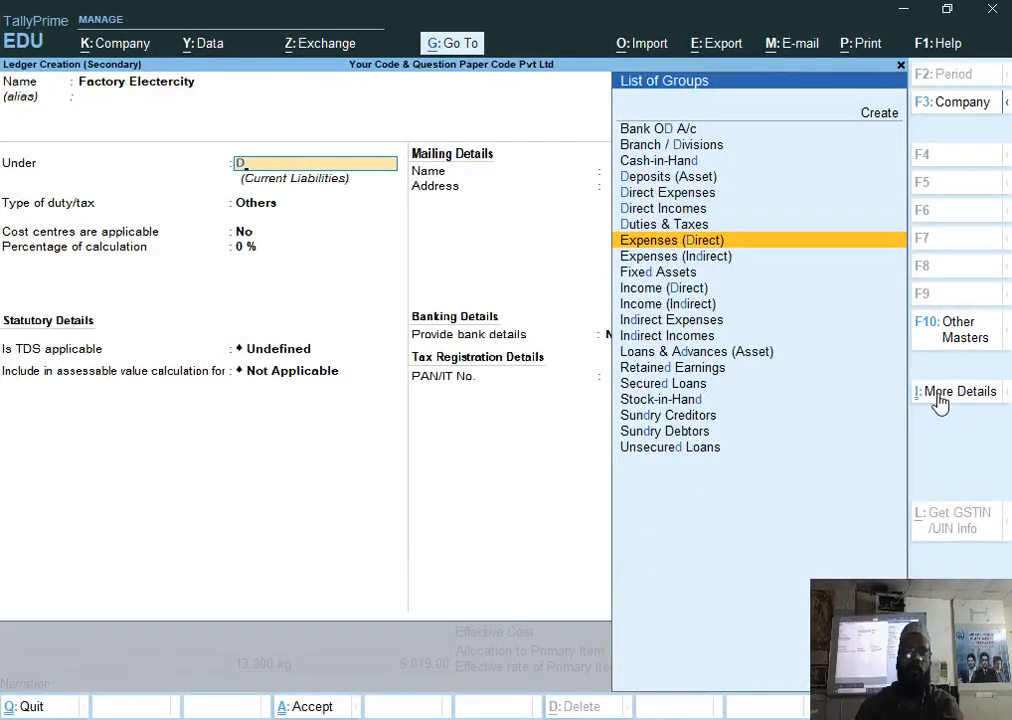
key(Up)
key(Up)
key(Up)
key(Return)
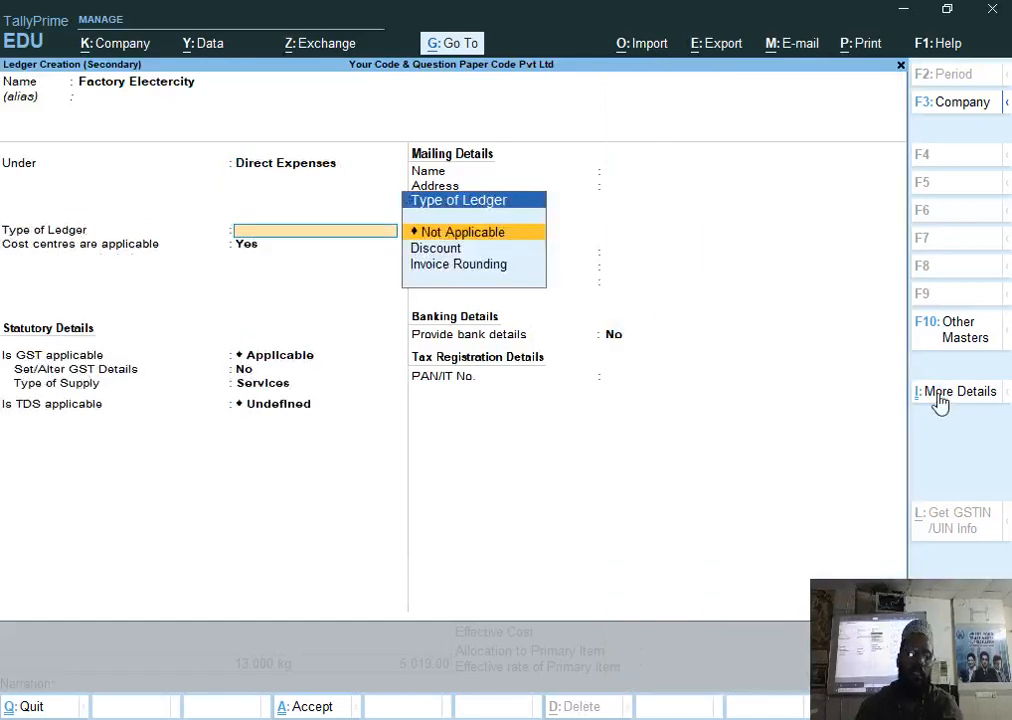
Set the Factory Electercity ledger's type, GST, TDS and assessable value inclusion to Not Applicable, and cost centres to No.
key(Return)
text(n)
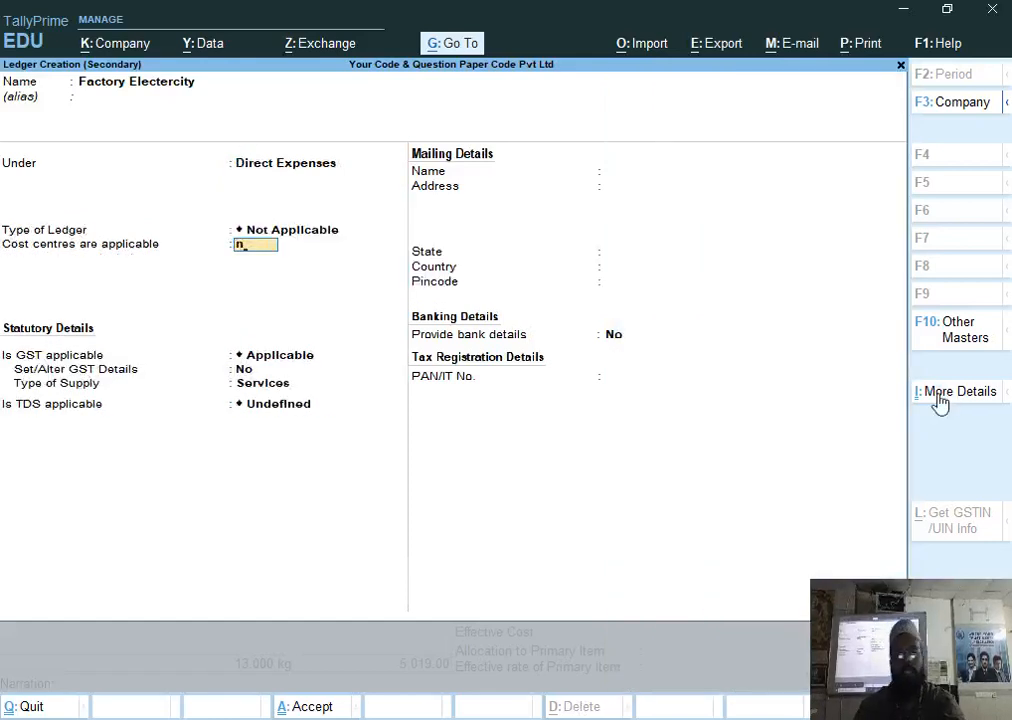
key(Return)
key(Down)
key(Return)
key(Down)
key(Return)
key(Return)
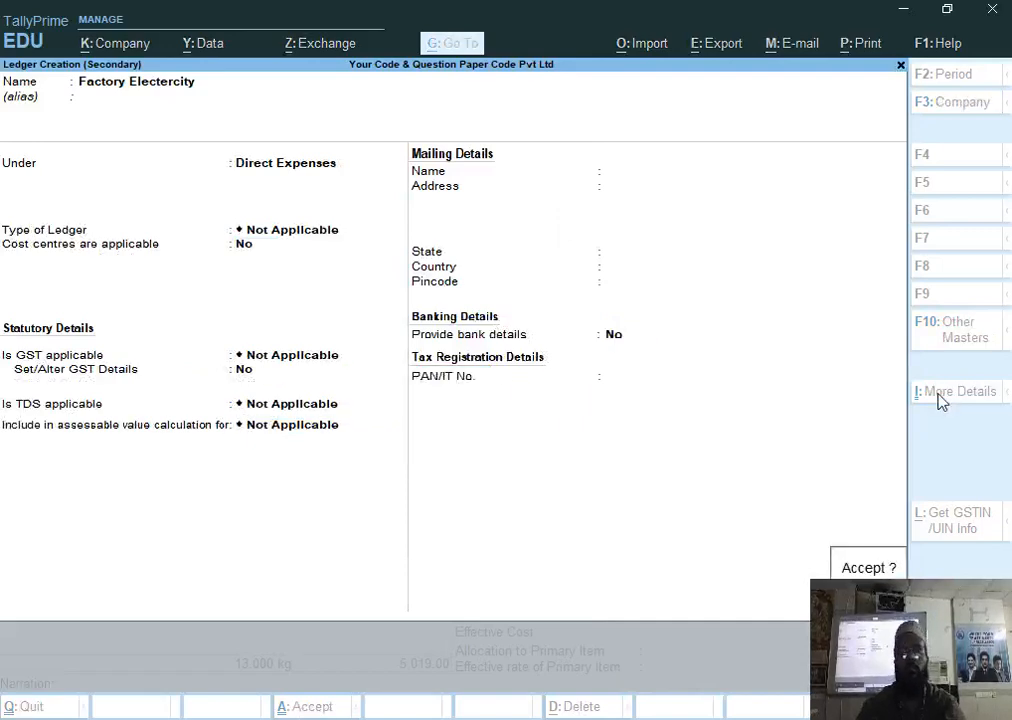
Save the Factory Electercity ledger and apply it as an additional cost at 1%.
key(Return)
key(Return)
key(Return)
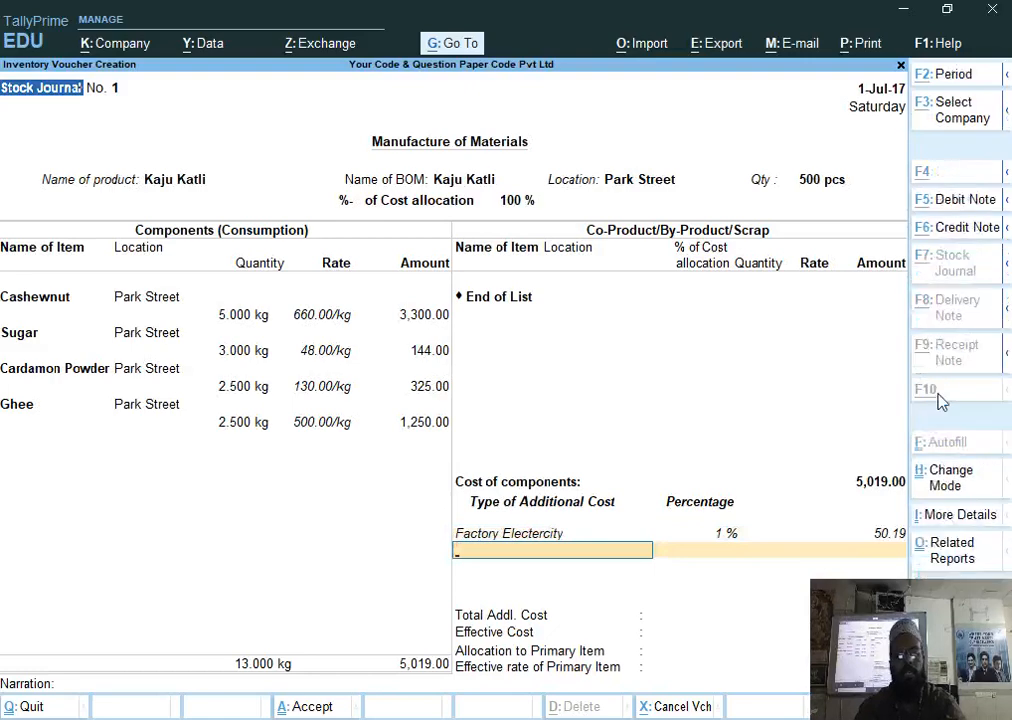
Start a new ledger for the second additional cost and name it Laboure.
key(alt+c)
text(Laboure)
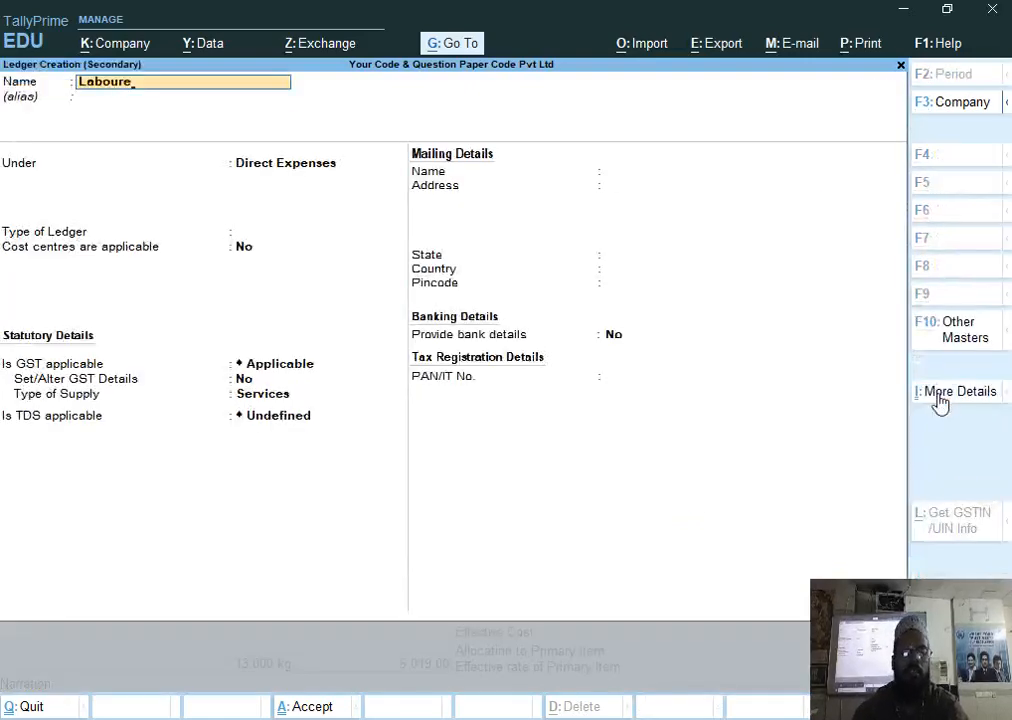
key(Return)
text(Cha)
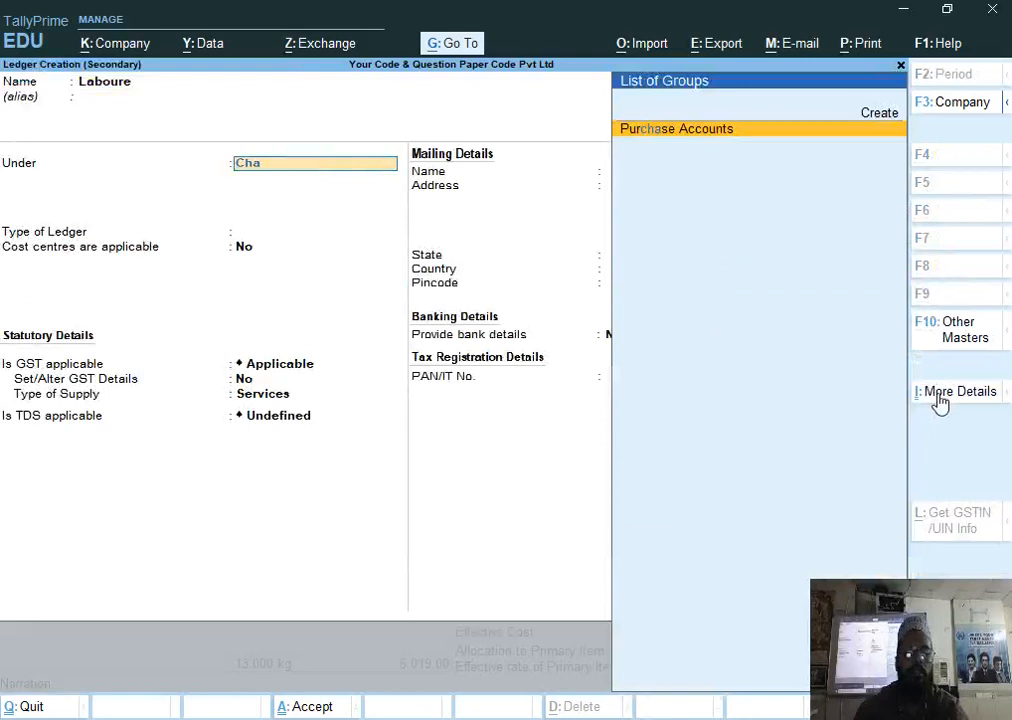
key(BackSpace)
key(BackSpace)
key(BackSpace)
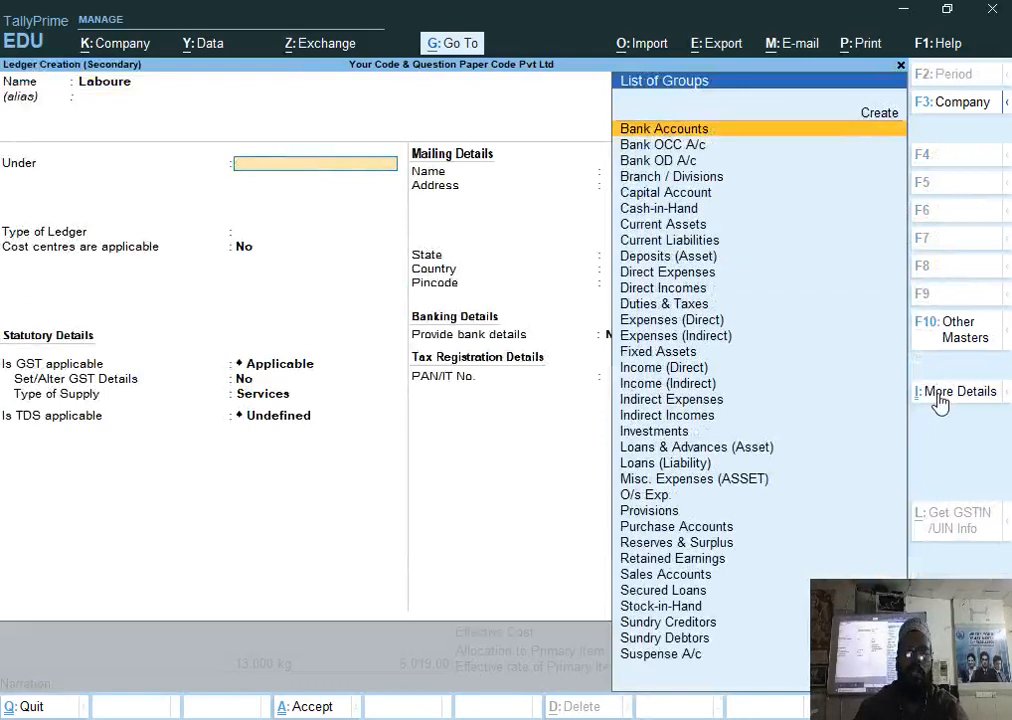
Place the Laboure ledger under the Direct Expenses group.
text(D)
key(Down)
key(Down)
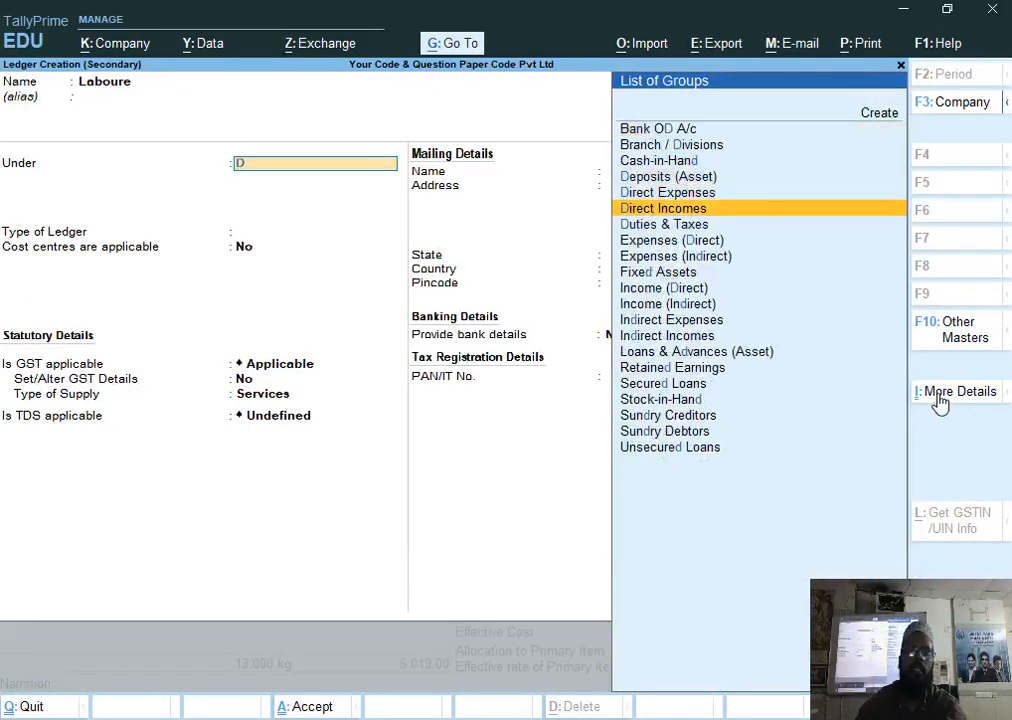
key(Up)
key(Up)
key(Down)
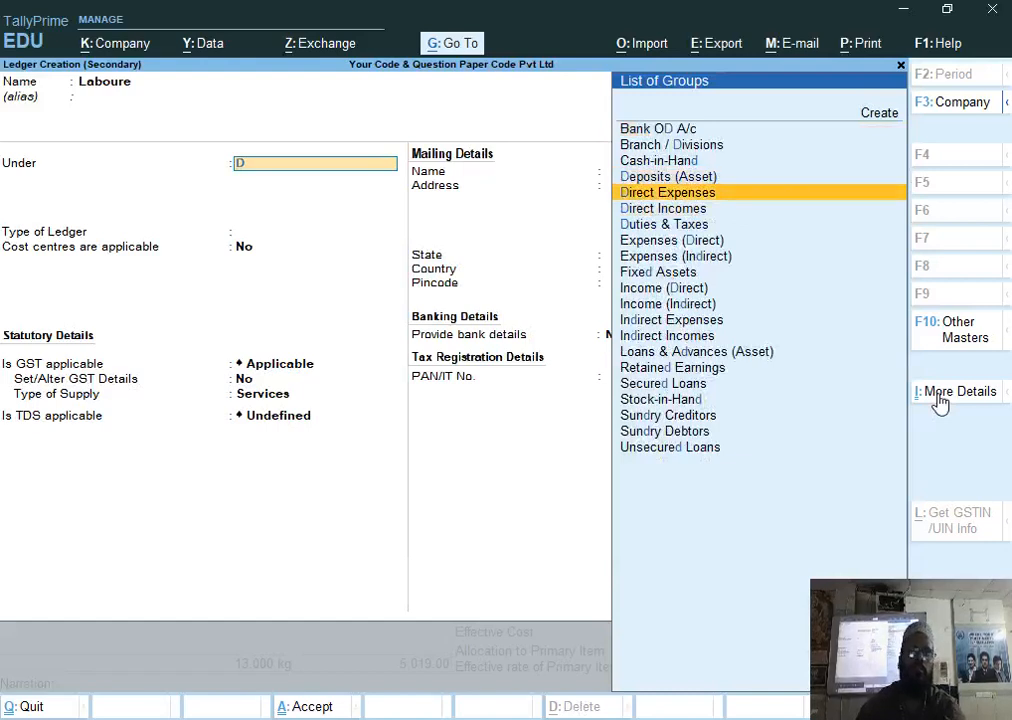
key(Return)
Set the Laboure ledger's type, GST, TDS and assessable value inclusion to Not Applicable, keep cost centres at No, and save it.
key(Return)
key(Return)
key(Down)
key(Return)
key(Down)
key(Return)
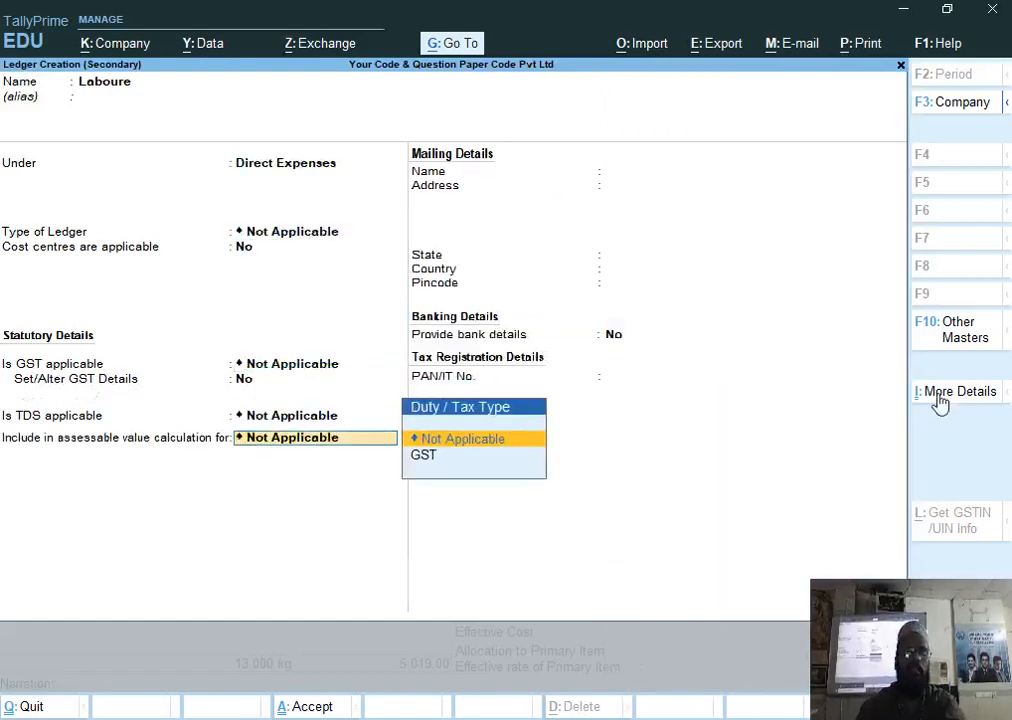
key(Return)
key(Return)
key(Return)
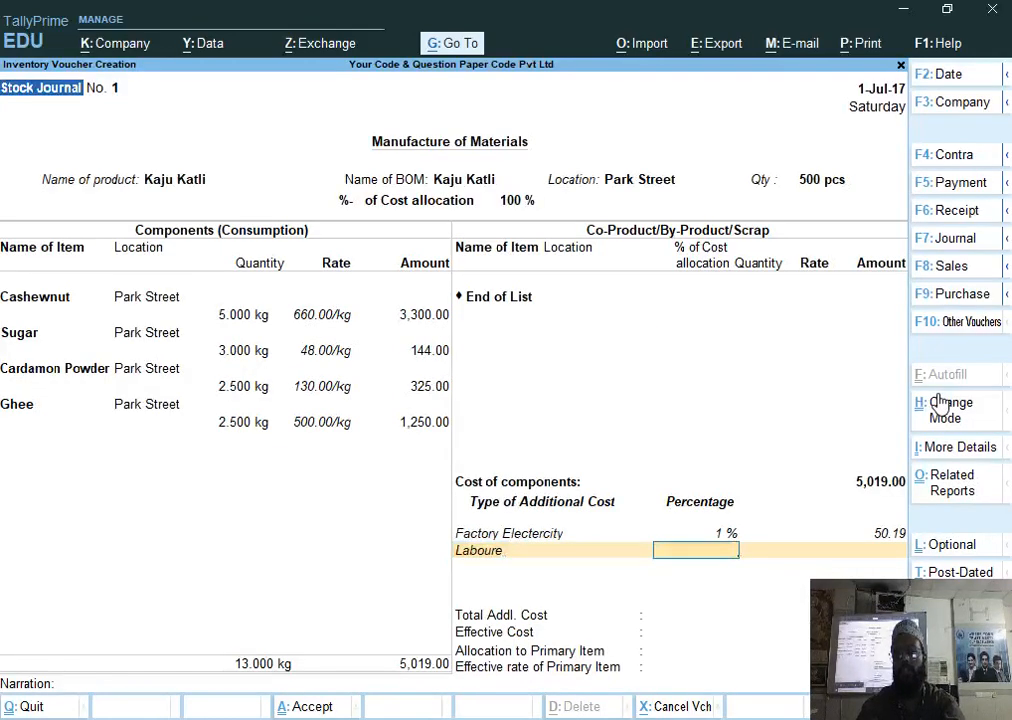
Apply the Laboure additional cost at 1% and save the manufacturing Stock Journal voucher.
text(1)
key(Return)
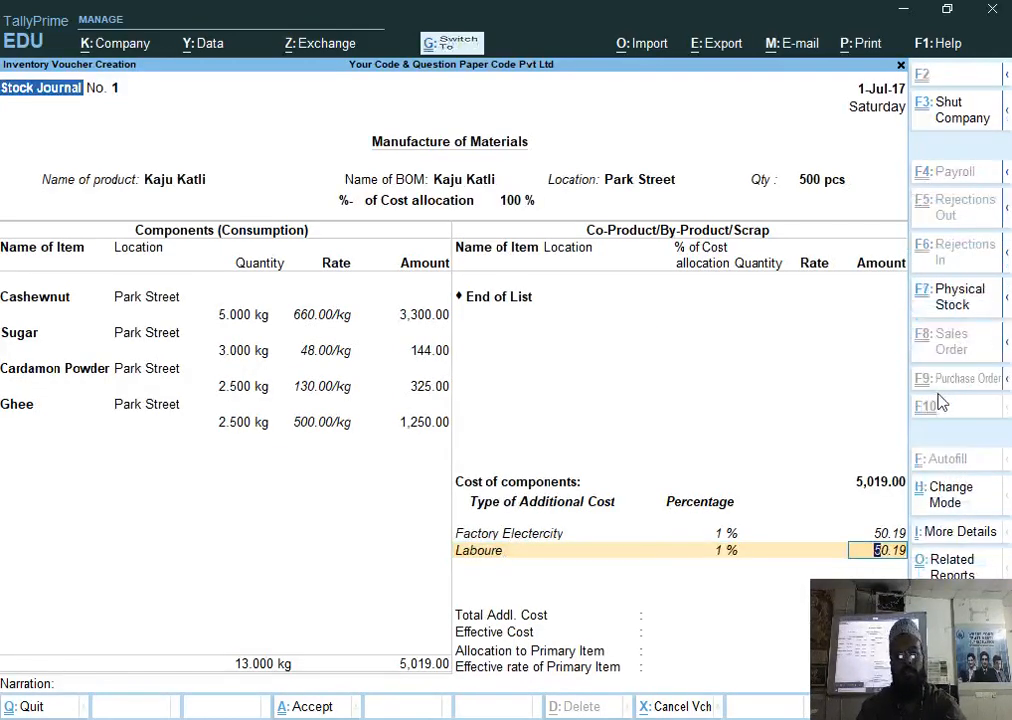
key(ctrl+a)
Read question 11 about Punjab Stores in the Word paper, and examine the DOCUMENT 3 tax invoice in the Set2 PDF.
key(alt+Tab)
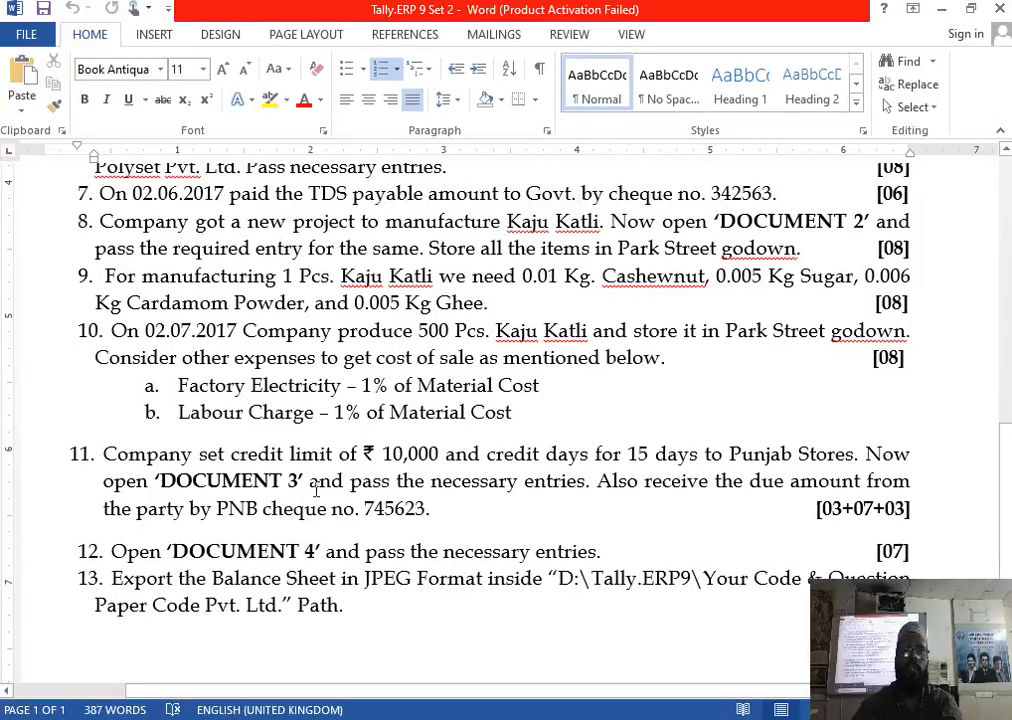
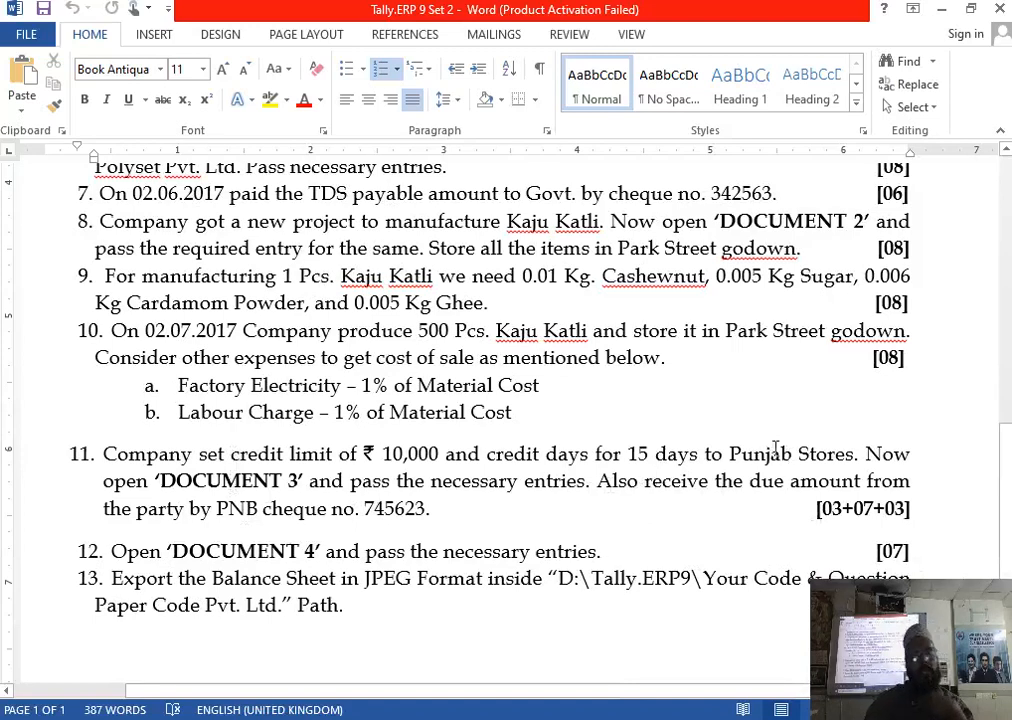
key(alt+Tab)
key(alt+Tab)
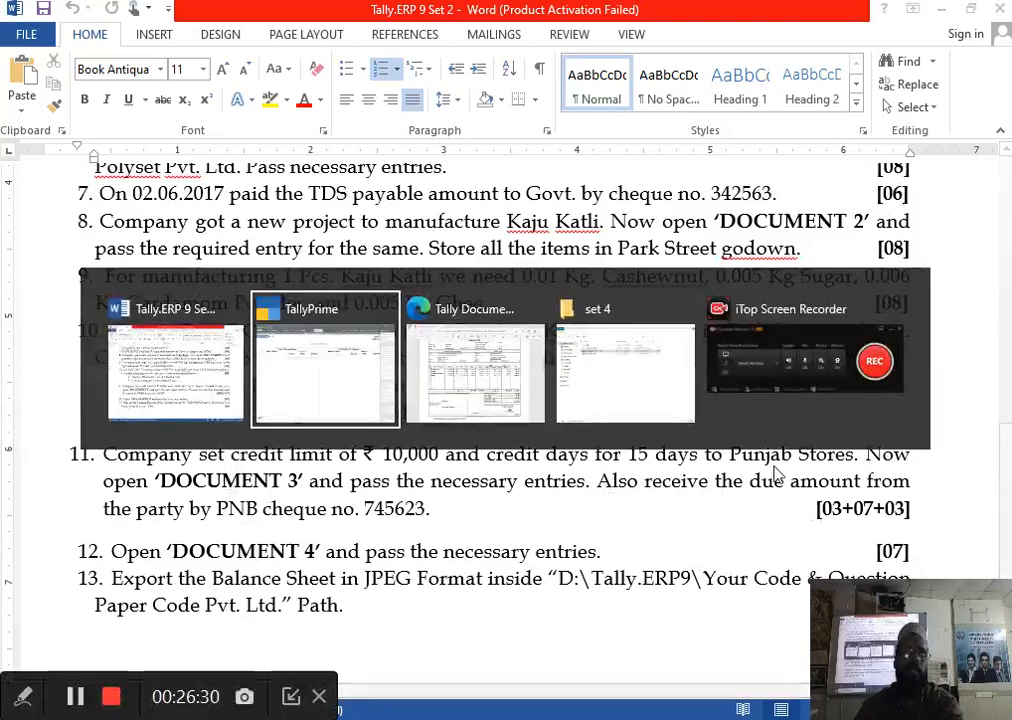
scroll(520, 440, down, 10)
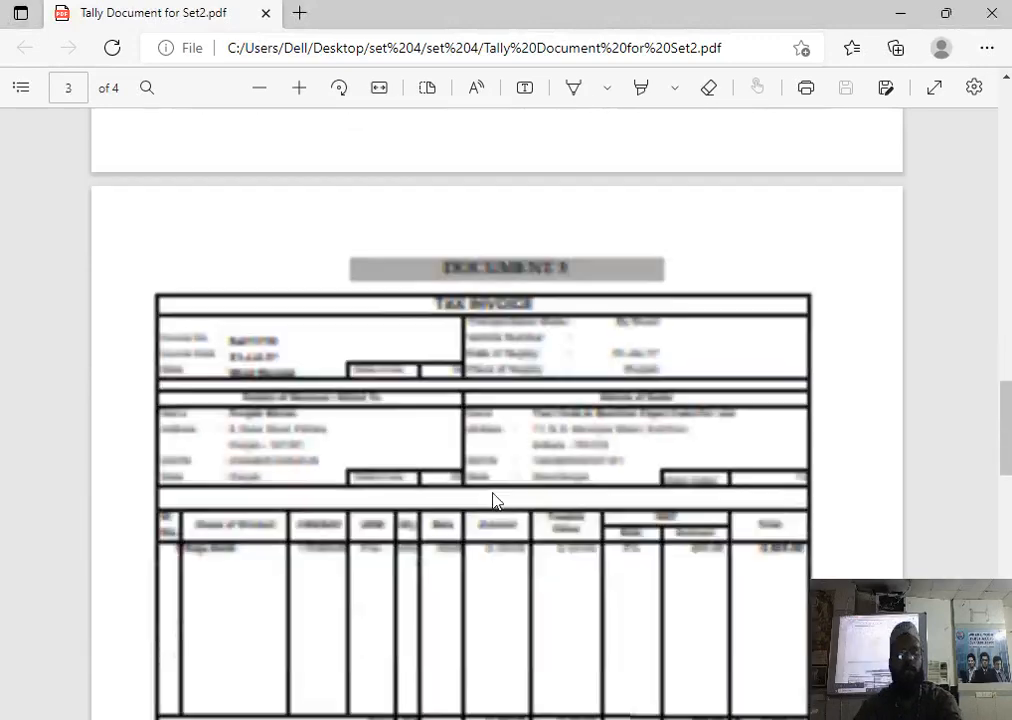
scroll(232, 287, up, 3)
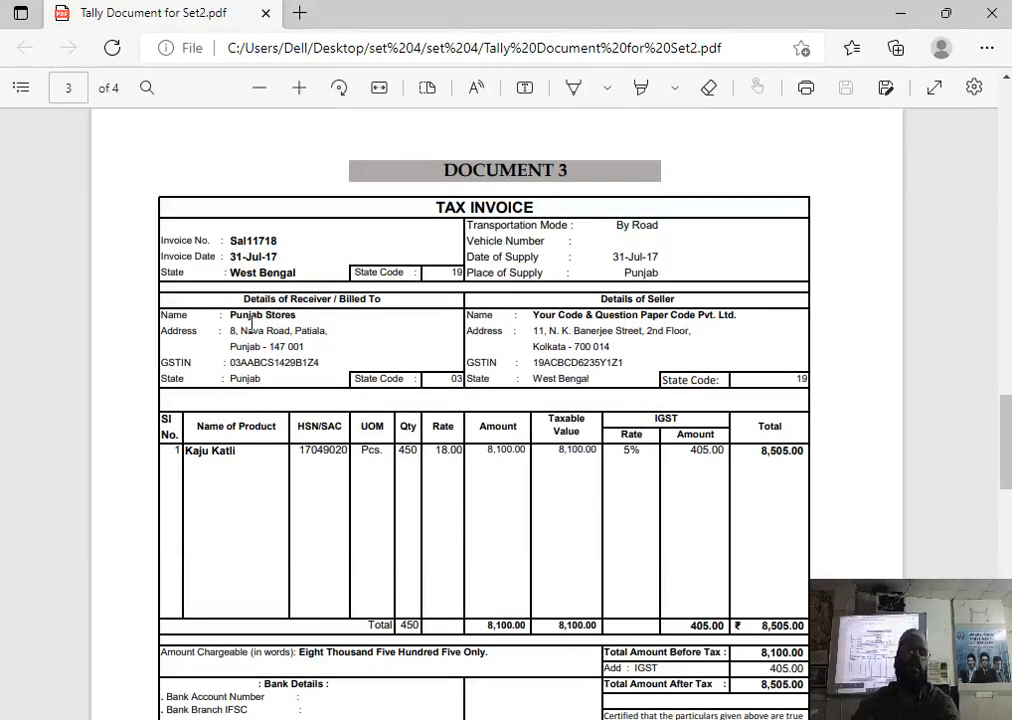
Return to TallyPrime, leave the empty Stock Journal voucher, and open ledger creation from the list of masters.
key(alt+Tab)
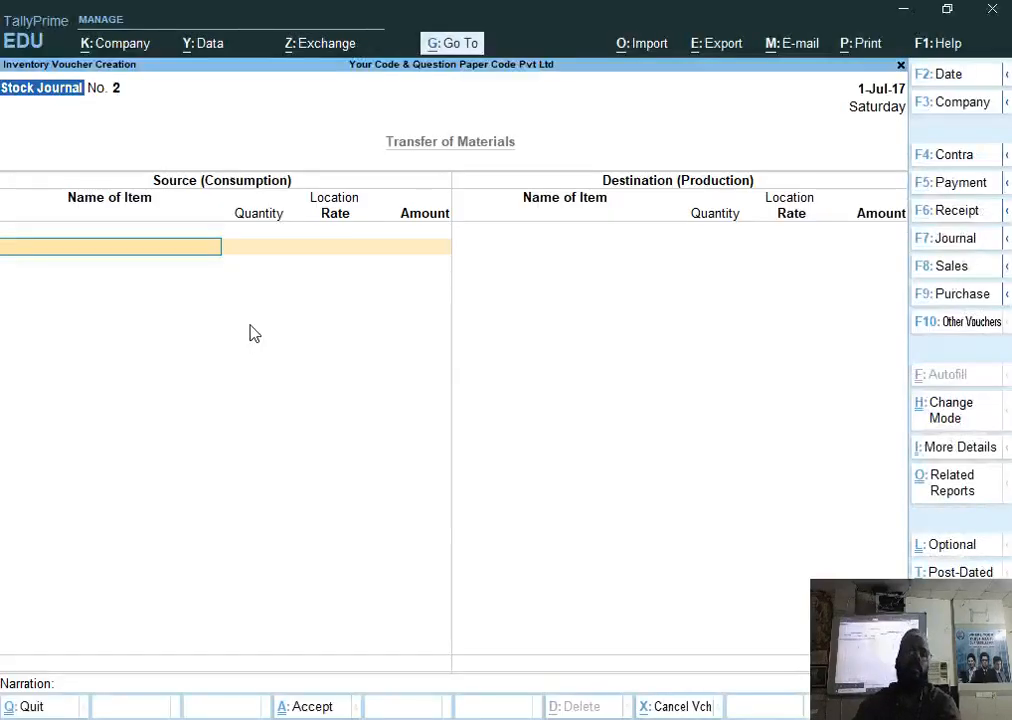
key(Escape)
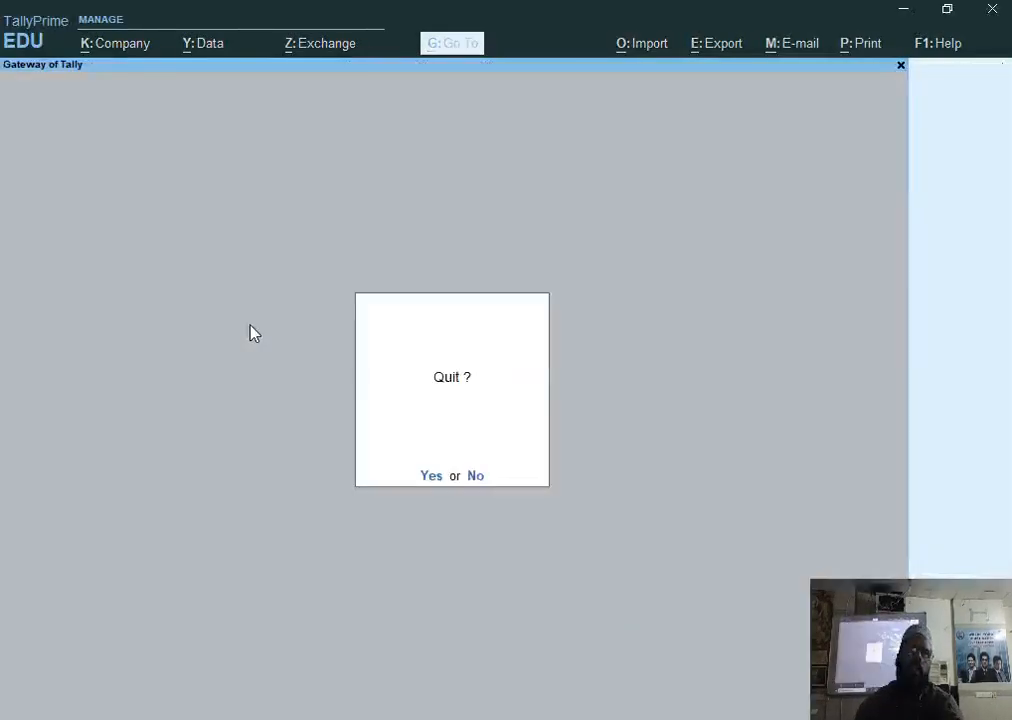
key(n)
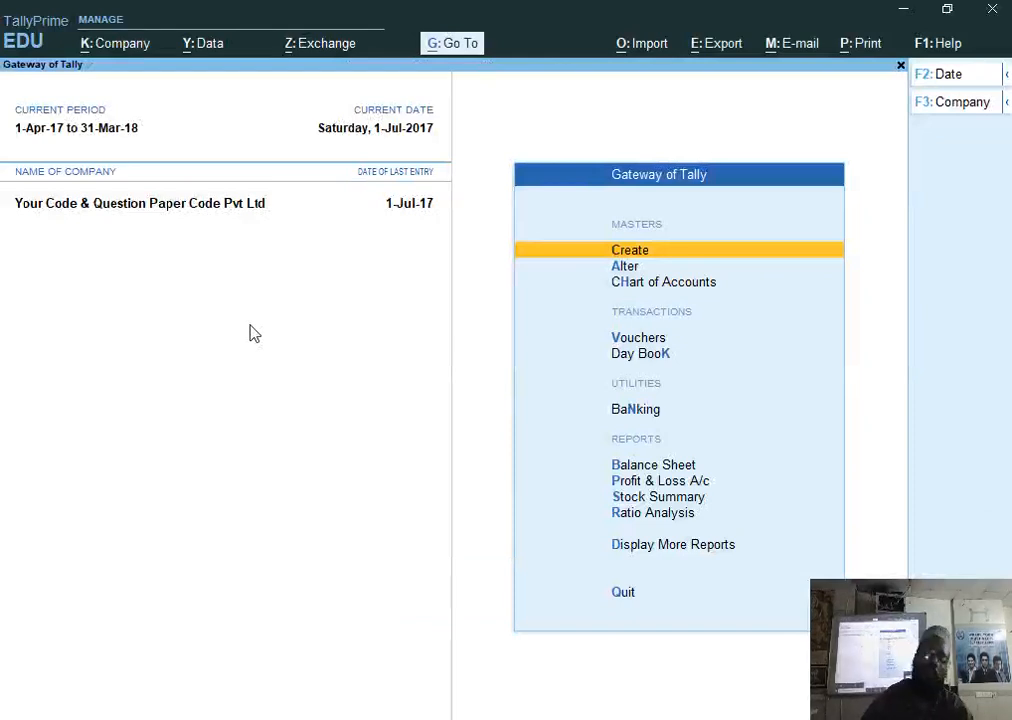
key(Down)
key(Up)
key(Return)
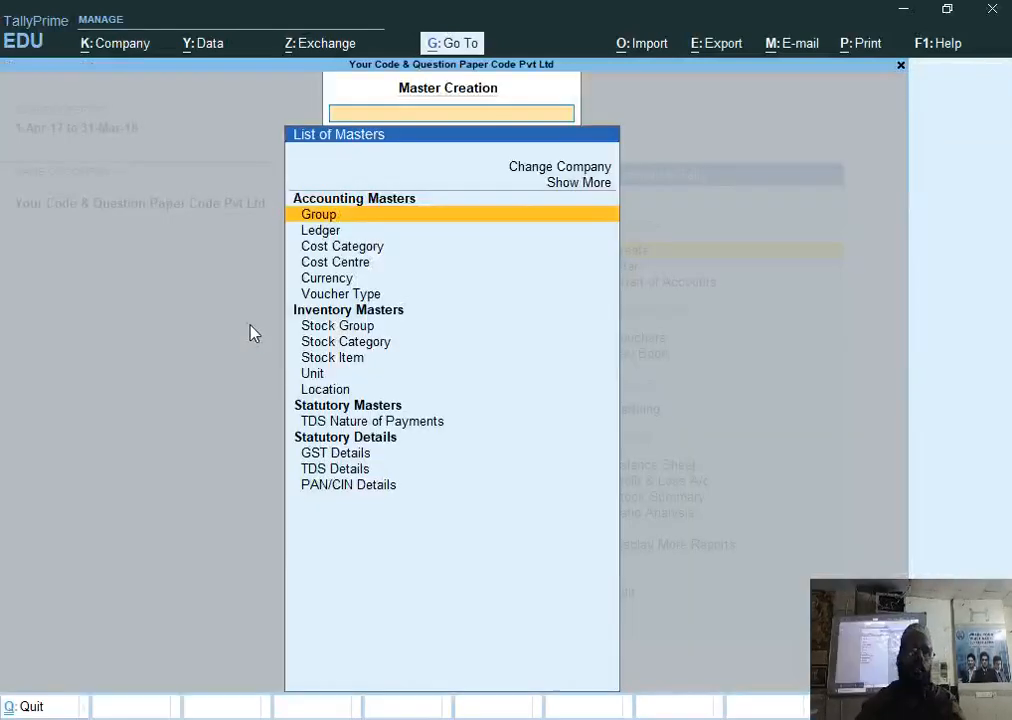
key(Down)
key(Return)
Name the new ledger Punjab Store and place it under the Sundry Debtors group.
text(Punjab Store)
key(Return)
text(S)
key(Down)
key(Down)
key(Down)
key(Down)
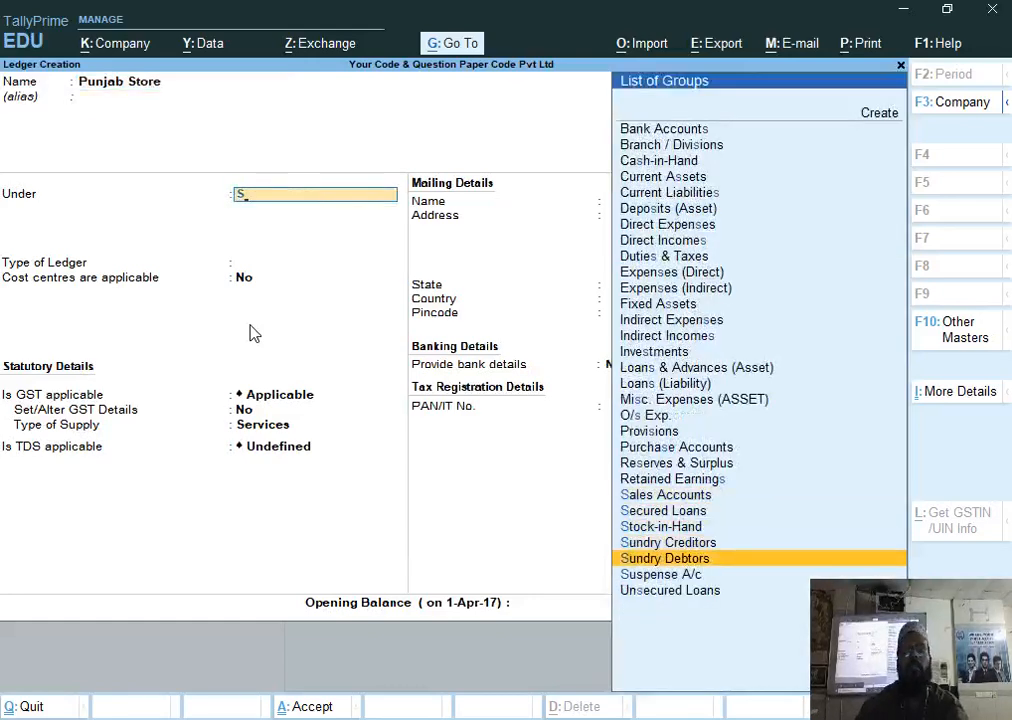
key(Return)
Accept the default bill-by-bill, credit and mailing name settings, and switch to the DOCUMENT 3 invoice in the PDF.
key(Return)
key(Return)
key(Return)
key(Return)
key(Return)
key(alt+Tab)
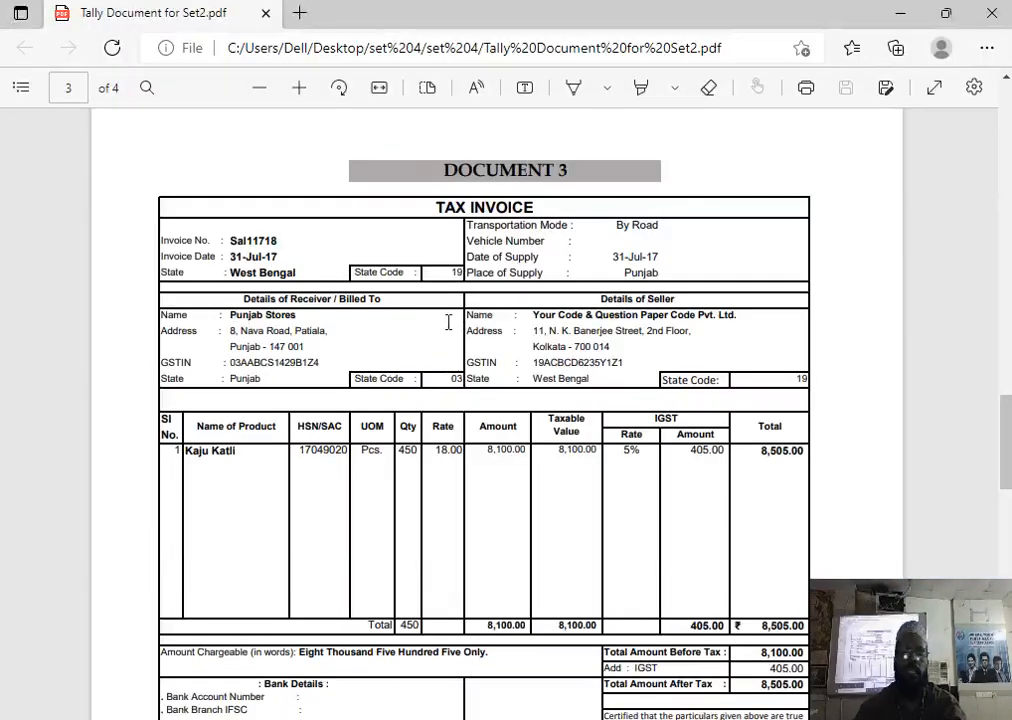
drag(232, 335, 330, 333)
click(234, 330)
drag(230, 332, 324, 333)
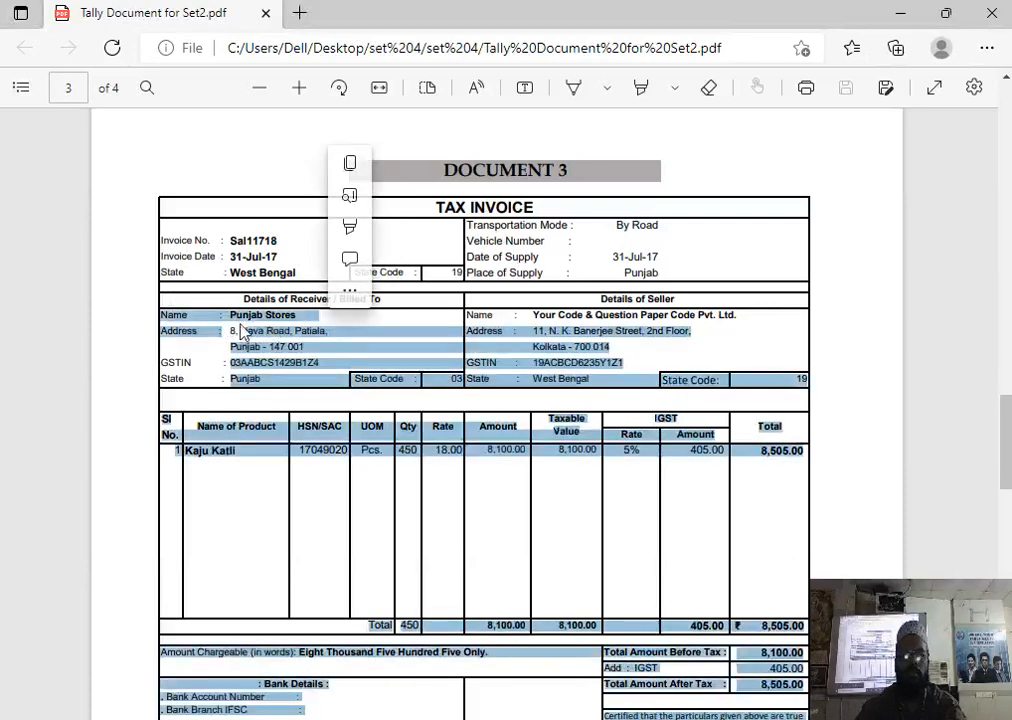
click(232, 332)
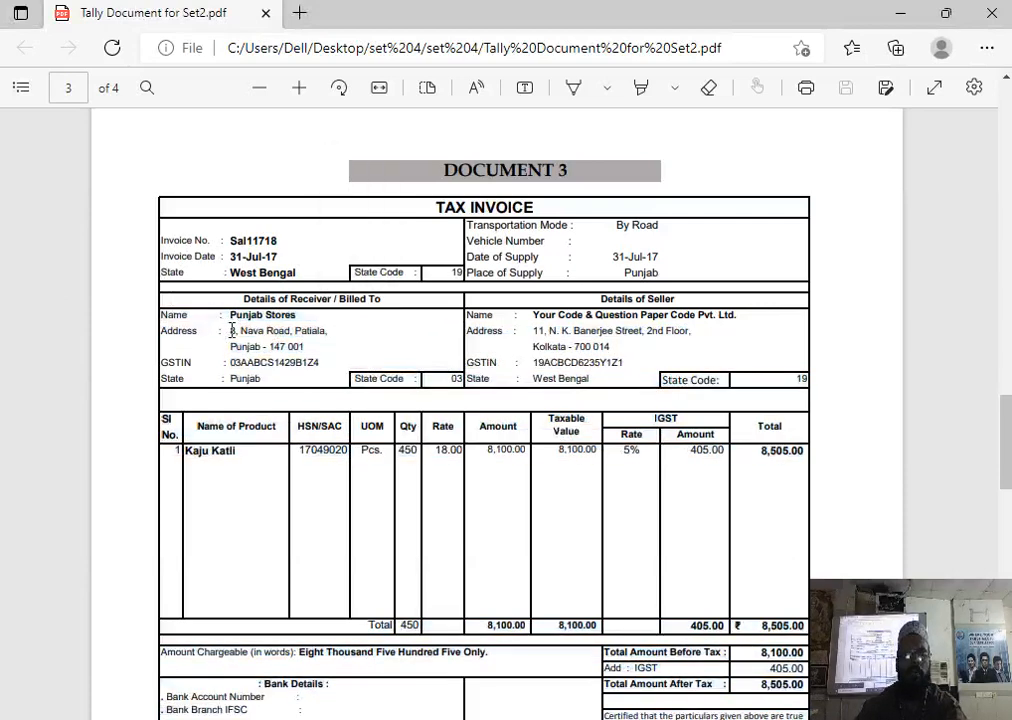
drag(290, 330, 316, 332)
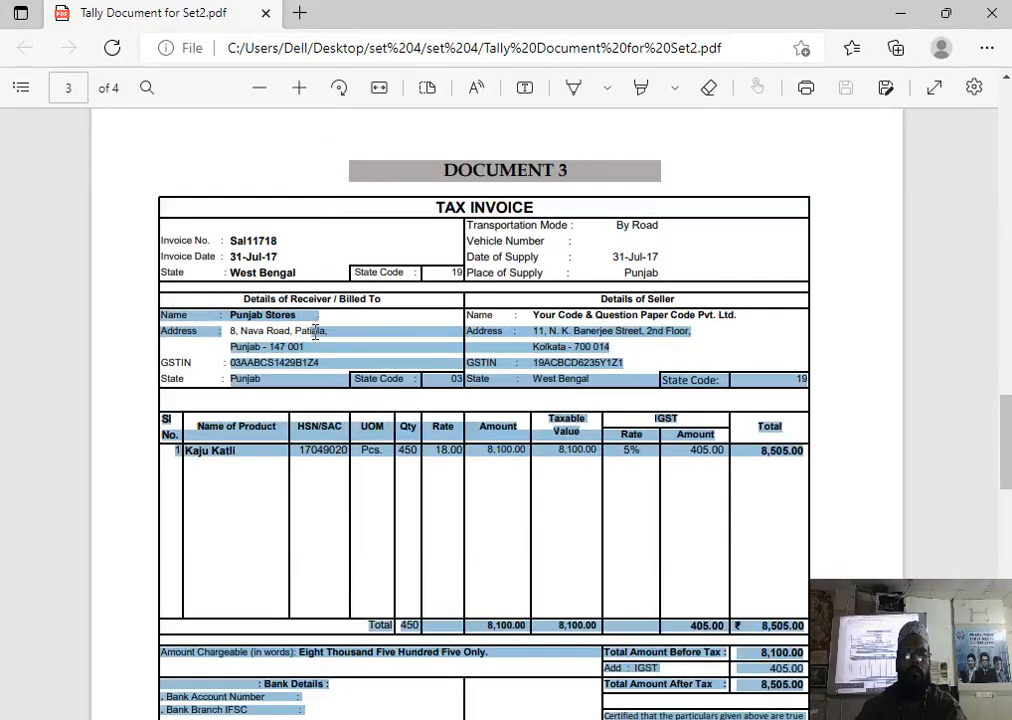
click(315, 333)
triple_click(312, 333)
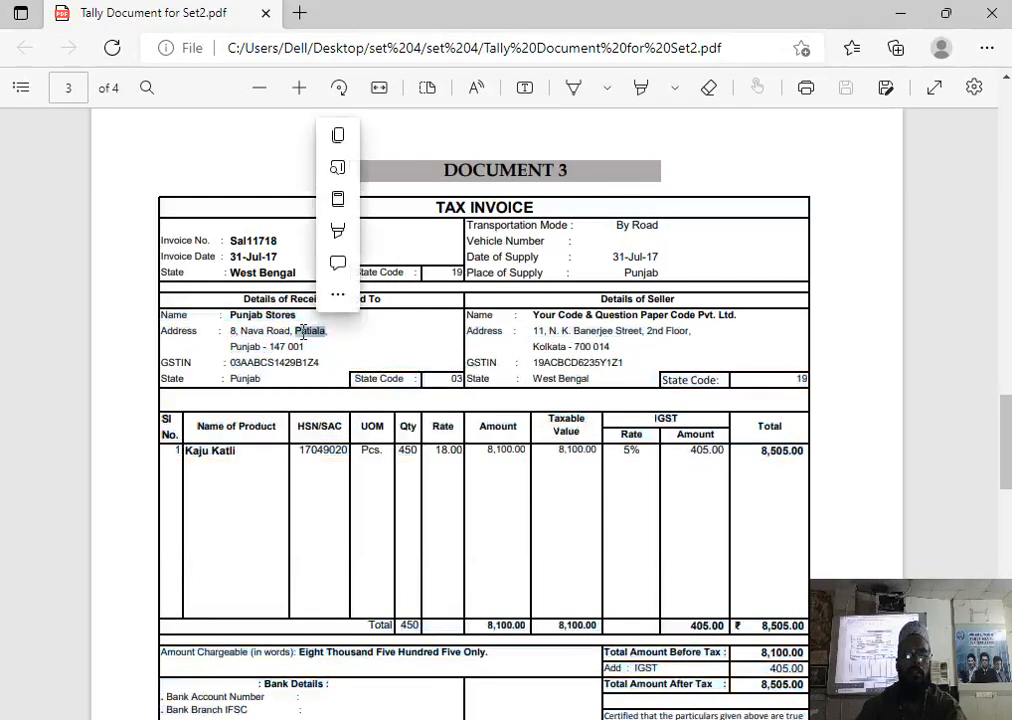
click(325, 338)
Copy the receiver's street address from the DOCUMENT 3 invoice into the Punjab Store ledger's mailing address, and move on to the state.
drag(327, 332, 234, 333)
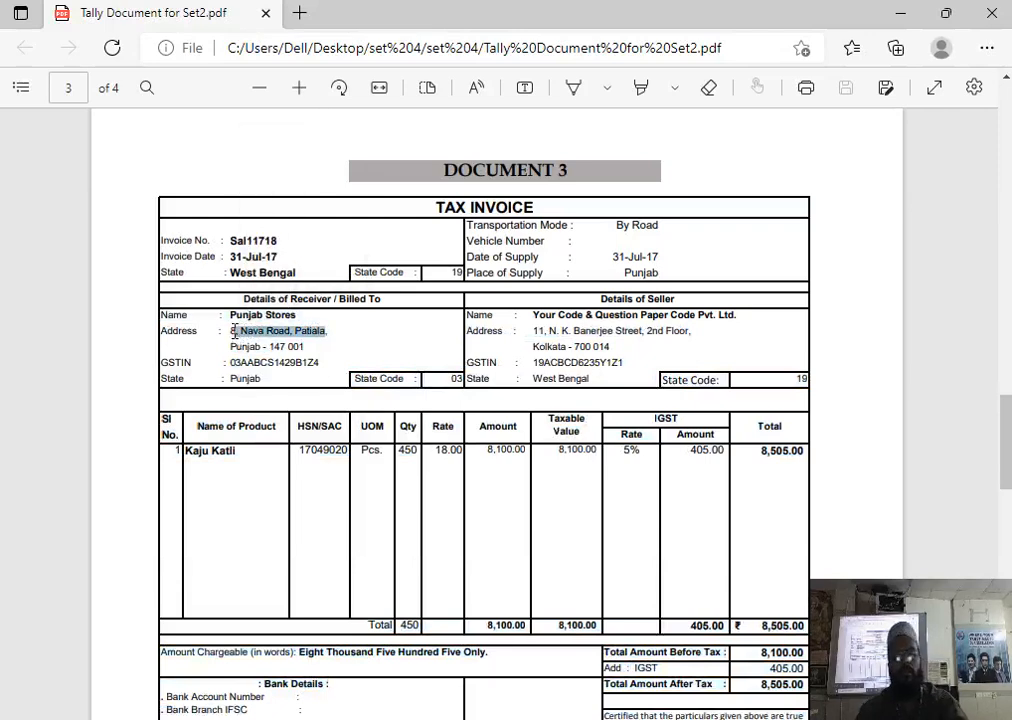
key(ctrl+c)
key(alt+Tab)
key(ctrl+alt+v)
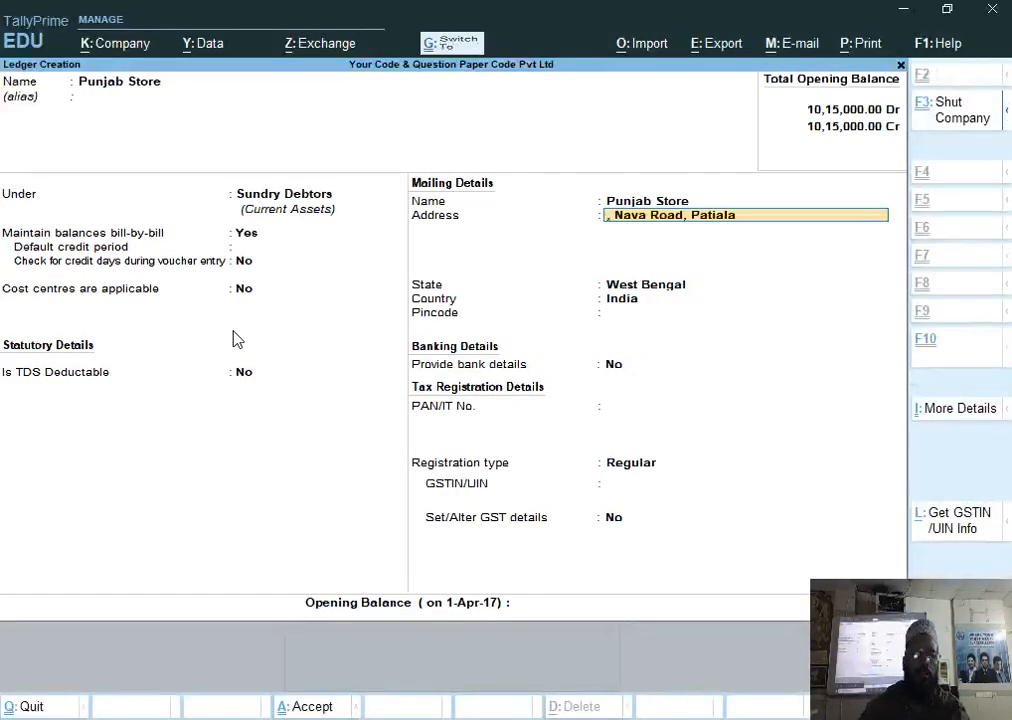
key(Return)
key(Return)
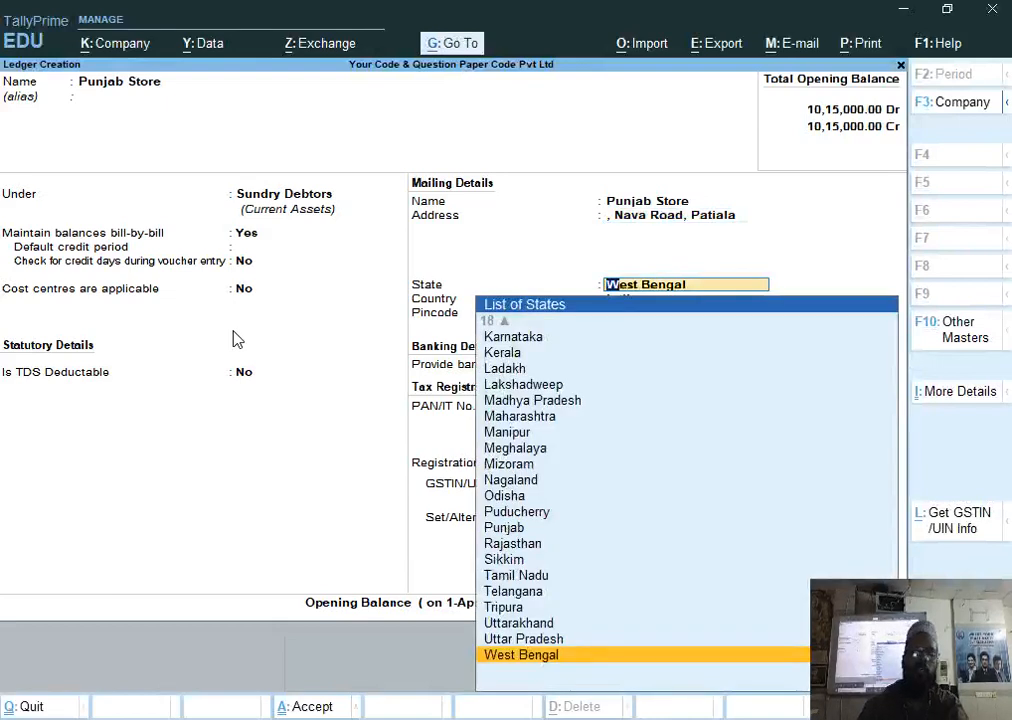
Set the Punjab Store ledger's state to Punjab and skip the remaining mailing and banking fields to reach the PAN.
text(Pu)
key(Down)
key(Down)
key(Down)
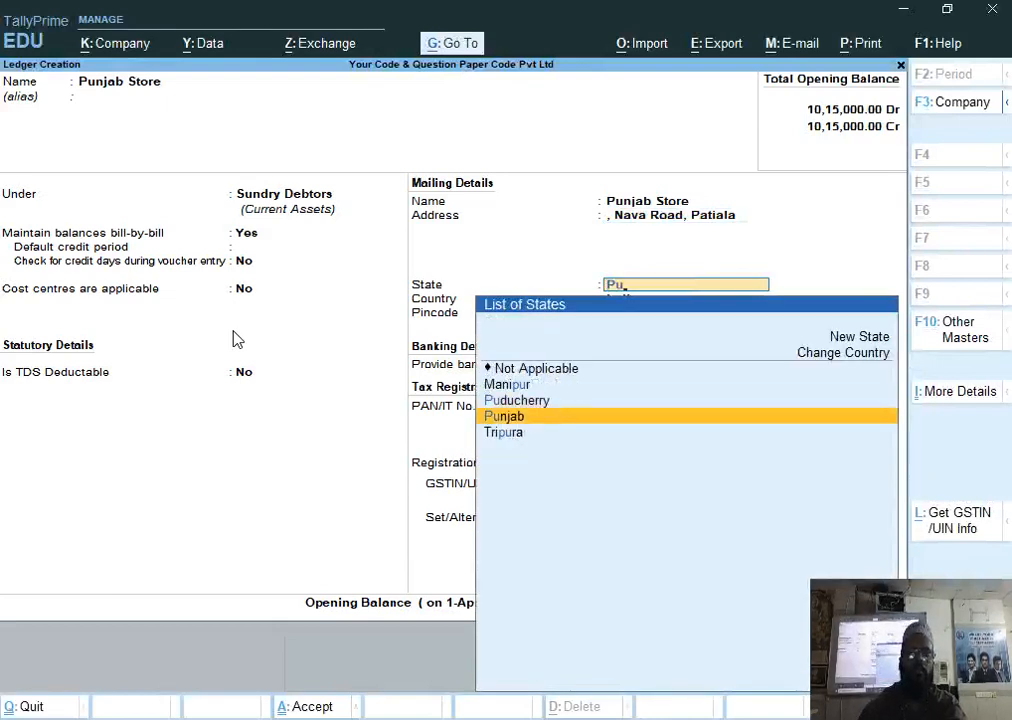
key(Return)
key(Return)
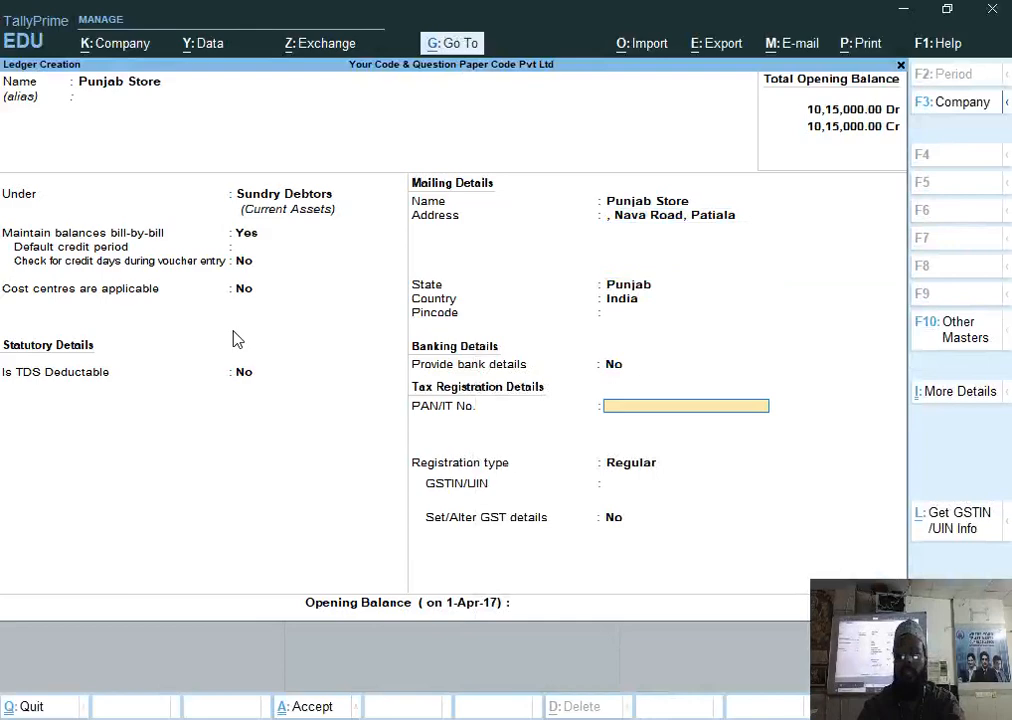
Copy the PAN part of the receiver's GSTIN from the DOCUMENT 3 invoice into the ledger's PAN/IT number, keeping the Regular registration type.
key(alt+Tab)
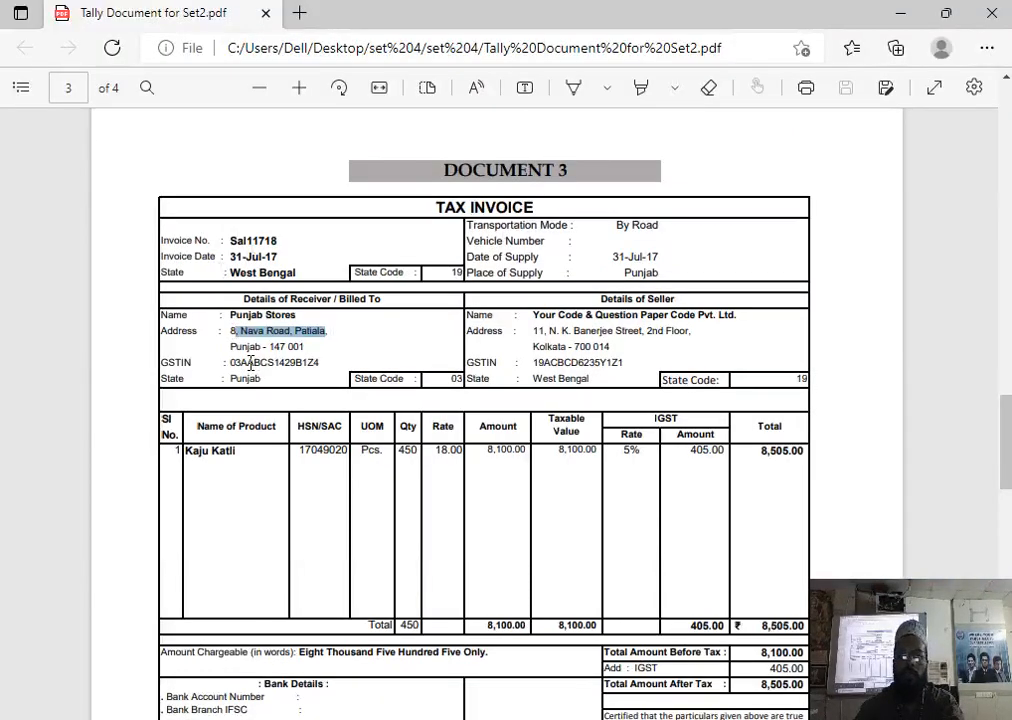
drag(241, 362, 303, 363)
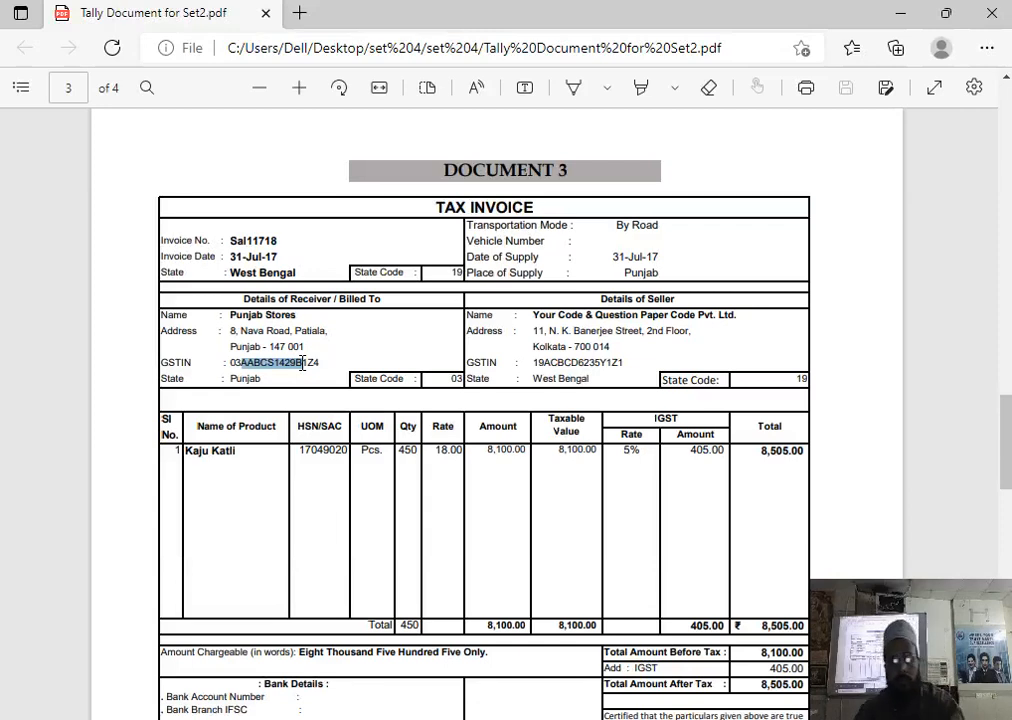
key(alt+Tab)
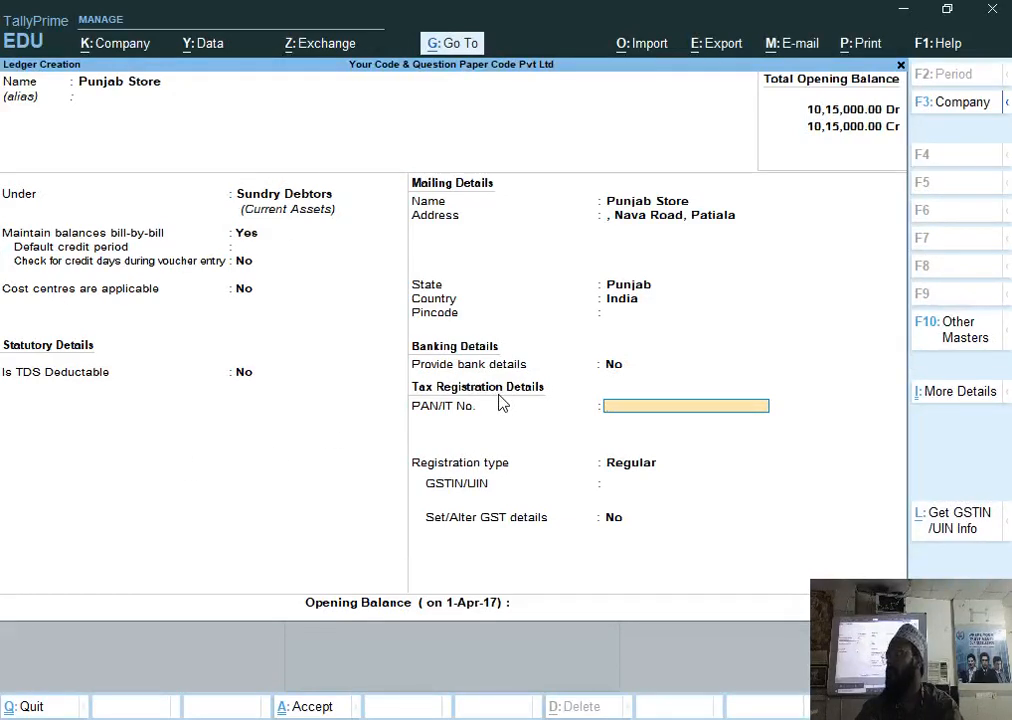
key(ctrl+alt+v)
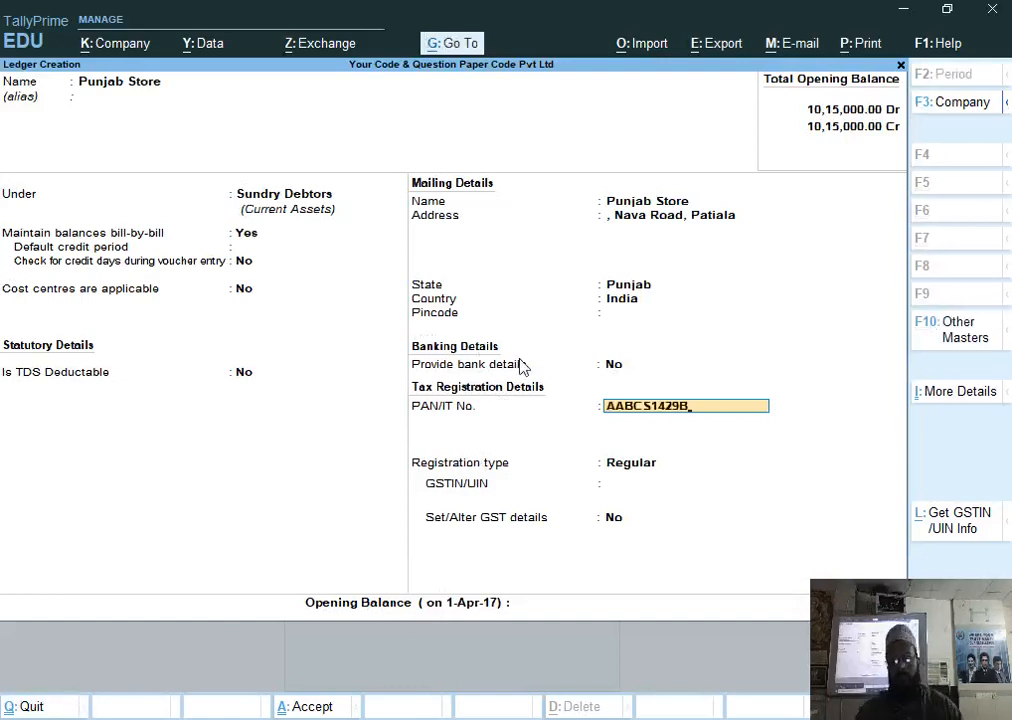
key(Return)
key(Return)
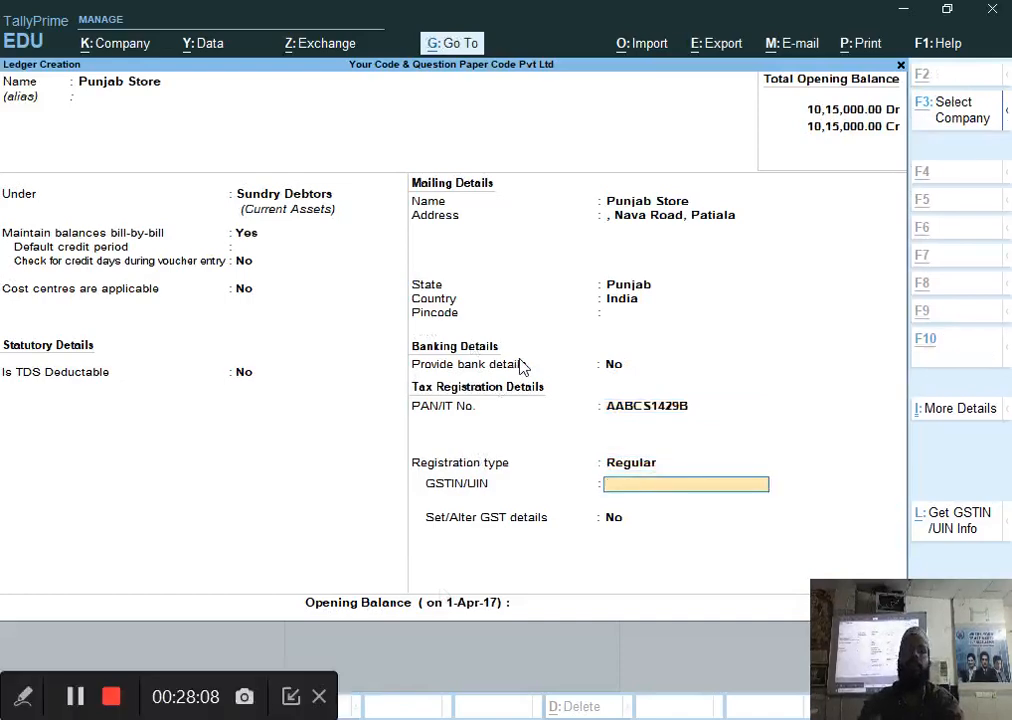
Copy the receiver's full GSTIN from the DOCUMENT 3 invoice into the ledger's GSTIN/UIN and save the Punjab Store ledger.
key(alt+Tab)
double_click(572, 362)
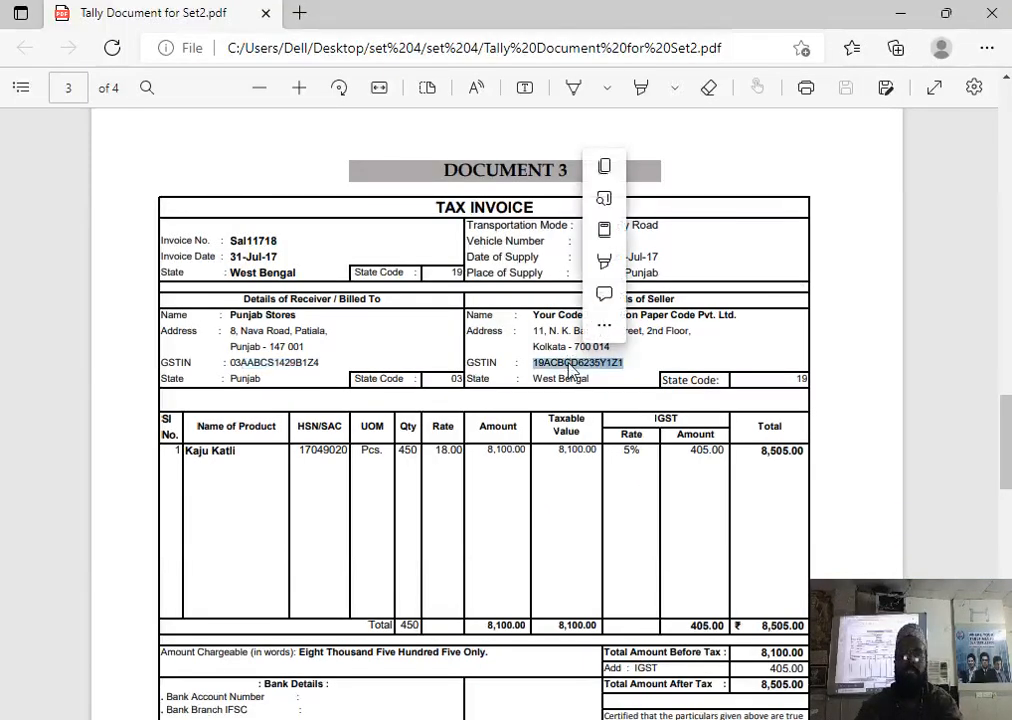
double_click(251, 363)
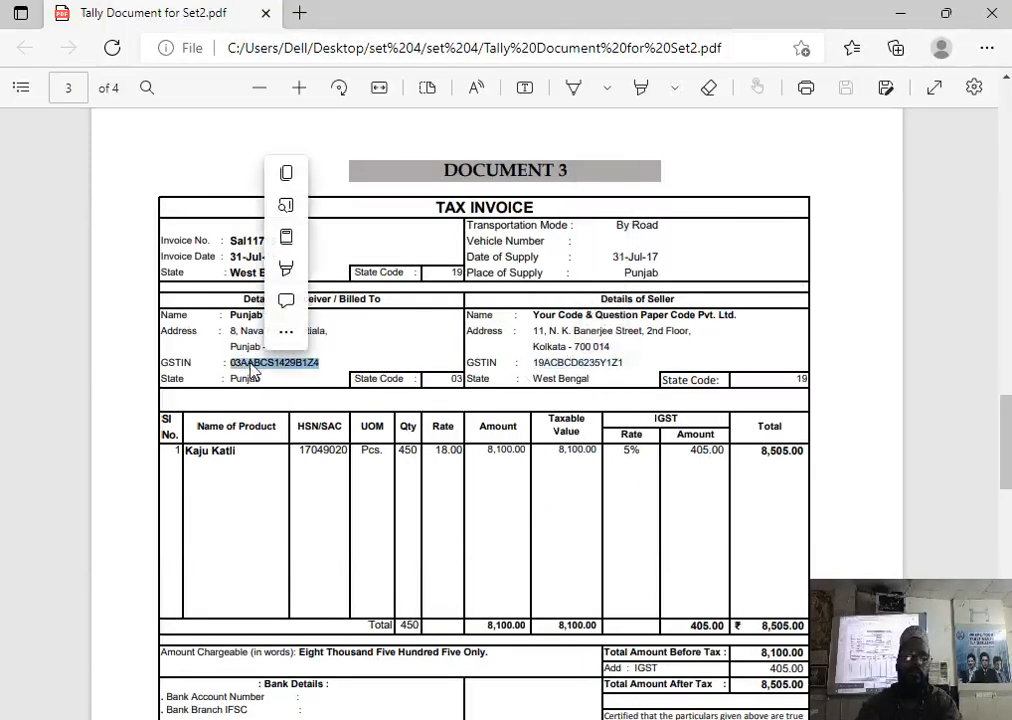
key(ctrl+c)
key(alt+Tab)
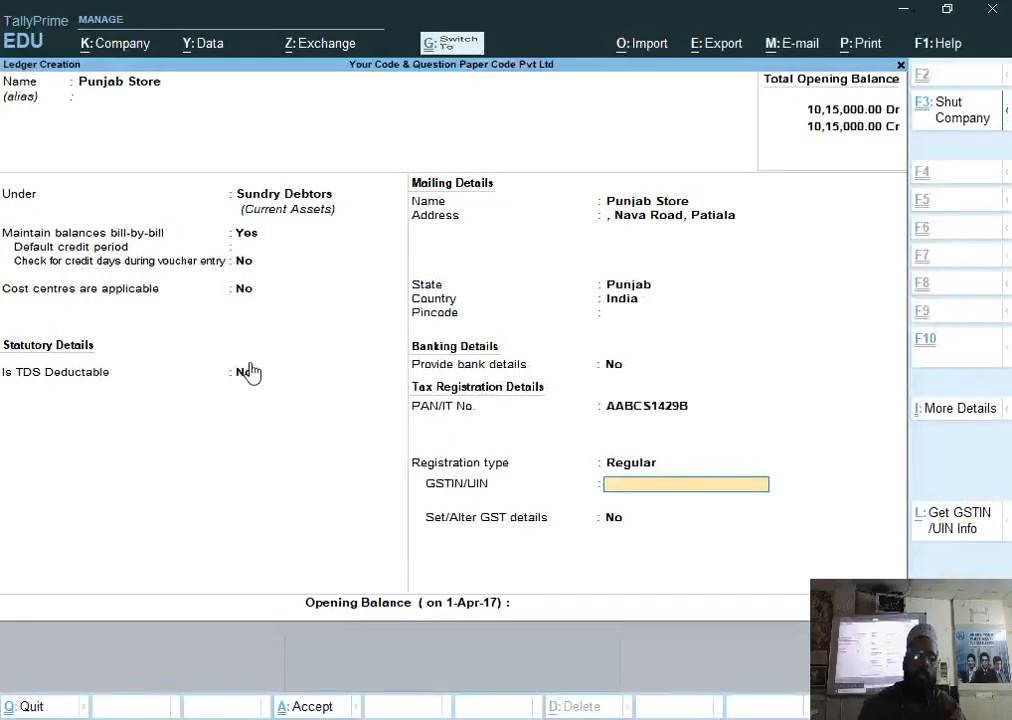
key(ctrl+alt+v)
key(Return)
key(Return)
key(Return)
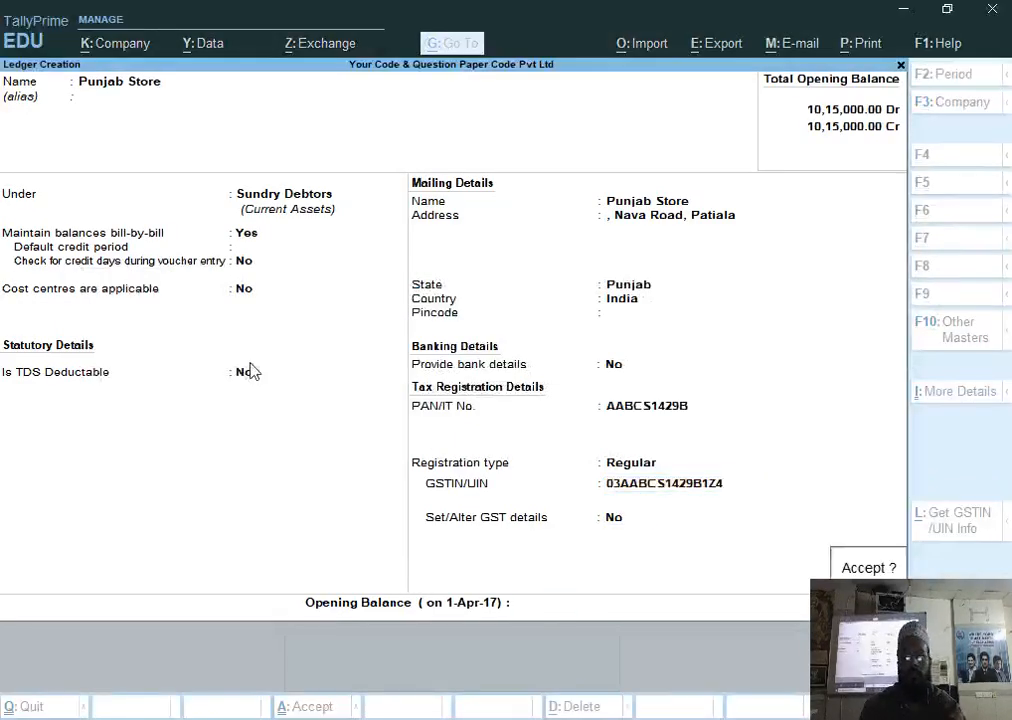
key(Return)
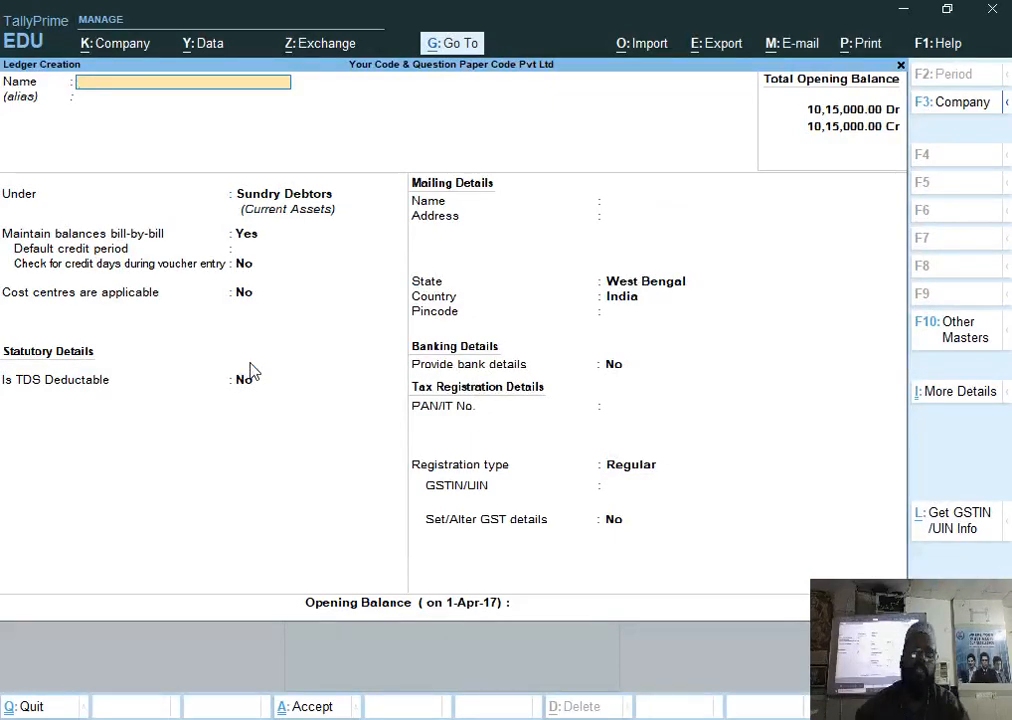
Leave ledger creation and open the Punjab Store ledger for alteration from the list of masters.
key(Escape)
key(Return)
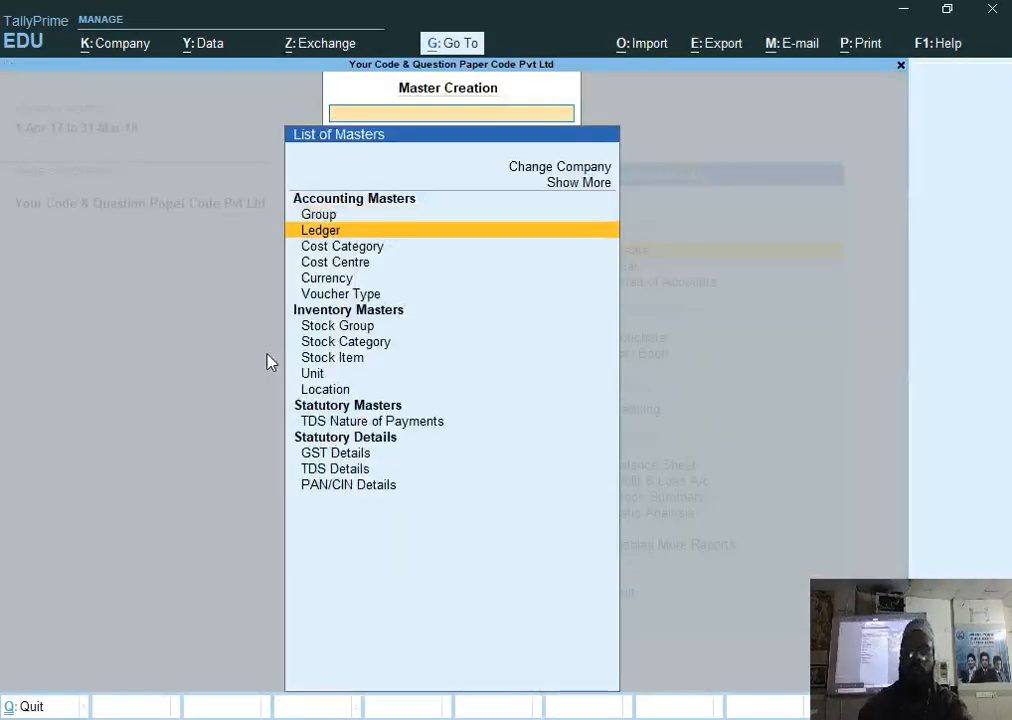
key(Down)
key(Escape)
key(Down)
key(Return)
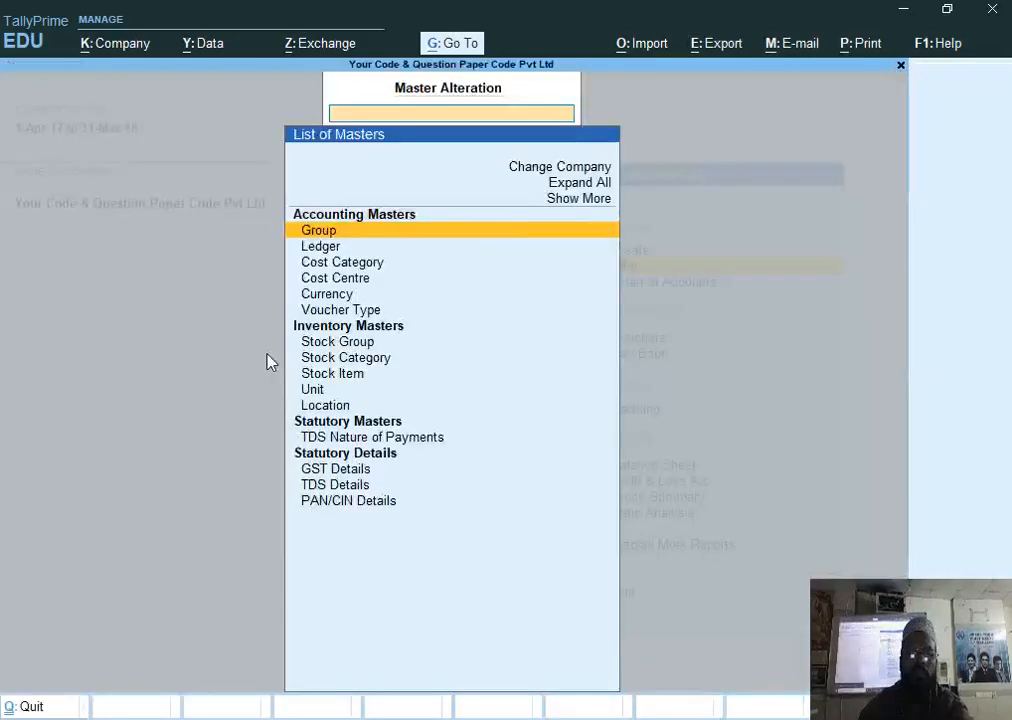
key(Down)
key(Return)
text(P)
key(Down)
key(Down)
key(Down)
key(Down)
key(Down)
key(Return)
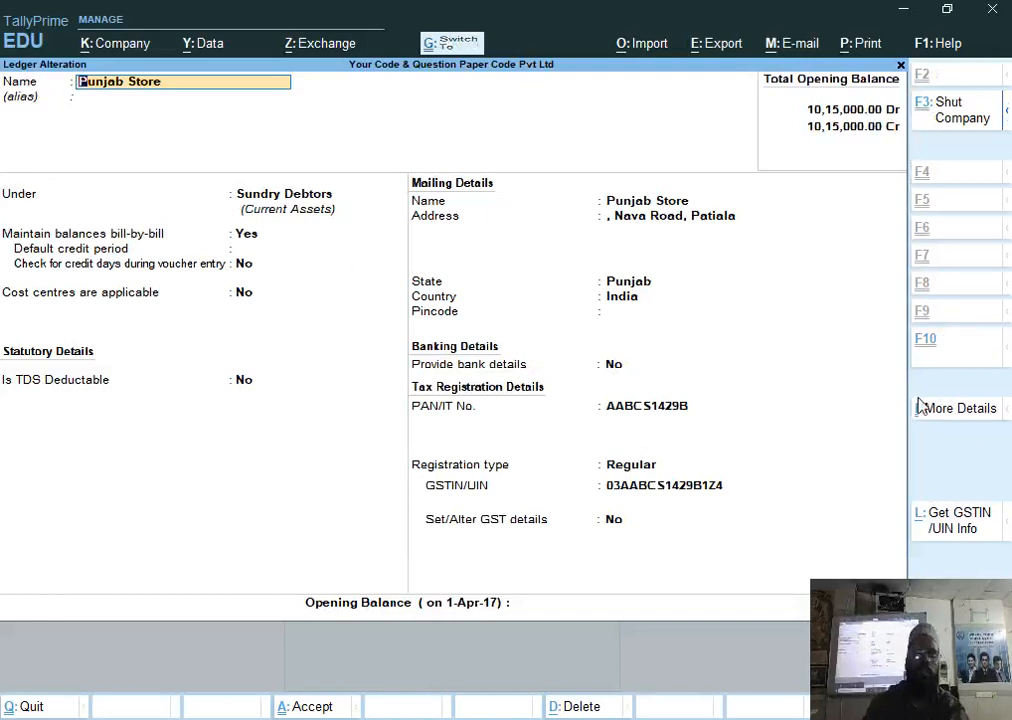
Add a credit limit of 10000 to the Punjab Store ledger, without letting post-dated transactions override it.
key(ctrl+i)
key(Down)
key(Down)
key(Down)
key(Down)
key(Down)
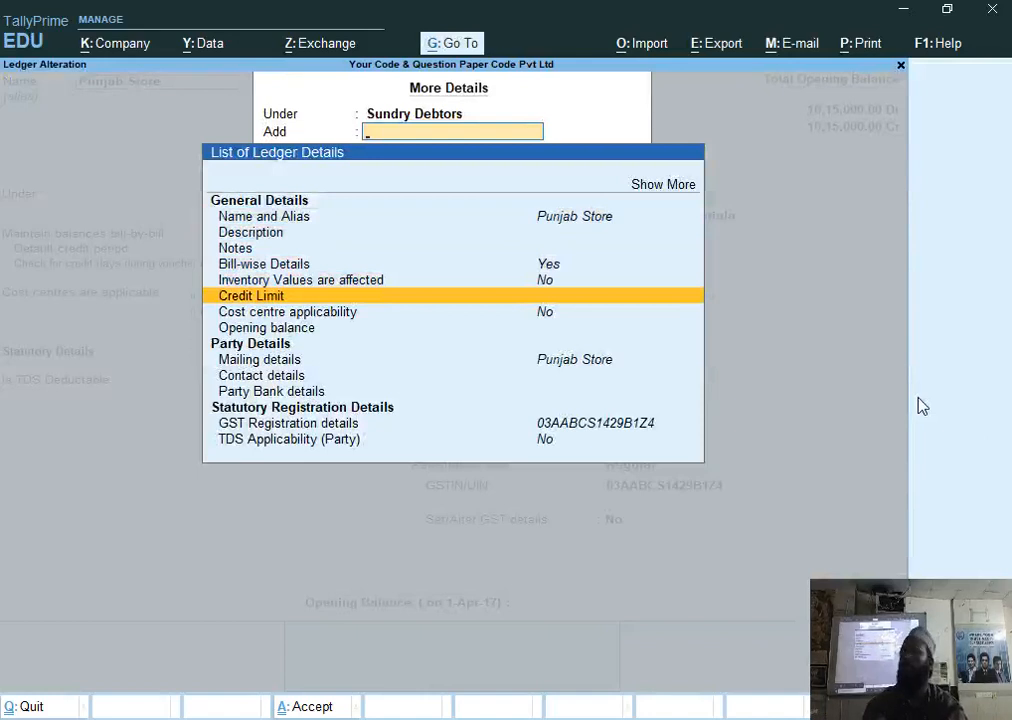
key(Return)
text(10000)
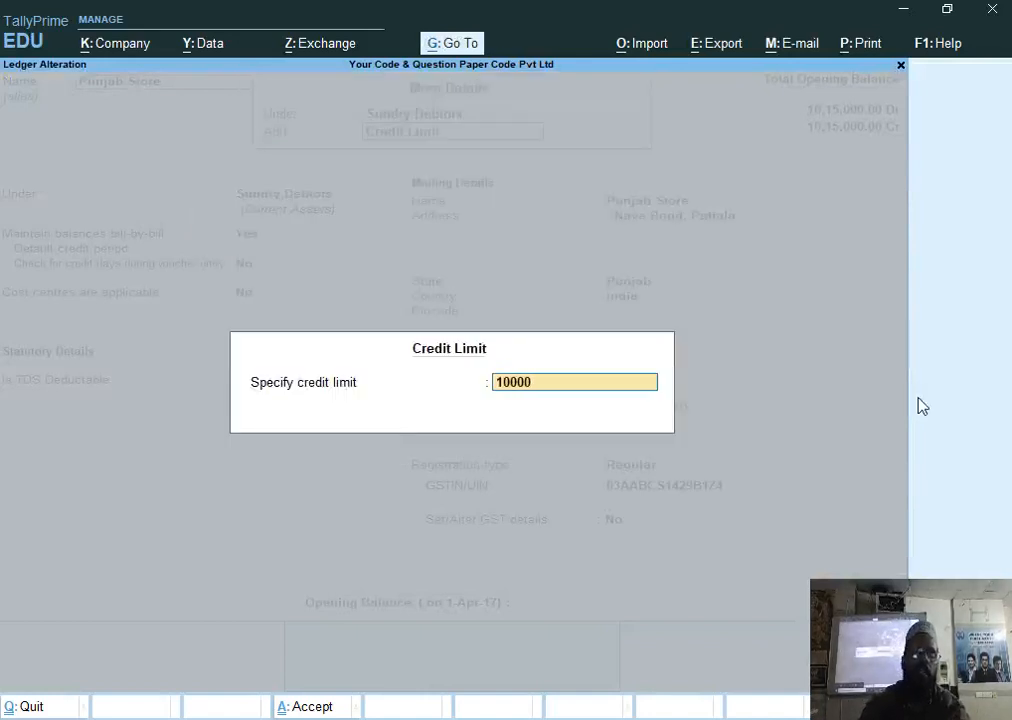
key(Return)
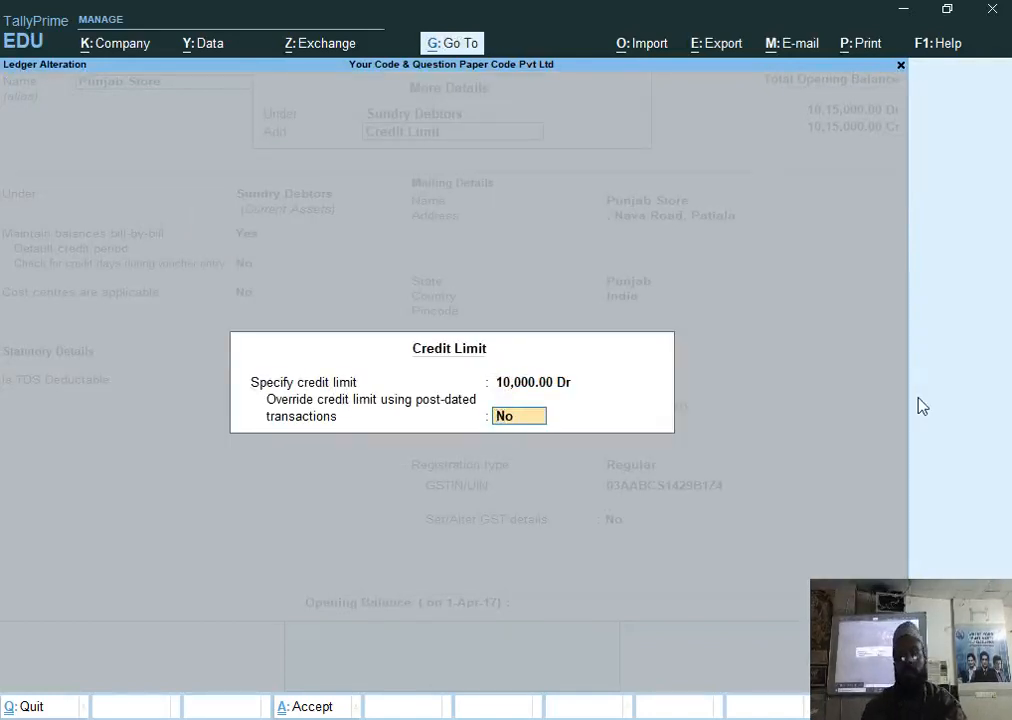
key(Return)
Set the Punjab Store ledger's default credit period to 15, save the ledger, and return to the Gateway of Tally.
key(Return)
key(Return)
key(Return)
key(Return)
text(15)
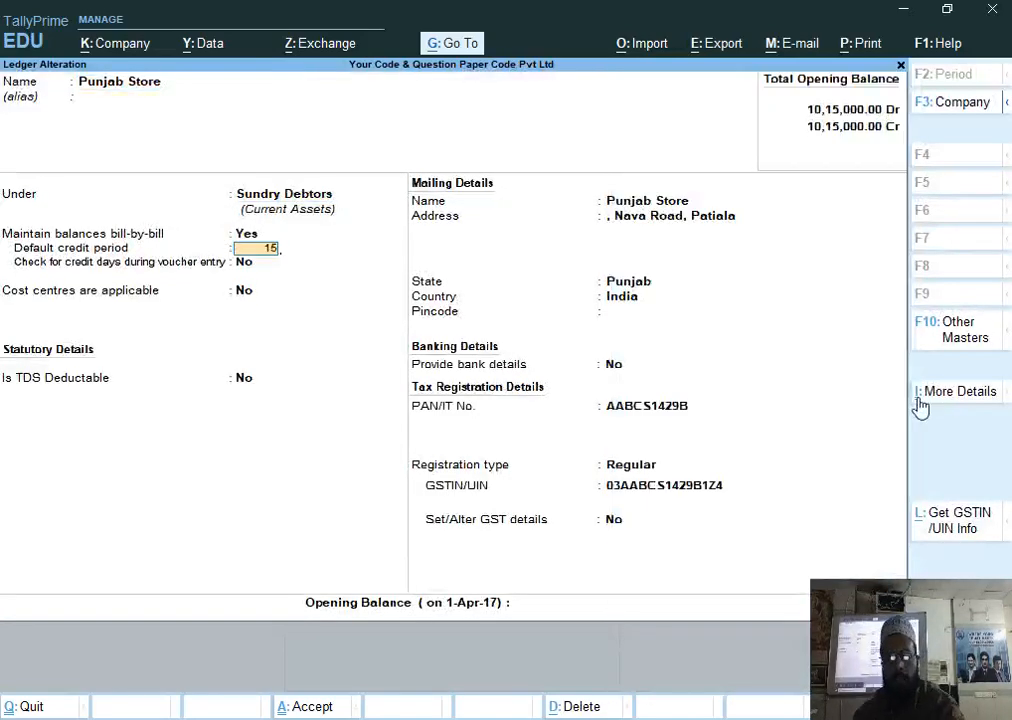
key(Return)
key(ctrl+a)
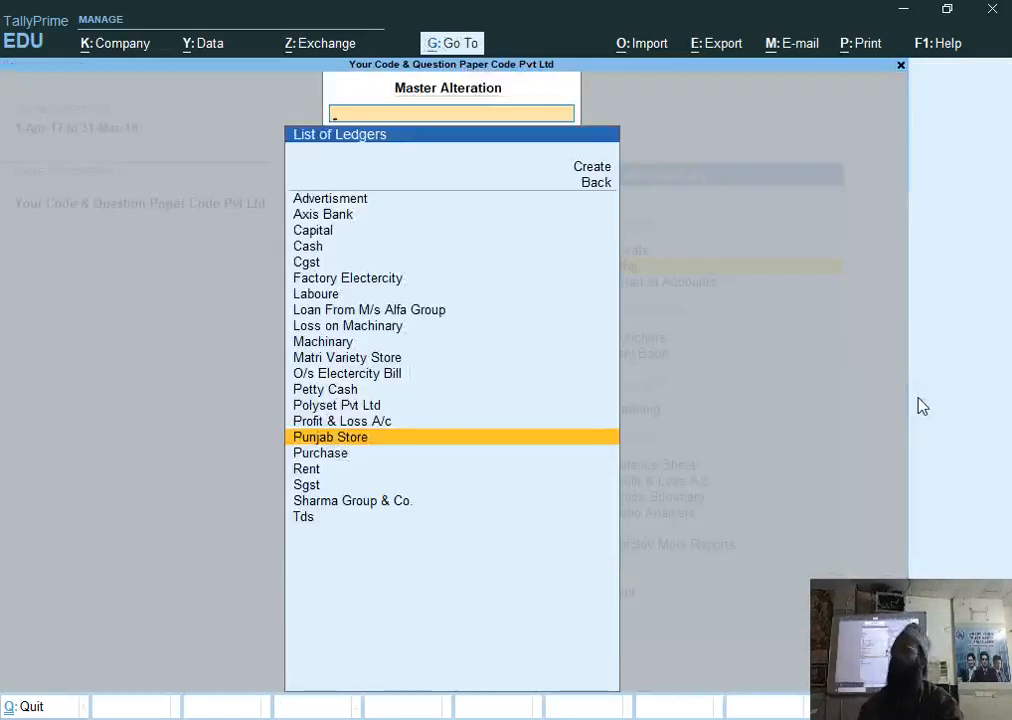
key(Escape)
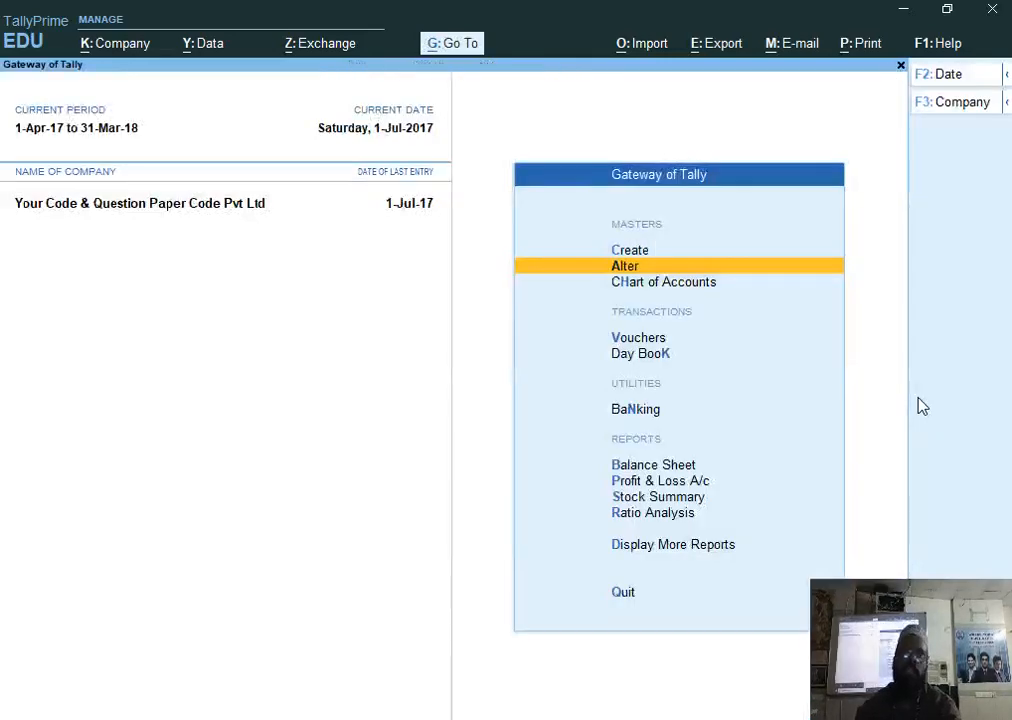
Start a Sales voucher and set its date to 31-7 as given on the DOCUMENT 3 invoice.
key(Down)
key(Down)
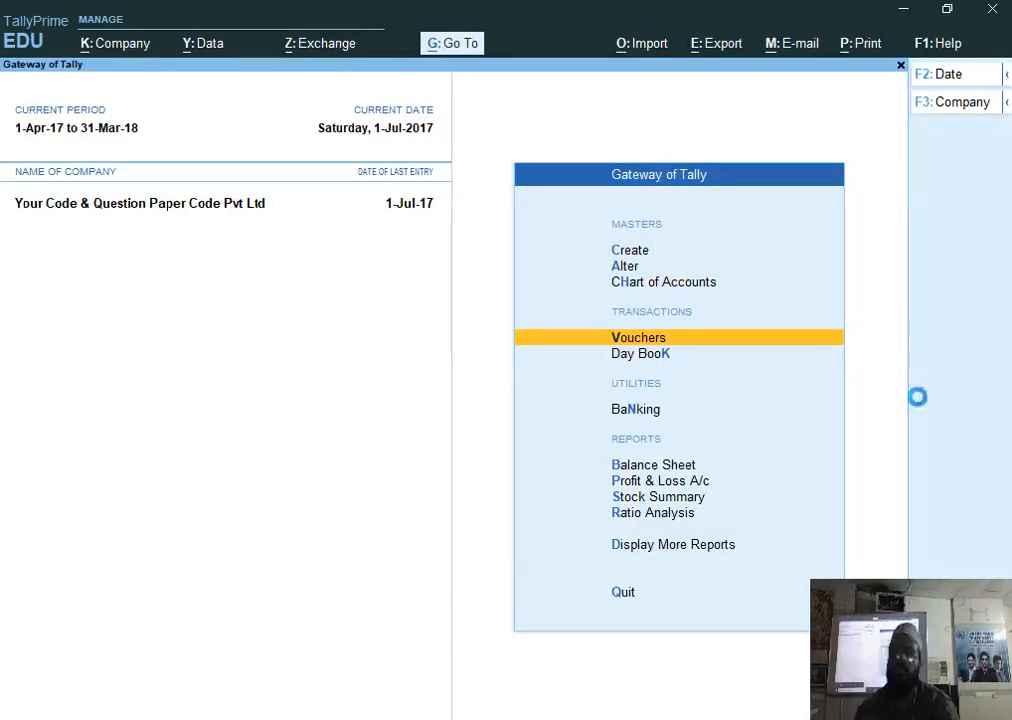
key(Return)
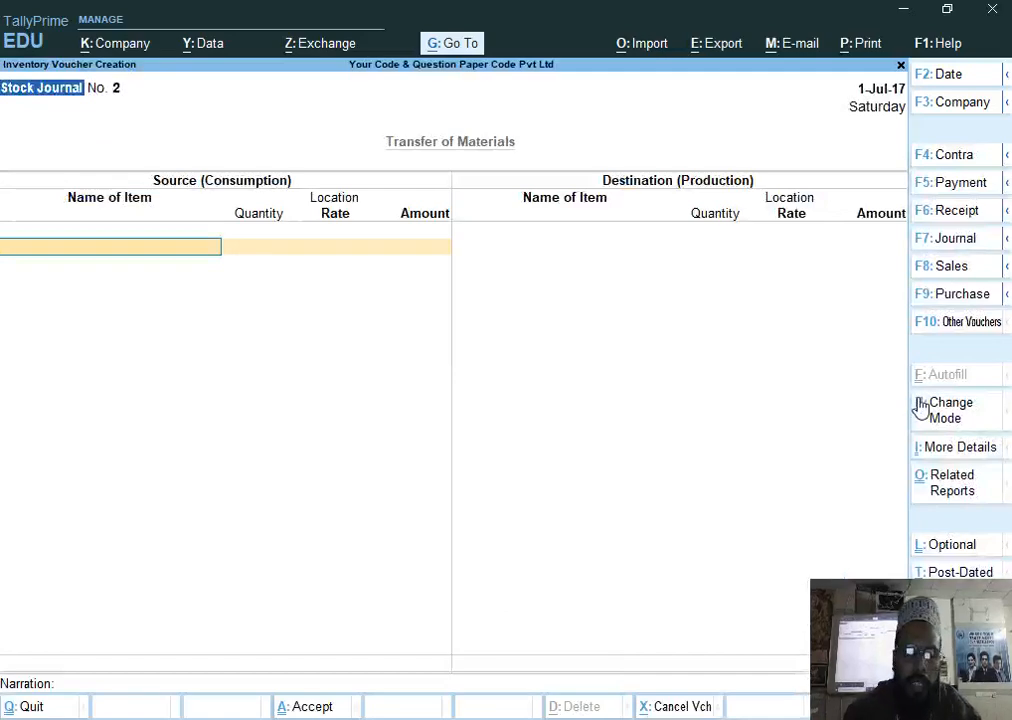
key(F8)
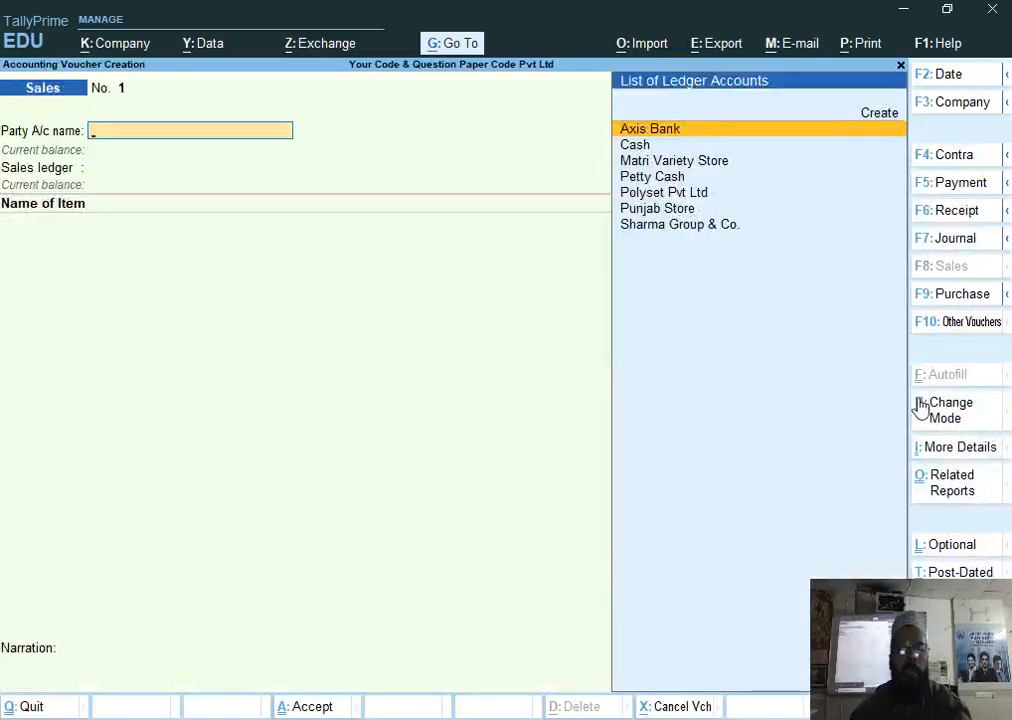
key(F2)
key(alt+Tab)
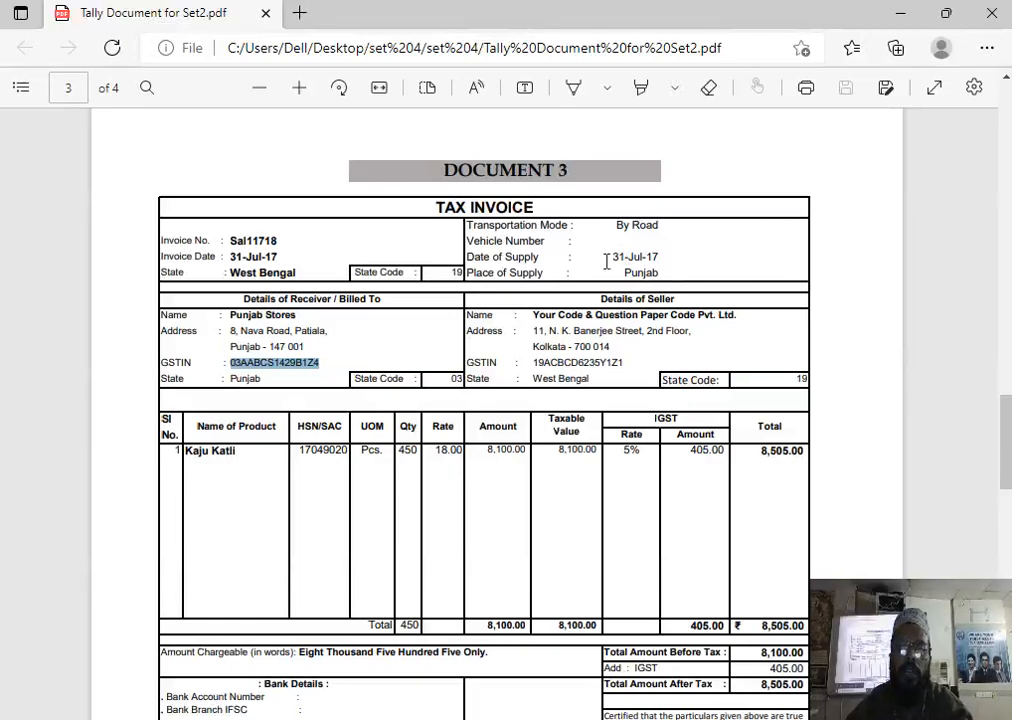
key(alt+Tab)
text(31-7)
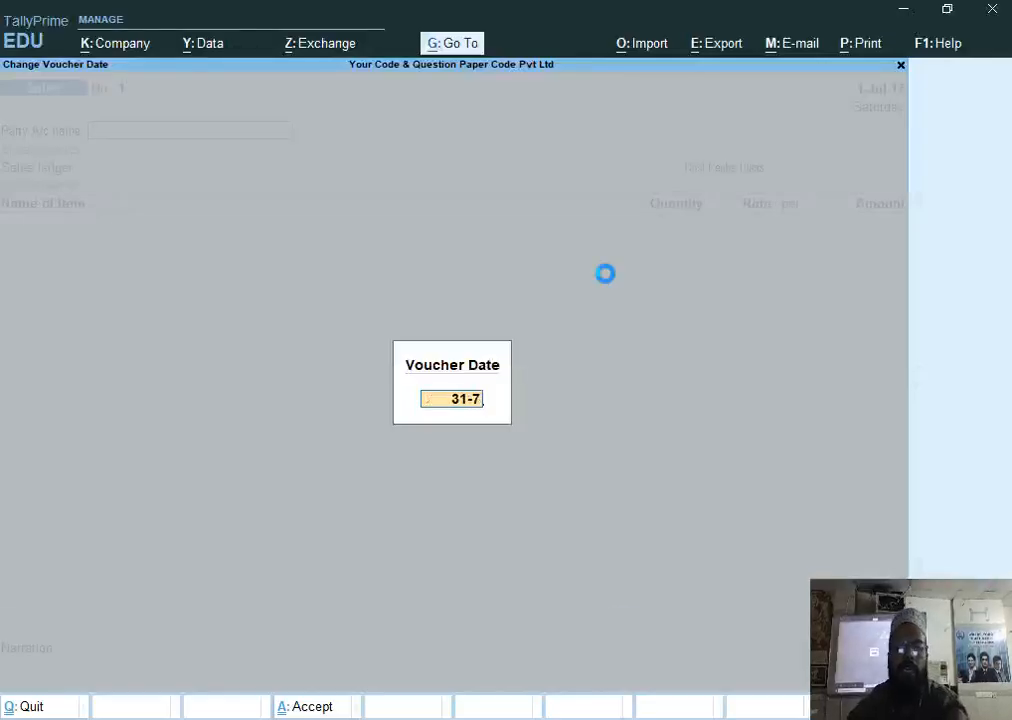
key(Return)
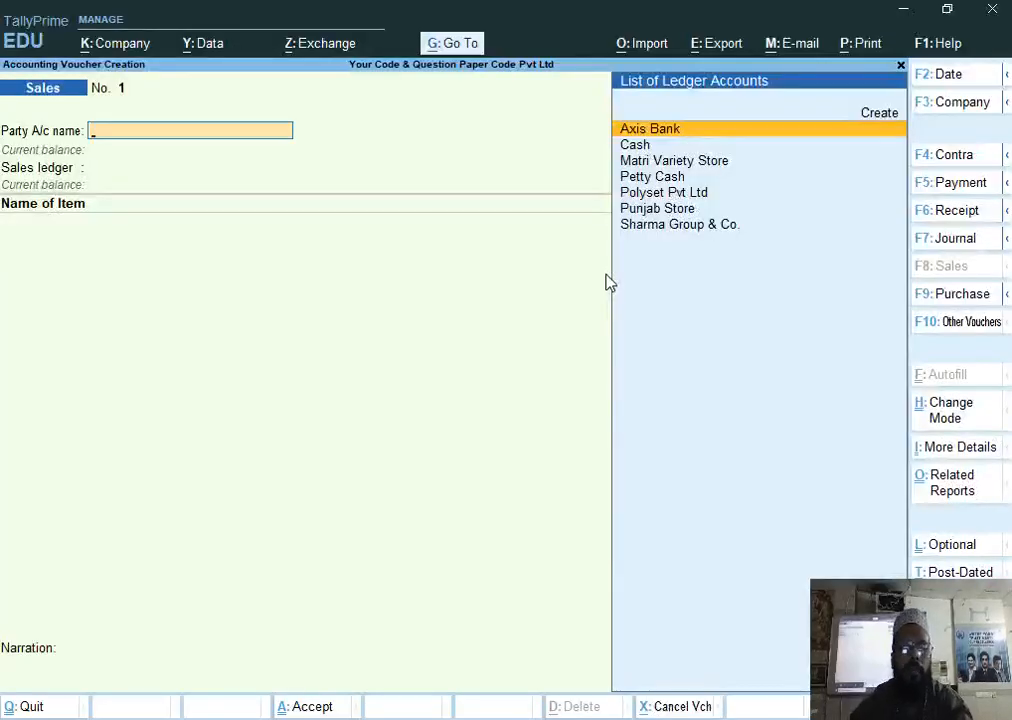
Choose Punjab Store as the Sales voucher's party and accept its default dispatch and party details.
text(Pu)
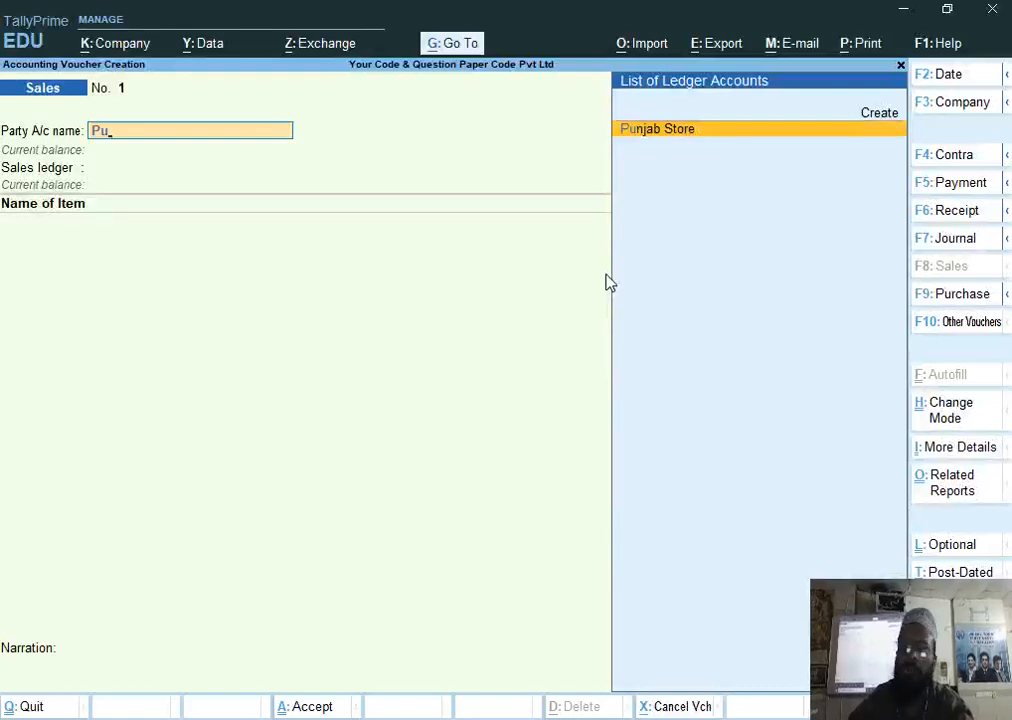
key(Return)
key(ctrl+a)
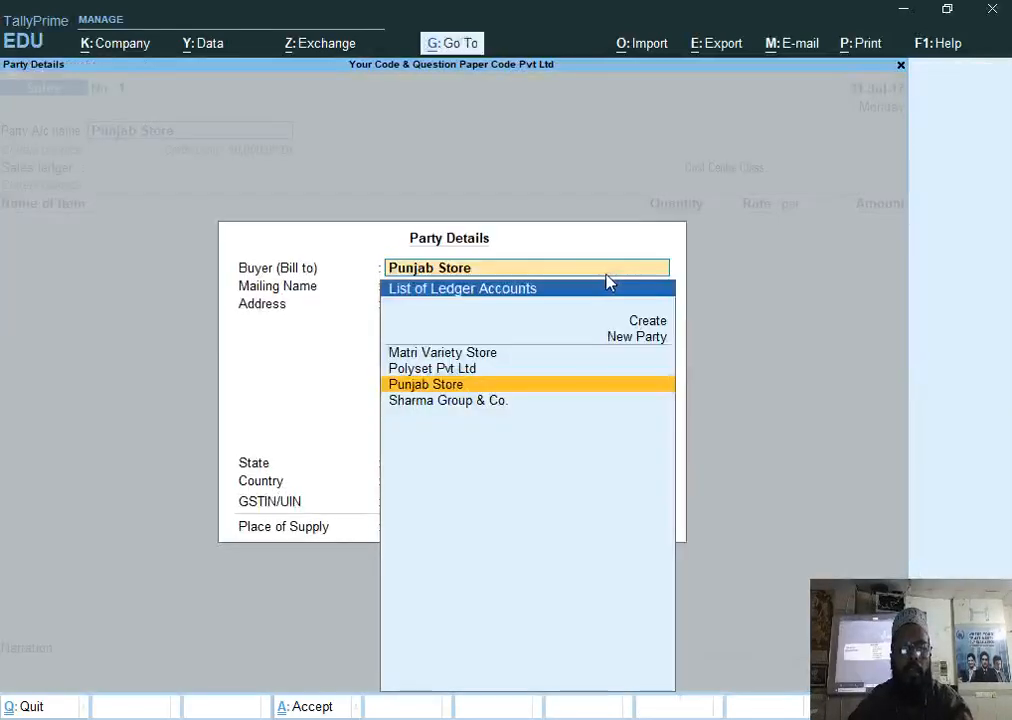
key(ctrl+a)
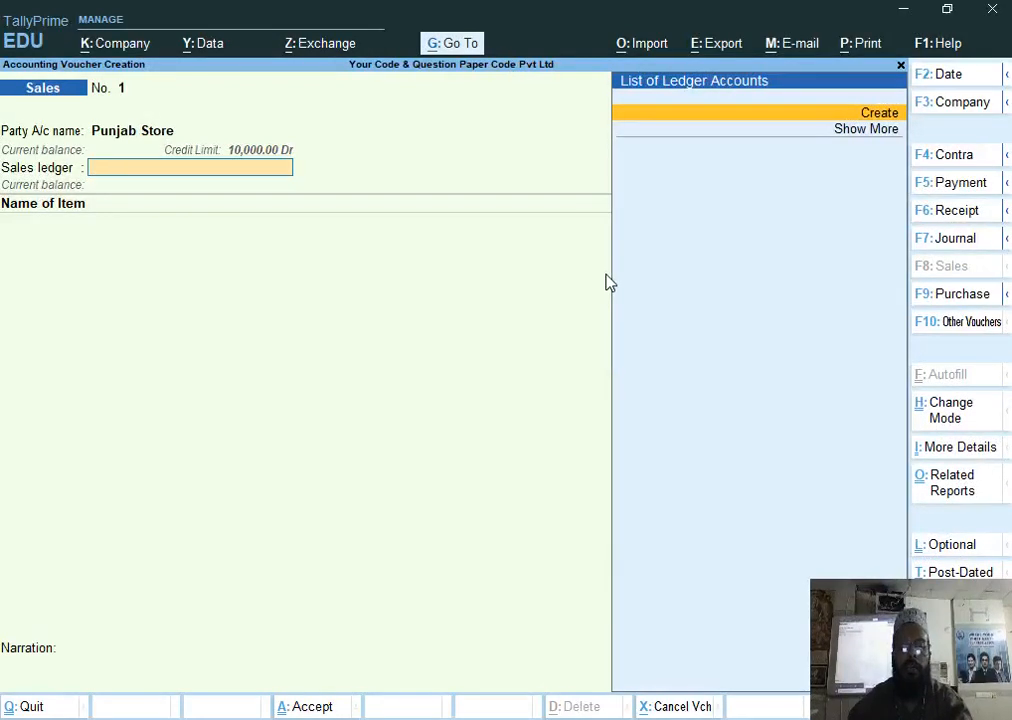
Create a ledger named Sales from the voucher's sales ledger field and find the Sales Accounts group for it.
key(alt+c)
text(Sales)
key(Return)
key(Return)
text(S)
key(Down)
key(Up)
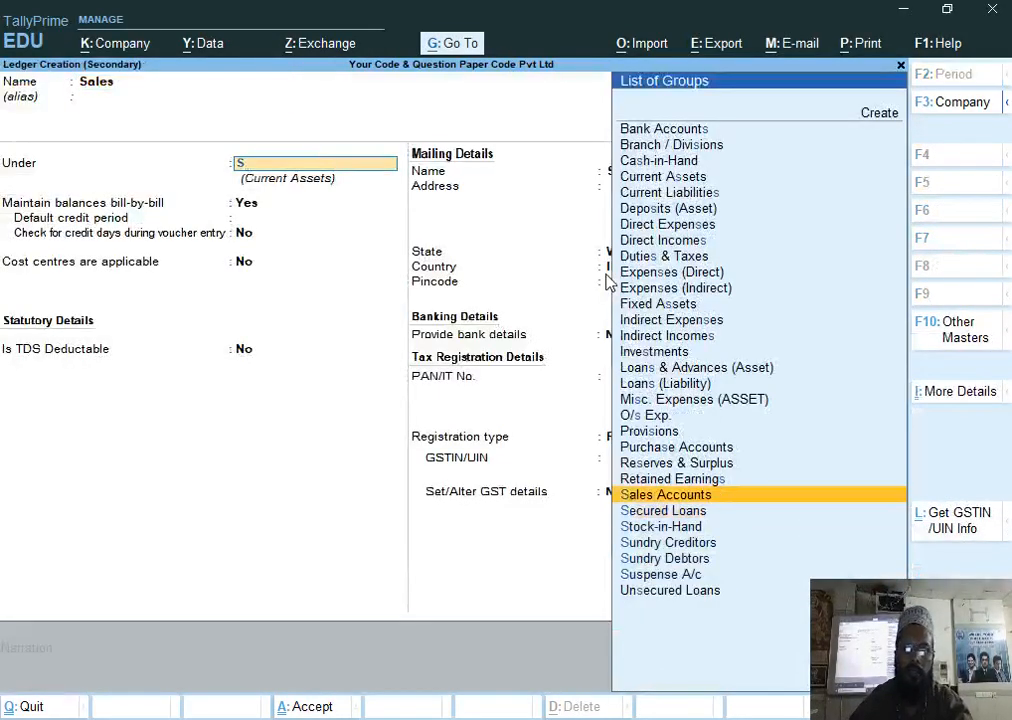
Put the Sales ledger under Sales Accounts with GST Not Applicable, save it into the voucher, and switch to the DOCUMENT 3 invoice.
key(Return)
text(N)
key(Return)
key(Down)
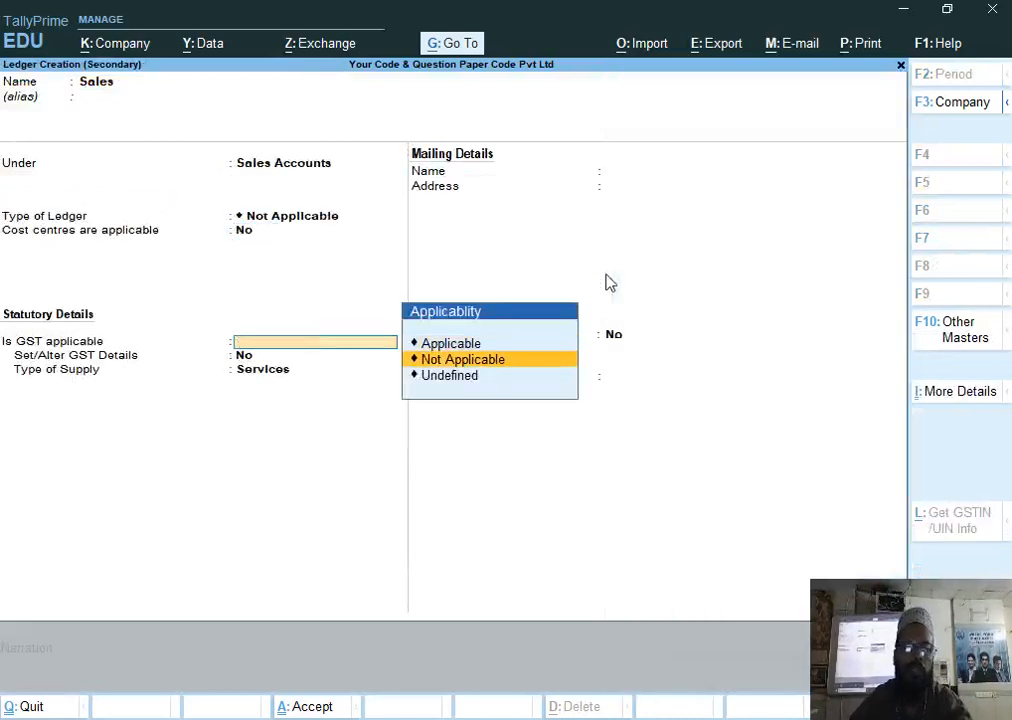
key(Return)
key(Return)
key(Return)
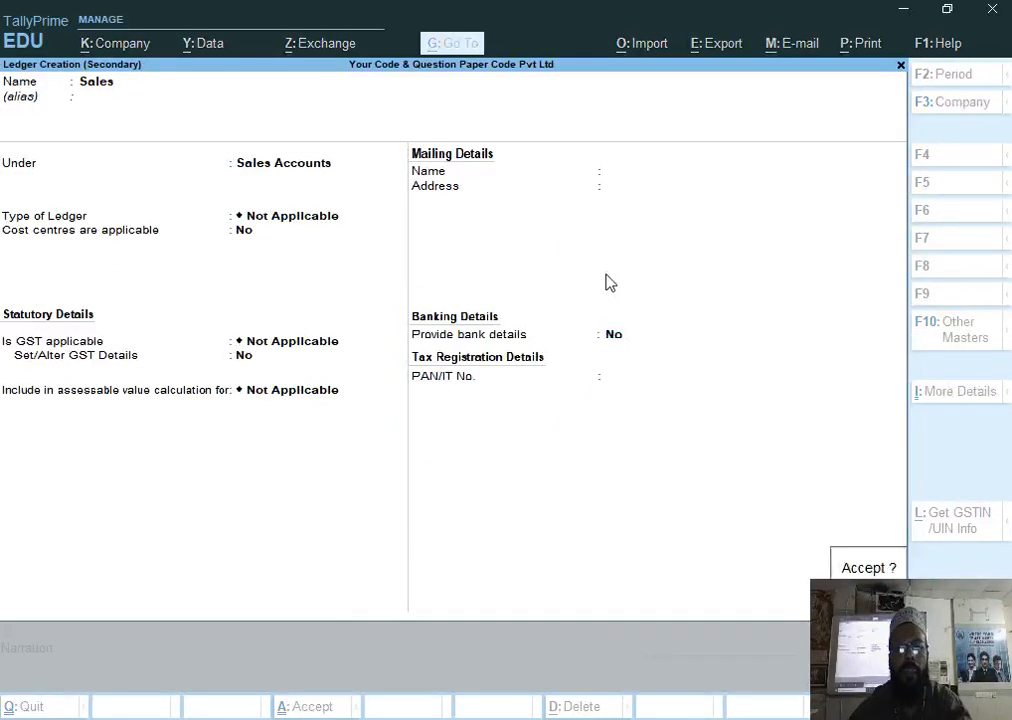
key(Return)
key(Return)
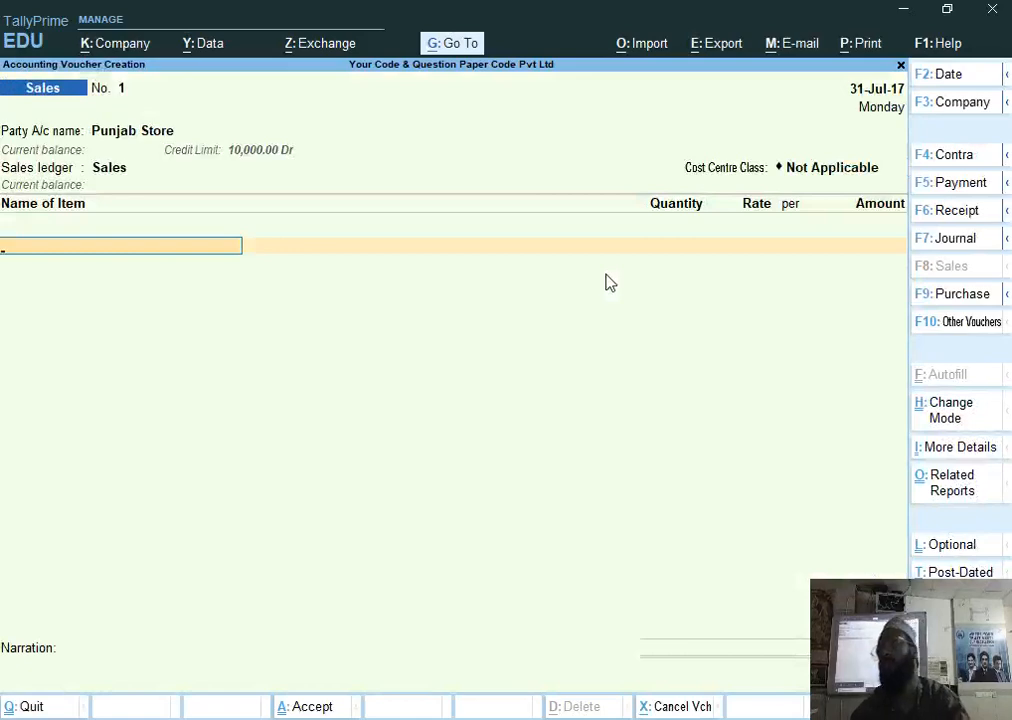
key(alt+Tab)
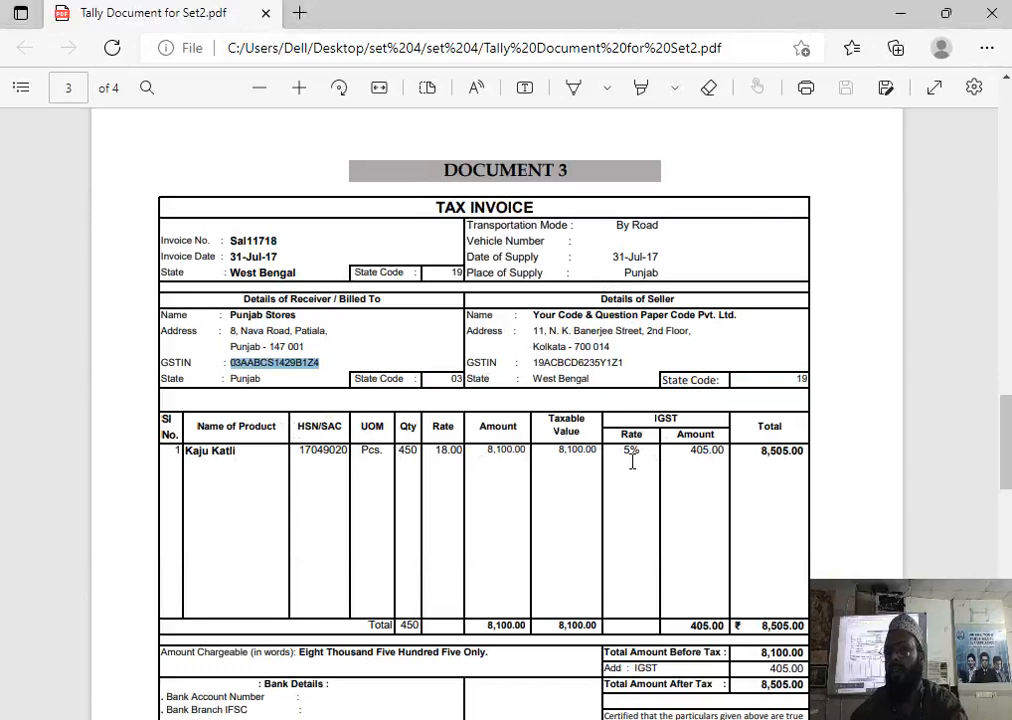
Switch to TallyPrime, choose Kaju Katli as the Sales voucher's item, and open its stock item master for alteration.
key(alt+Tab)
text(K)
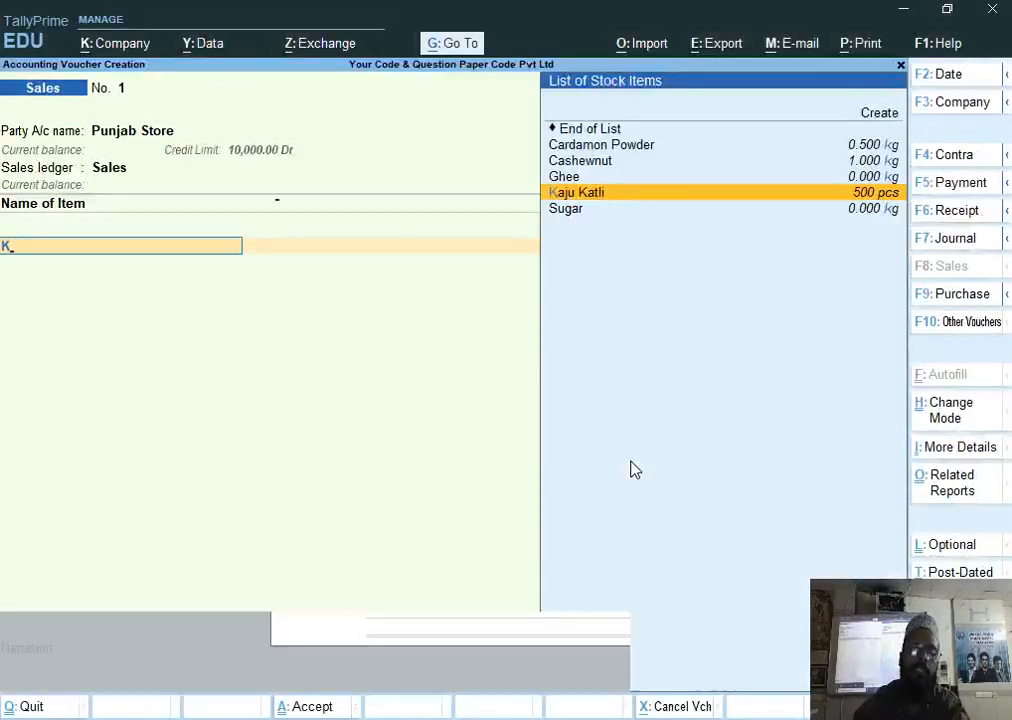
key(Return)
key(Escape)
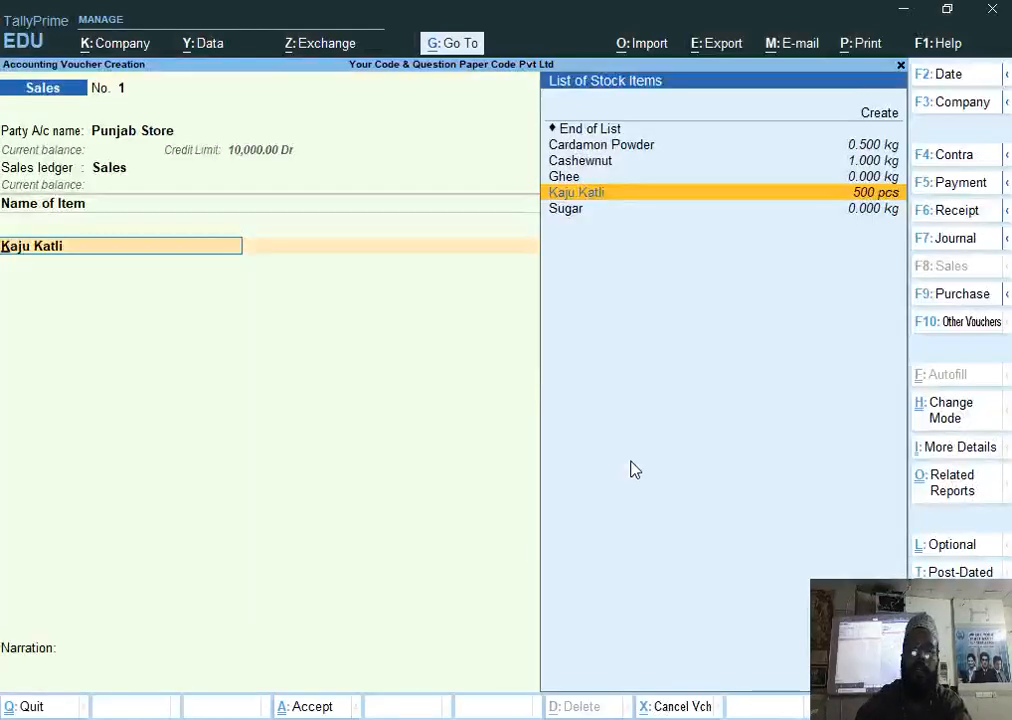
key(ctrl+Return)
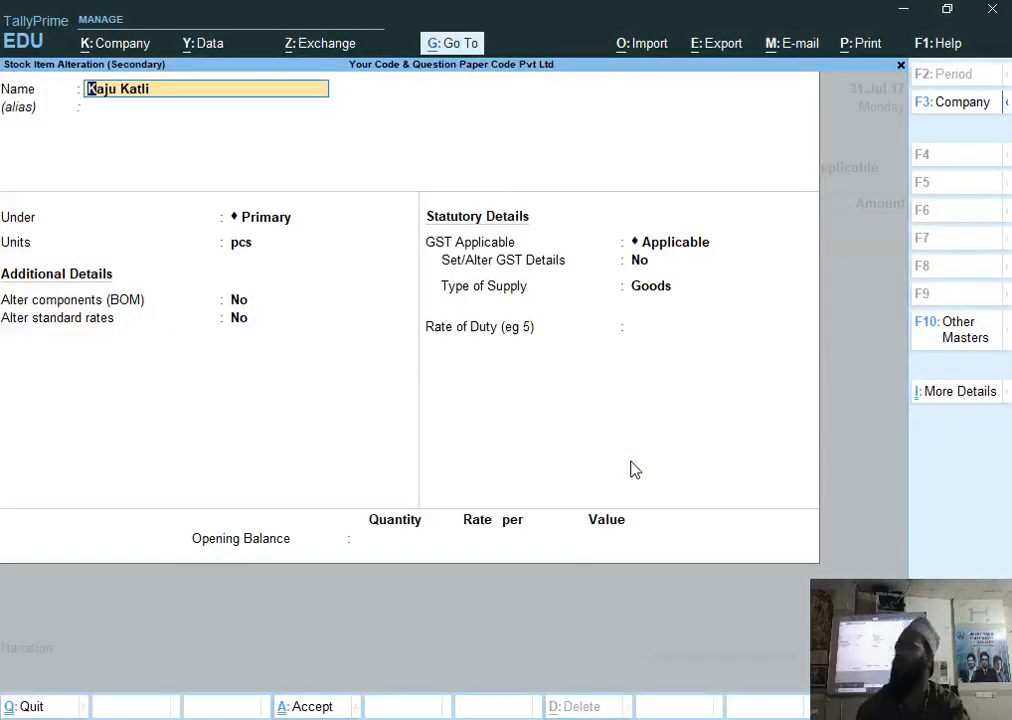
Set Set/Alter GST Details to Yes for Kaju Katli and enter Kaju Katli as the description, leaving HSN/SAC blank.
key(Return)
key(Return)
key(Return)
key(Return)
key(Return)
key(Return)
key(Return)
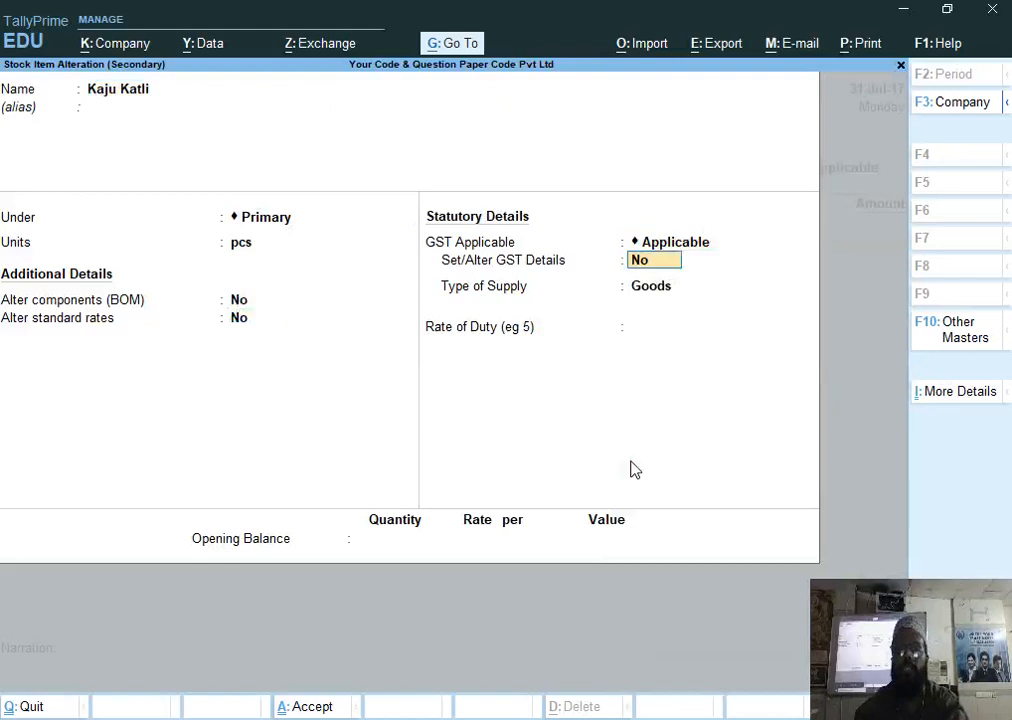
key(y)
key(Return)
text(Kaju Katli)
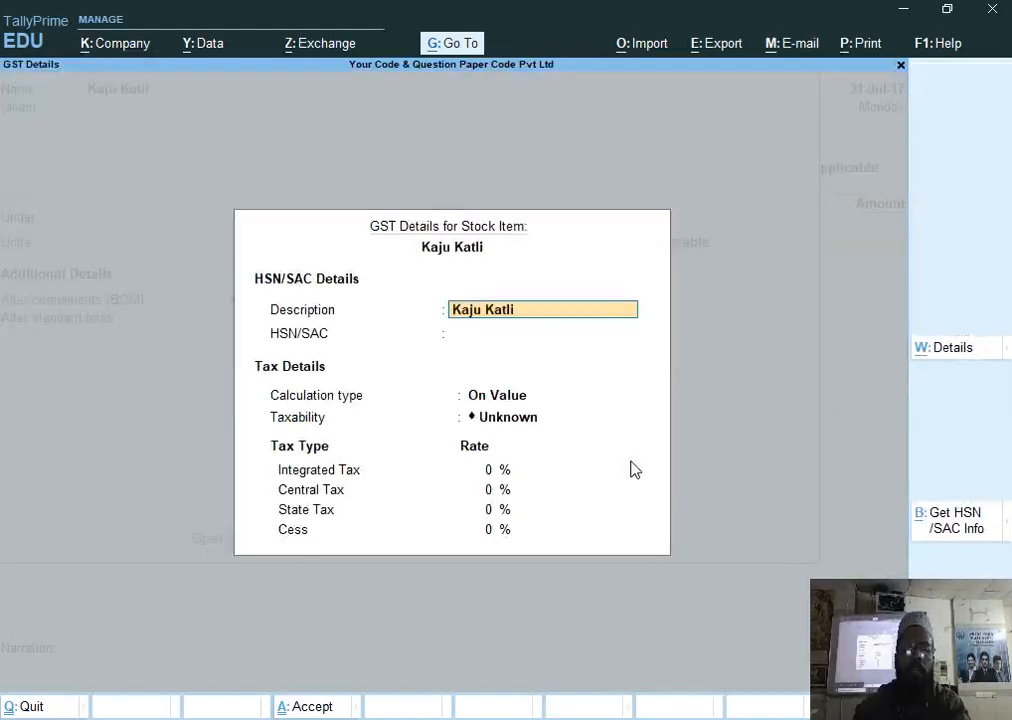
key(Return)
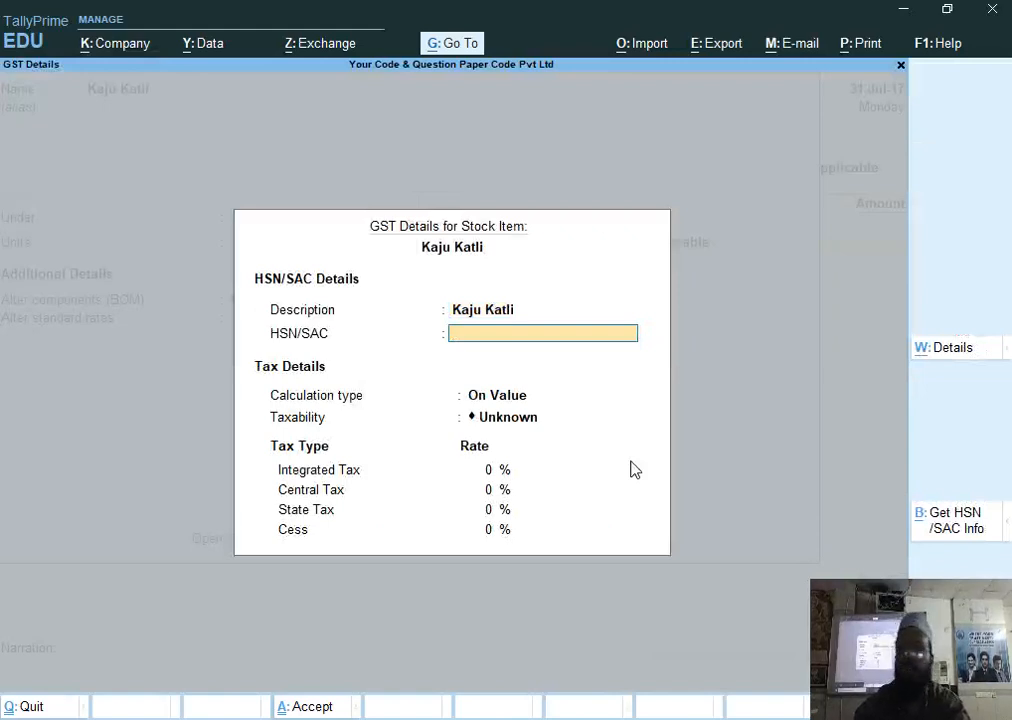
key(Return)
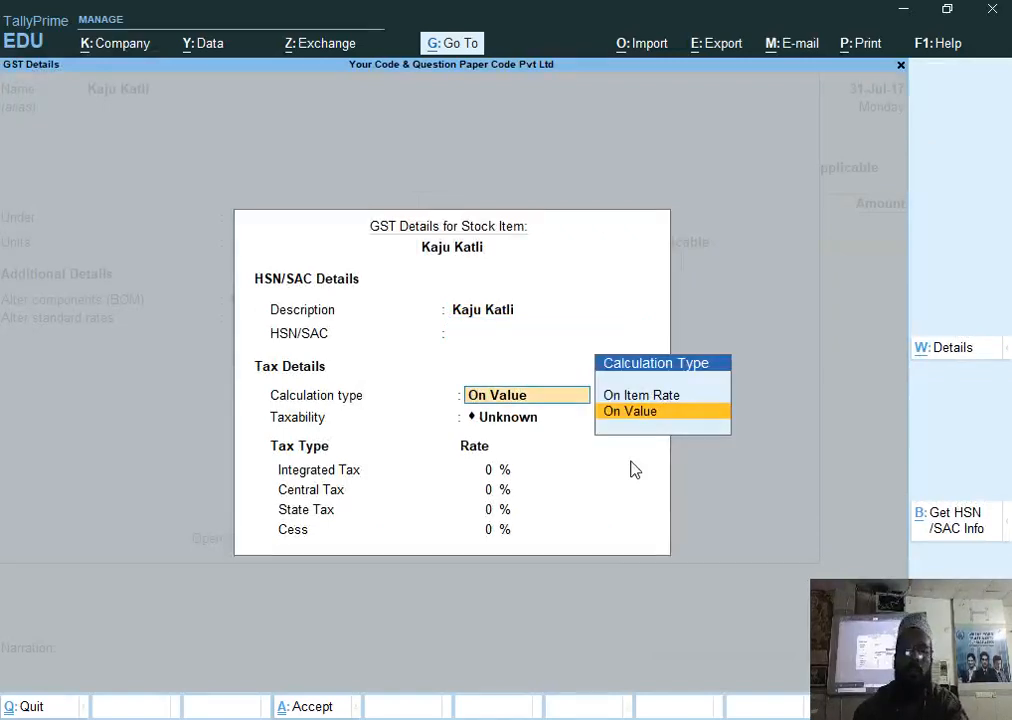
Make Kaju Katli Taxable on value with 5% Integrated Tax, keep its supply type as Goods, and save it back into the voucher.
key(Return)
key(Down)
key(Down)
key(Down)
key(Return)
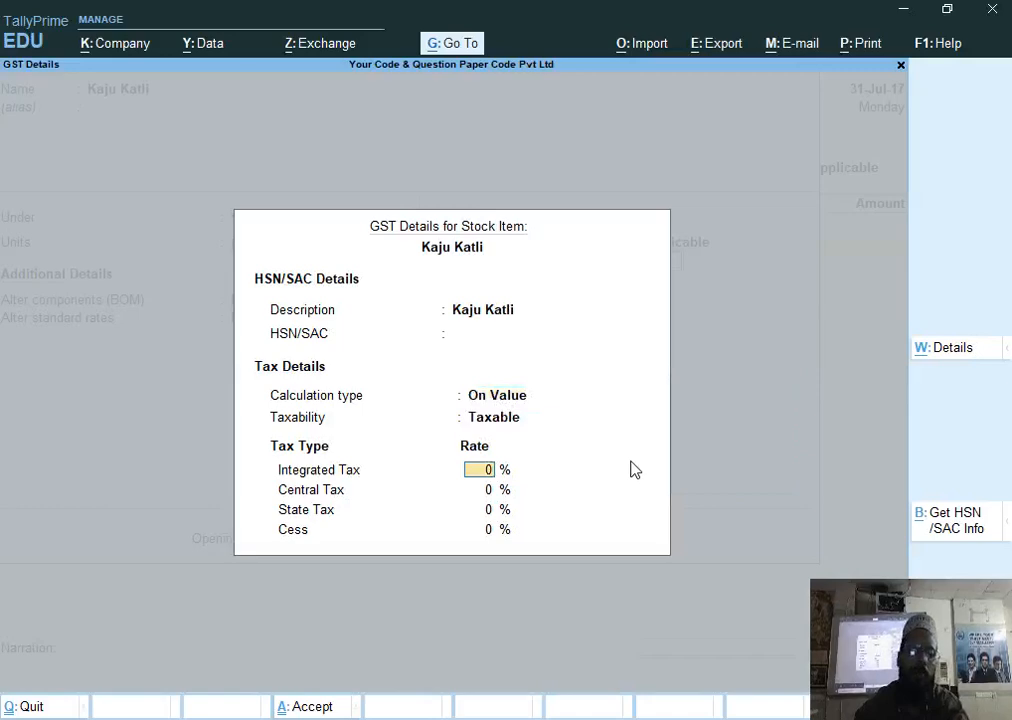
text(5)
key(Return)
key(ctrl+a)
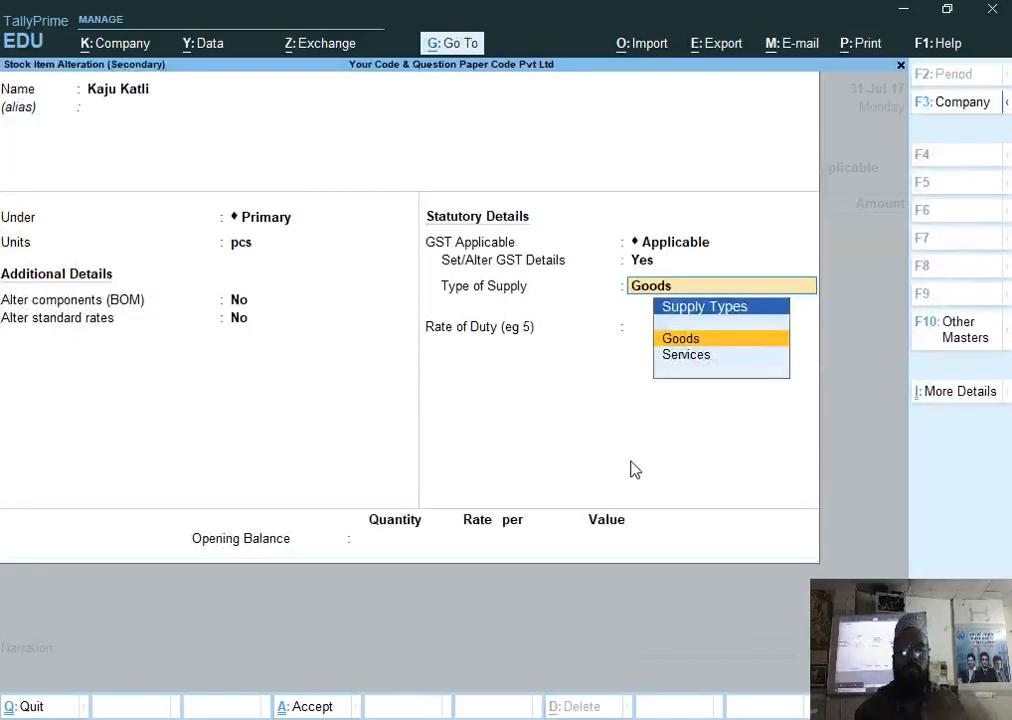
key(Return)
key(ctrl+a)
key(Return)
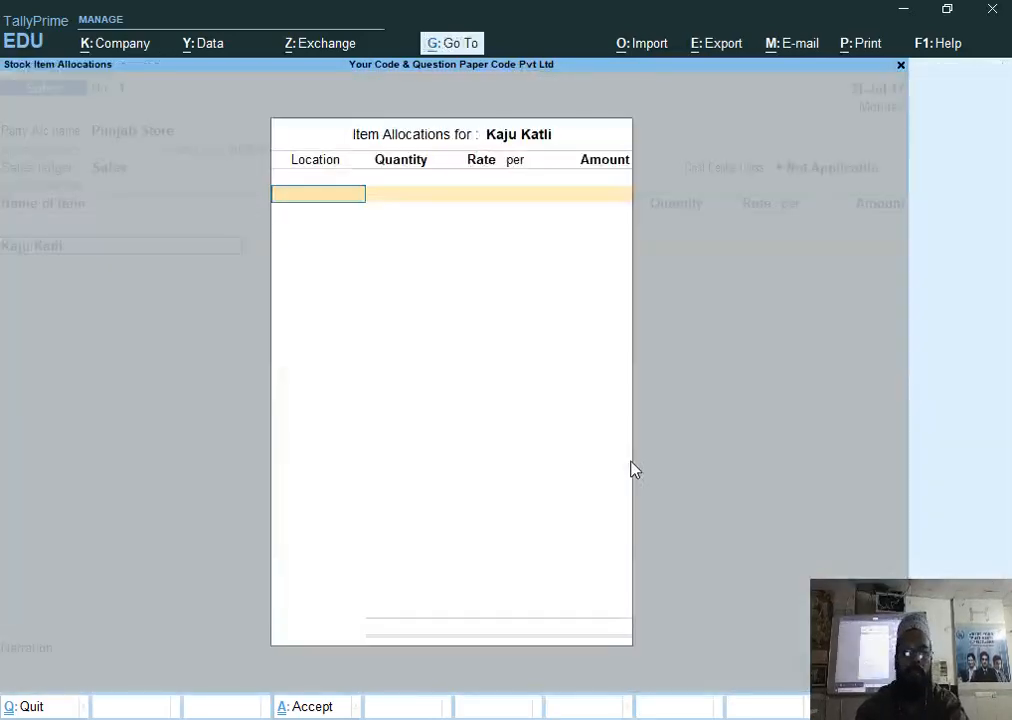
Allocate Kaju Katli from Park Street with the invoice quantity of 450 pcs at a rate of 18.
text(Pa)
key(Return)
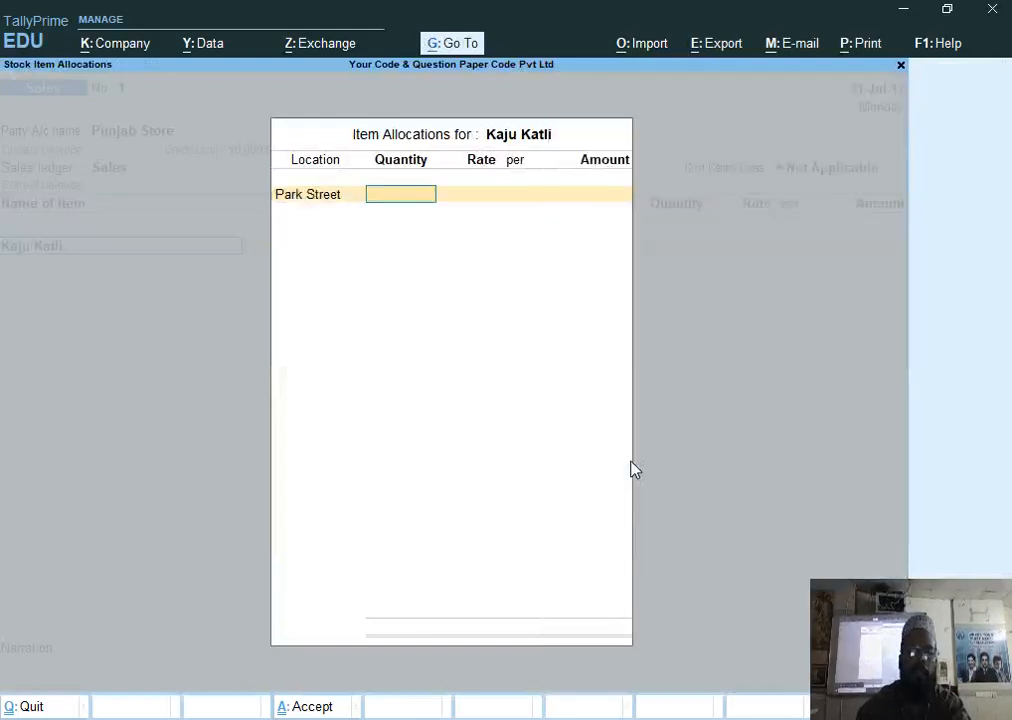
key(alt+Tab)
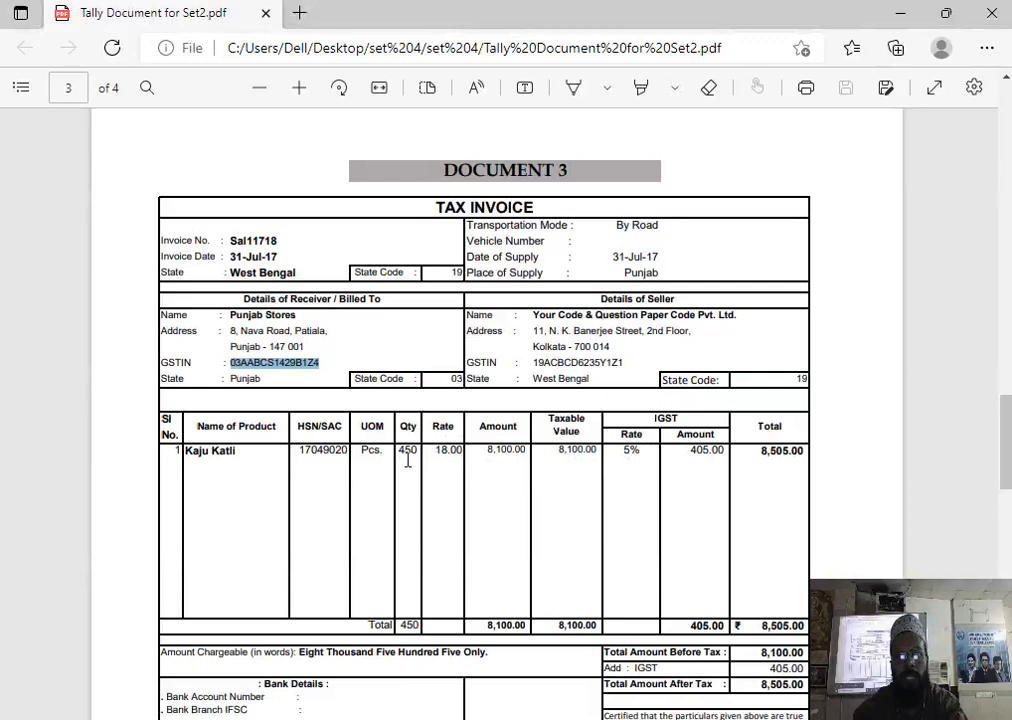
key(alt+Tab)
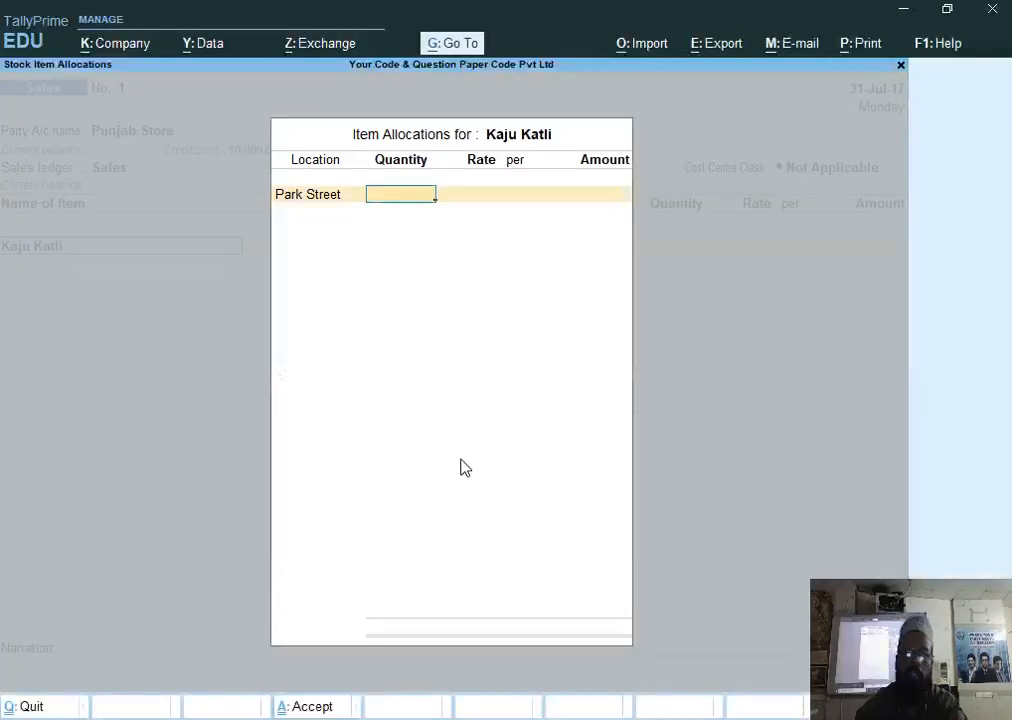
text(450)
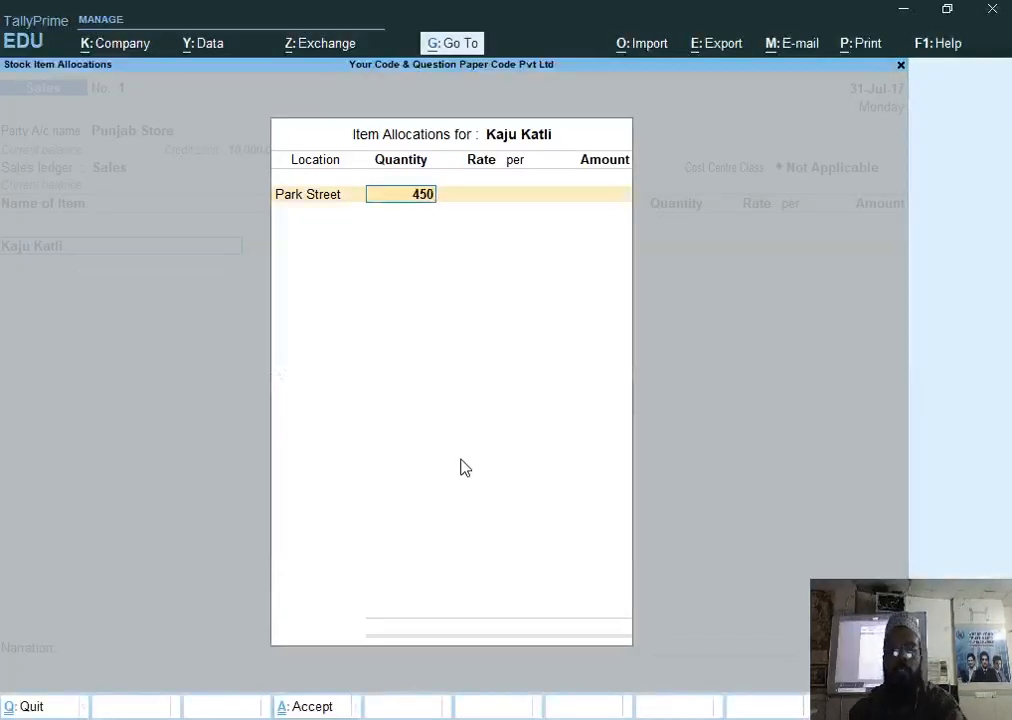
key(Return)
text(18)
key(Return)
key(Return)
key(Return)
key(Return)
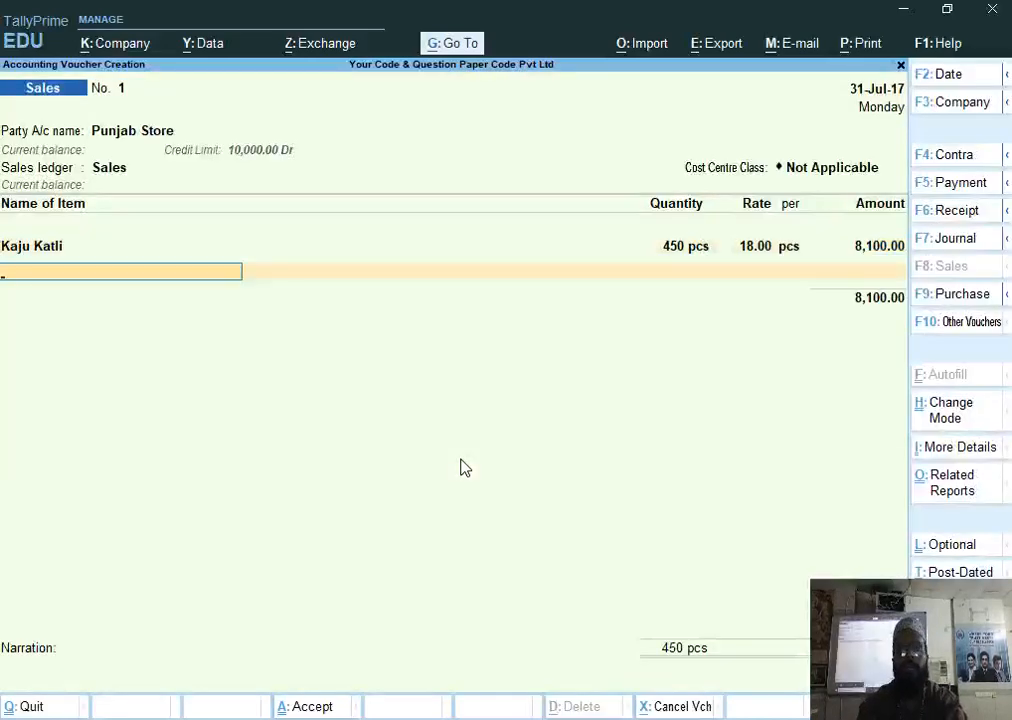
Check the tax line on the DOCUMENT 3 invoice, then create a ledger named Igst under Duties & Taxes from the Sales voucher.
key(alt+Tab)
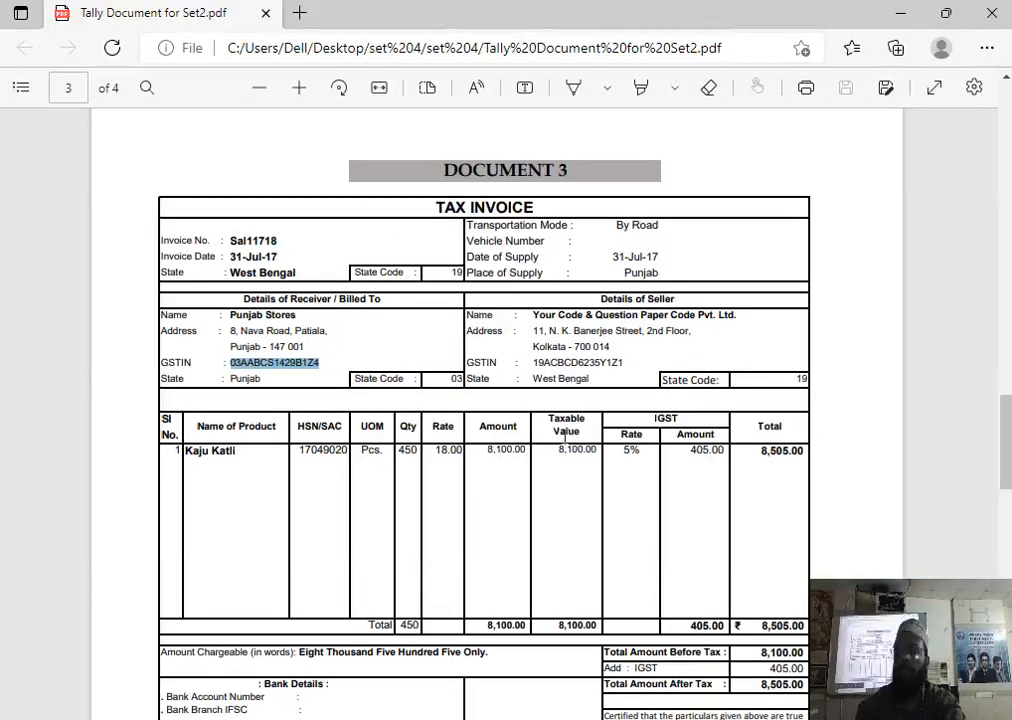
scroll(600, 550, down, 2)
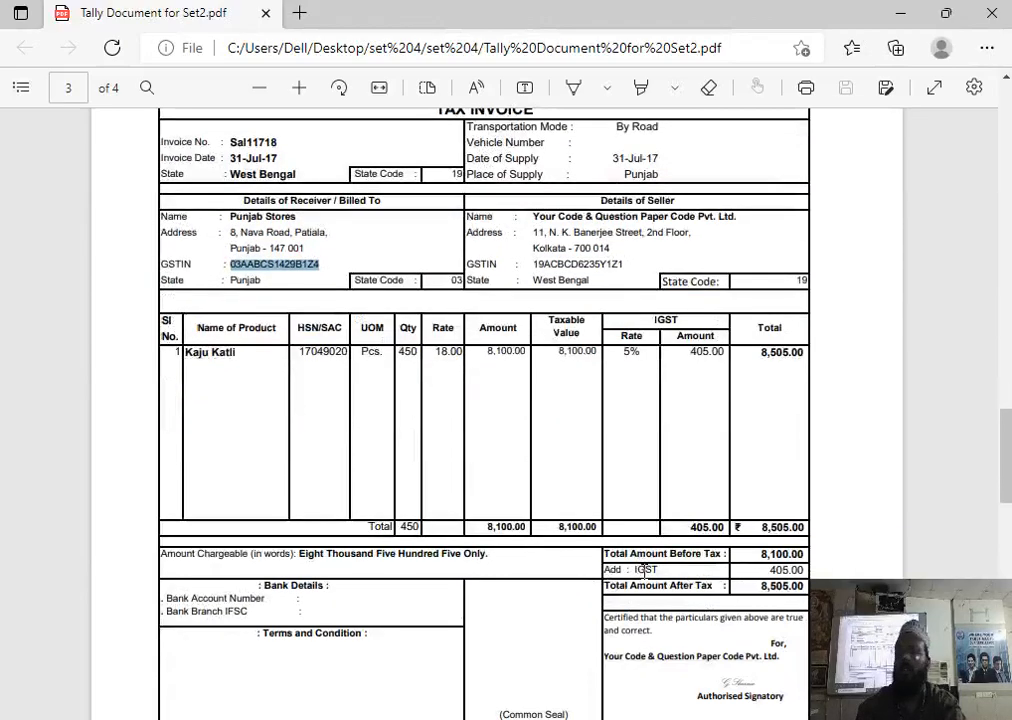
key(alt+Tab)
key(alt+c)
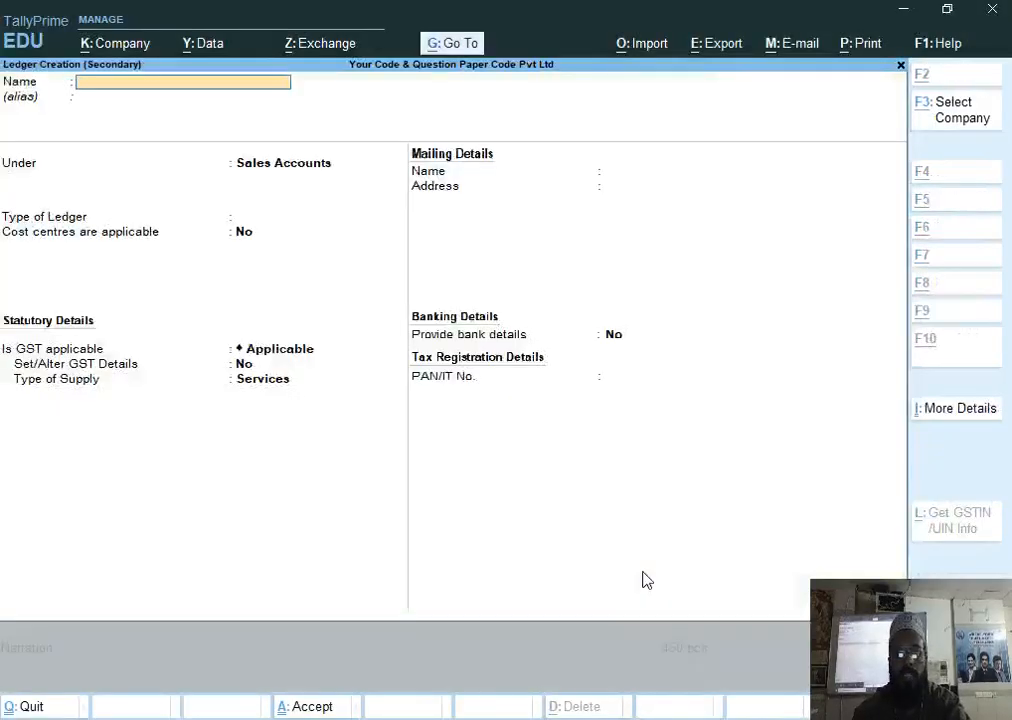
text(lg)
key(Return)
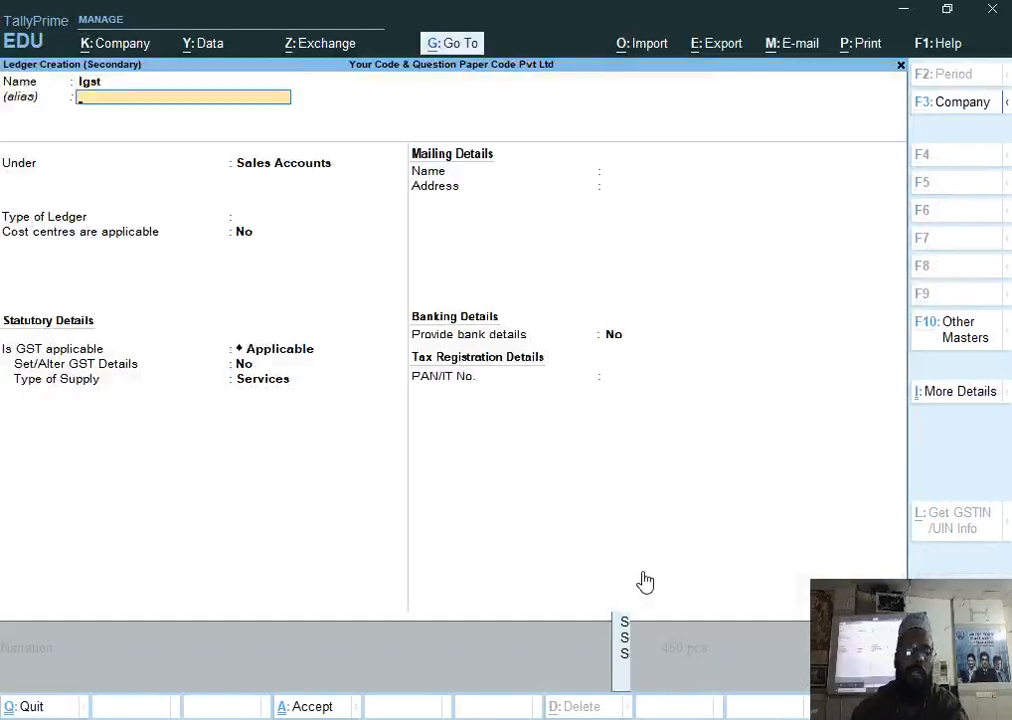
key(Return)
text(D)
key(Down)
key(Down)
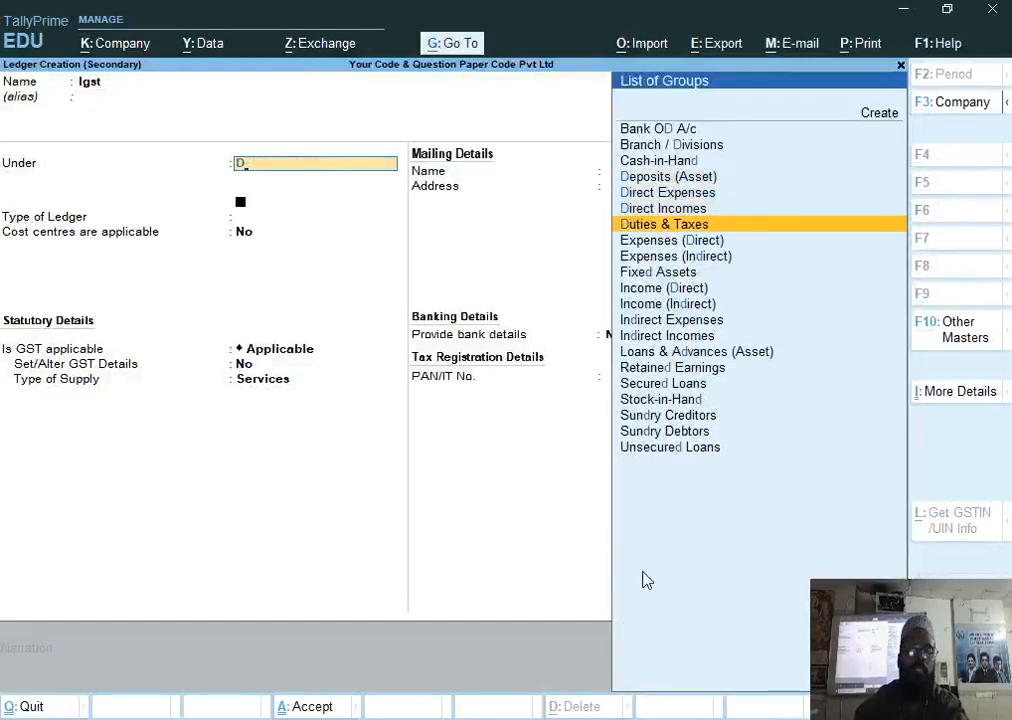
key(Return)
Set the Igst ledger's duty type to GST and tax type to Integrated Tax, mark TDS Not Applicable, and save it.
key(Up)
key(Return)
key(Down)
key(Down)
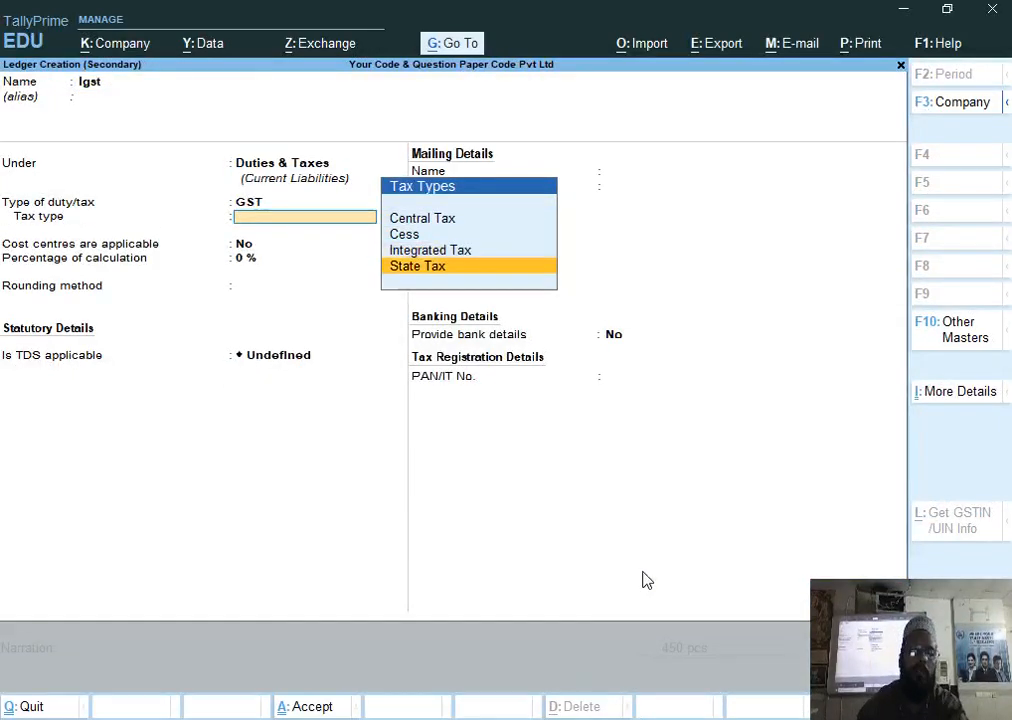
key(Up)
key(Return)
key(Return)
key(Return)
key(Return)
key(Down)
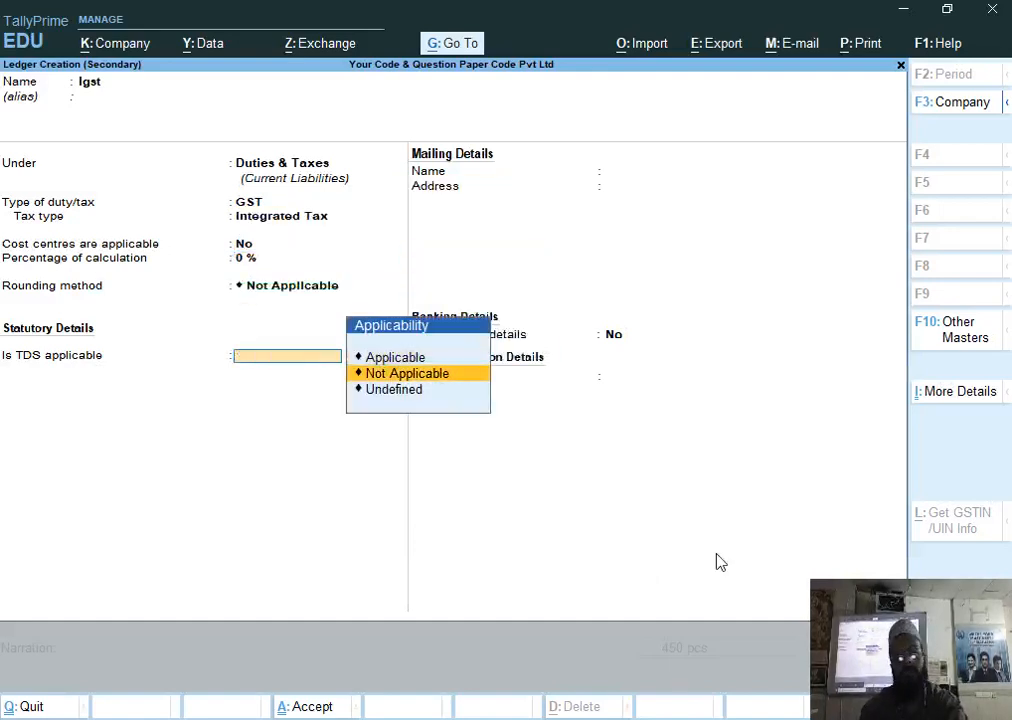
key(Return)
key(Return)
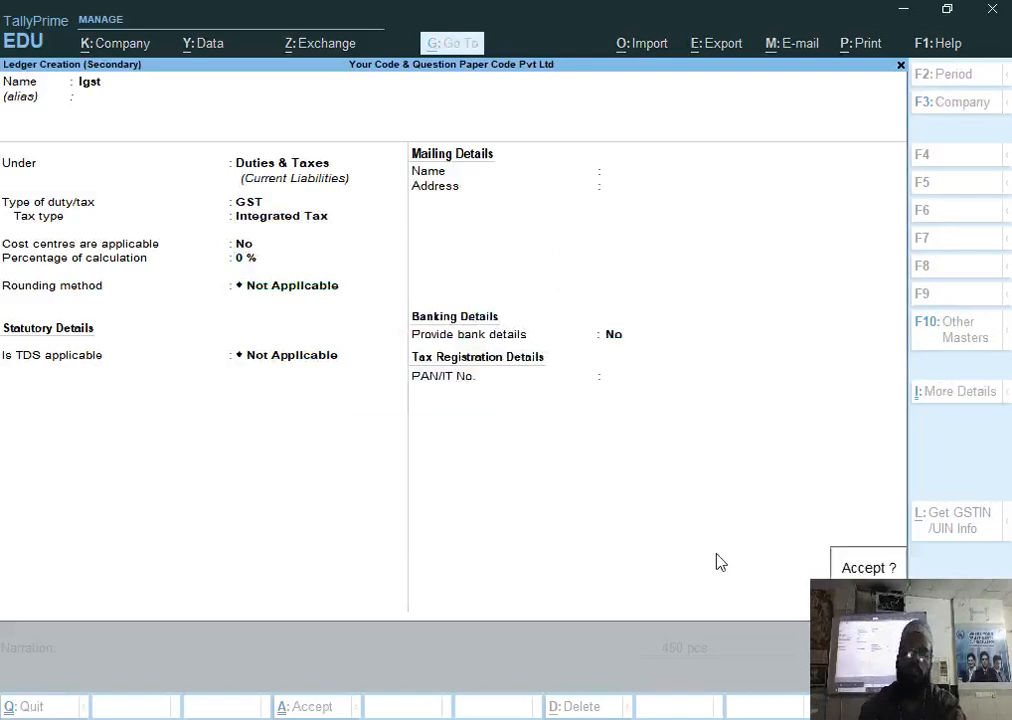
key(Return)
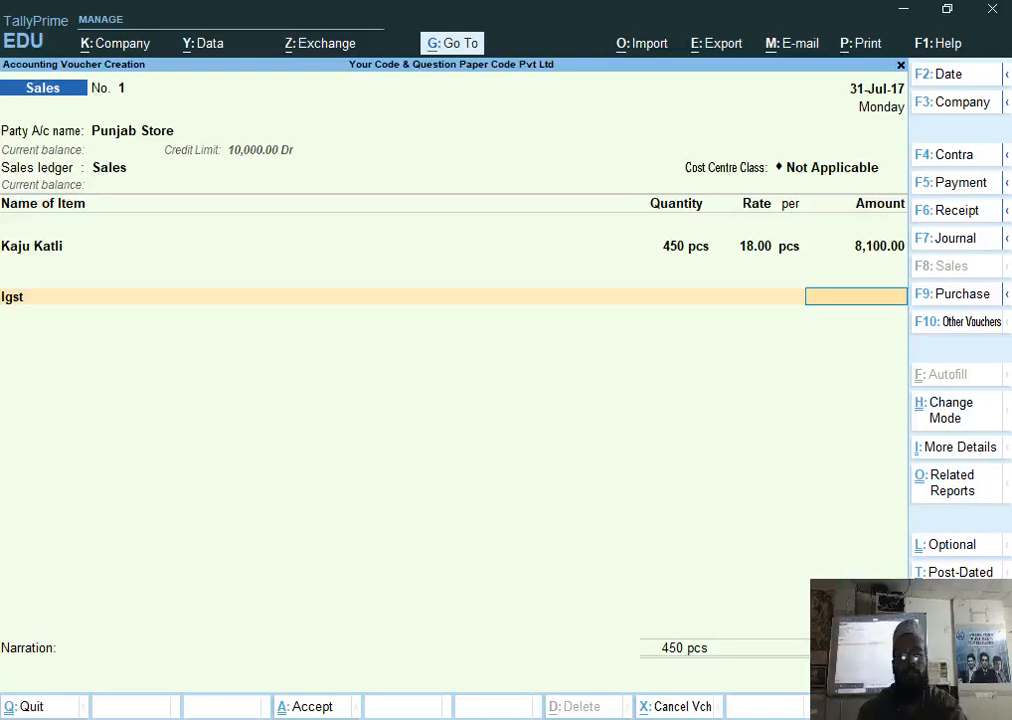
Go back to the Sales voucher's Cost Centre Class, keep Not Applicable, and choose Kaju Katli again as the item.
click(75, 701)
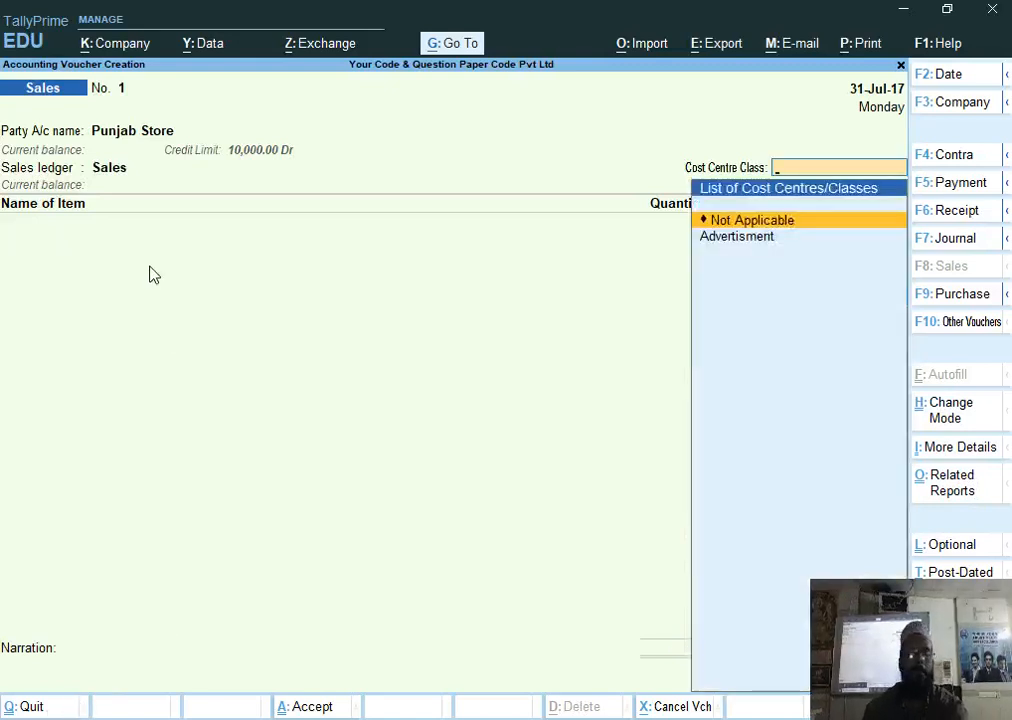
key(Return)
text(Ka)
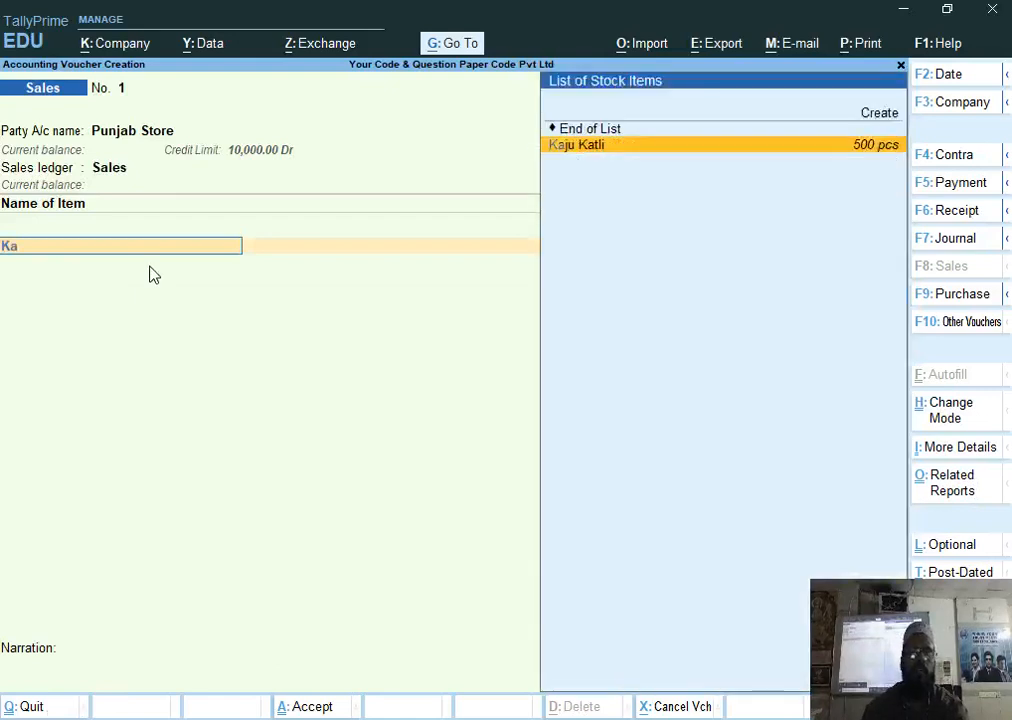
key(Return)
Allocate 450 pcs of the reselected Kaju Katli from Park Street at 18 per piece and finish the item list.
text(Pa)
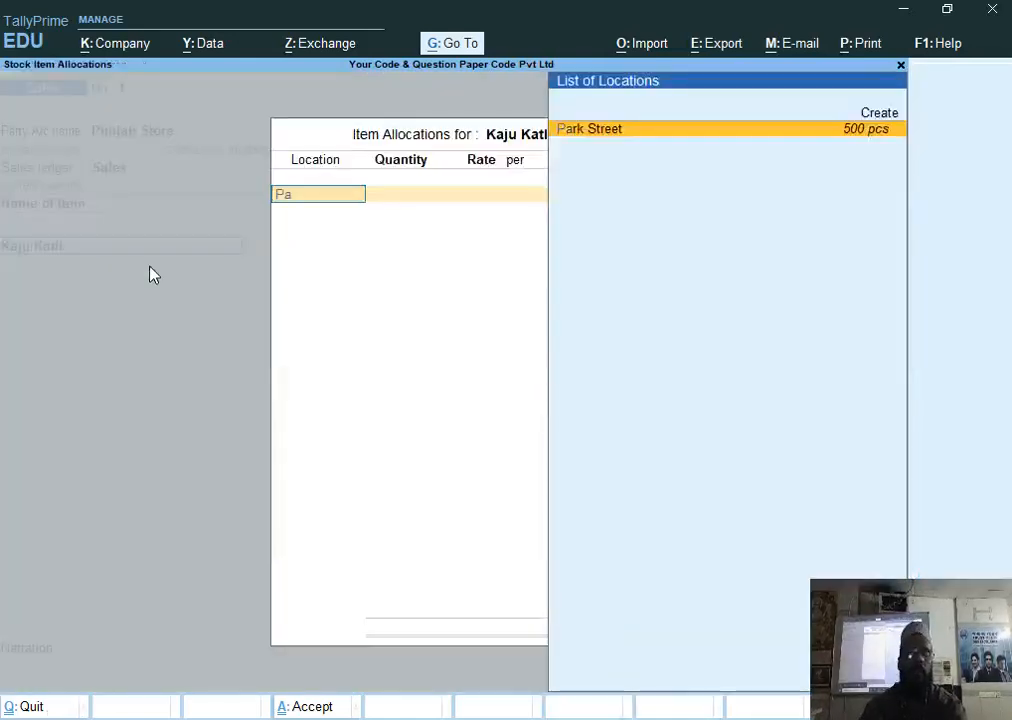
key(Return)
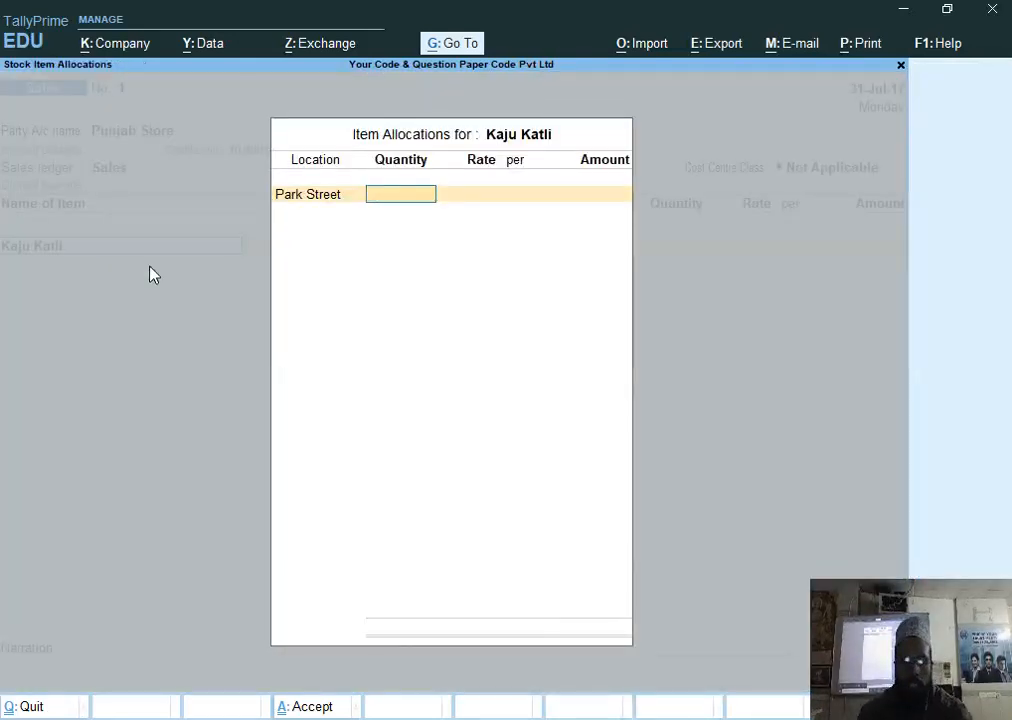
text(450)
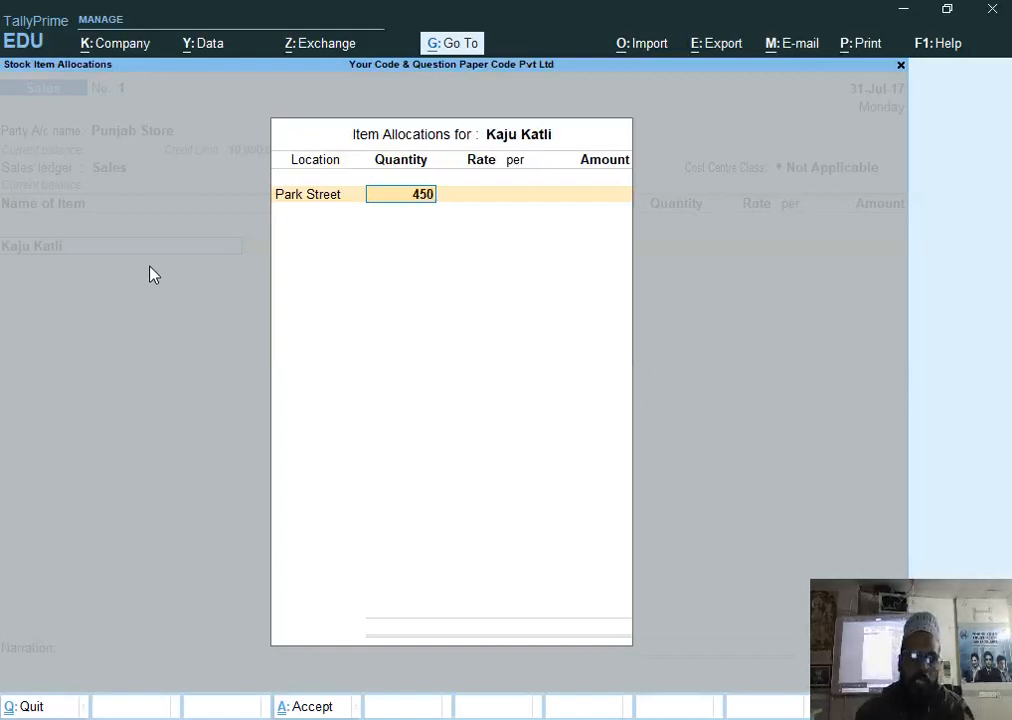
key(Return)
text(18)
key(Return)
key(Return)
key(Return)
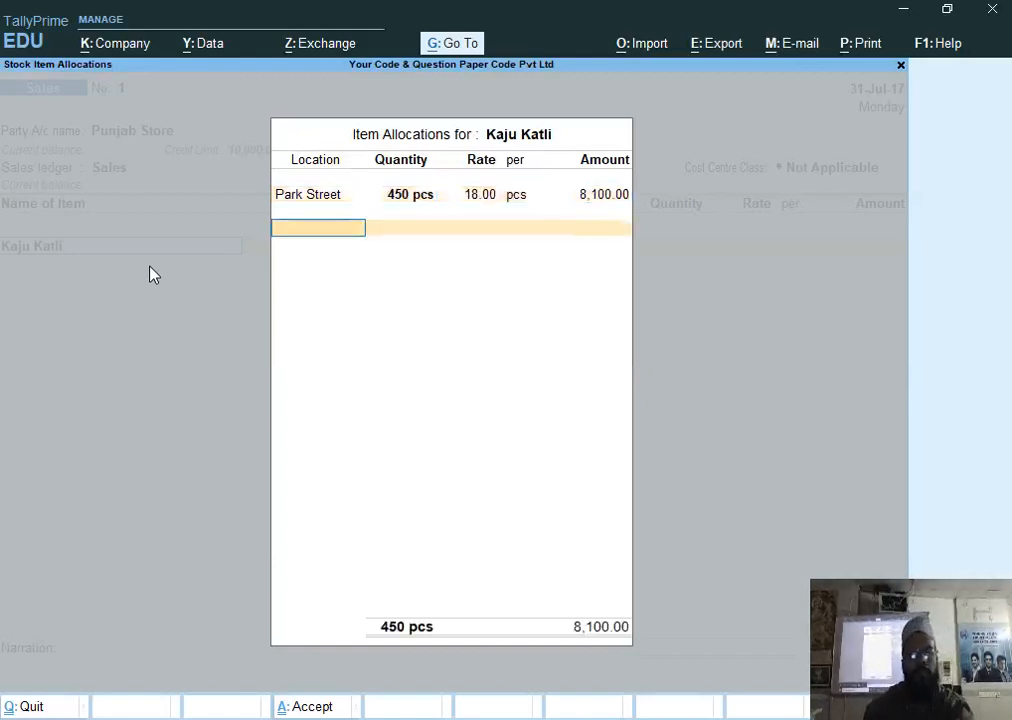
key(Return)
key(Return)
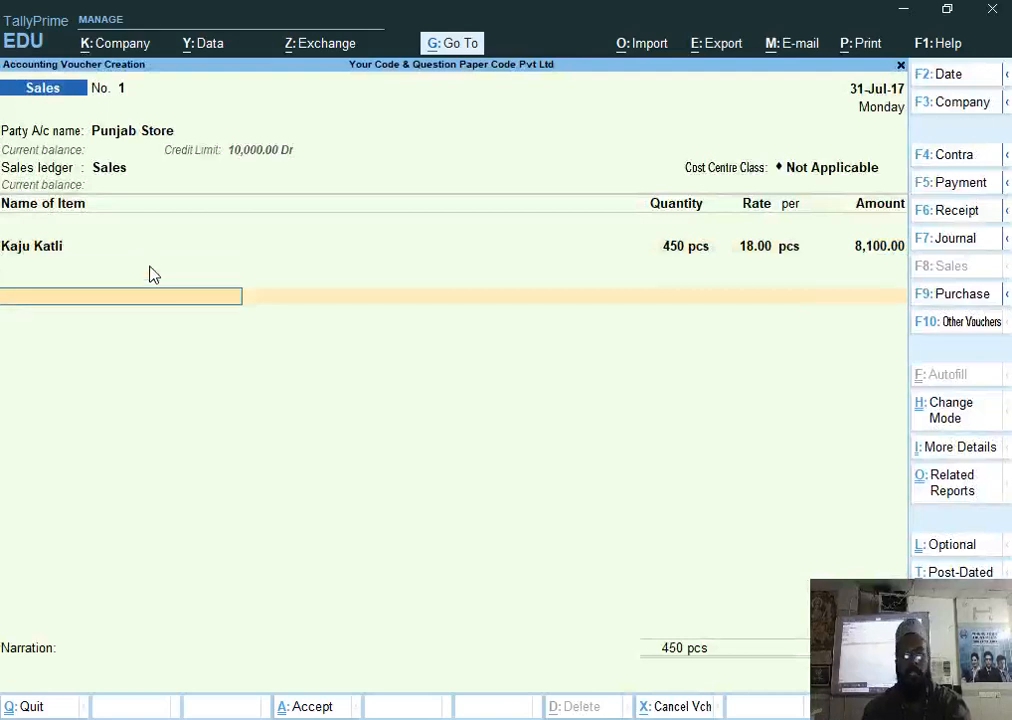
Add the Igst ledger to the Punjab Store sale with its calculated amount and save the Sales voucher.
text(I)
key(Return)
key(Return)
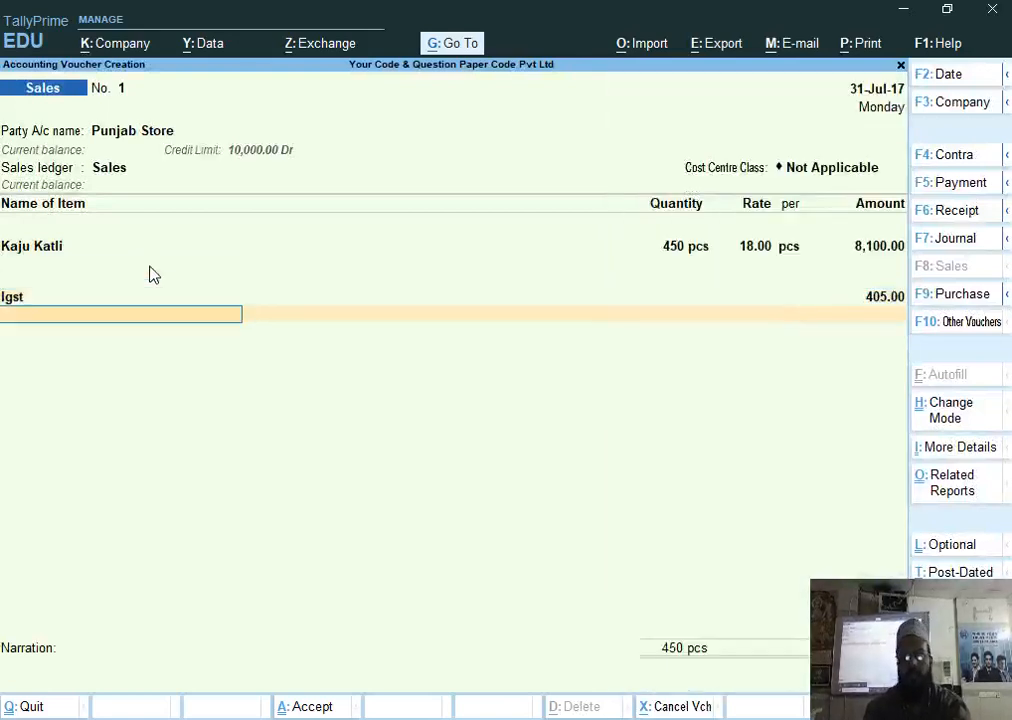
key(ctrl)
key(ctrl+a)
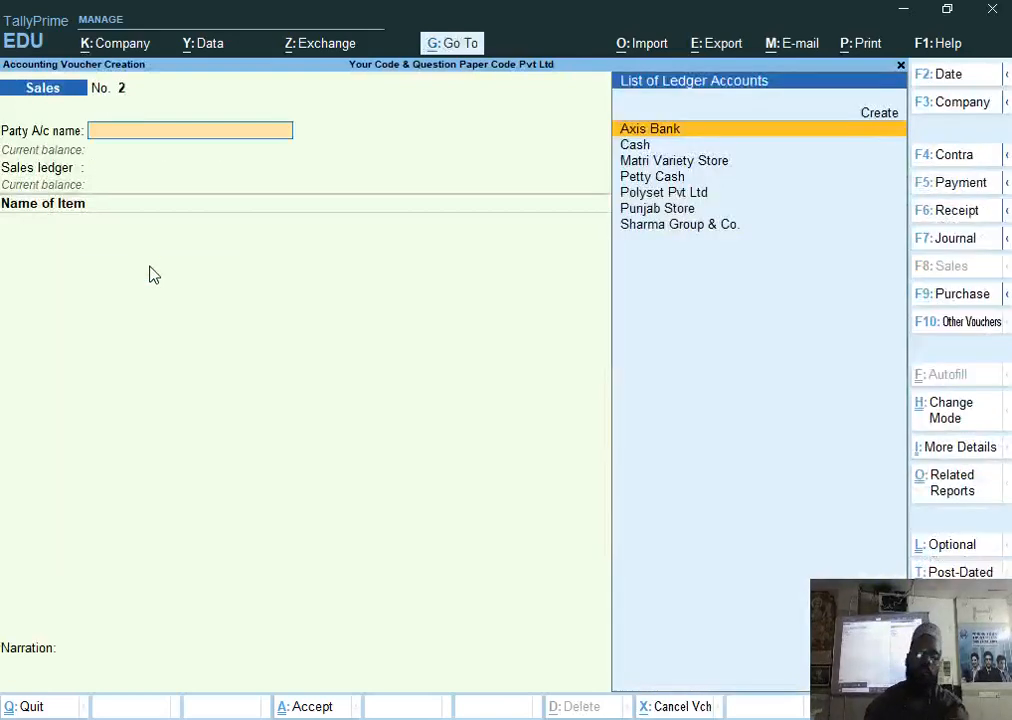
Check the rest of the DOCUMENT 3 page in the Set 2 PDF and return to TallyPrime.
key(alt+Tab)
scroll(491, 390, down, 2)
scroll(431, 427, down, 2)
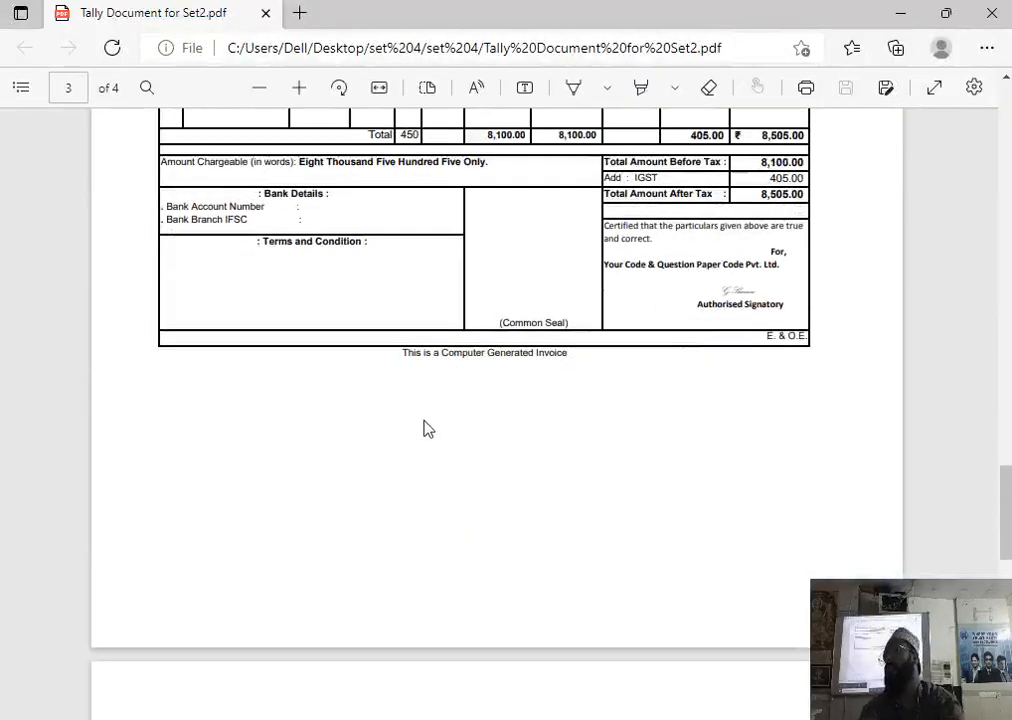
key(alt+Tab)
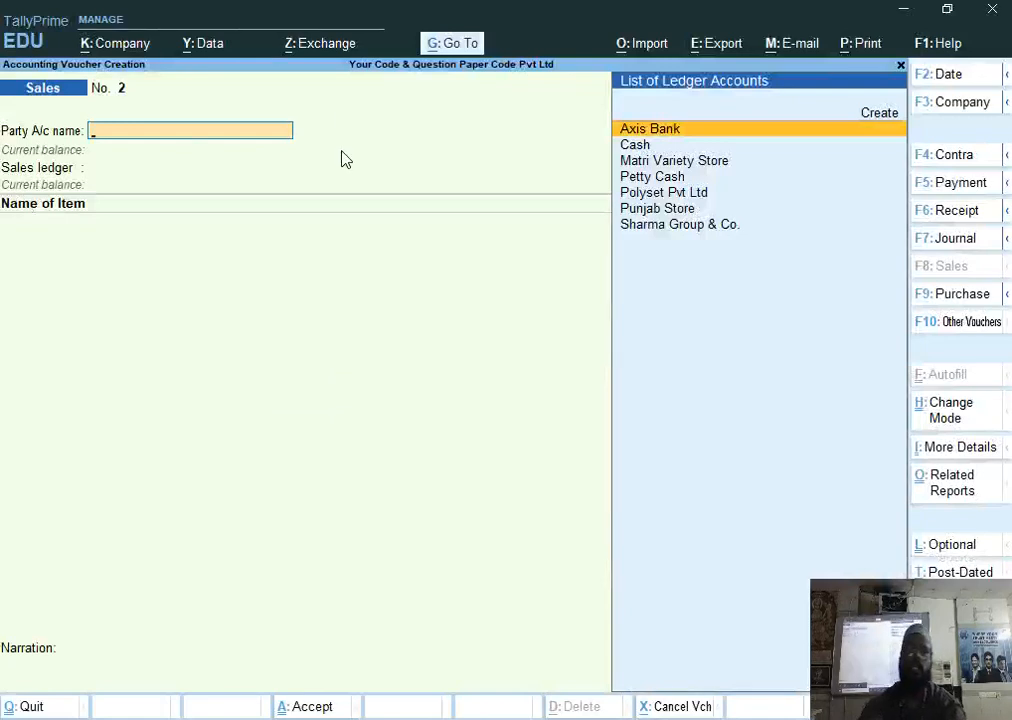
Start a Receipt voucher with Cost Centre Class Not Applicable and credit Punjab Store with 8505.
key(F6)
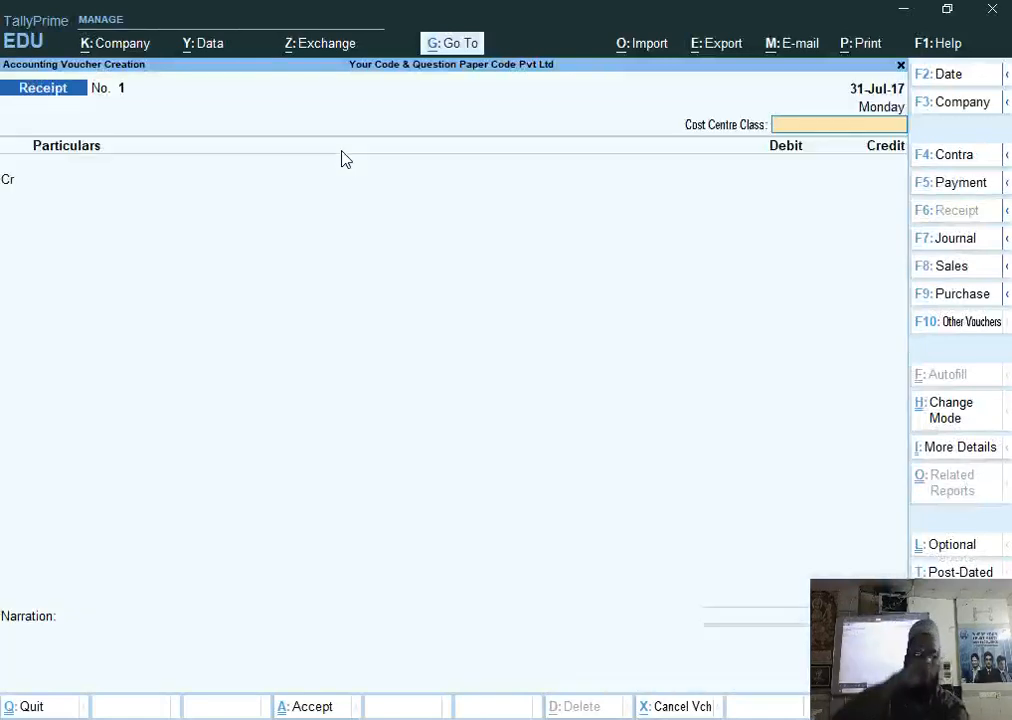
key(Return)
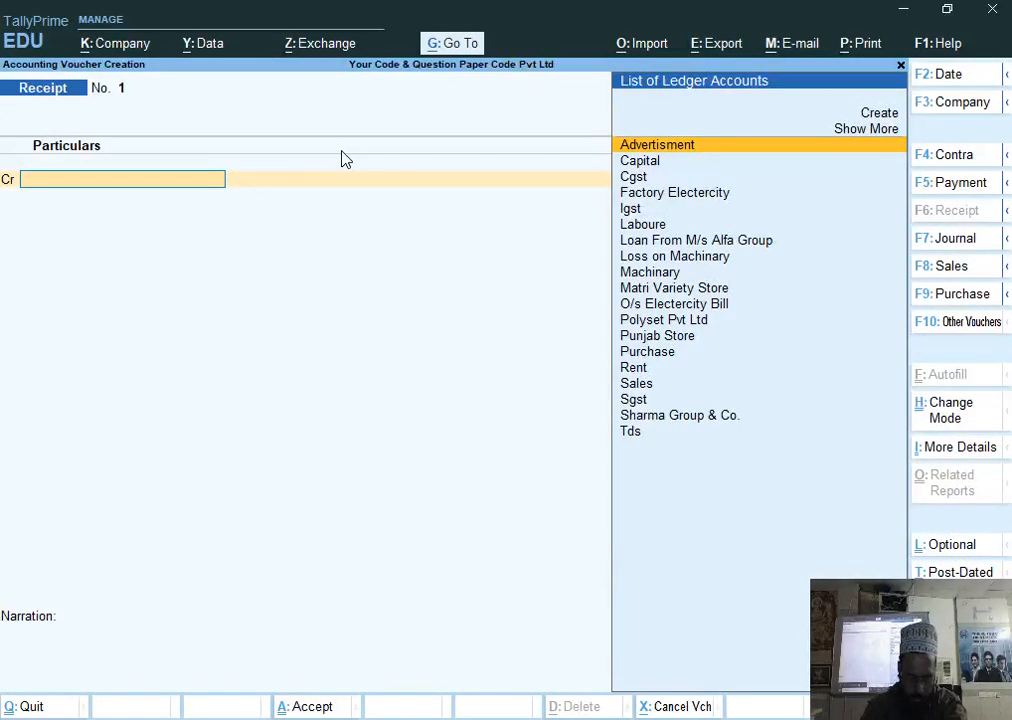
text(Pun)
key(Return)
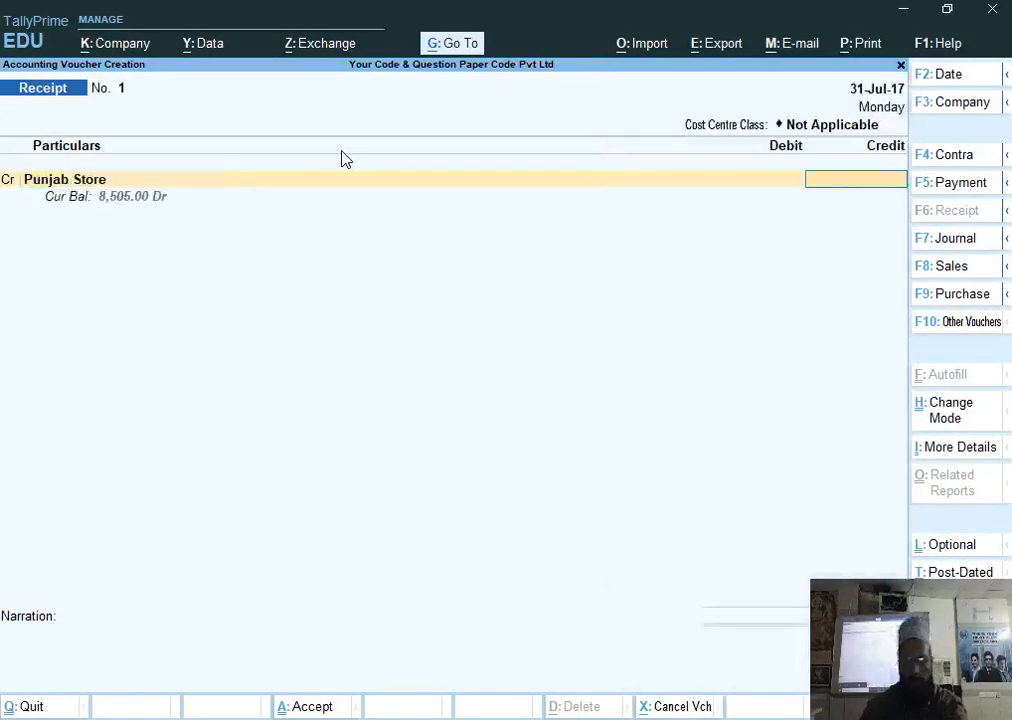
text(8505)
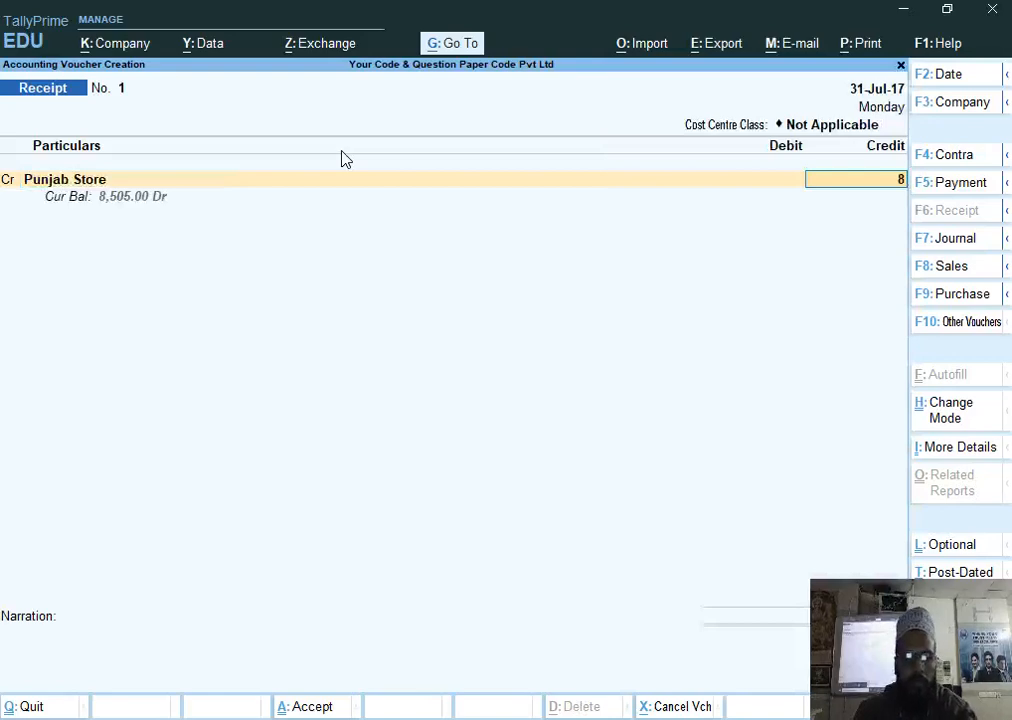
key(Return)
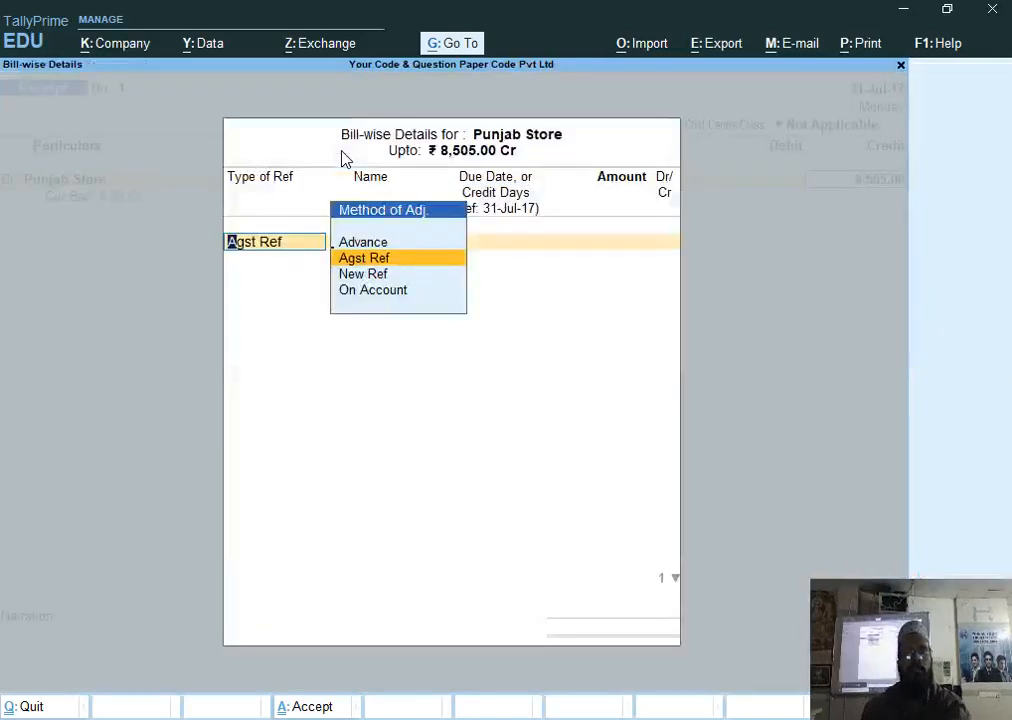
Allocate the full Punjab Store receipt as Agst Ref against bill 1 and finish the bill-wise details.
key(Return)
key(Return)
key(Return)
key(Return)
key(Return)
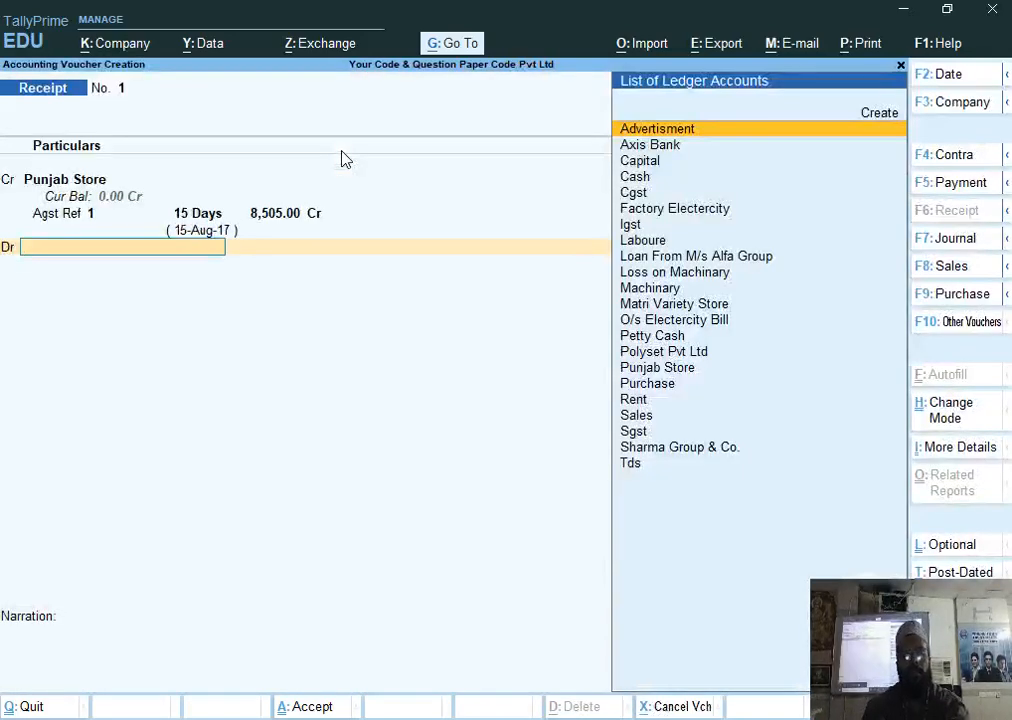
Debit Axis Bank with the receipt amount, keep the Cheque/DD allocation without instrument details, and save the Receipt voucher without narration.
text(A)
key(Down)
key(Return)
key(Return)
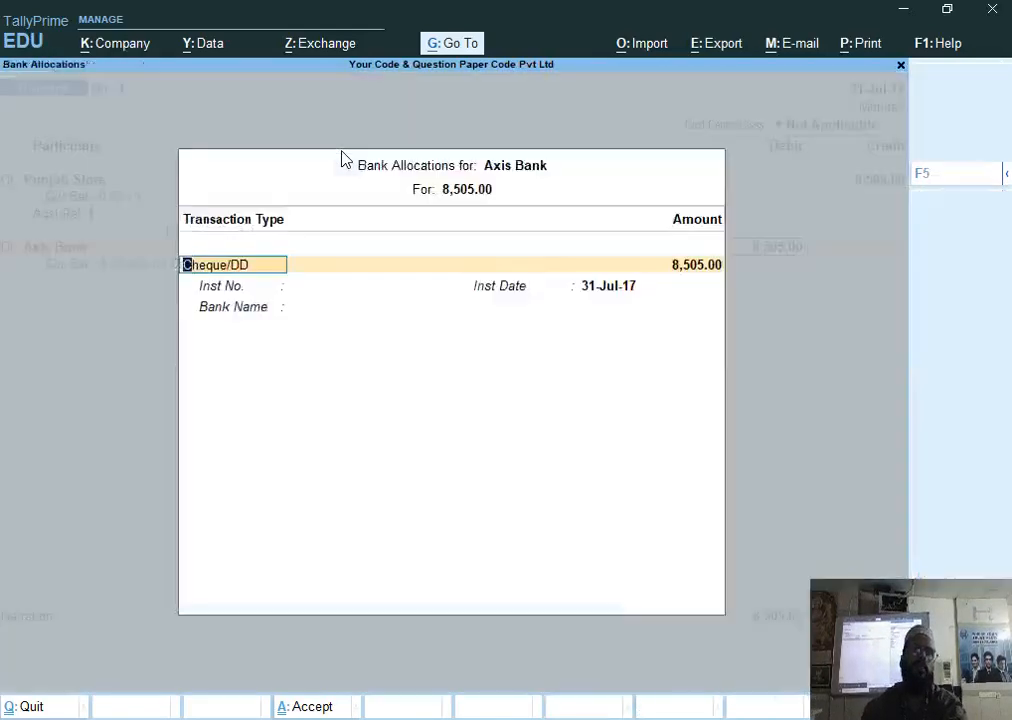
key(Return)
key(Return)
key(Return)
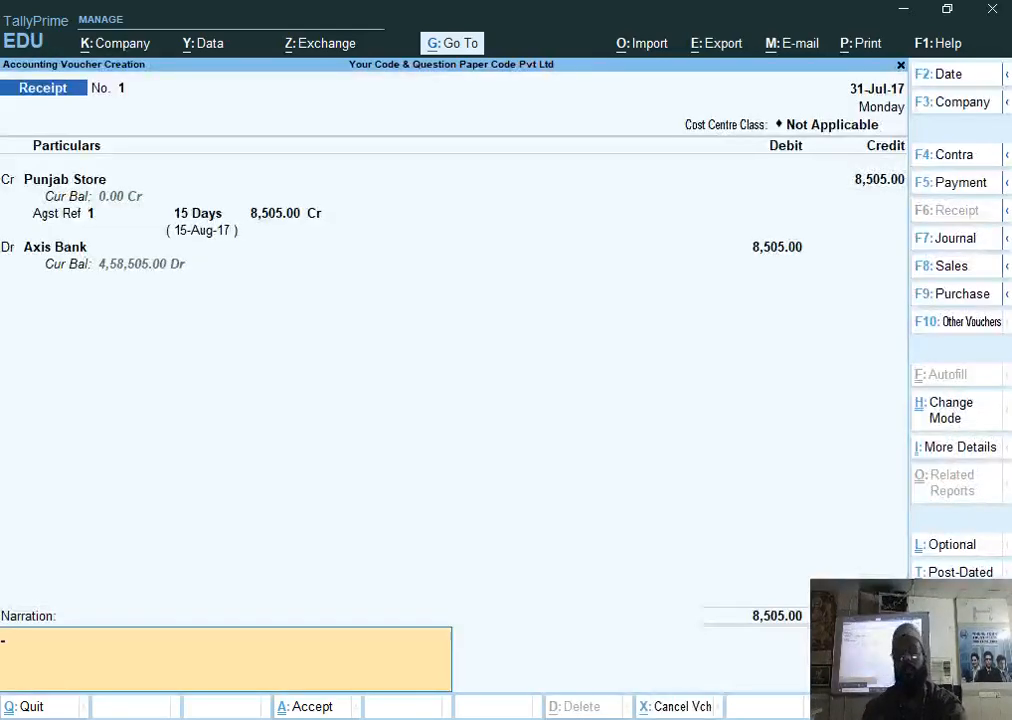
key(Return)
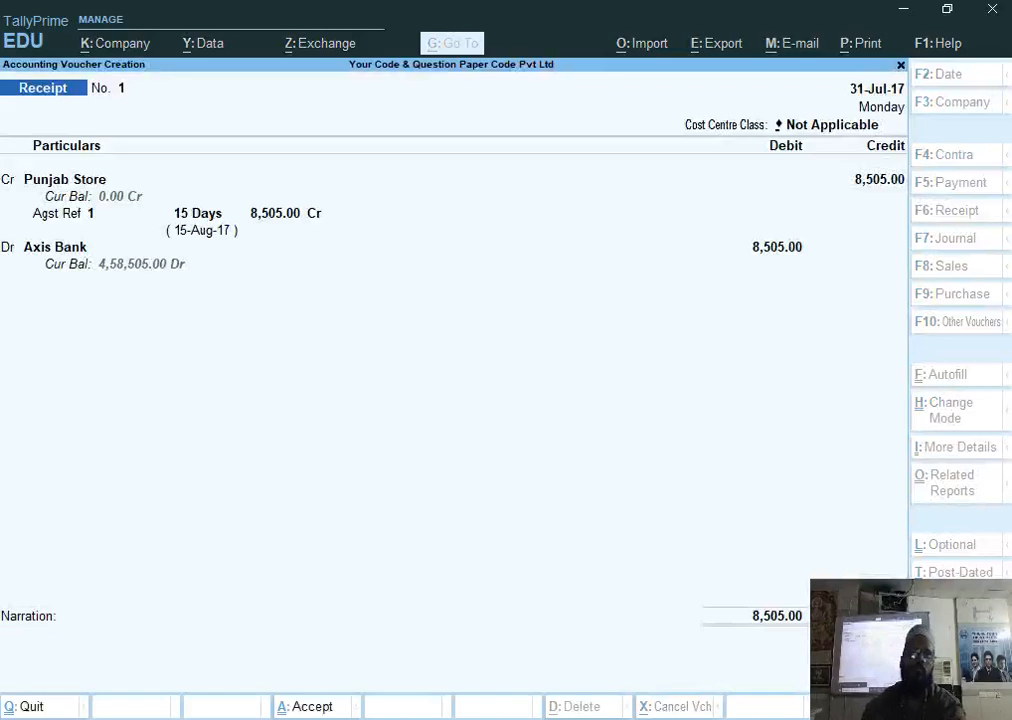
Check question 12 in the Word question paper and the DOCUMENT 4 invoice in the PDF, and return to TallyPrime.
key(alt+Tab)
key(alt+Tab+Tab)
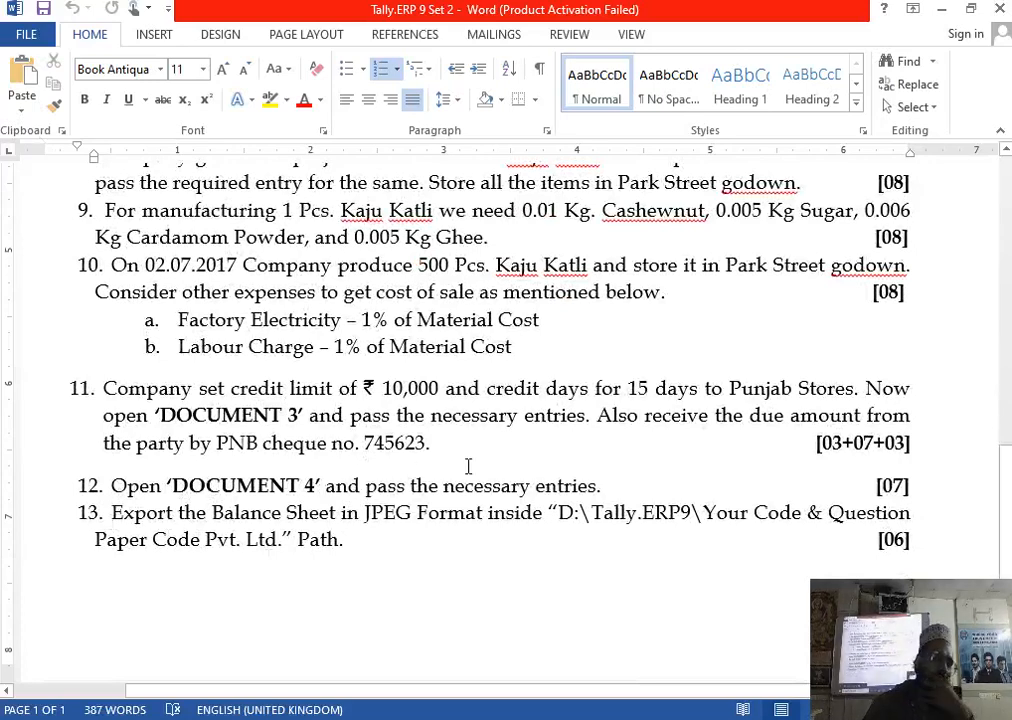
key(alt+Tab)
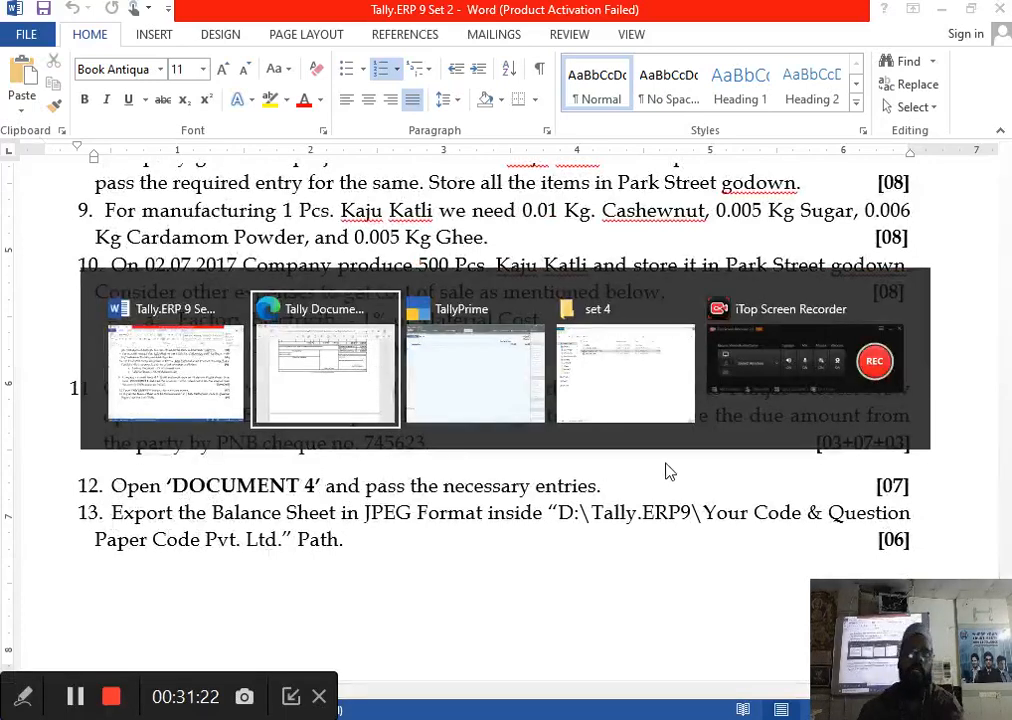
scroll(669, 471, down, 10)
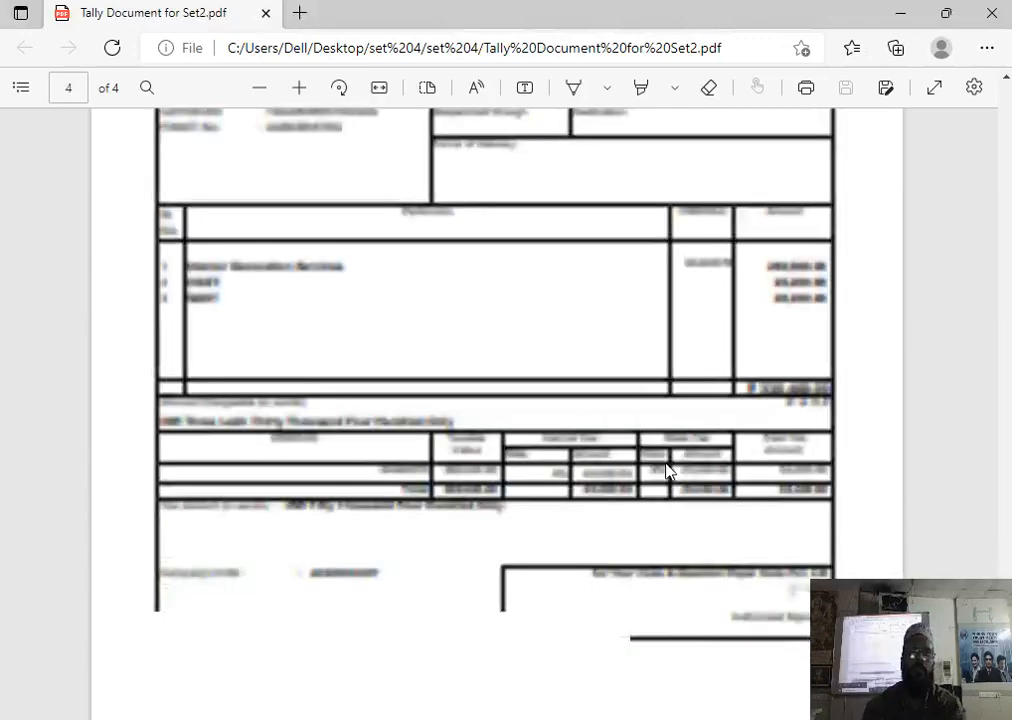
scroll(669, 471, up, 4)
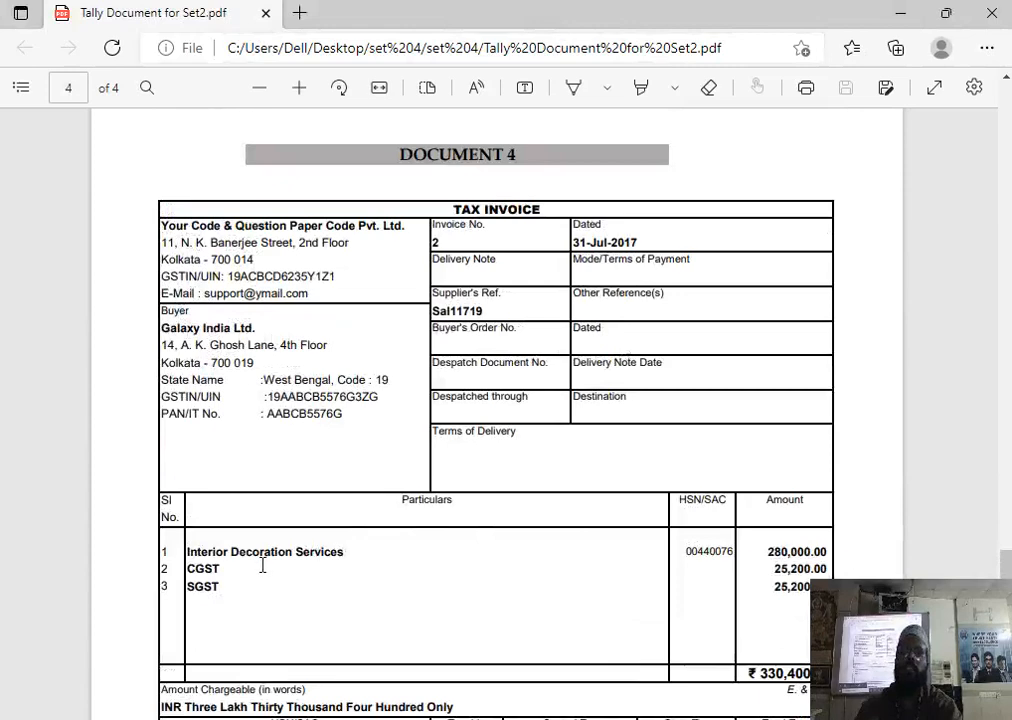
key(alt+Tab)
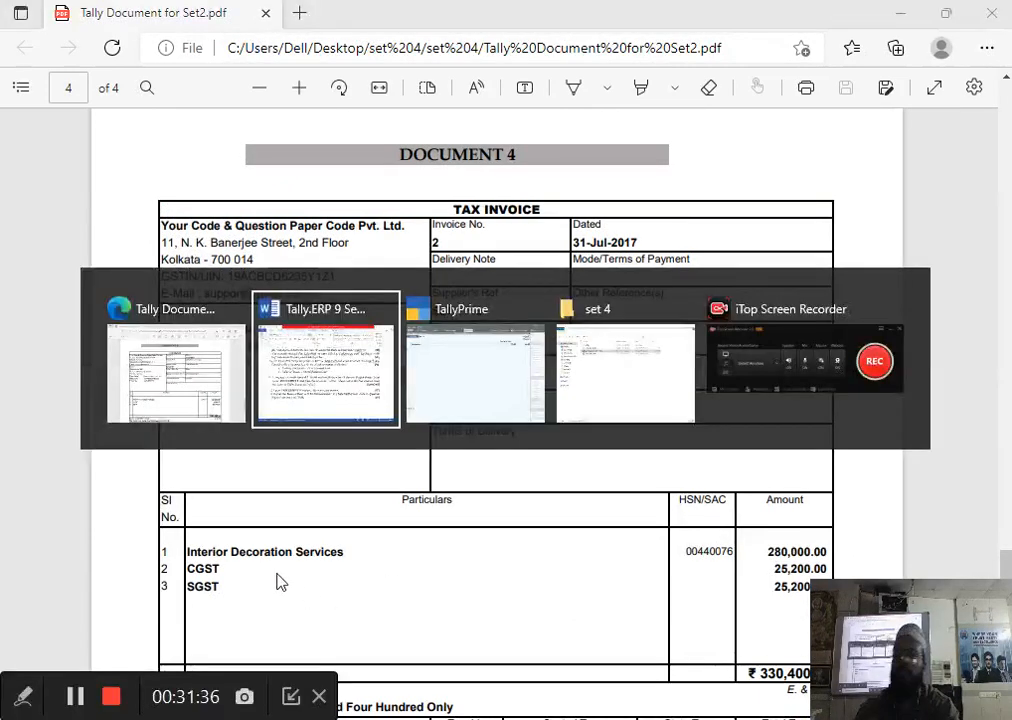
key(alt+Tab)
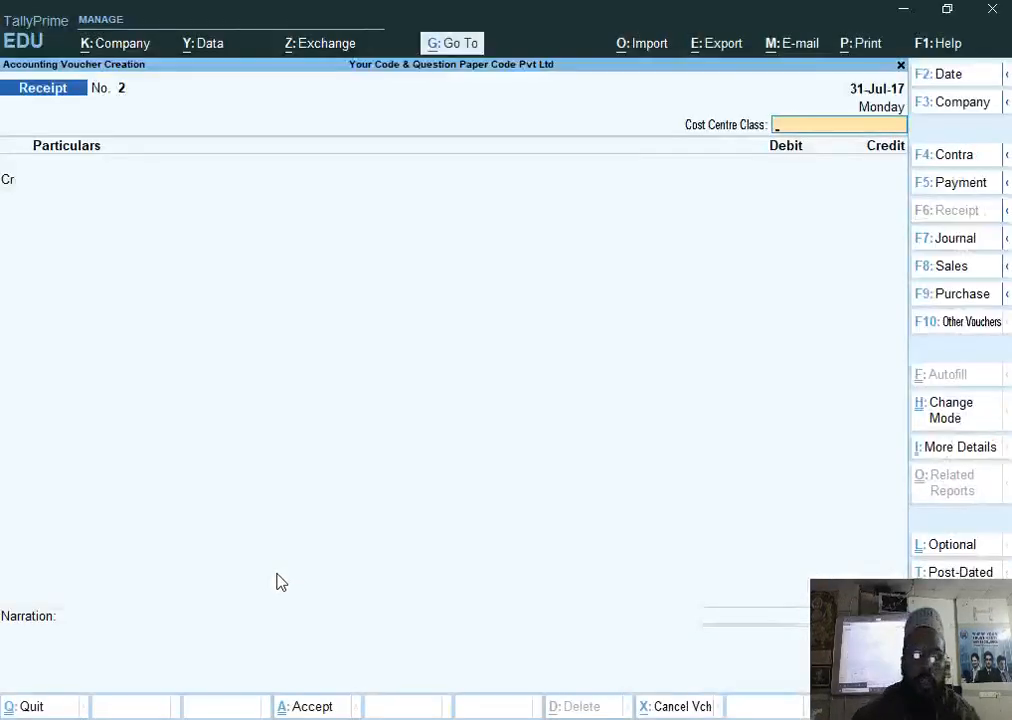
Start a Sales voucher in Accounting Invoice mode and set its date to 31-7 as given in DOCUMENT 4.
key(F8)
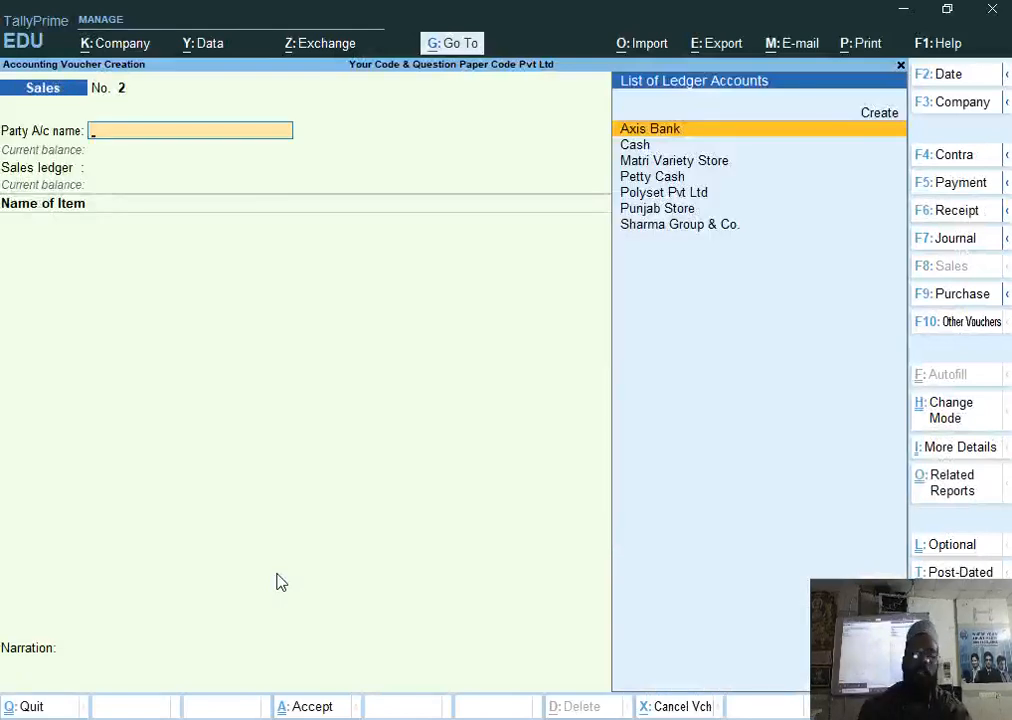
key(ctrl)
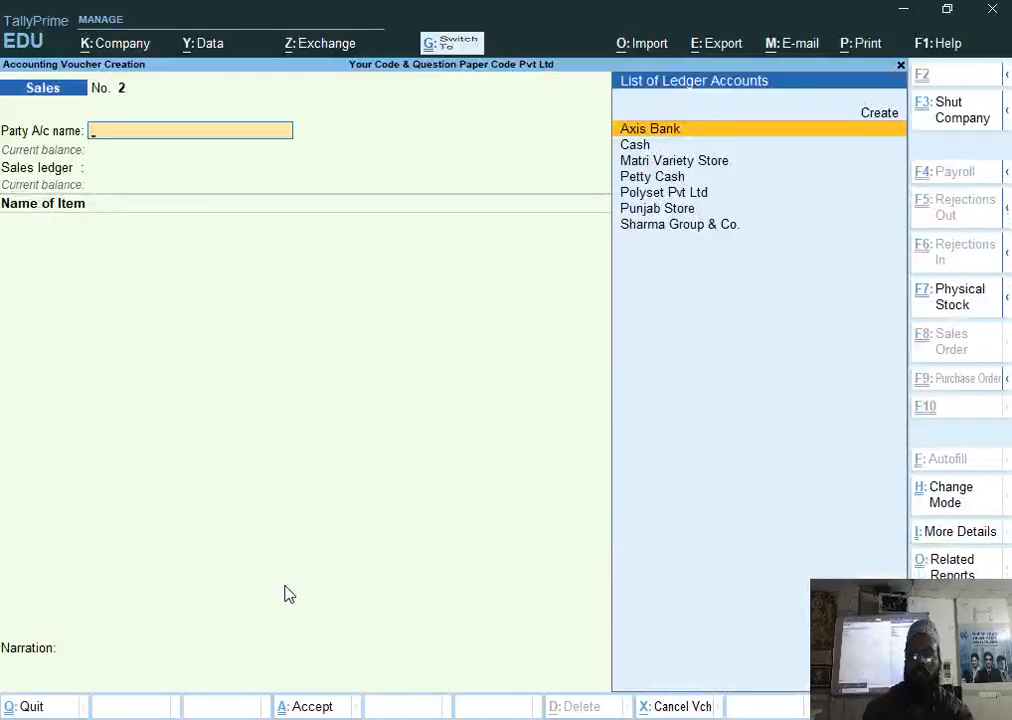
key(ctrl+h)
key(Down)
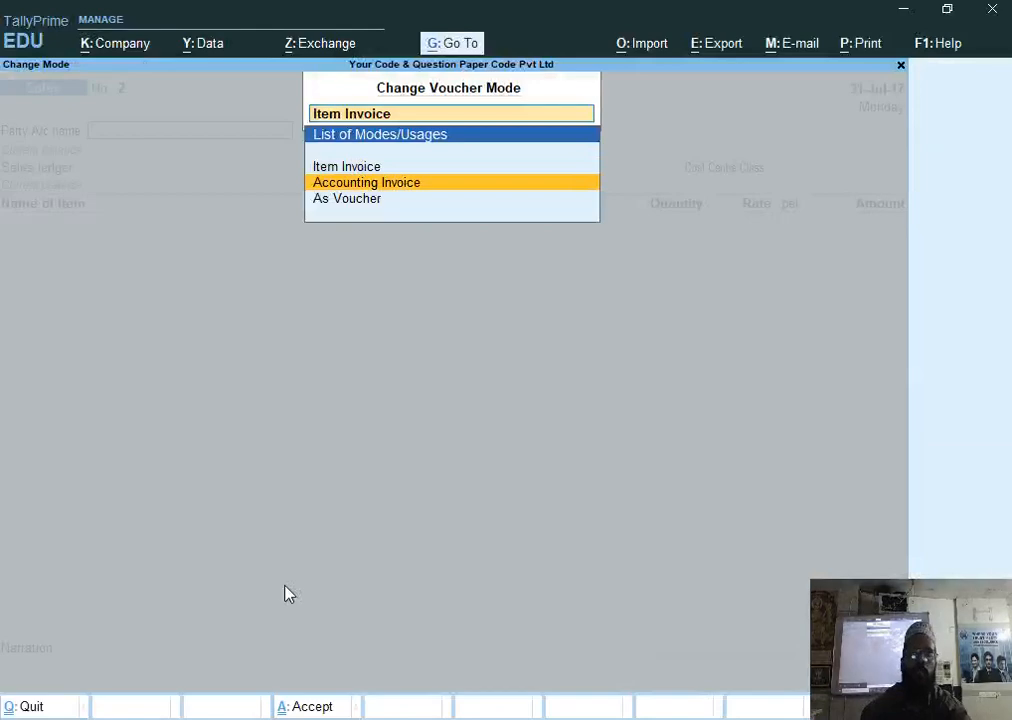
key(Return)
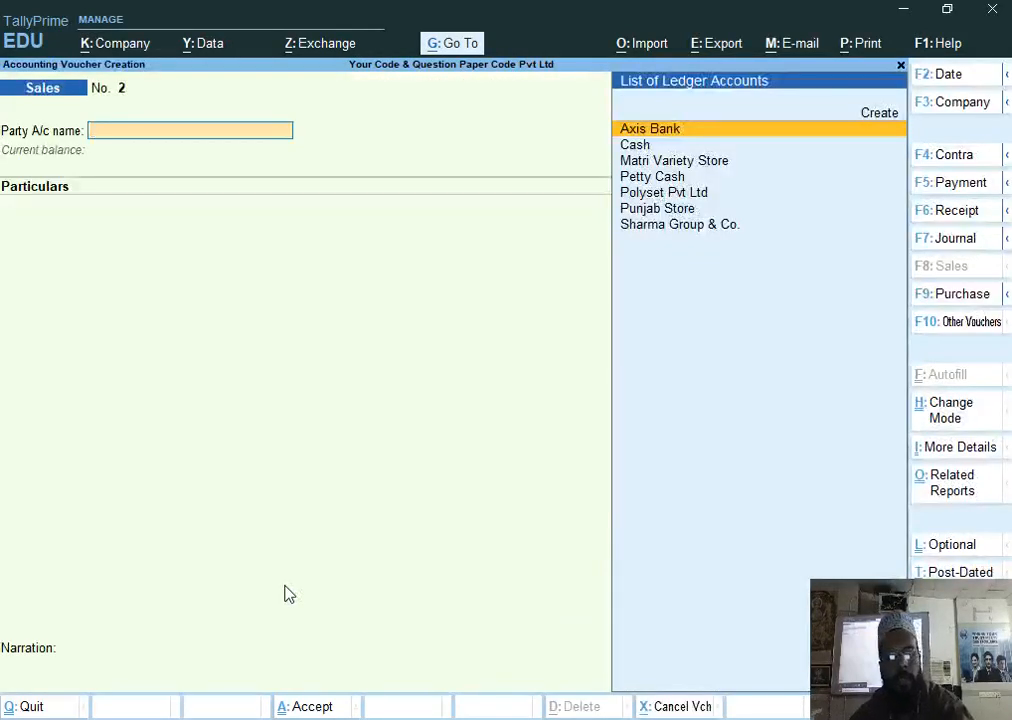
key(F2)
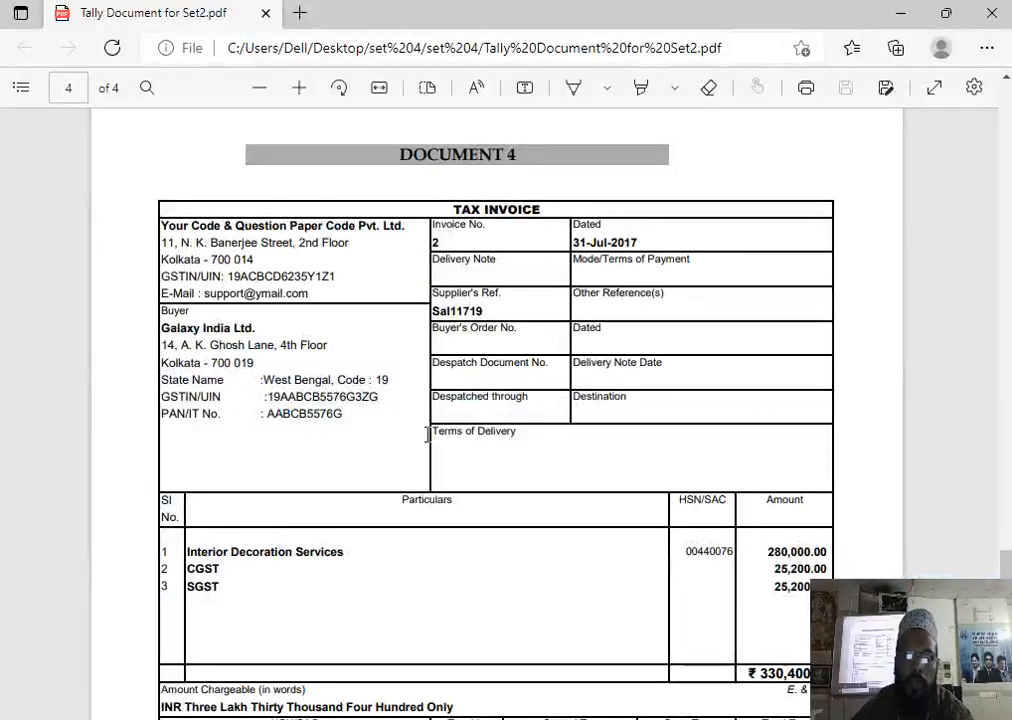
key(alt+Tab)
text(31-7)
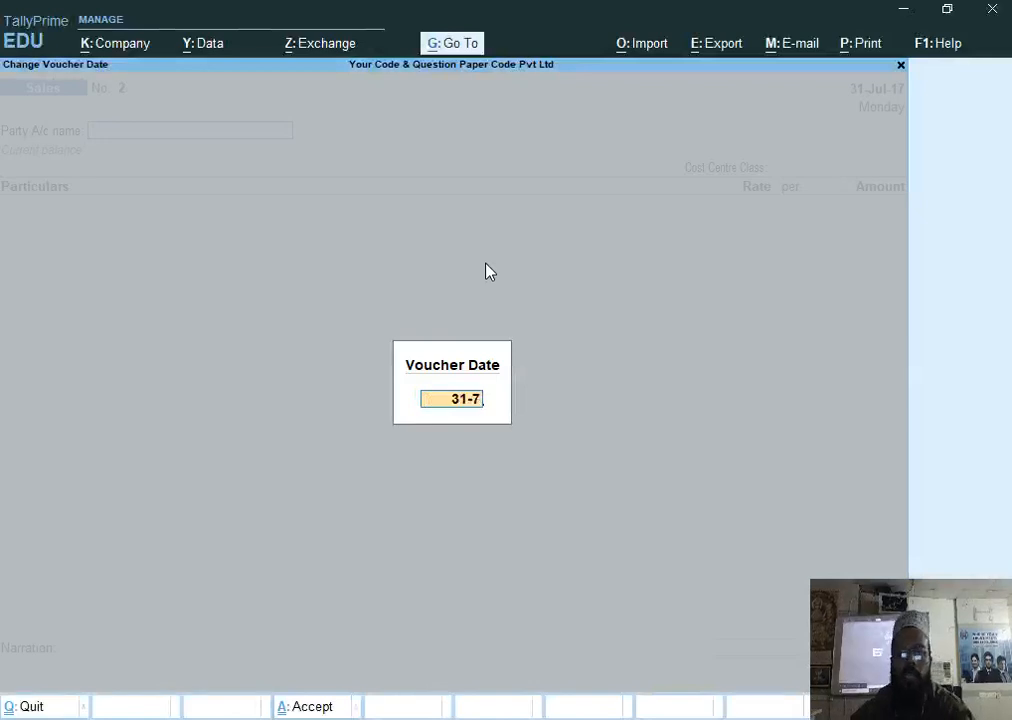
key(Return)
Begin a new party ledger from the Sales voucher and name it Galaxy India Ltd without an alias.
key(alt+c)
text(G)
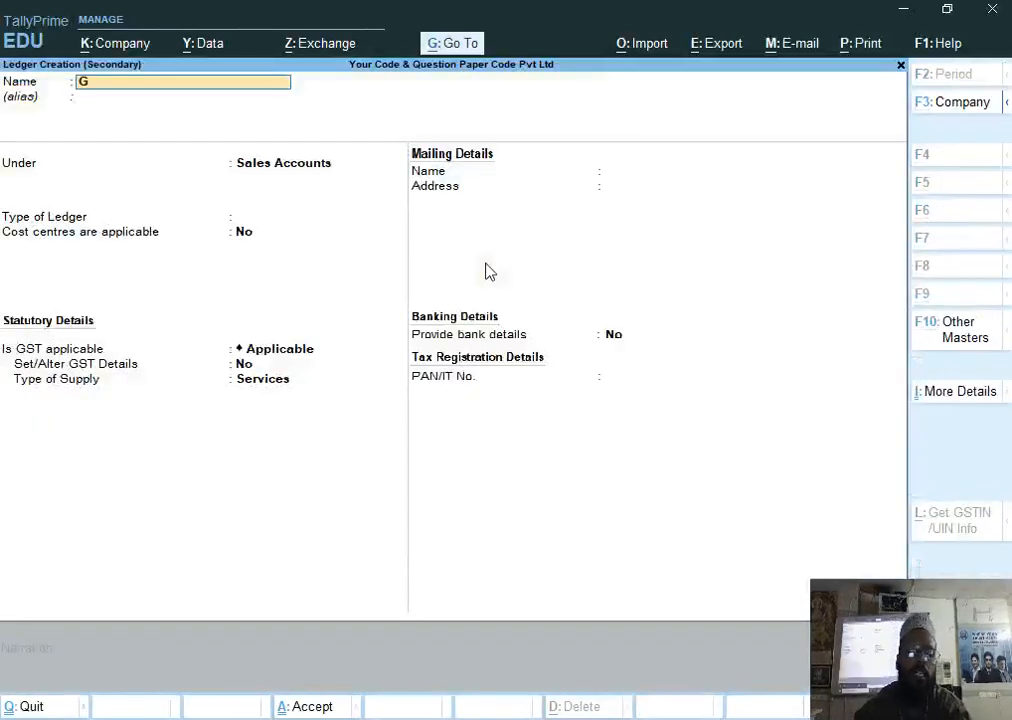
text(alaxy india Lt)
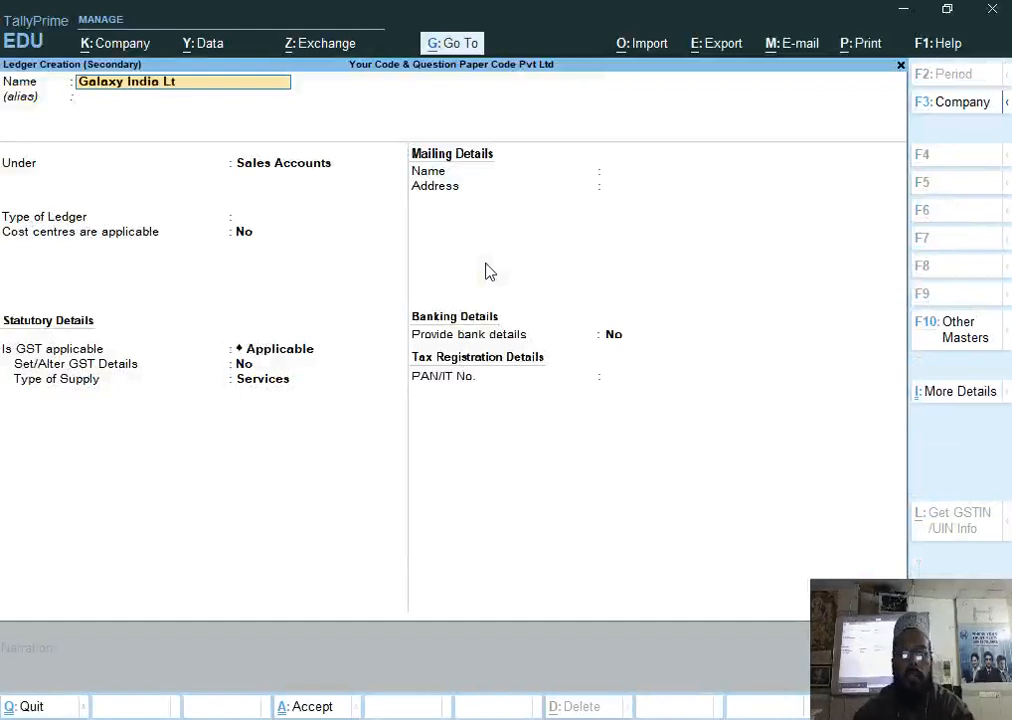
text(d)
key(Return)
key(Return)
Place the Galaxy India Ltd ledger under Sundry Debtors and keep TDS deductable set to No.
text(S)
key(Down)
key(Down)
key(Down)
key(Down)
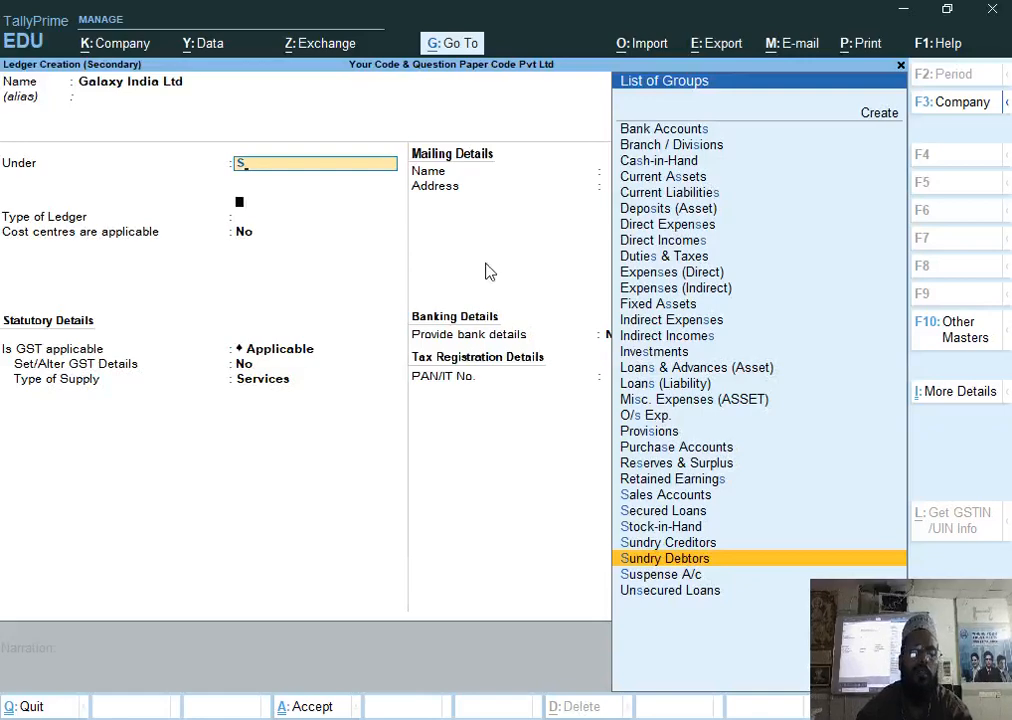
key(Return)
key(Return)
key(Return)
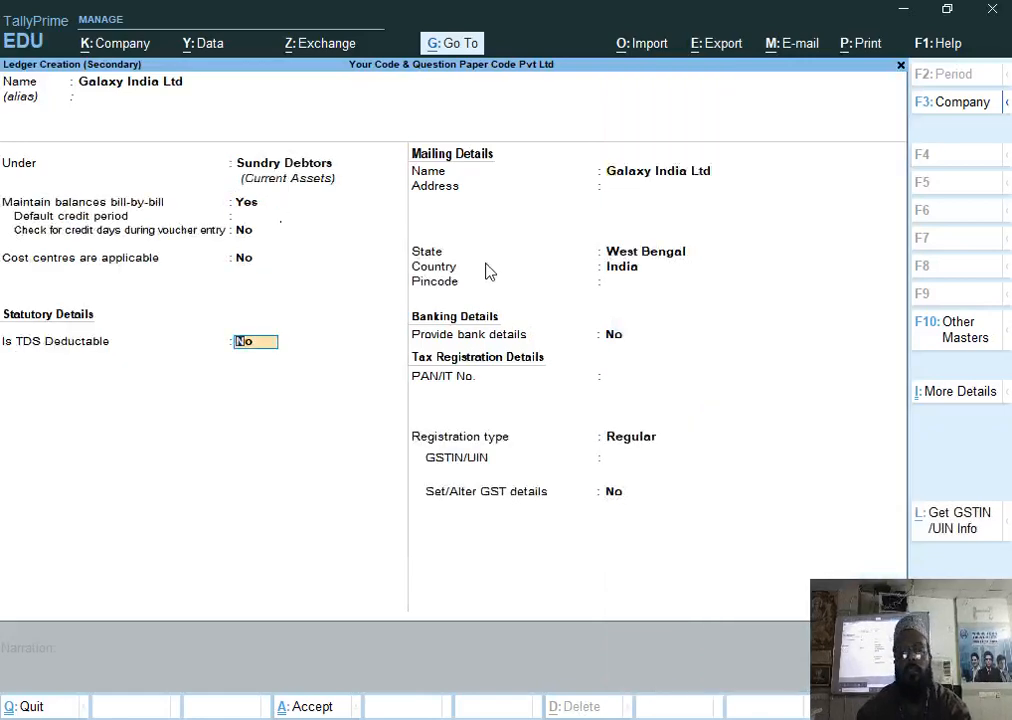
key(Return)
Copy the buyer's street address from the DOCUMENT 4 invoice into the ledger, add the city, and keep West Bengal, India as the location.
key(alt+Tab)
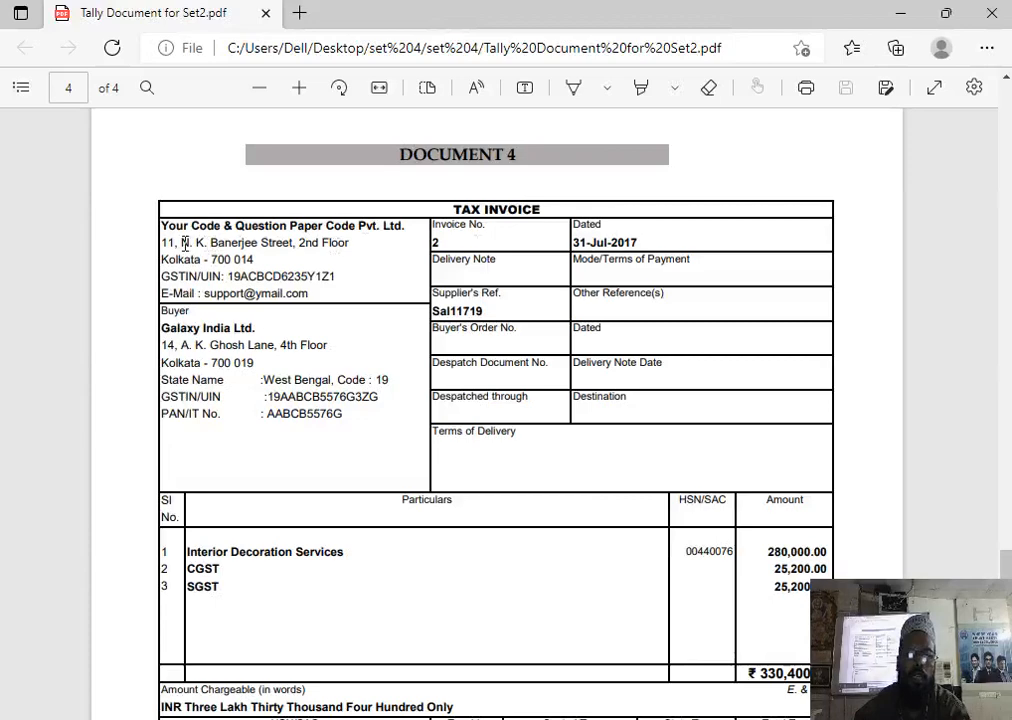
drag(158, 350, 314, 357)
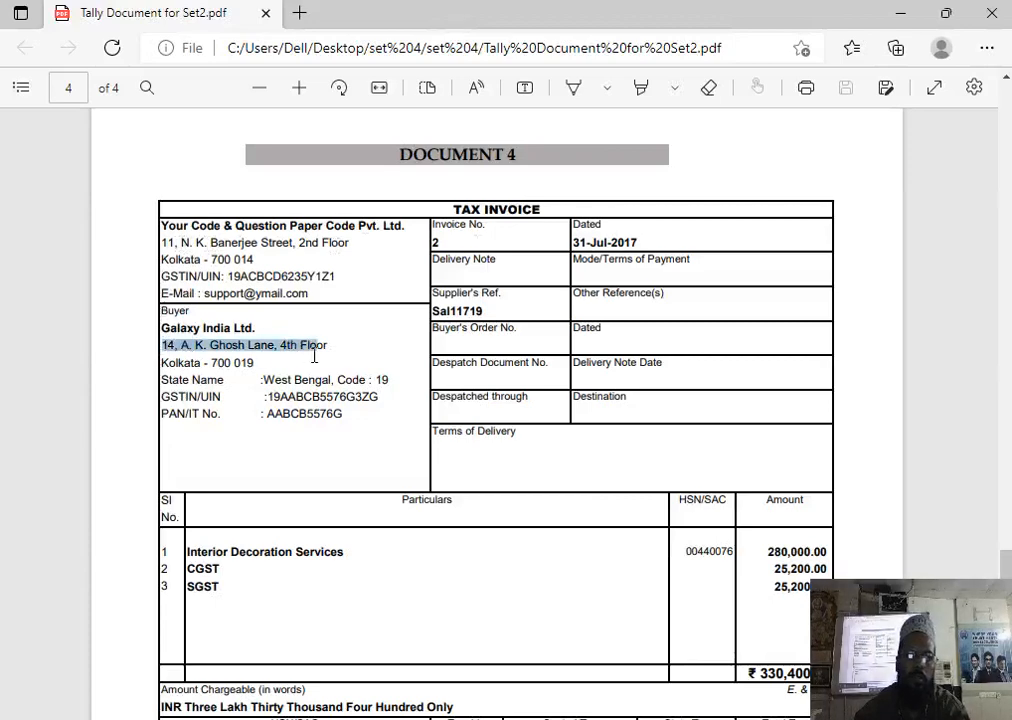
key(alt+Tab)
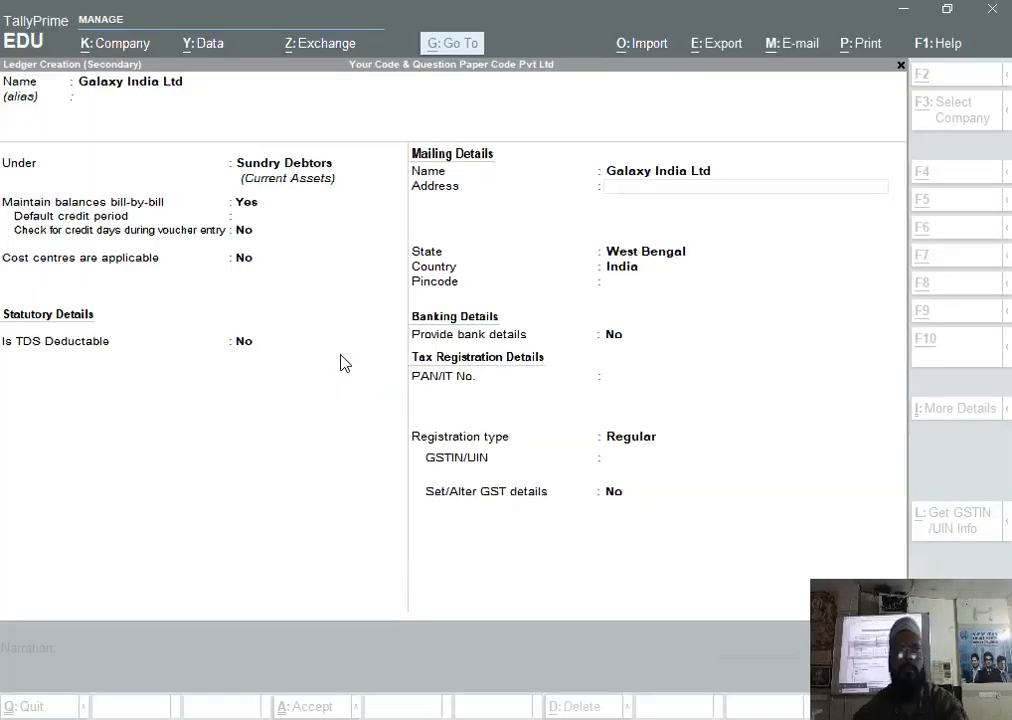
key(ctrl+alt+v)
key(Return)
text(Kolkat)
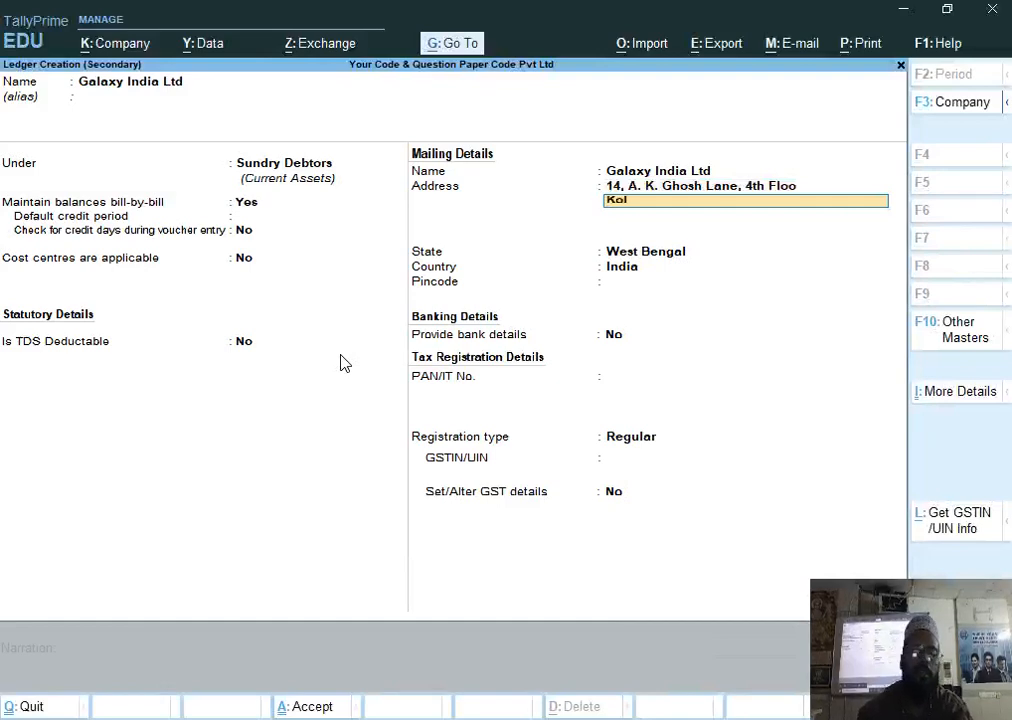
key(Return)
key(Return)
key(Return)
key(Return)
key(Return)
Copy the buyer's PAN from the DOCUMENT 4 invoice into the ledger's PAN/IT No. and keep registration type Regular.
key(alt+Tab)
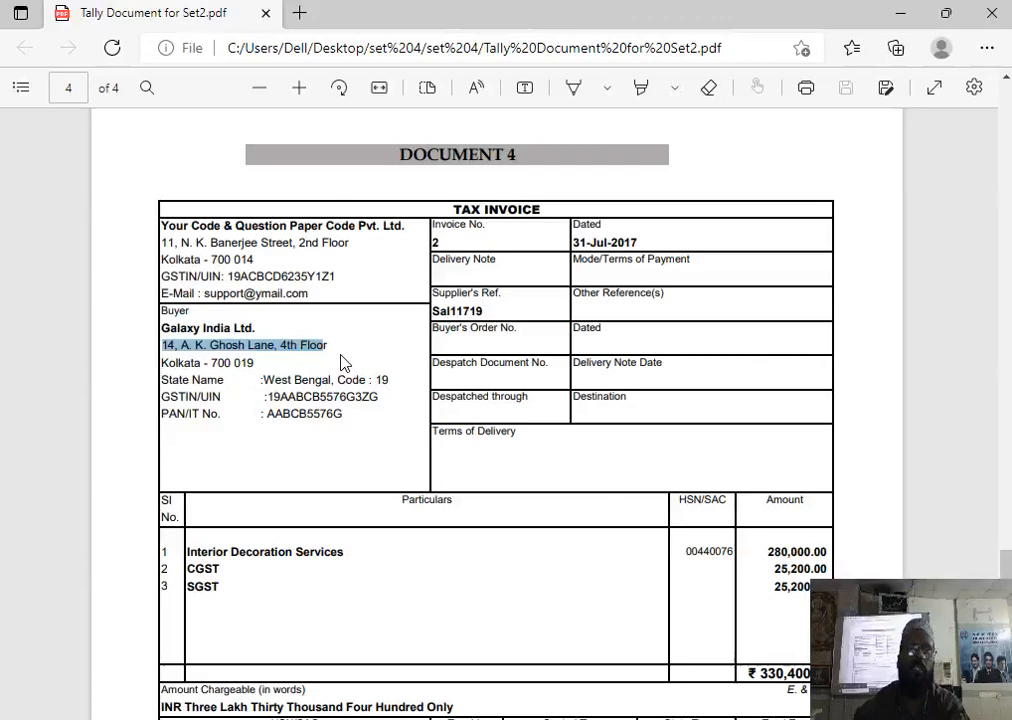
double_click(315, 410)
key(ctrl+c)
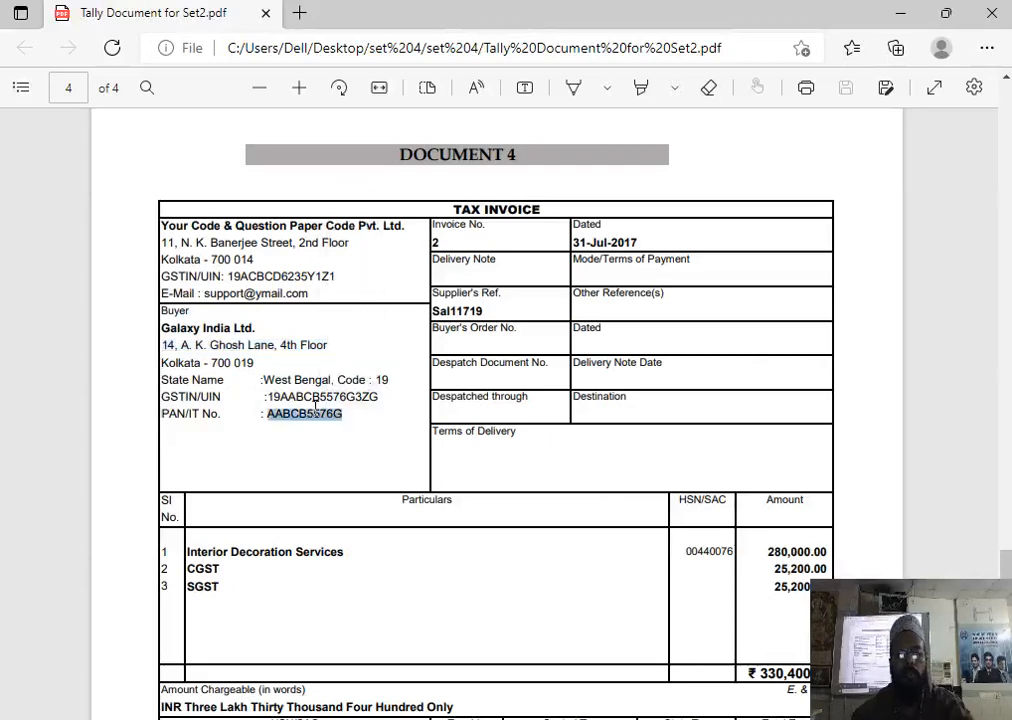
key(alt+Tab)
key(ctrl+alt+v)
key(Return)
key(Return)
Copy the buyer's GSTIN from the DOCUMENT 4 invoice into the Galaxy India Ltd ledger and save the ledger.
key(alt+Tab)
double_click(319, 397)
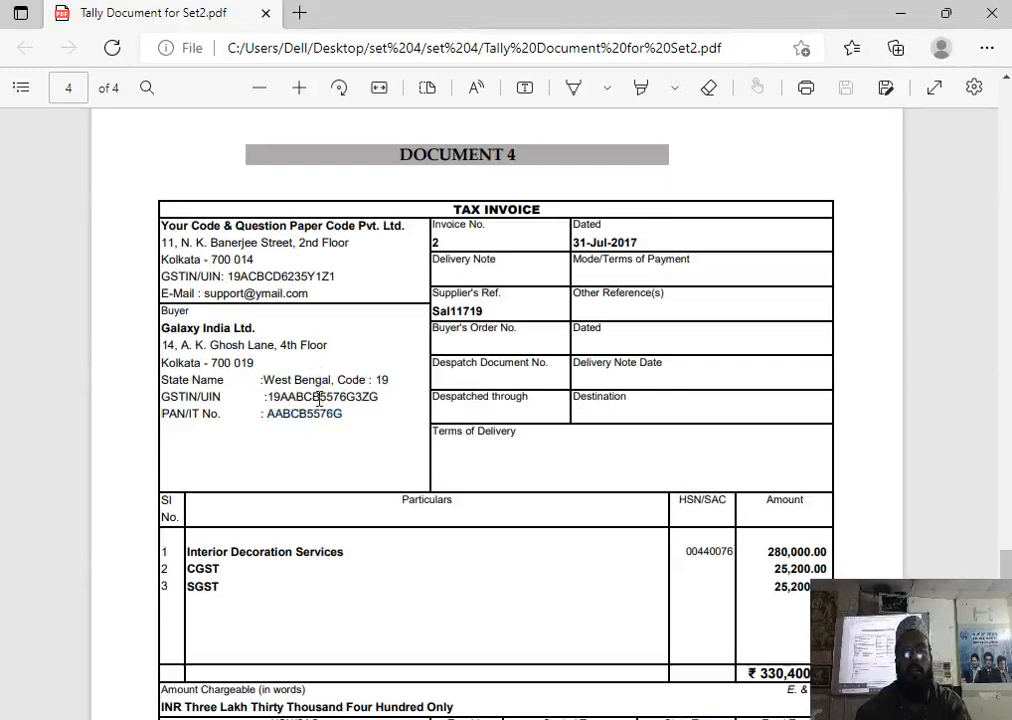
key(ctrl+c)
key(alt+Tab)
key(ctrl+alt+v)
key(Return)
key(Return)
key(Return)
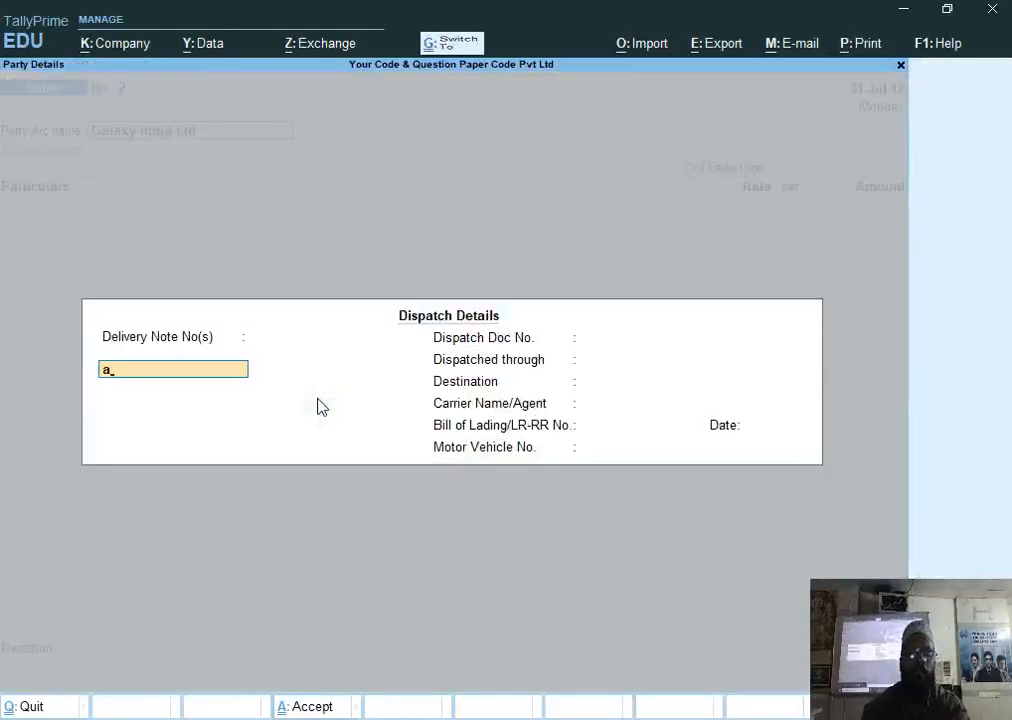
Skip the dispatch and party details for Galaxy India Ltd and keep Cost Centre Class as Not Applicable.
key(Escape)
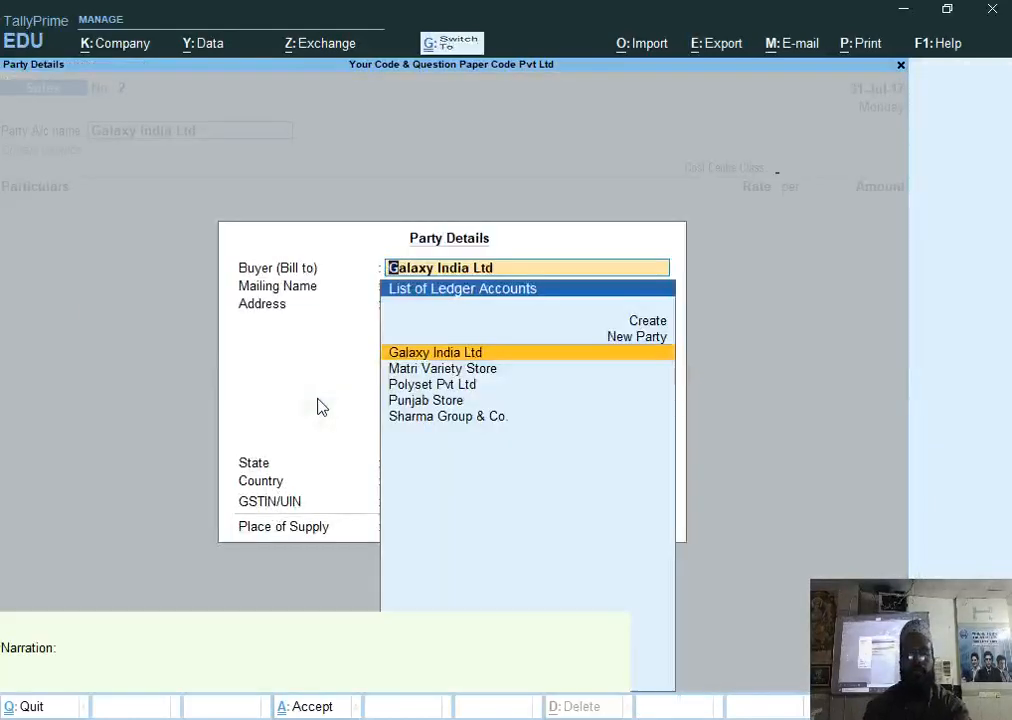
key(Escape)
key(Return)
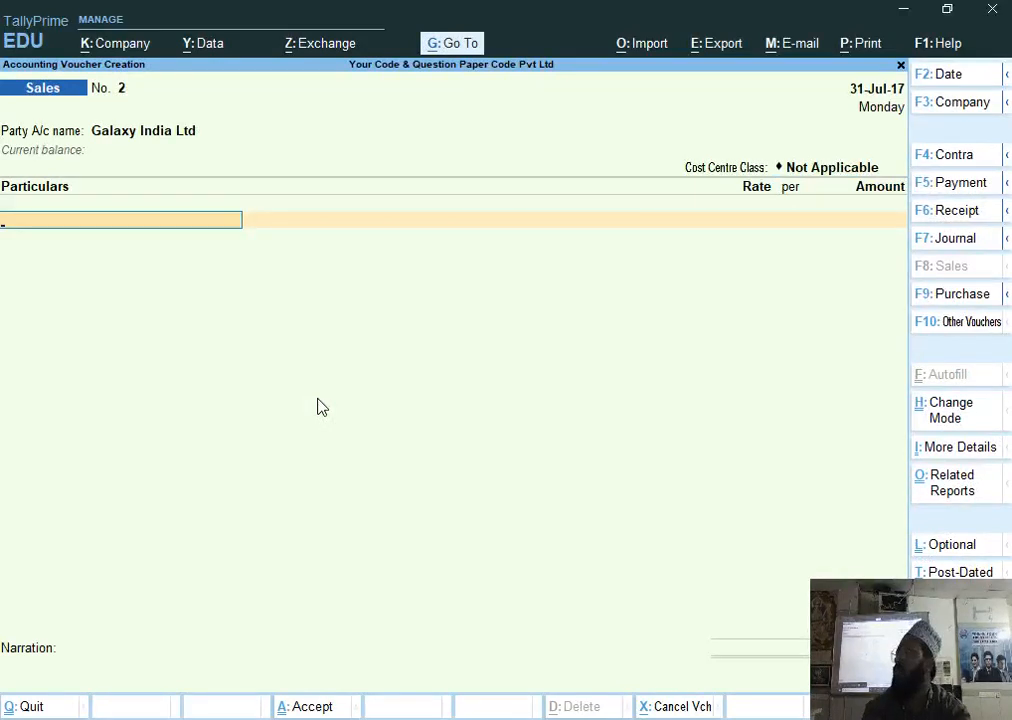
Create a ledger named Interior Decoration from the sales voucher and place it under Direct Incomes.
text(Int)
key(alt+c)
text(erior Decoration)
key(Return)
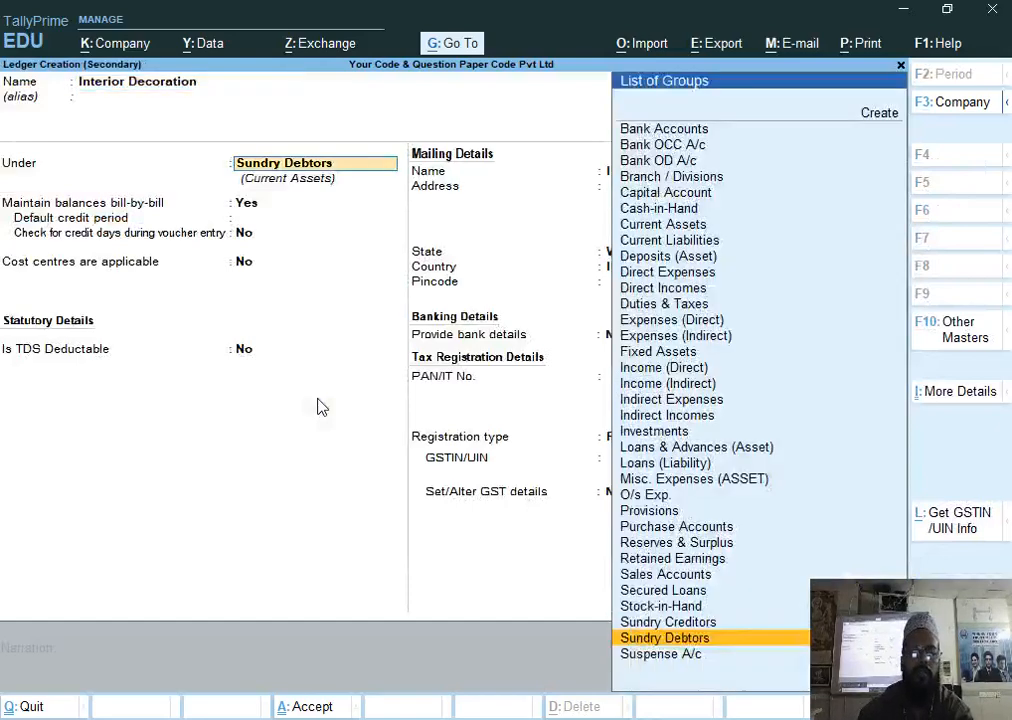
text(S)
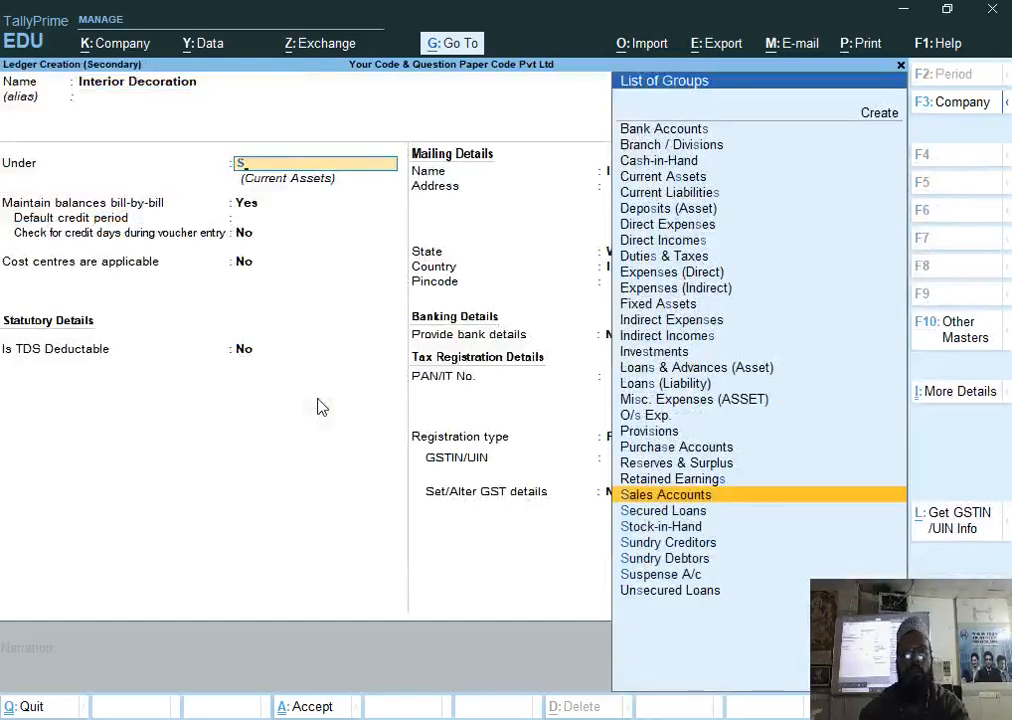
key(BackSpace)
text(D)
key(Down)
key(Down)
key(Up)
key(Down)
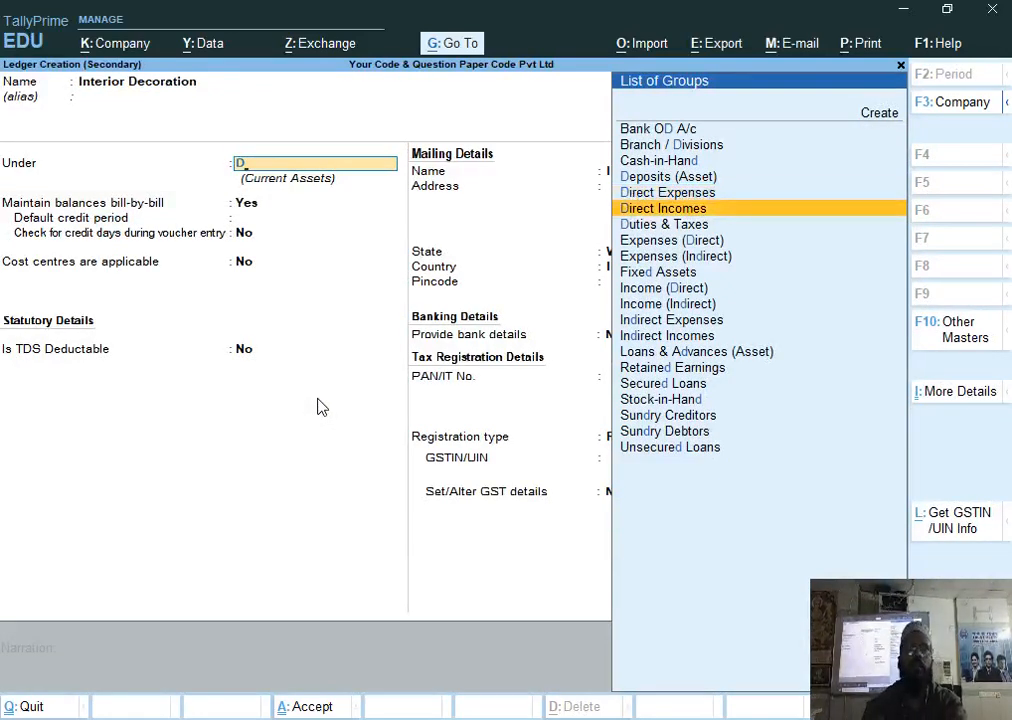
key(Return)
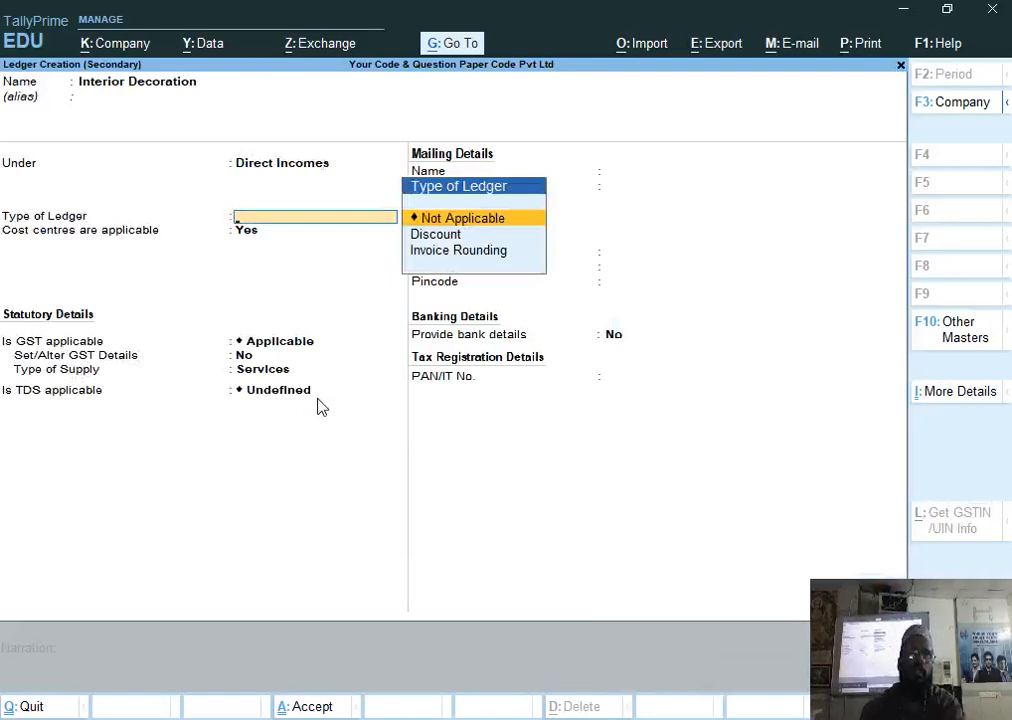
Keep the ledger type Not Applicable, turn cost centres off, and enable Set/Alter GST Details with GST Applicable.
key(Return)
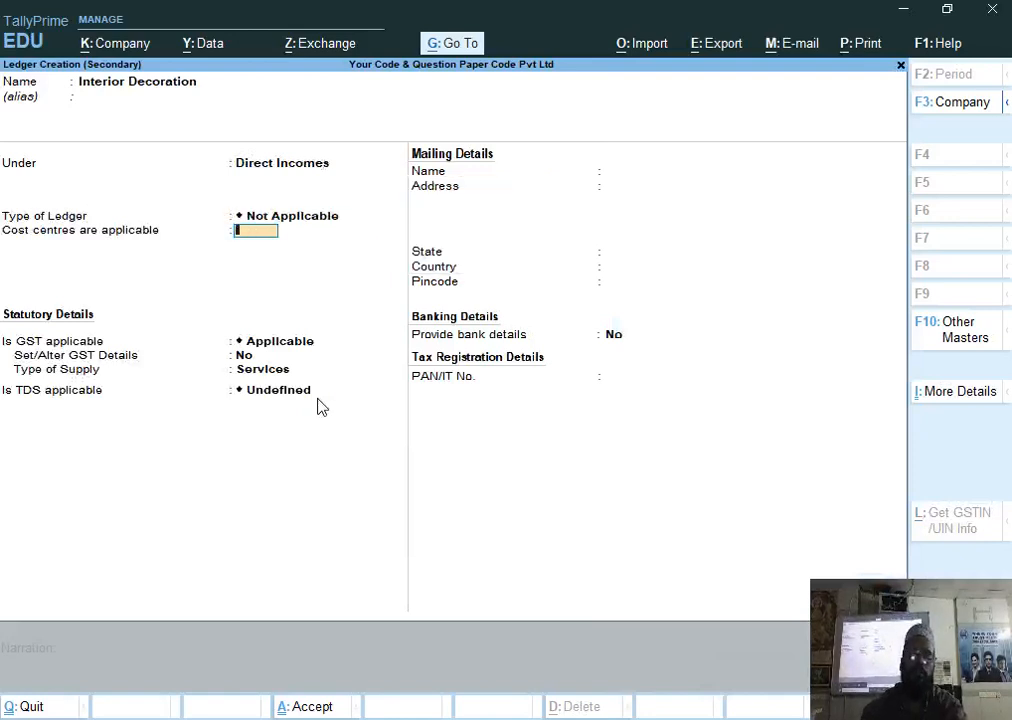
key(Return)
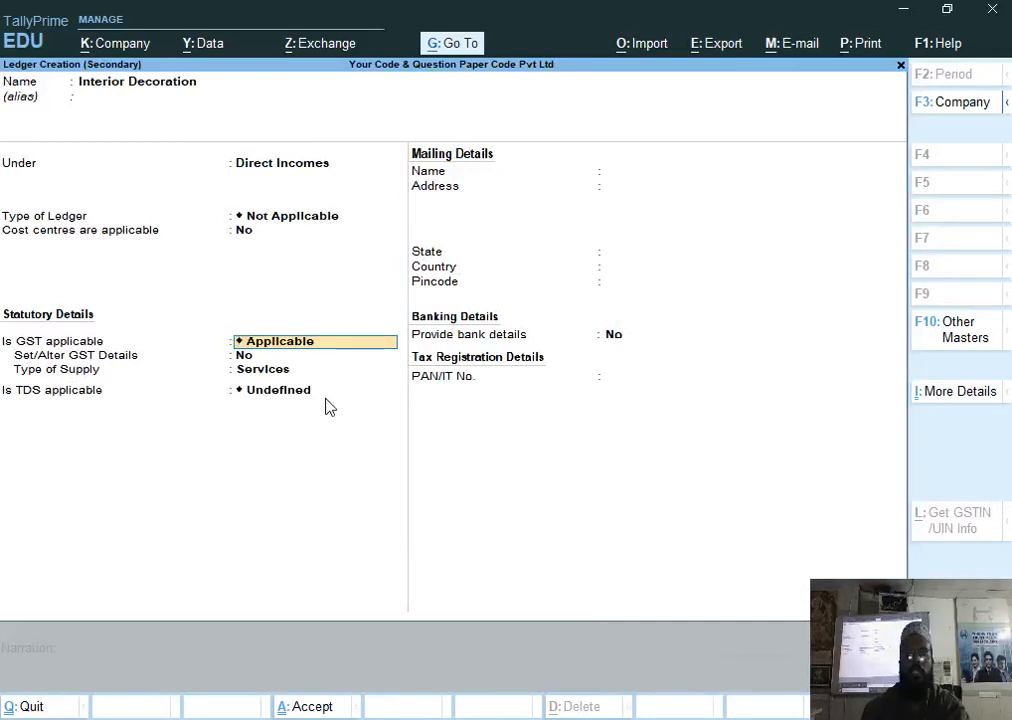
key(Return)
text(s)
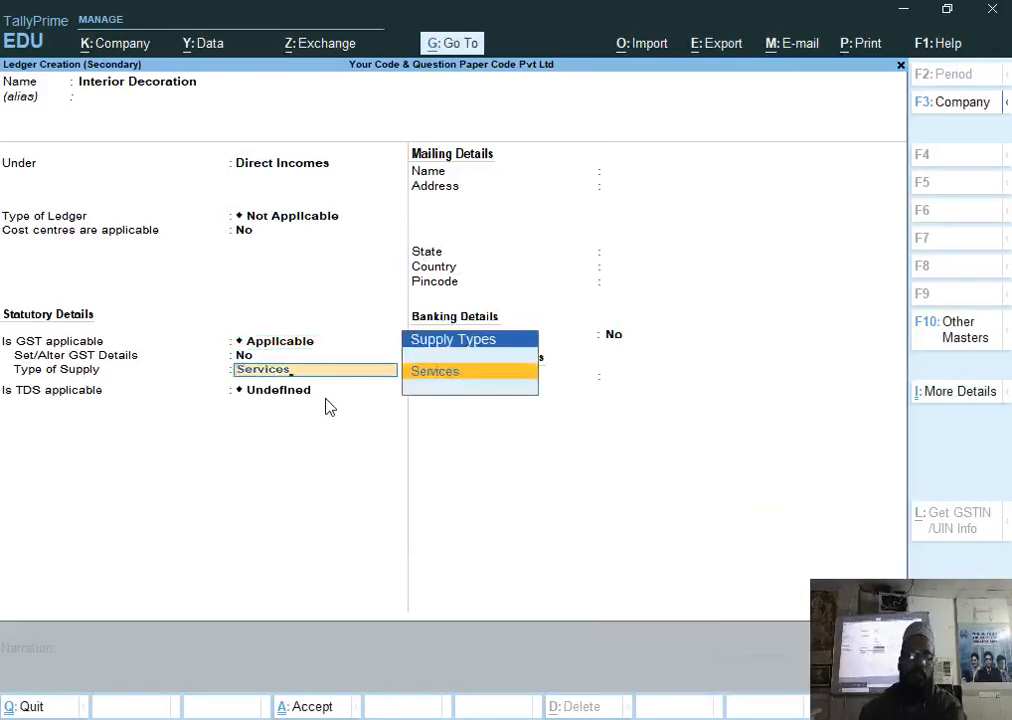
key(BackSpace)
key(BackSpace)
key(BackSpace)
key(BackSpace)
key(BackSpace)
key(BackSpace)
key(BackSpace)
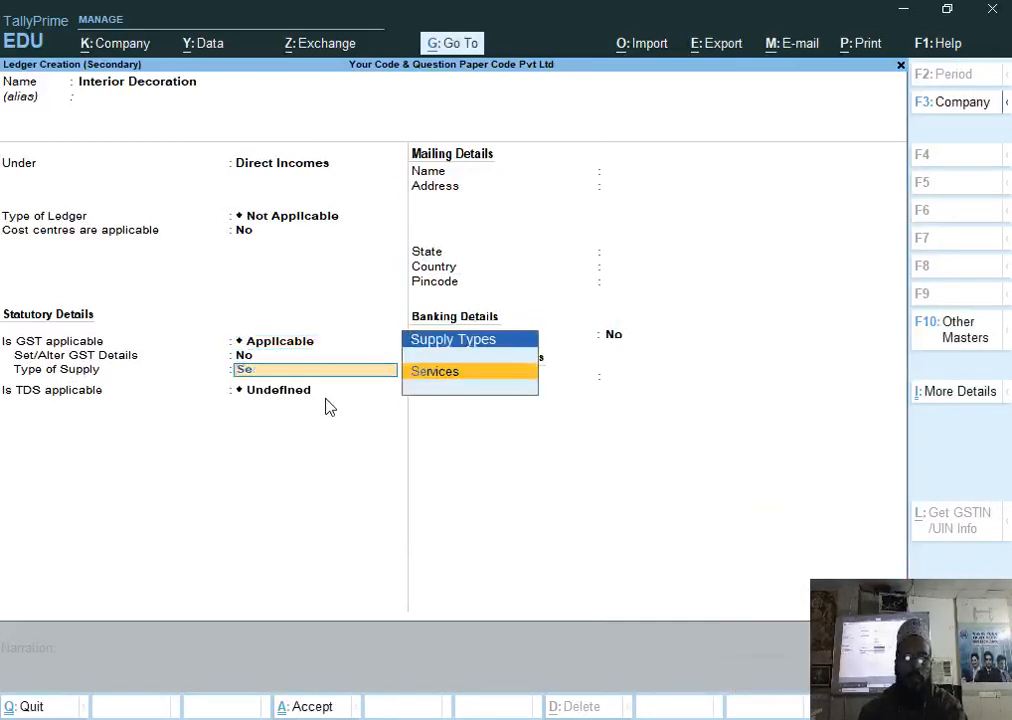
key(BackSpace)
key(BackSpace)
text(y)
key(Return)
Enter Interior as the GST description, leave HSN/SAC blank and nature of transaction Not Applicable, and set taxability to Taxable.
text(Interior)
key(Return)
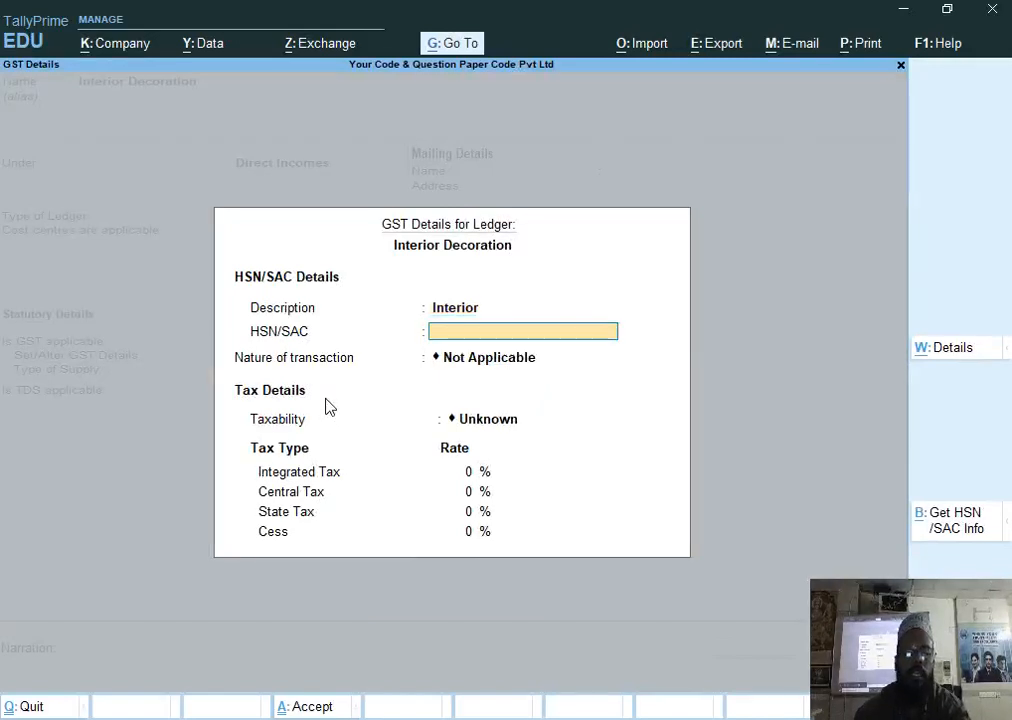
key(Return)
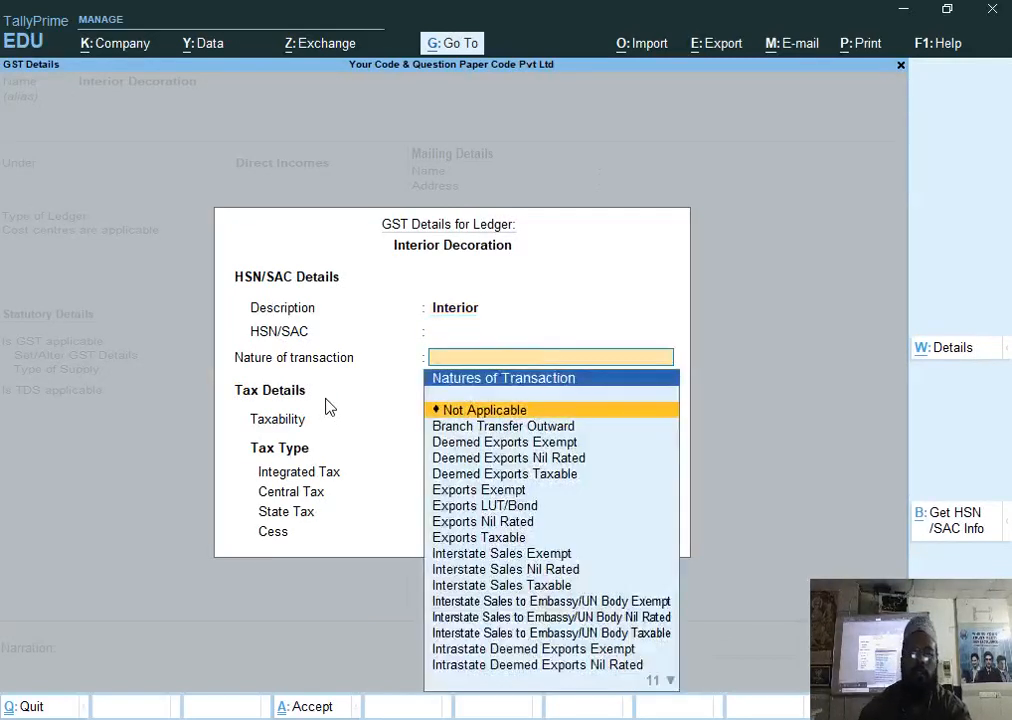
key(Return)
key(Down)
key(Down)
key(Down)
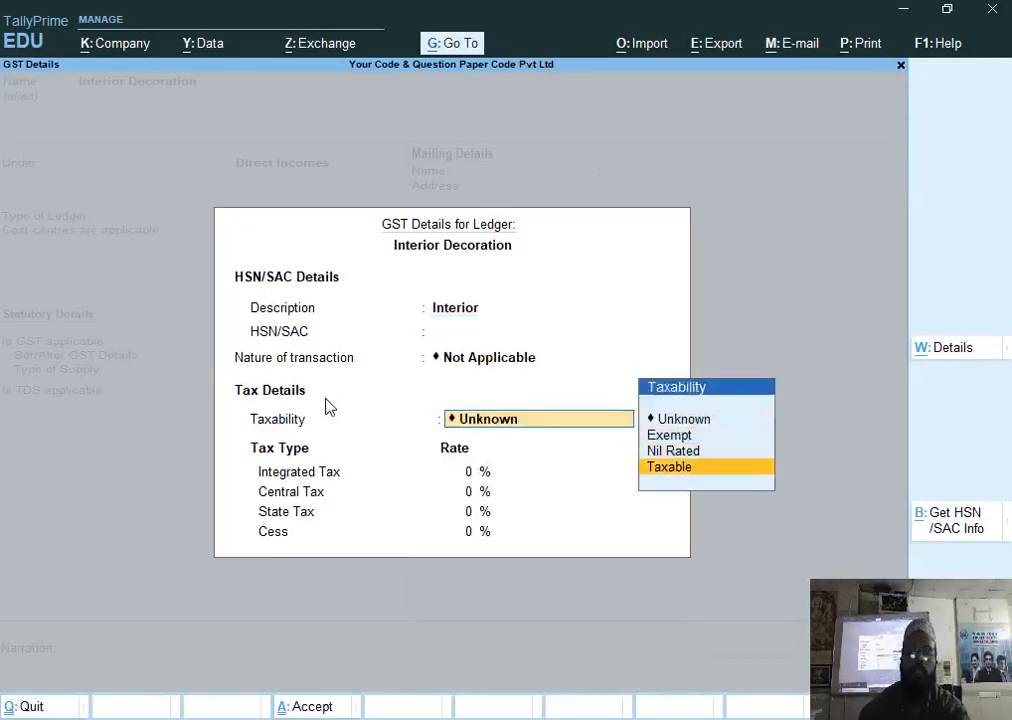
key(Return)
Check the tax rates on the DOCUMENT 4 invoice and set the ledger's integrated tax to 19%.
key(alt+Tab)
scroll(770, 497, down, 3)
scroll(770, 497, down, 2)
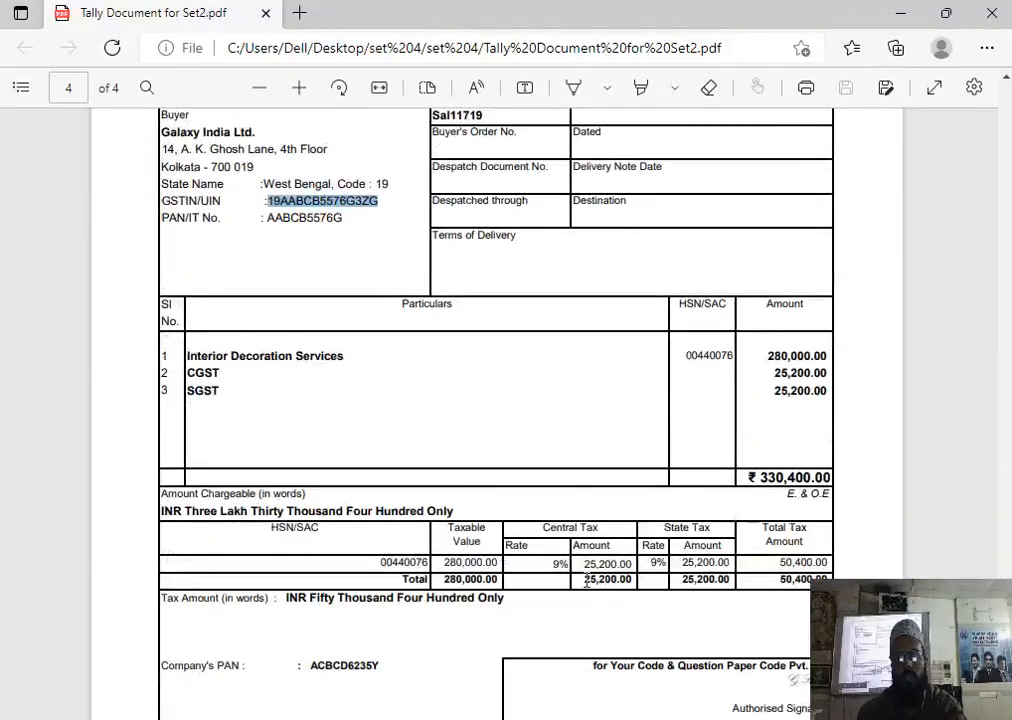
key(alt+Tab)
text(19)
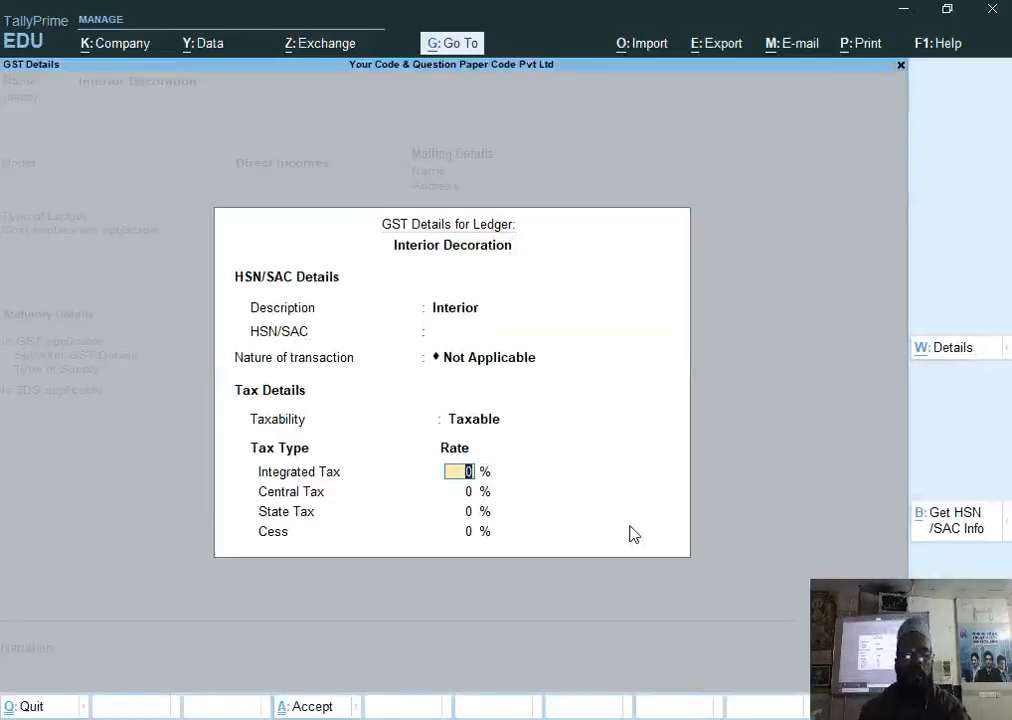
key(Return)
key(Return)
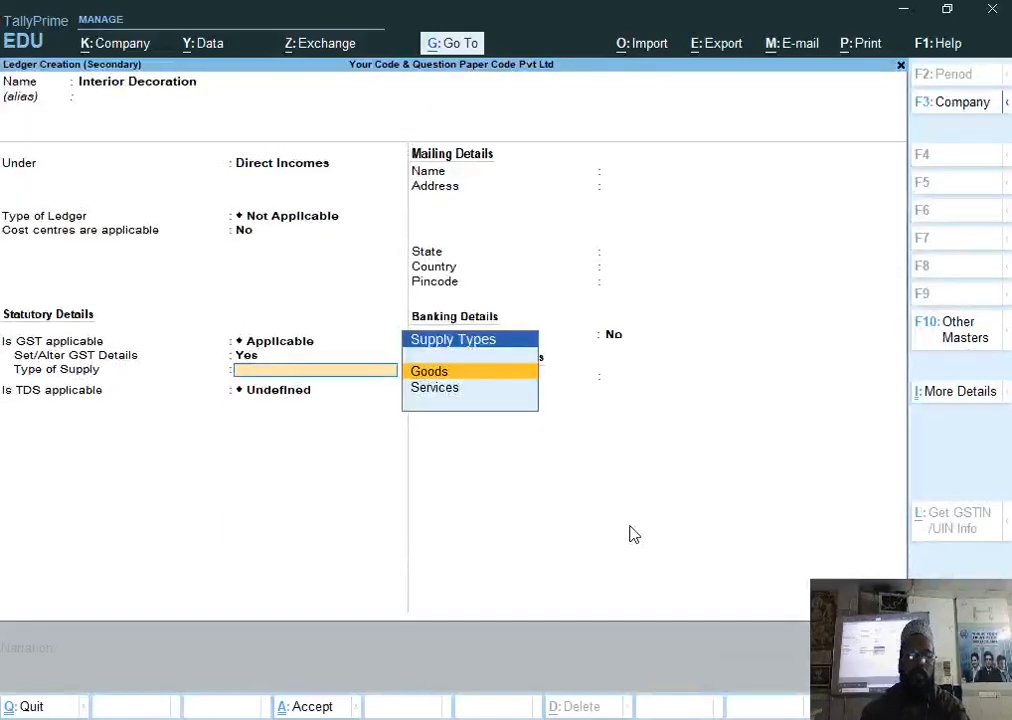
Reopen the Interior Decoration GST details and set integrated tax to 18%, applicable from 31-Jul-17.
key(BackSpace)
key(Return)
key(Return)
key(Return)
key(Return)
key(Return)
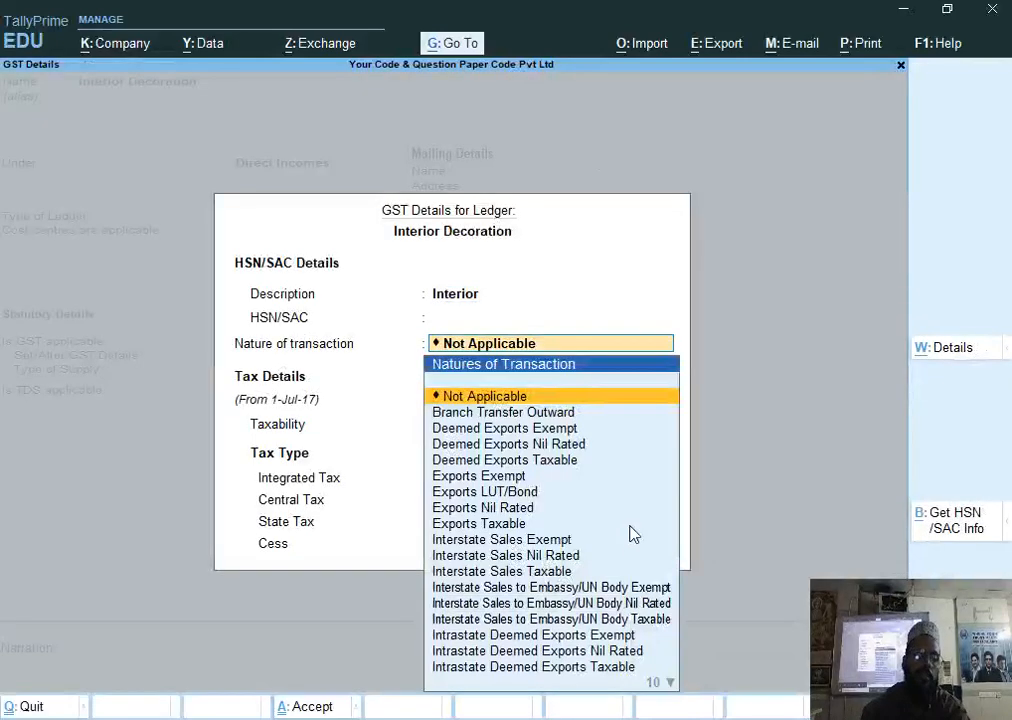
text(18)
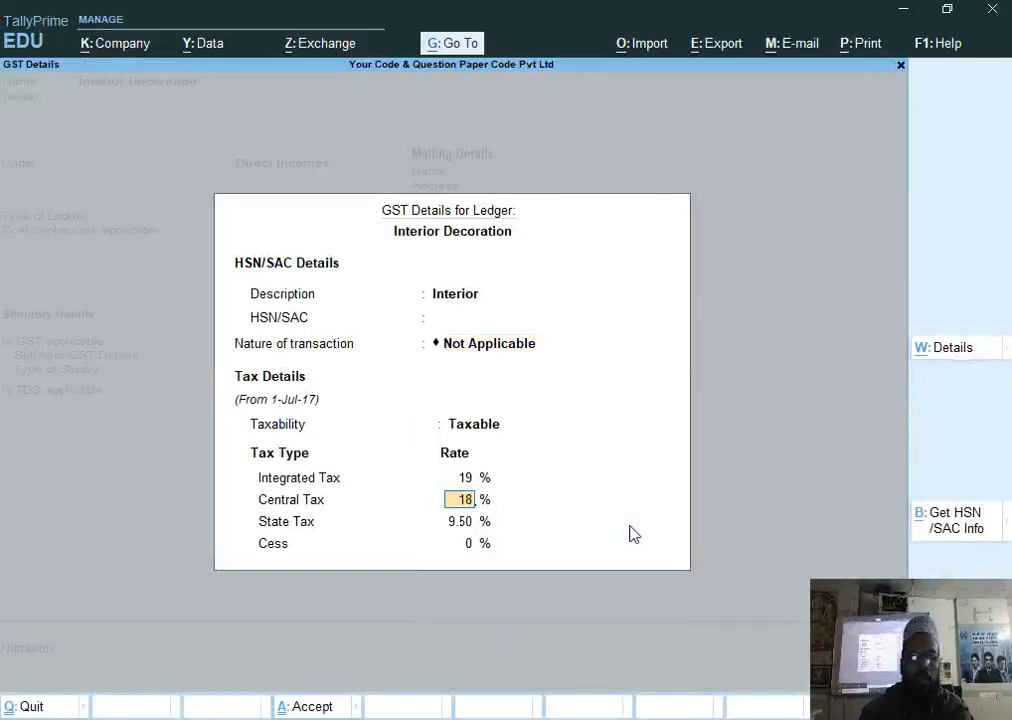
key(Return)
key(Up)
key(Up)
text(18)
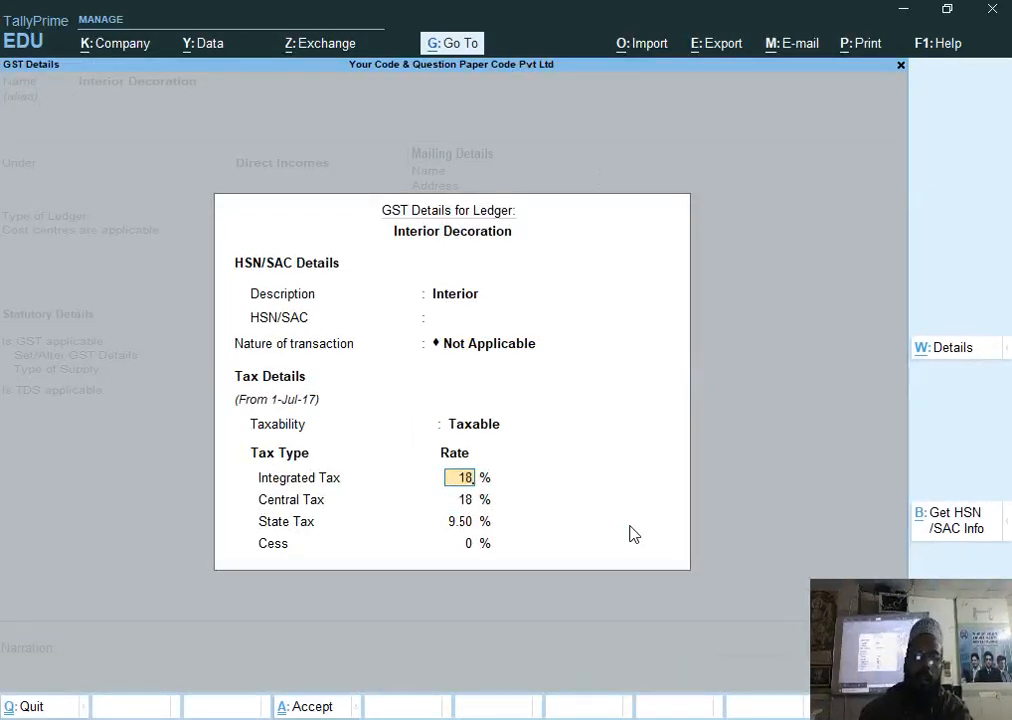
key(Return)
key(Return)
key(Return)
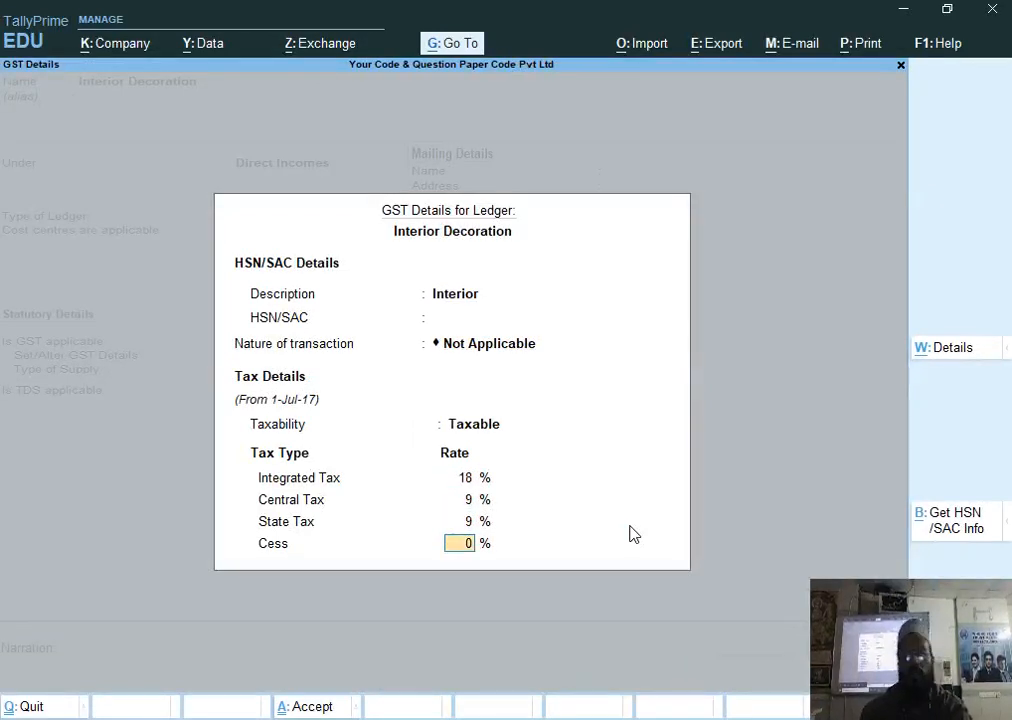
key(Return)
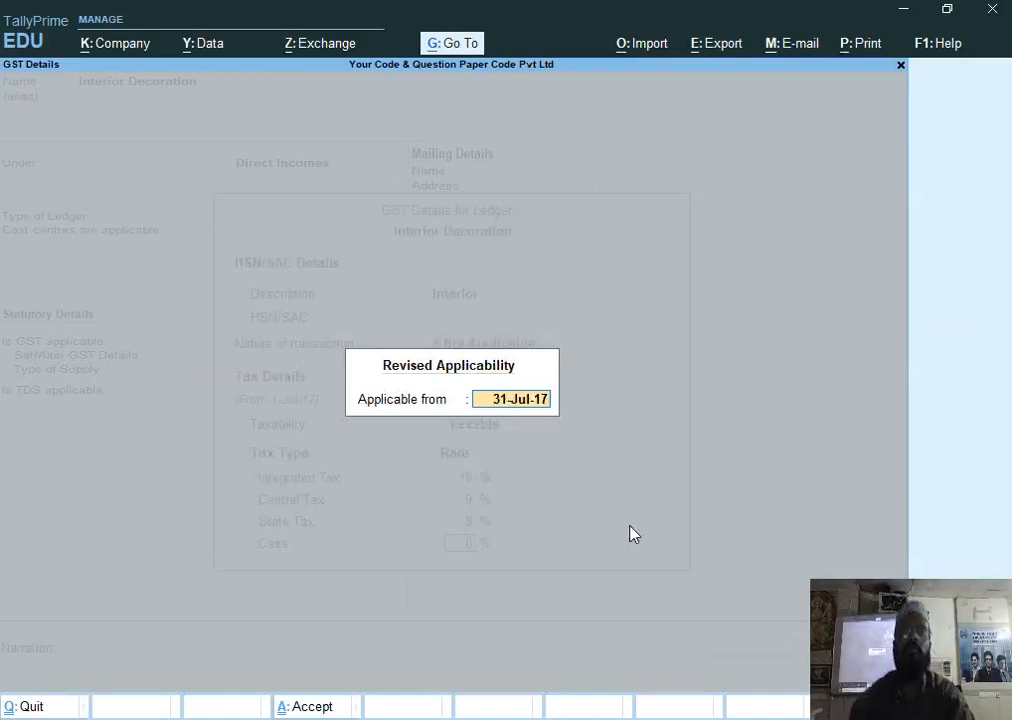
key(Return)
Set the type of supply to Services and TDS to Not Applicable, and save the Interior Decoration ledger.
key(Down)
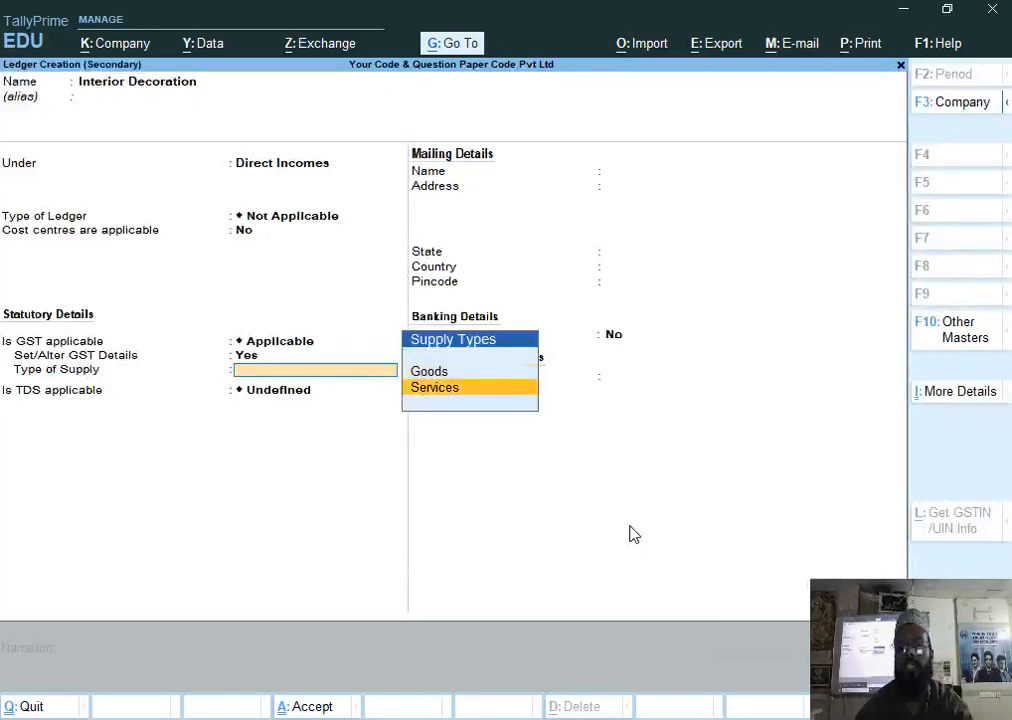
key(Return)
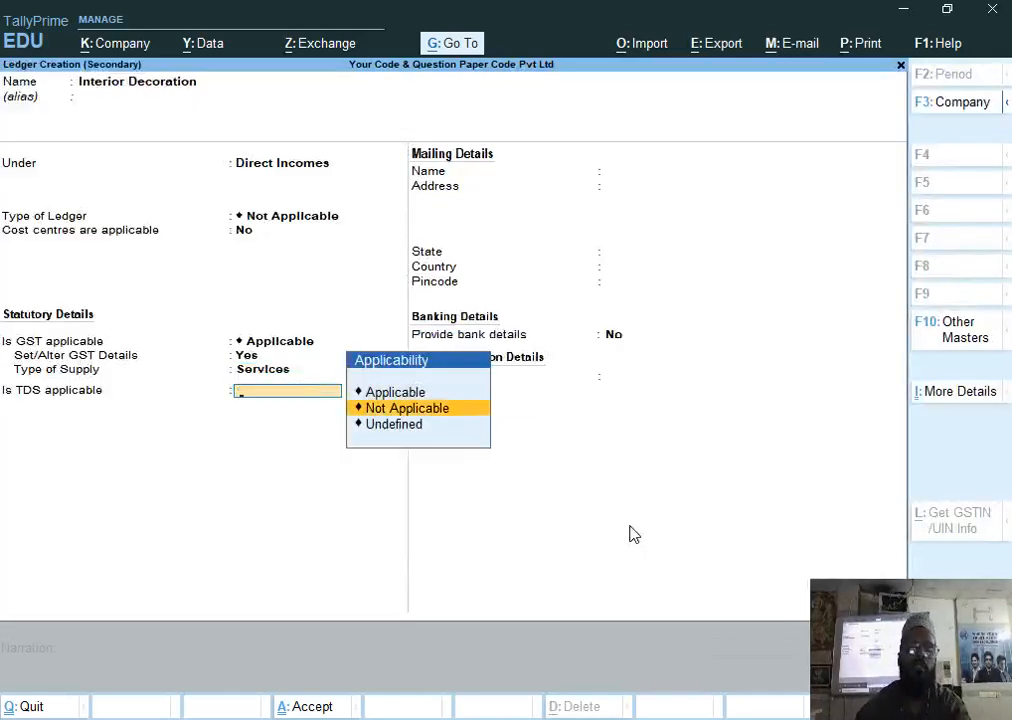
key(Return)
key(Return)
key(Return)
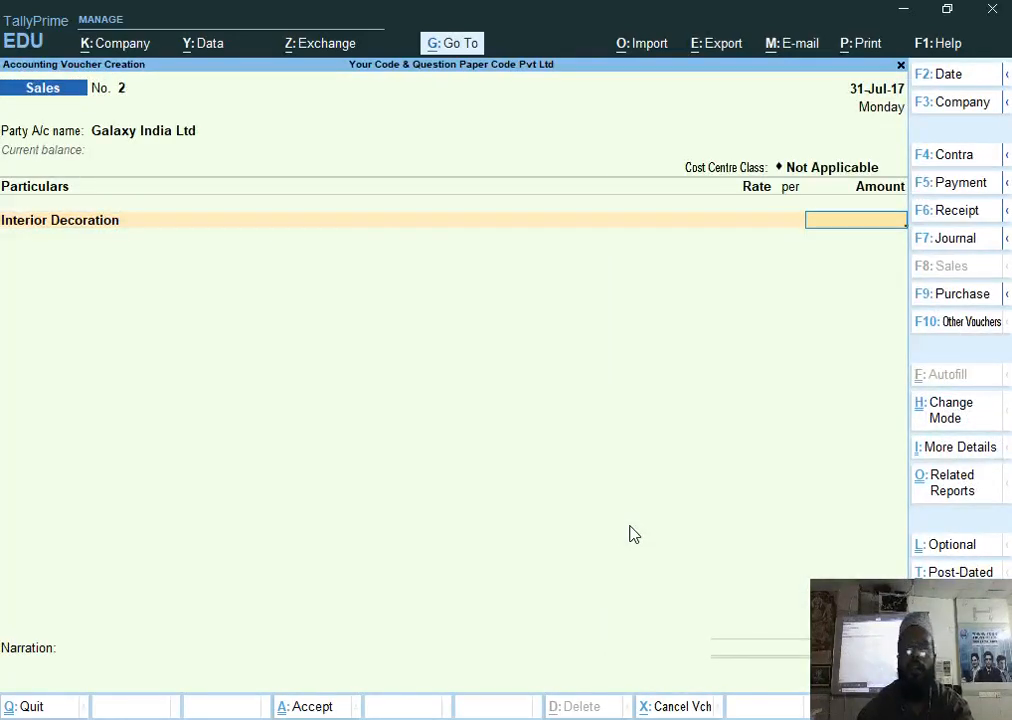
Look up the service amount on the DOCUMENT 4 invoice and enter 280000 for Interior Decoration.
key(alt+Tab)
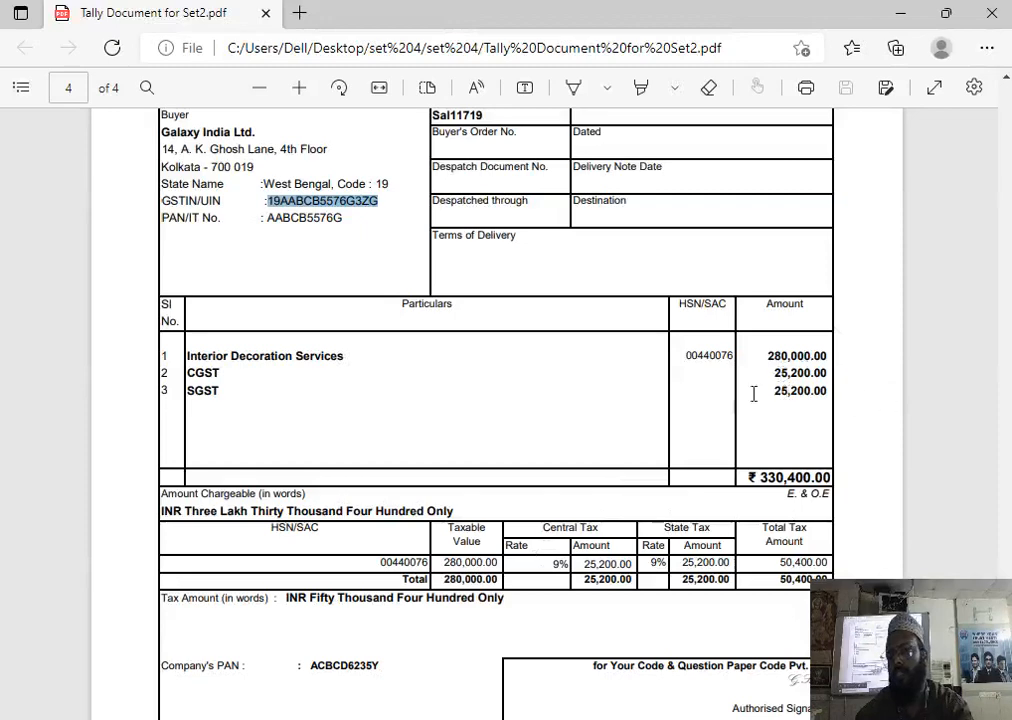
key(alt+Tab)
text(280000)
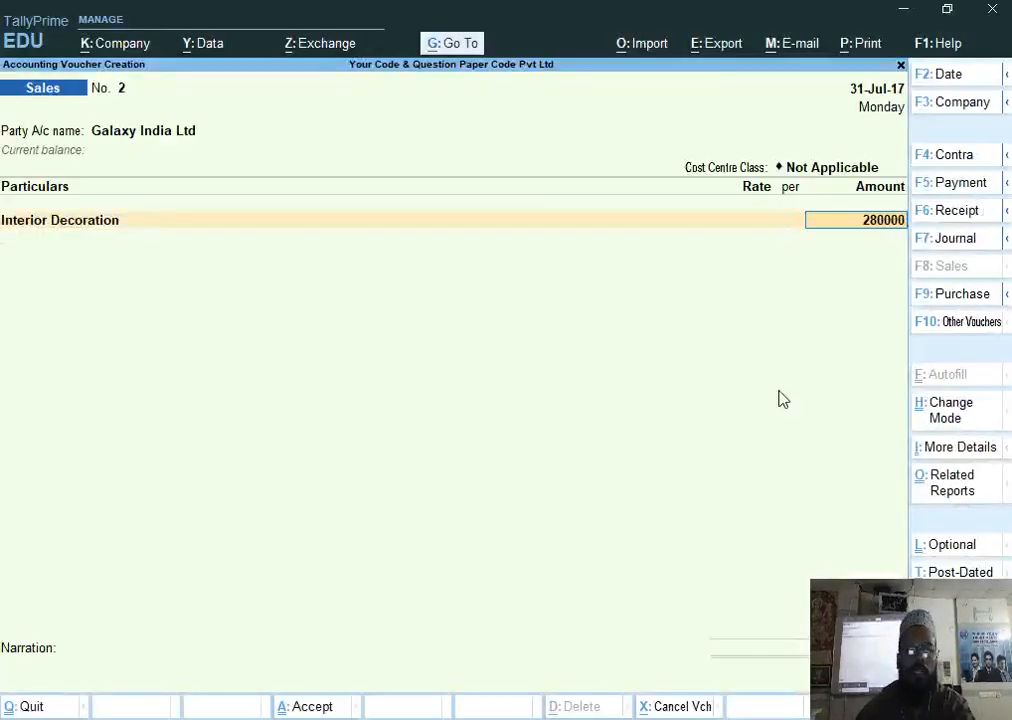
key(Return)
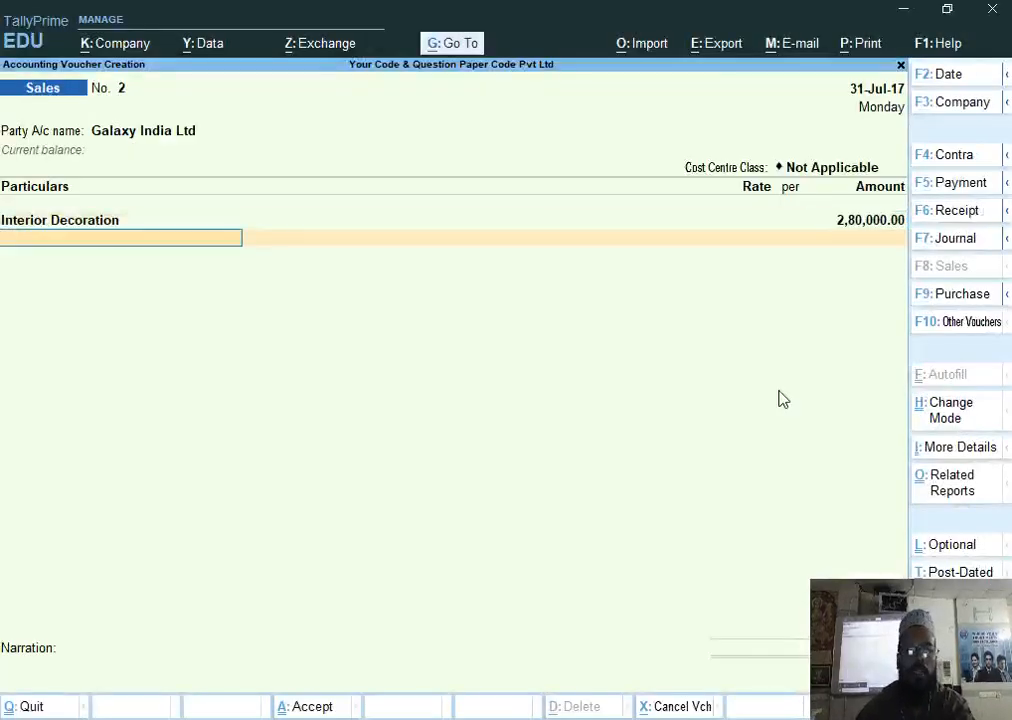
Add Cgst and Sgst lines of 25,200 each to the Galaxy India Ltd sales voucher.
text(C)
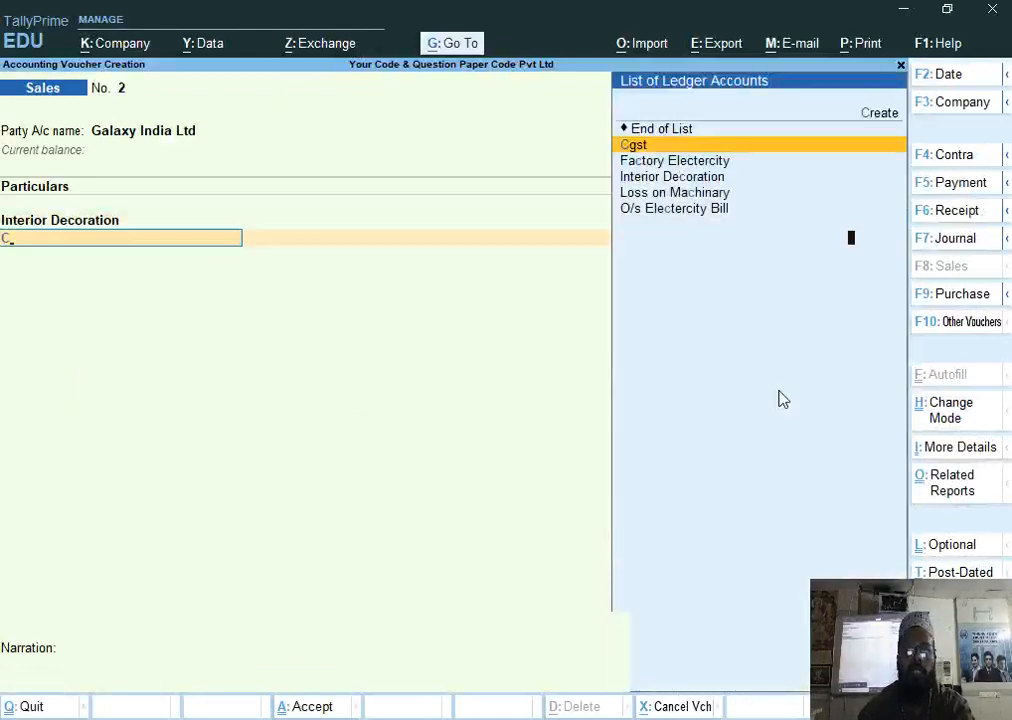
key(Return)
text(25200)
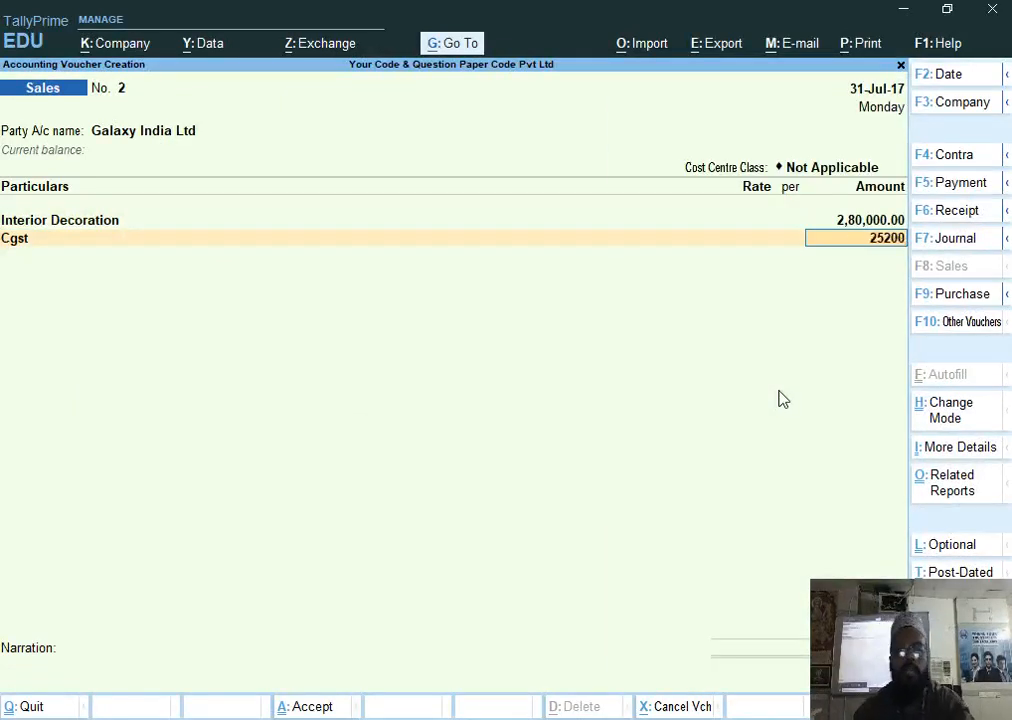
key(Return)
text(S)
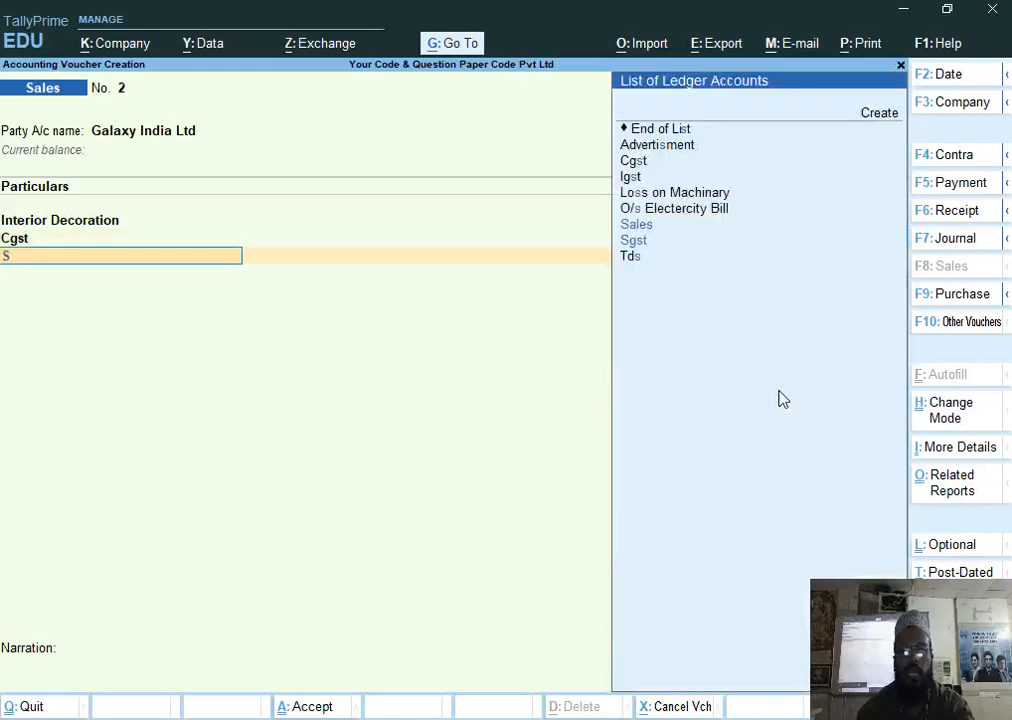
key(Down)
key(Return)
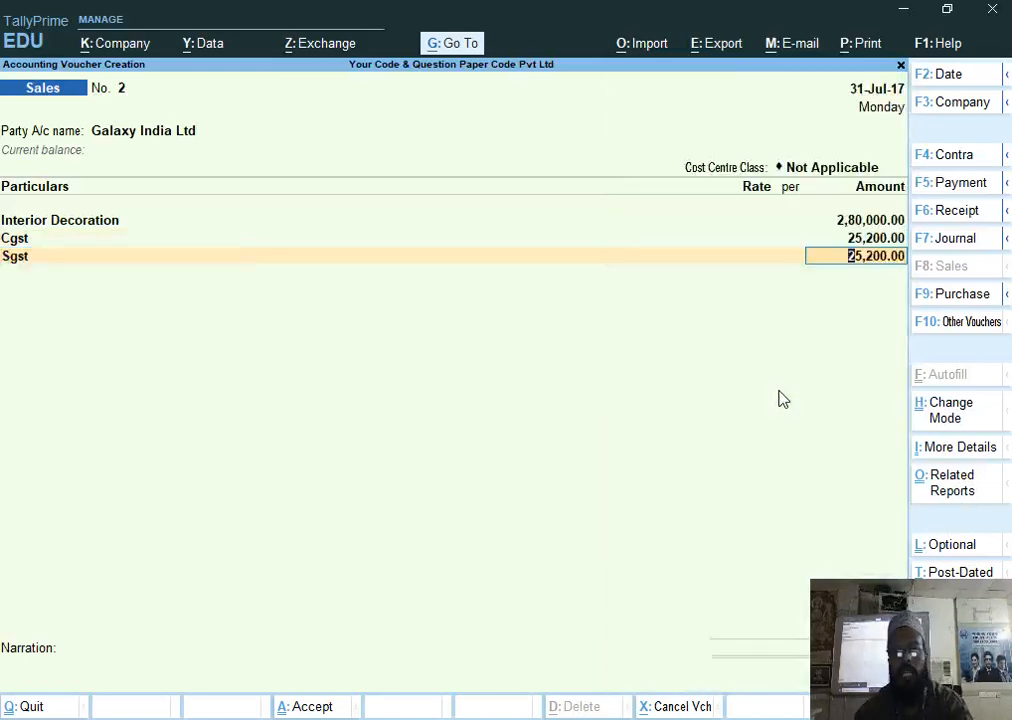
key(Return)
Back out of the bill-wise details and review the Cgst and Sgst lines of the voucher.
key(Return)
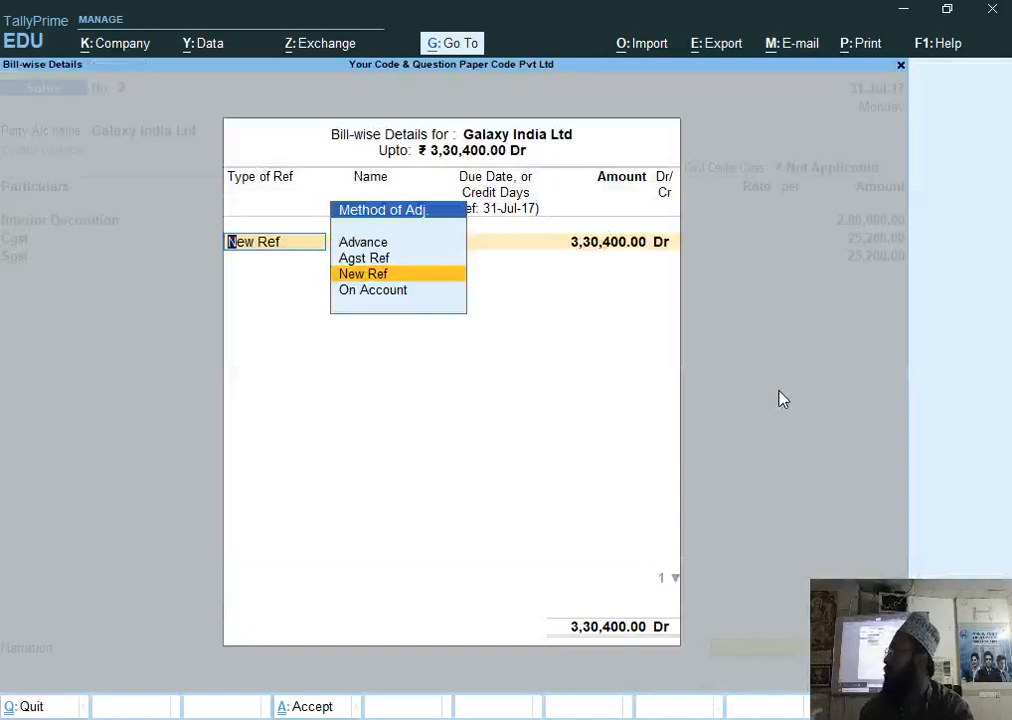
key(Escape)
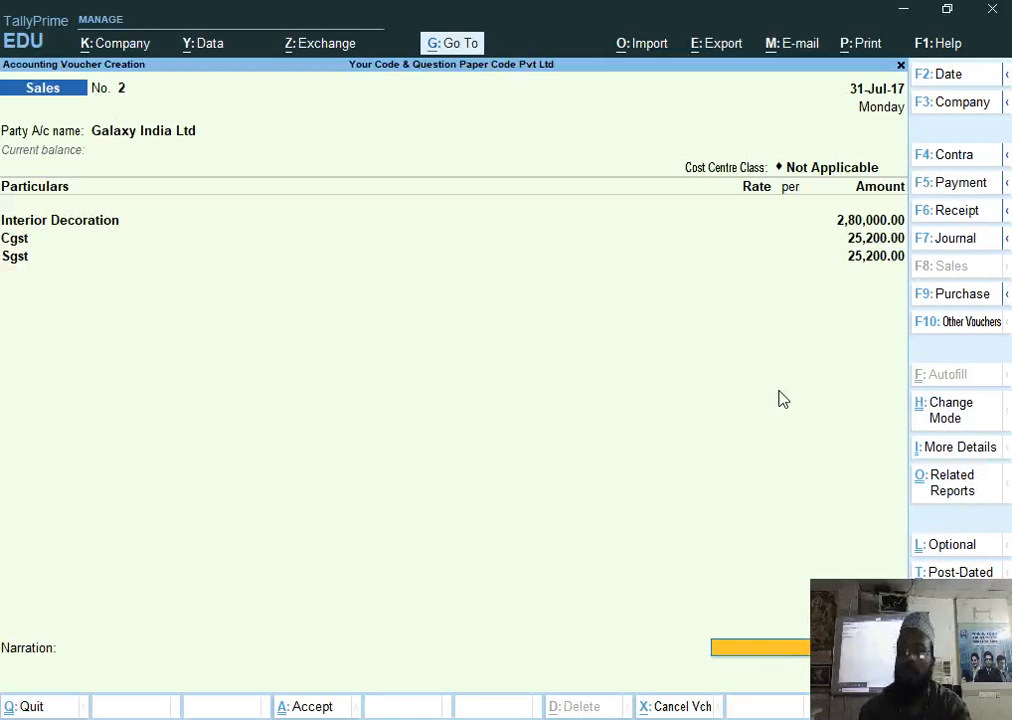
key(Up)
key(Up)
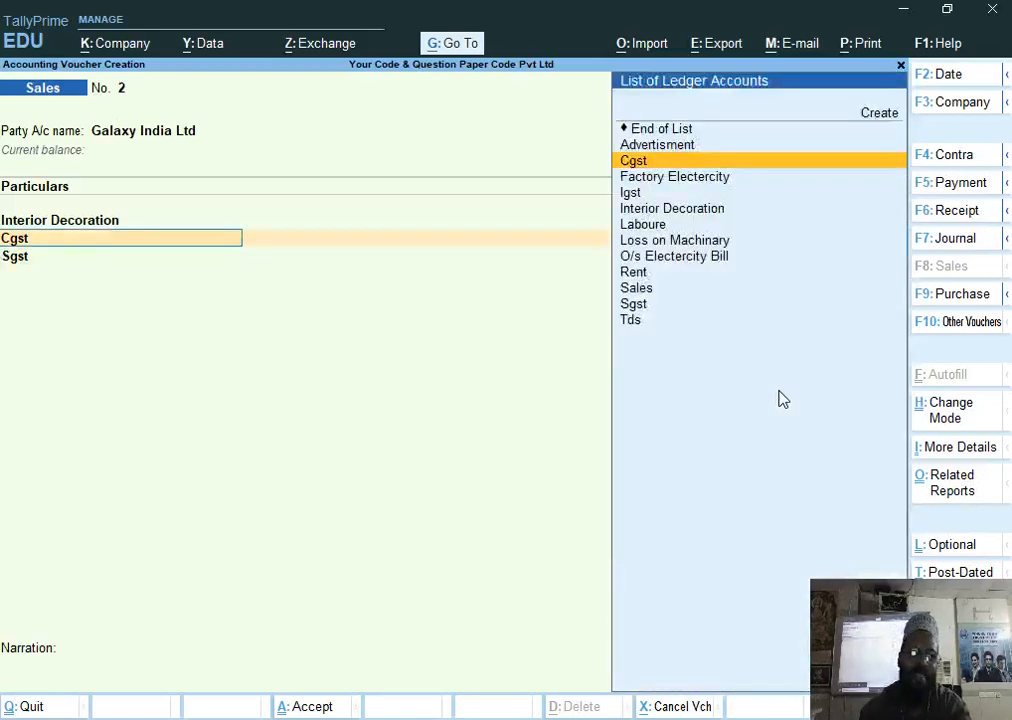
key(Return)
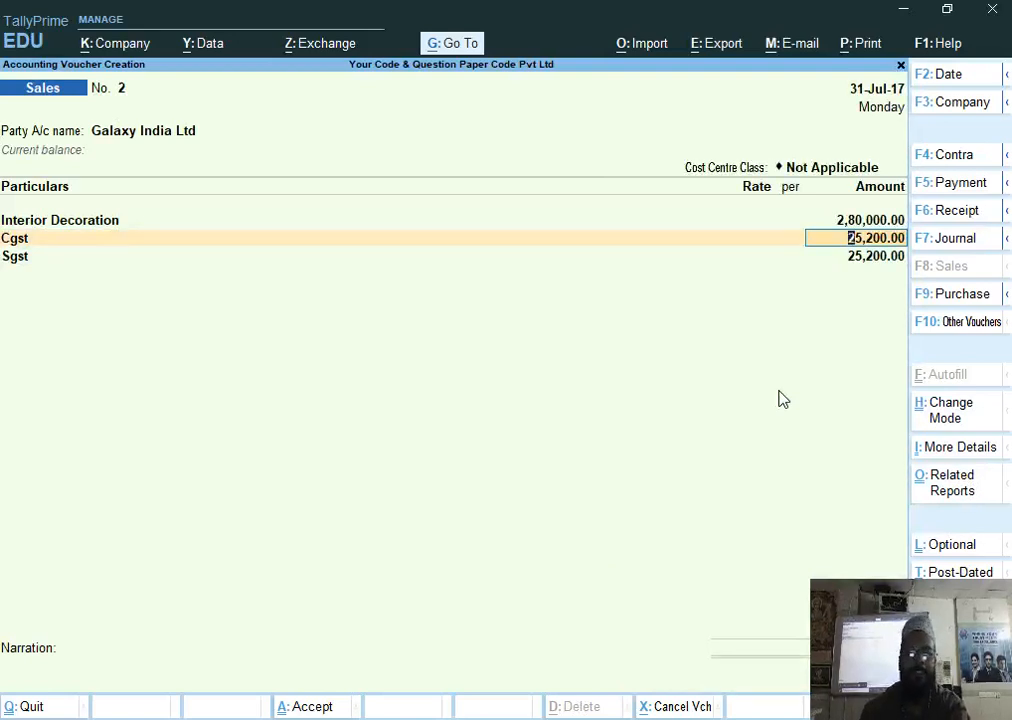
key(Return)
key(Return)
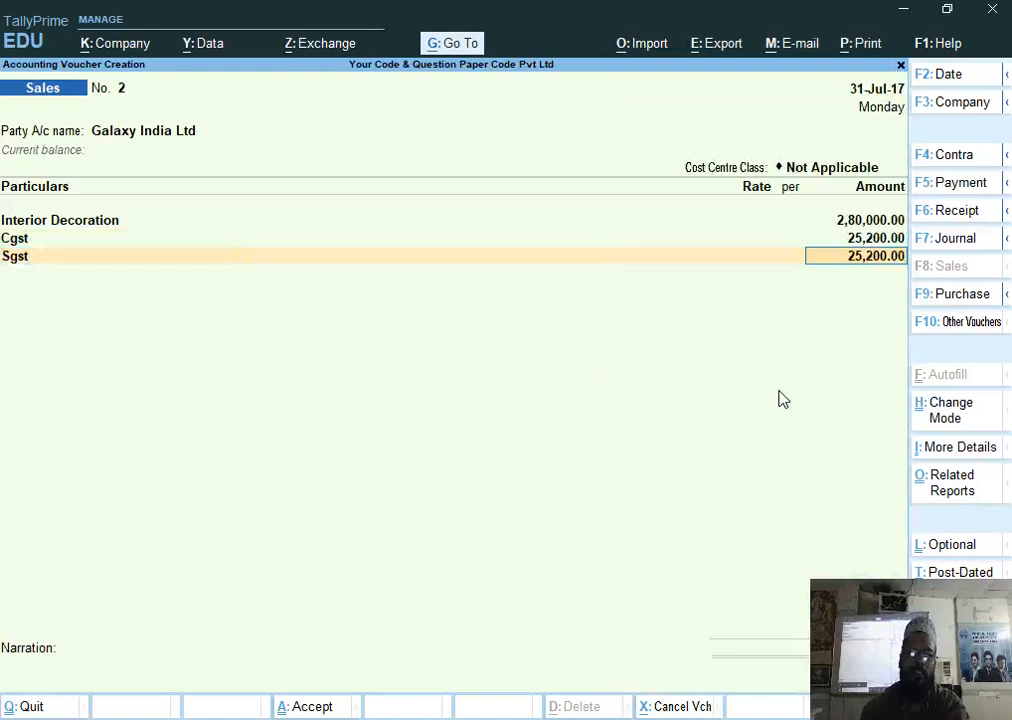
key(Return)
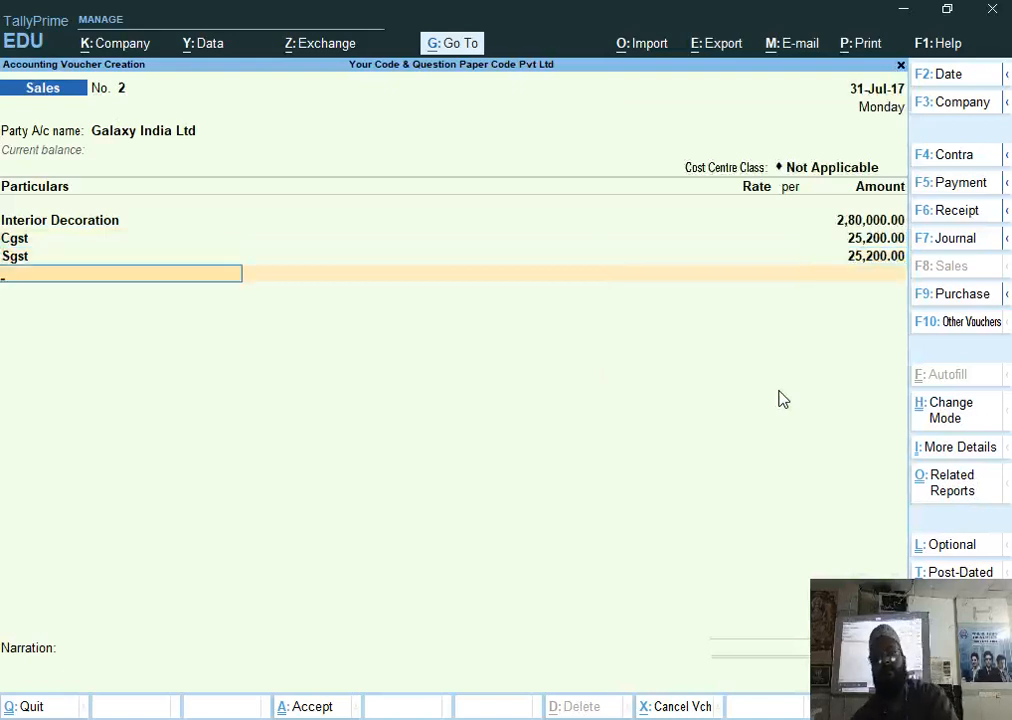
Open the Cgst ledger from the Galaxy India Ltd sales voucher and review its tax and rounding settings.
key(BackSpace)
key(BackSpace)
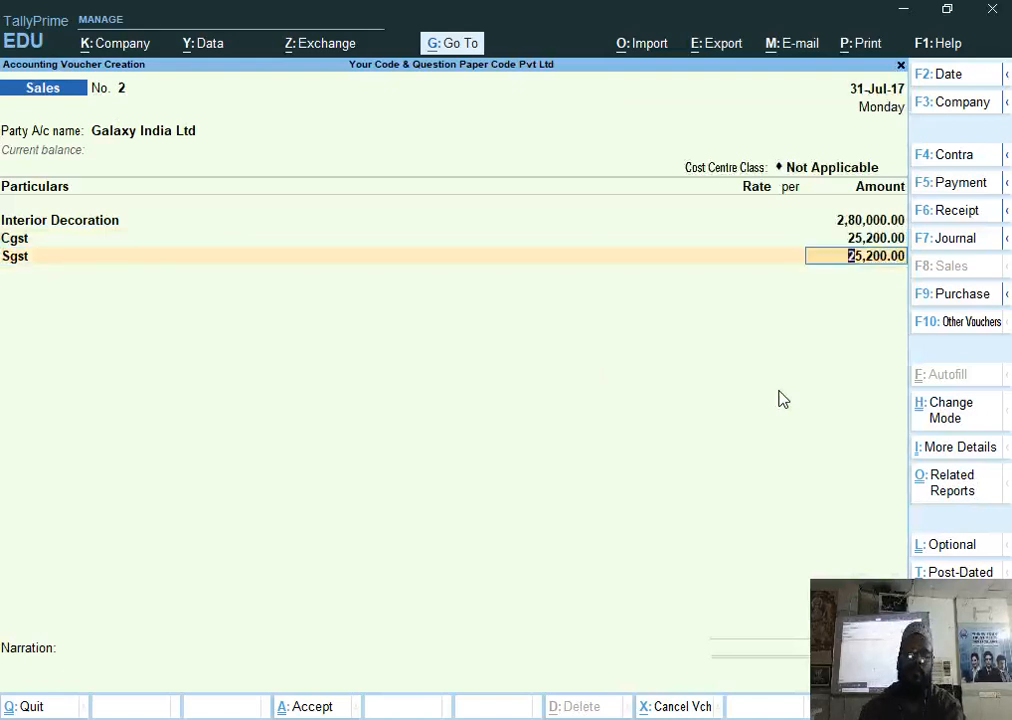
key(BackSpace)
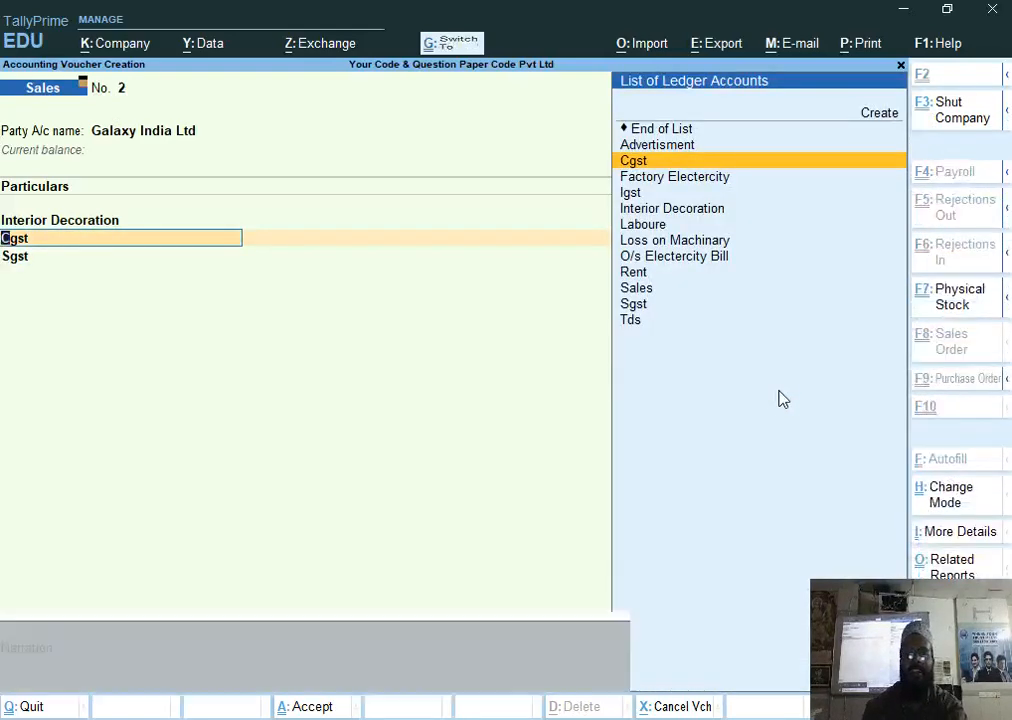
key(ctrl+Return)
key(Return)
key(Return)
key(Return)
key(Return)
key(Return)
key(Return)
key(Return)
key(Return)
key(Return)
key(Return)
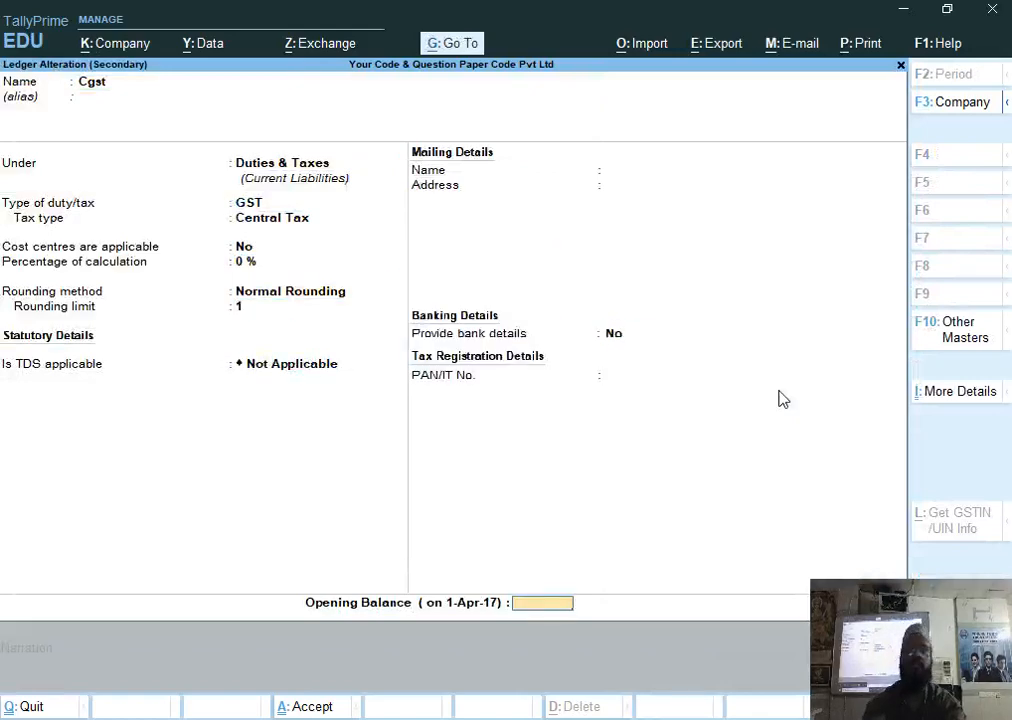
key(Return)
key(Return)
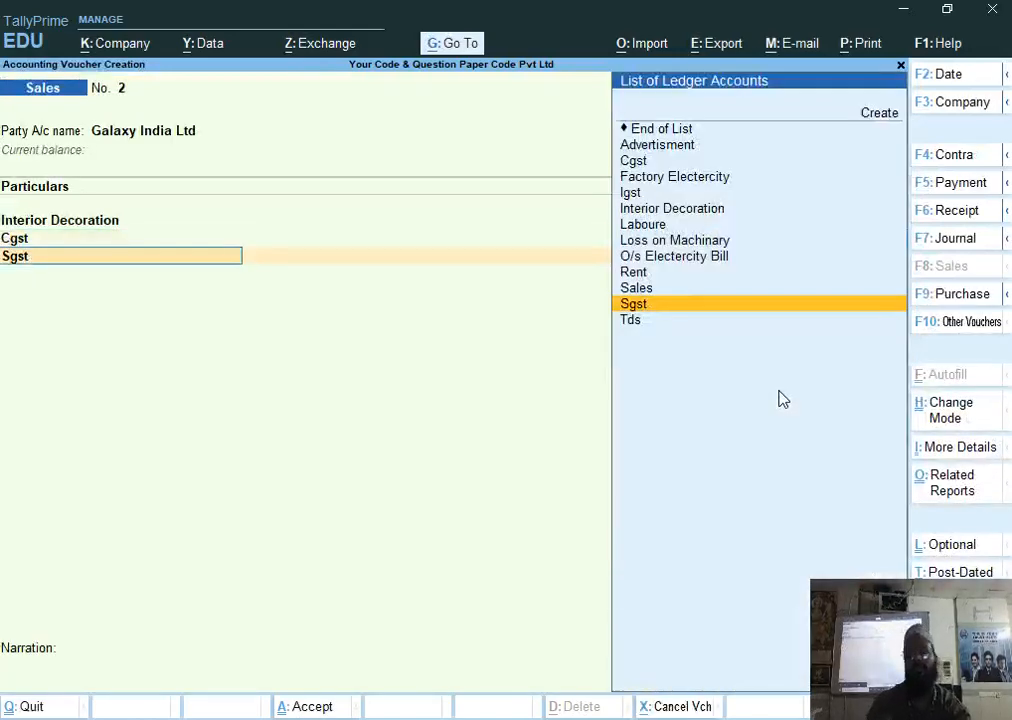
Accept the Sgst line, keep the bill-wise New Ref 2 for Galaxy India Ltd, and save the sales voucher.
key(Return)
key(Return)
key(Return)
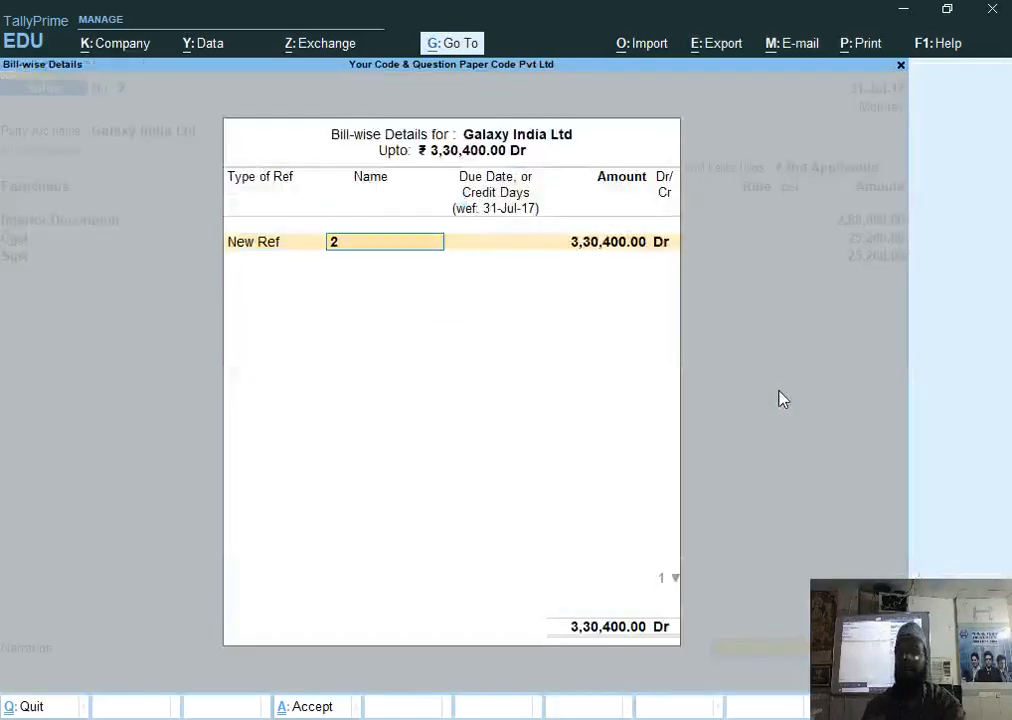
key(Return)
key(Return)
key(Return)
key(Return)
key(Return)
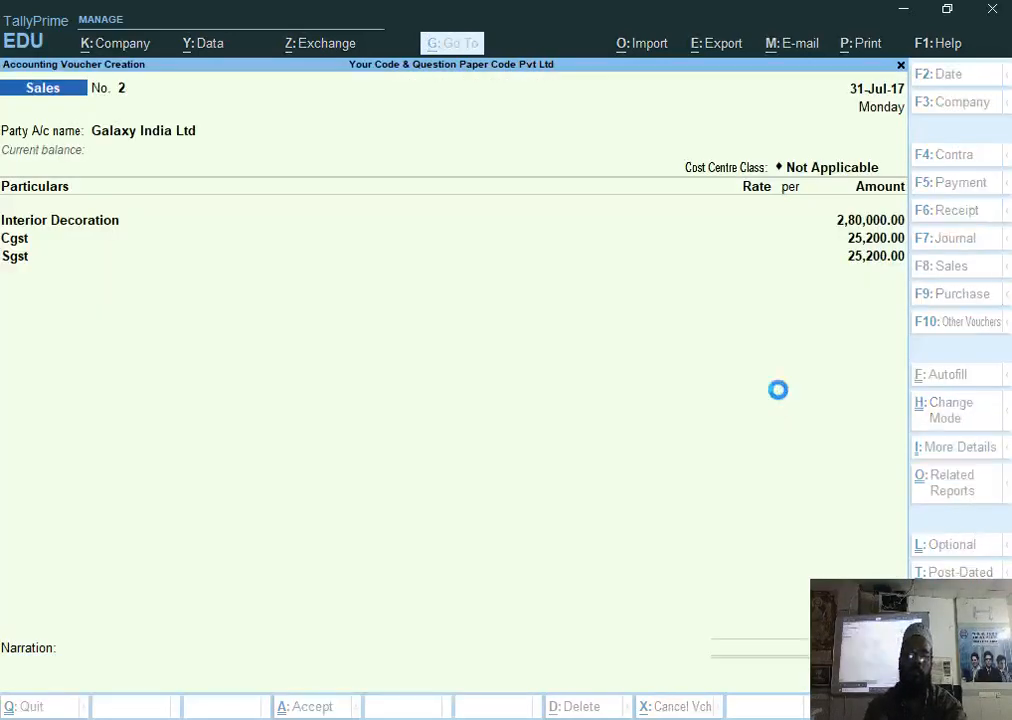
Check the DOCUMENT 4 invoice in the PDF and read question 13 of the Word question paper.
key(alt+Tab)
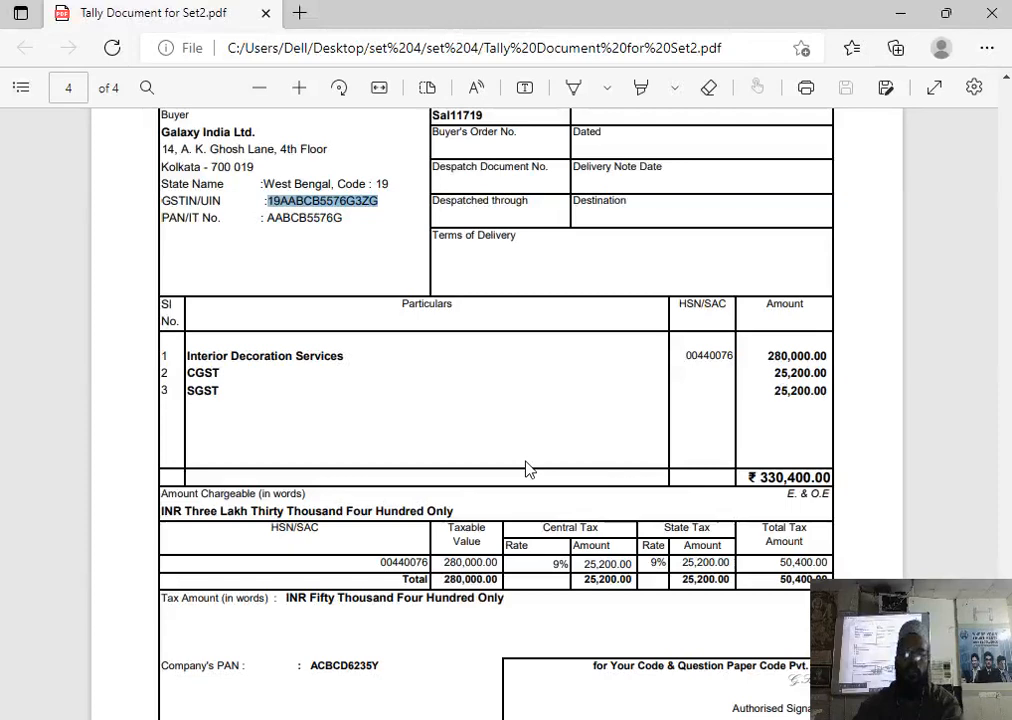
key(alt+Tab)
scroll(86, 560, down, 4)
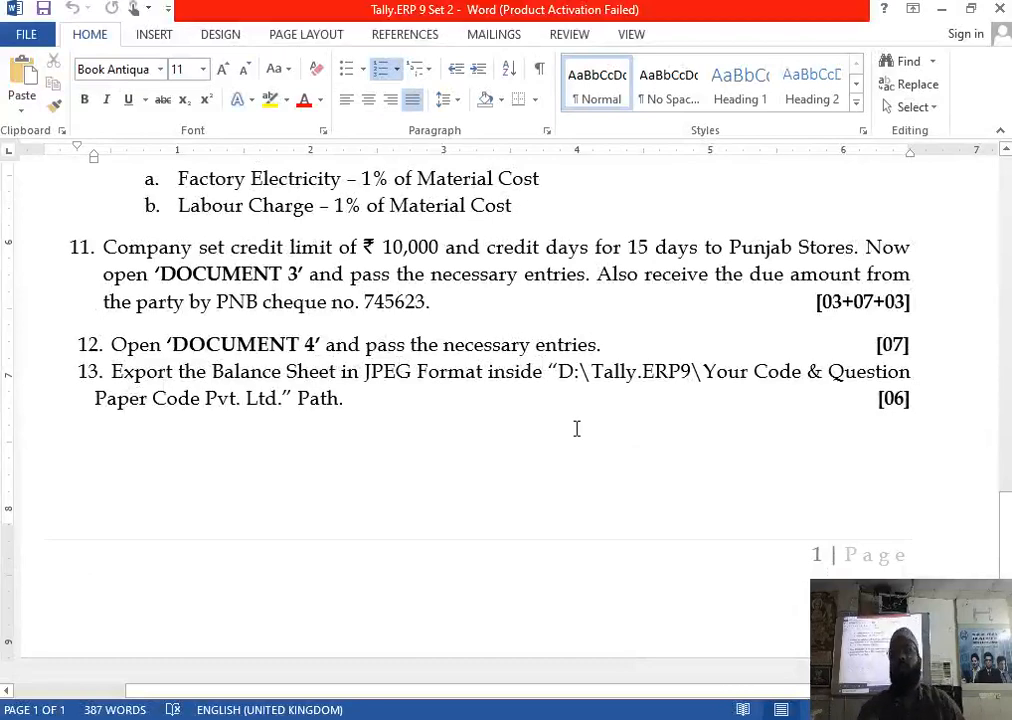
key(alt+Tab)
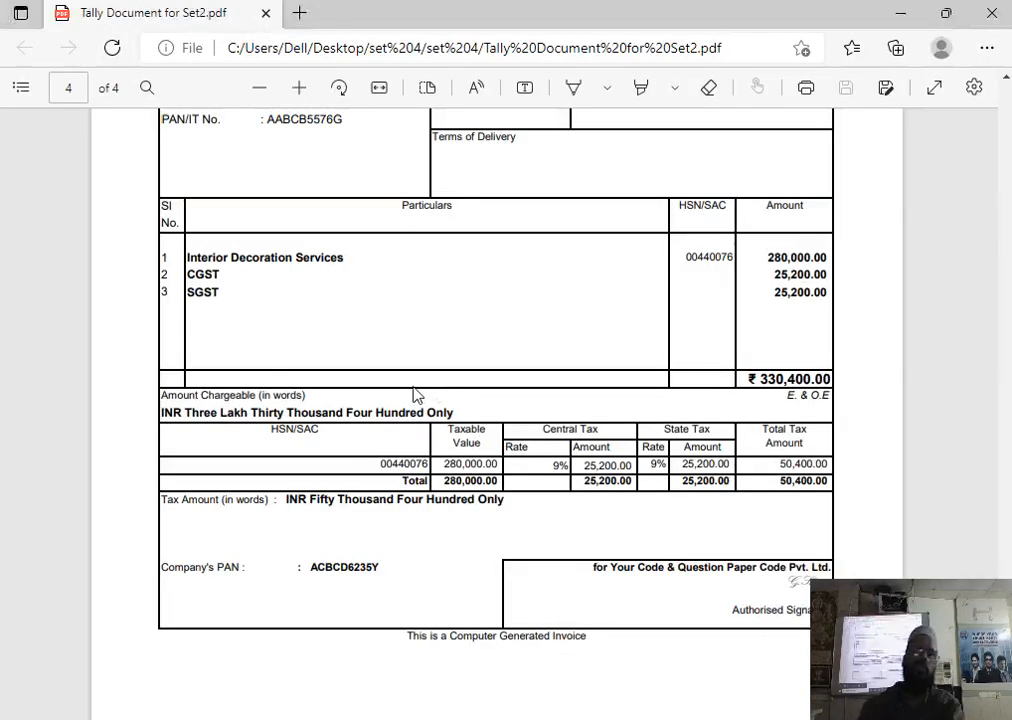
key(alt+Tab)
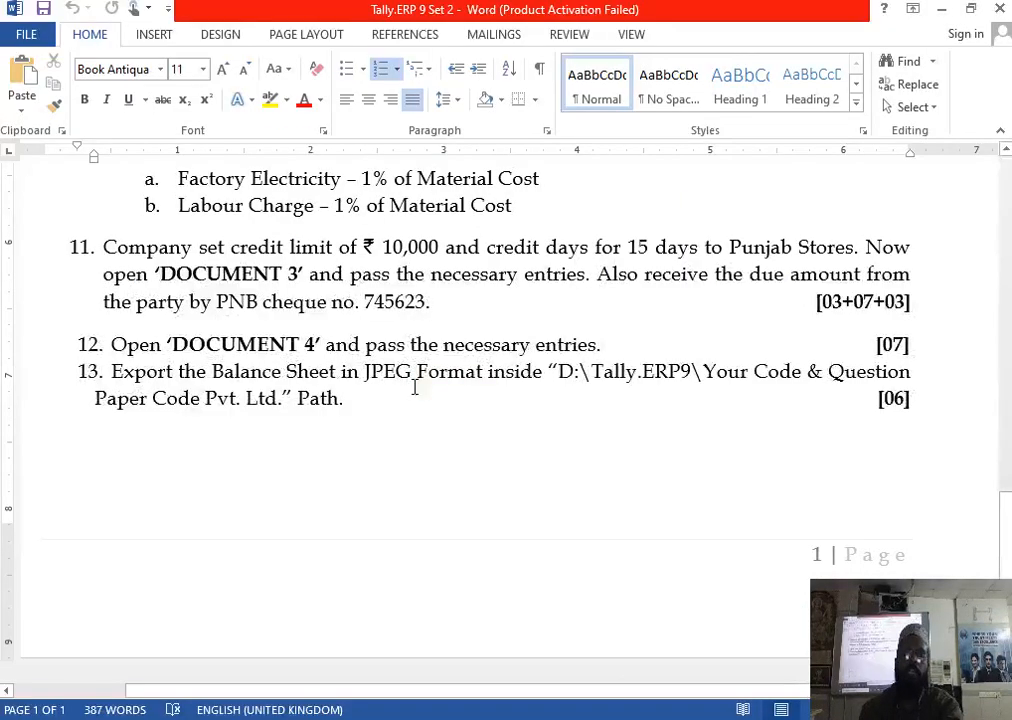
key(alt+Tab)
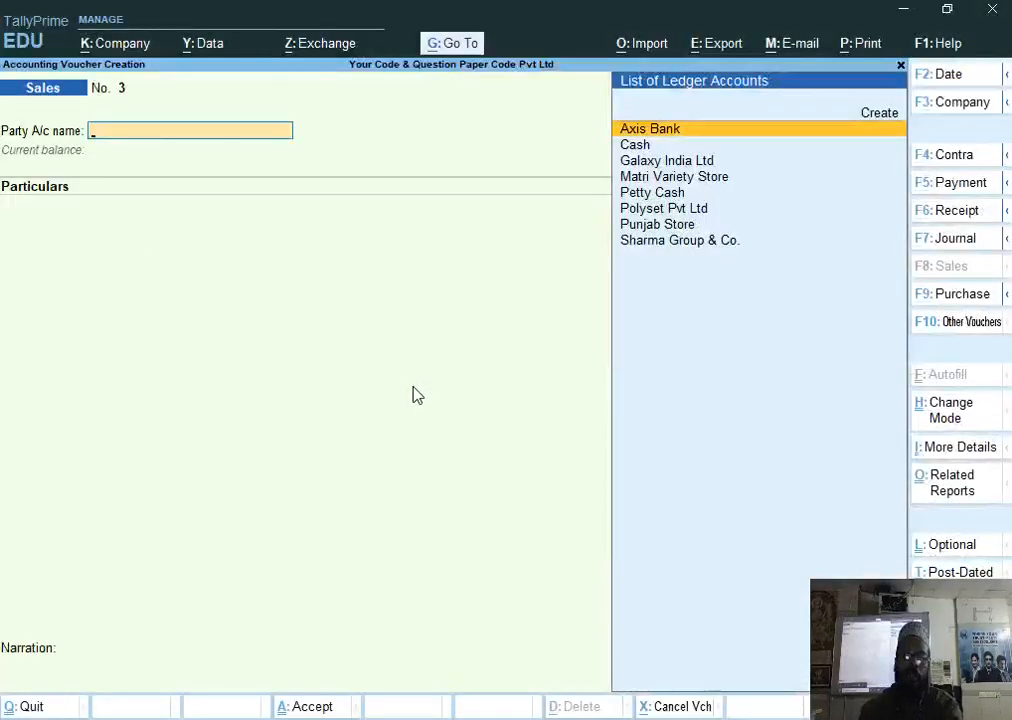
Leave voucher creation and open the Balance Sheet in detailed view.
key(Escape)
key(y)
key(Down)
key(Down)
key(Down)
key(Down)
key(Down)
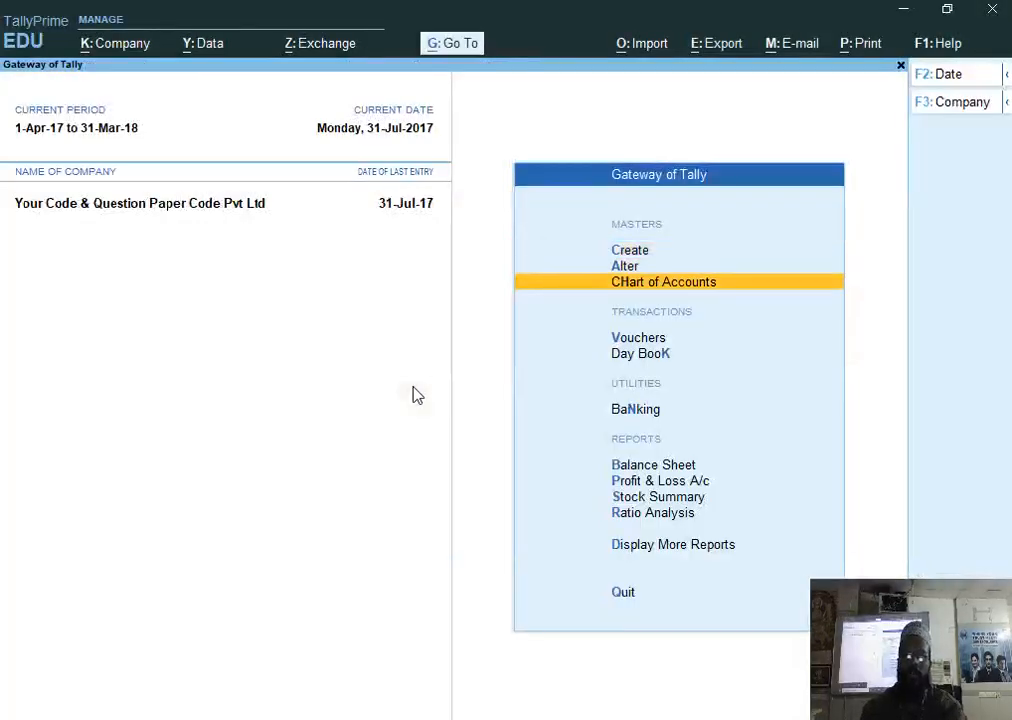
key(Down)
key(Return)
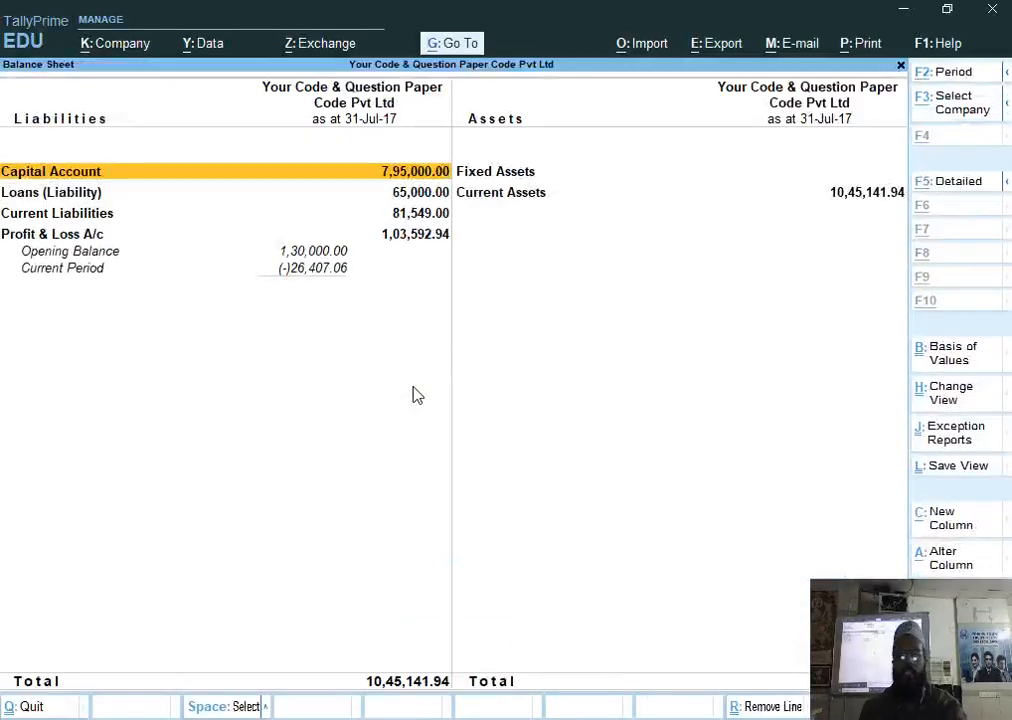
key(alt+F5)
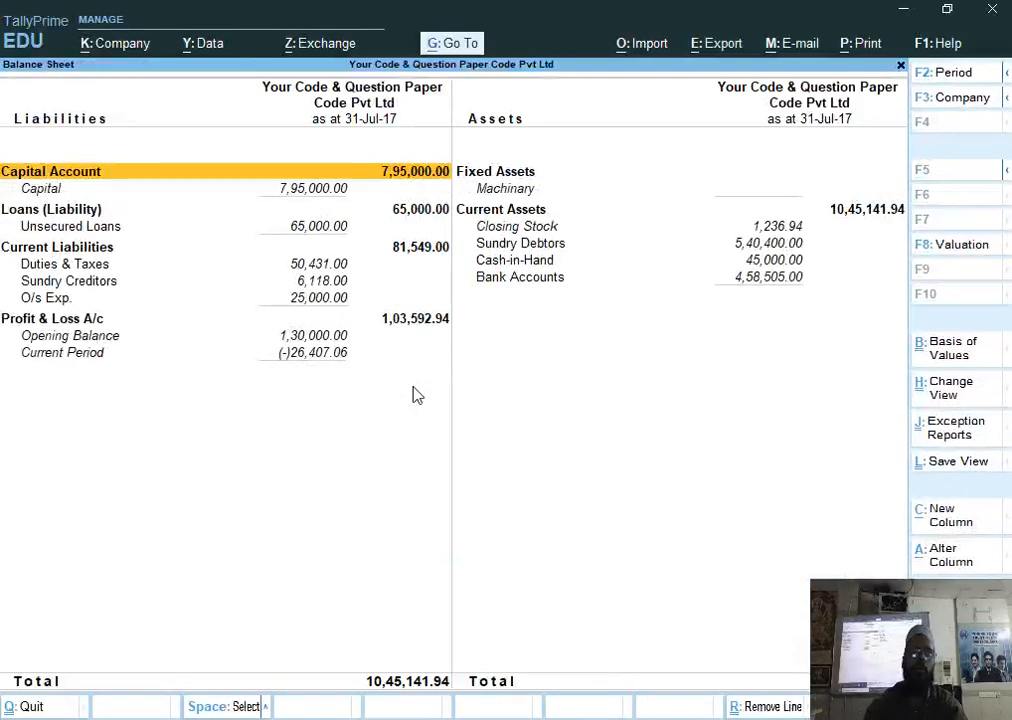
Open the Balance Sheet's export configuration and clear the folder path in the export settings.
key(alt+e)
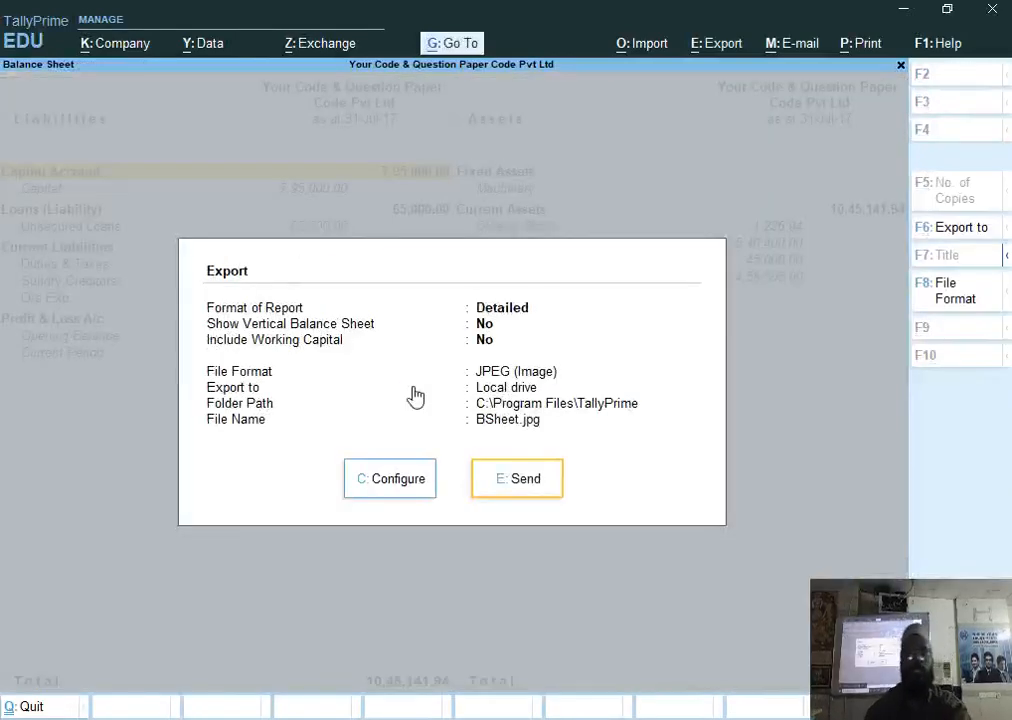
key(c)
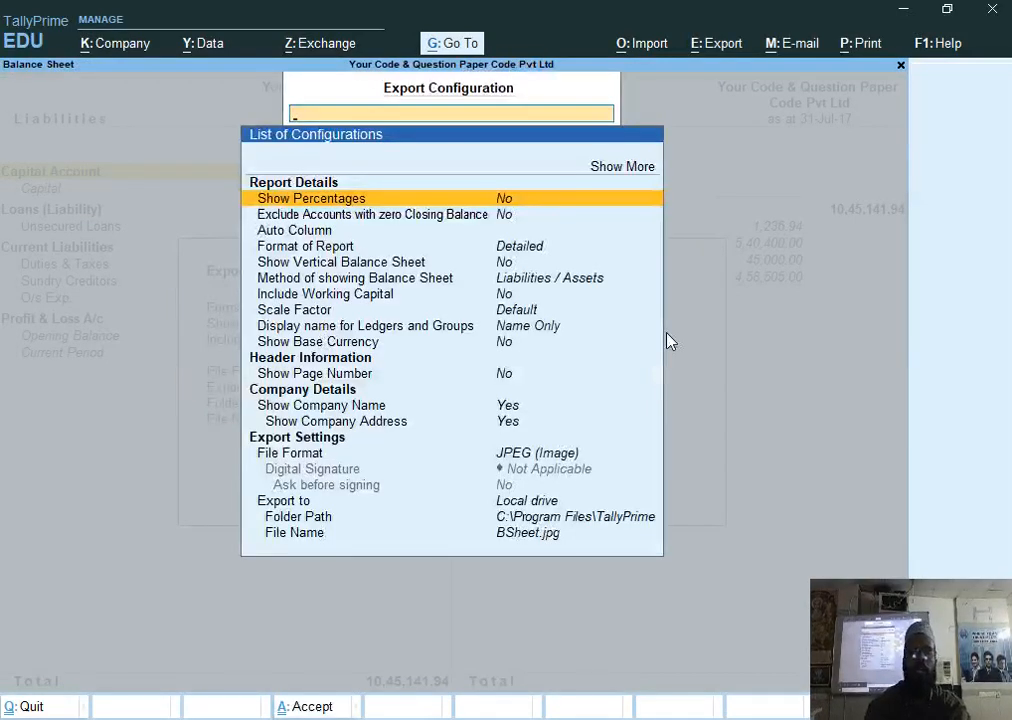
key(Down)
key(Down)
key(Down)
key(Down)
key(Down)
key(Down)
key(Down)
key(Down)
key(Down)
key(Down)
key(Down)
key(Down)
key(Down)
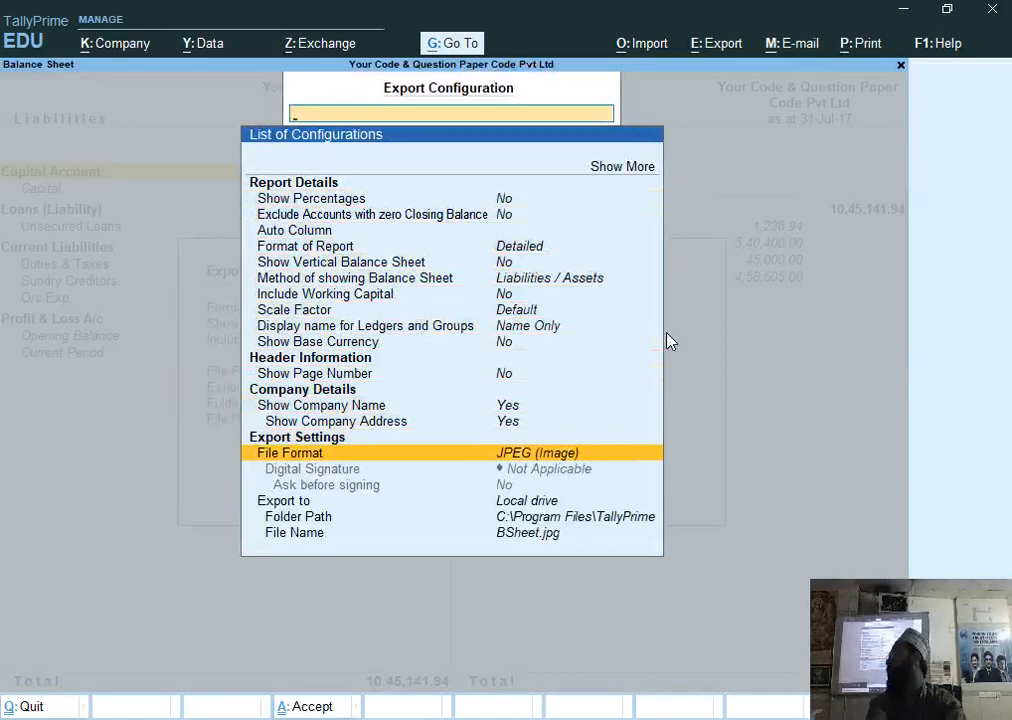
key(Down)
key(Down)
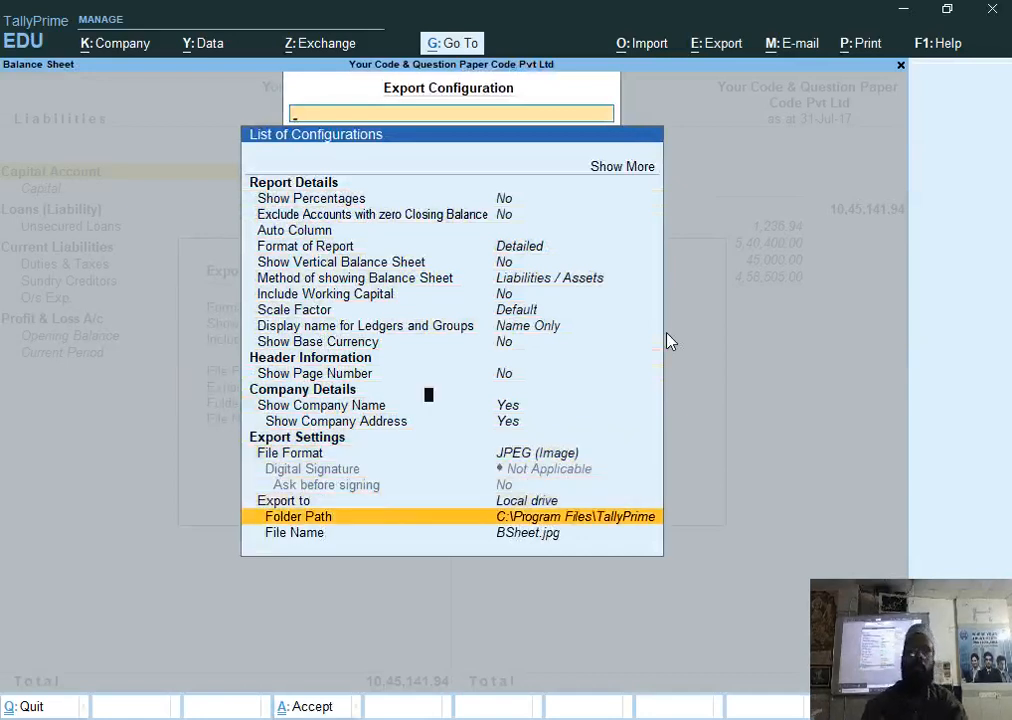
key(Return)
key(BackSpace)
Switch to File Explorer, copy the full path of the inner set 4 folder, and return to TallyPrime.
key(alt+Tab)
key(alt+Tab)
key(alt+Tab)
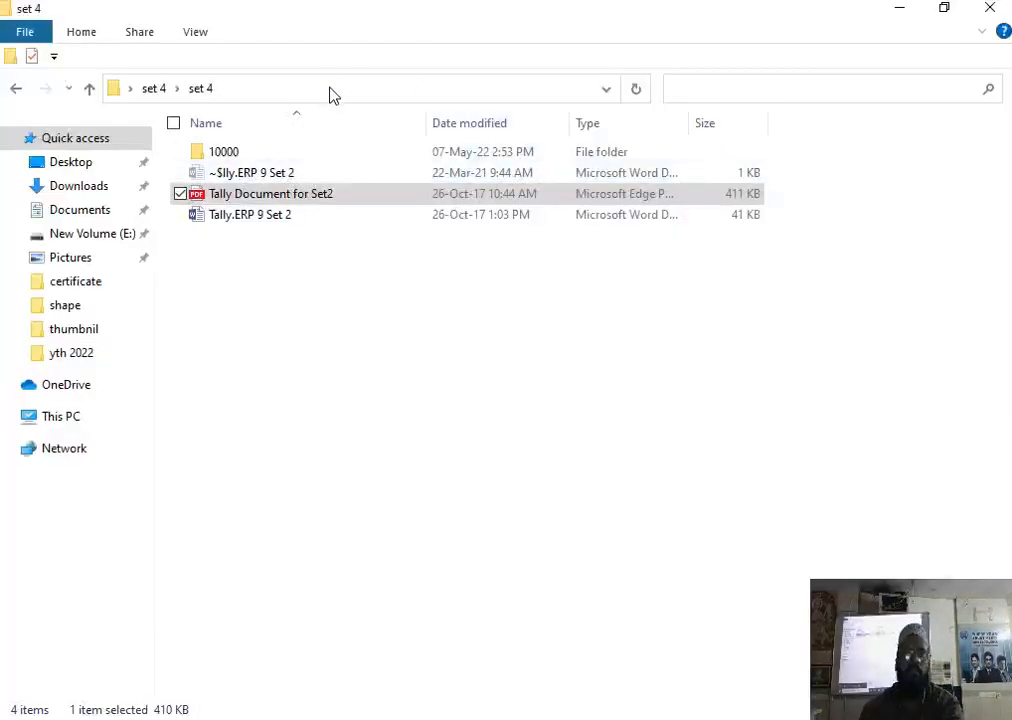
double_click(332, 88)
double_click(332, 88)
click(352, 340)
click(314, 88)
key(ctrl+c)
key(alt+Tab)
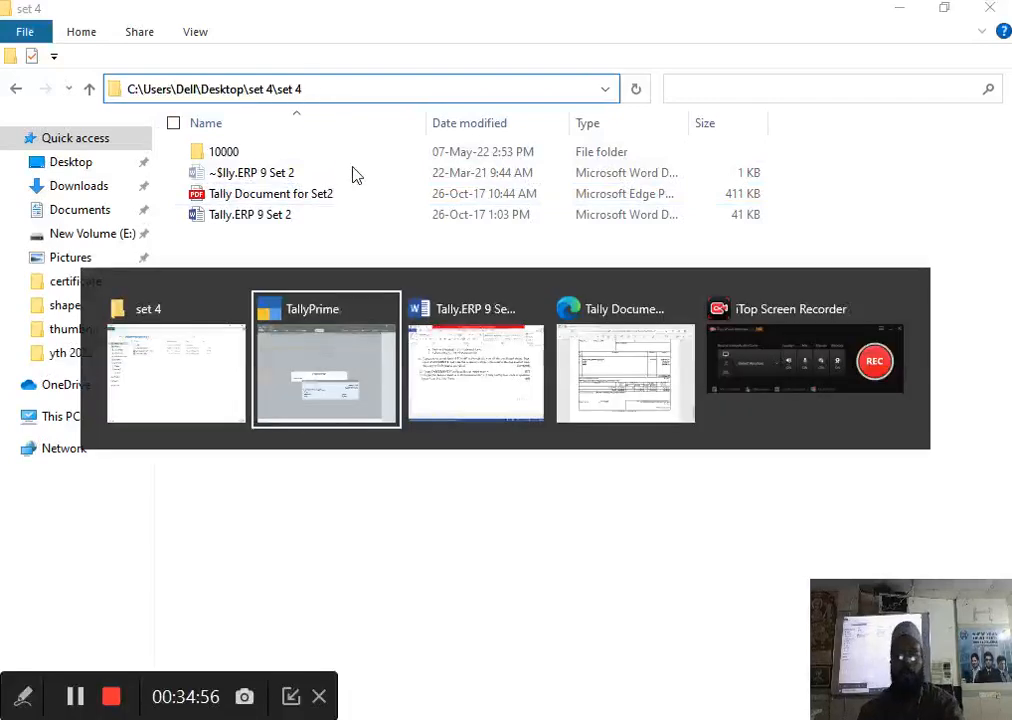
Set the export folder path to C:\Users\Dell\Desktop\set 4\set 4.
key(ctrl+v)
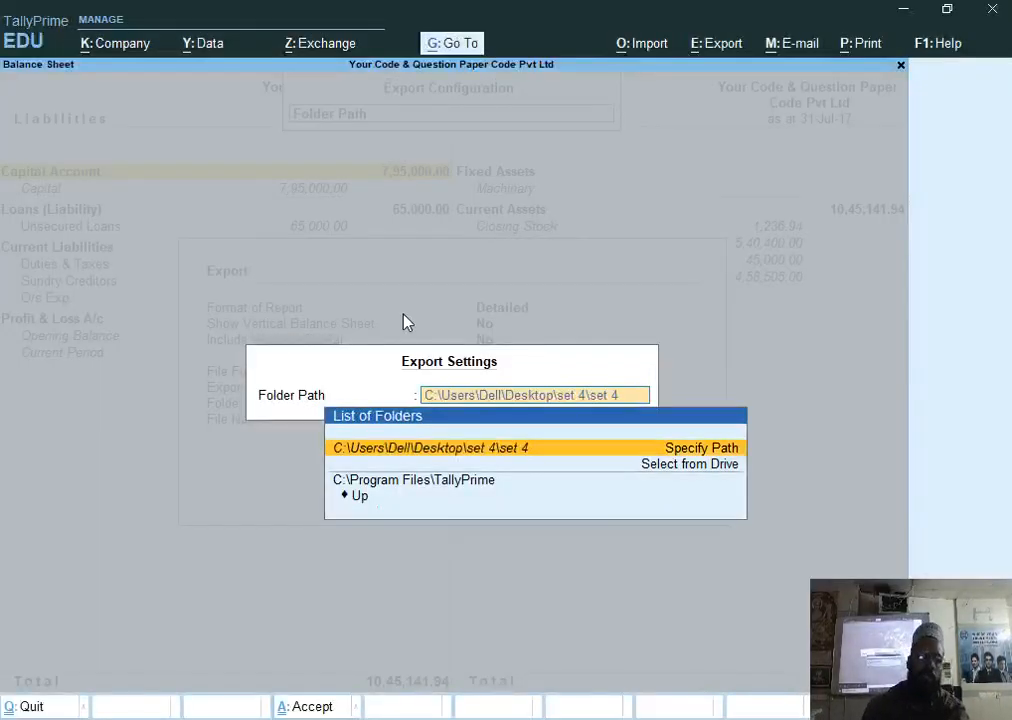
key(Return)
key(Return)
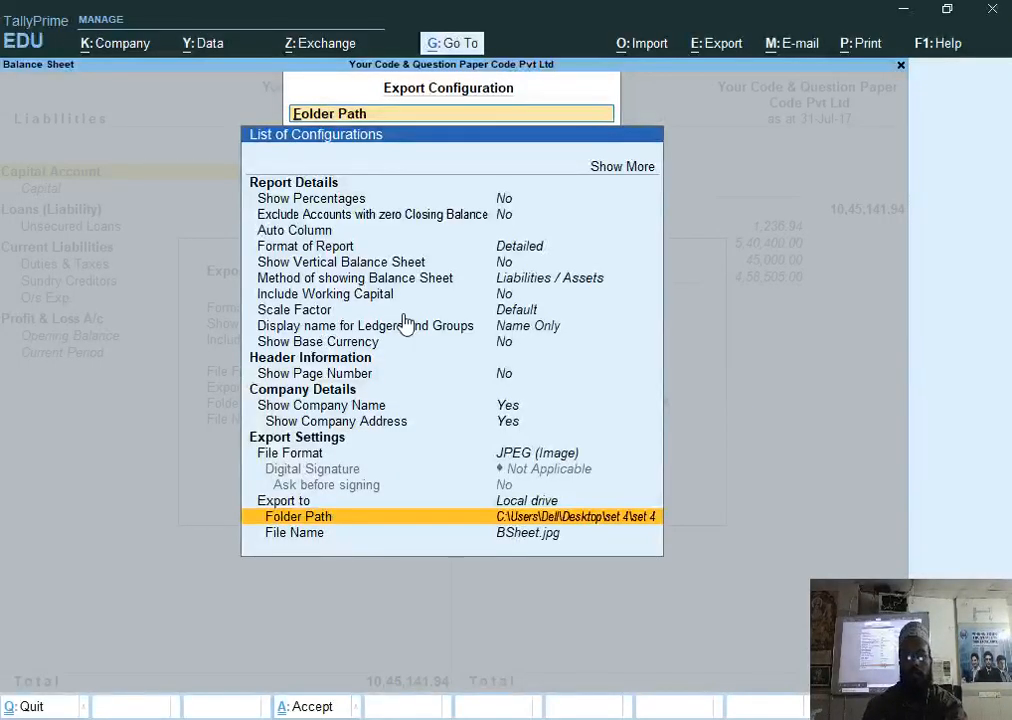
Accept the configuration, export the Balance Sheet as the JPEG image BSheet.jpg, and close the opened picture.
key(ctrl+a)
key(e)
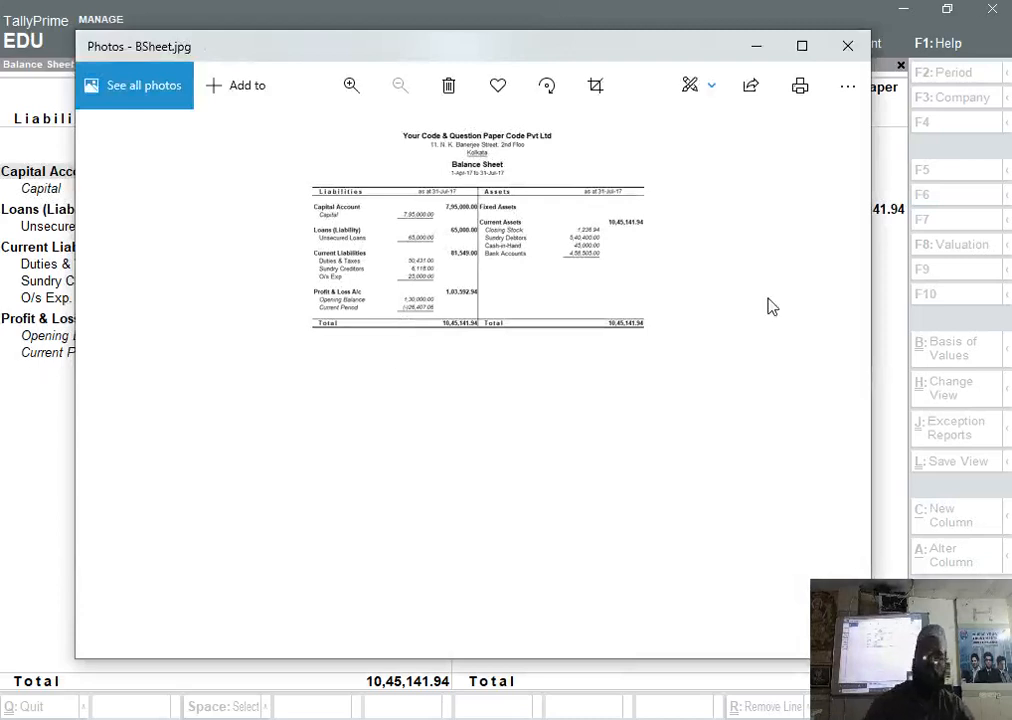
click(849, 50)
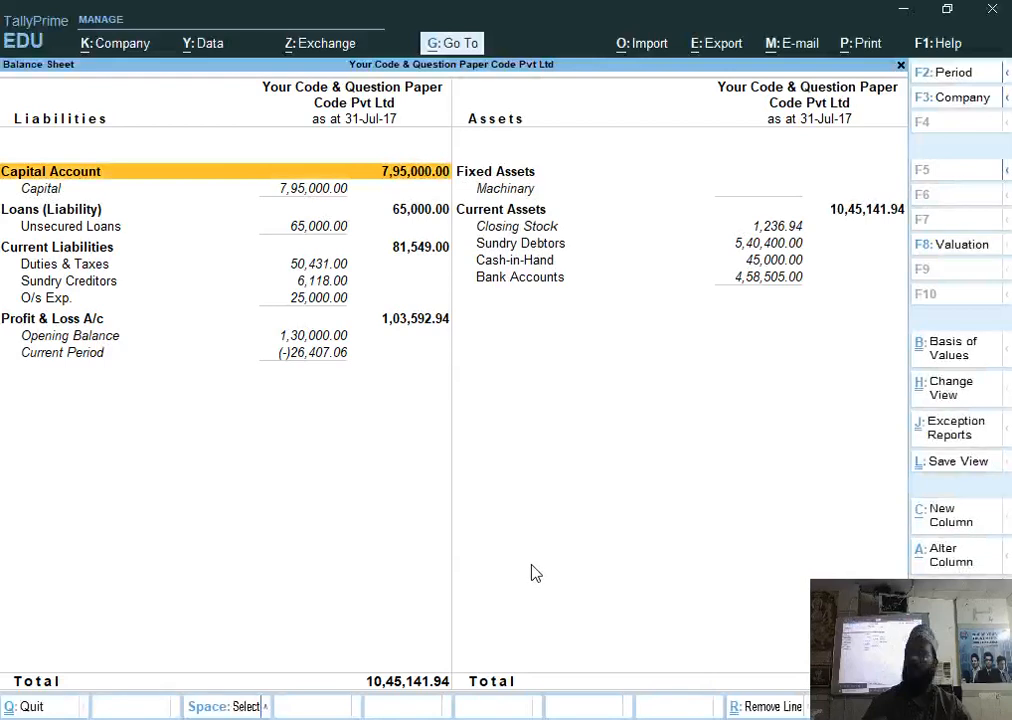